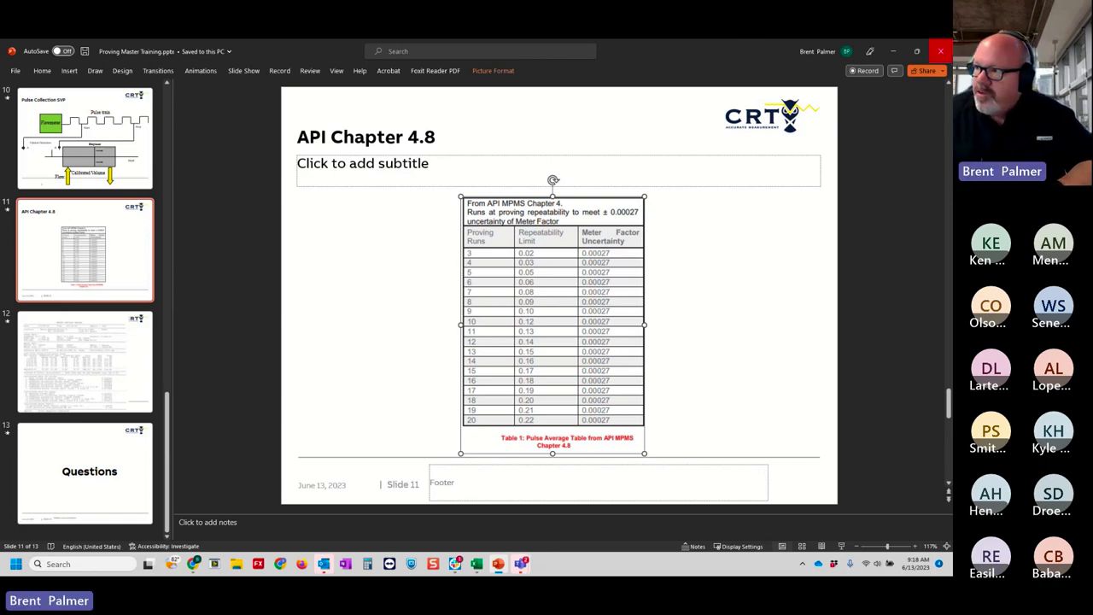
Step: Close the presentation, minimize the event registration page and the chat window, and switch to Spirit IT Flow-Xpress
click(941, 53)
click(897, 53)
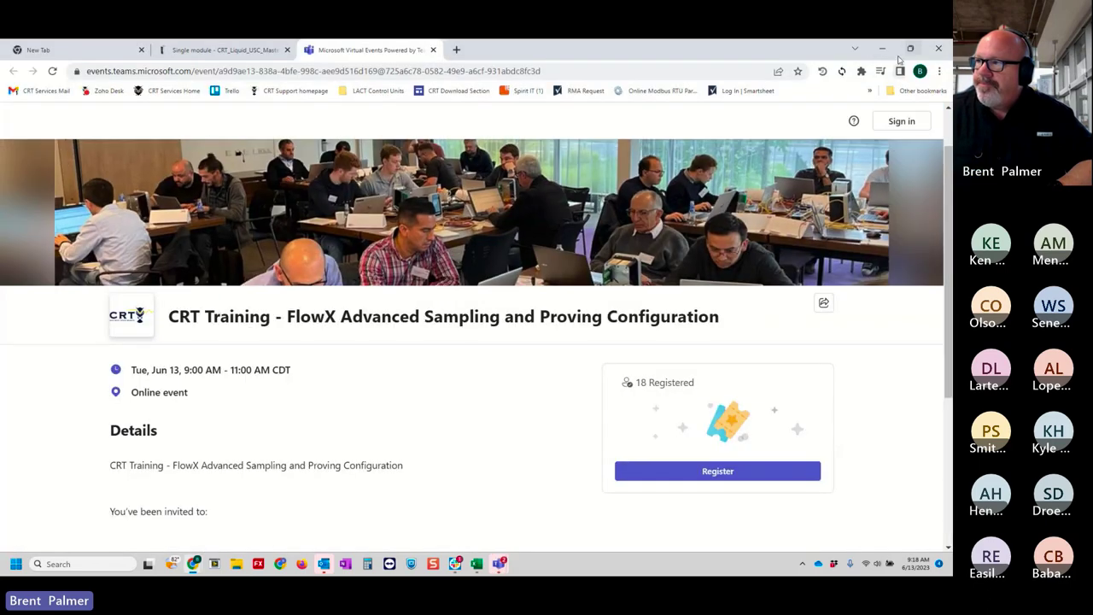
click(883, 49)
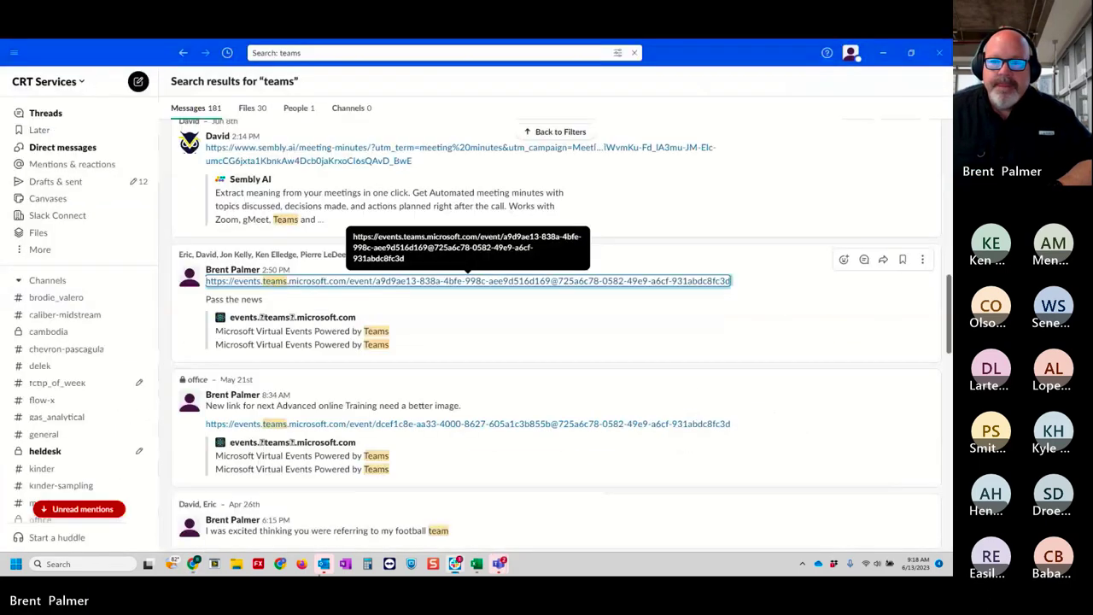
click(883, 51)
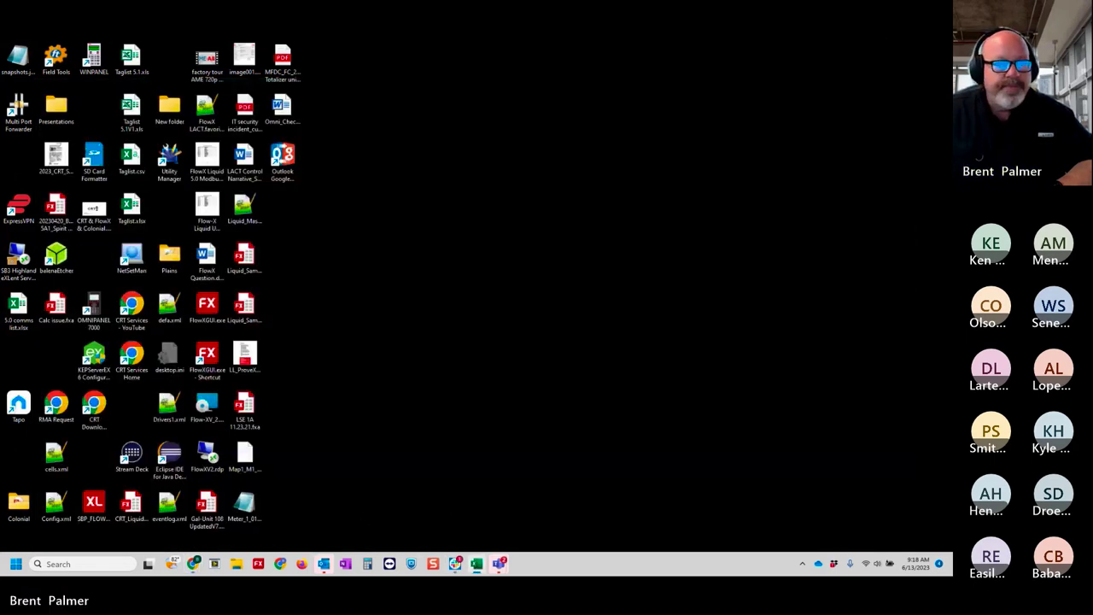
click(258, 564)
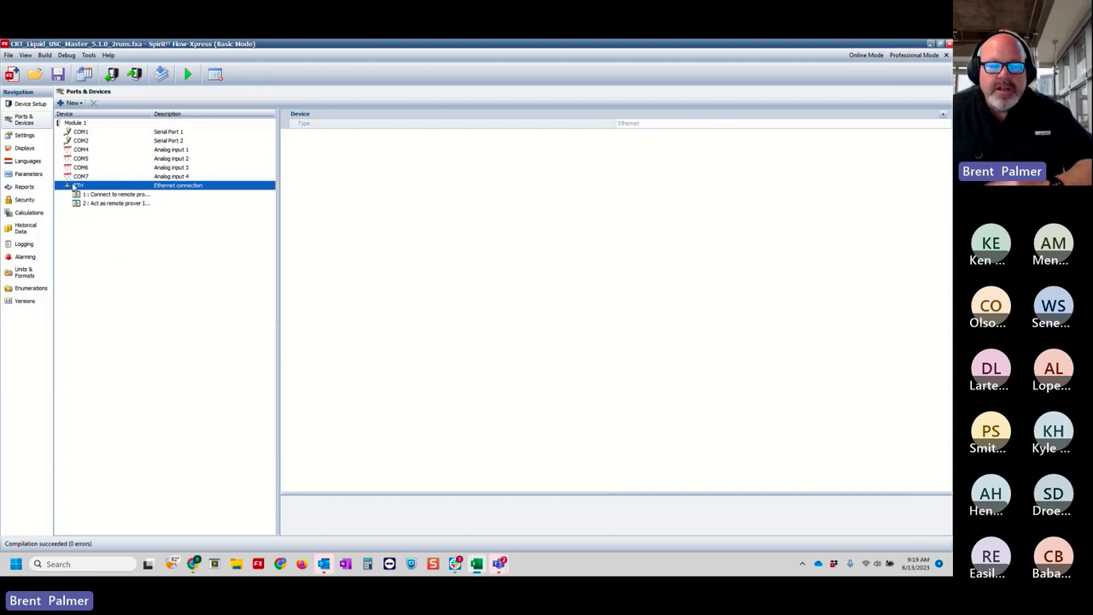
Step: Review the device types that can be added to the ETH Ethernet connection, including Connect to remote prover IO server
right_click(74, 185)
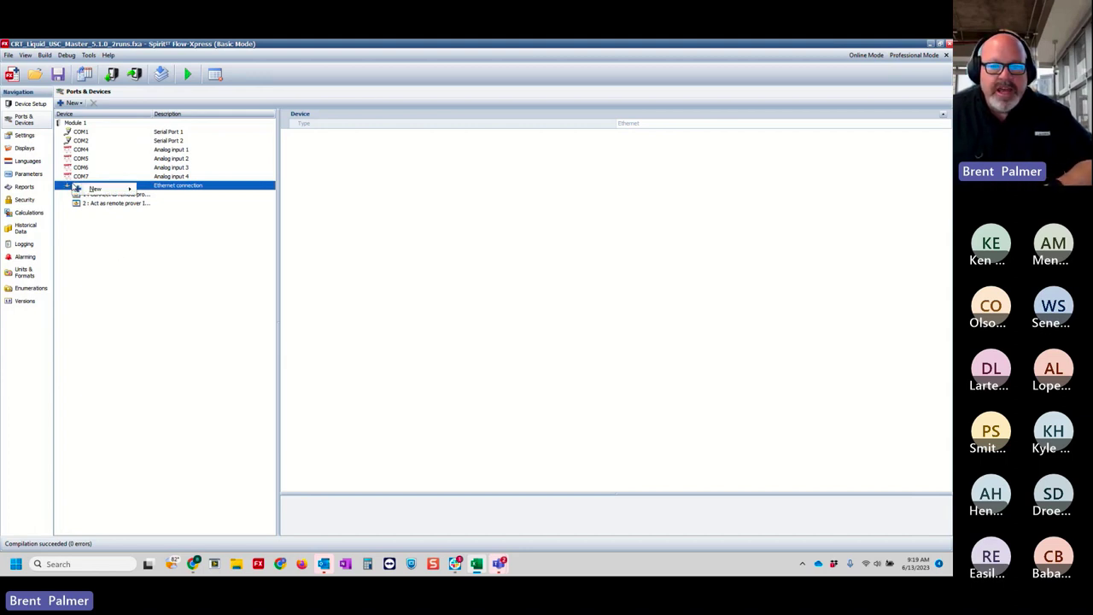
mouse_move(126, 190)
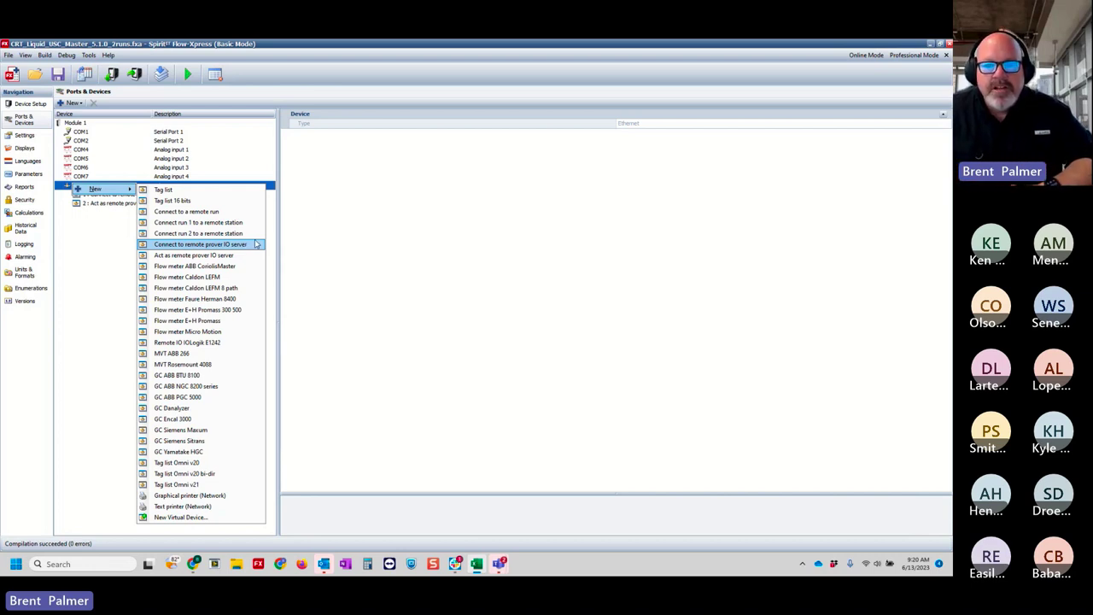
click(538, 299)
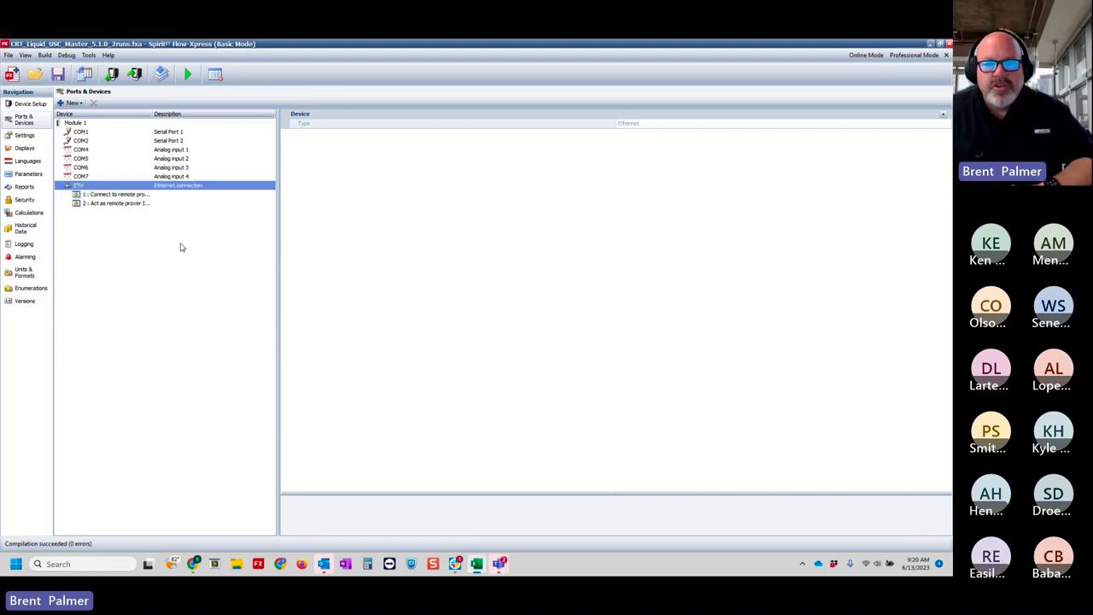
Step: Compare the settings of the existing Act as remote prover IO server and Connect to remote prover IO server devices
click(131, 203)
click(132, 195)
click(133, 203)
click(132, 195)
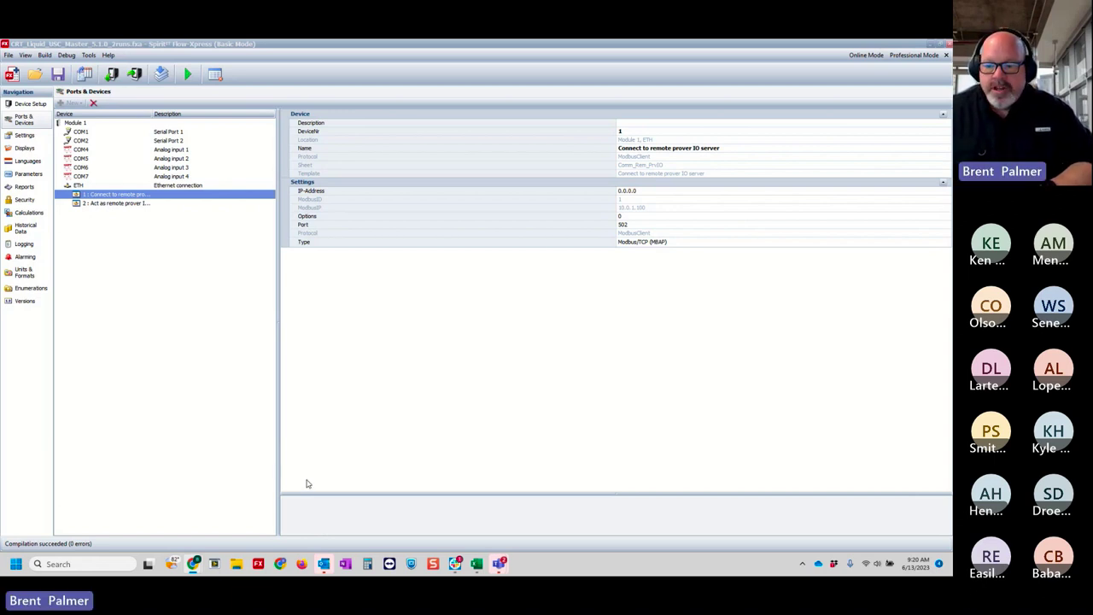
Step: Switch to Firefox, open the CRT Services support page and look through the Flow-Xpress Software downloads
click(301, 566)
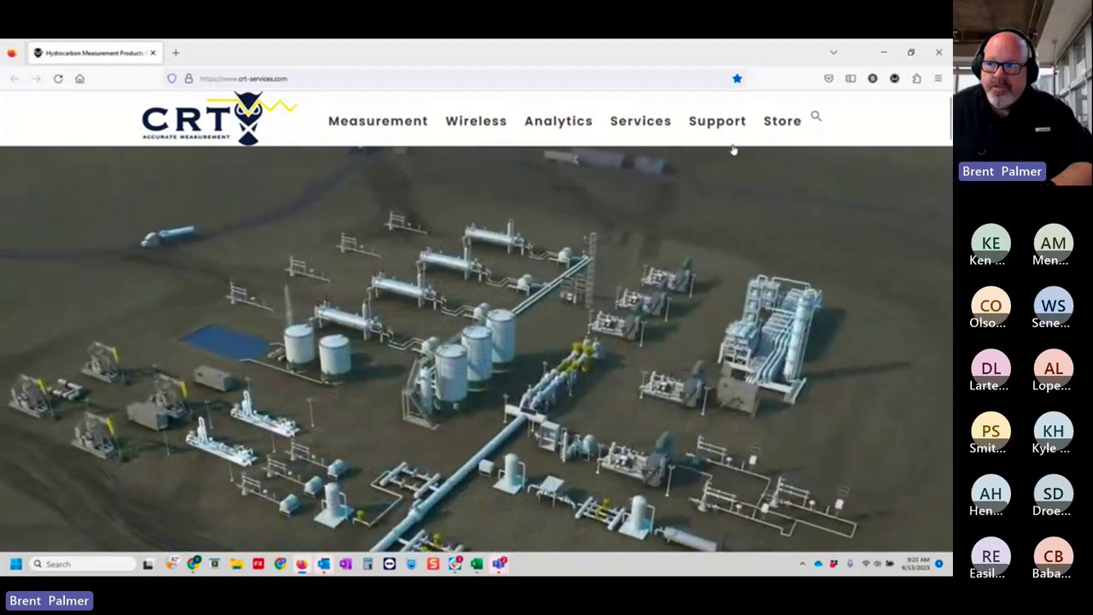
click(711, 122)
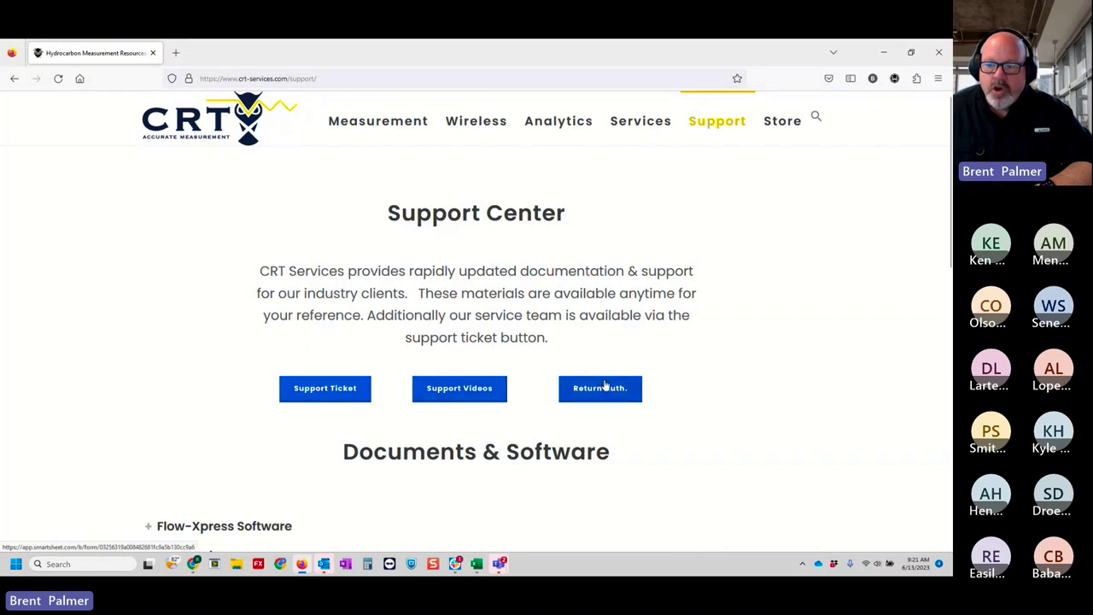
scroll(142, 335, down, 3)
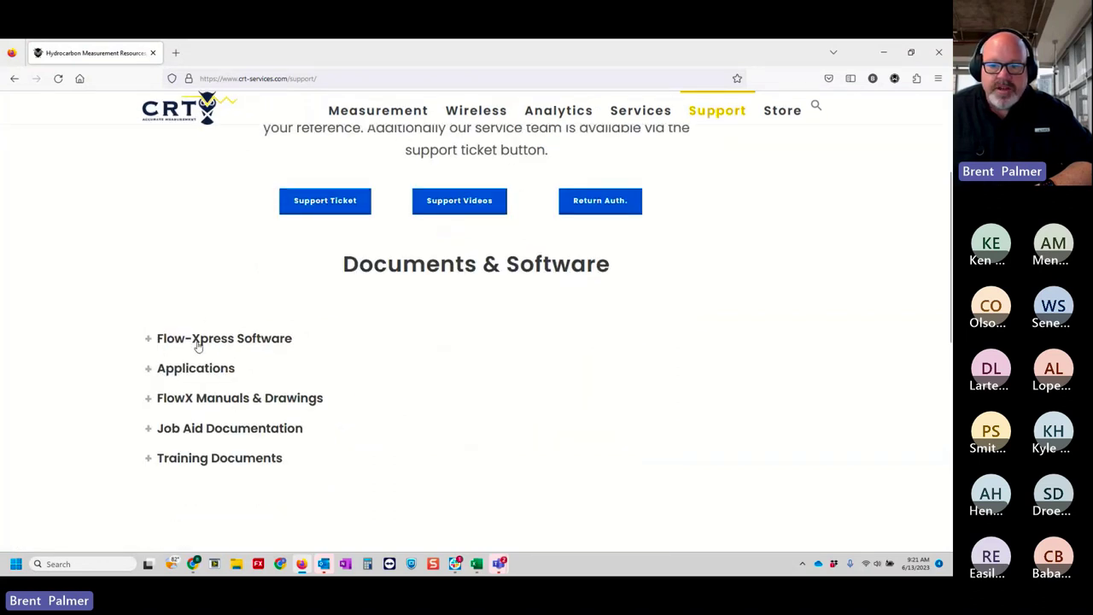
click(198, 340)
scroll(140, 329, down, 5)
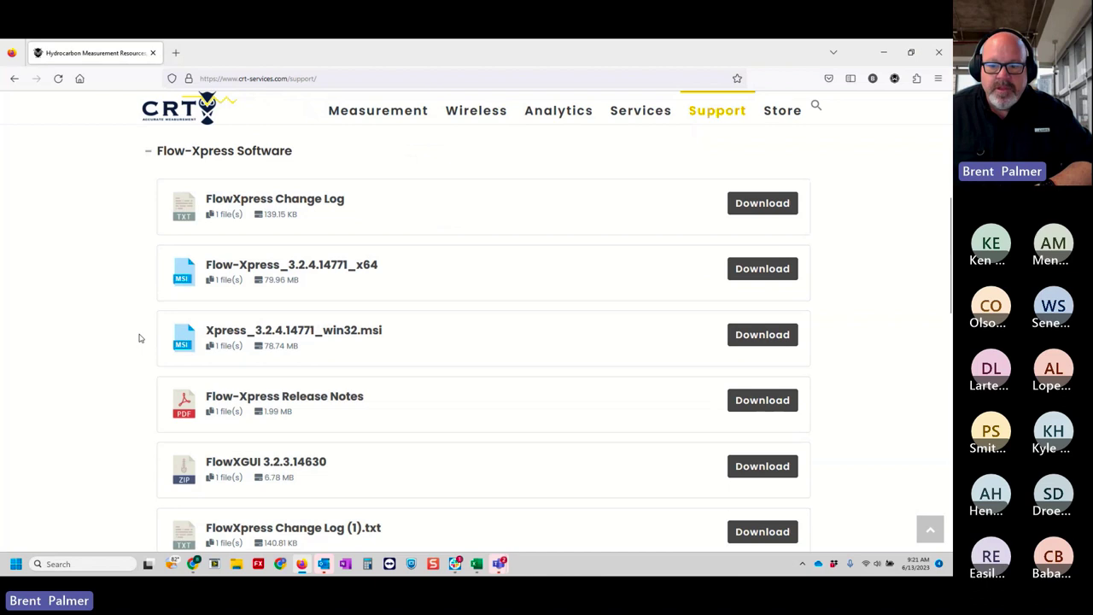
scroll(145, 377, down, 3)
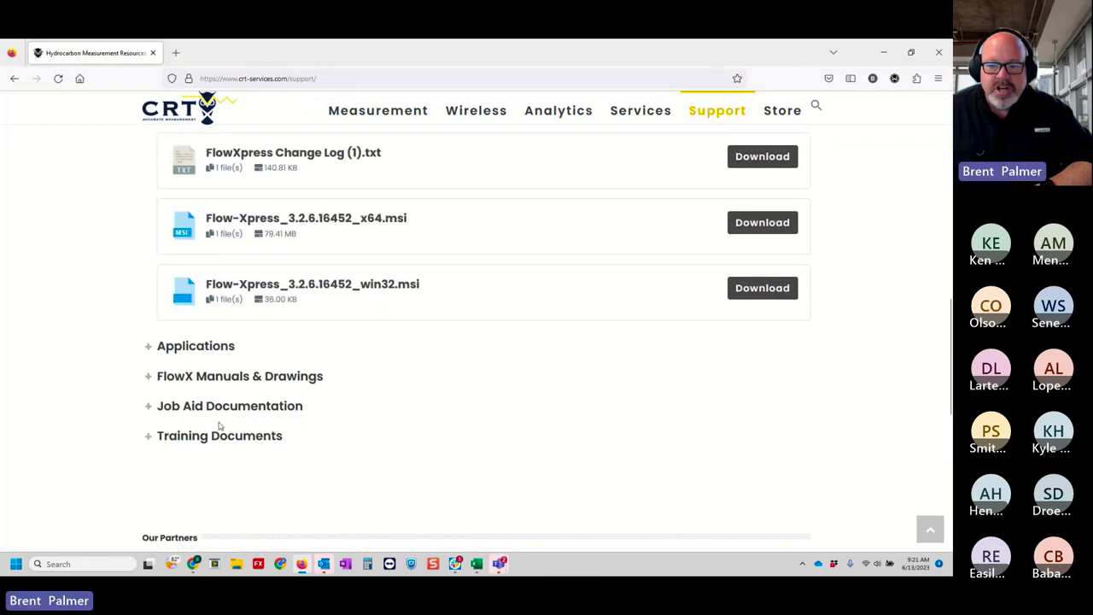
scroll(671, 246, up, 5)
scroll(321, 268, up, 5)
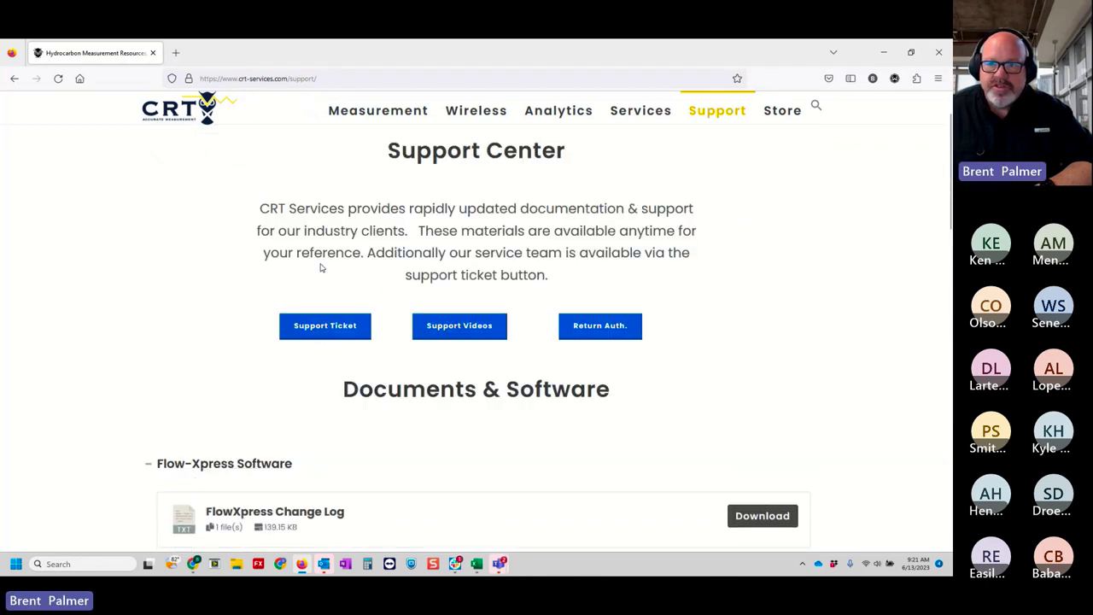
scroll(321, 268, up, 1)
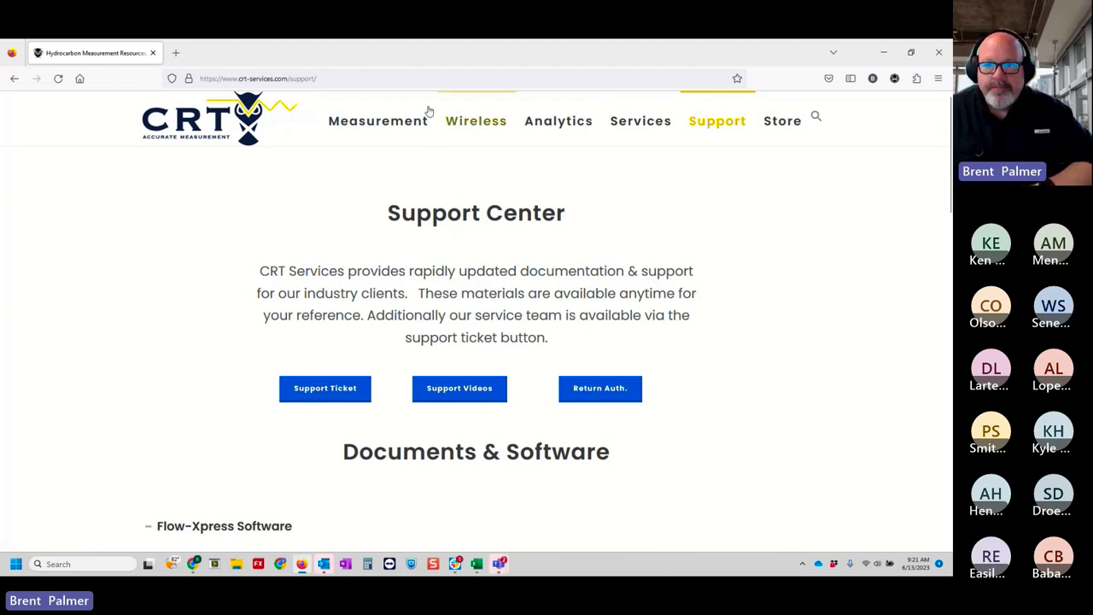
Step: Open the flow computer's web interface at 10.1.10.201
click(333, 78)
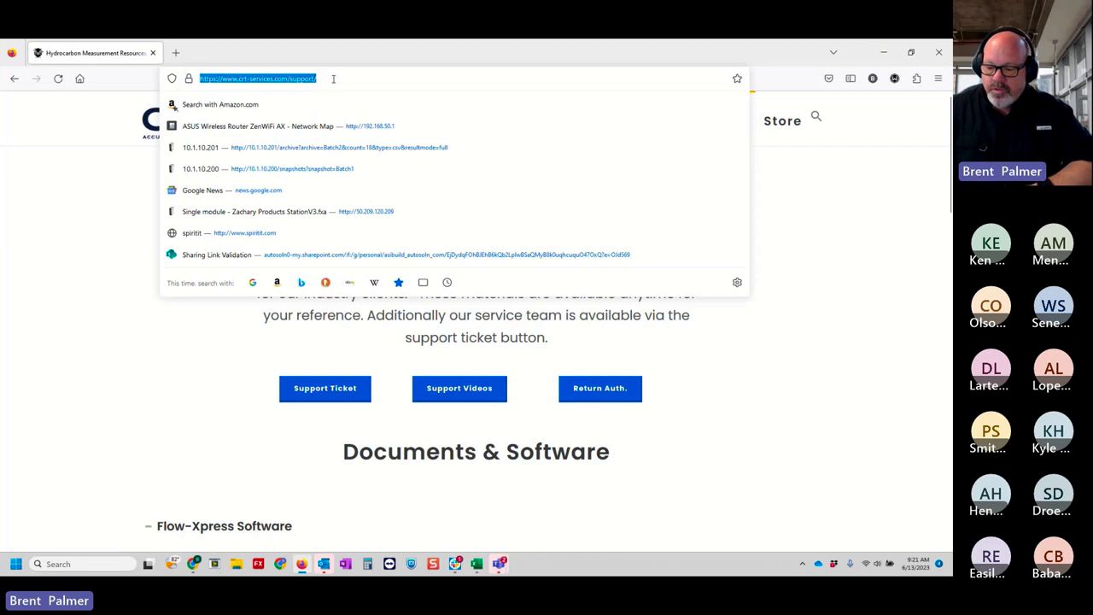
text(10)
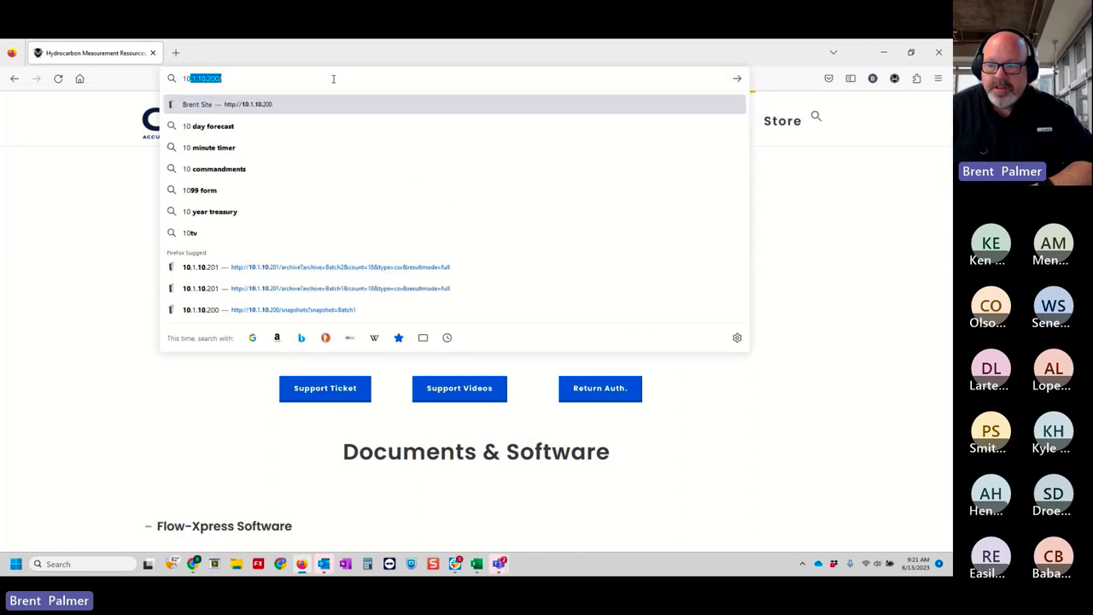
text(.1.10.201)
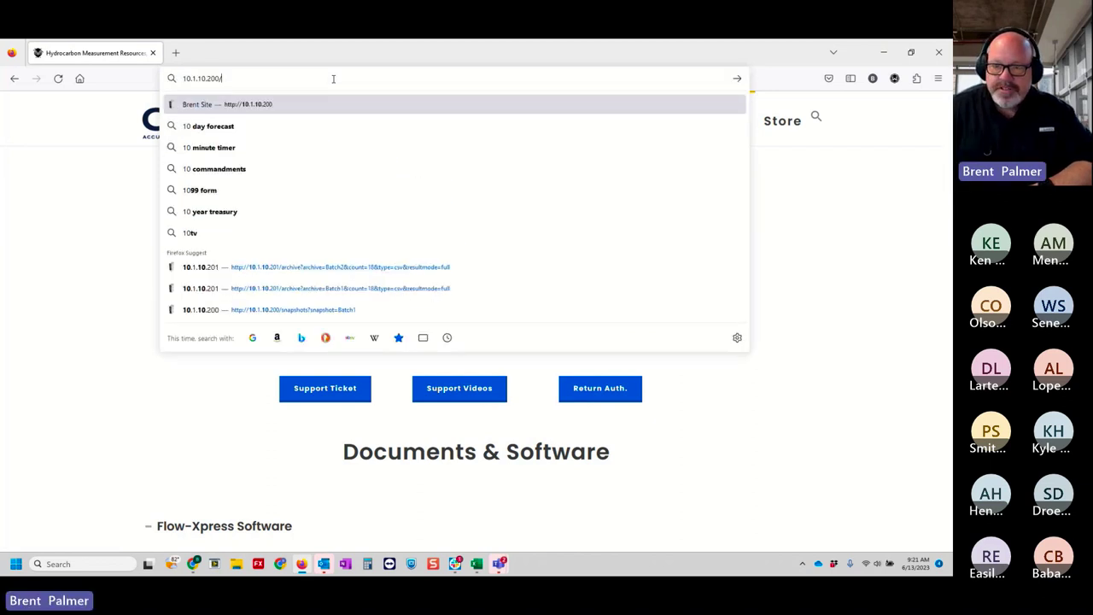
key(Return)
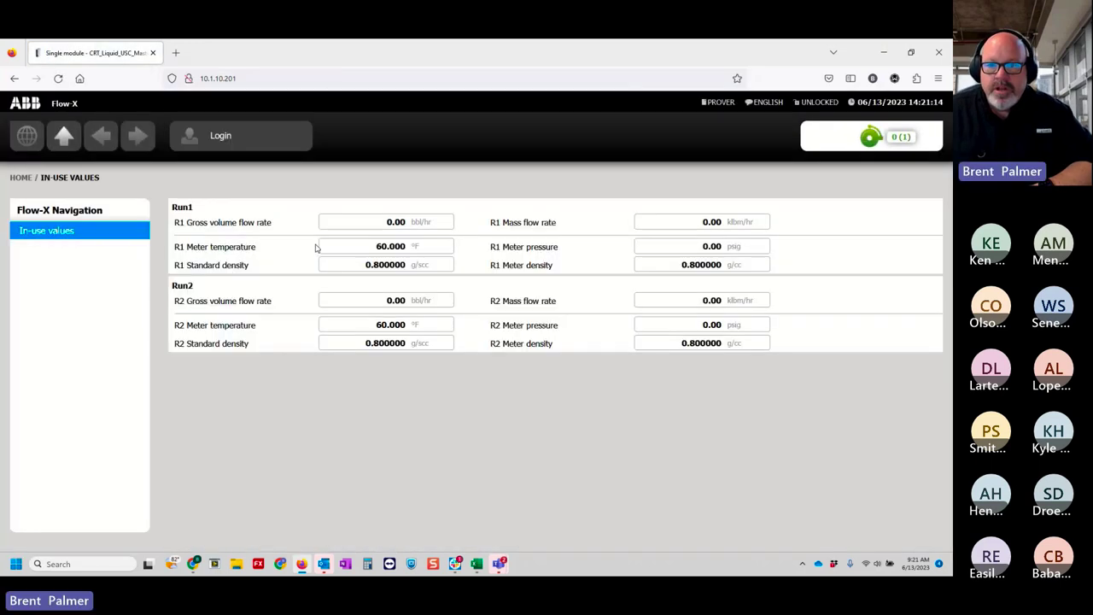
Step: Log in to the flow computer with the username a, clearing the password field first
click(281, 130)
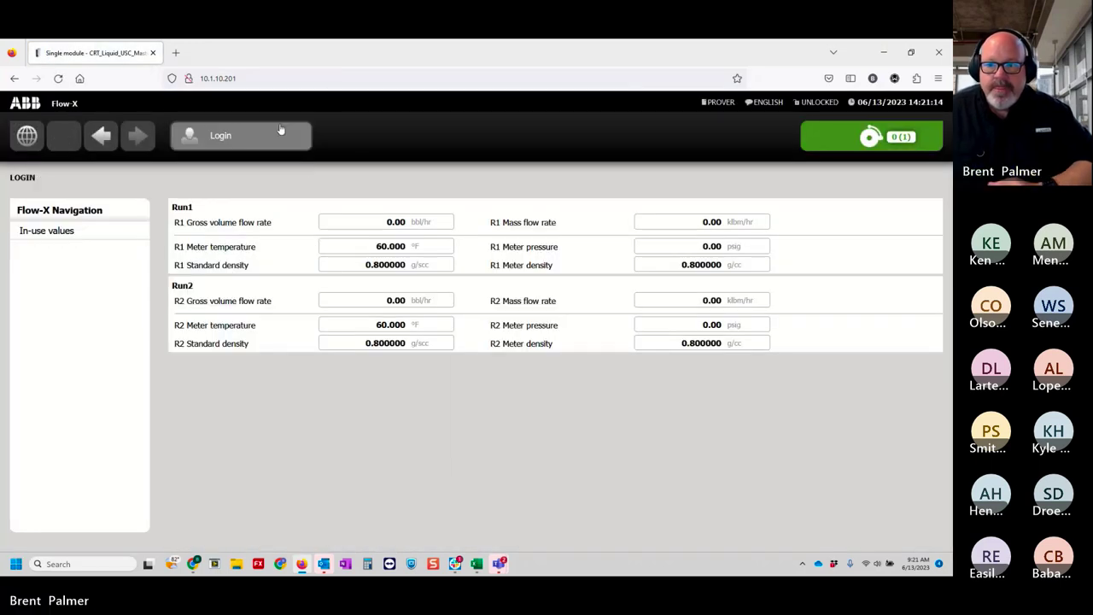
double_click(515, 330)
text(a)
click(516, 373)
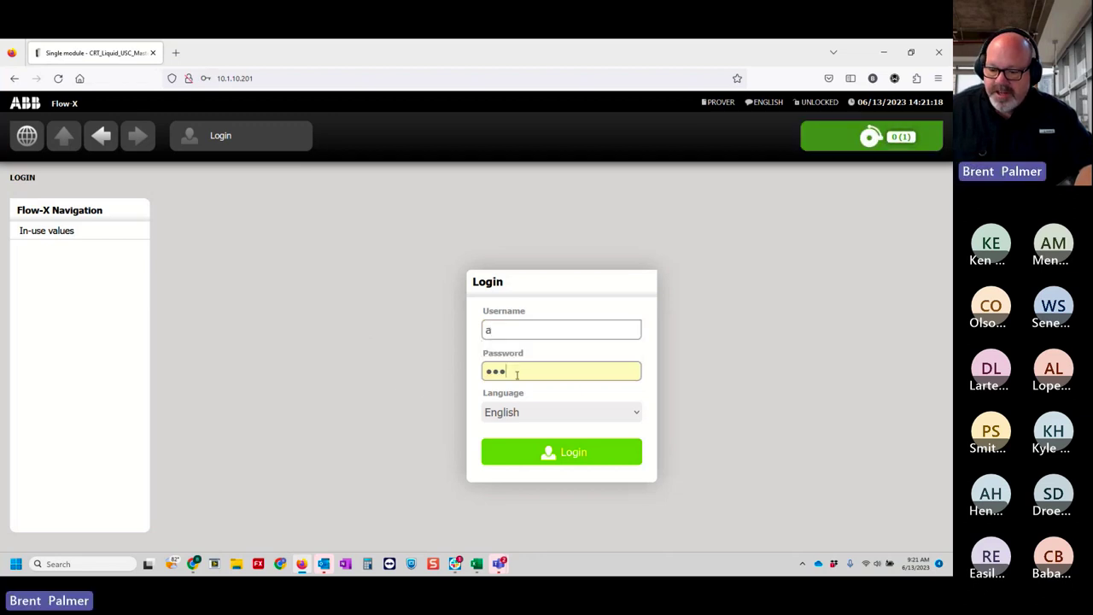
key(BackSpace)
key(BackSpace)
key(BackSpace)
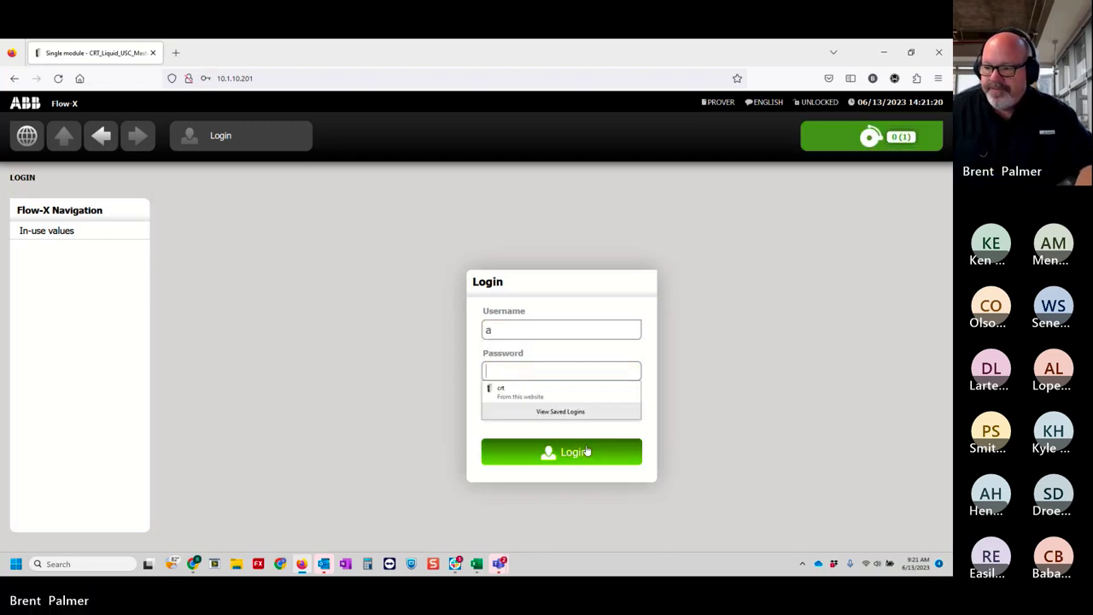
click(580, 460)
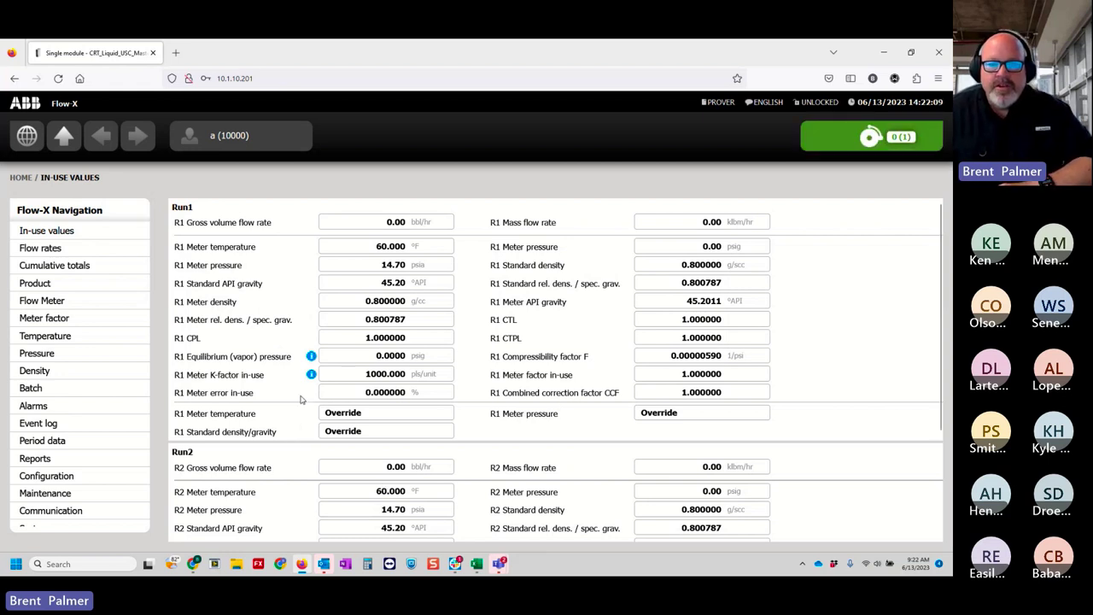
Step: Review the flow computer's main settings under Configuration, Overall setup, and return to the Overall setup page
click(107, 476)
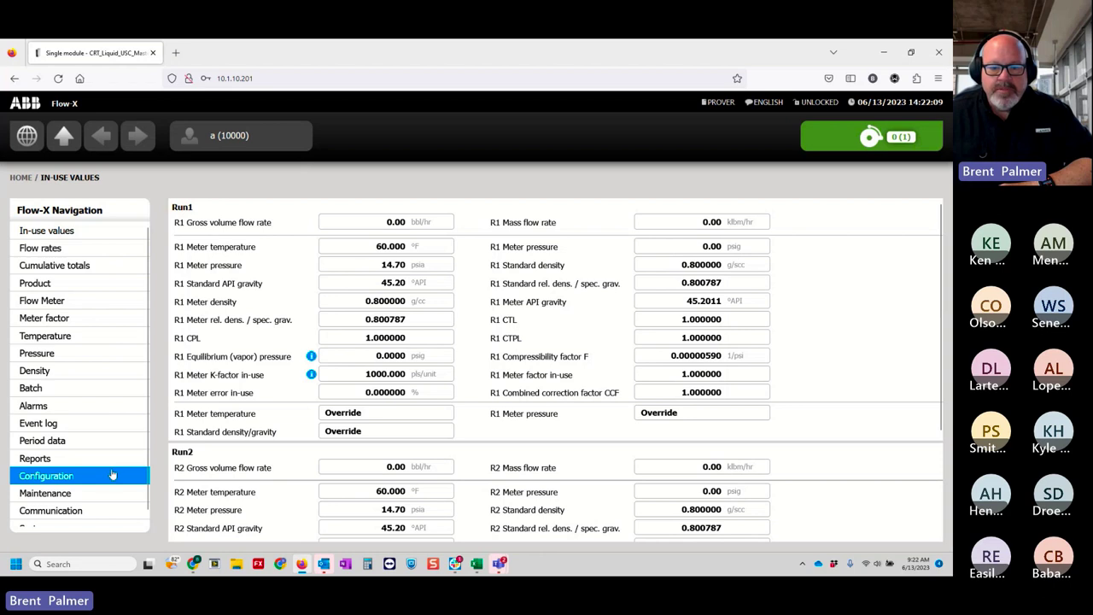
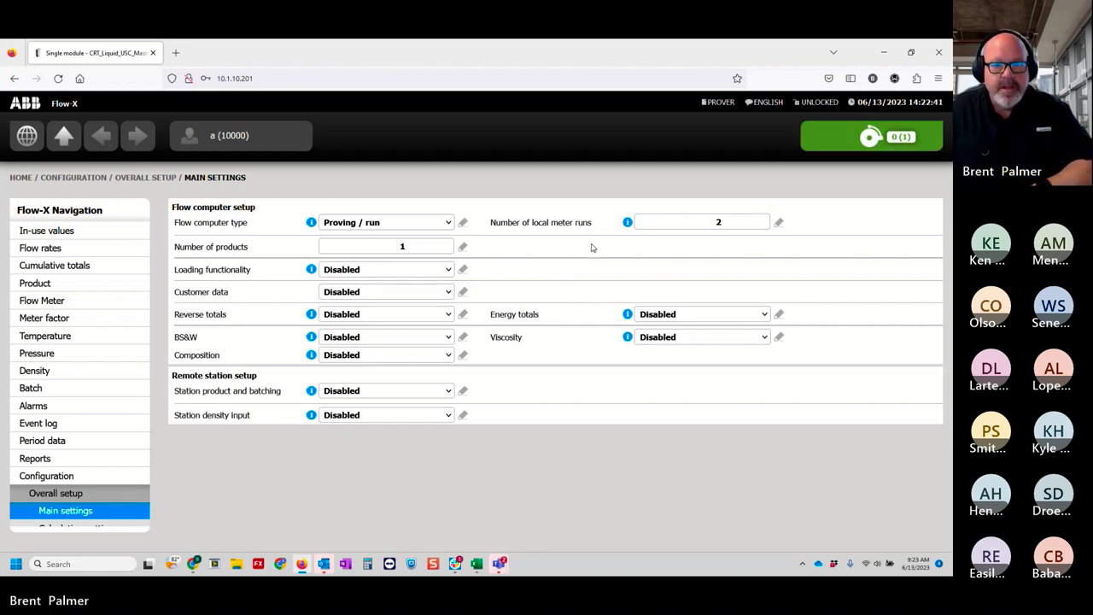
click(64, 137)
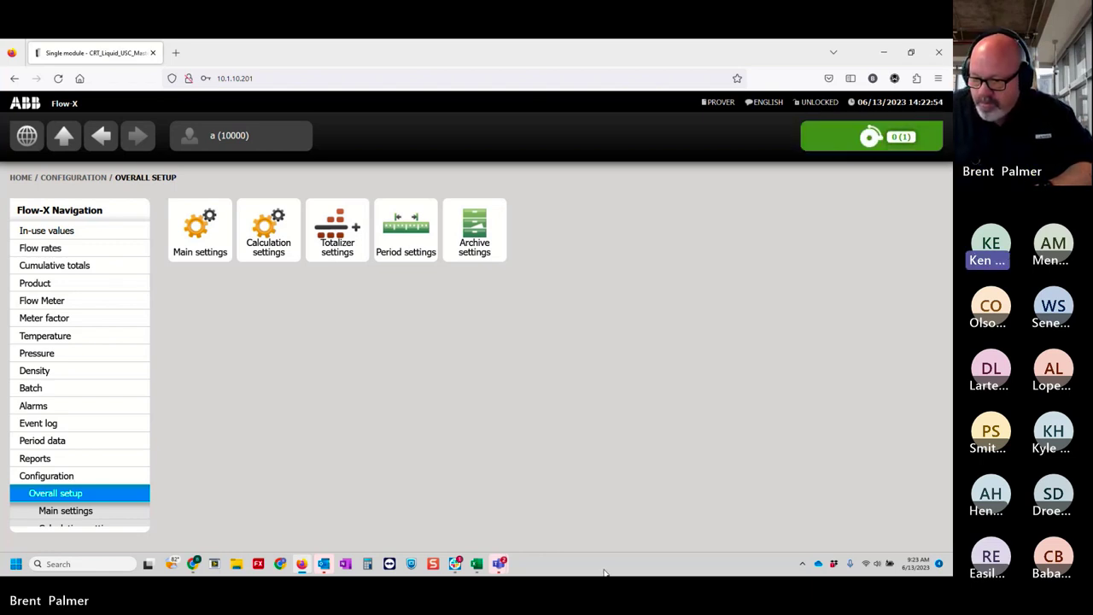
Step: Check the Microsoft Teams window of the training meeting and minimize it again
mouse_move(499, 564)
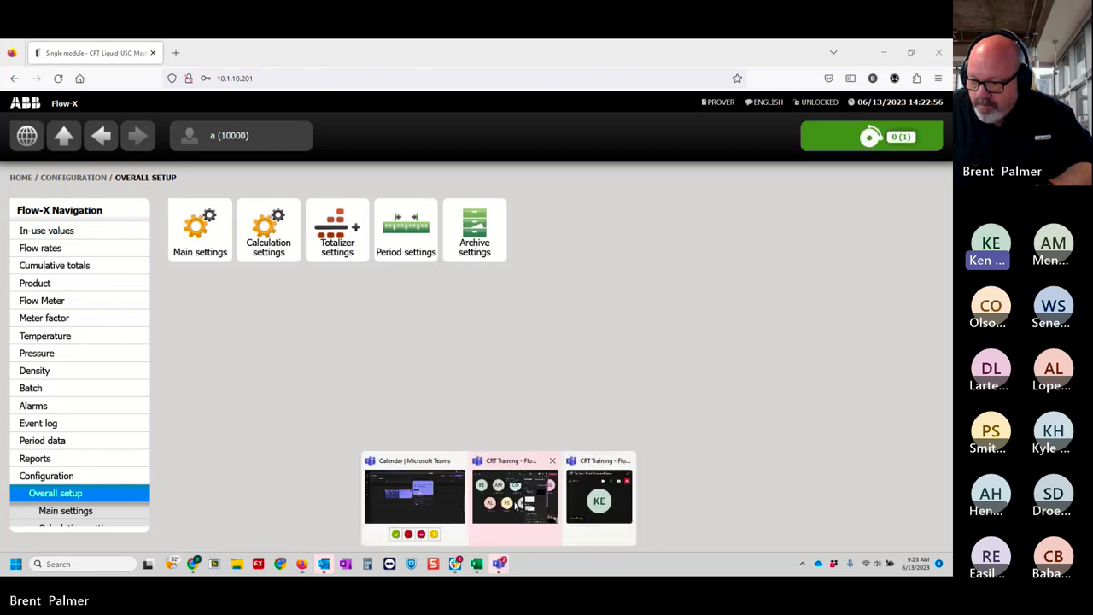
click(515, 504)
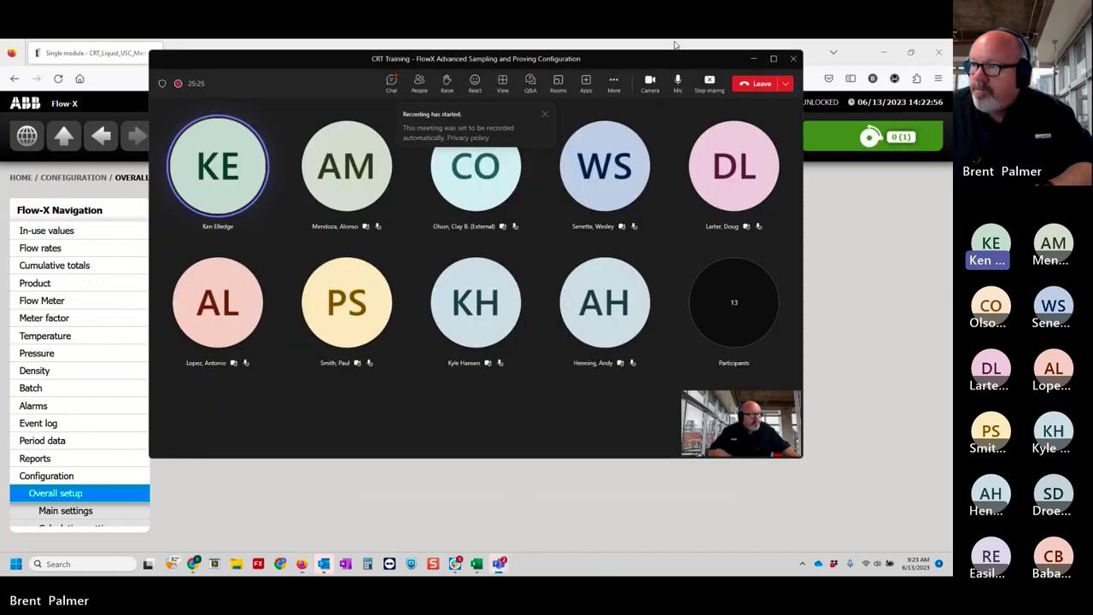
click(753, 59)
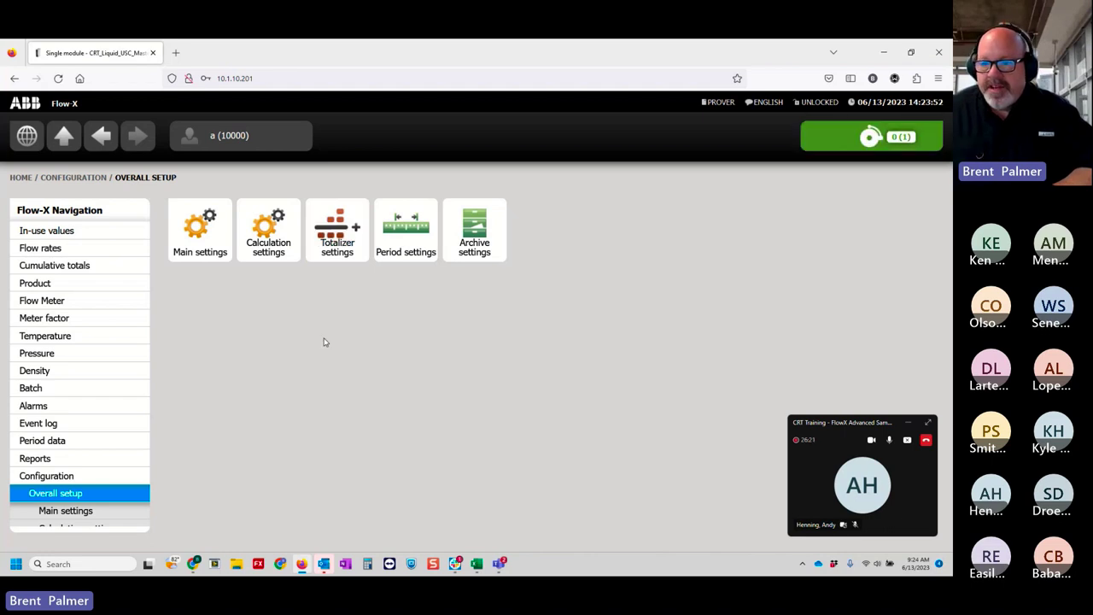
Step: Try API rounding as Enabled in the overall setup's calculation settings, and set it back to Disabled
click(268, 229)
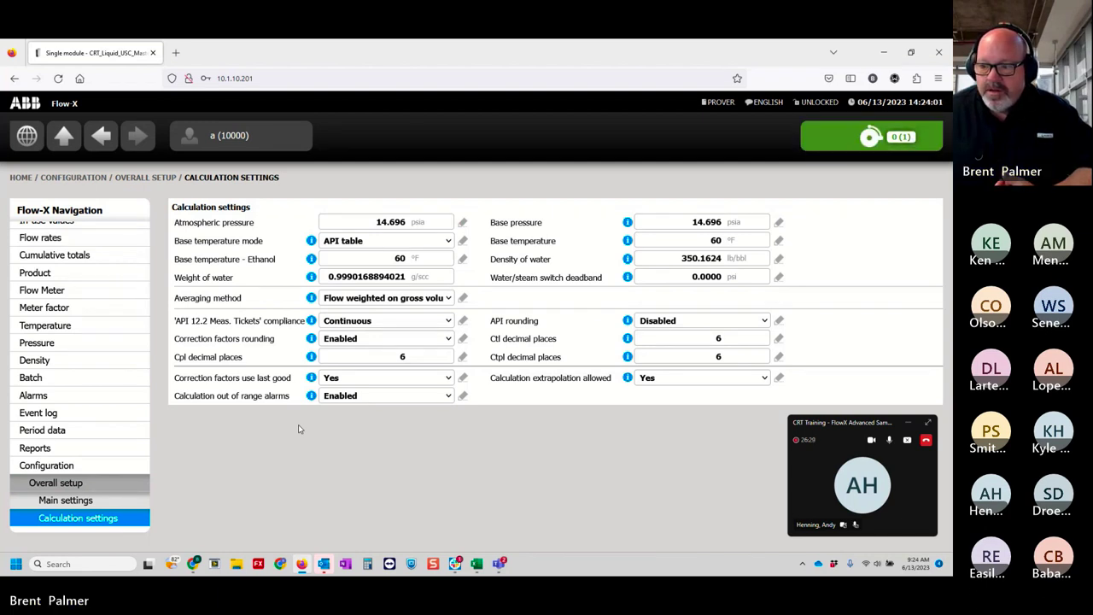
click(645, 320)
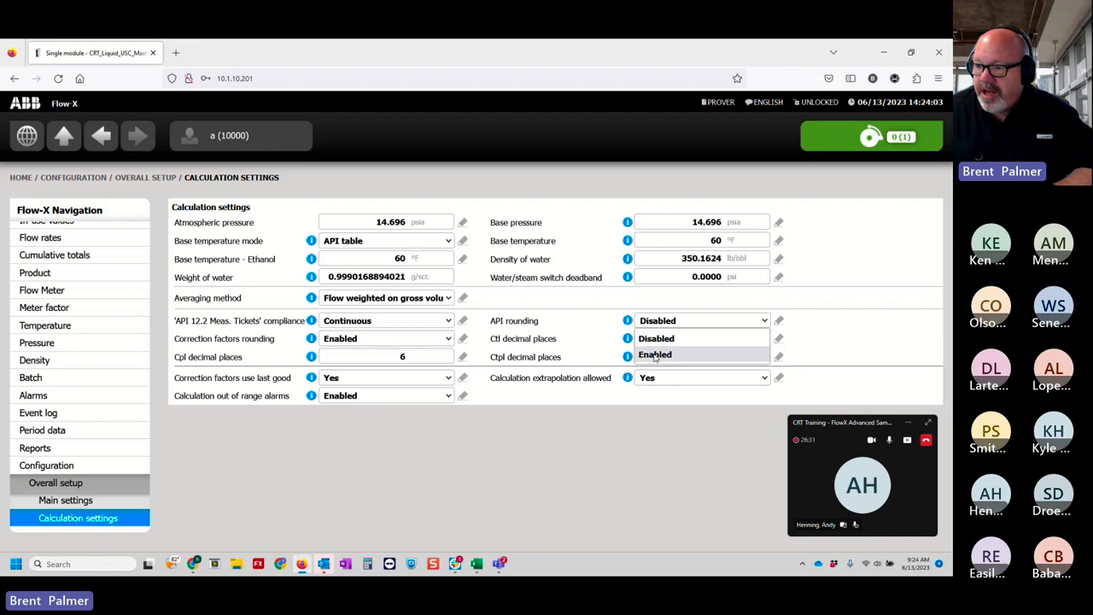
click(654, 355)
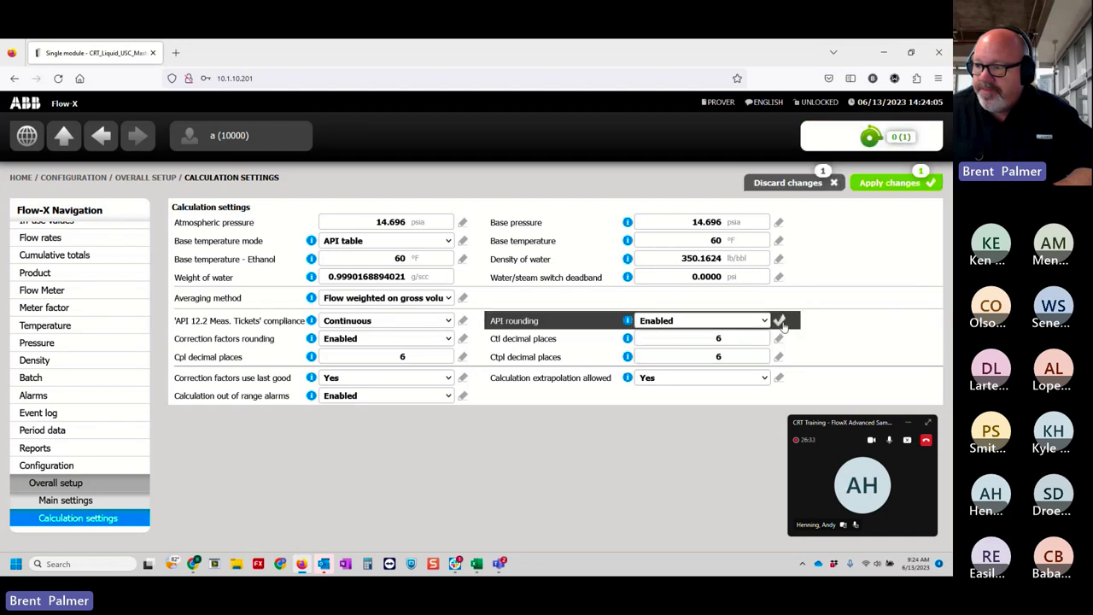
click(734, 320)
click(693, 339)
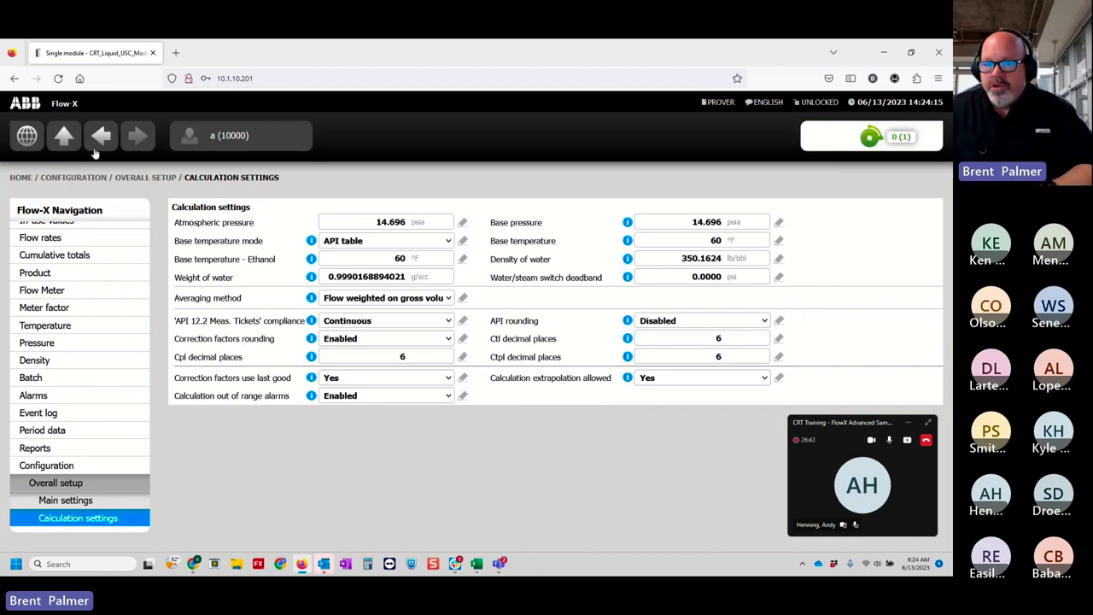
Step: Return from the calculation settings to the main Configuration page
click(61, 140)
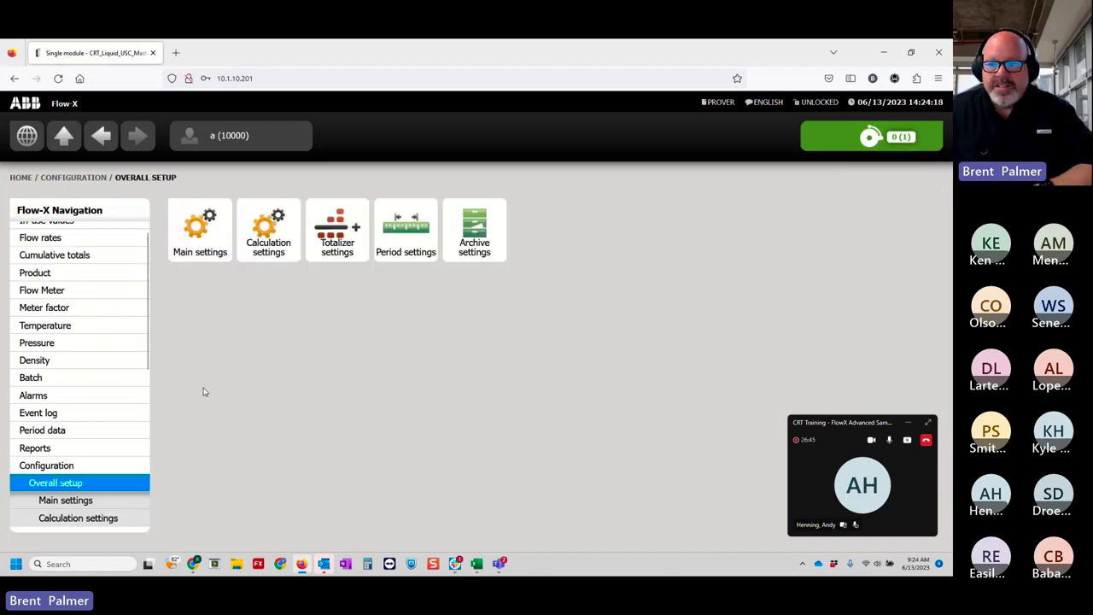
click(77, 144)
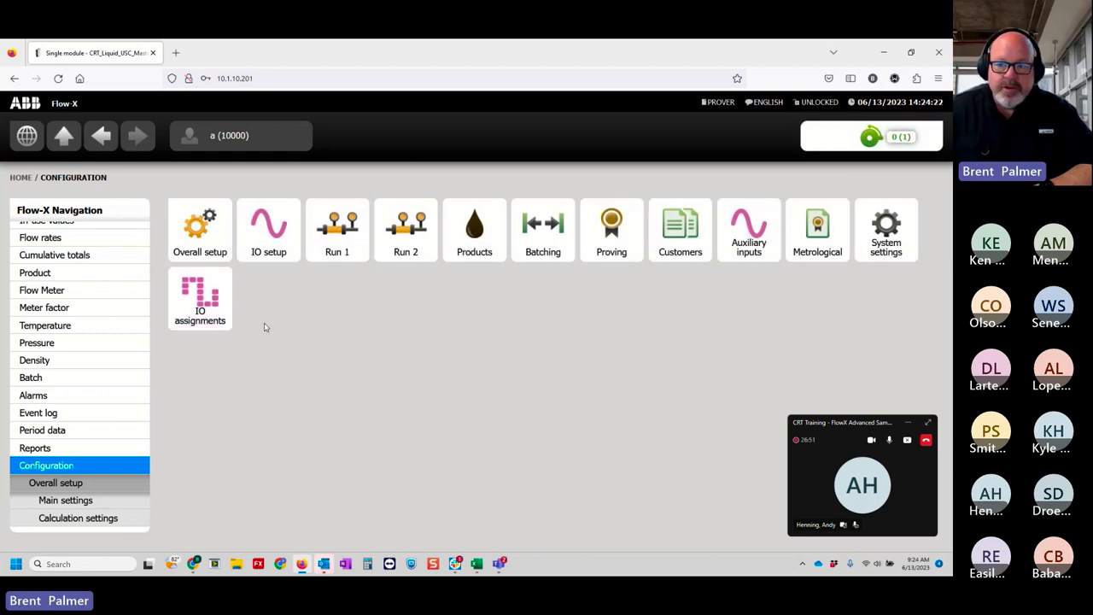
Step: In the Run 1 setup, set the observed density input type to Always use override and the standard density input type to Calculated
click(339, 239)
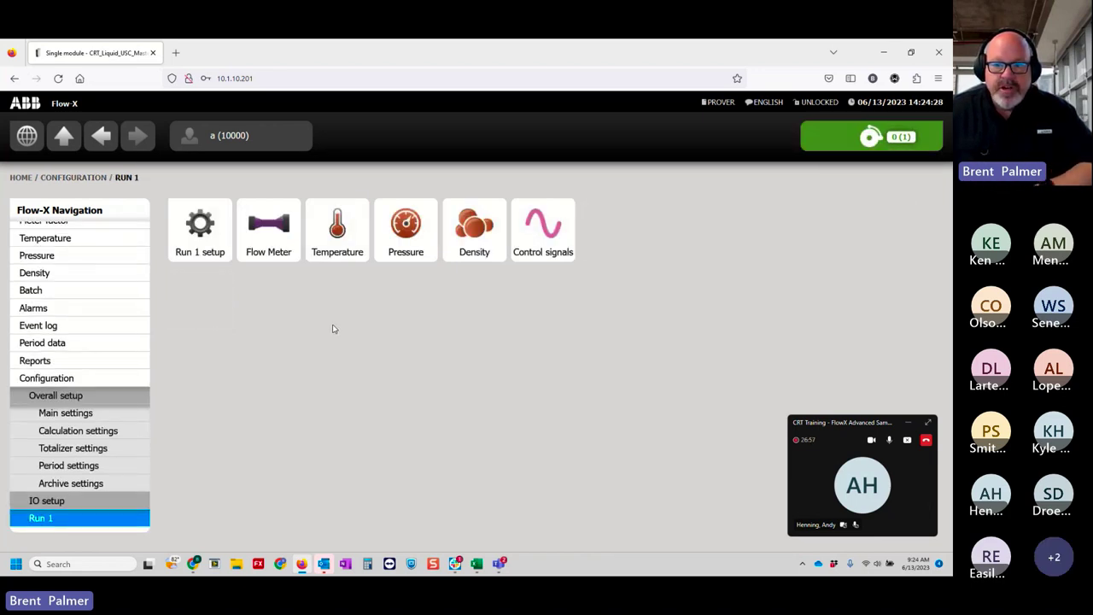
click(199, 256)
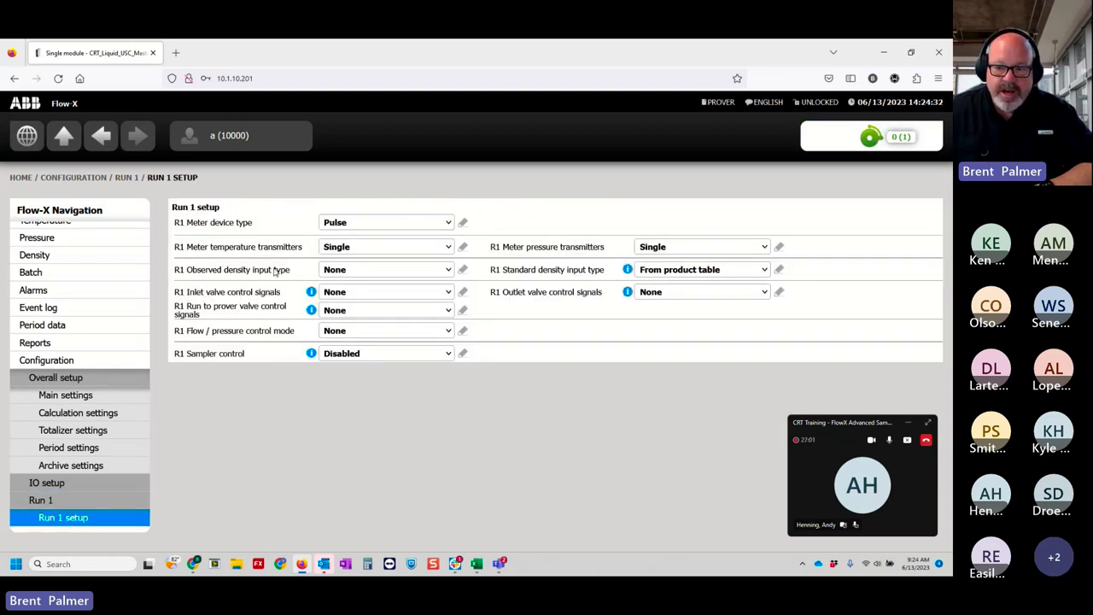
click(354, 271)
click(360, 306)
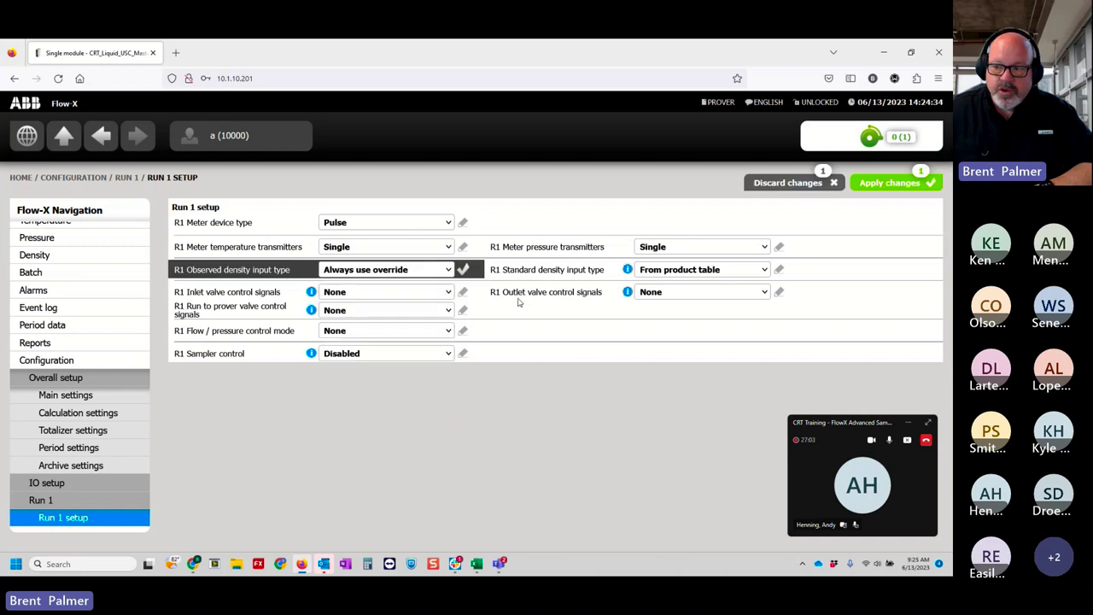
click(696, 270)
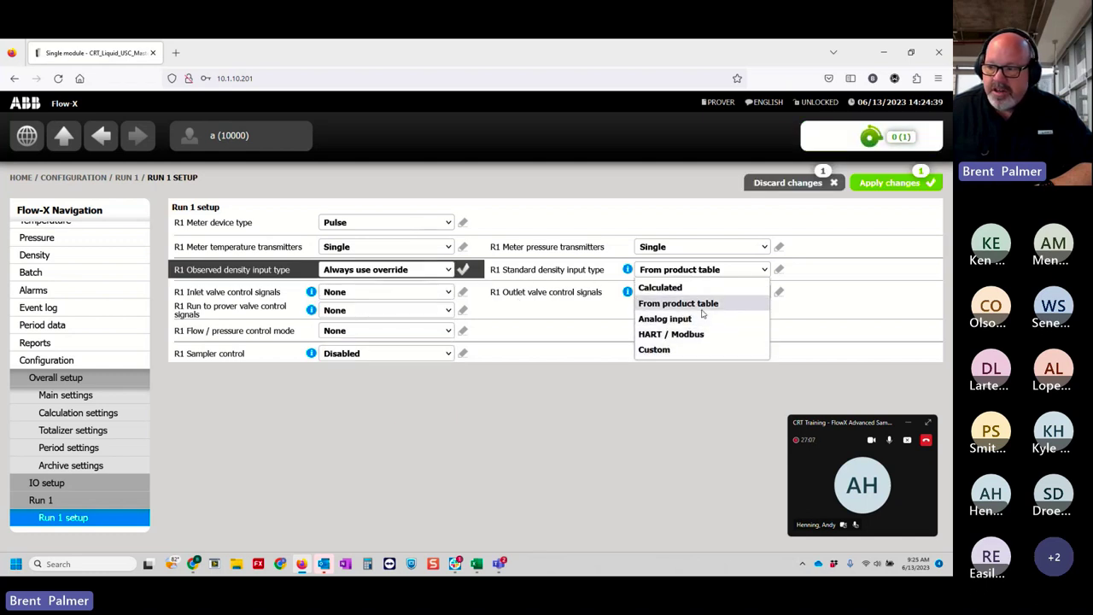
click(702, 288)
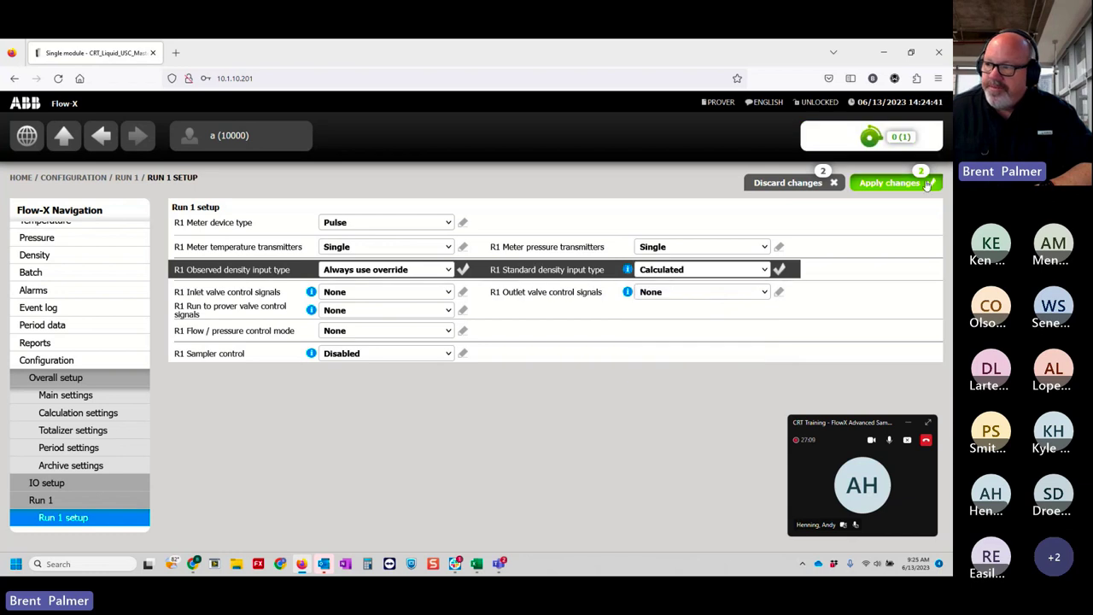
click(889, 183)
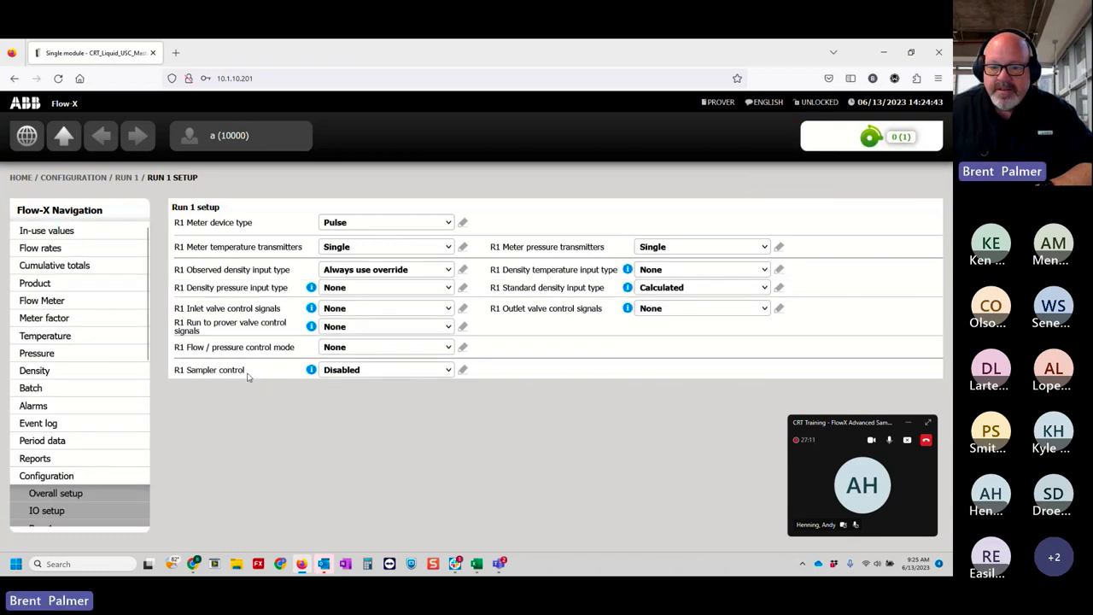
Step: Review Run 1's meter temperature settings and return to the Run 1 configuration page
scroll(125, 384, down, 5)
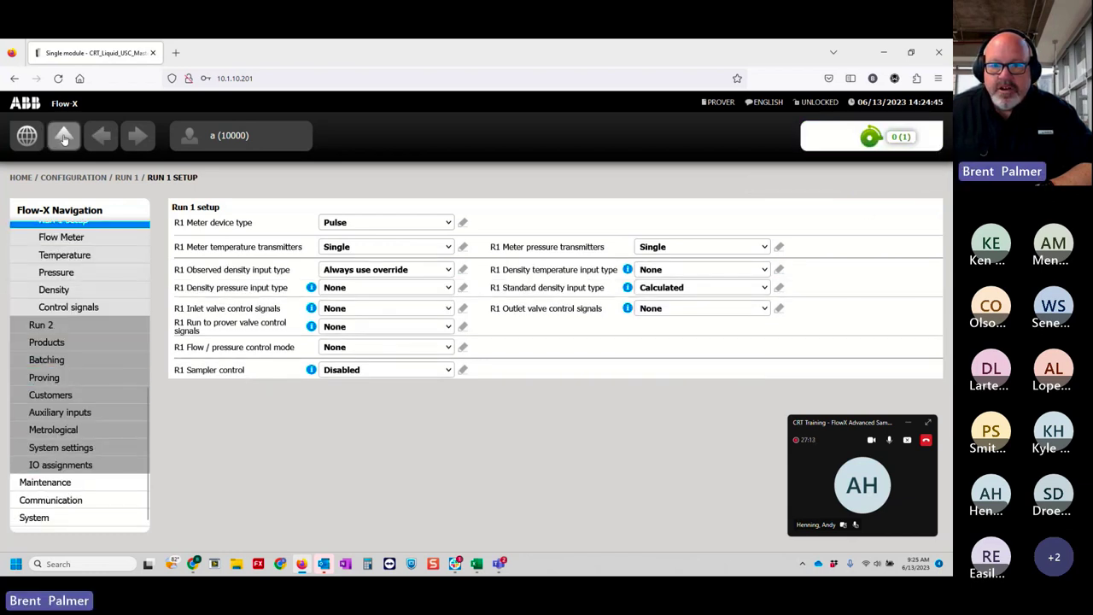
click(126, 177)
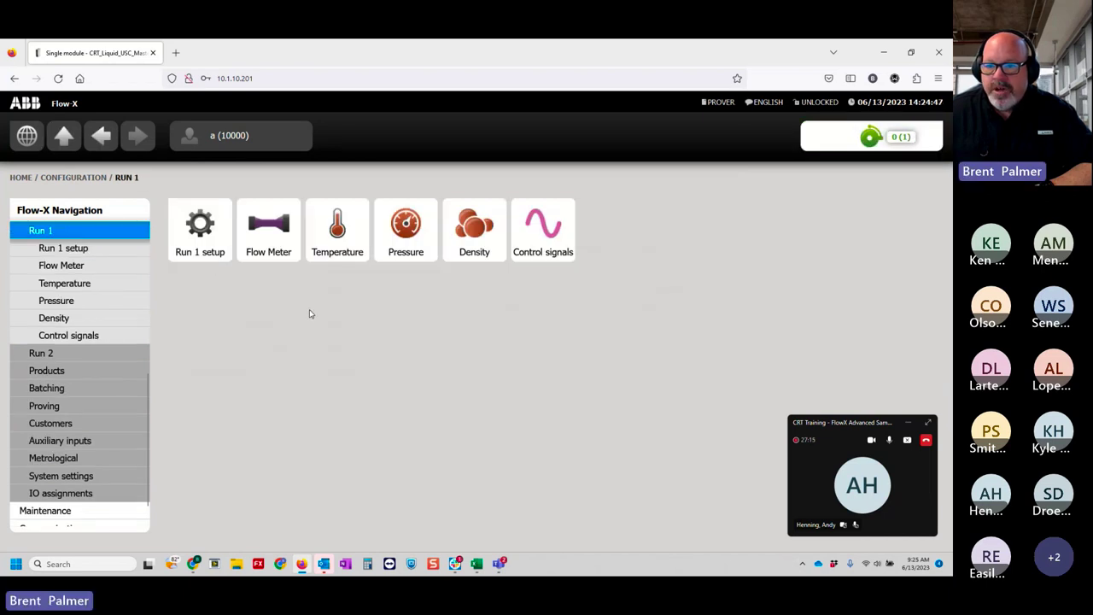
click(323, 250)
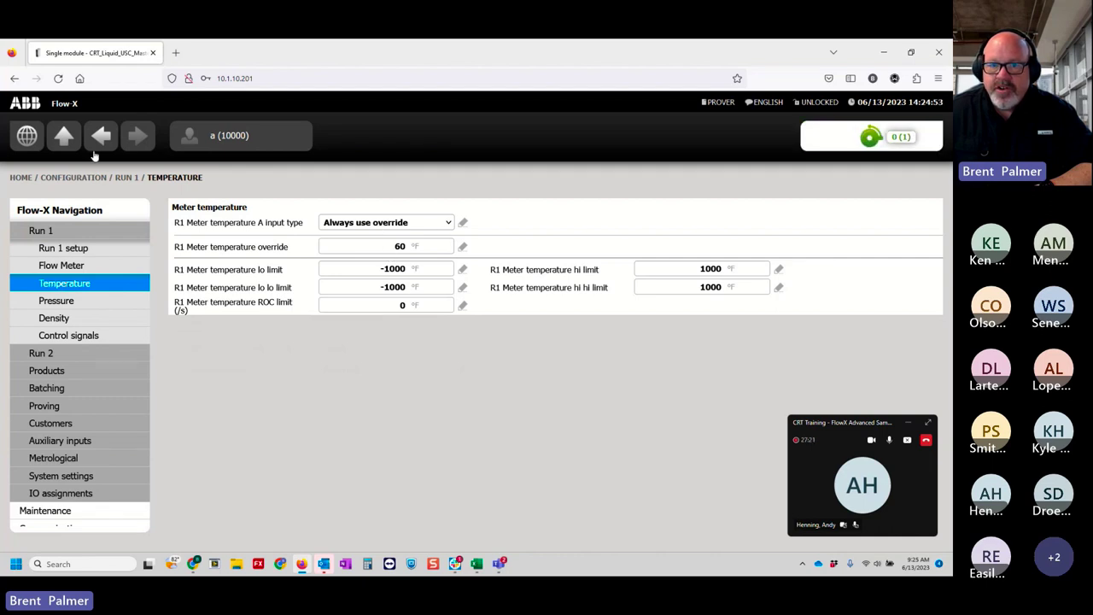
click(63, 135)
Step: Set Run 1's meter pressure override to 150 psi
click(408, 240)
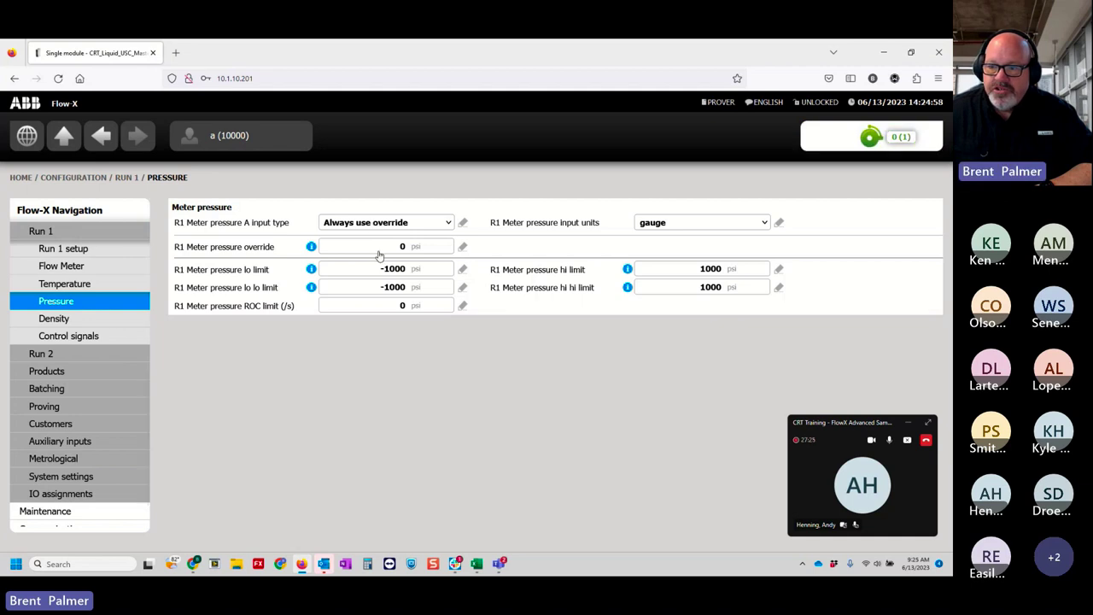
click(382, 249)
text(15)
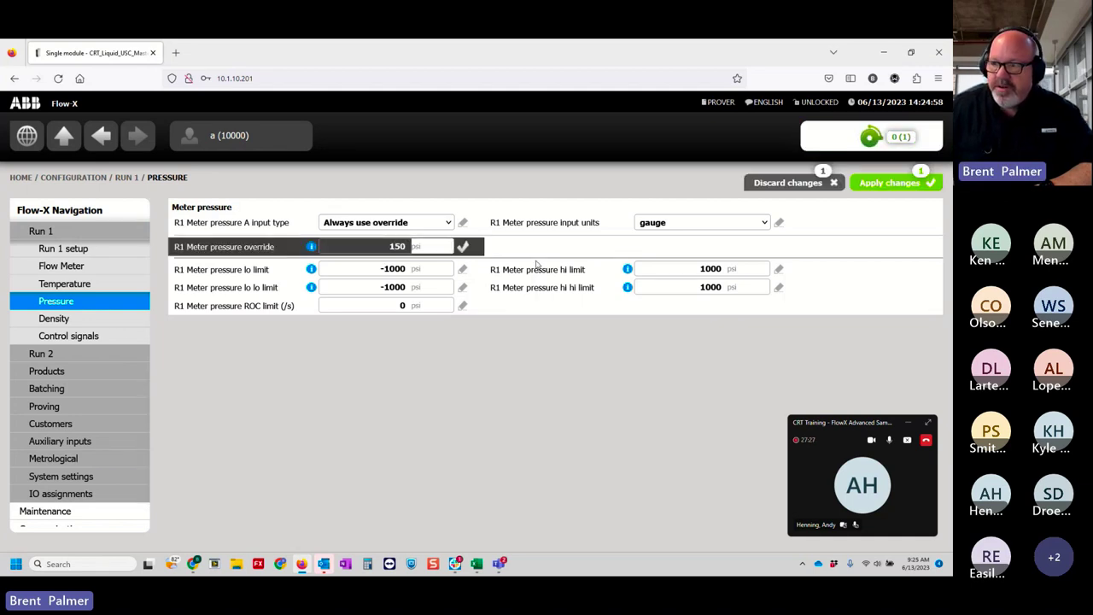
text(0)
click(462, 246)
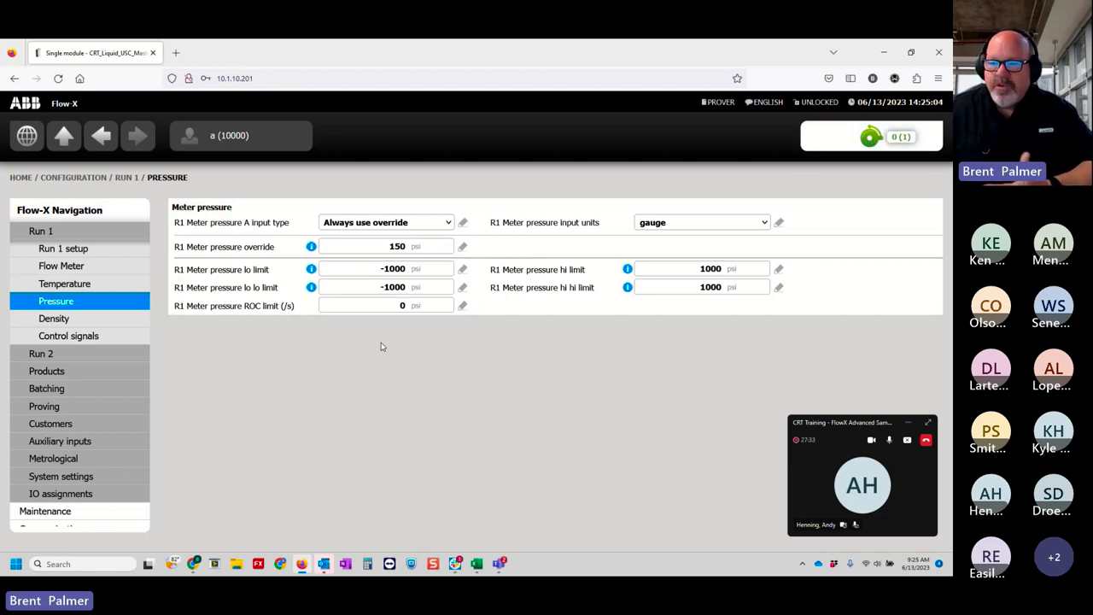
Step: Set Run 1's observed density override to 0.505 in its density settings
click(69, 142)
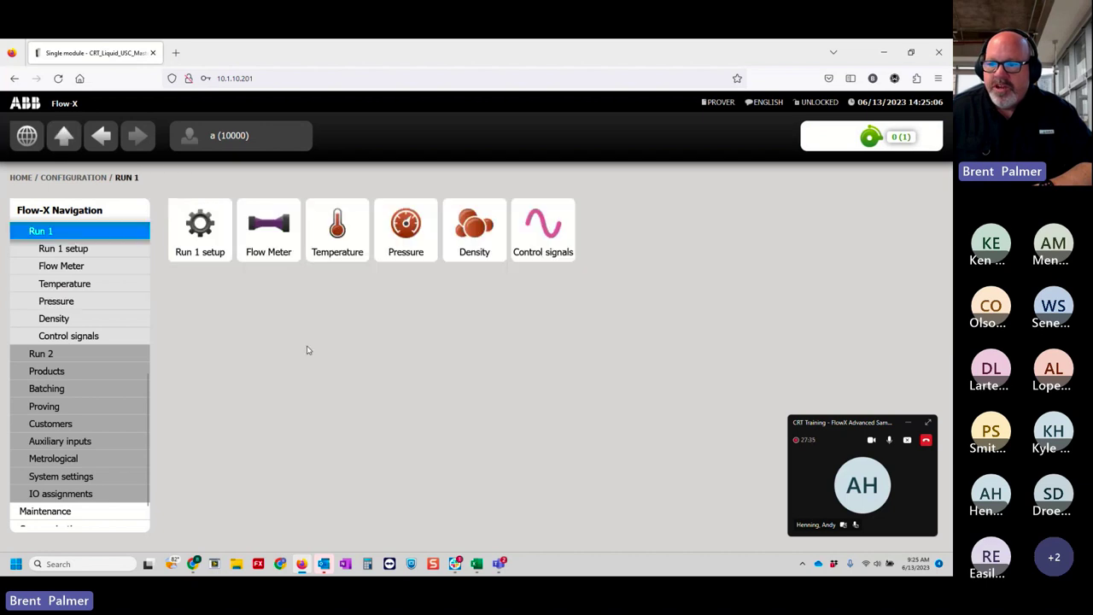
click(453, 249)
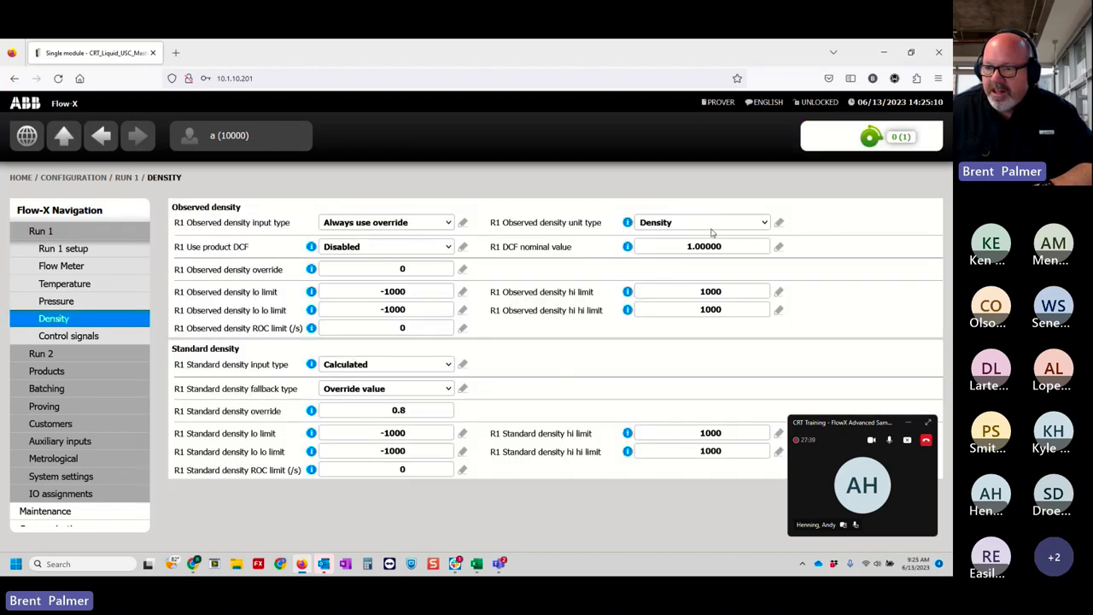
click(429, 270)
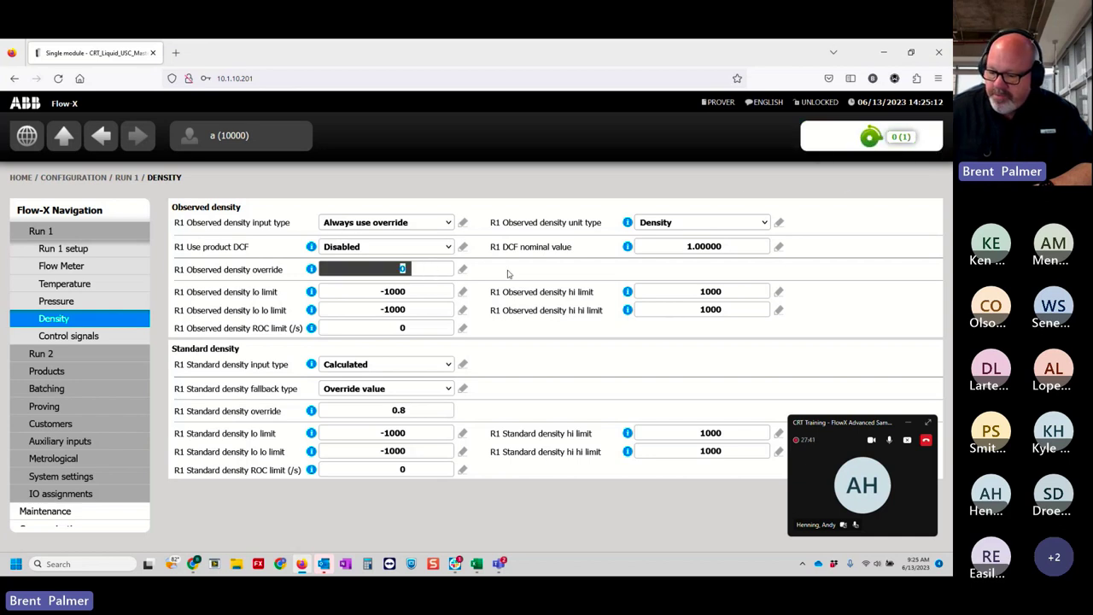
text(.501)
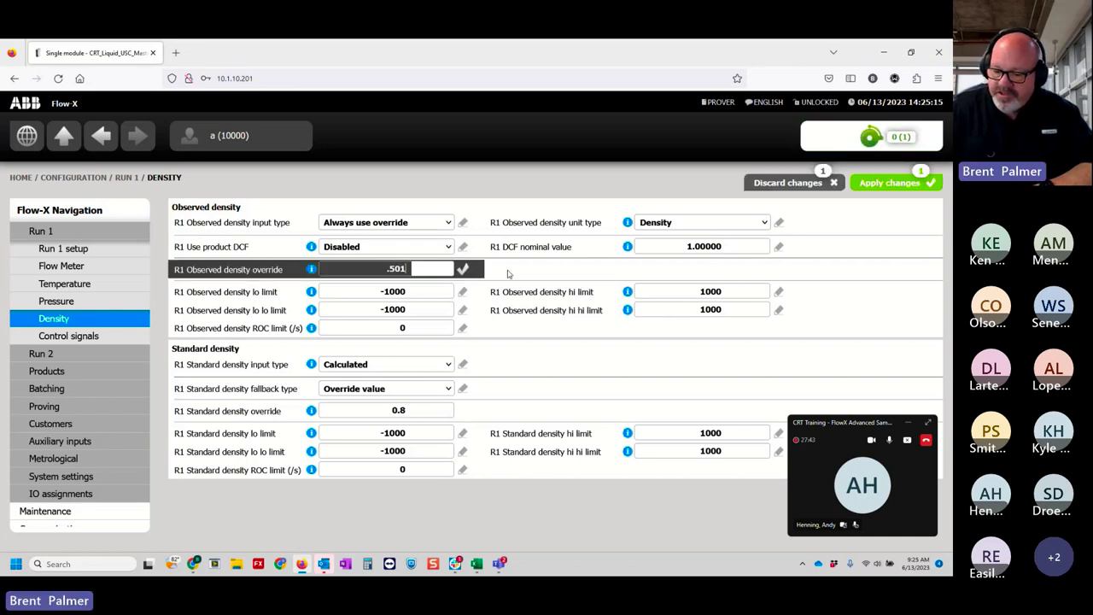
key(BackSpace)
text(5)
key(Return)
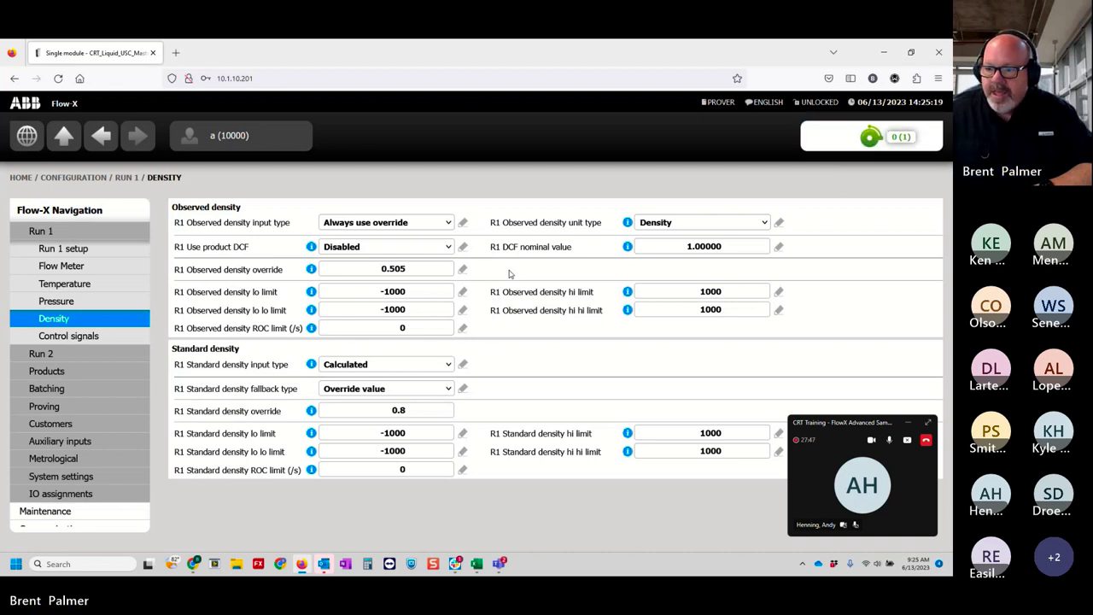
Step: Review Run 1's flow meter settings and the Run 2 setup, and return to the main Configuration page
click(120, 266)
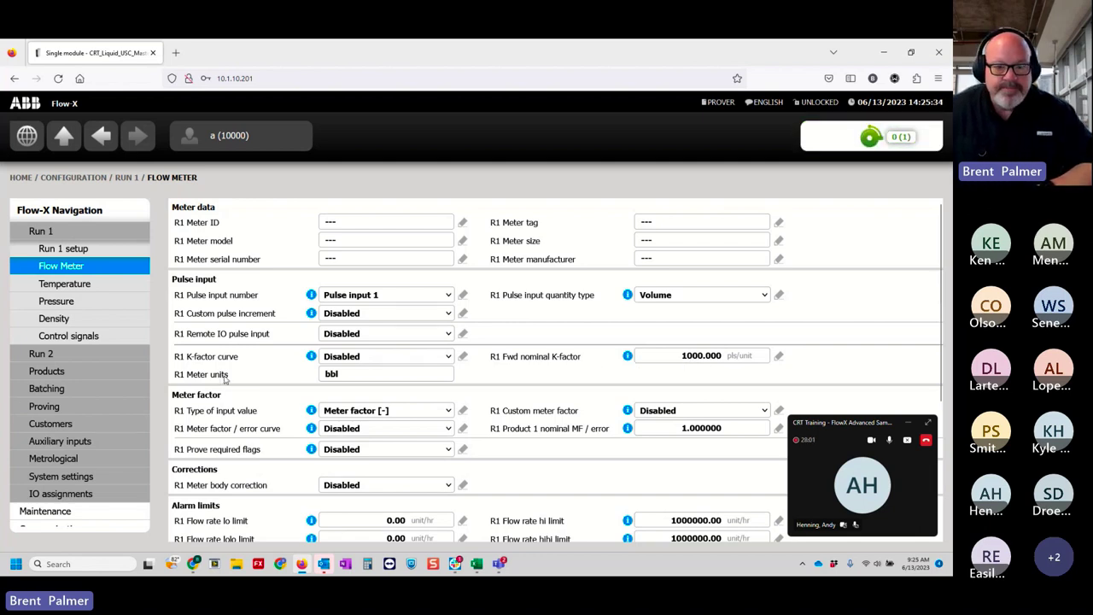
scroll(223, 381, down, 2)
click(128, 358)
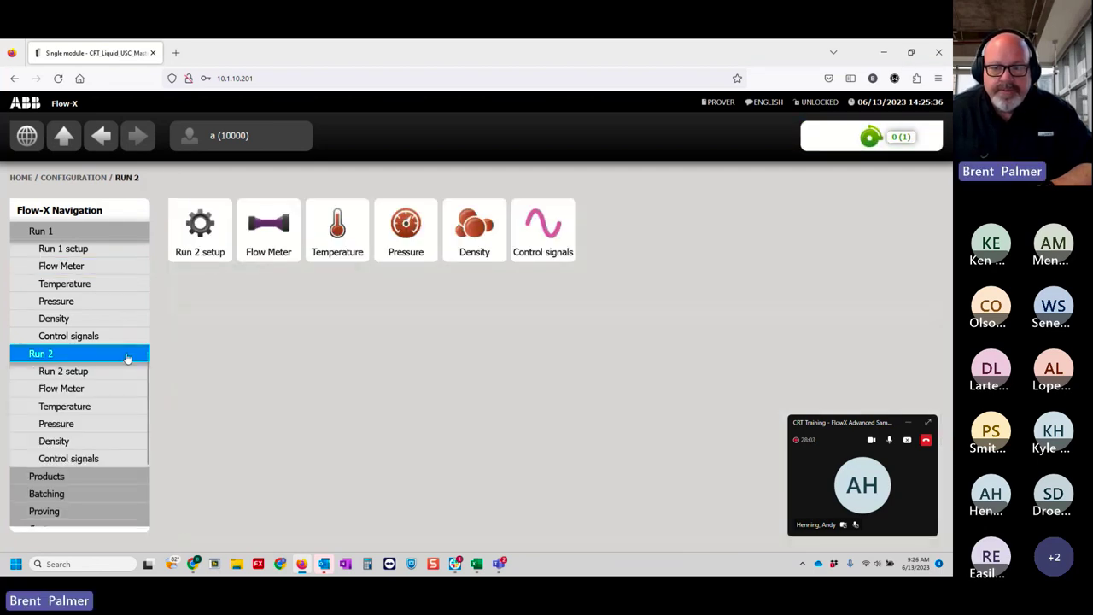
click(200, 229)
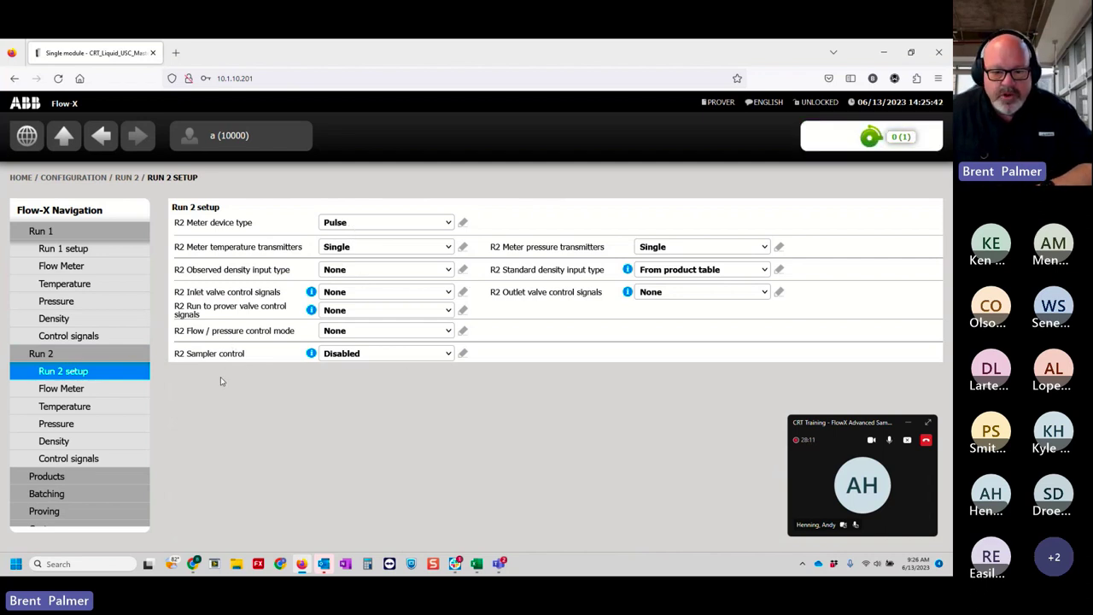
click(65, 139)
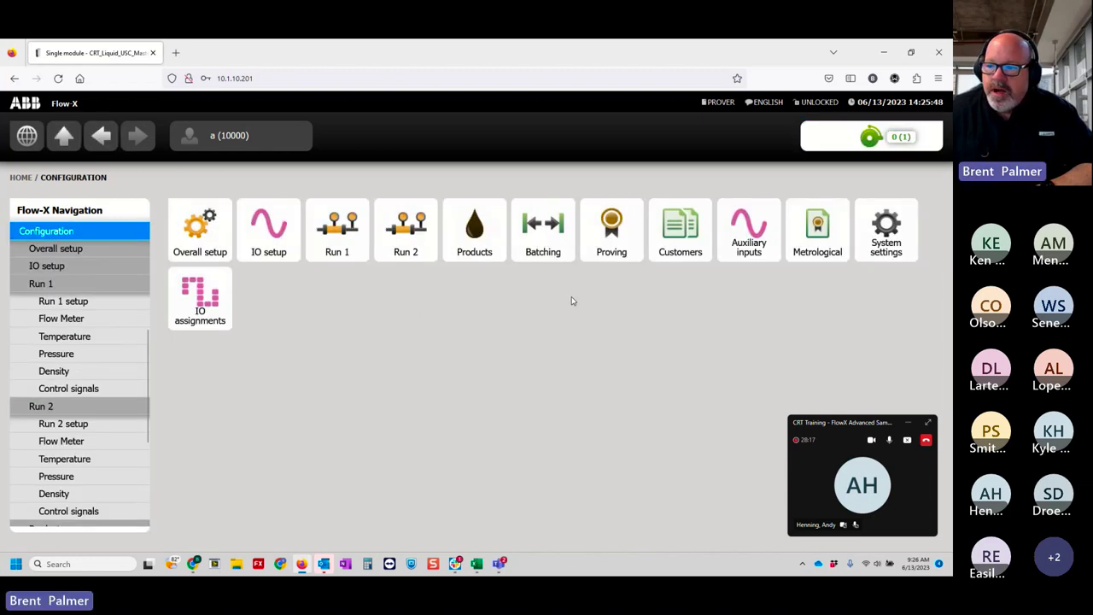
Step: Name Product 1 "Propane" in the Products configuration
click(476, 247)
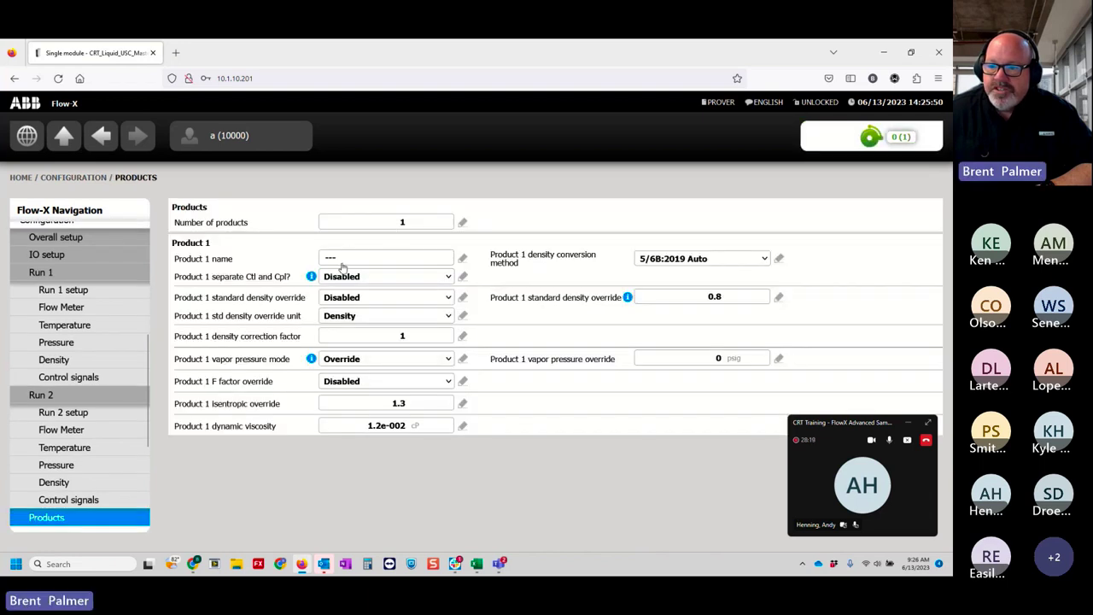
click(329, 258)
text(Propane)
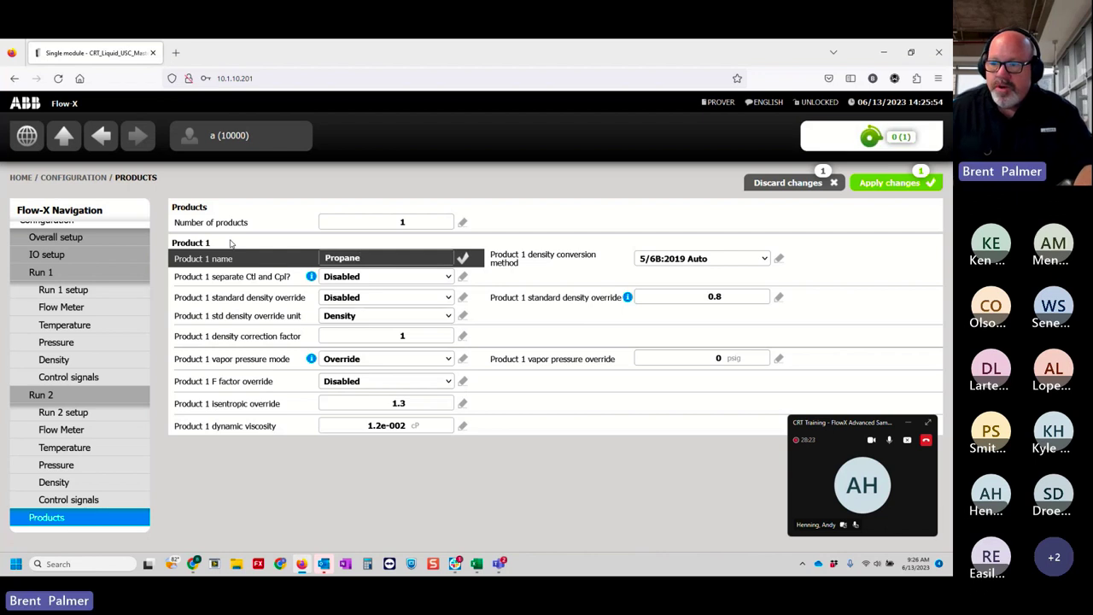
click(462, 257)
Step: Set Product 1's density conversion method to 23/24E:2019 NGL/LPG
click(660, 260)
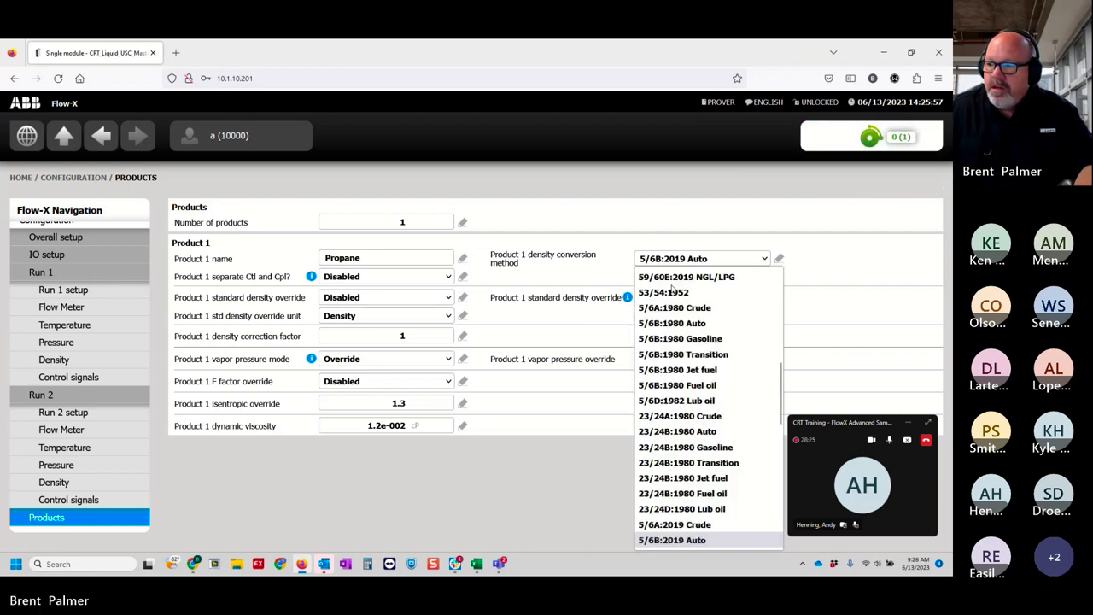
scroll(710, 431, down, 5)
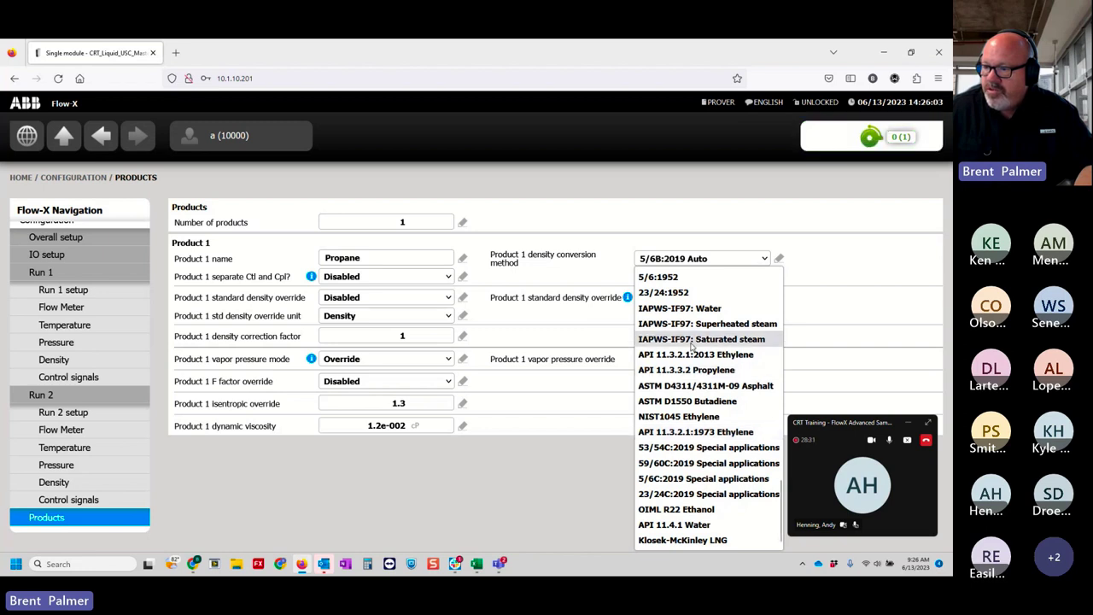
scroll(718, 363, up, 2)
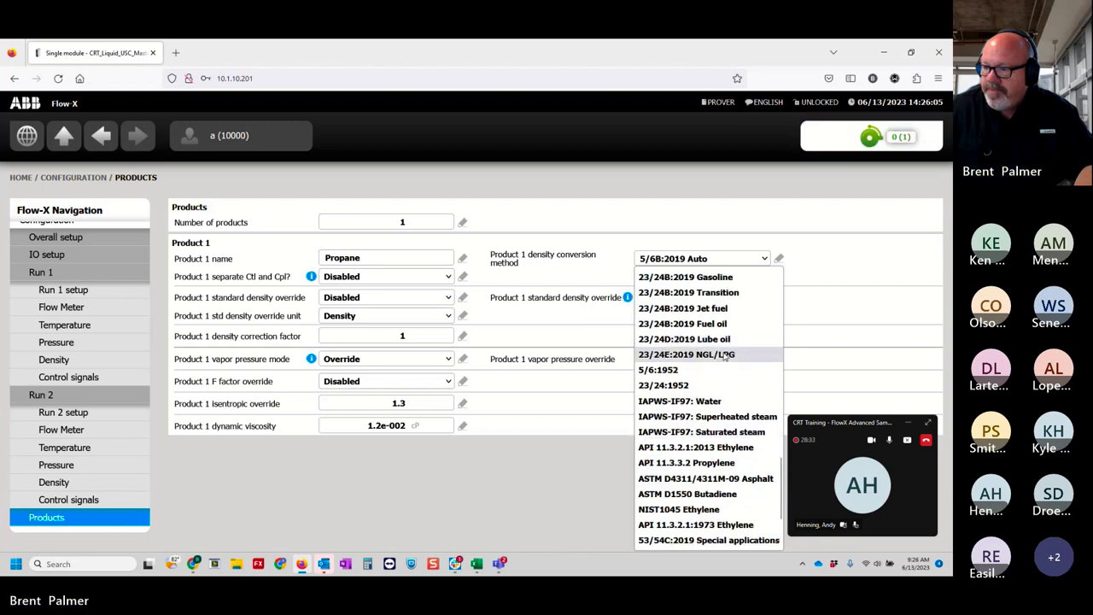
click(721, 362)
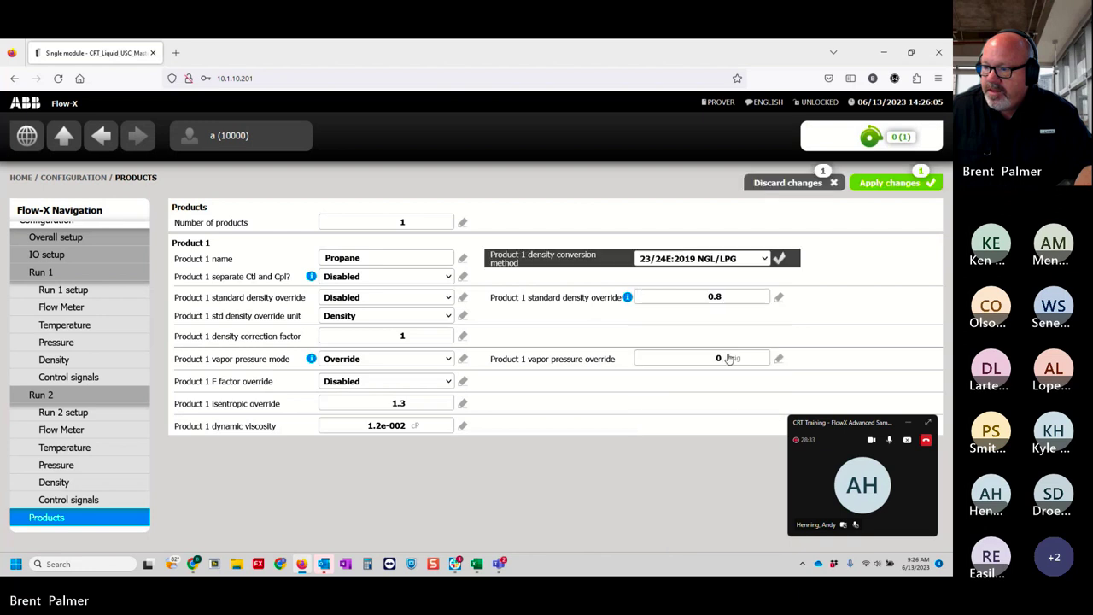
click(781, 261)
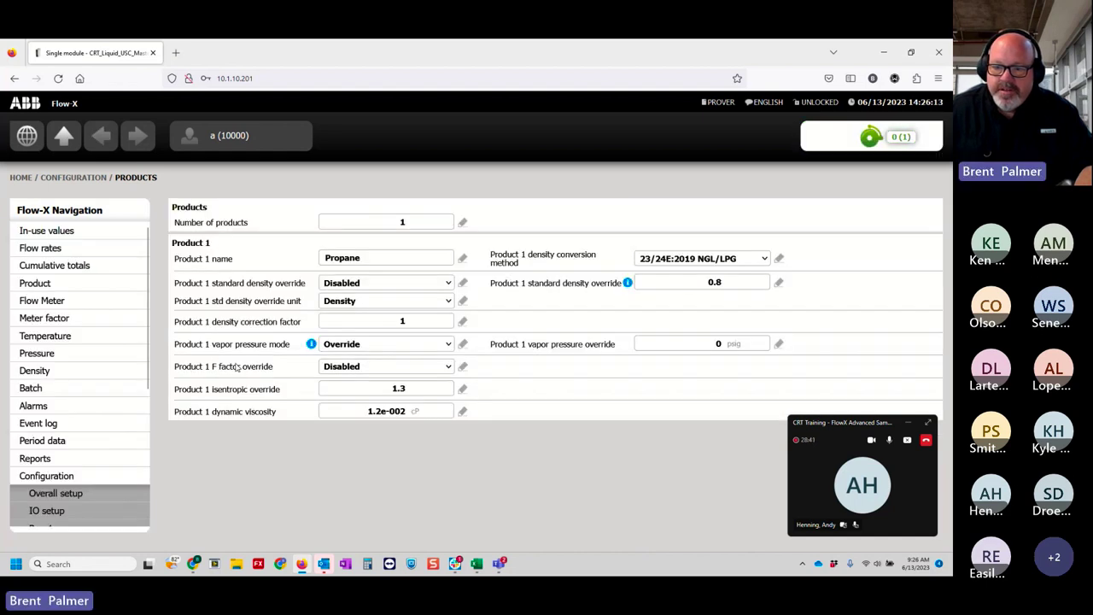
Step: Set Product 1's vapor pressure mode to Standard and return to the main Configuration page
click(397, 346)
click(396, 379)
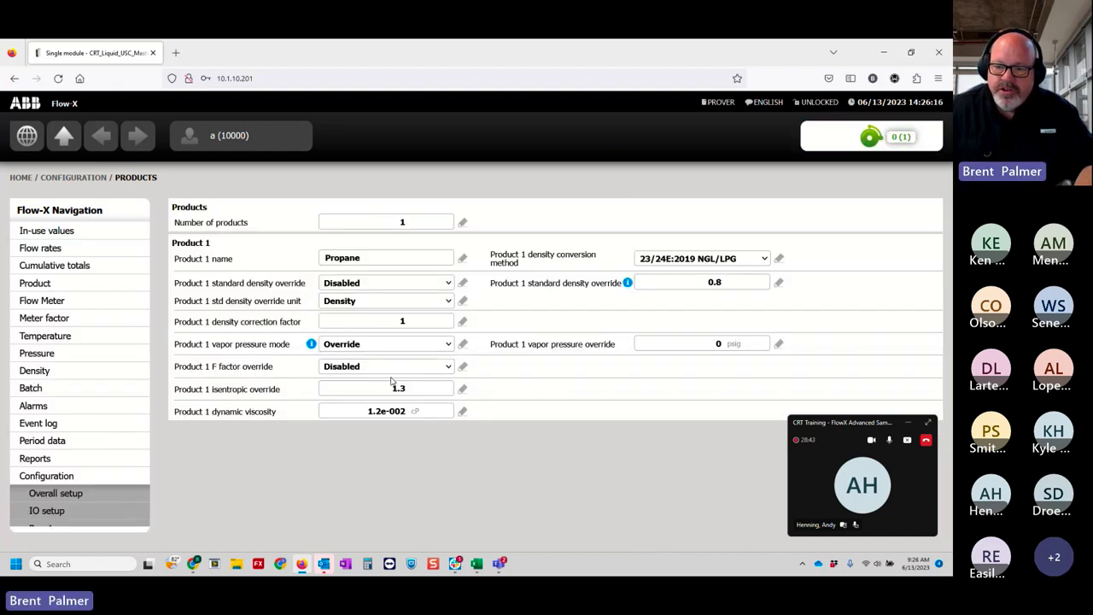
click(462, 345)
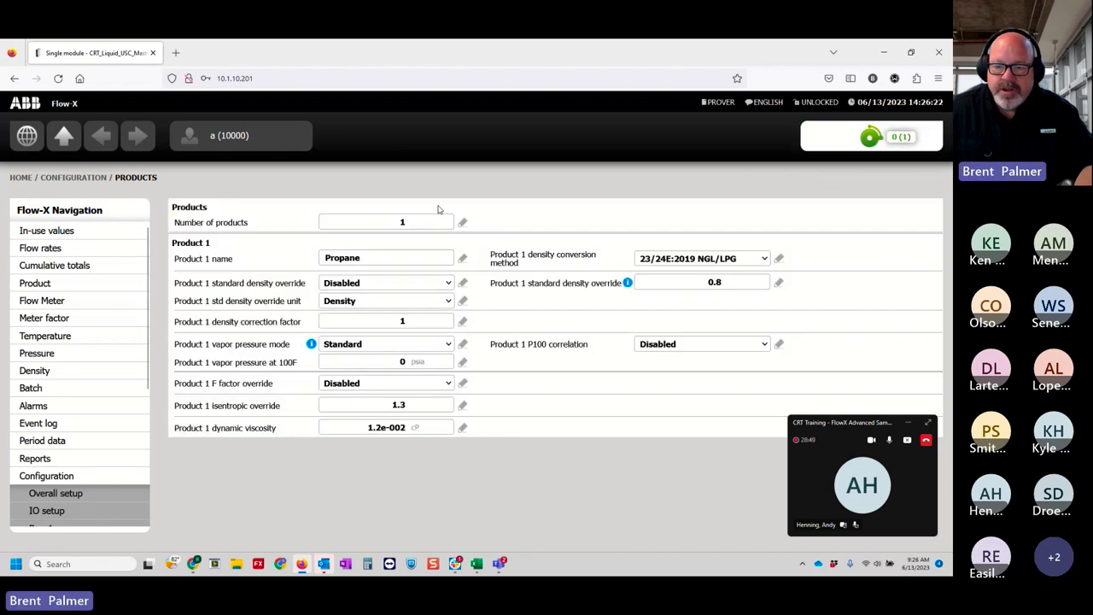
click(63, 136)
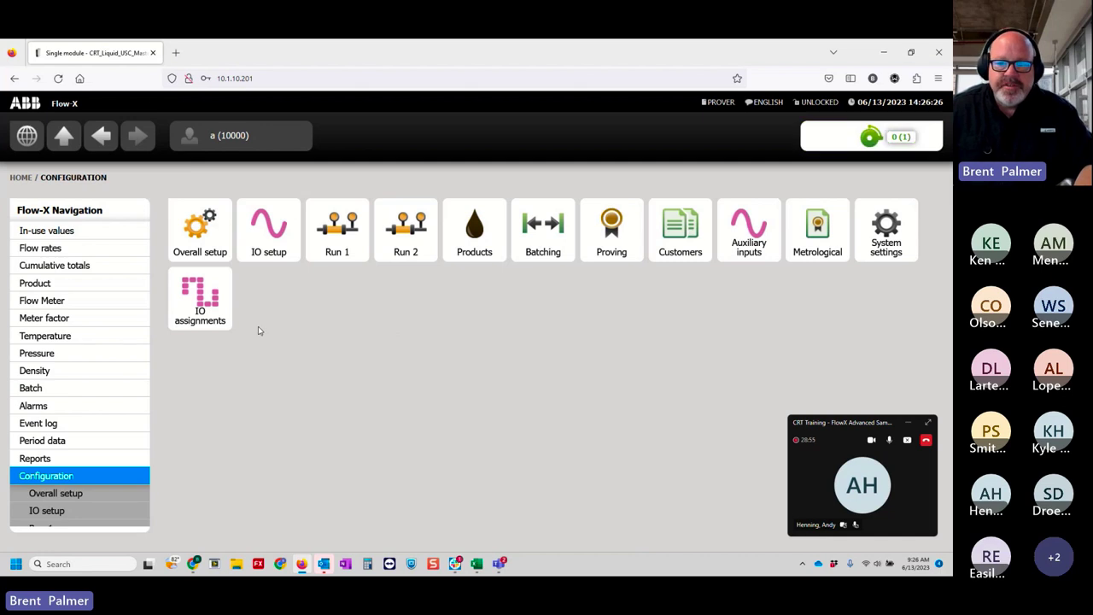
Step: Review the analog input, PT100, analog output and digital signal types in the IO setup
click(284, 252)
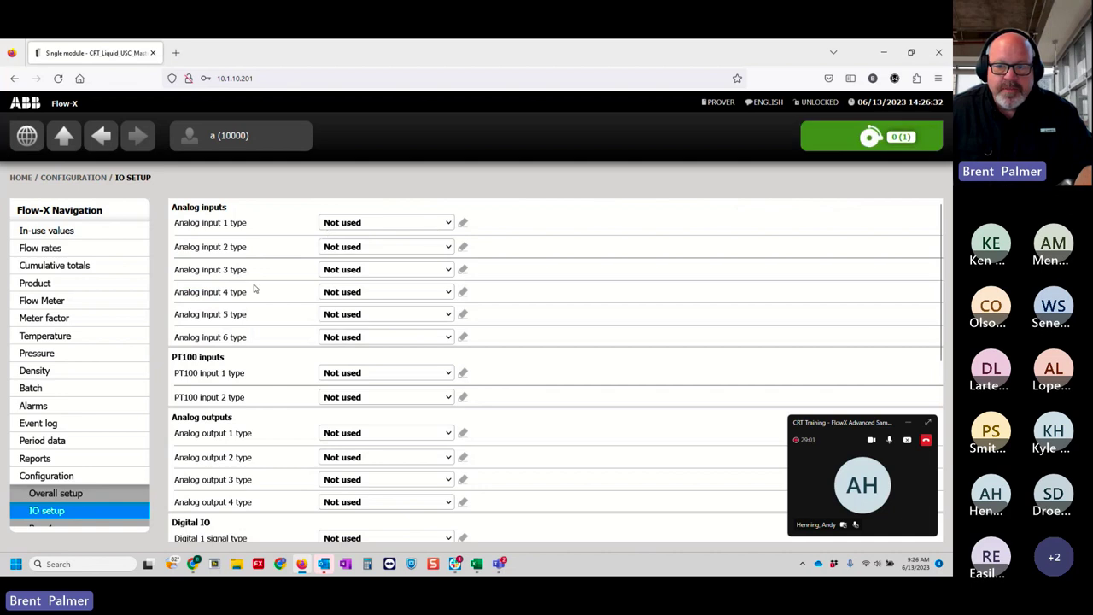
scroll(254, 290, down, 3)
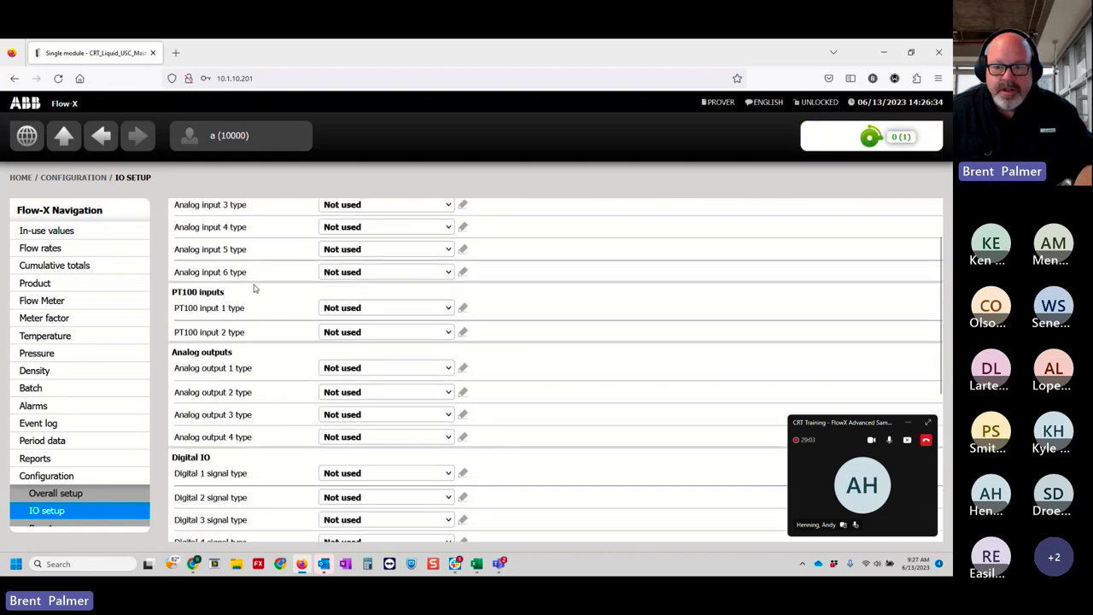
scroll(255, 290, up, 3)
scroll(257, 290, down, 5)
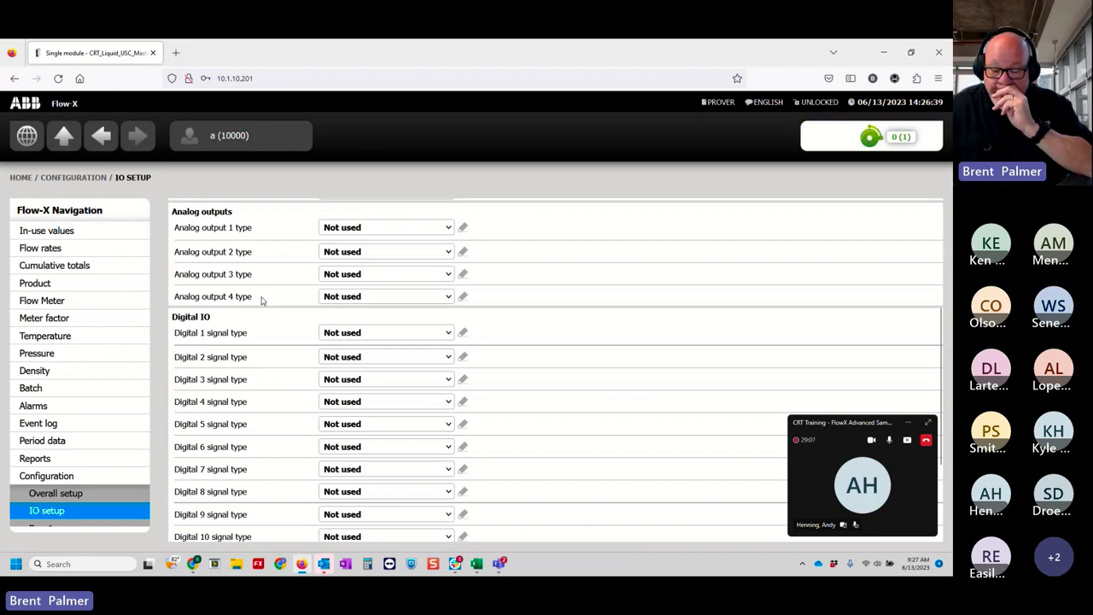
scroll(264, 302, down, 2)
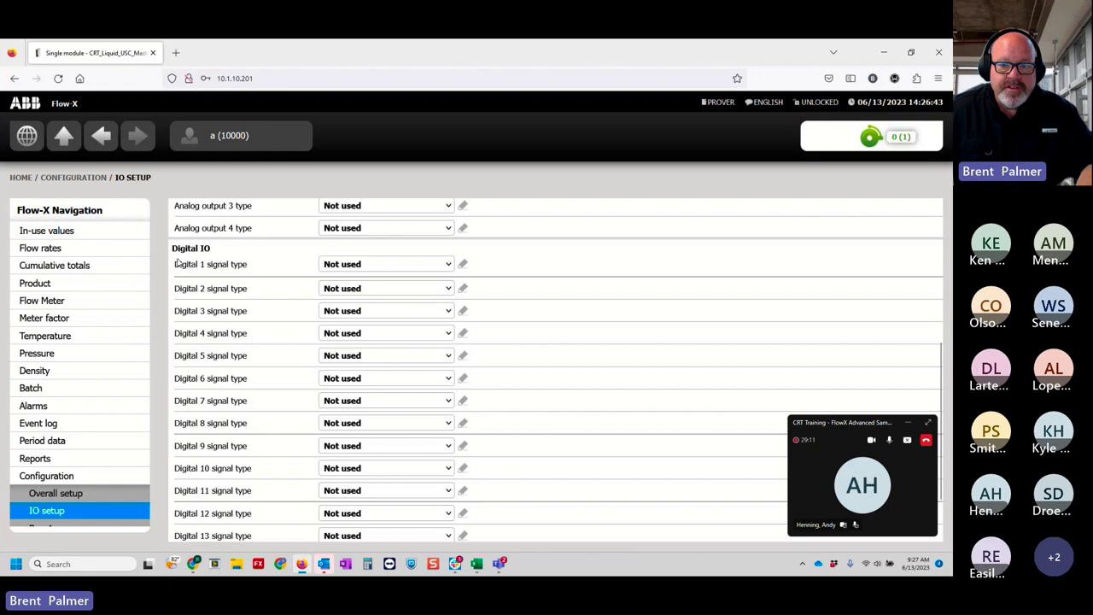
Step: Set the Digital 1 signal type to Pulse input 1A and tag it "Meter Pulse"
click(419, 265)
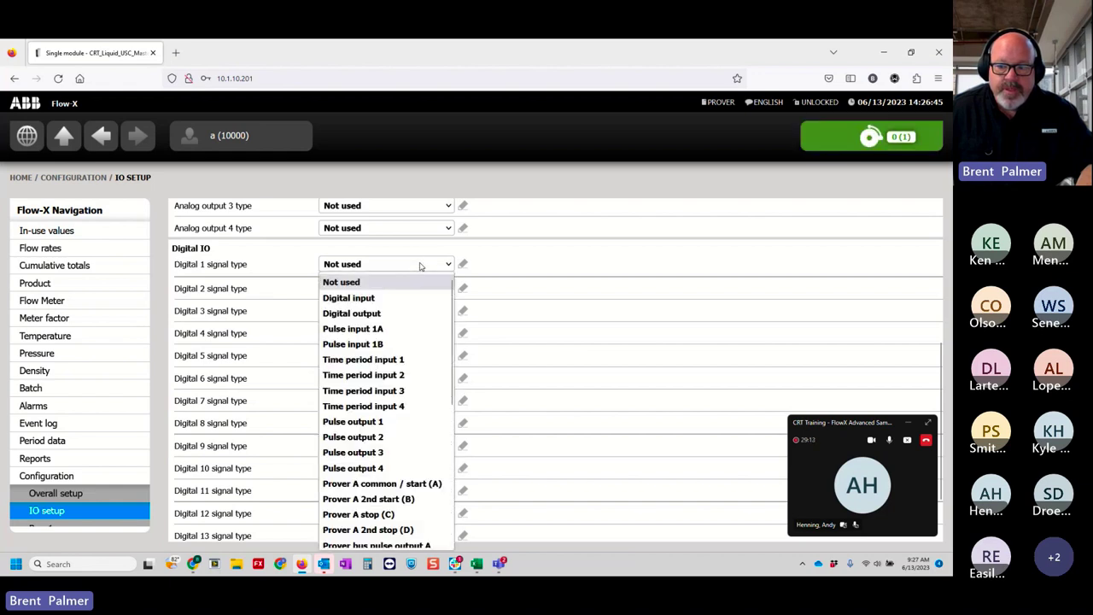
click(390, 328)
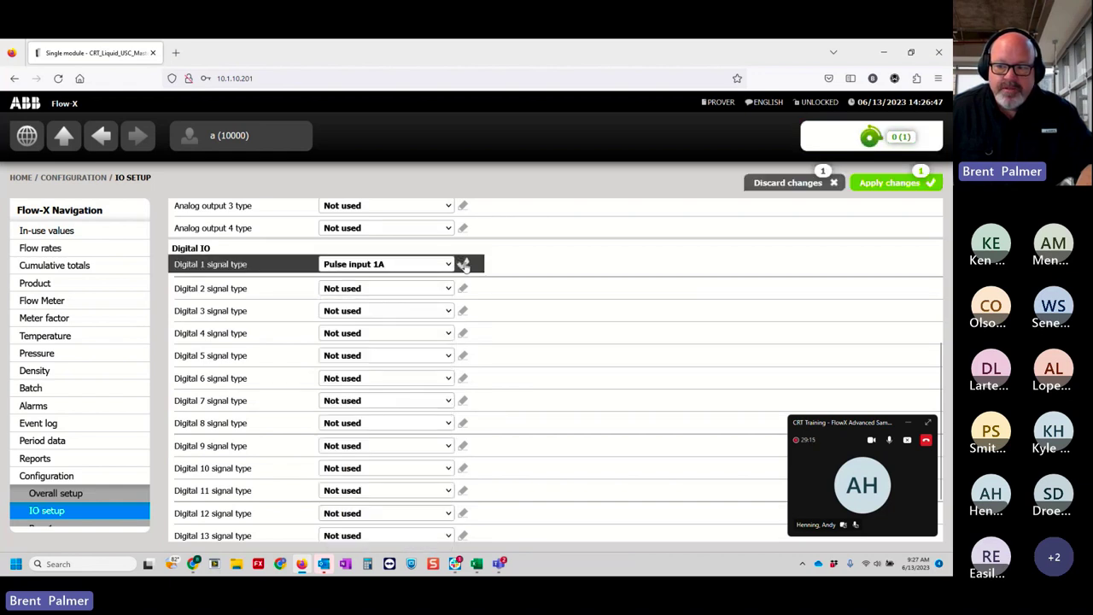
click(464, 265)
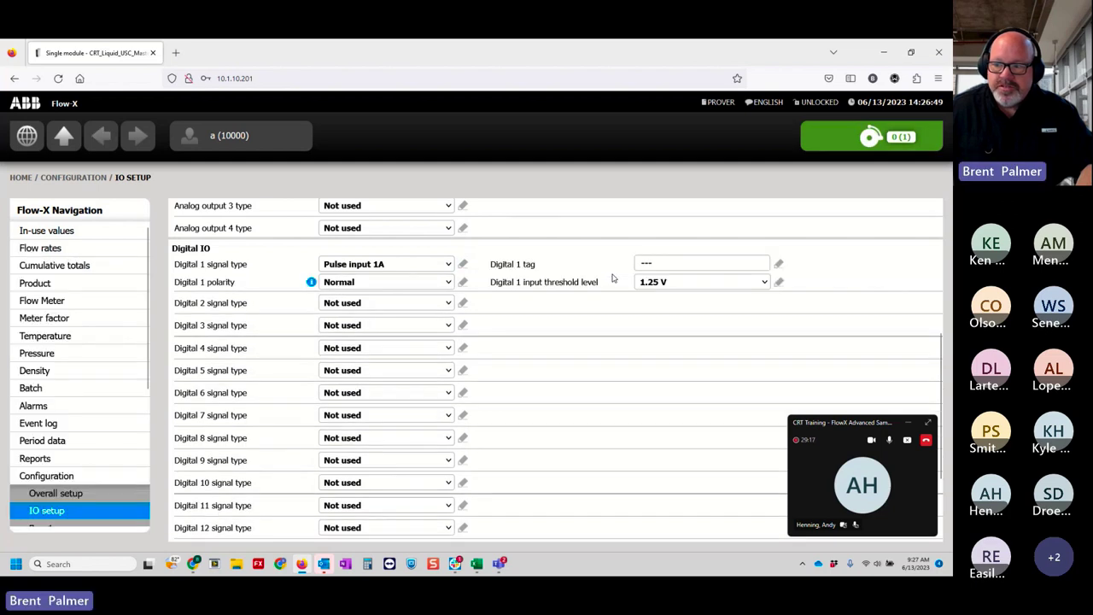
click(645, 264)
text(Me)
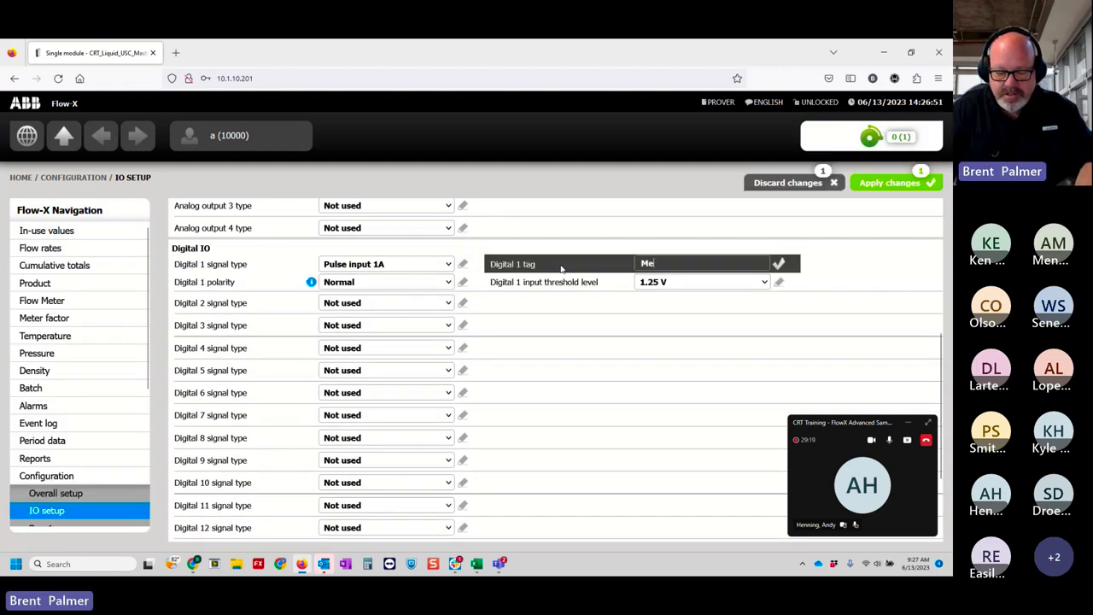
text(ter Pulse)
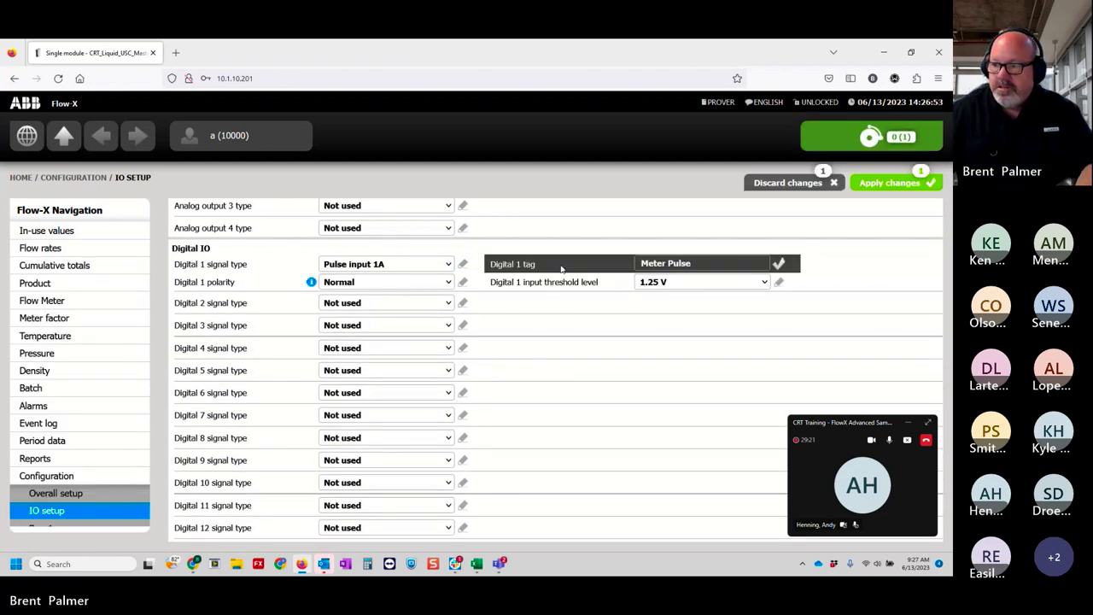
click(778, 264)
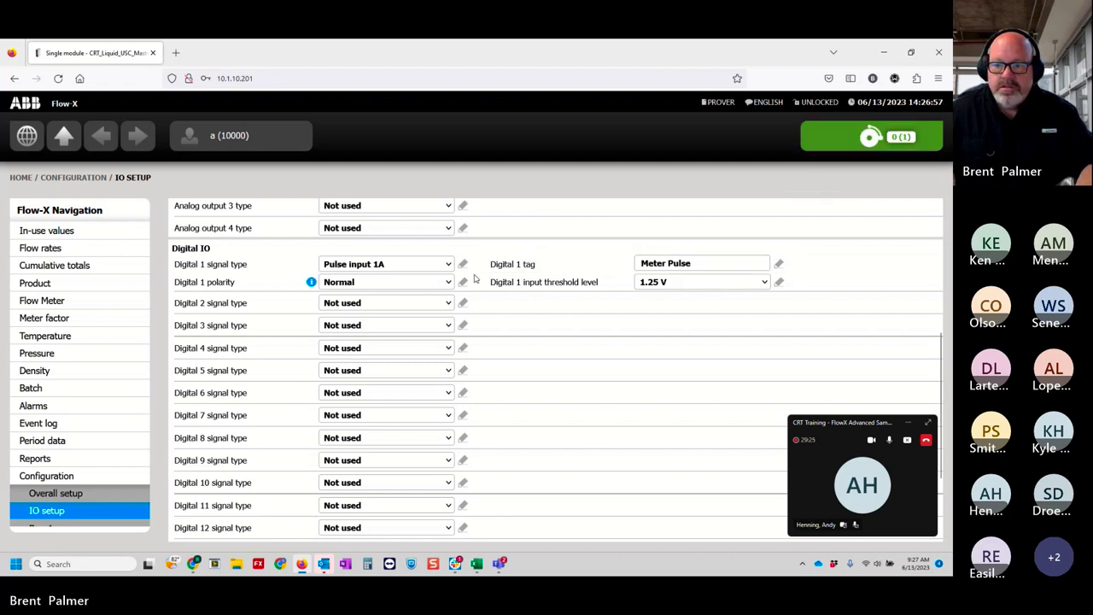
Step: Set the Digital 2 signal type to Prover A common / start (A) and apply it
click(347, 304)
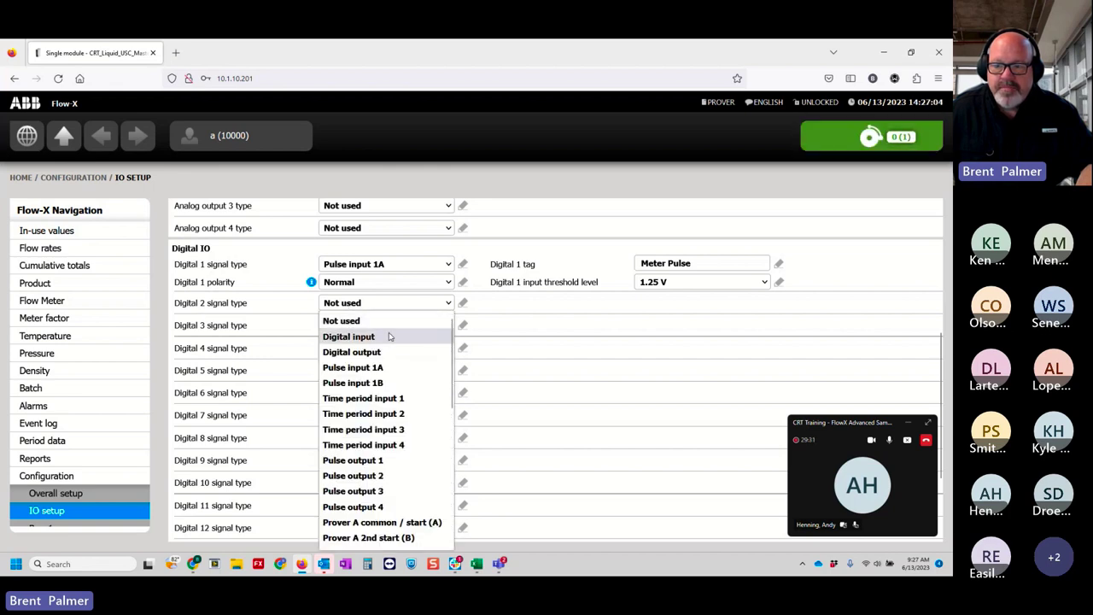
click(388, 337)
click(383, 306)
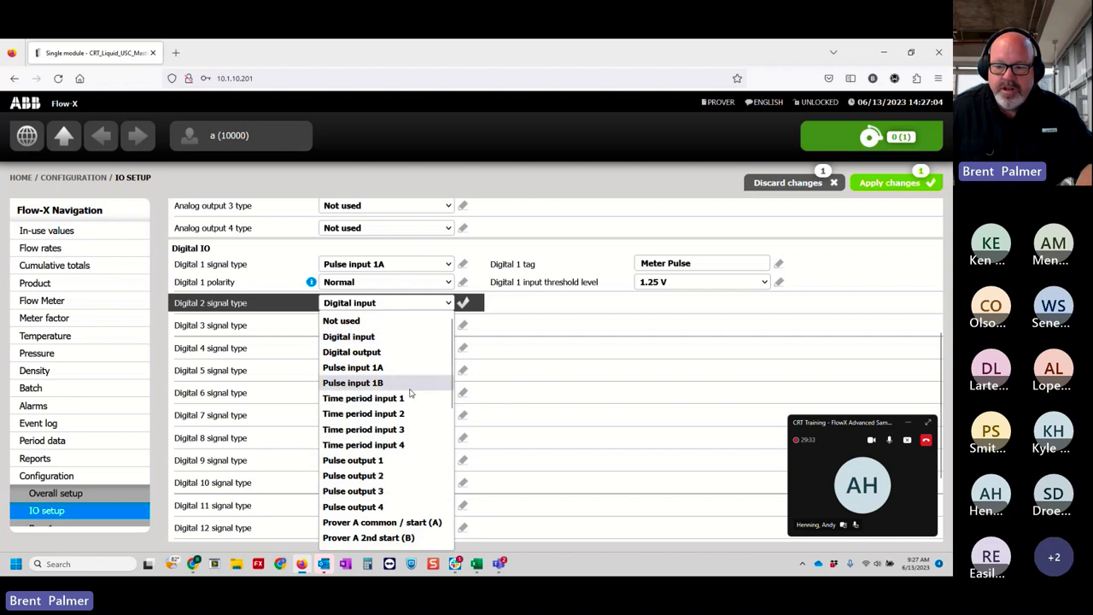
scroll(410, 393, down, 5)
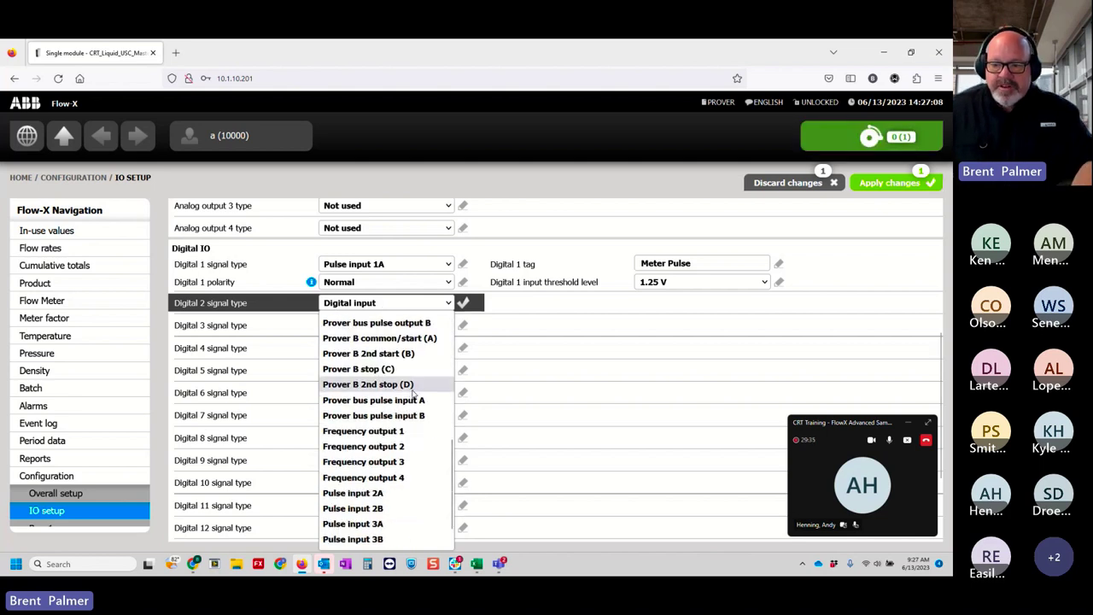
scroll(413, 395, up, 2)
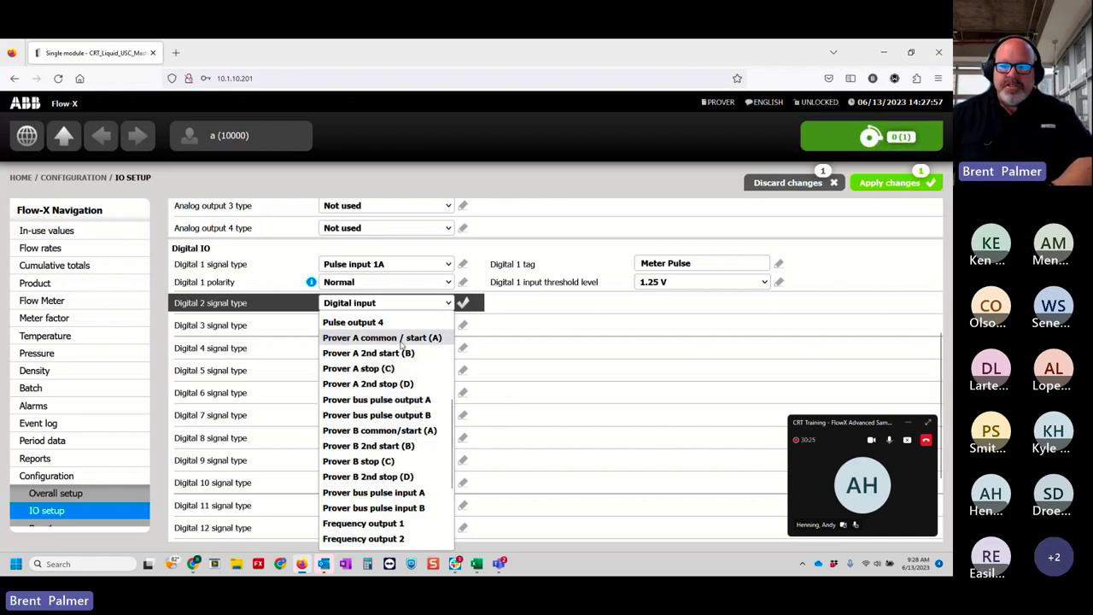
click(391, 338)
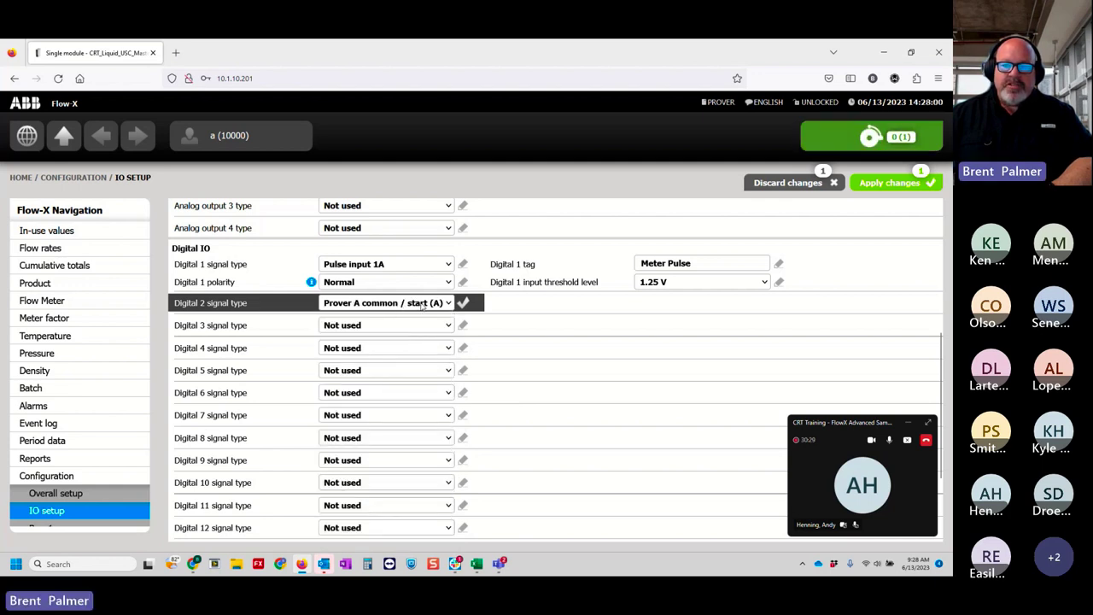
click(462, 304)
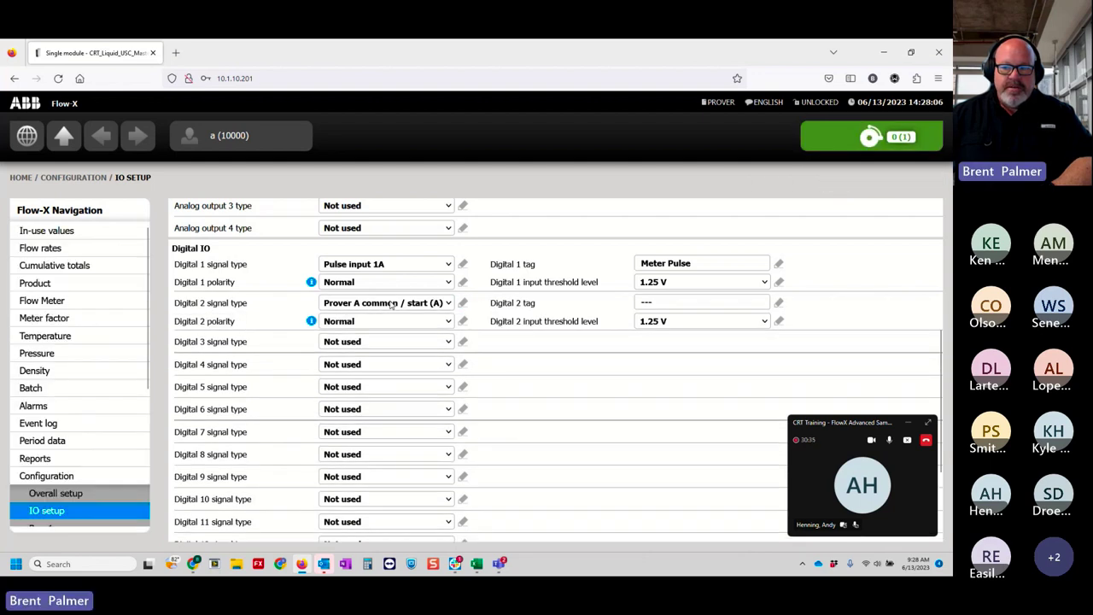
Step: Tag Digital 2 as "Det" and set its input threshold level to 12 V
click(680, 304)
text(Det)
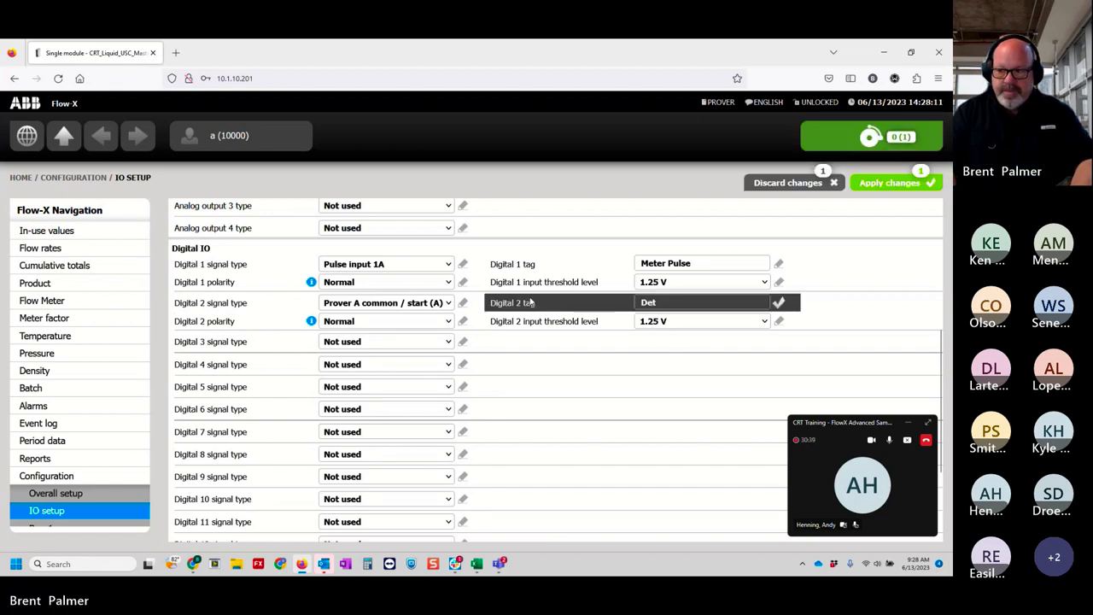
click(780, 303)
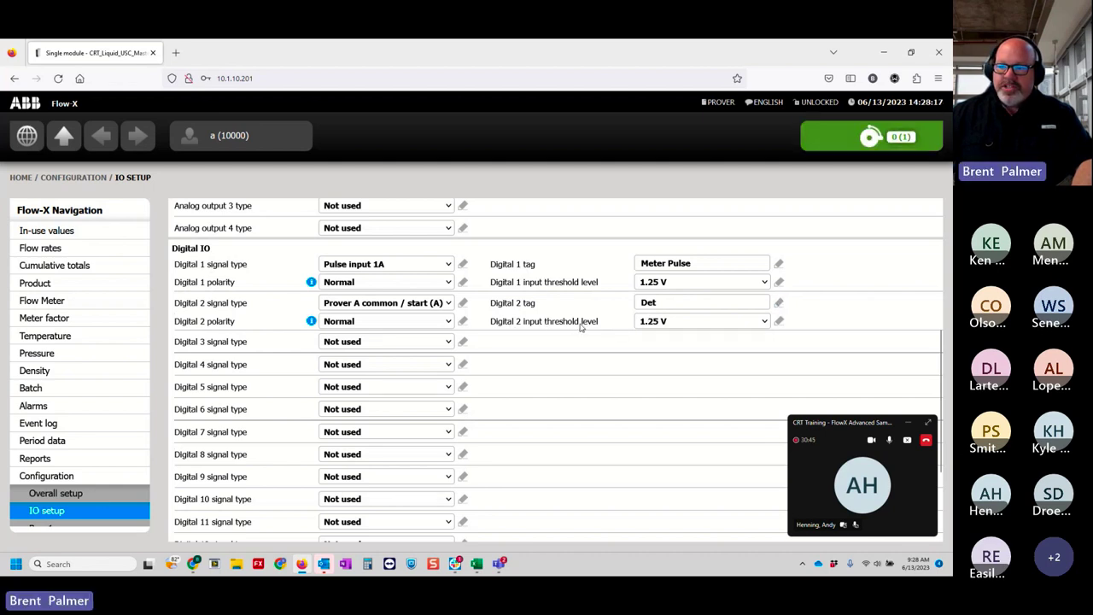
click(675, 323)
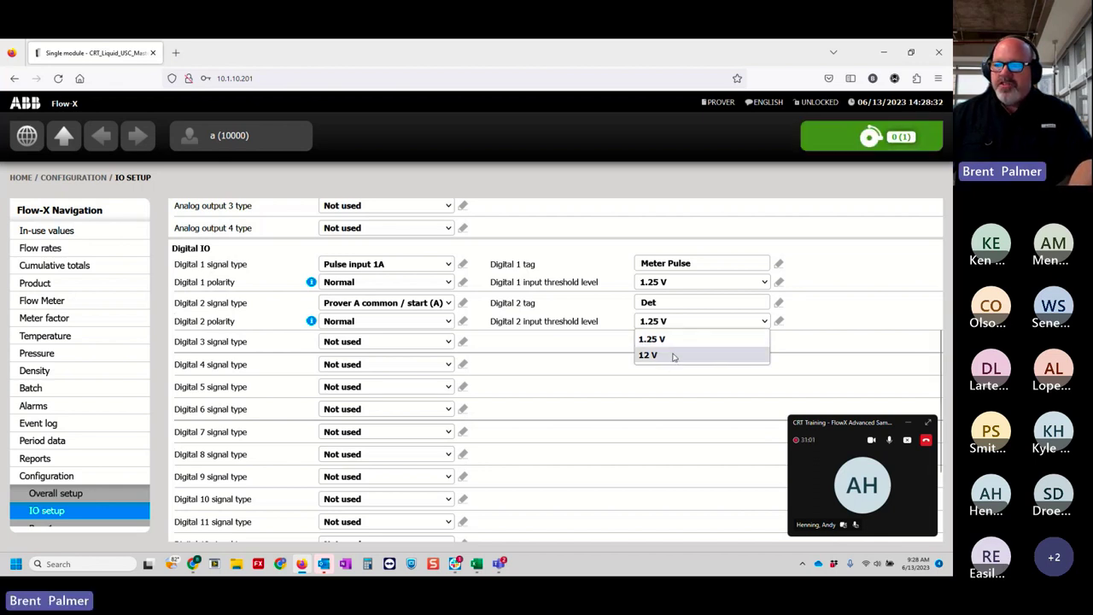
click(674, 356)
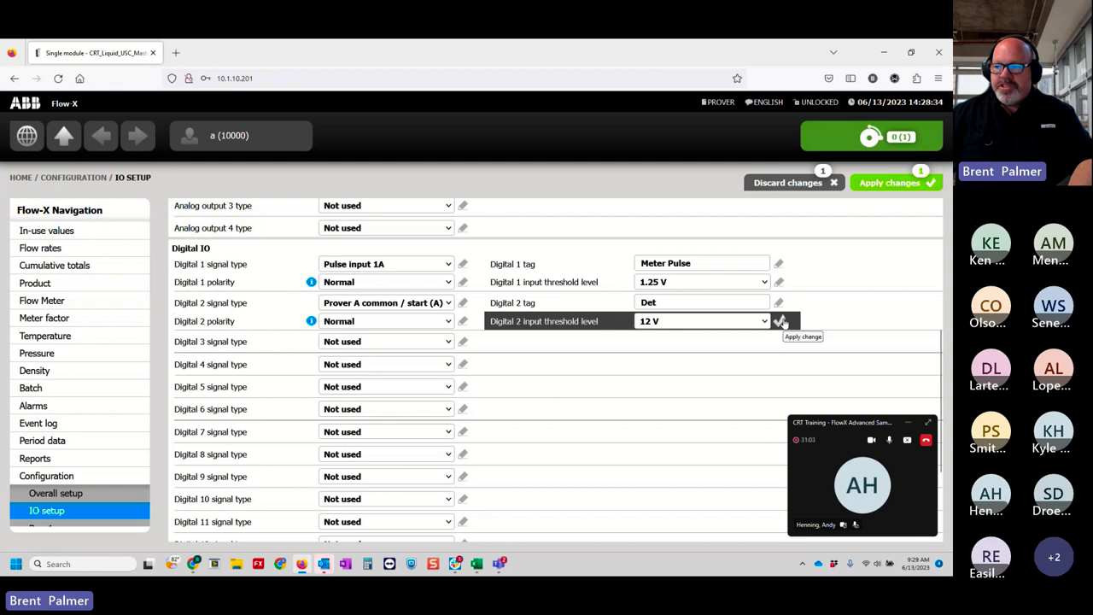
click(781, 322)
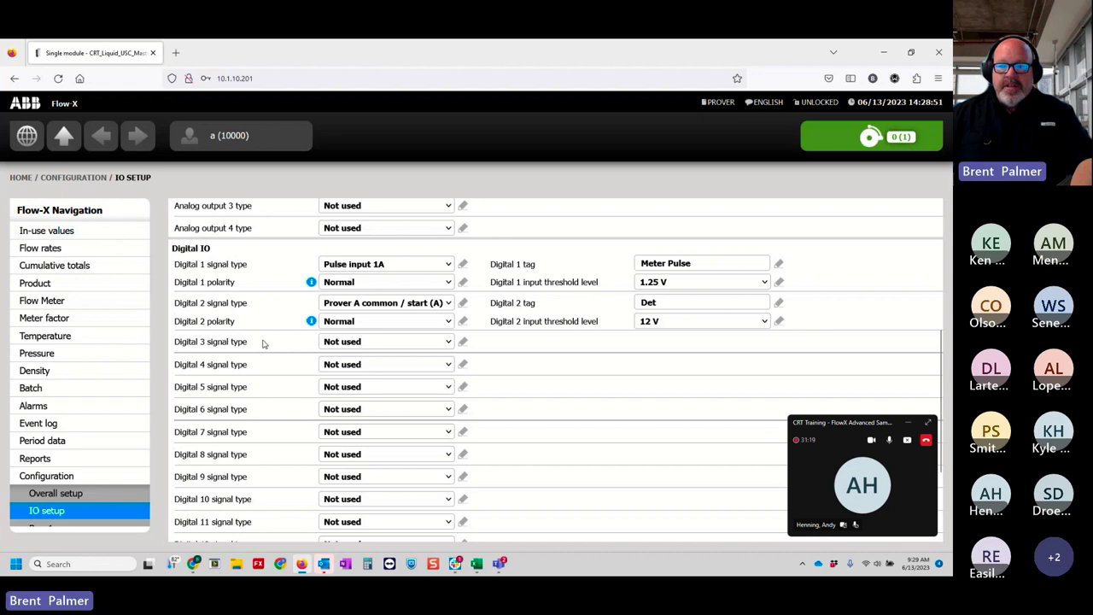
Step: Set the Digital 3 signal type to Digital output and enter "Launch" as its tag
click(351, 346)
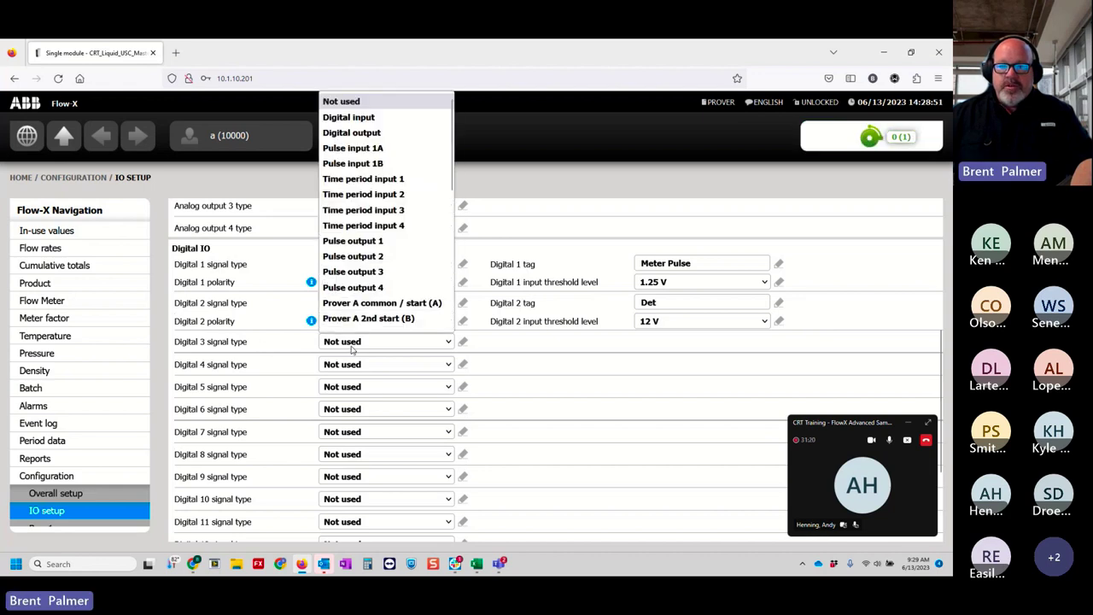
click(394, 137)
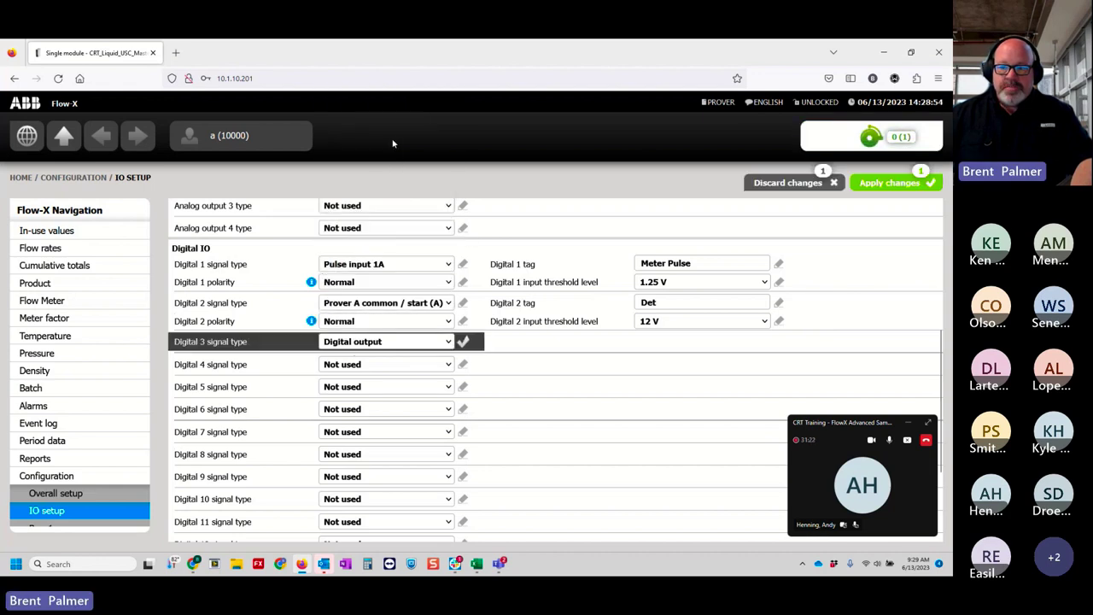
click(463, 342)
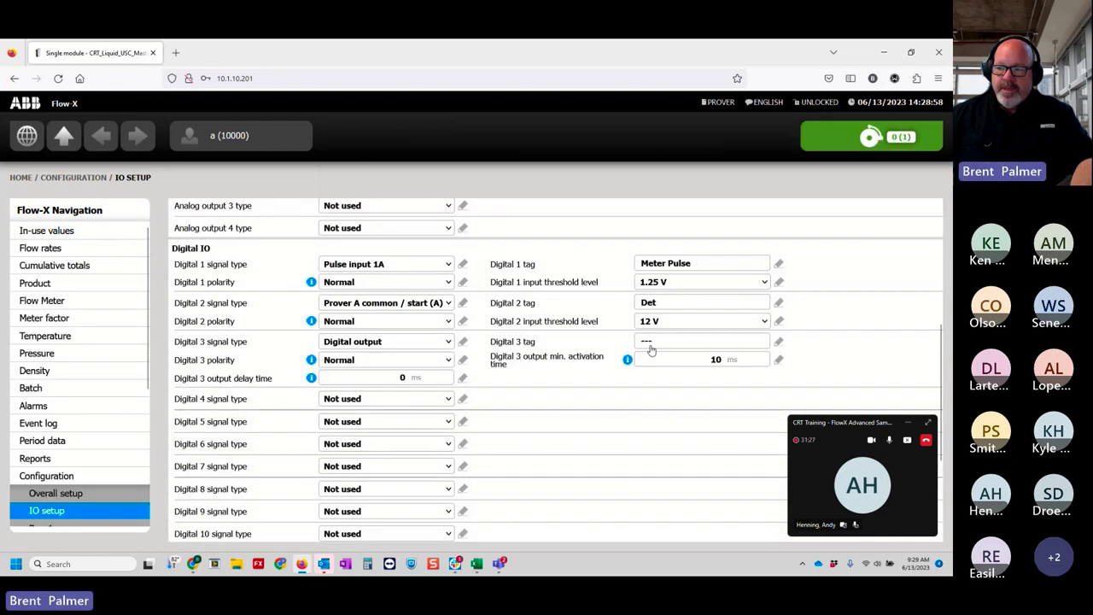
click(660, 342)
text(Launch)
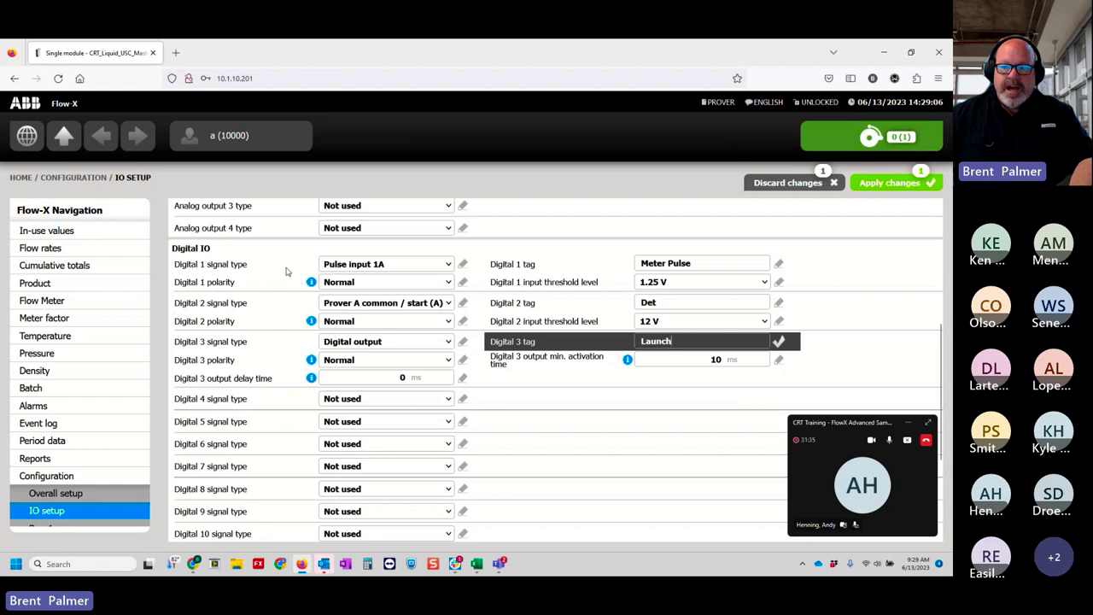
Step: Check the Digital 3 polarity options, set its output delay time to 500 ms, and apply the pending Digital 3 changes
click(378, 363)
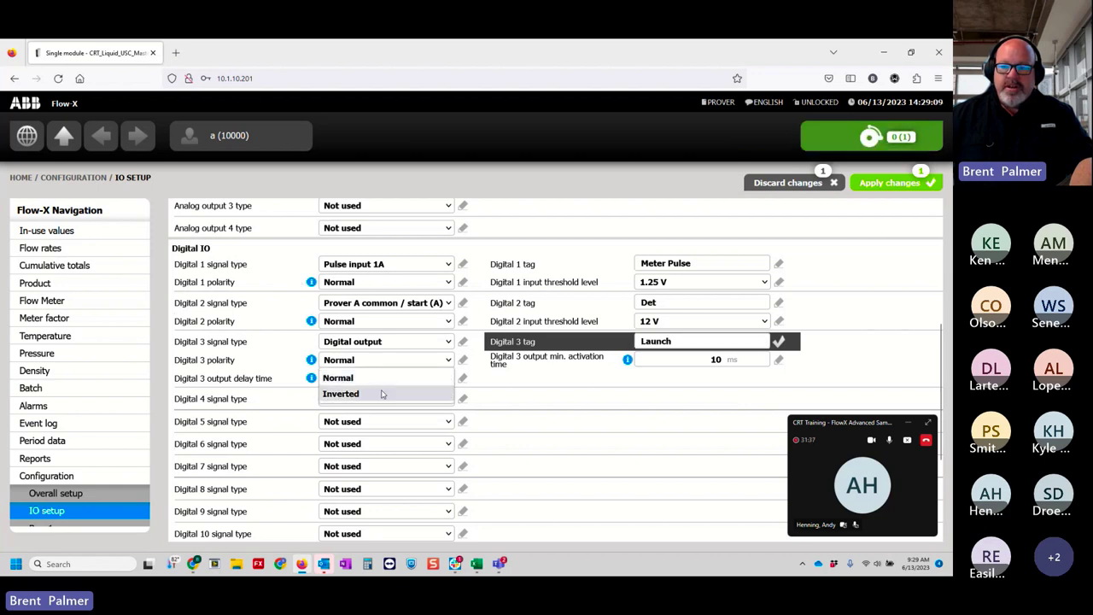
click(240, 360)
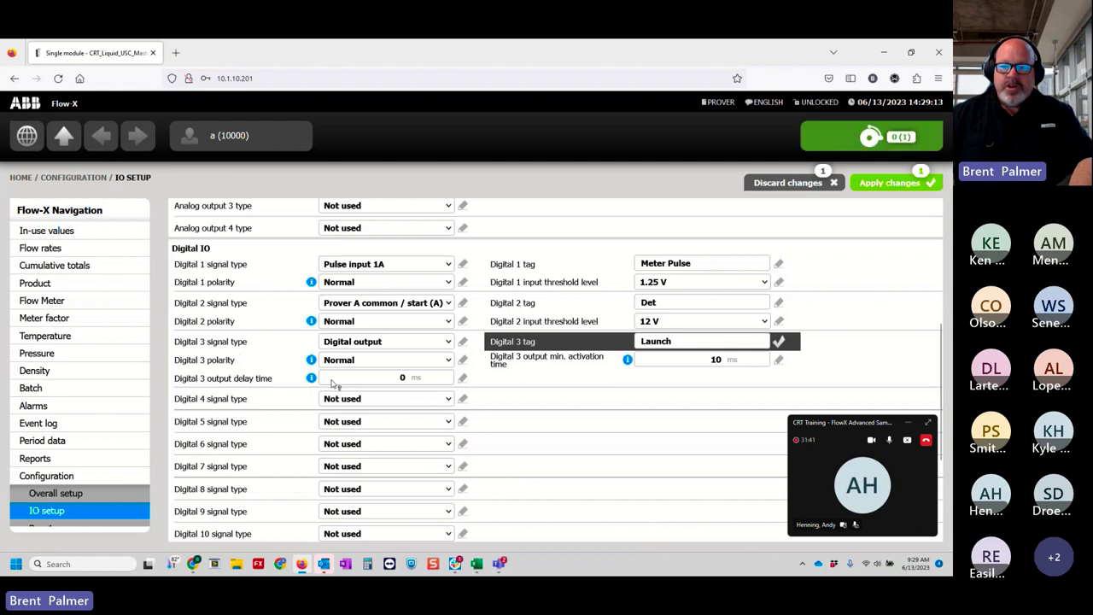
click(397, 378)
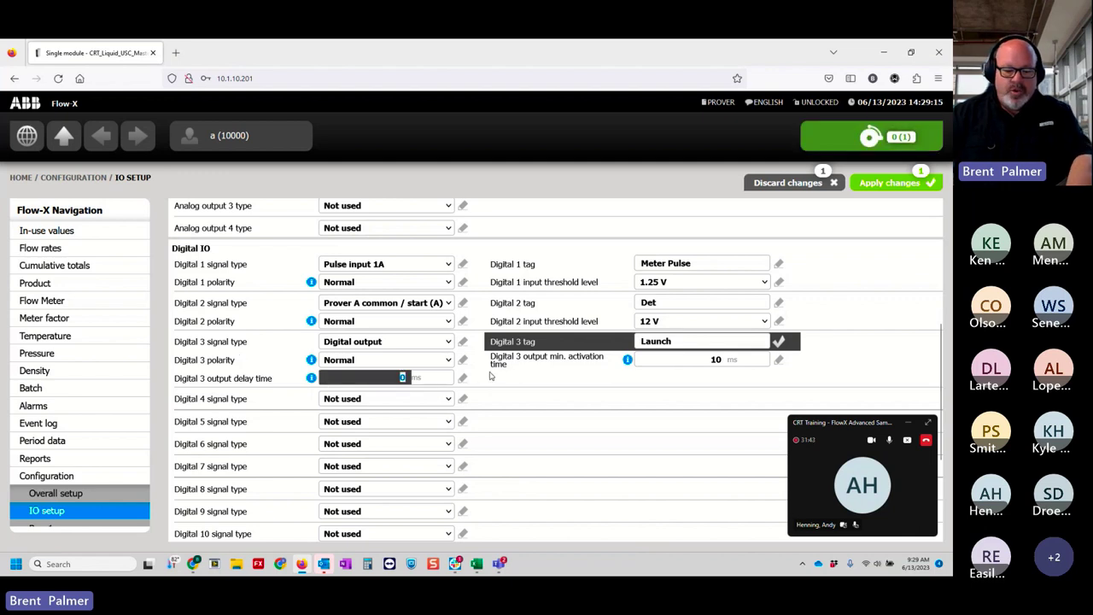
text(50)
key(Return)
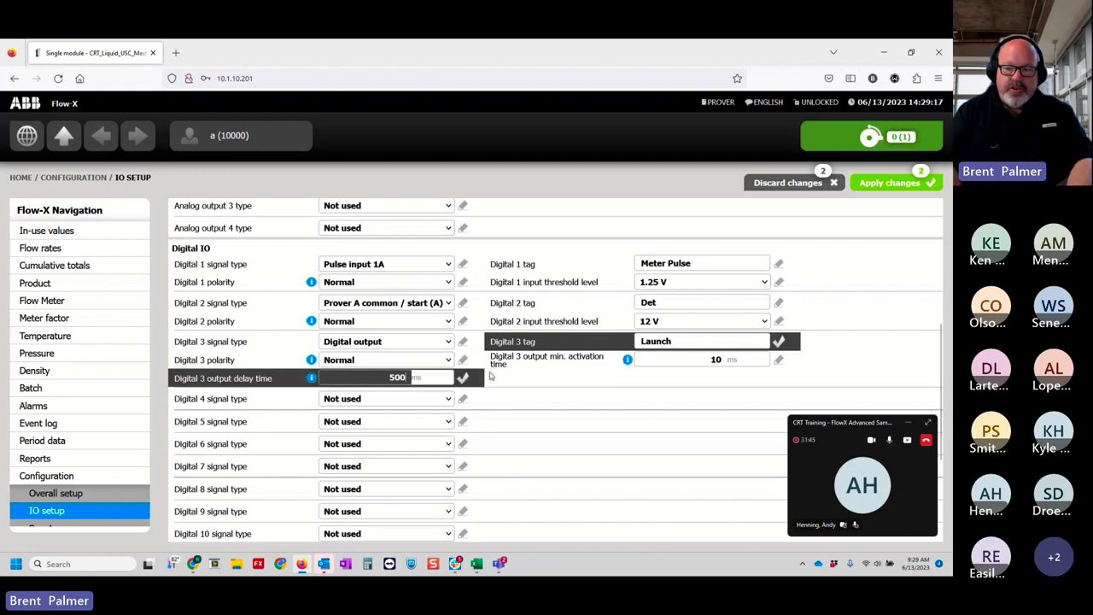
click(462, 377)
click(780, 342)
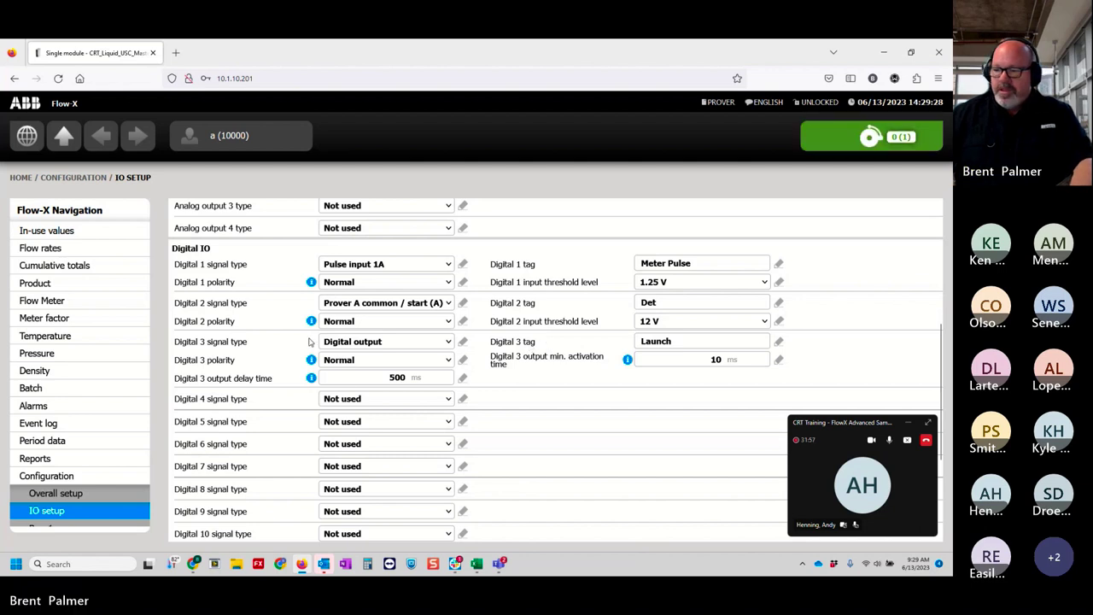
Step: In the Proving configuration, set the Prover A type to Honeywell Enraf/Calibron/FMD and apply it
scroll(124, 367, down, 2)
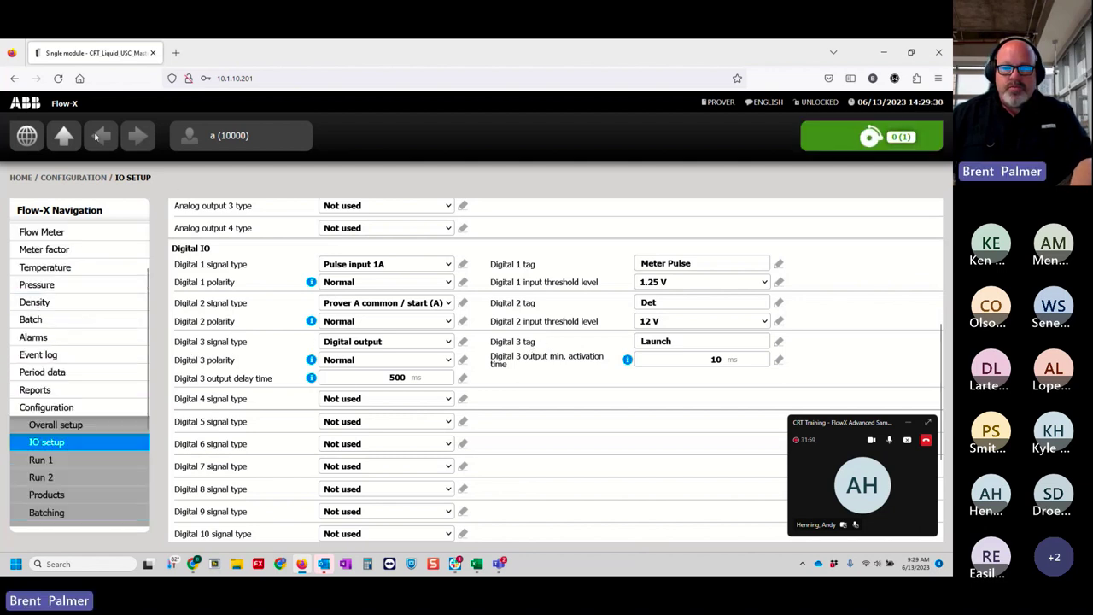
click(69, 135)
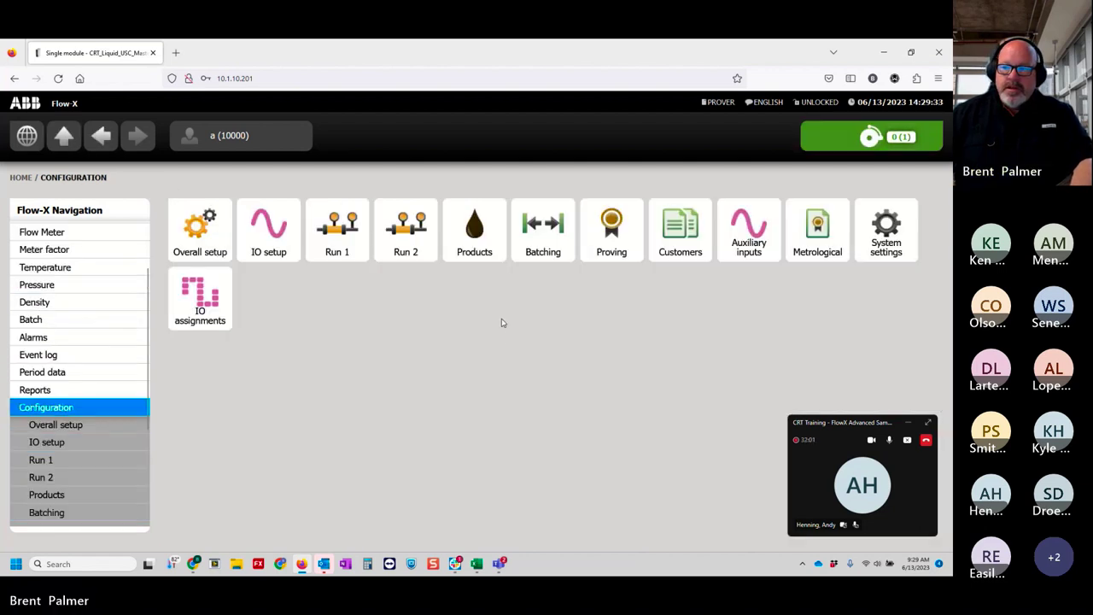
click(611, 240)
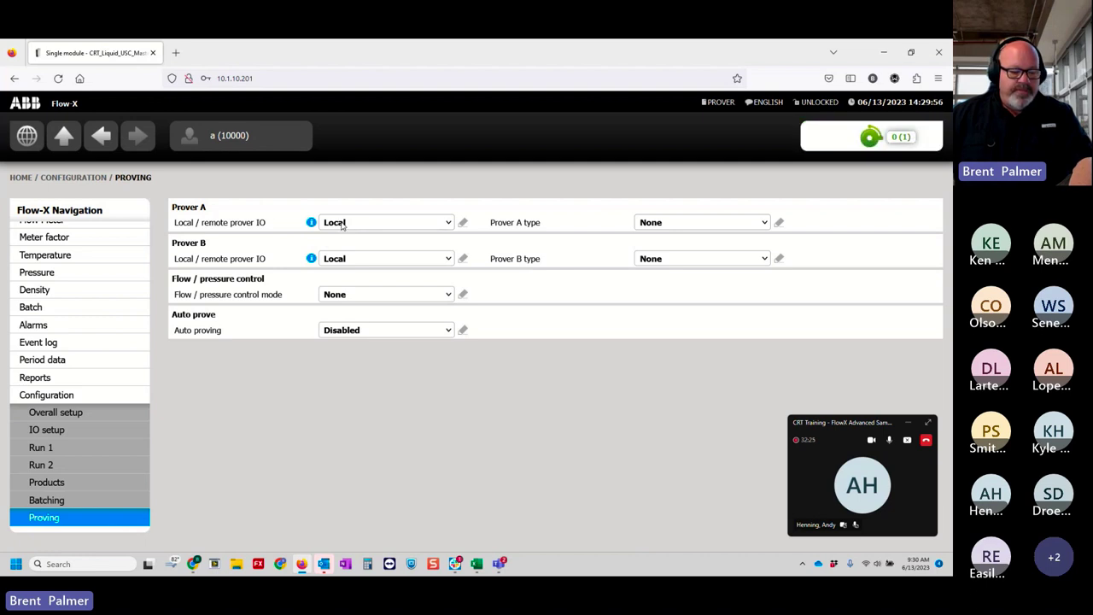
click(699, 219)
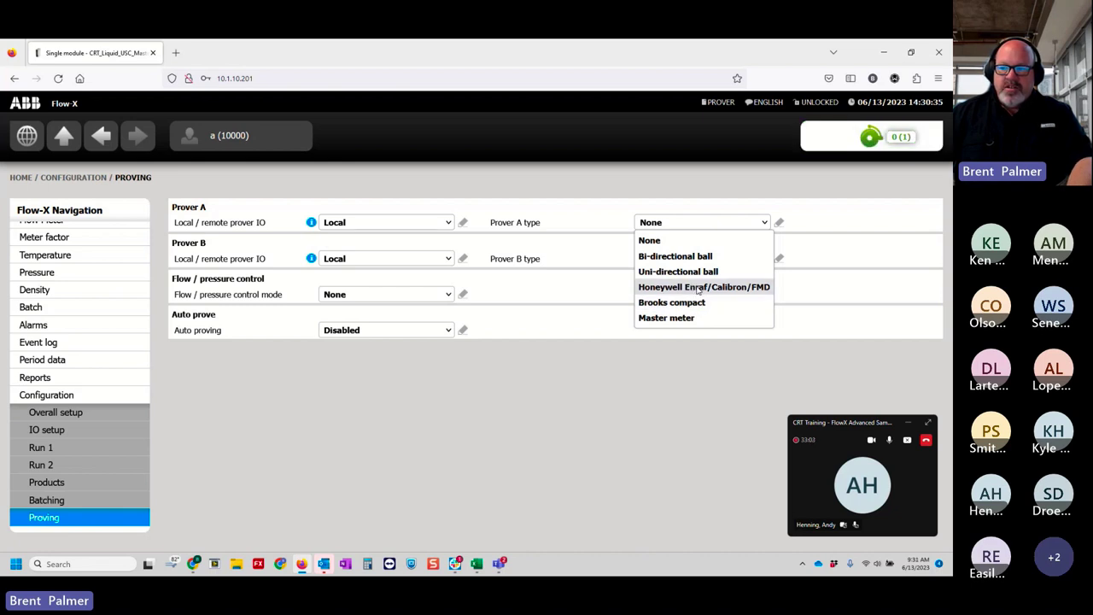
click(699, 289)
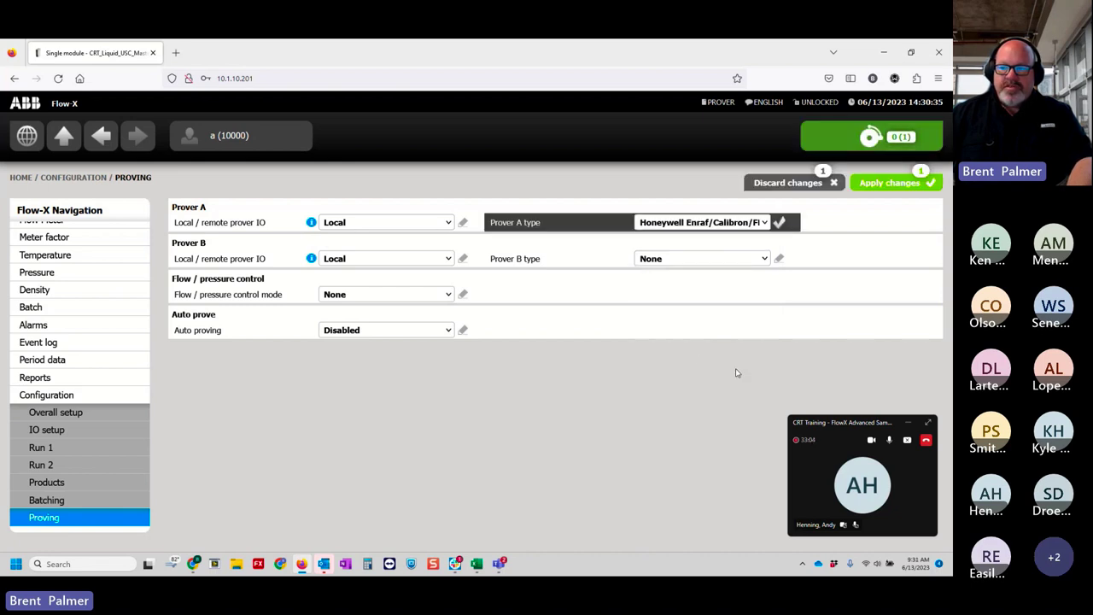
click(779, 223)
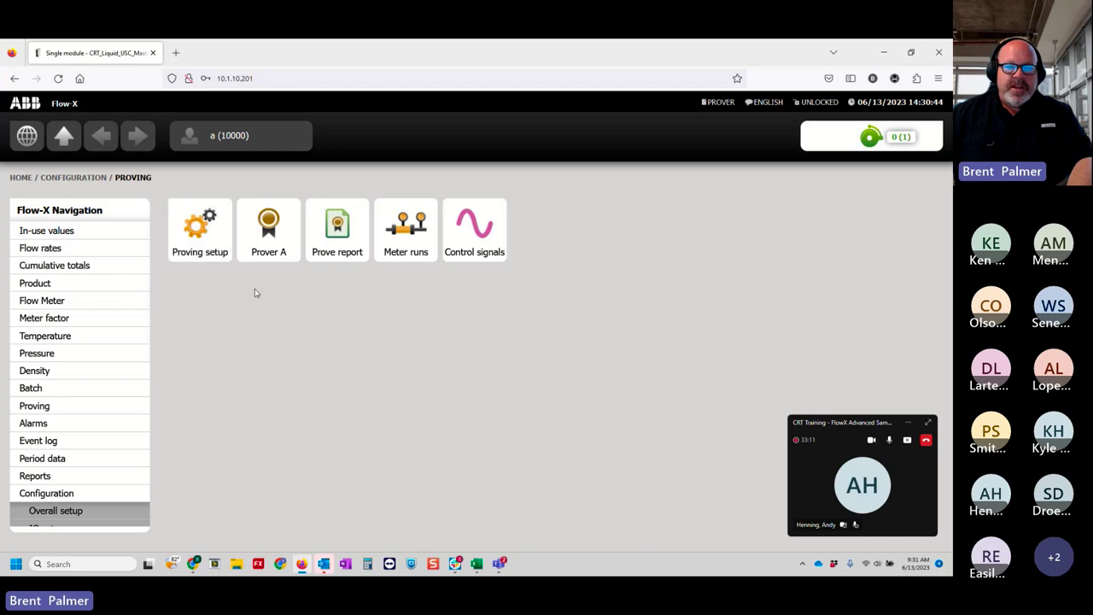
Step: Open the prover setup of Prover A and review the inlet and outlet temperature input type settings
click(272, 254)
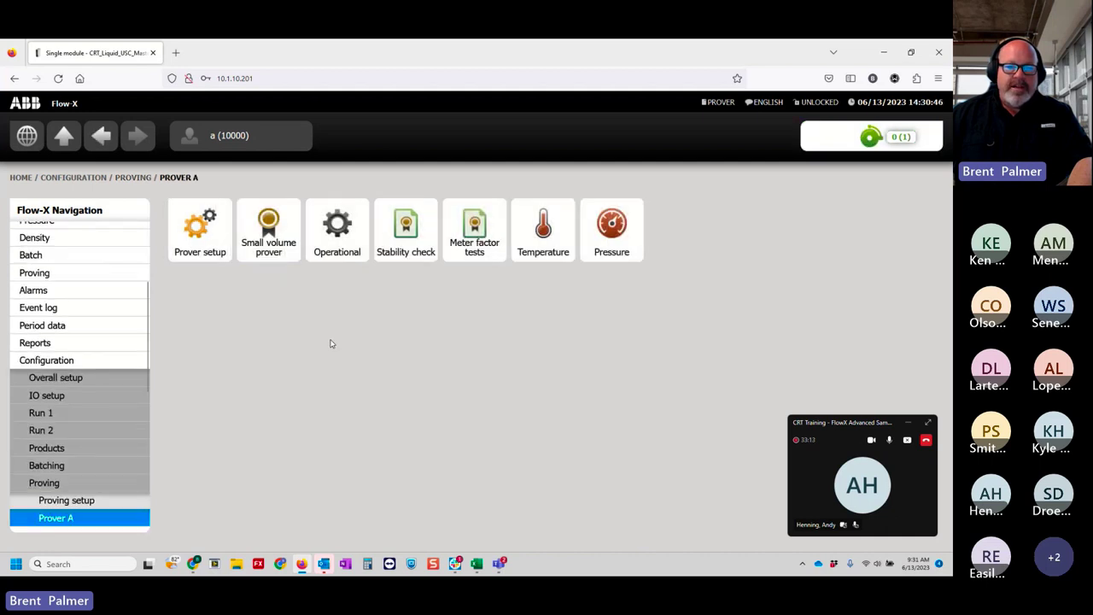
click(200, 232)
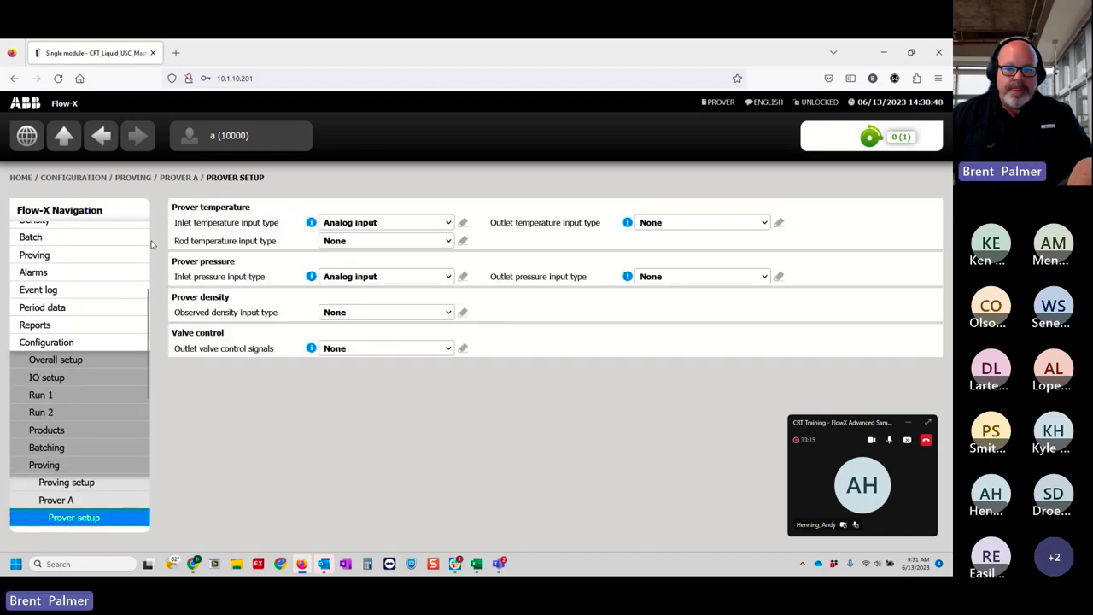
drag(173, 223, 280, 231)
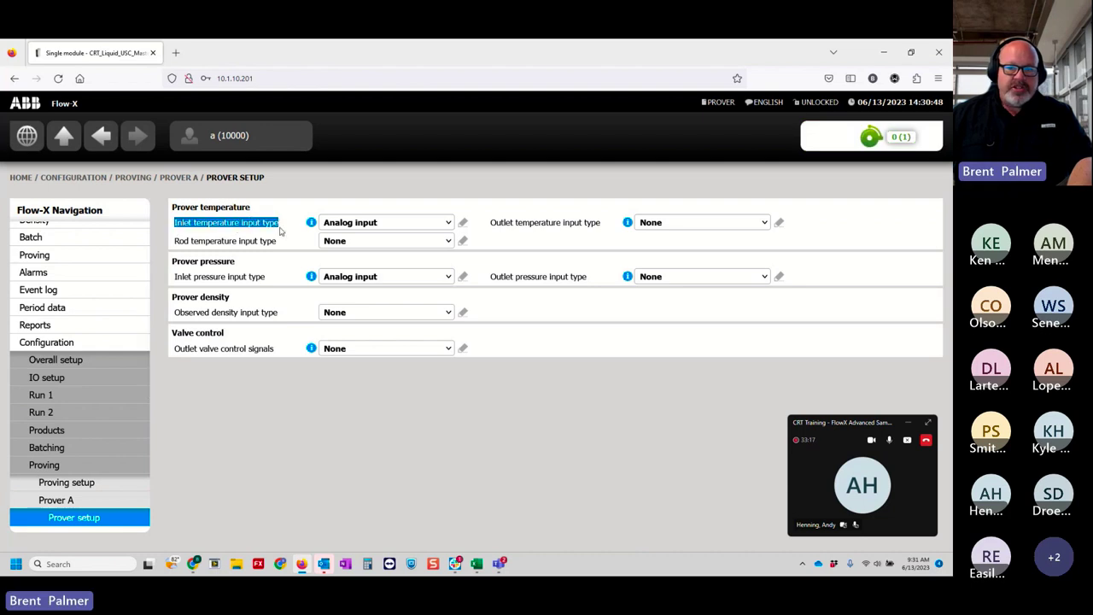
click(498, 223)
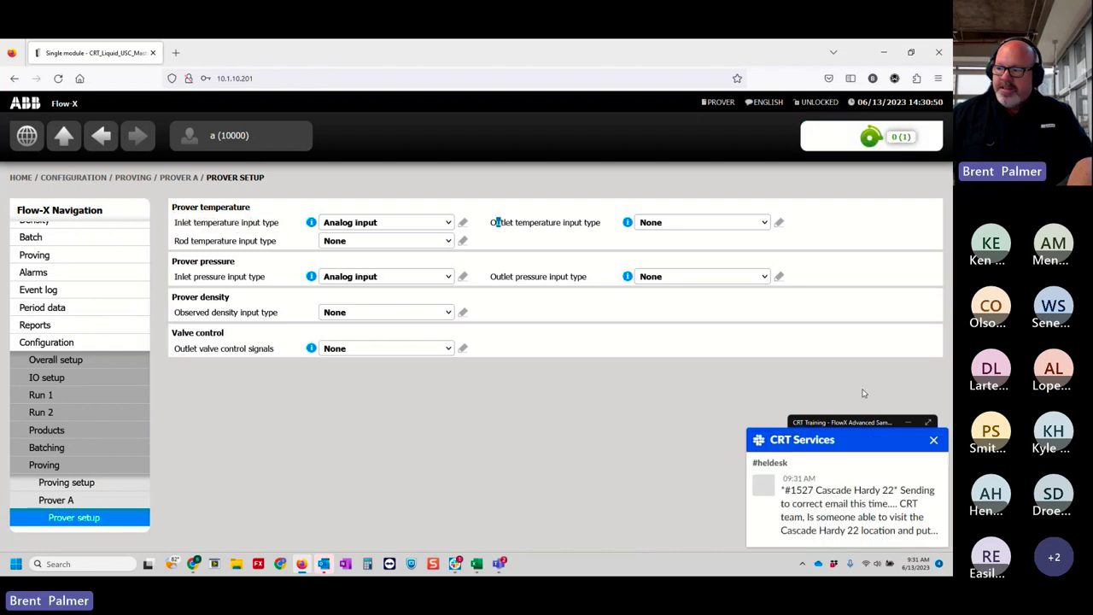
click(941, 439)
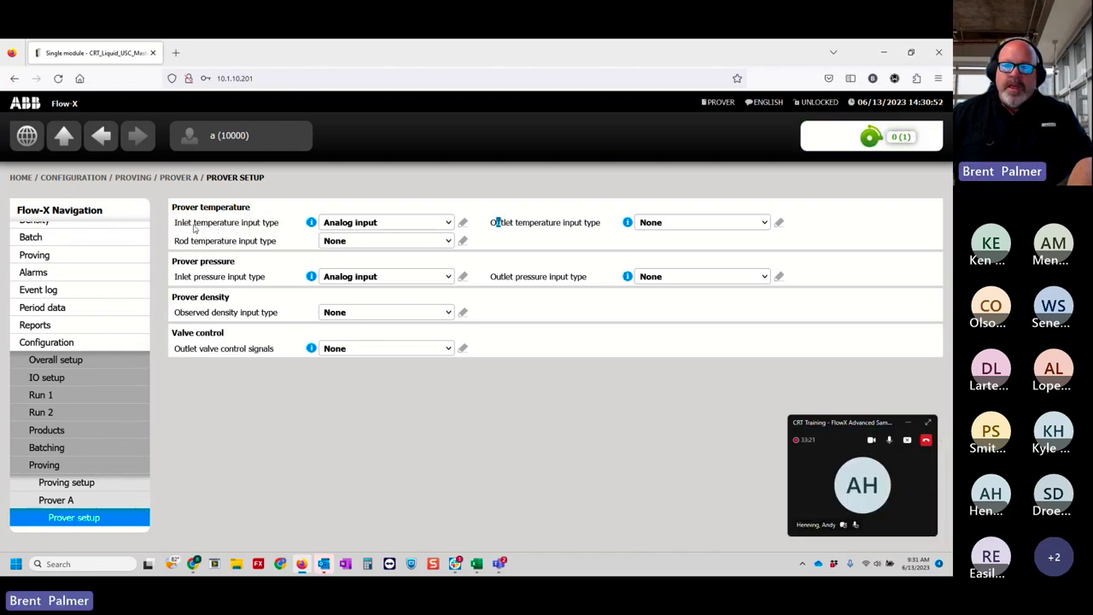
drag(177, 226, 273, 227)
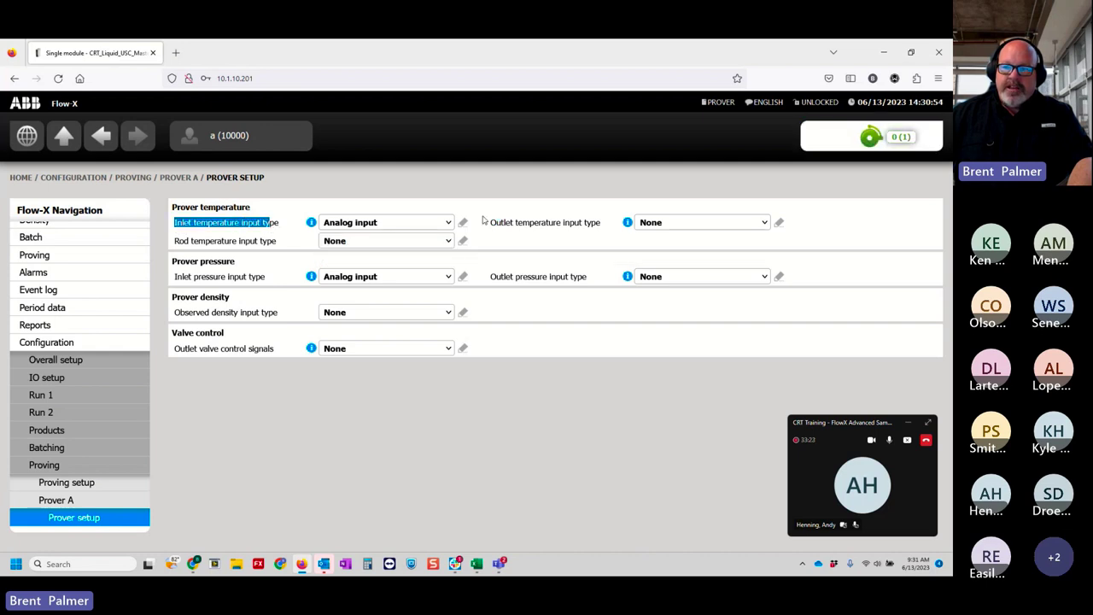
drag(491, 223, 585, 225)
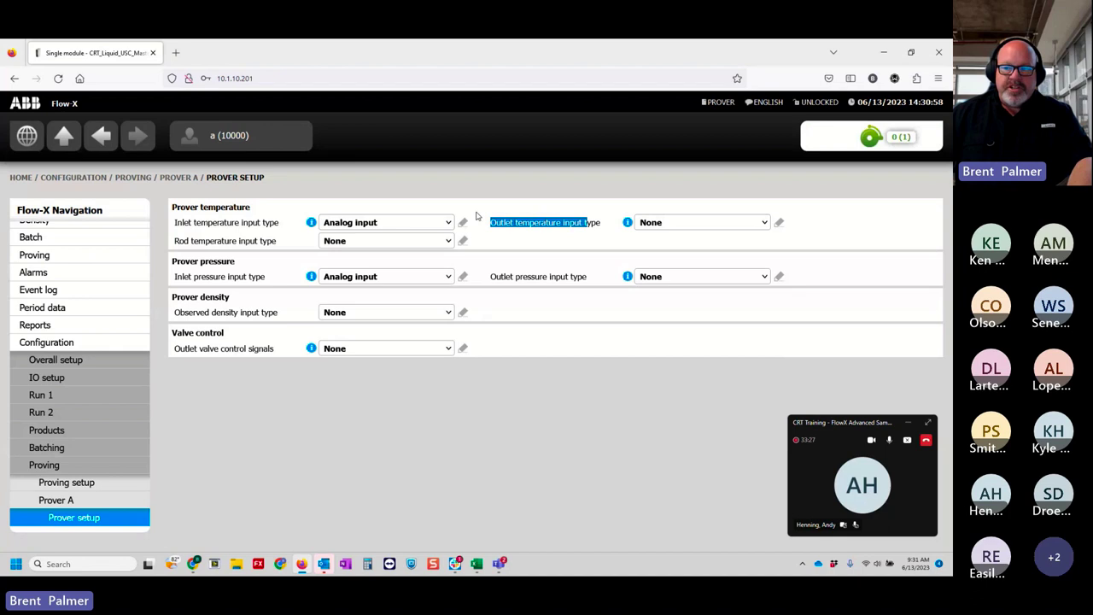
click(542, 233)
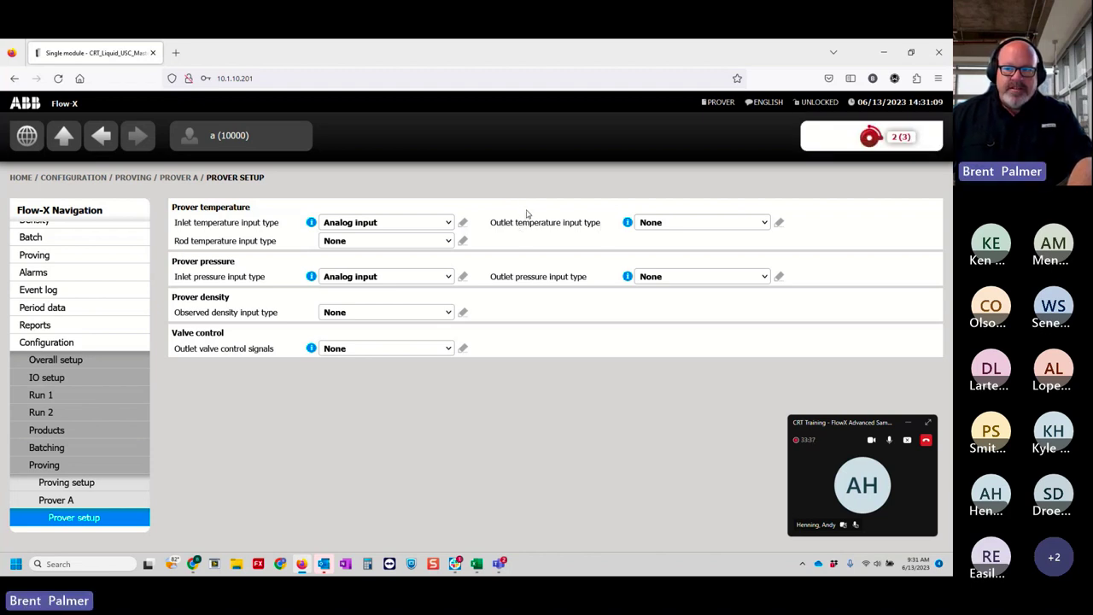
Step: Try None as the prover inlet temperature input type and check the available outlet temperature input types
click(415, 222)
click(386, 233)
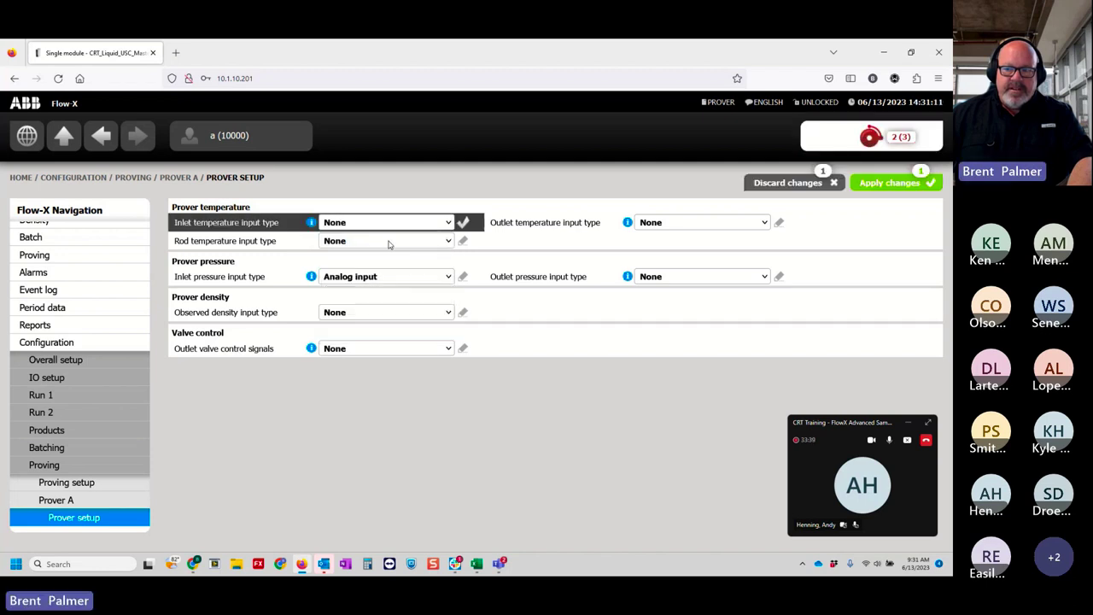
click(720, 224)
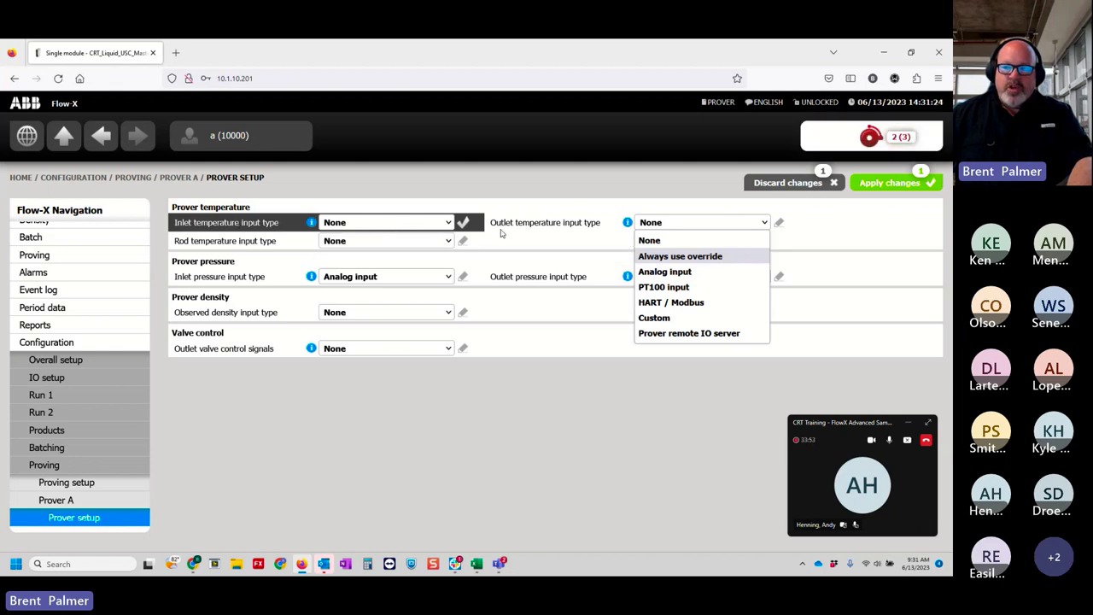
key(Down)
key(Down)
click(551, 232)
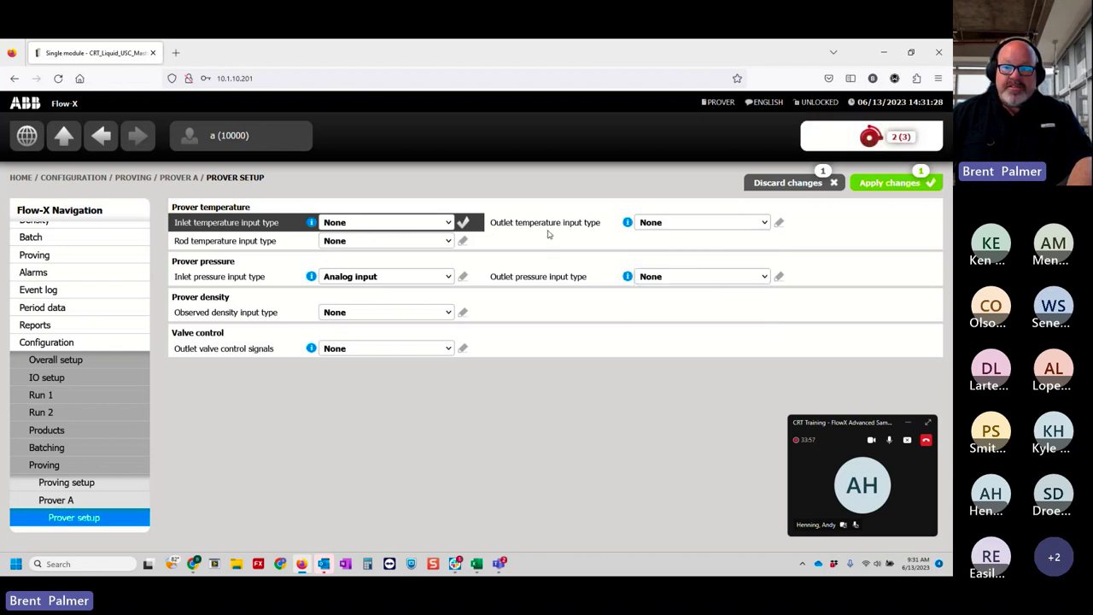
Step: Set the inlet temperature, rod temperature and inlet pressure input types to Always use override and apply the changes
click(374, 226)
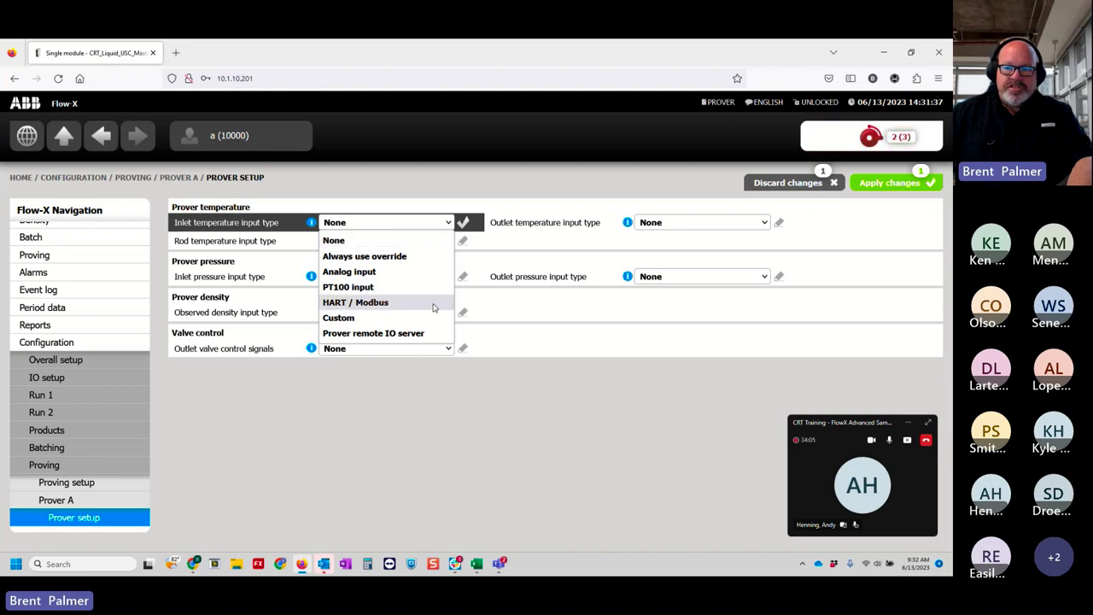
click(427, 259)
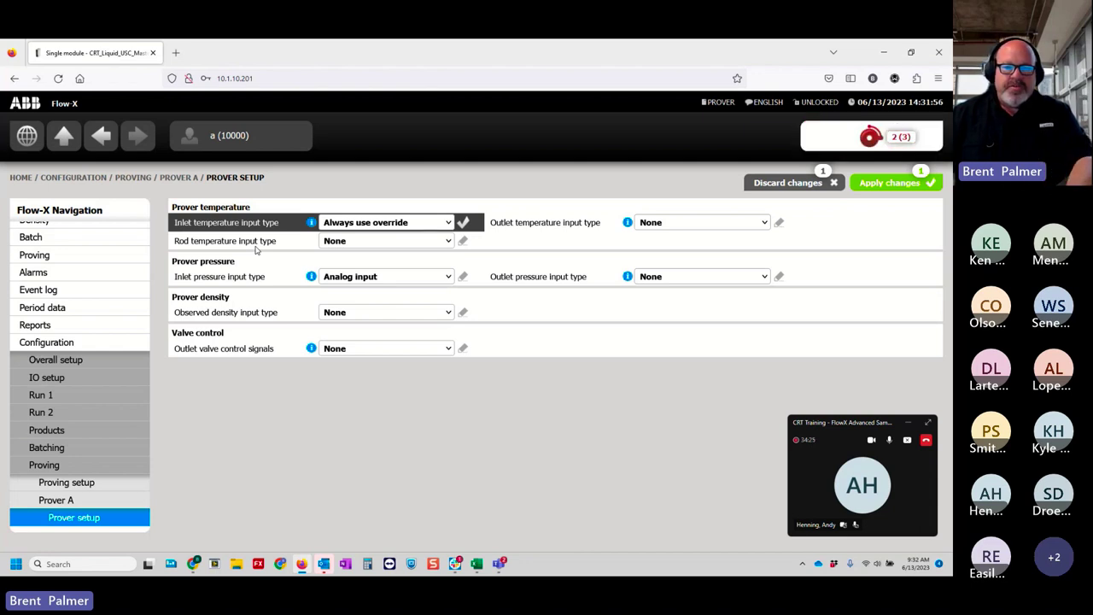
click(385, 242)
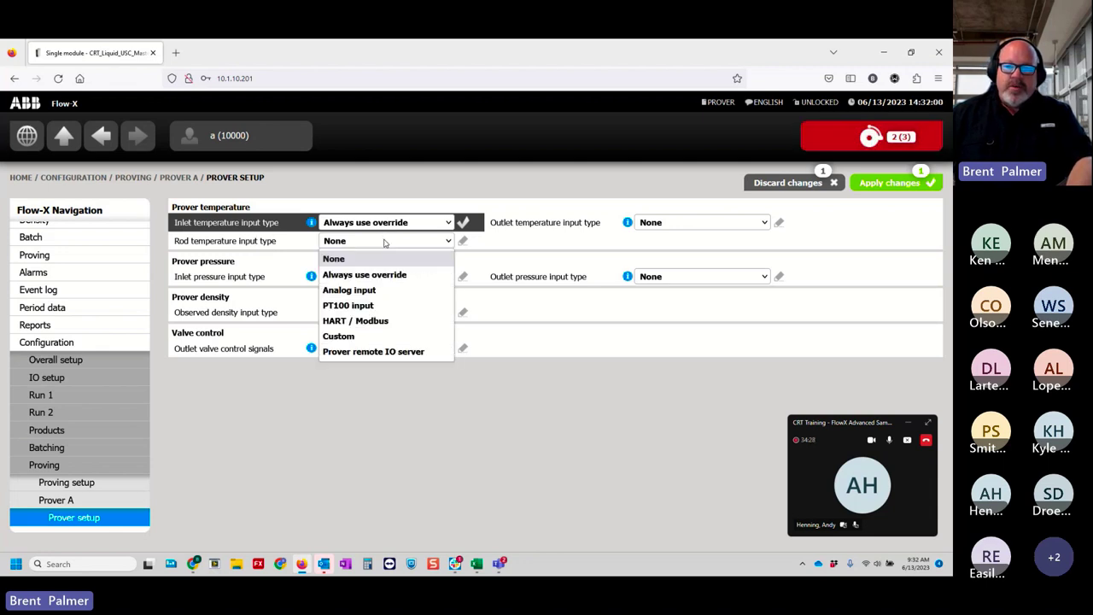
click(415, 275)
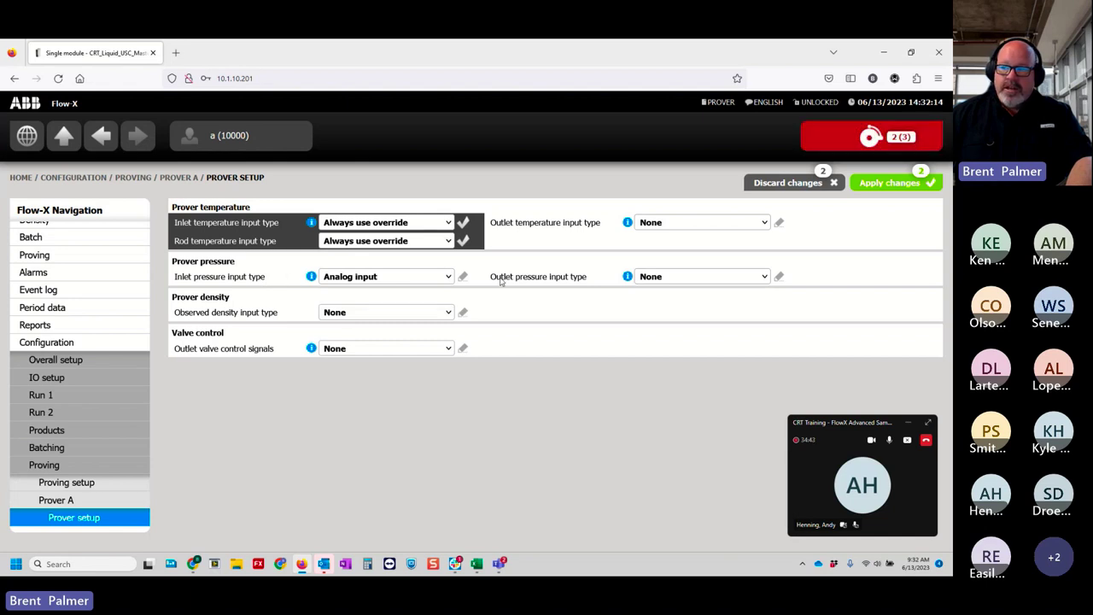
click(350, 288)
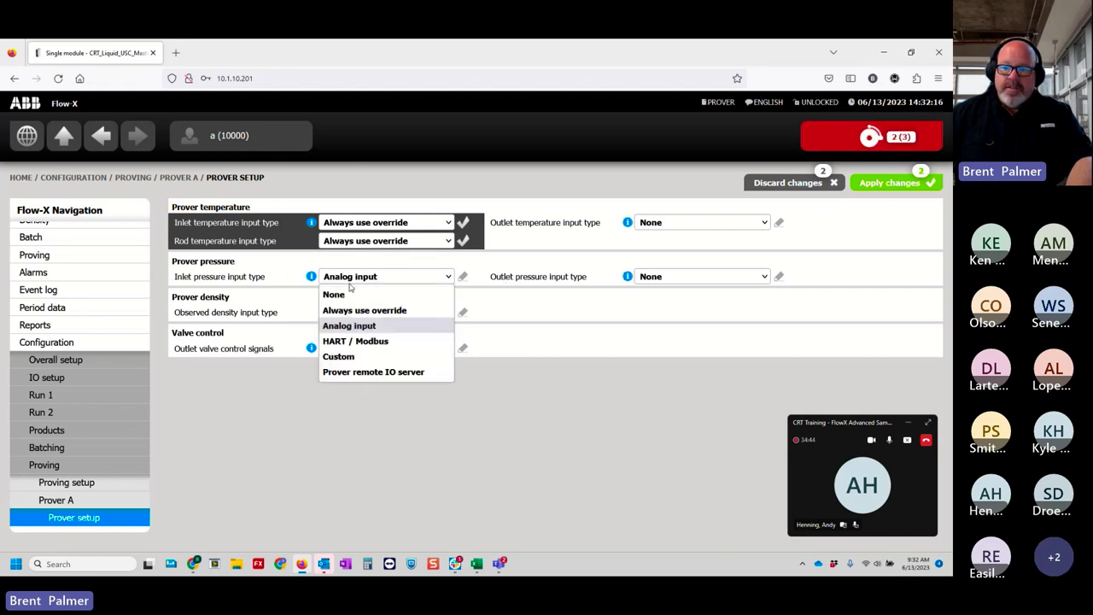
click(420, 313)
click(888, 182)
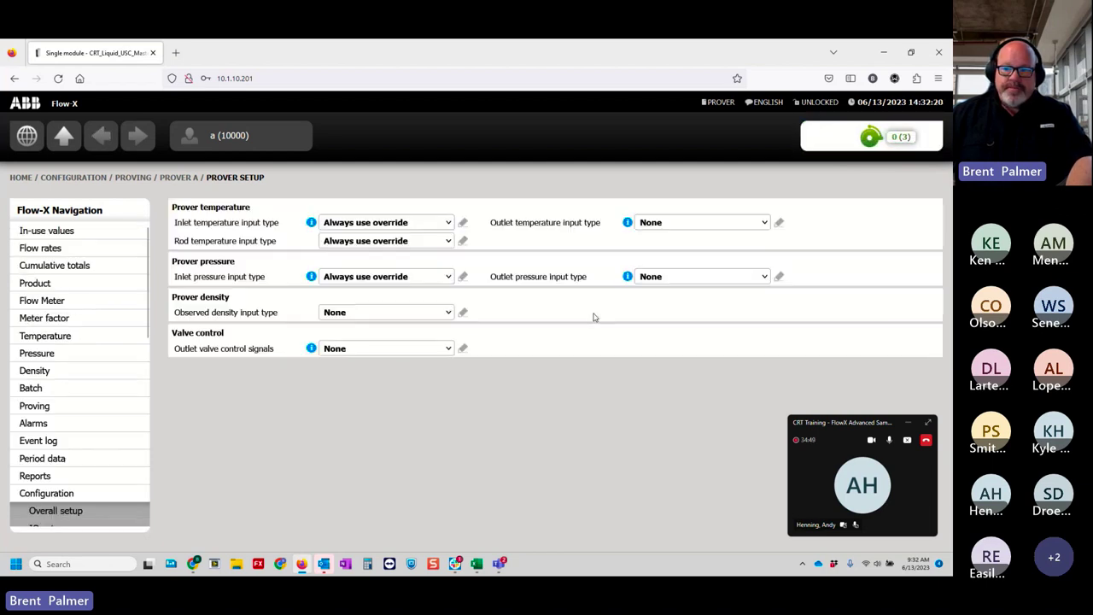
Step: Check the outlet valve control signal options and the observed density input type without changing them
click(399, 354)
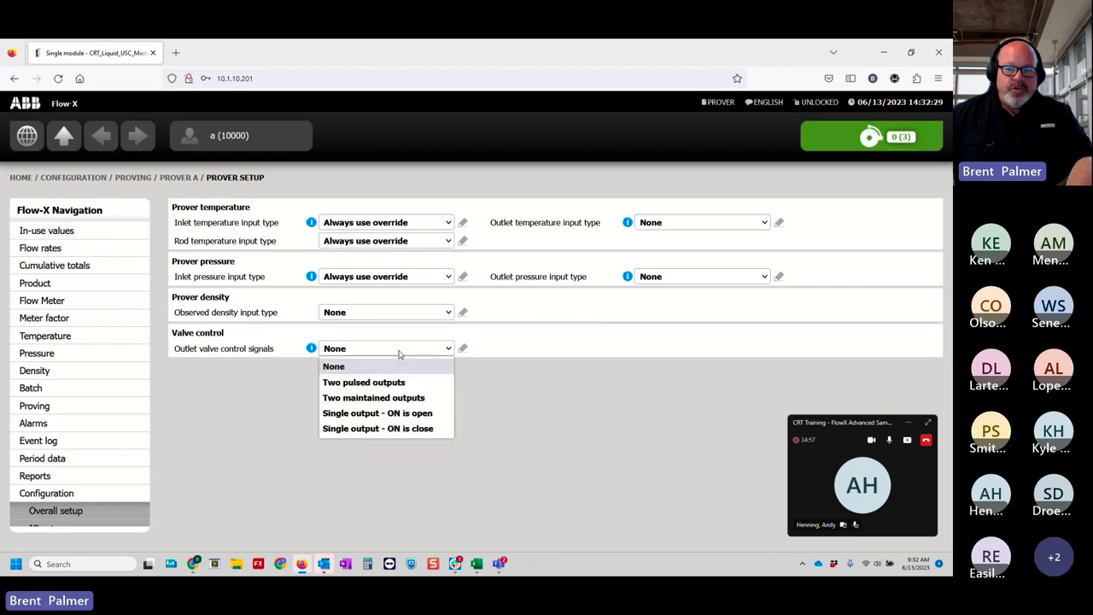
click(583, 394)
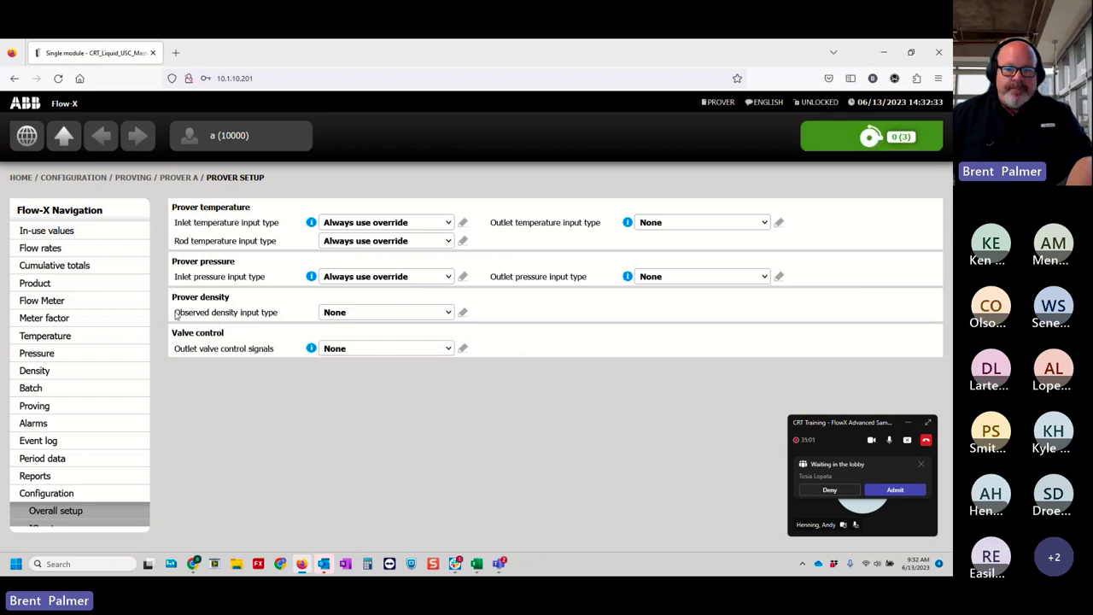
drag(175, 313, 269, 315)
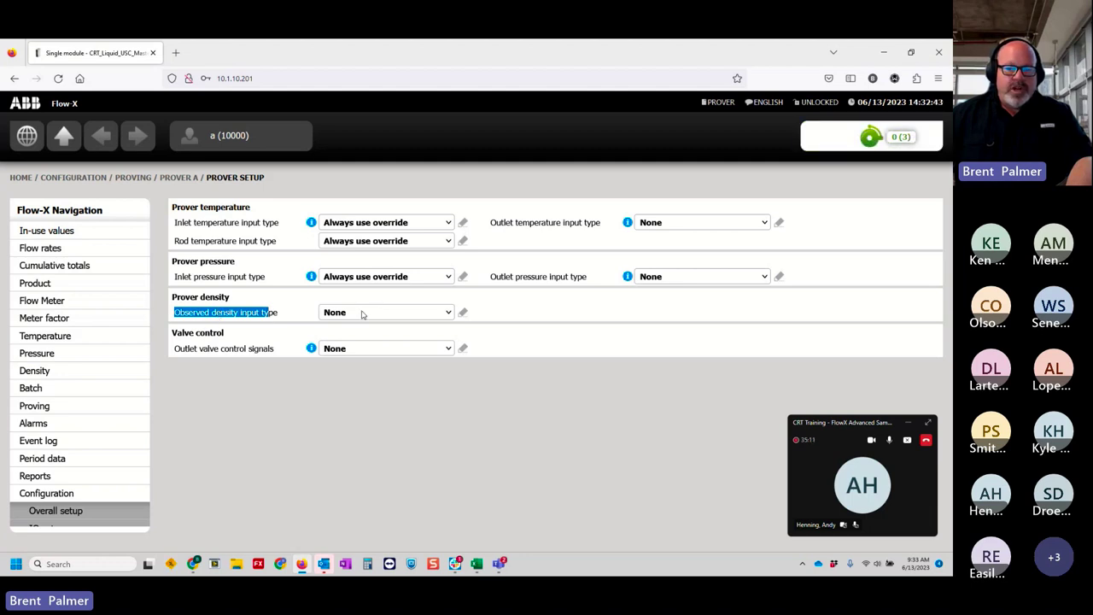
click(333, 392)
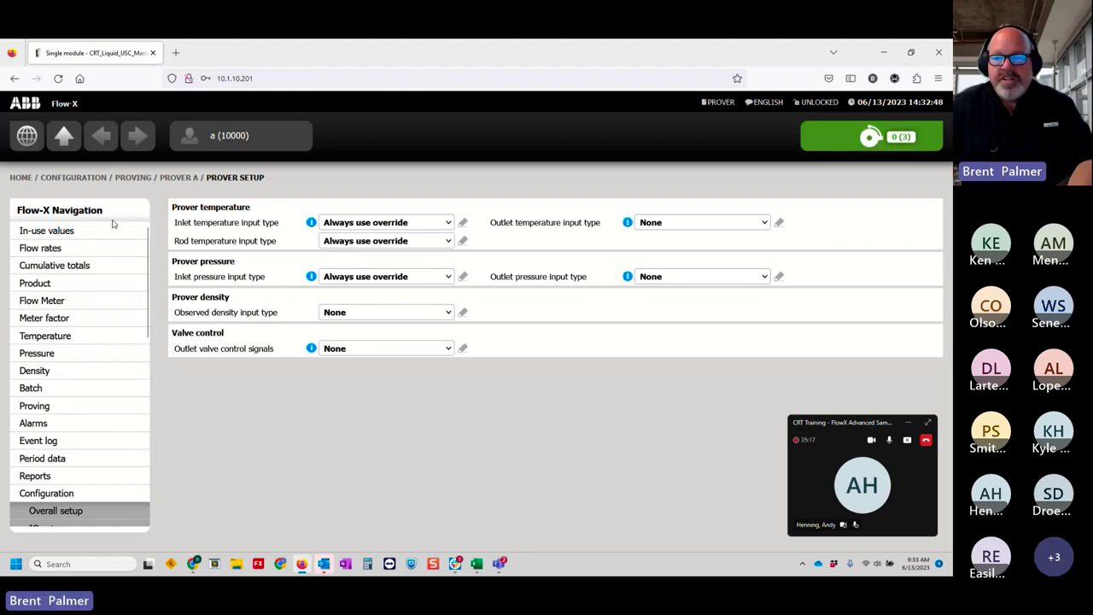
Step: In Prover A's small volume prover settings, enter CRT as the prover tag name and SHOP as the prover ID
click(63, 135)
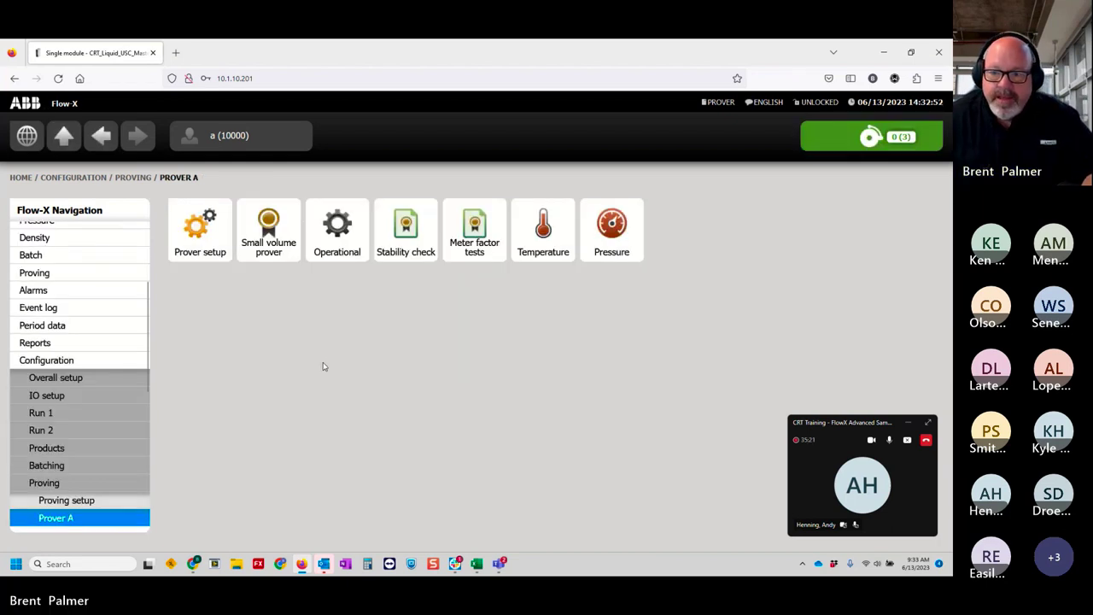
click(278, 256)
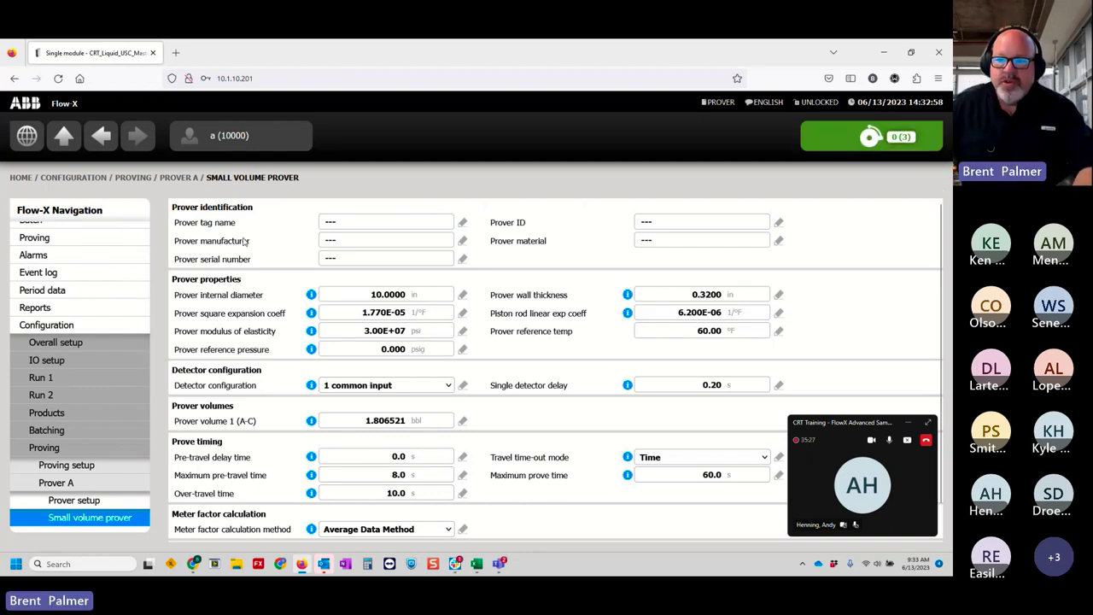
click(331, 224)
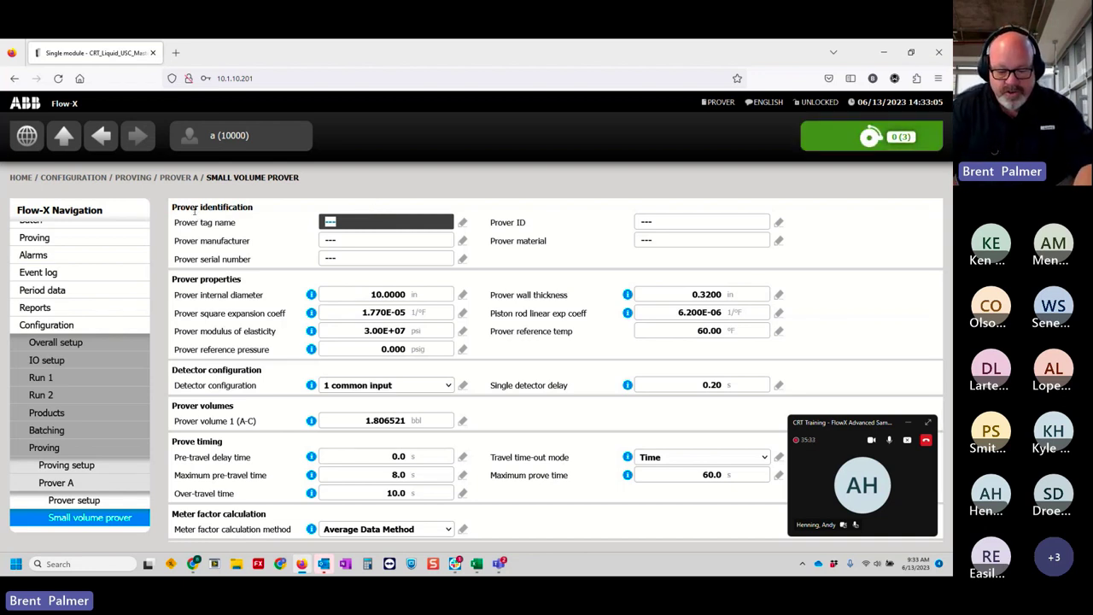
text(CRT)
key(Tab)
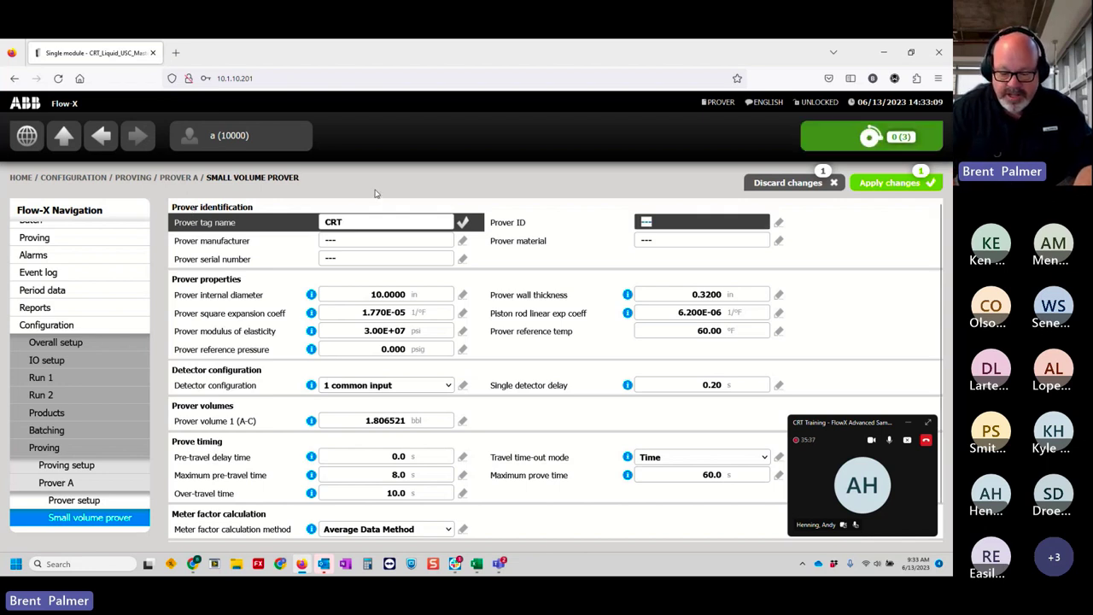
text(SHOP)
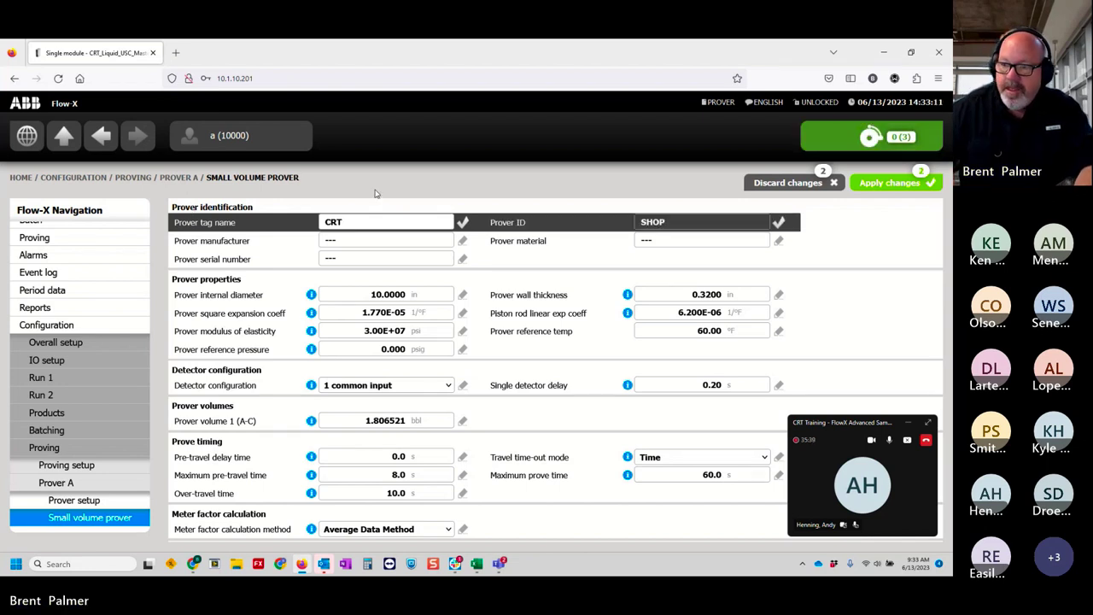
Step: Enter FMD as prover manufacturer, Stainless as material and 12346 as serial number, and apply the prover identification changes
click(362, 245)
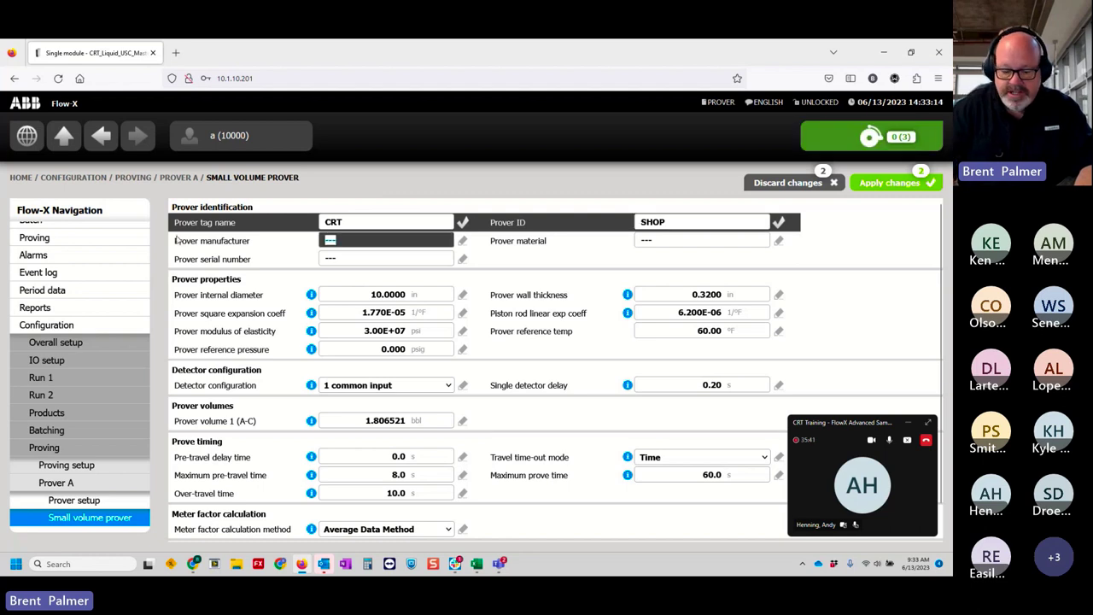
text(FMD)
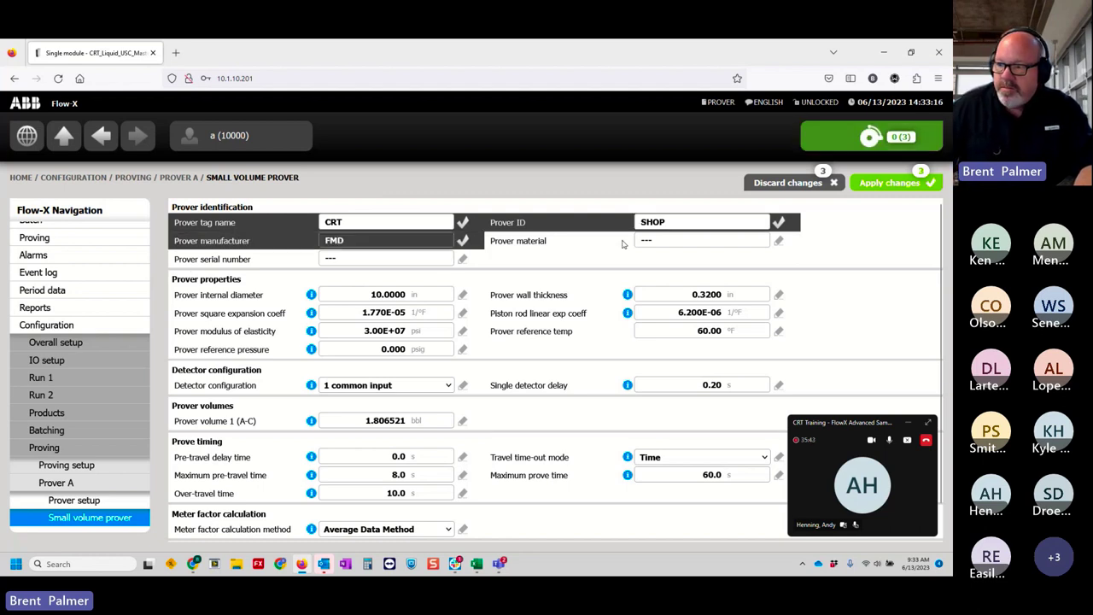
click(685, 243)
text(St)
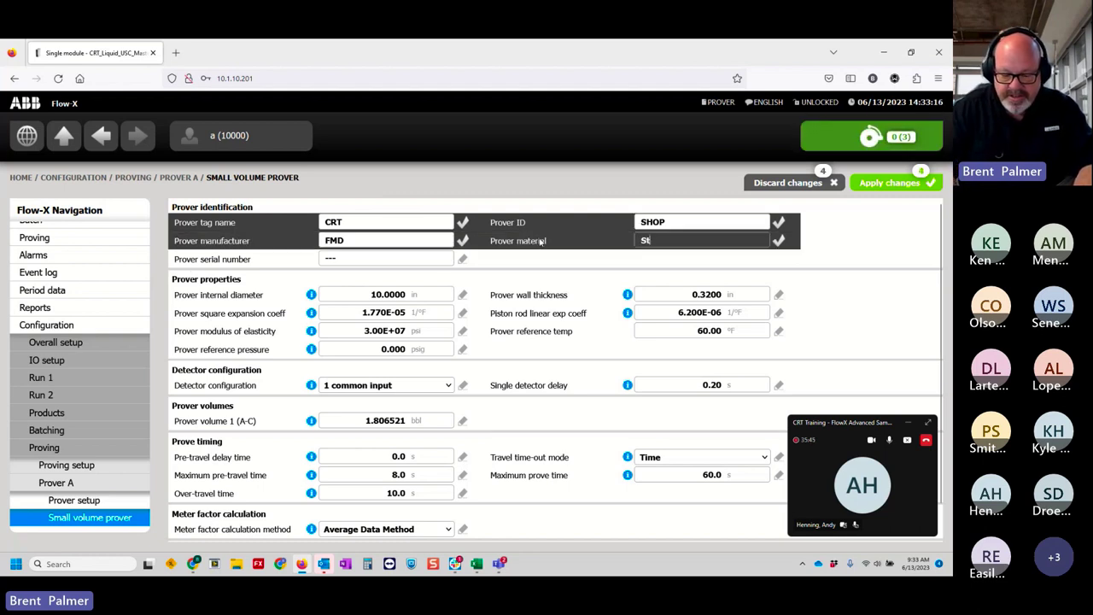
text(ainless)
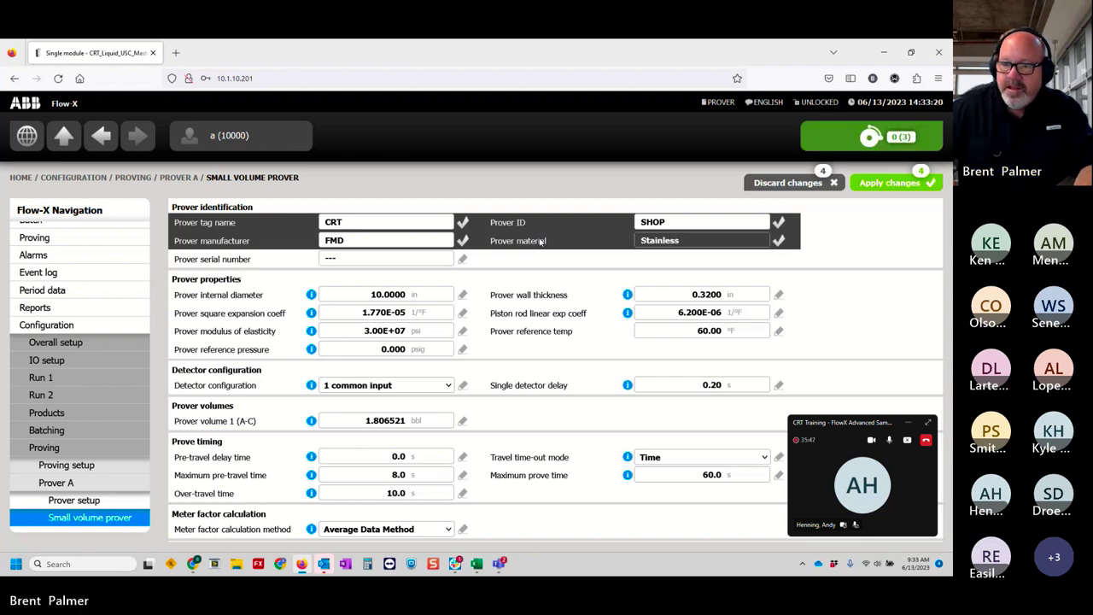
click(362, 255)
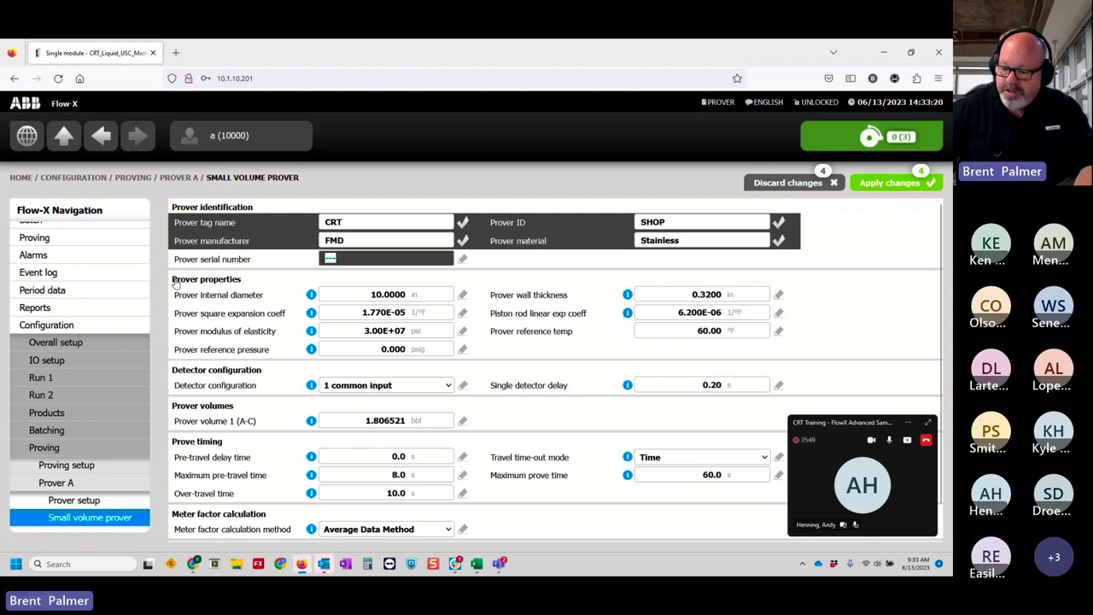
text(12346)
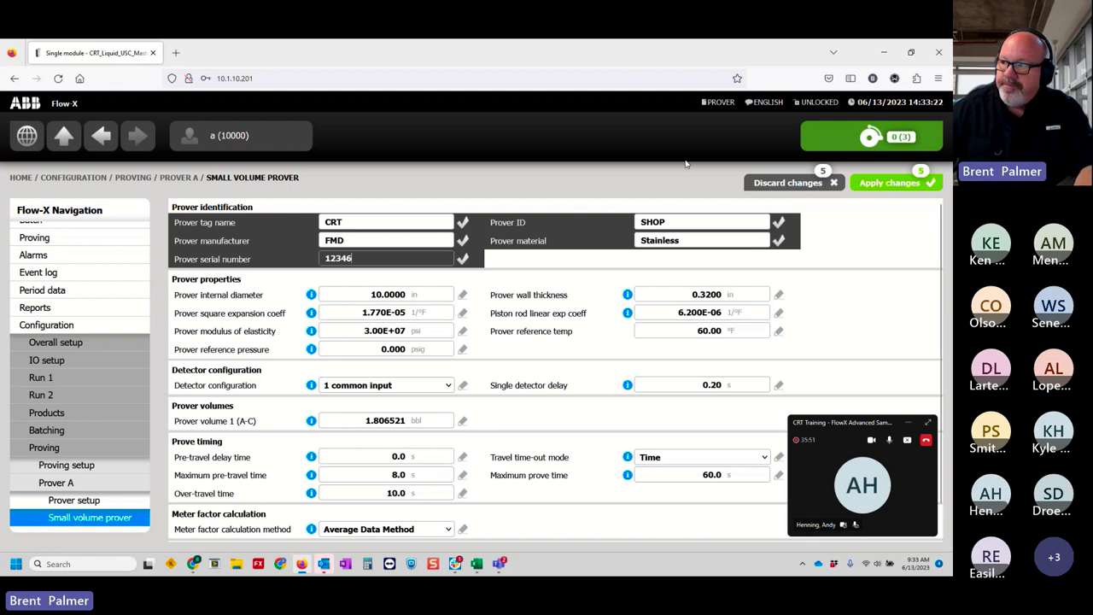
click(927, 181)
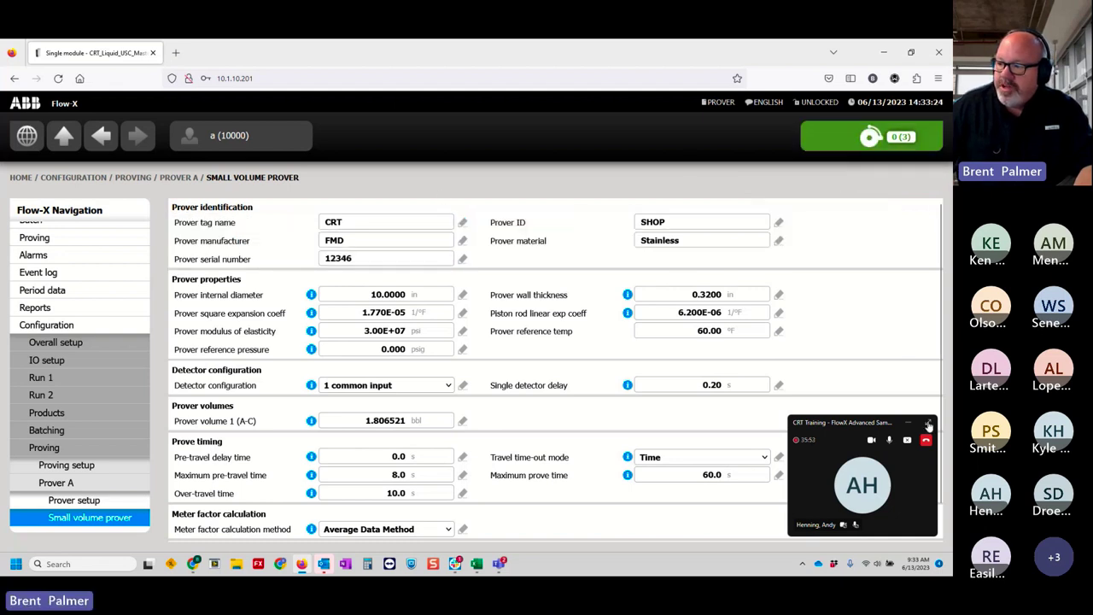
Step: Dismiss the floating meeting window and review the prover properties, starting with the internal diameter
click(929, 425)
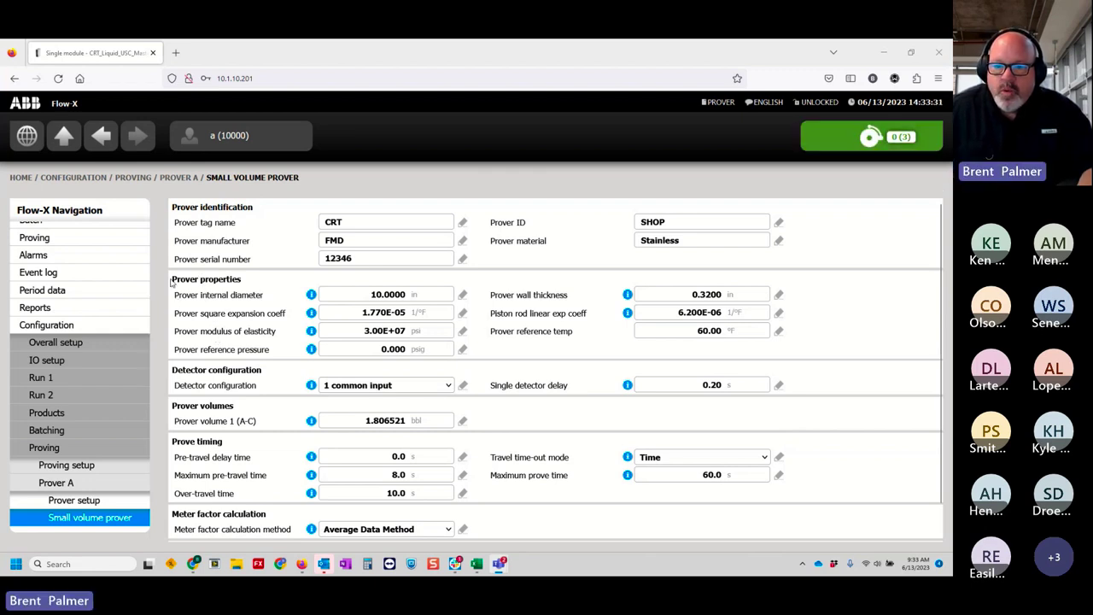
drag(171, 282, 265, 295)
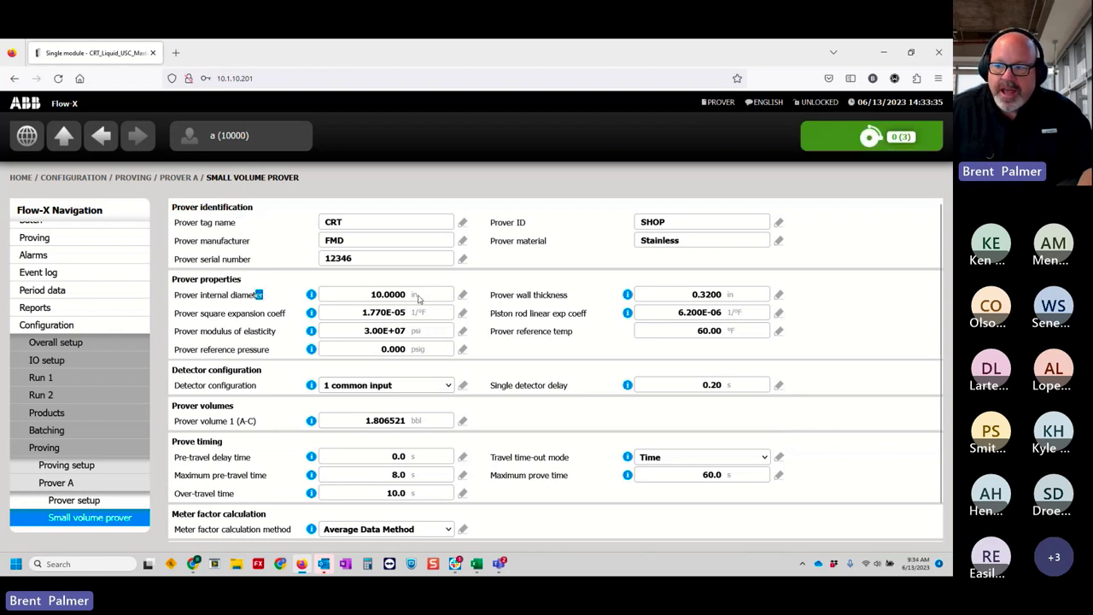
click(510, 301)
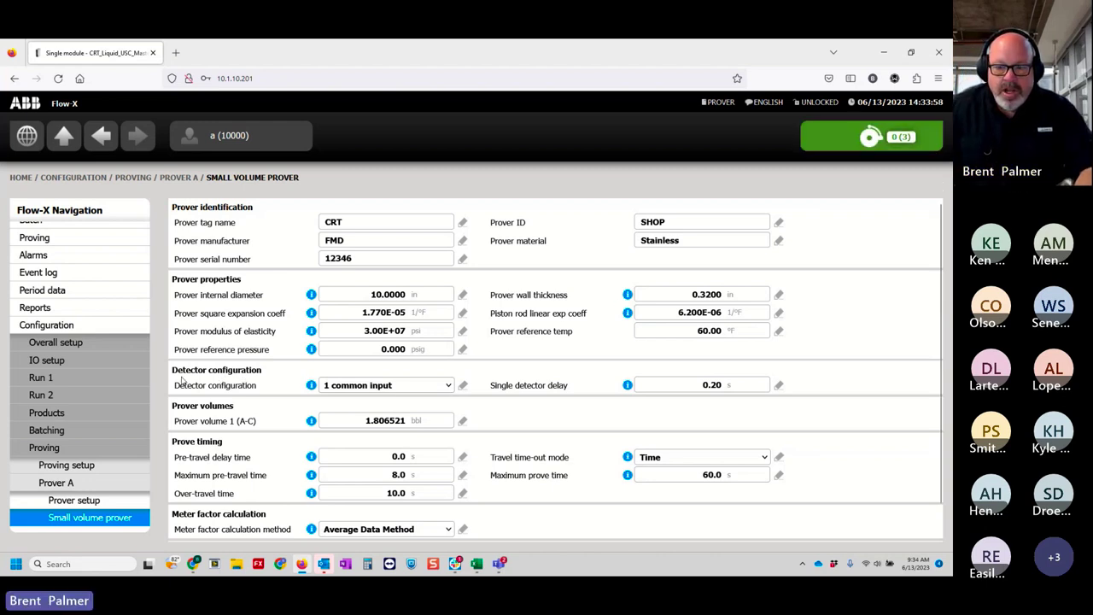
Step: Choose 1 common input as the detector configuration and set the single detector delay to 0 s
drag(171, 370, 270, 373)
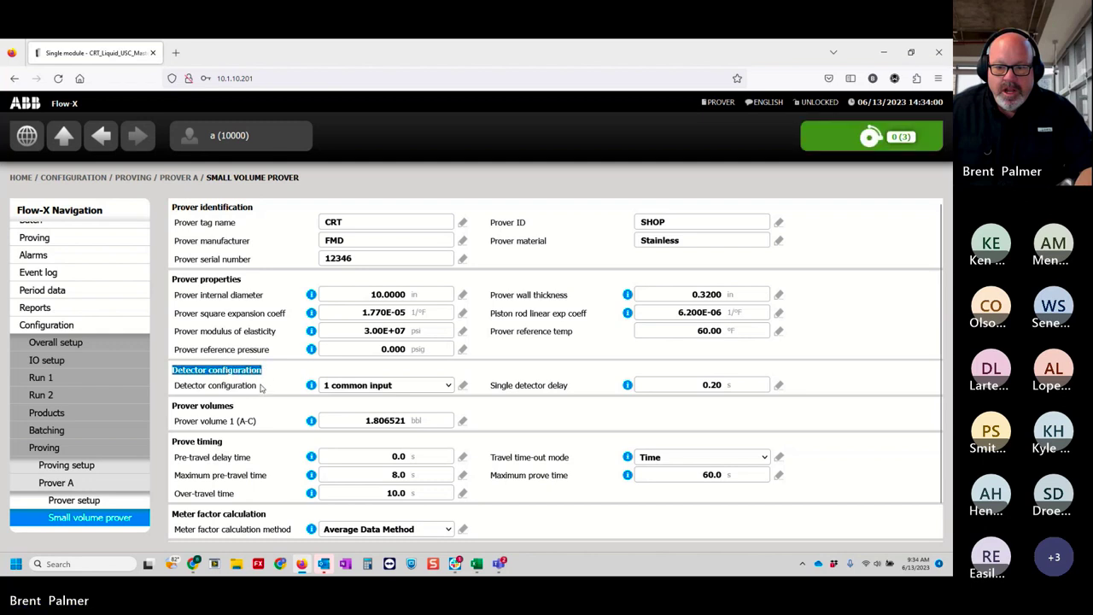
click(199, 386)
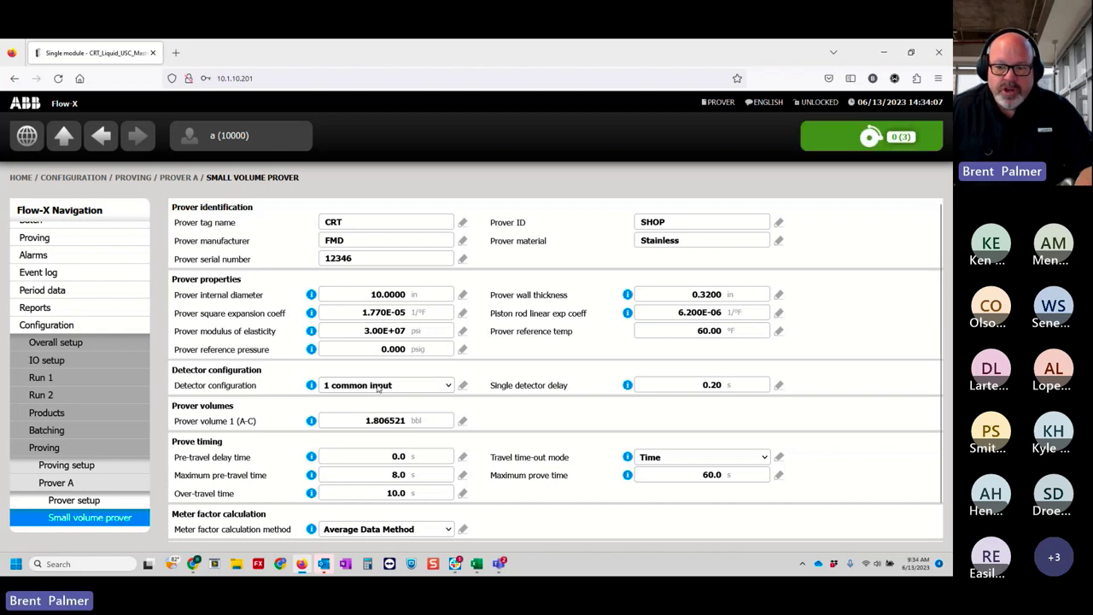
click(382, 386)
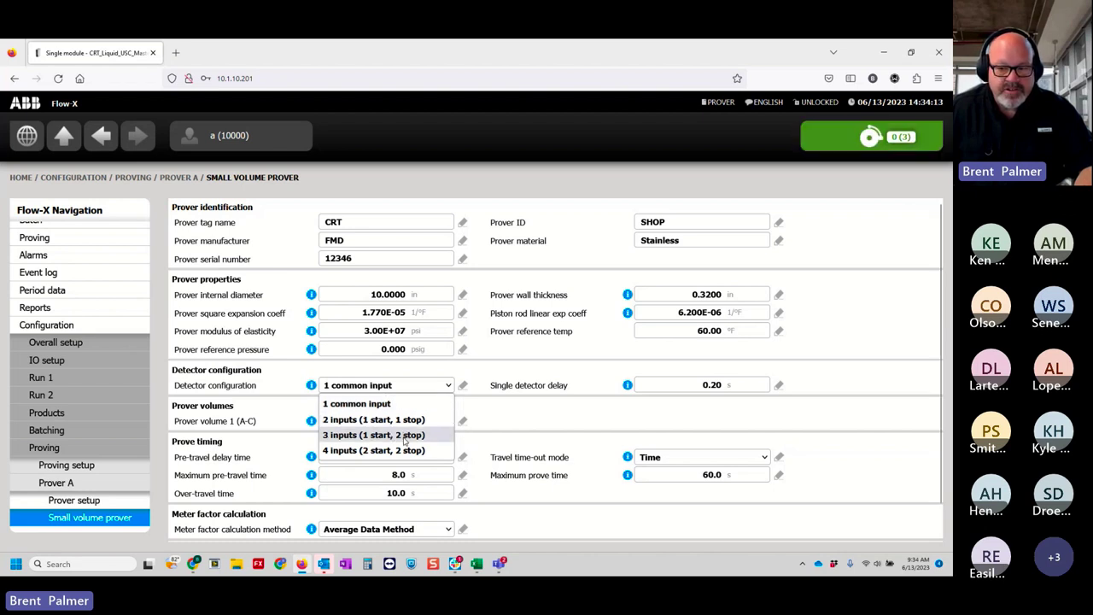
click(359, 403)
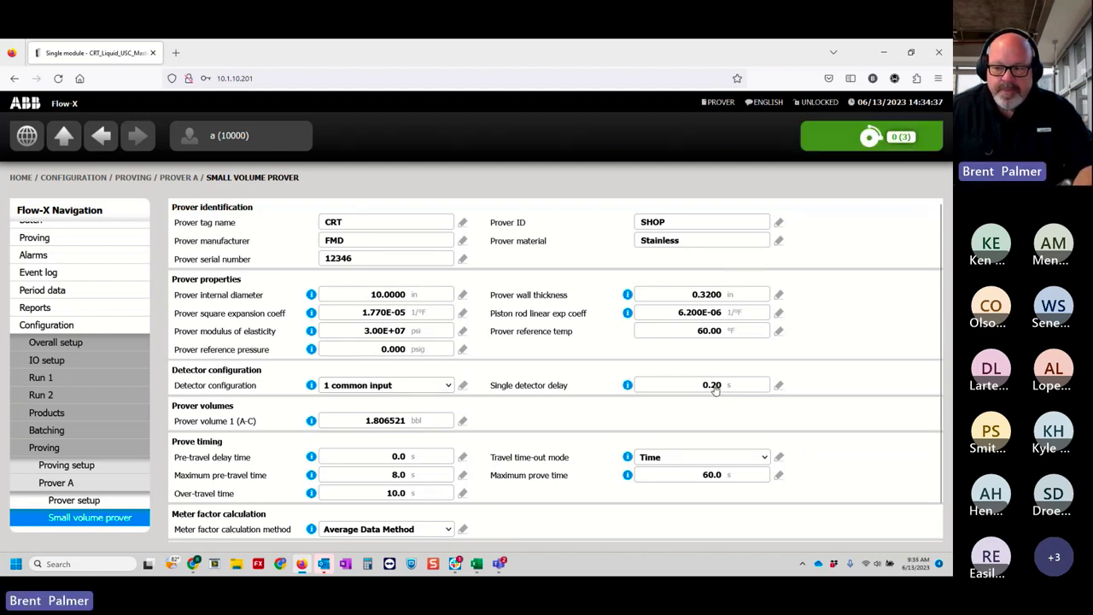
drag(715, 384, 764, 384)
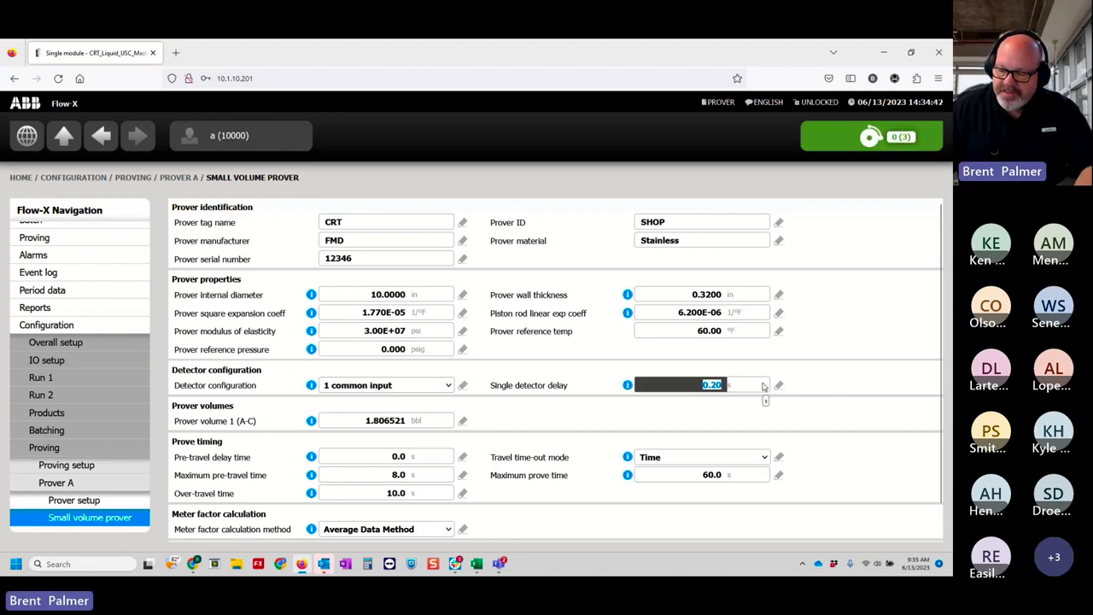
text(0)
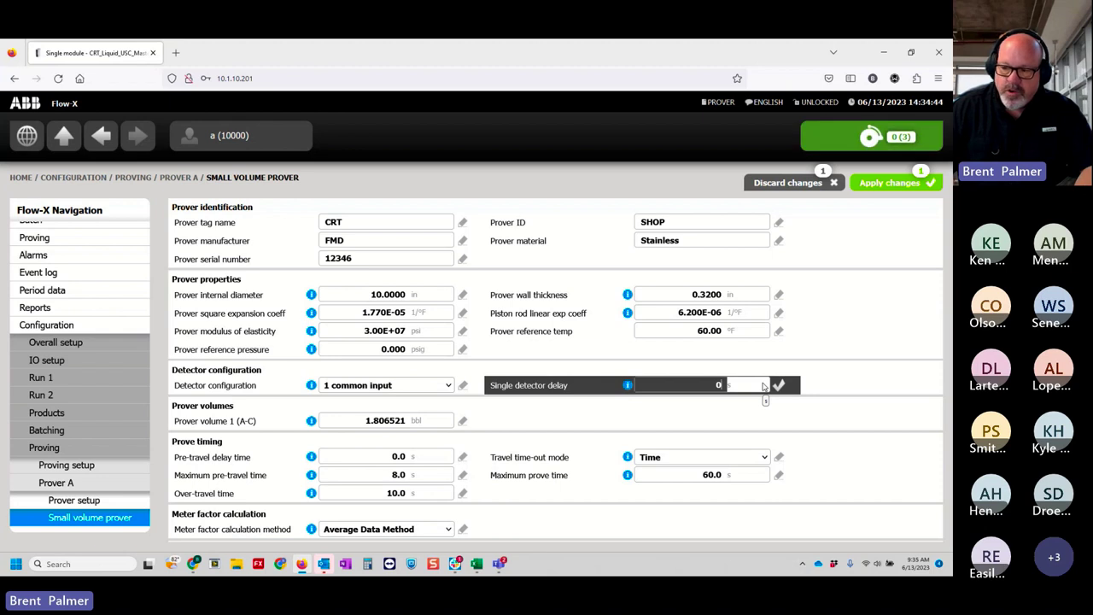
key(Return)
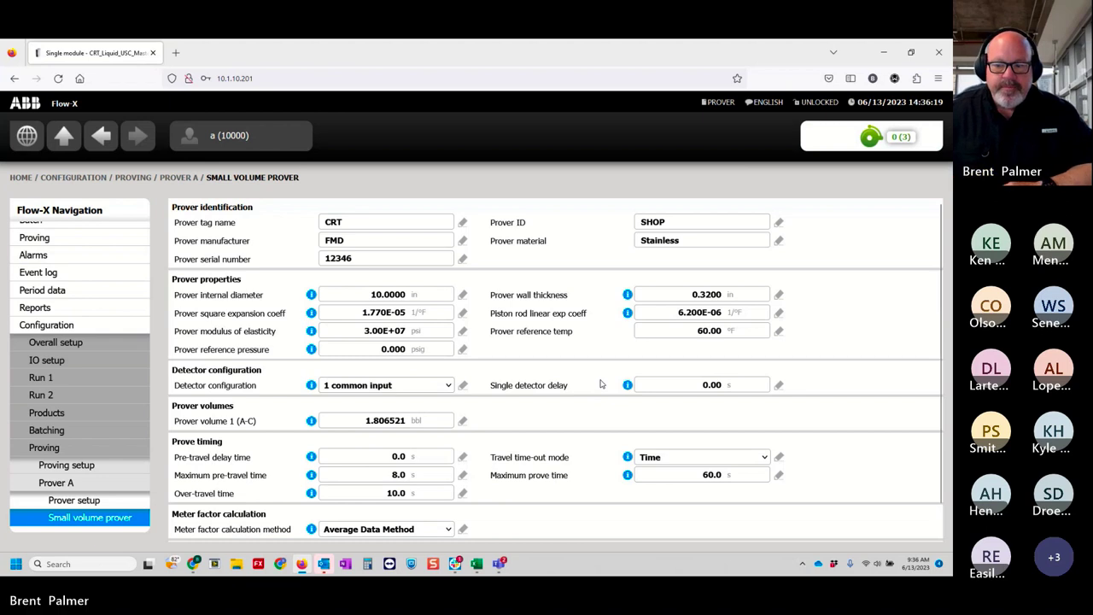
Step: Set prover volume 1 (A-C) to 1.0056 bbl and confirm the entry
scroll(261, 399, down, 1)
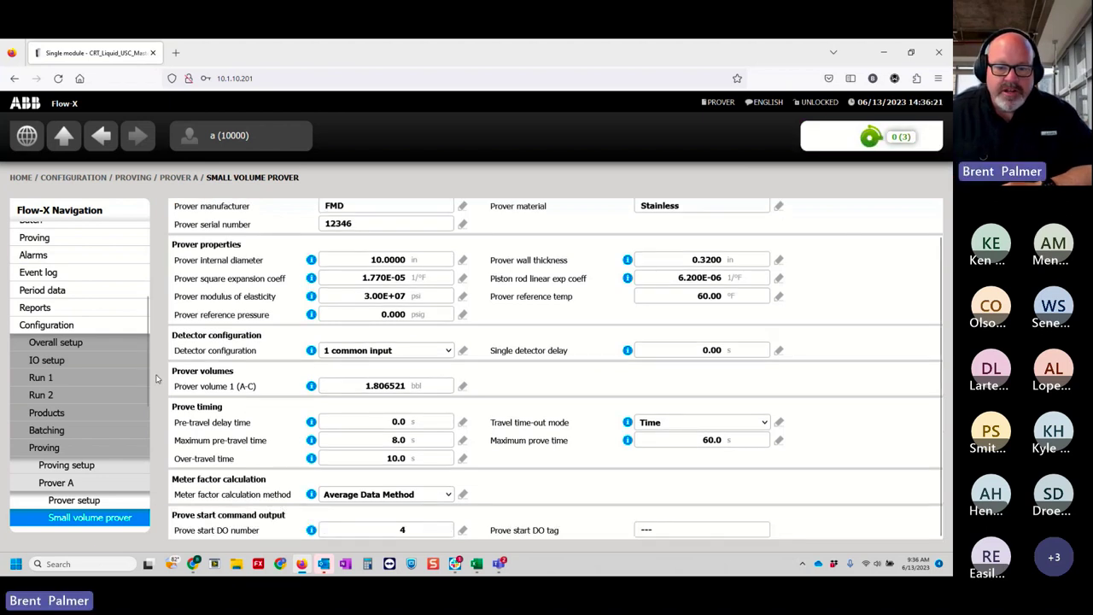
drag(176, 390, 236, 389)
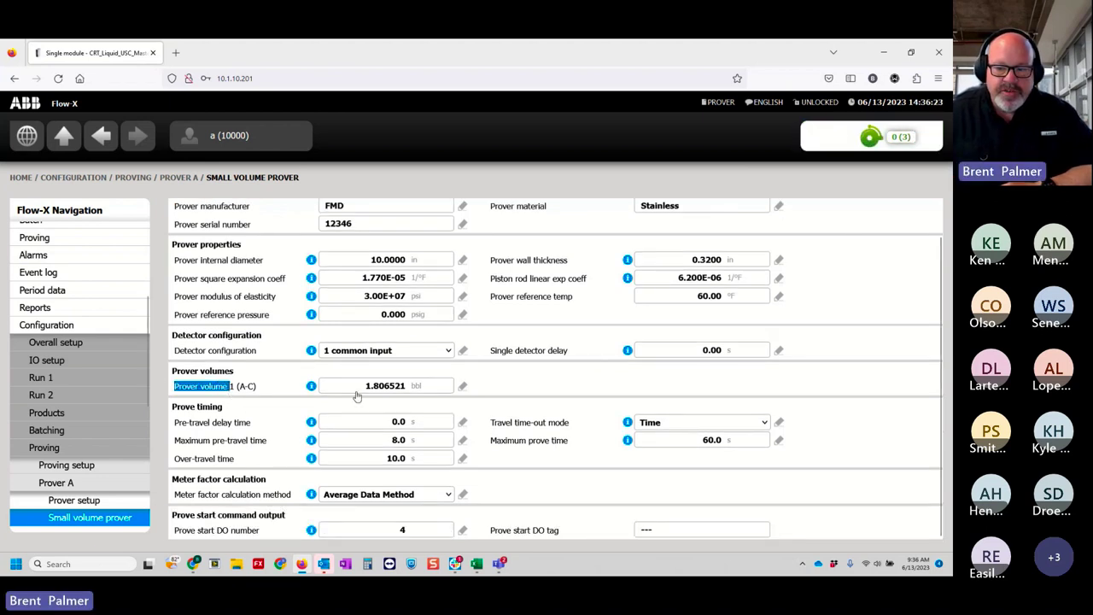
drag(345, 389, 465, 390)
text(1)
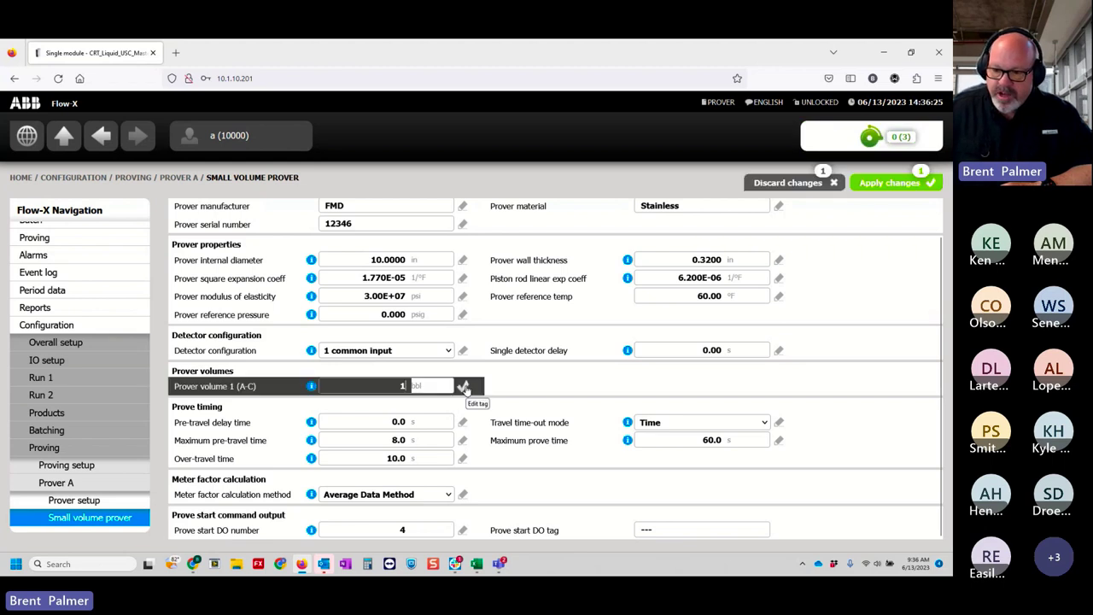
text(.0056)
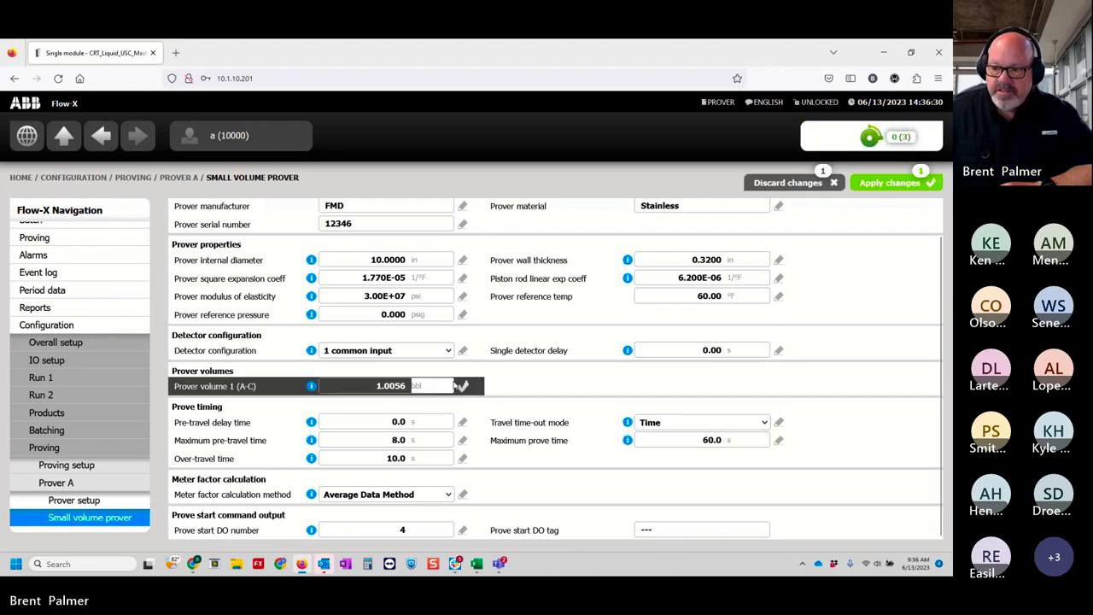
click(464, 389)
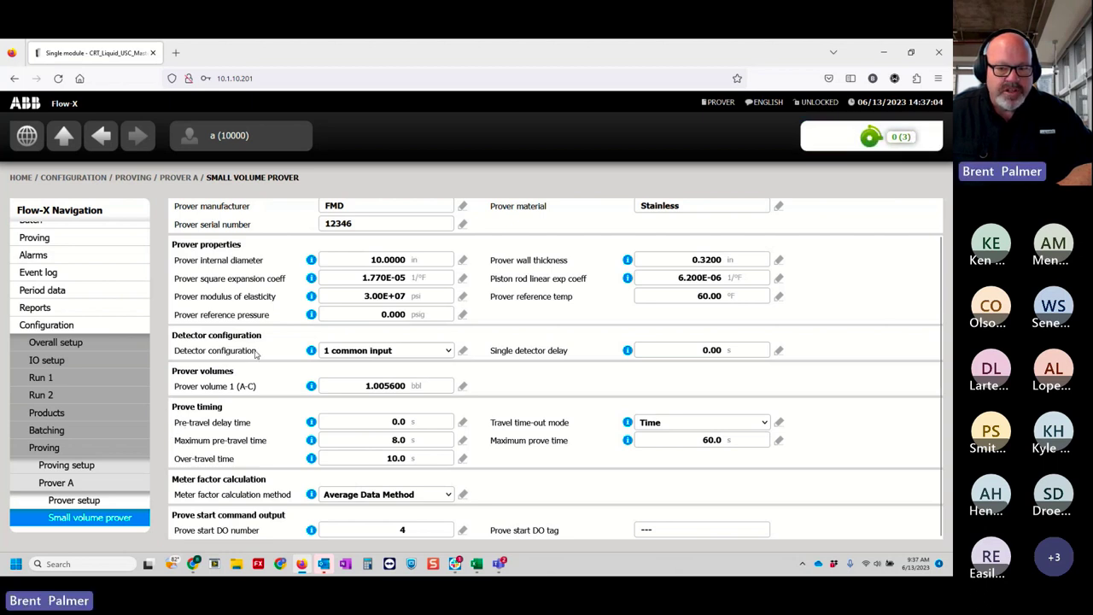
Step: Check the pre-travel delay time's explanation in the prove timing settings and set the delay to 1 s
drag(256, 351, 184, 354)
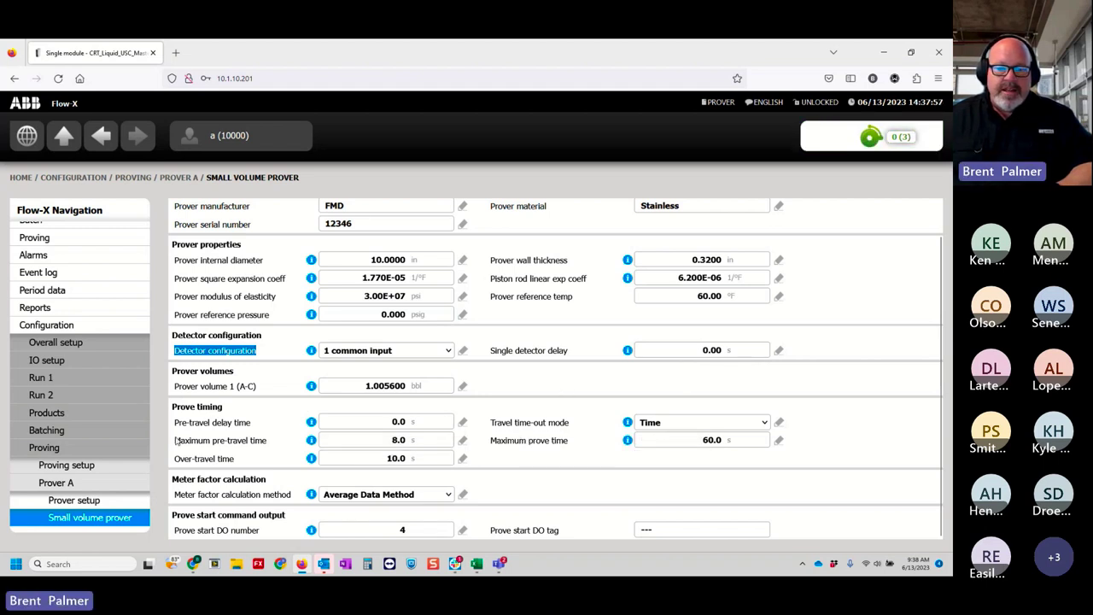
drag(175, 423, 255, 425)
mouse_move(311, 424)
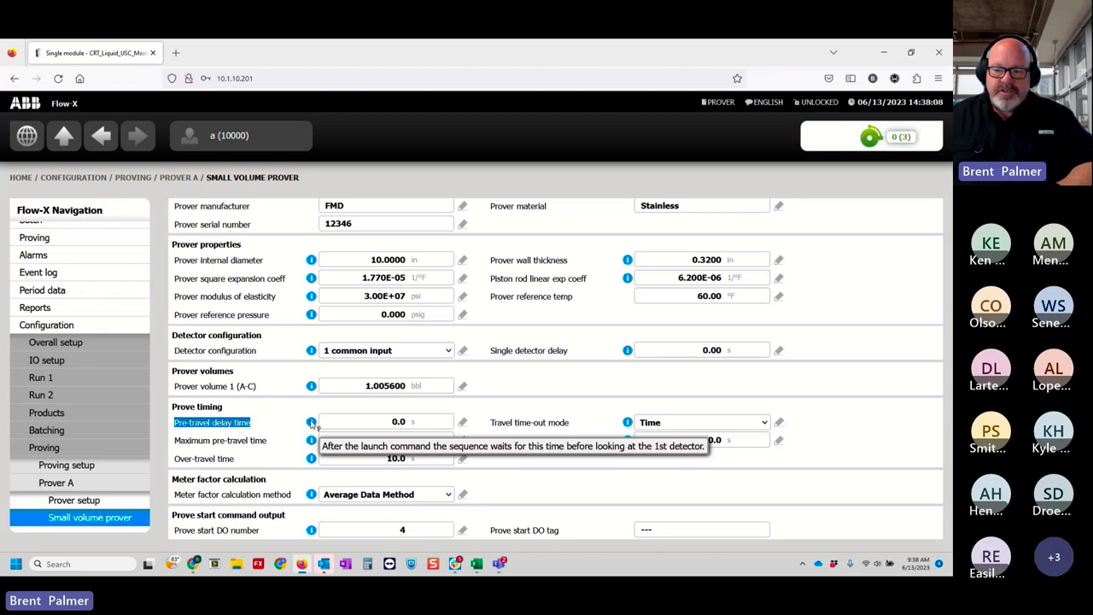
mouse_move(185, 427)
mouse_down()
mouse_move(251, 435)
mouse_move(183, 430)
mouse_up()
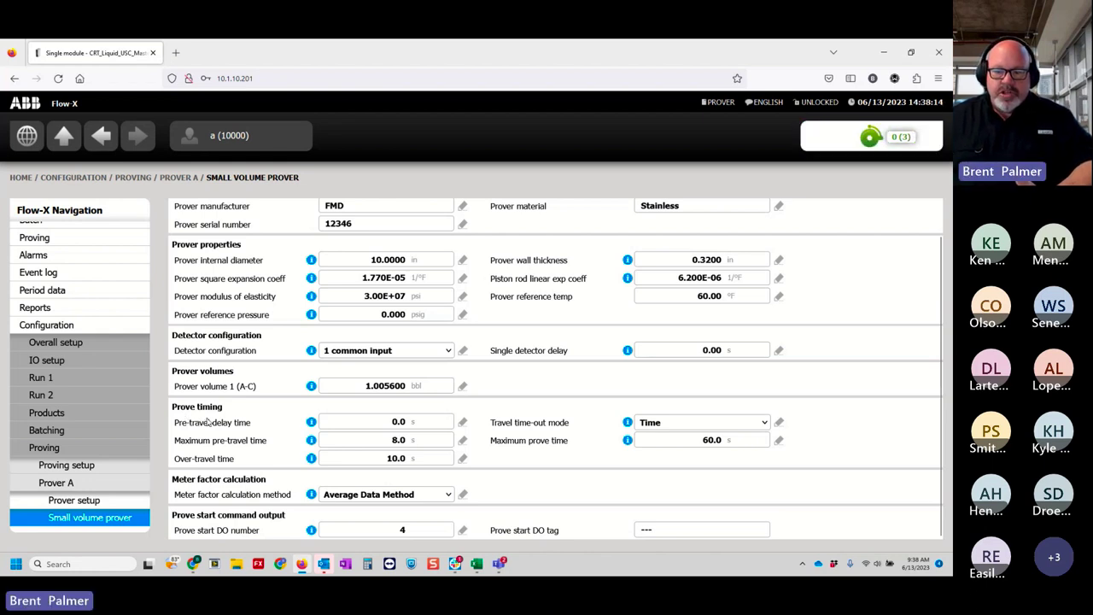
click(393, 422)
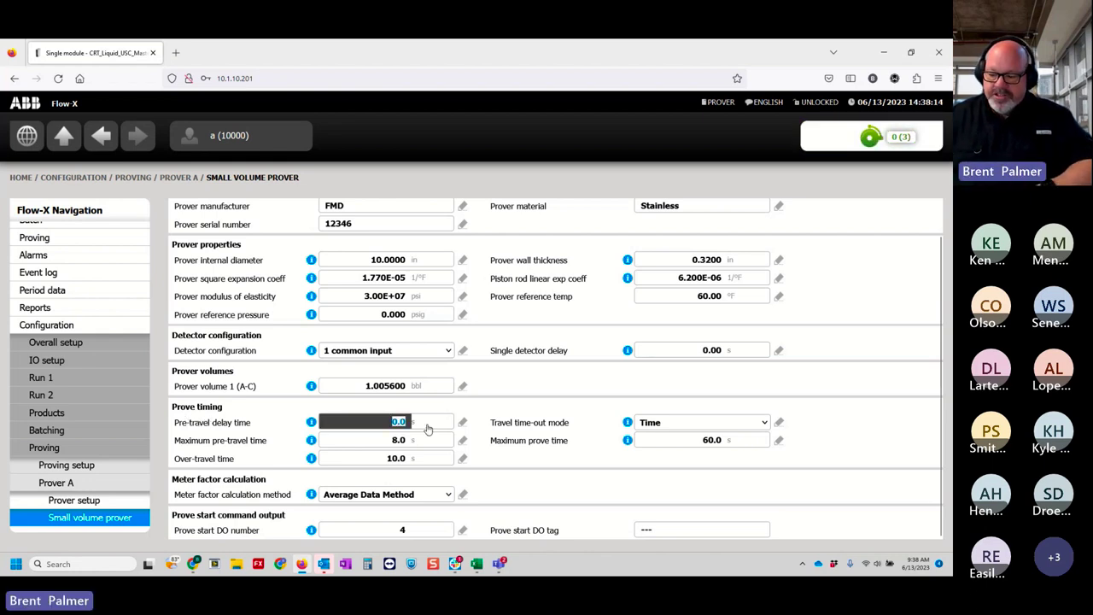
text(1)
key(Return)
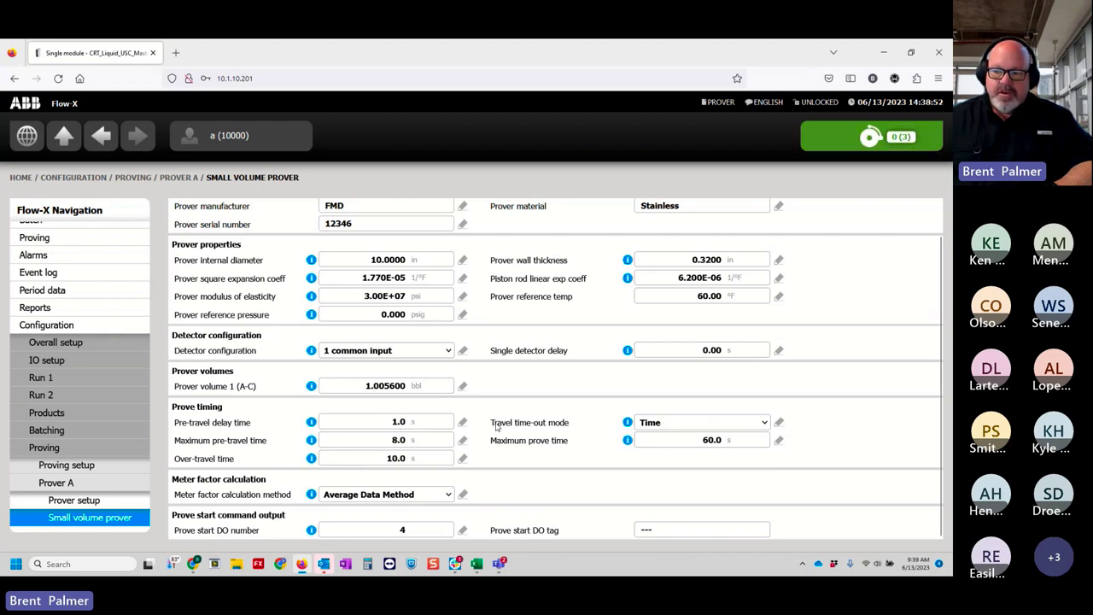
Step: Review the travel time-out mode, maximum pre-travel time and maximum prove time settings without changing them
drag(494, 429, 566, 430)
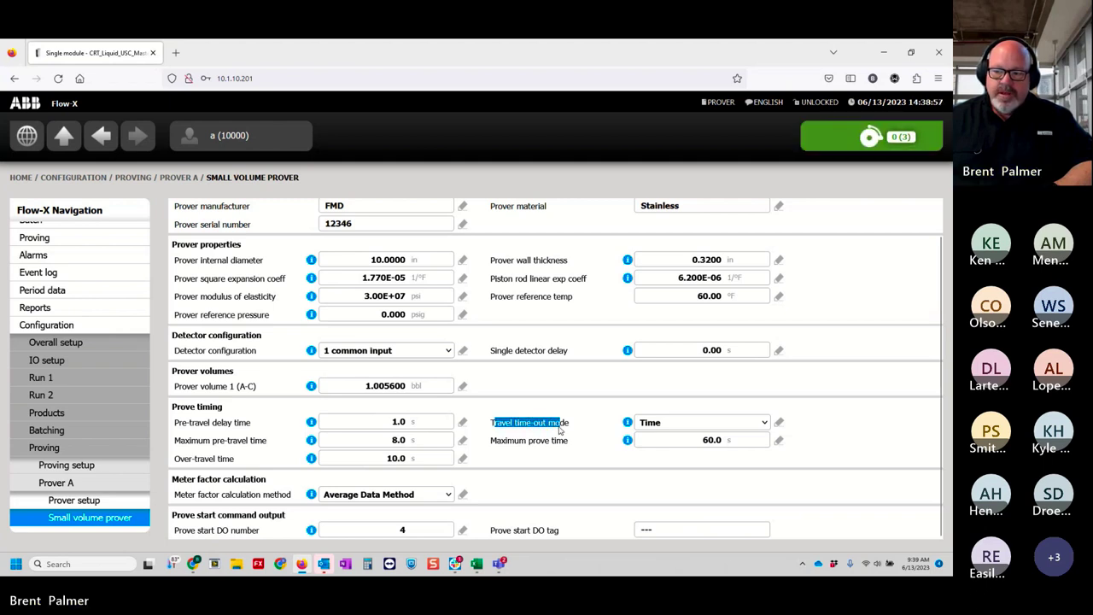
click(561, 431)
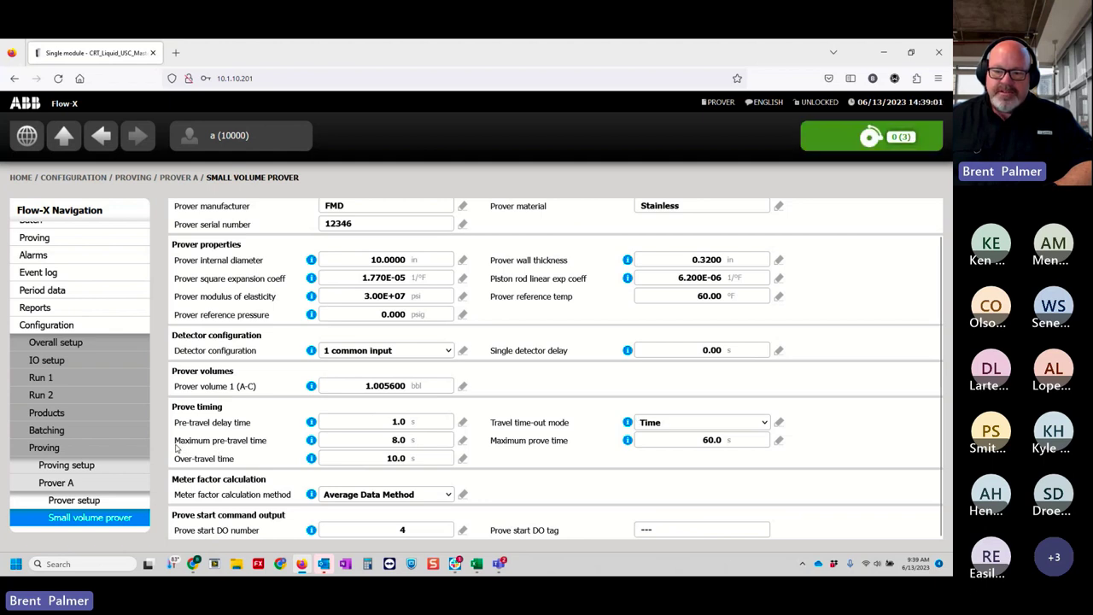
drag(179, 444, 270, 447)
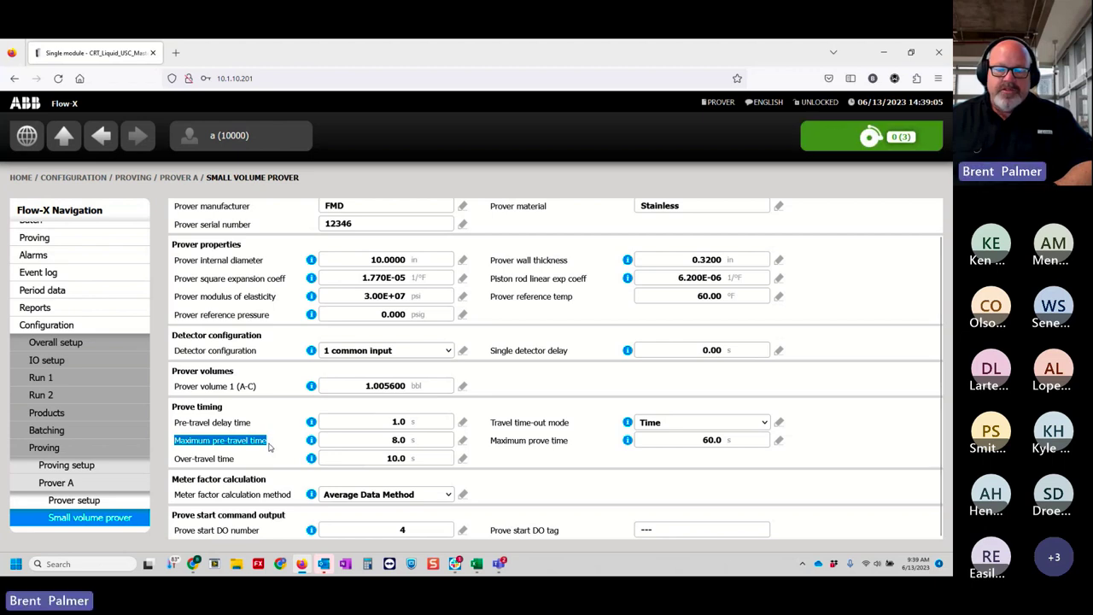
click(210, 426)
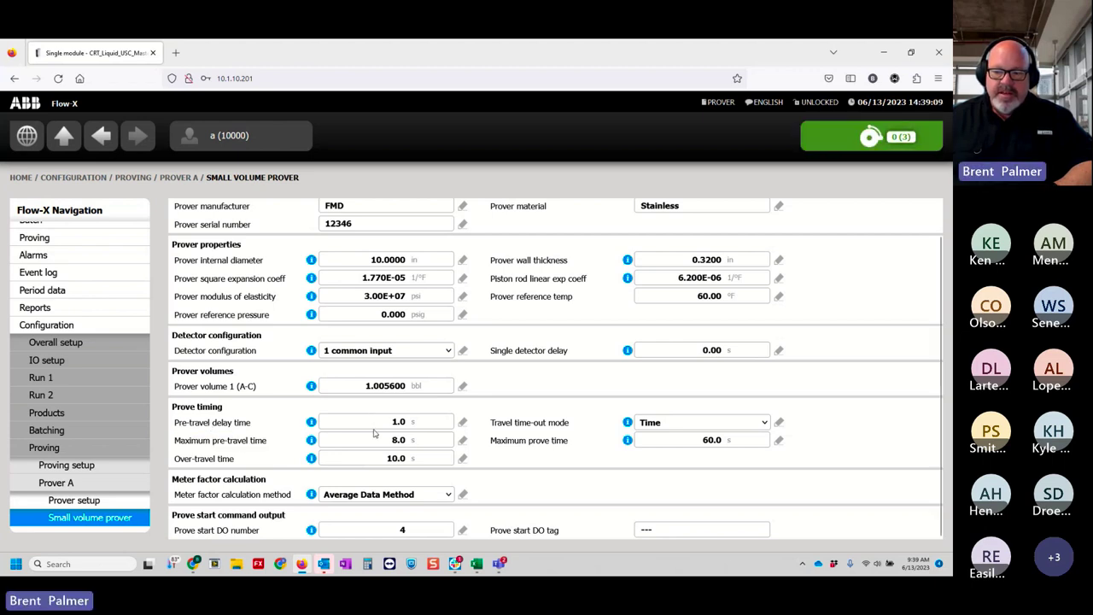
drag(174, 441, 267, 444)
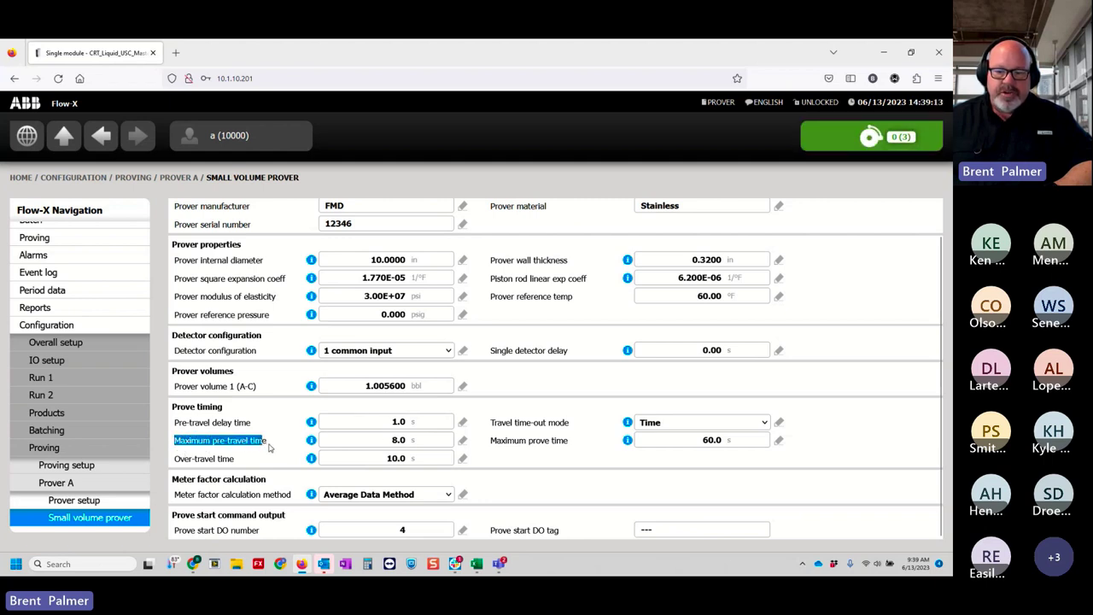
click(248, 447)
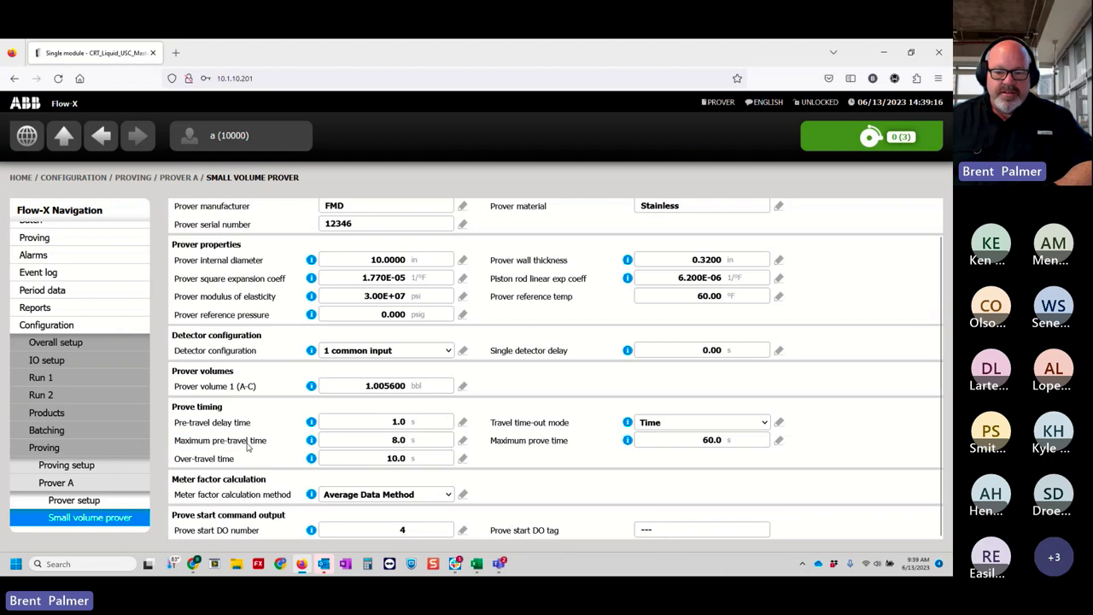
click(413, 437)
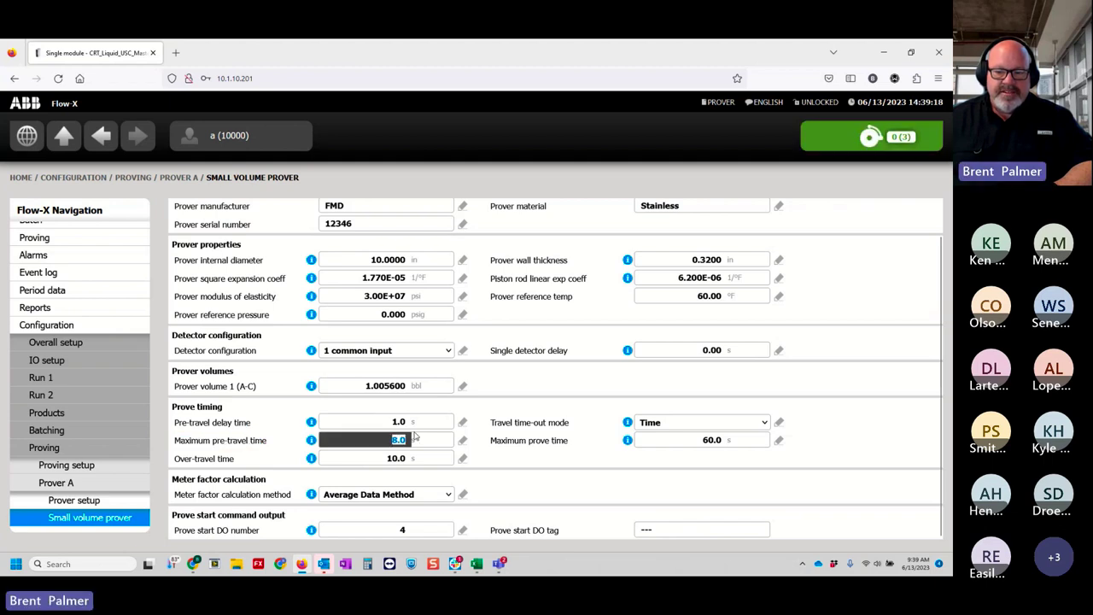
click(218, 448)
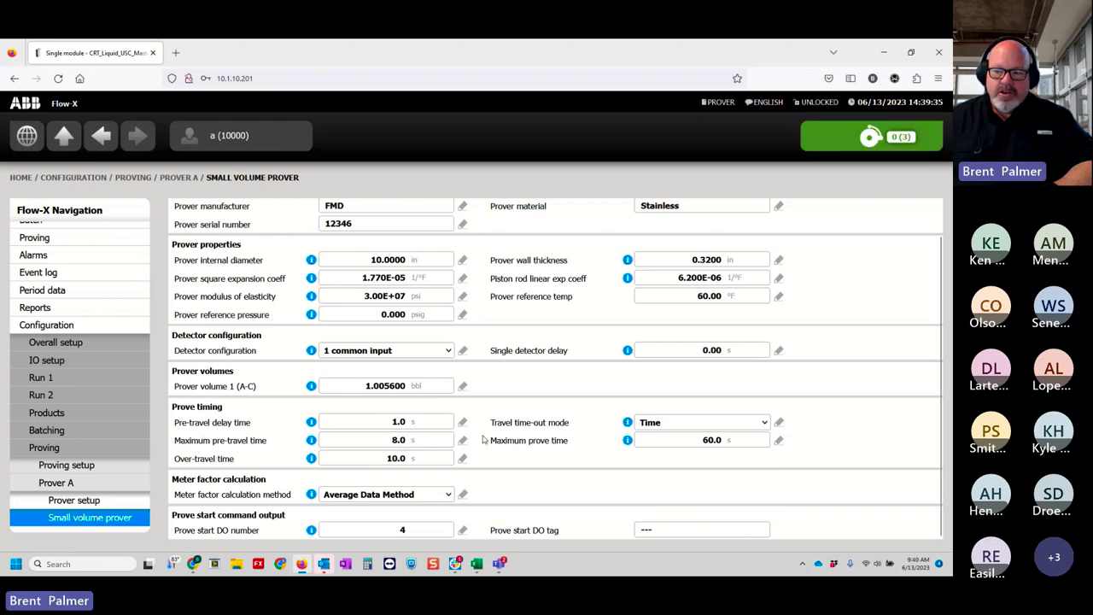
drag(490, 440, 565, 450)
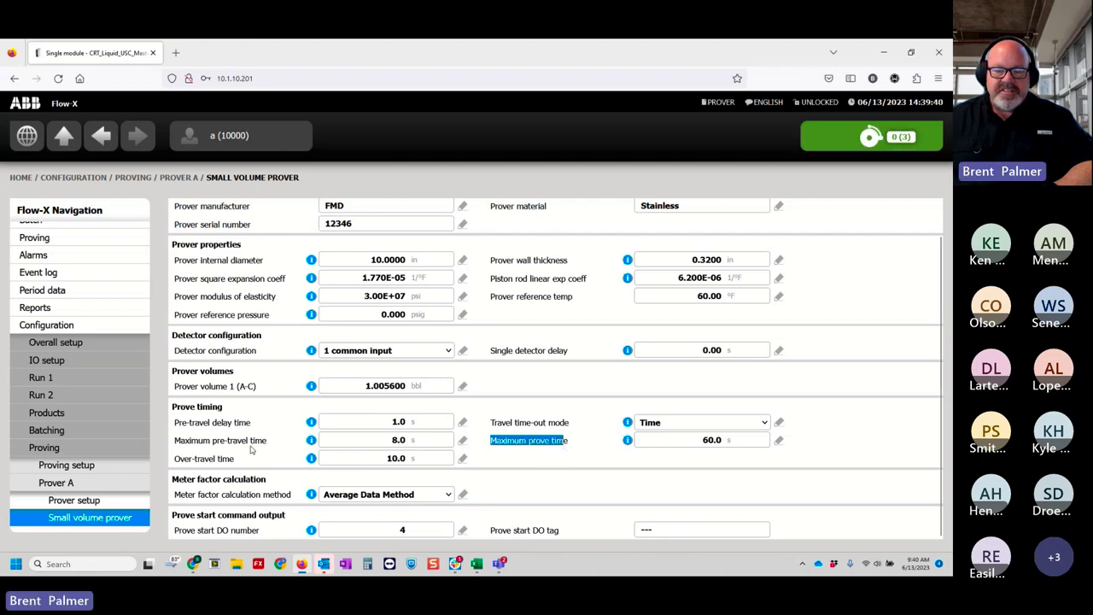
click(186, 442)
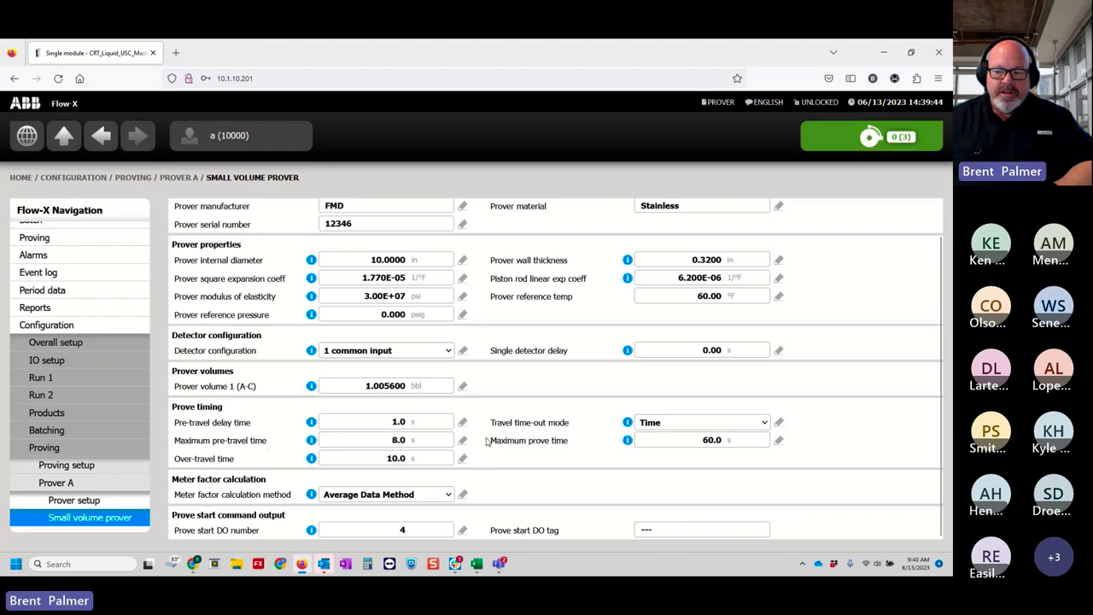
drag(489, 442, 568, 446)
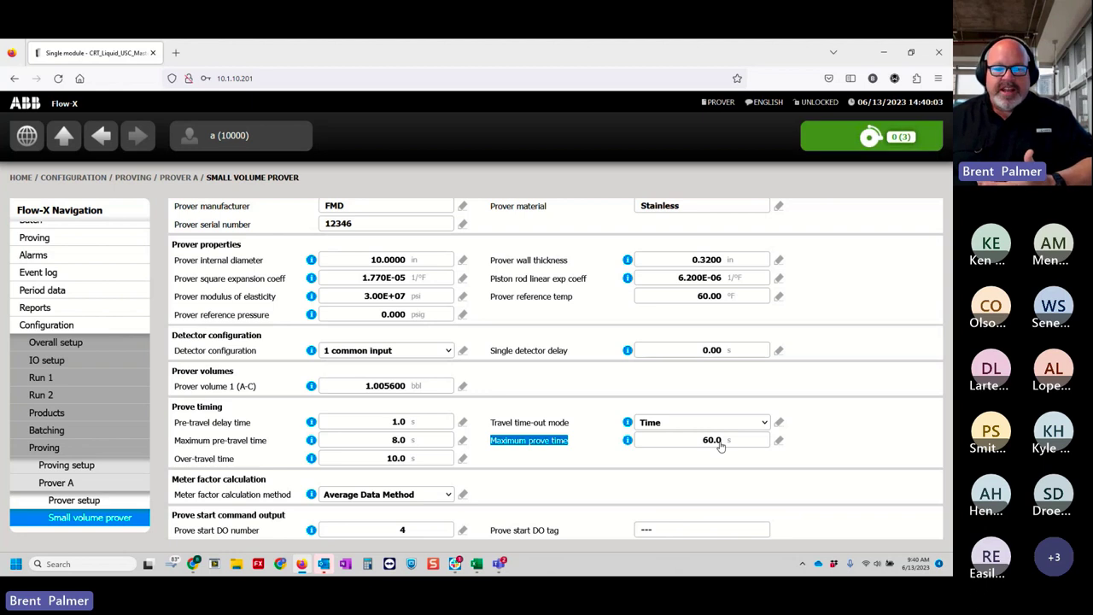
click(574, 446)
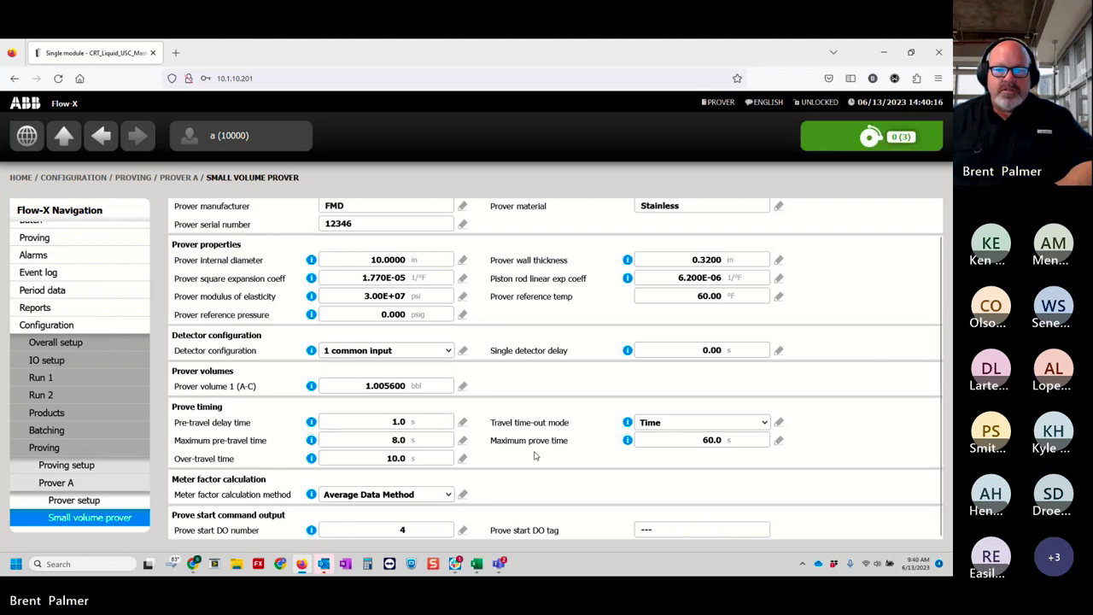
Step: Set the over-travel time to 5 s in the prove timing settings and confirm the entry
drag(180, 464, 246, 465)
click(461, 459)
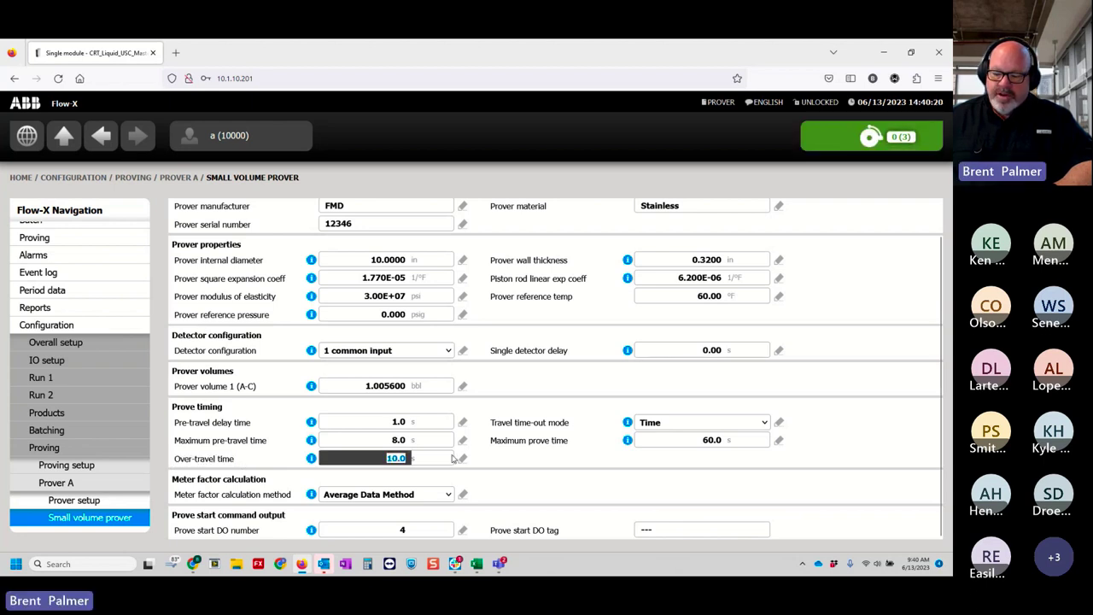
text(5)
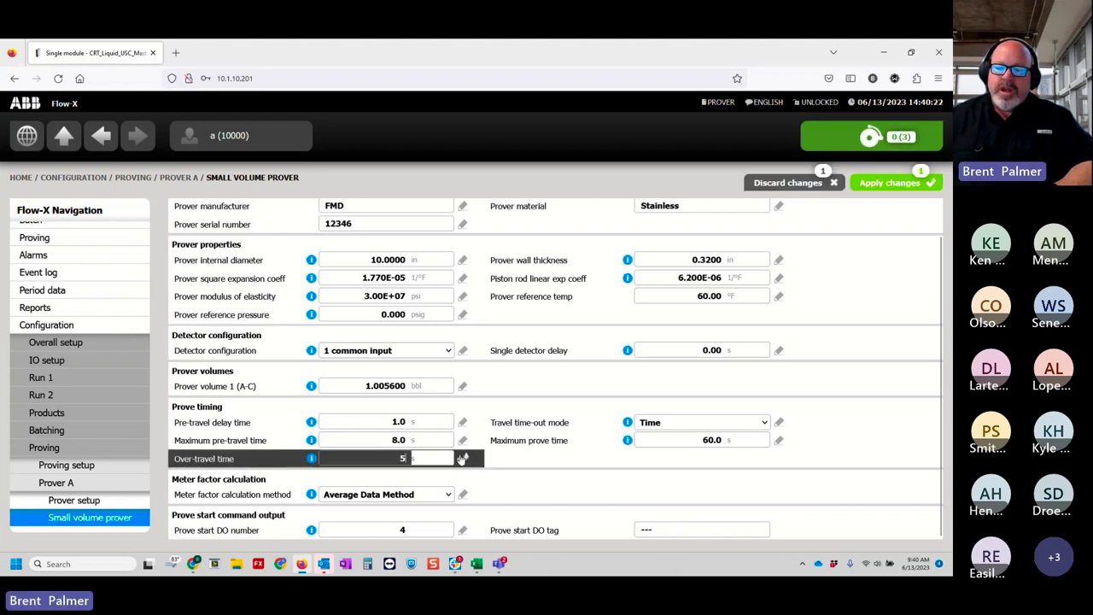
click(461, 459)
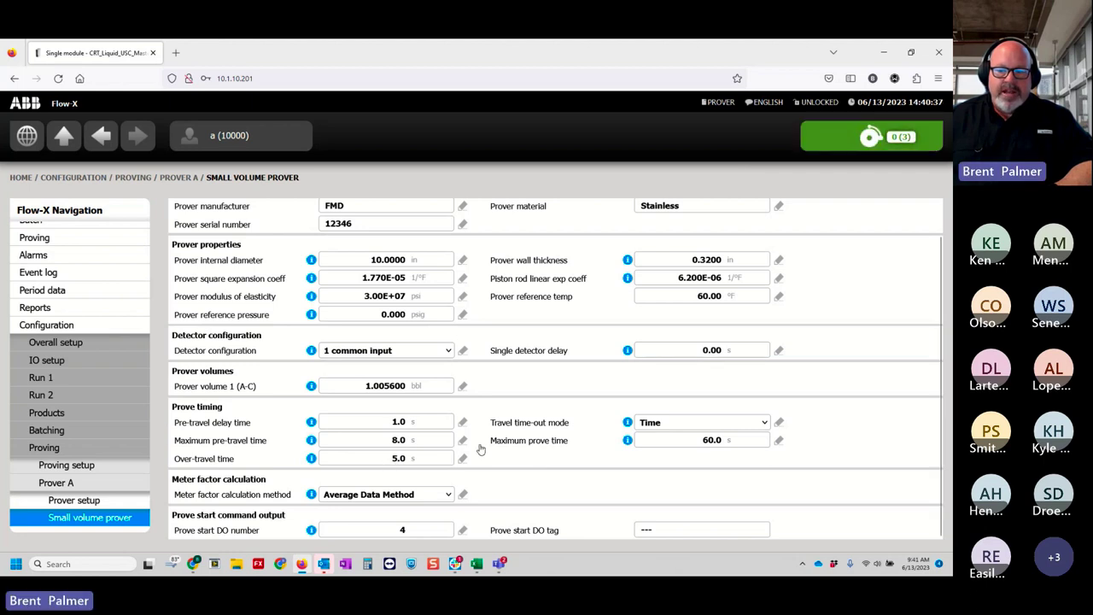
Step: Review the over-travel time, maximum pre-travel time and maximum prove time settings in the prove timing section
click(404, 462)
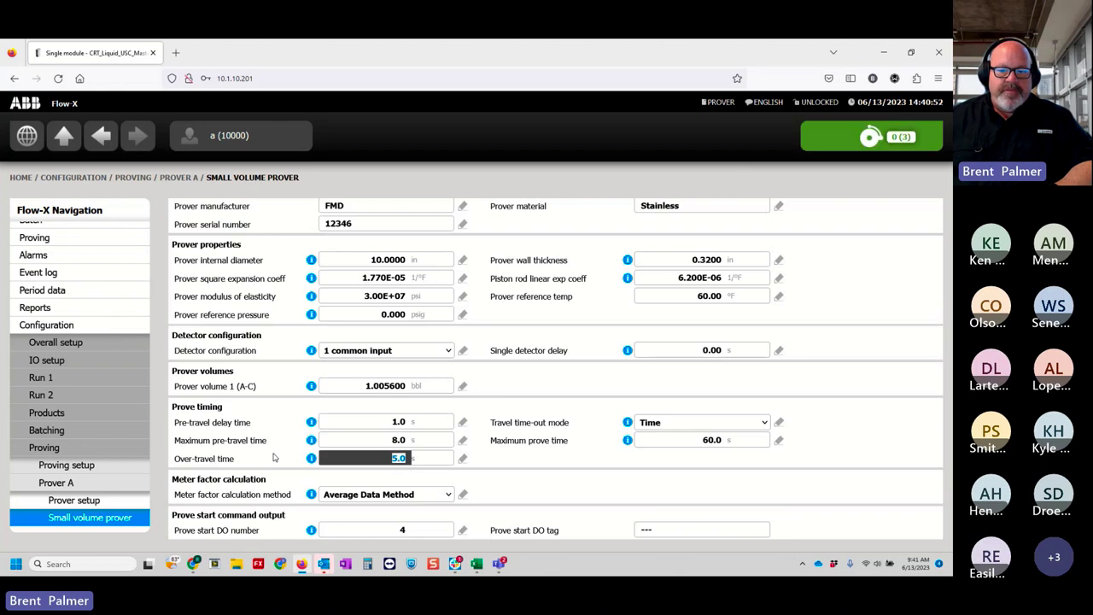
click(270, 459)
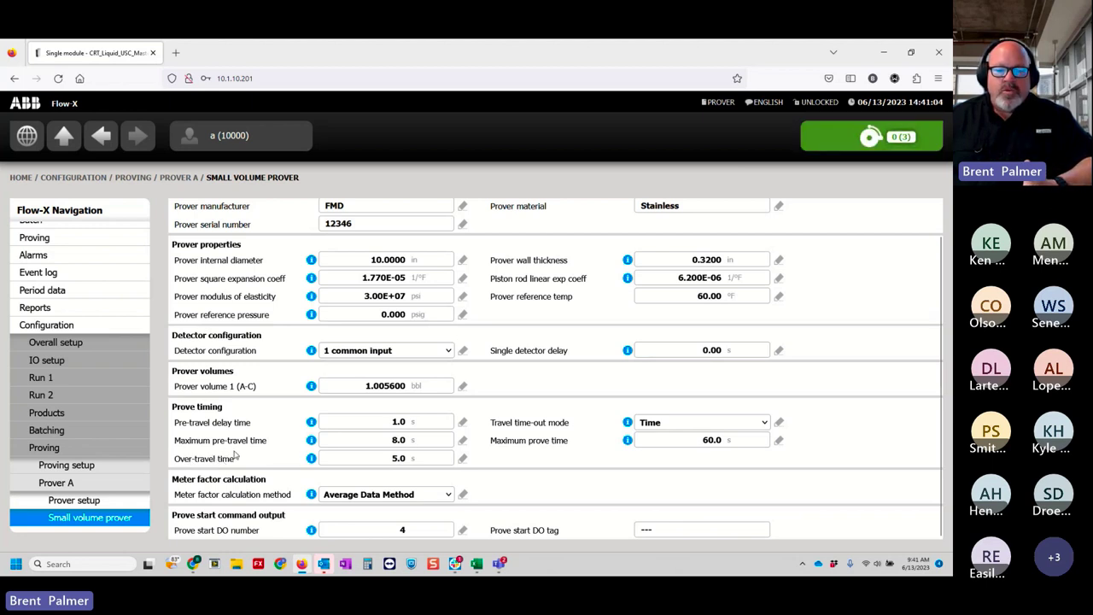
click(379, 458)
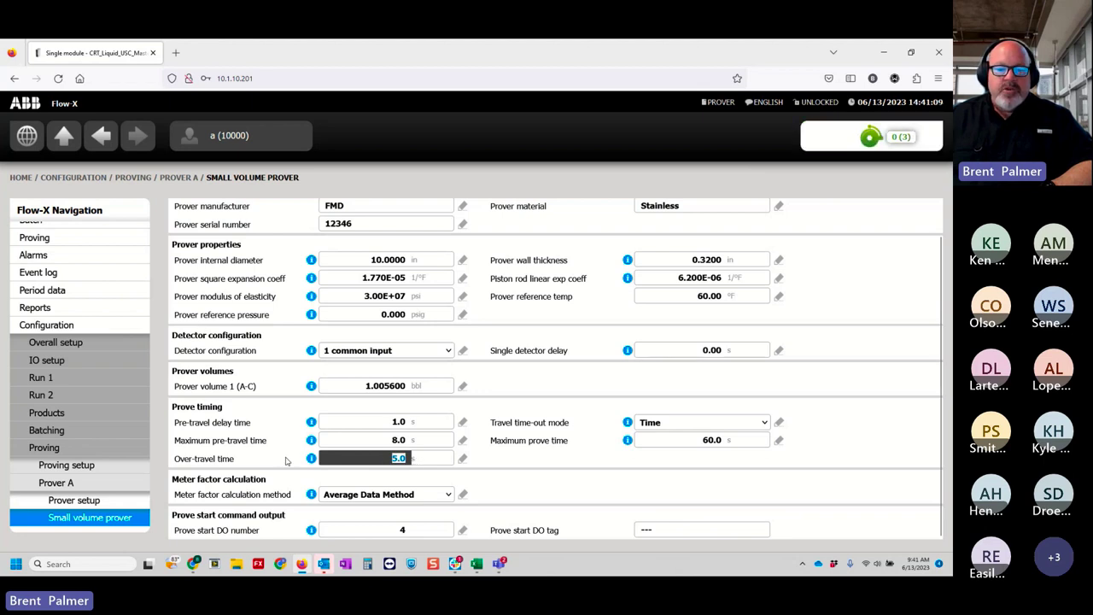
click(286, 461)
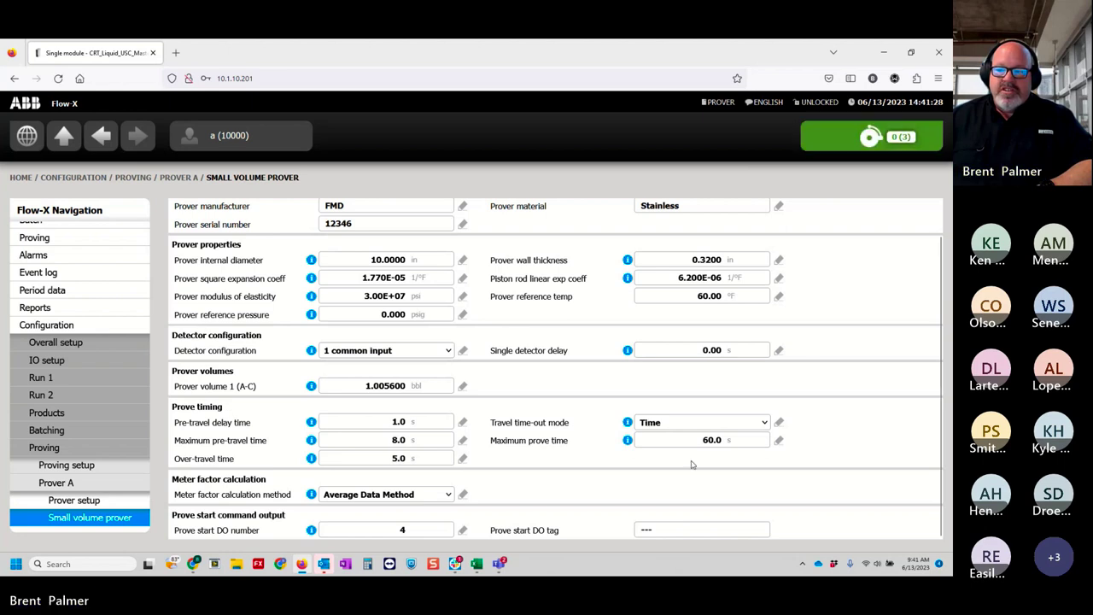
click(385, 438)
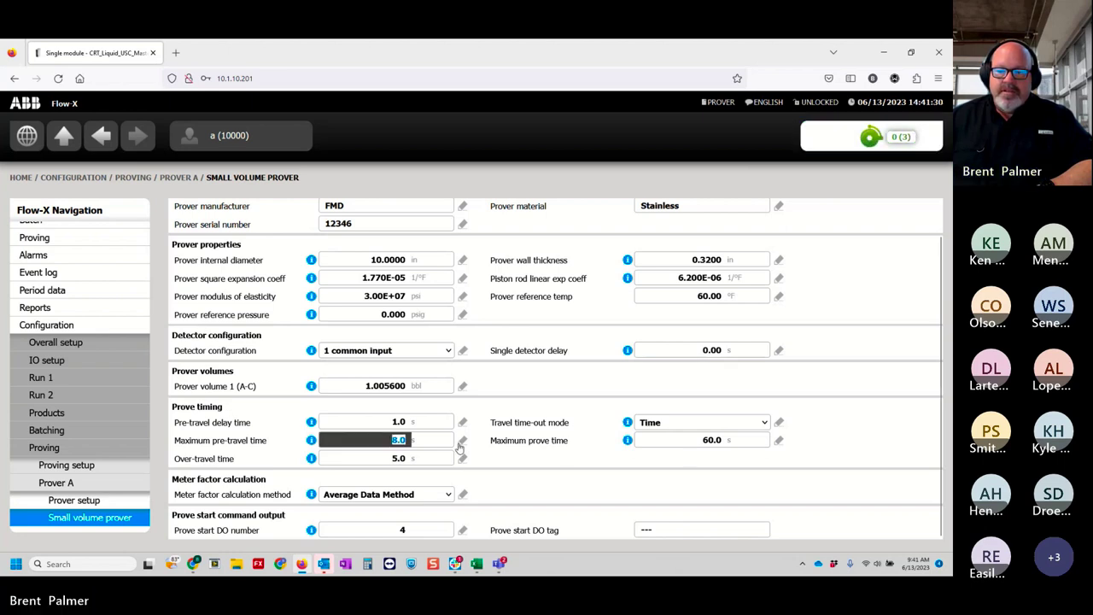
click(374, 442)
drag(381, 443, 421, 444)
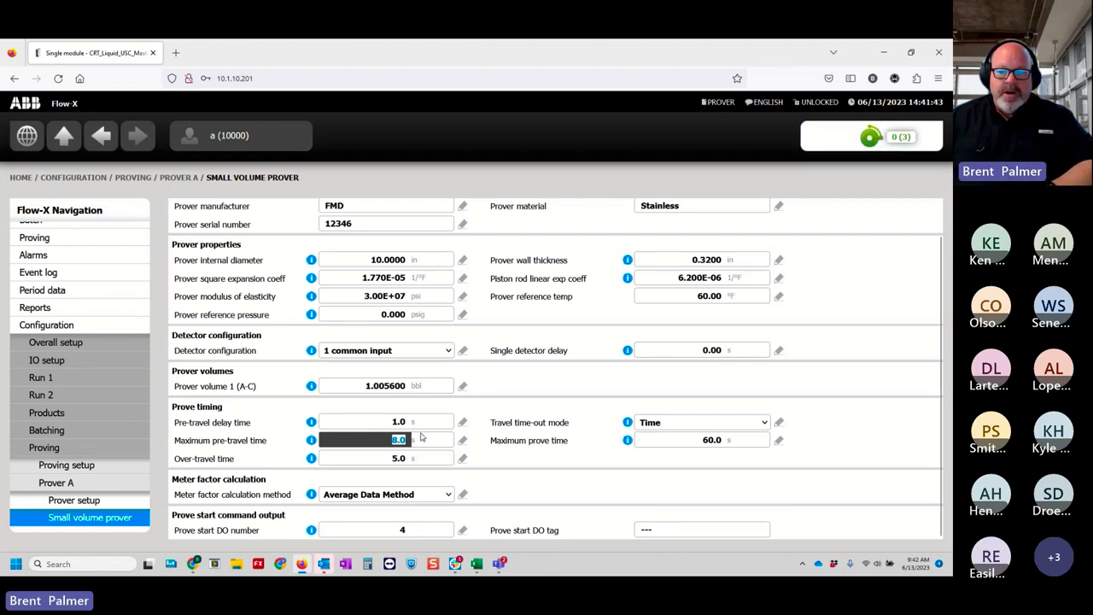
click(705, 440)
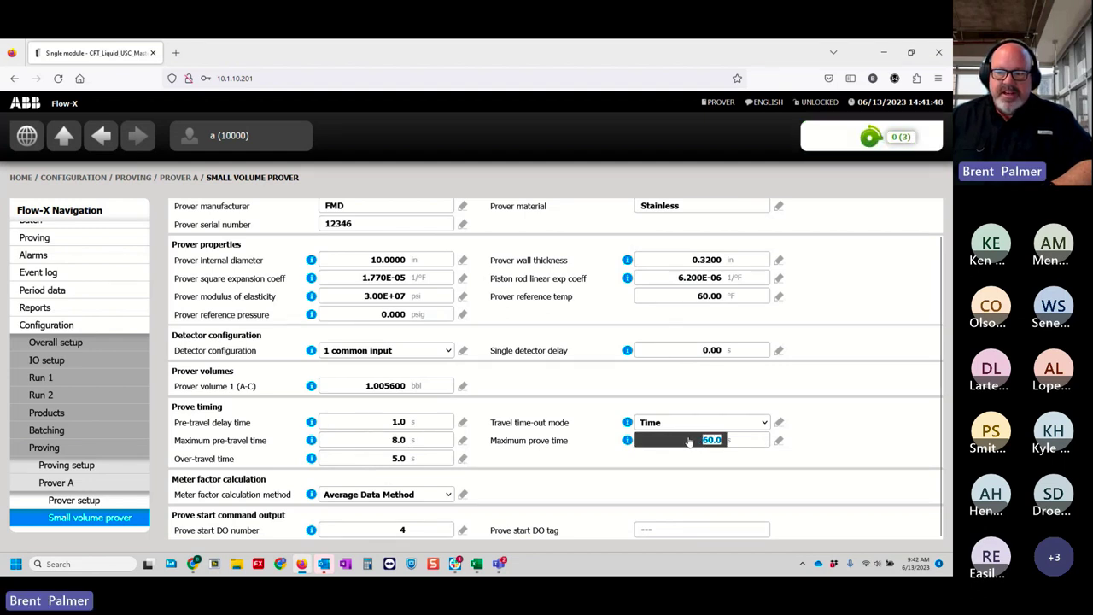
drag(485, 445, 572, 447)
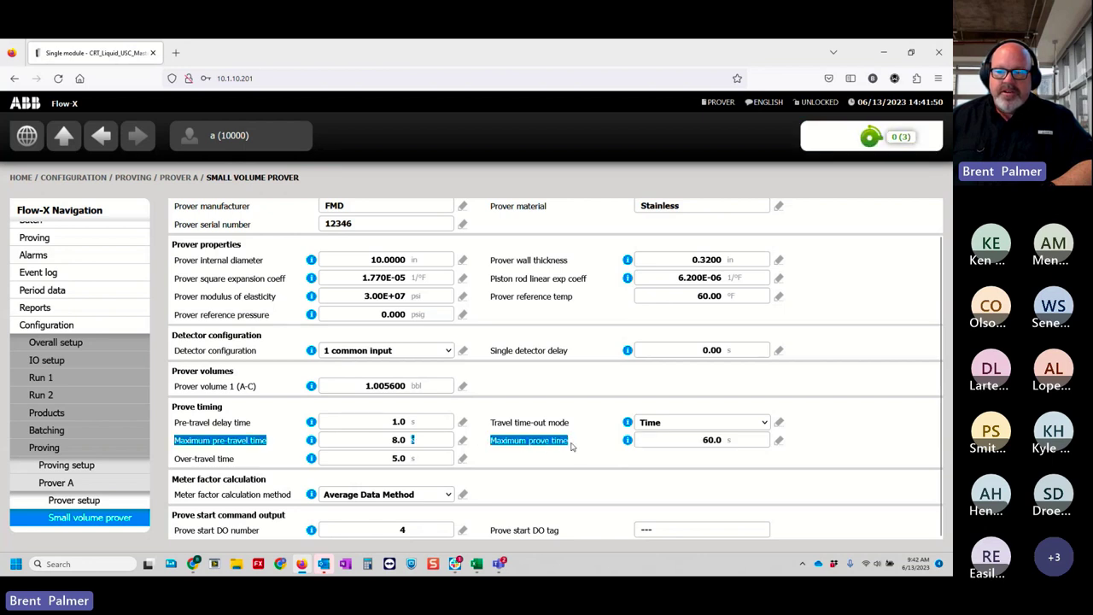
click(572, 446)
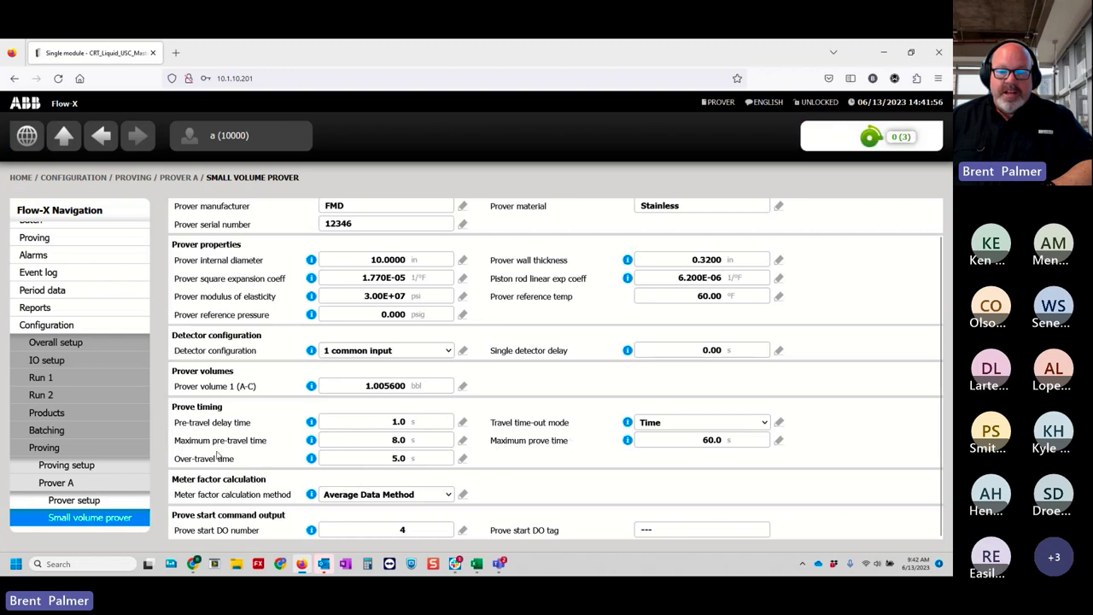
drag(174, 443, 271, 442)
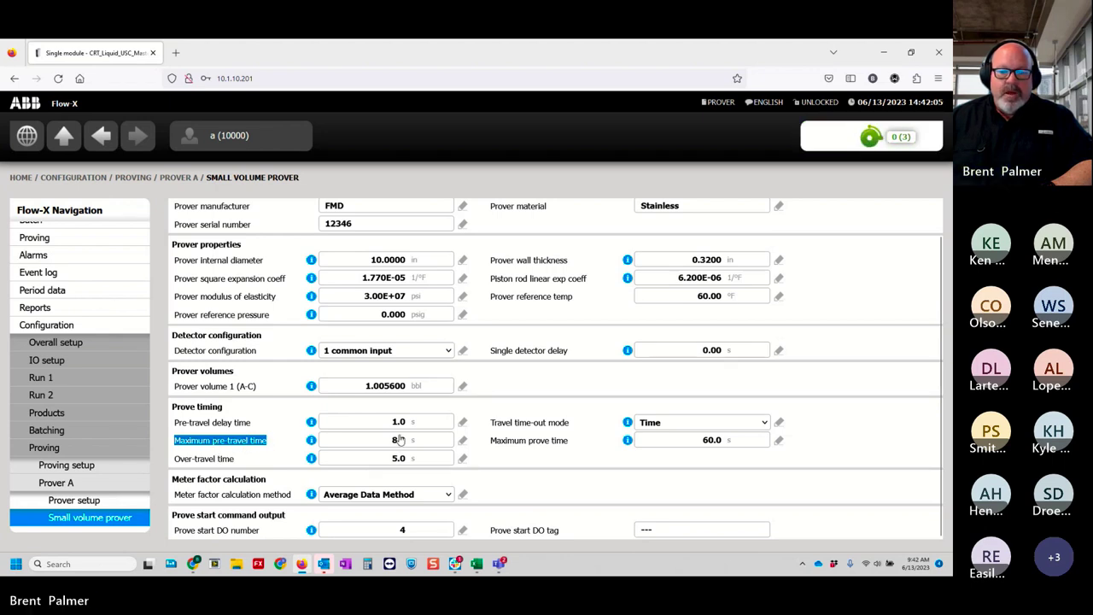
click(269, 453)
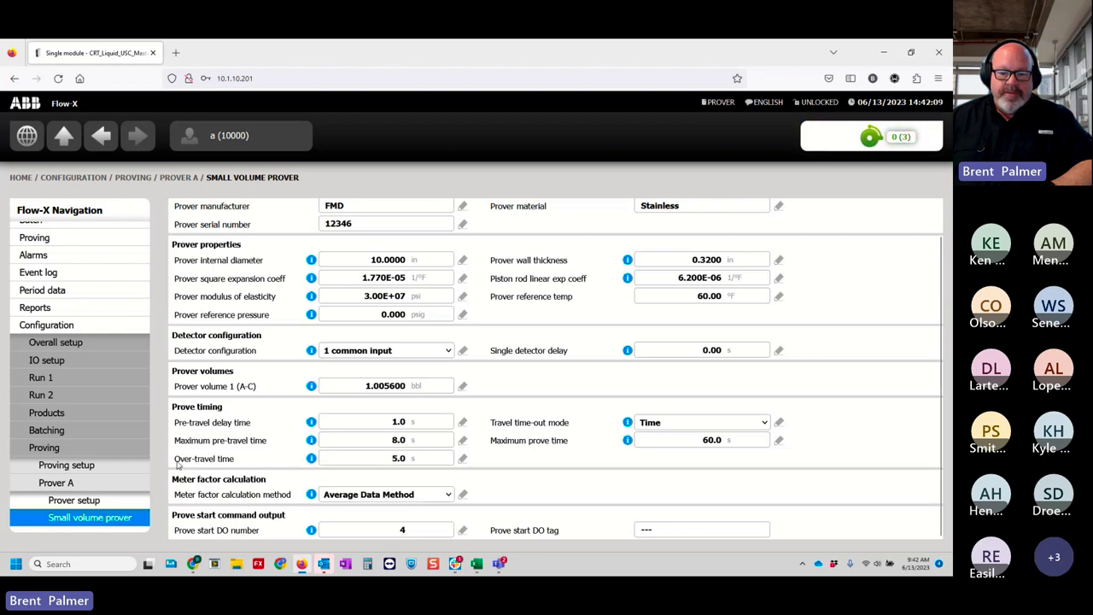
Step: Re-examine the over-travel time setting and the prove timing section as a whole
drag(176, 464, 237, 467)
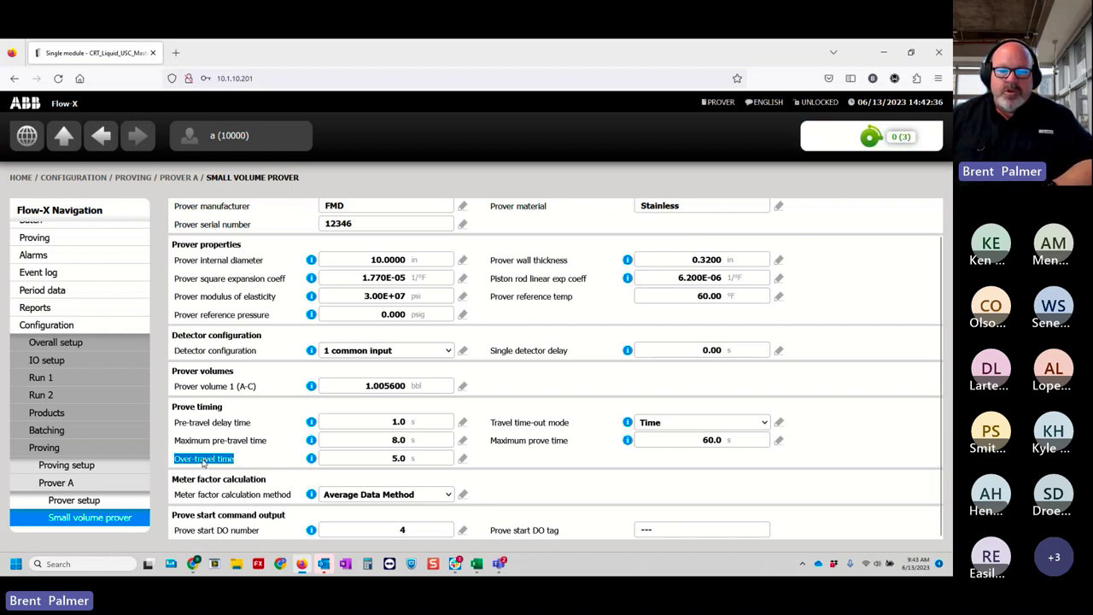
click(361, 465)
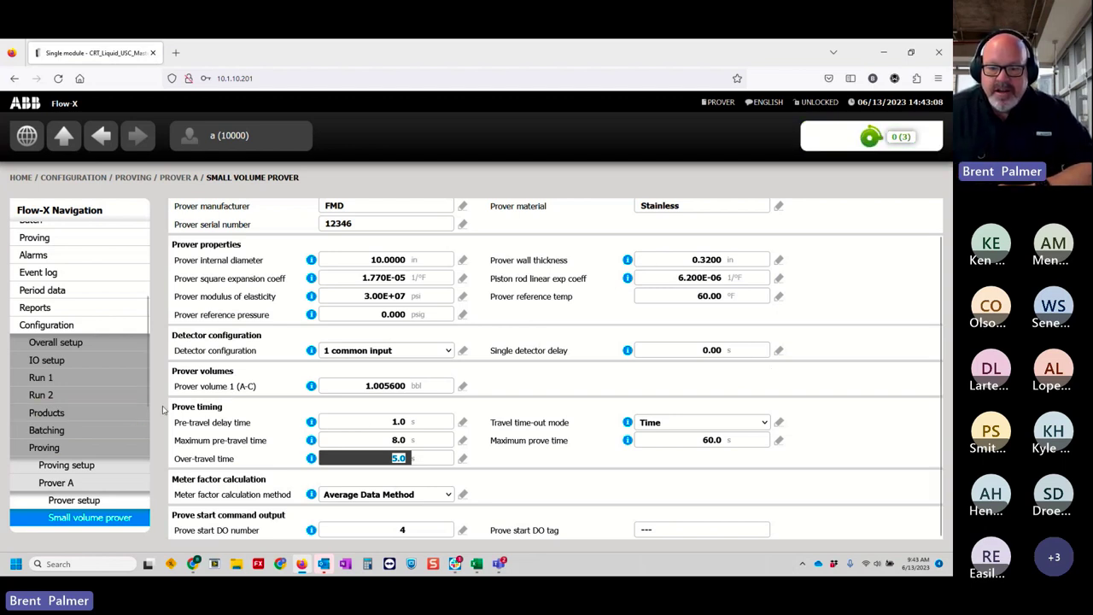
shift+click(198, 413)
click(212, 404)
drag(224, 410, 173, 409)
click(175, 409)
triple_click(193, 414)
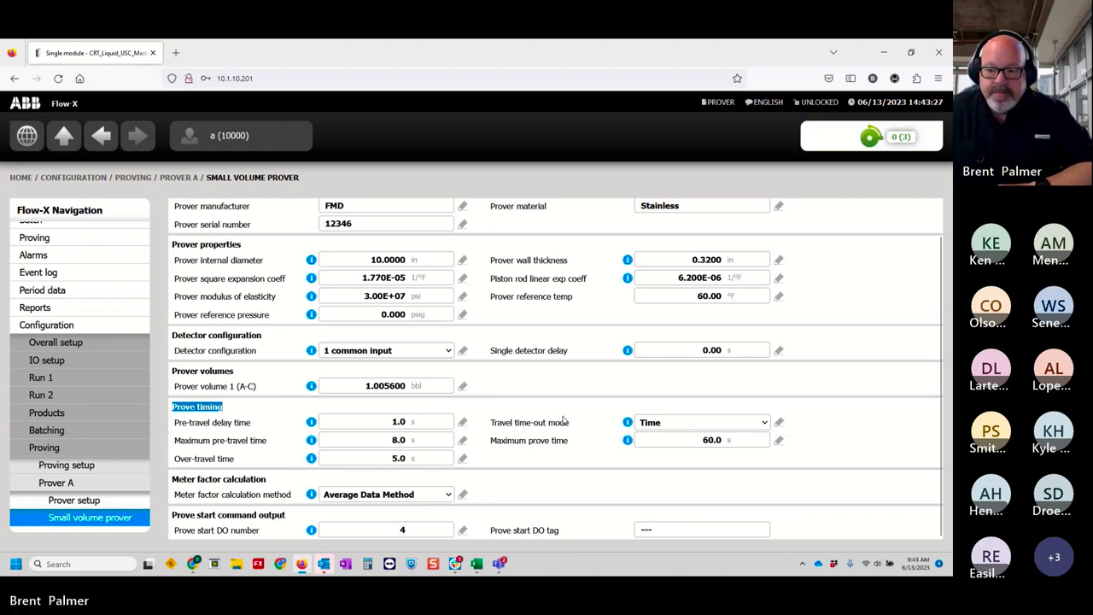
Step: Check the meter factor calculation method options and keep Average Data Method selected
click(278, 481)
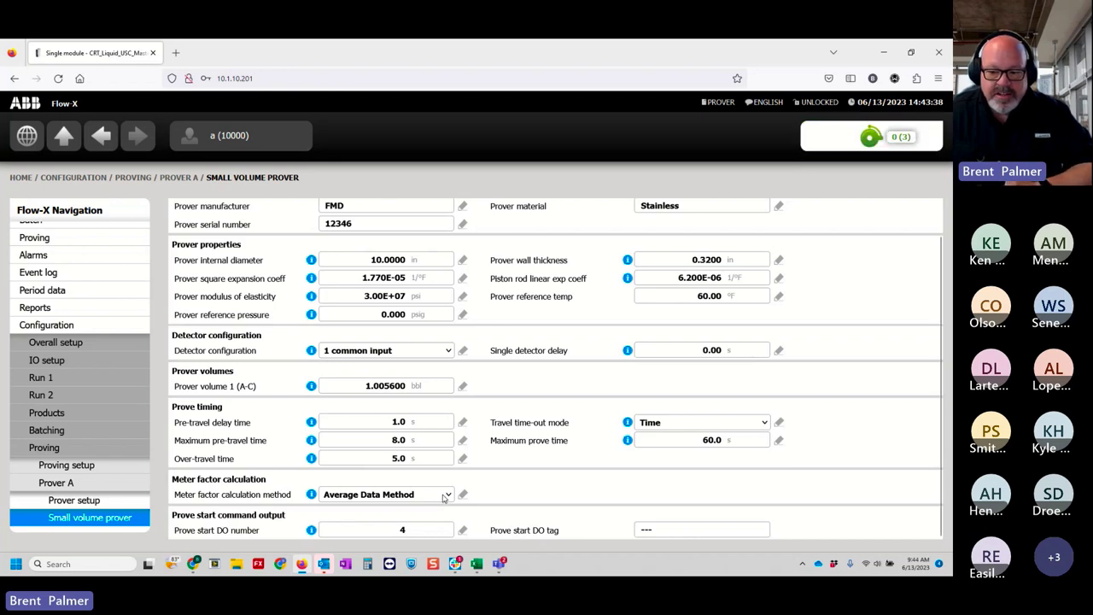
click(444, 495)
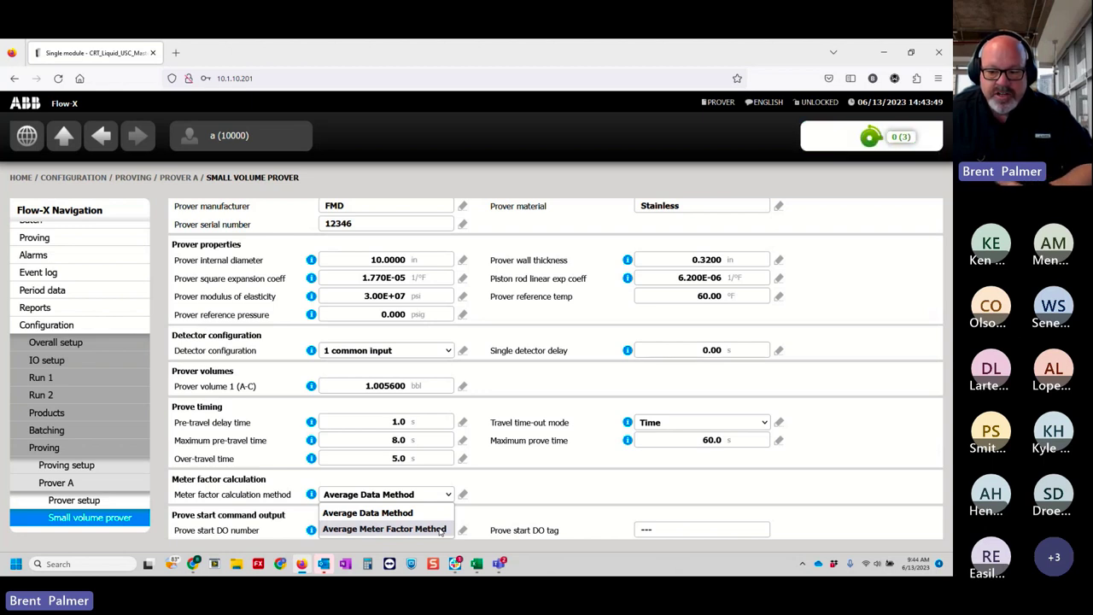
click(367, 513)
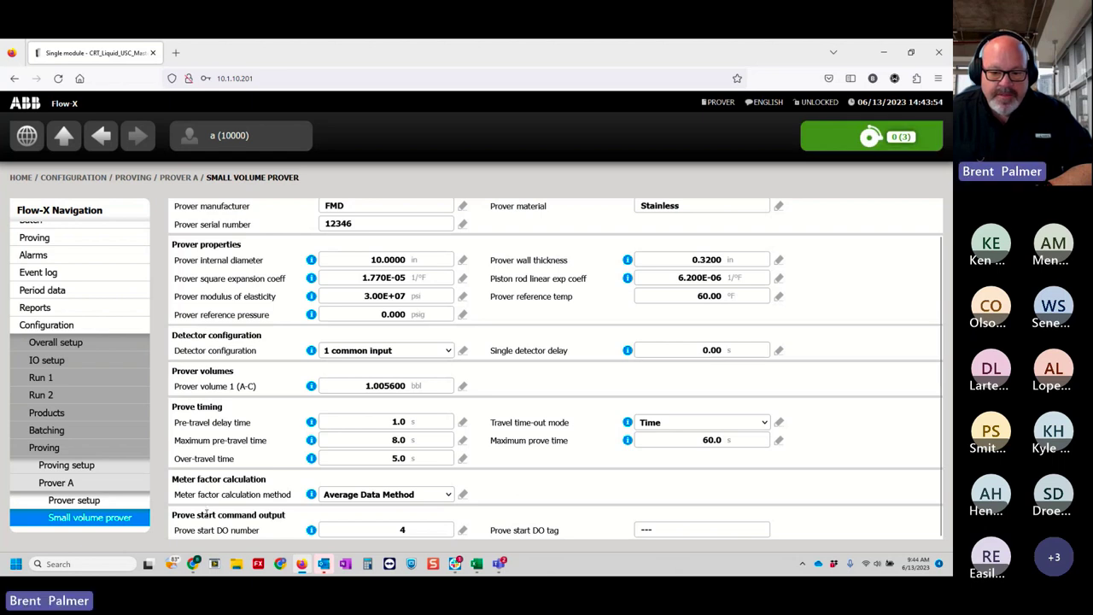
Step: Set the prove start DO number to 3 for the prove start command output and check its DO tag
drag(172, 512, 258, 528)
click(398, 533)
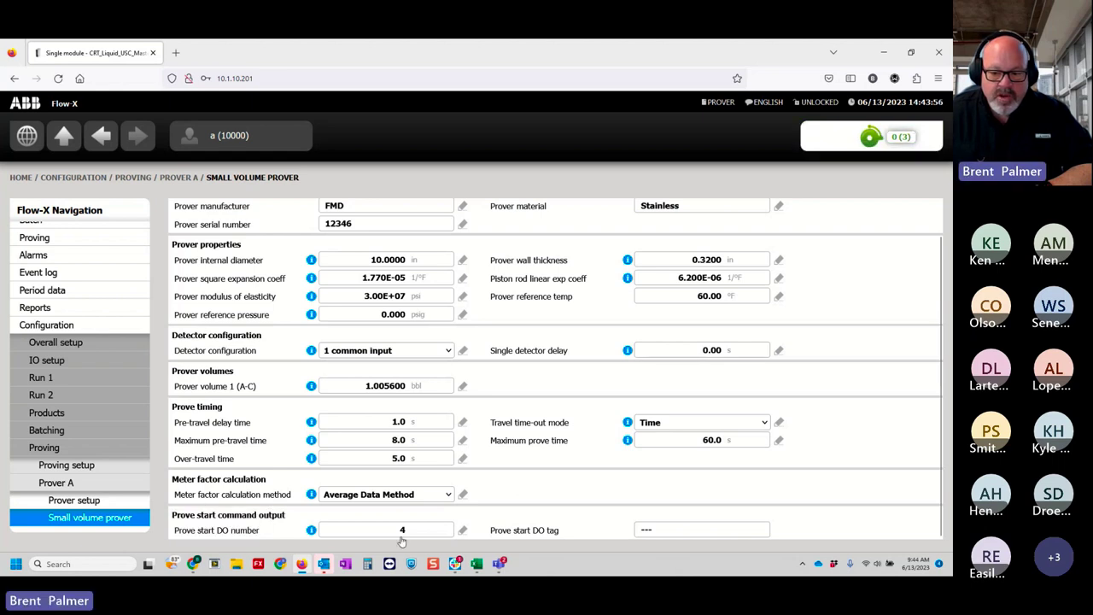
text(3)
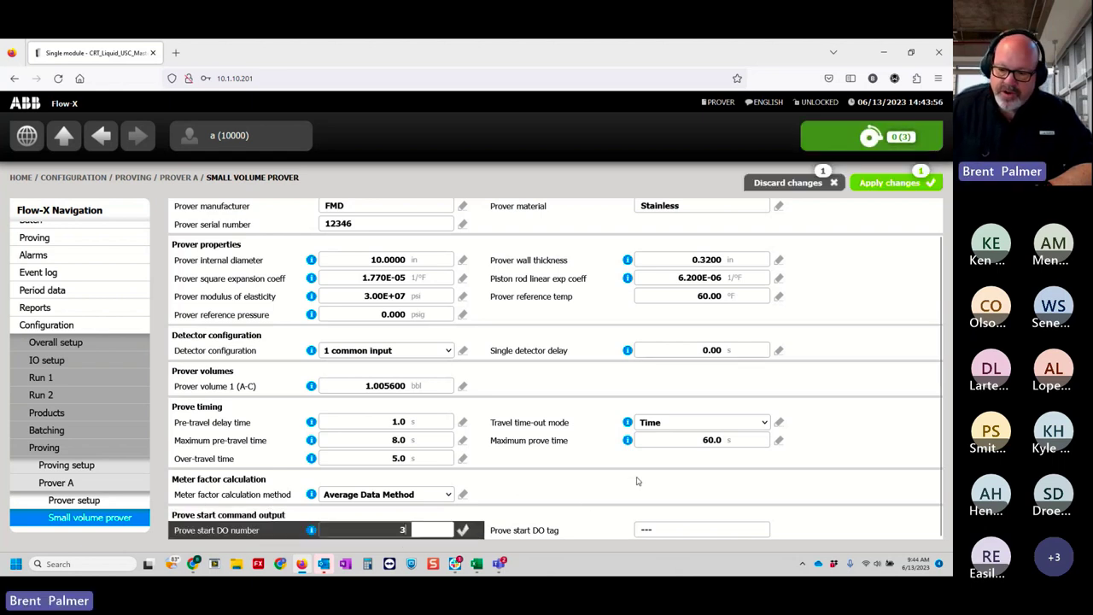
key(Return)
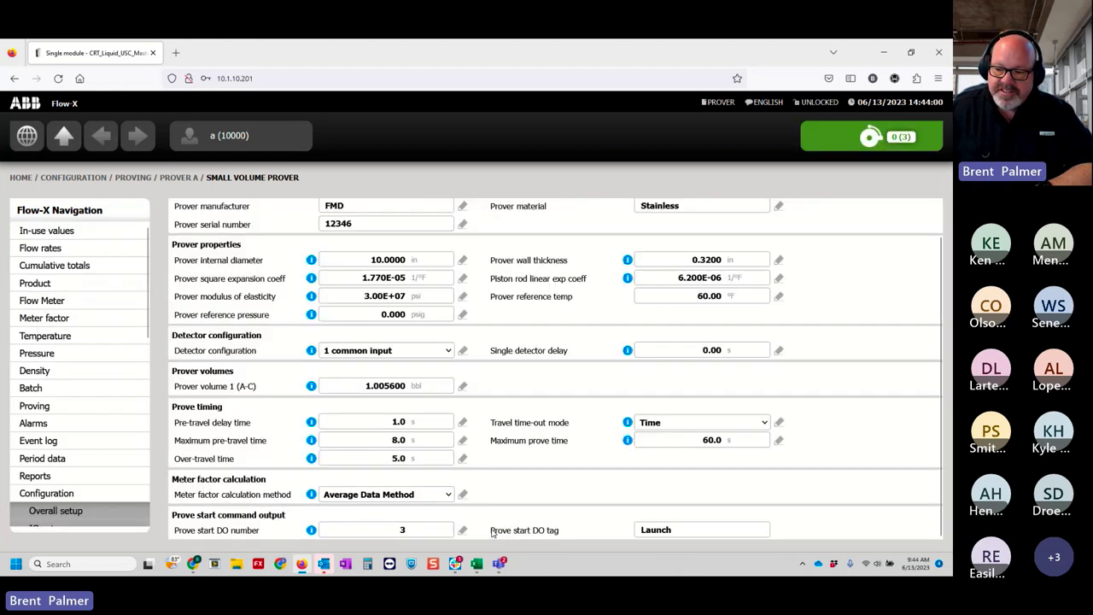
drag(491, 530, 541, 536)
click(679, 535)
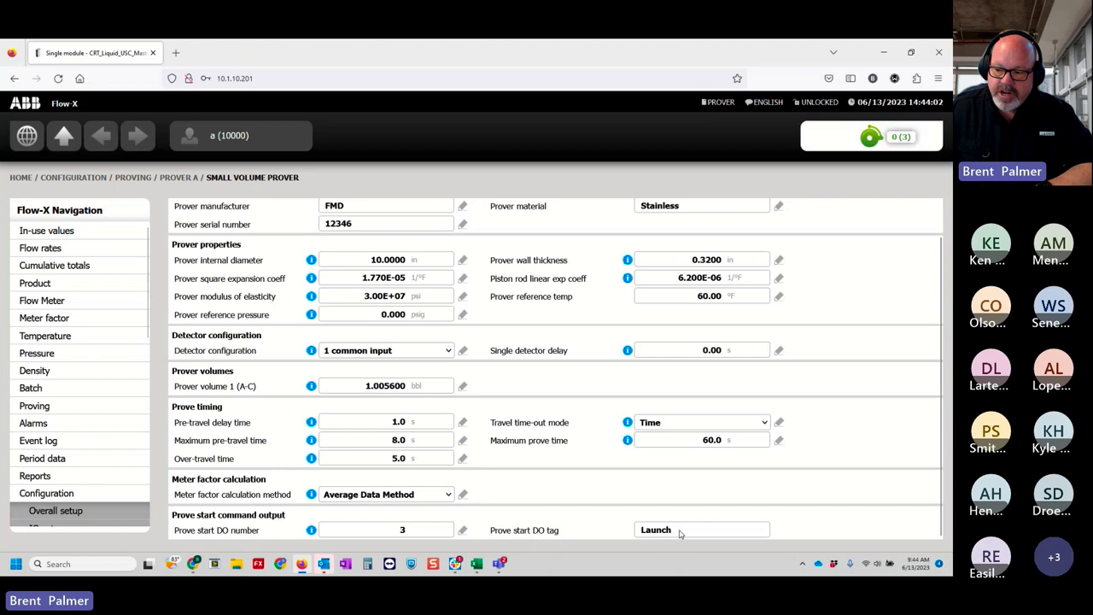
drag(679, 534, 626, 533)
double_click(562, 536)
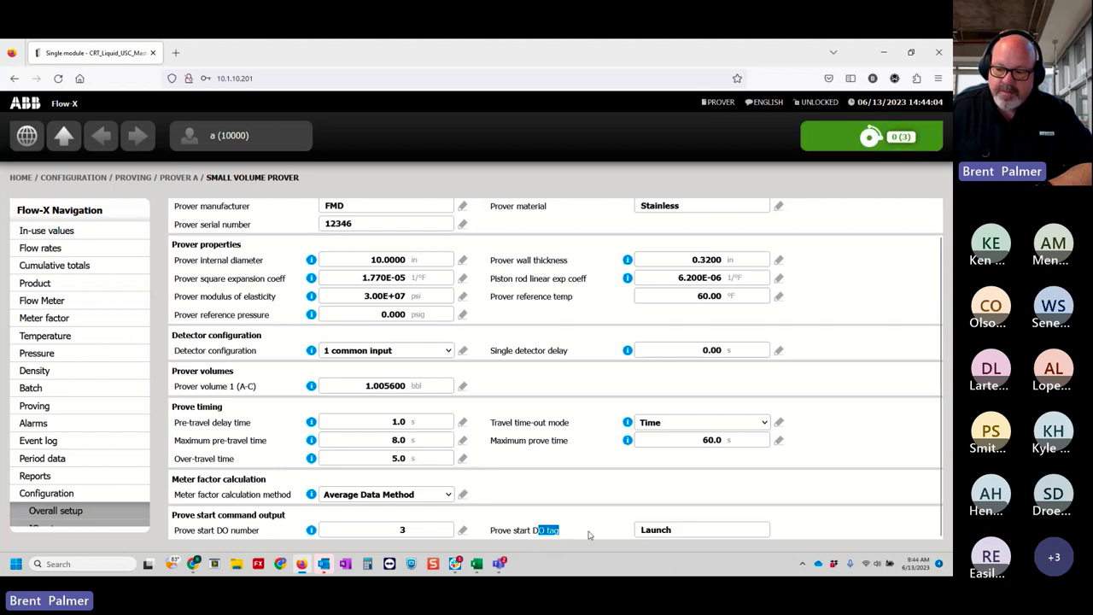
click(675, 530)
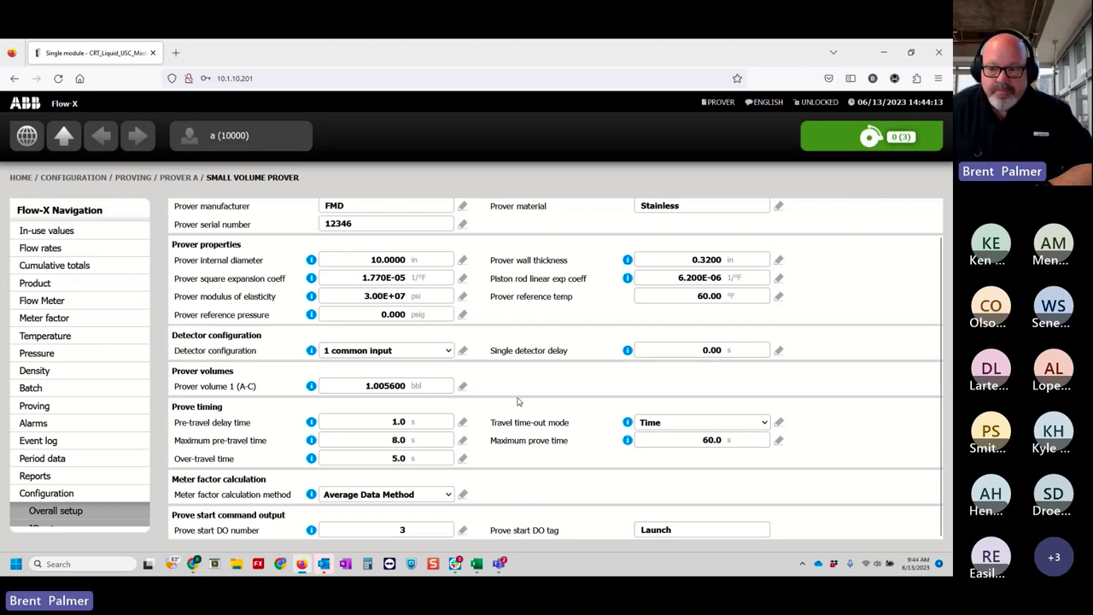
Step: Open Prover A's operational settings and check the maximum number of runs
scroll(122, 367, down, 3)
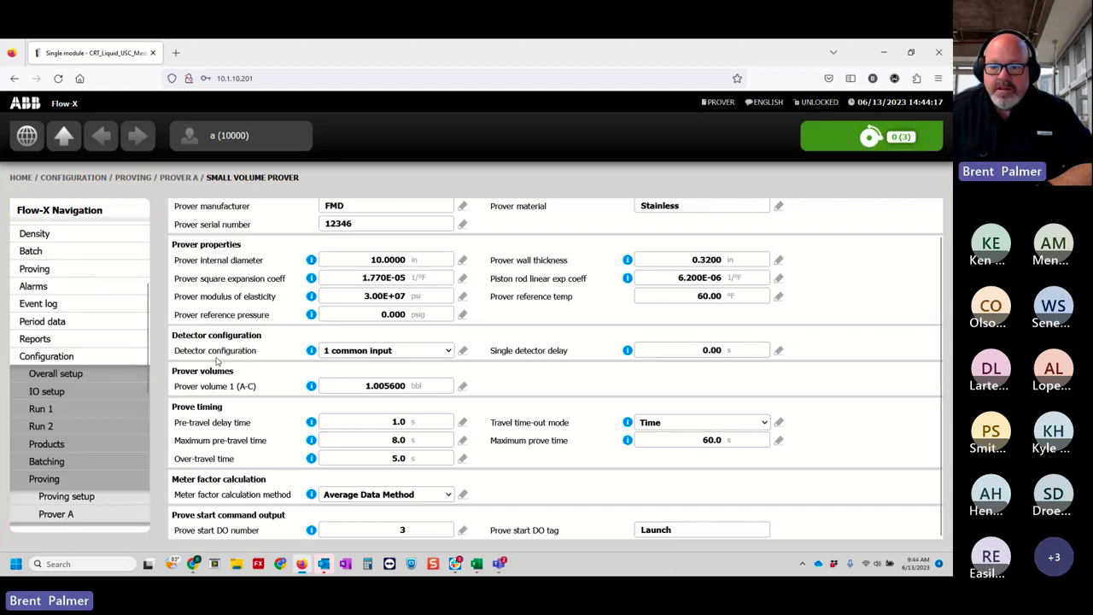
click(60, 136)
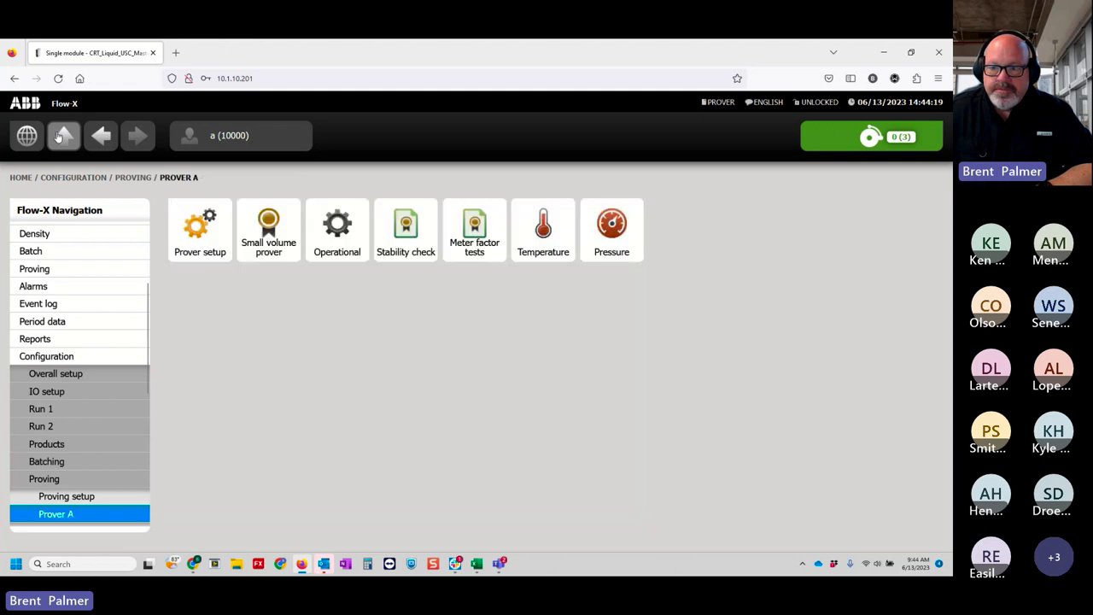
click(358, 248)
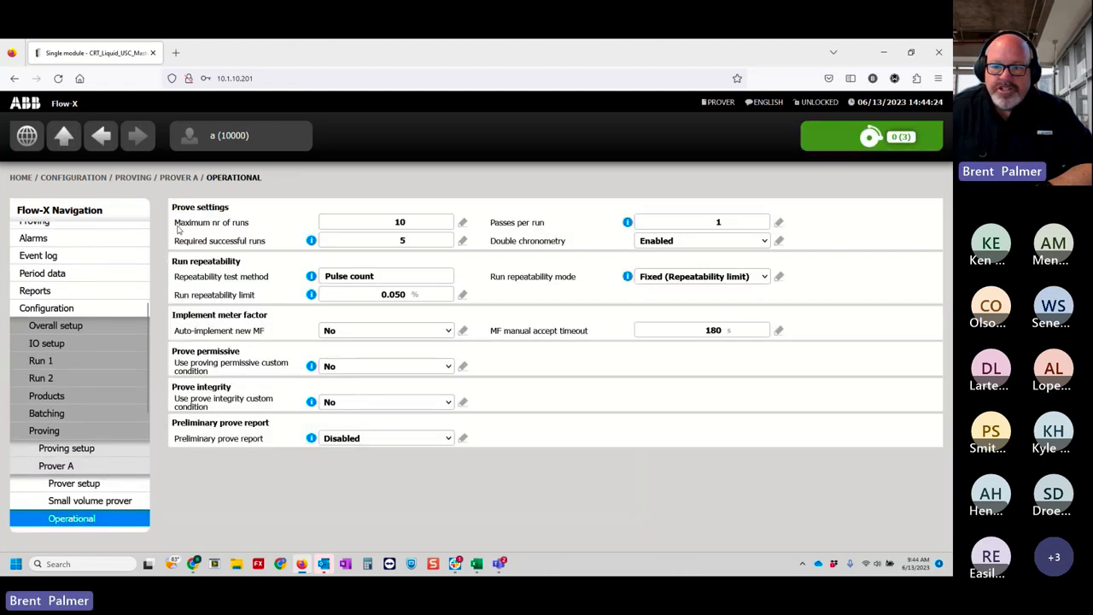
drag(174, 223, 248, 225)
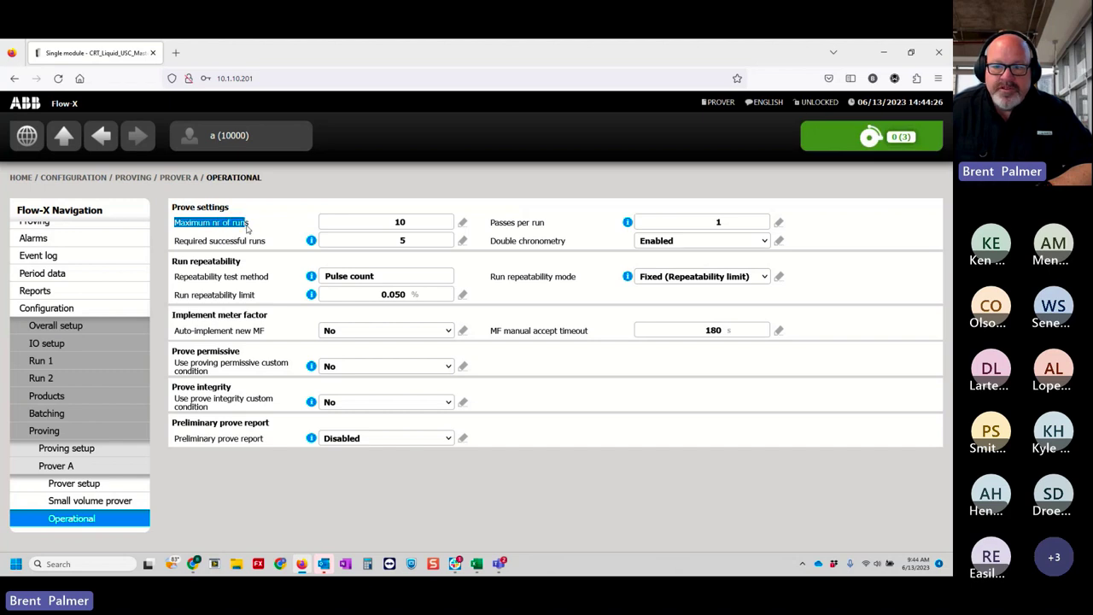
click(253, 226)
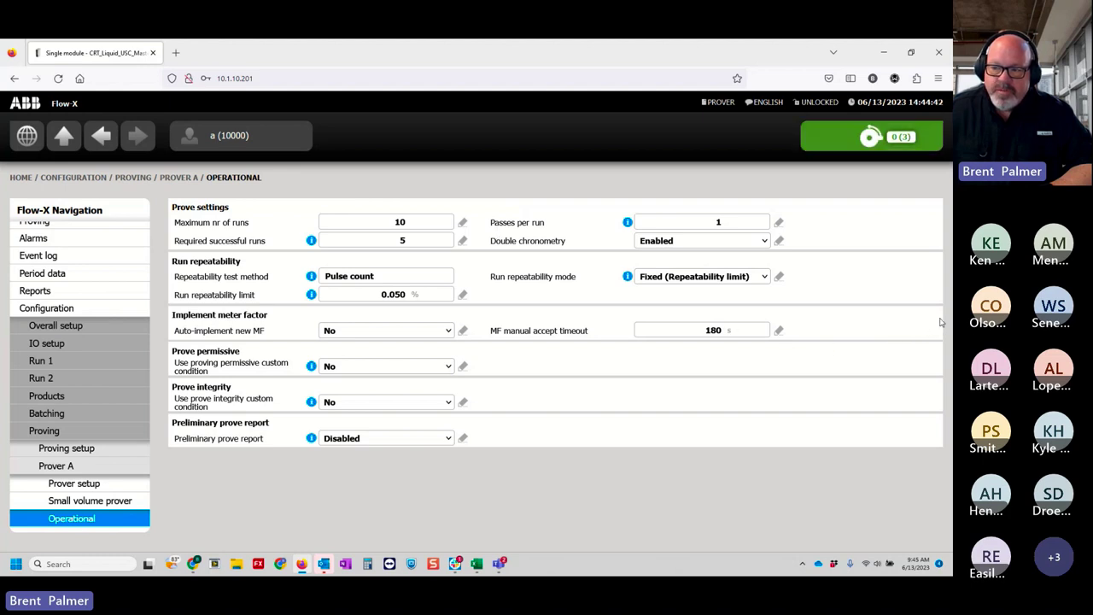
click(713, 226)
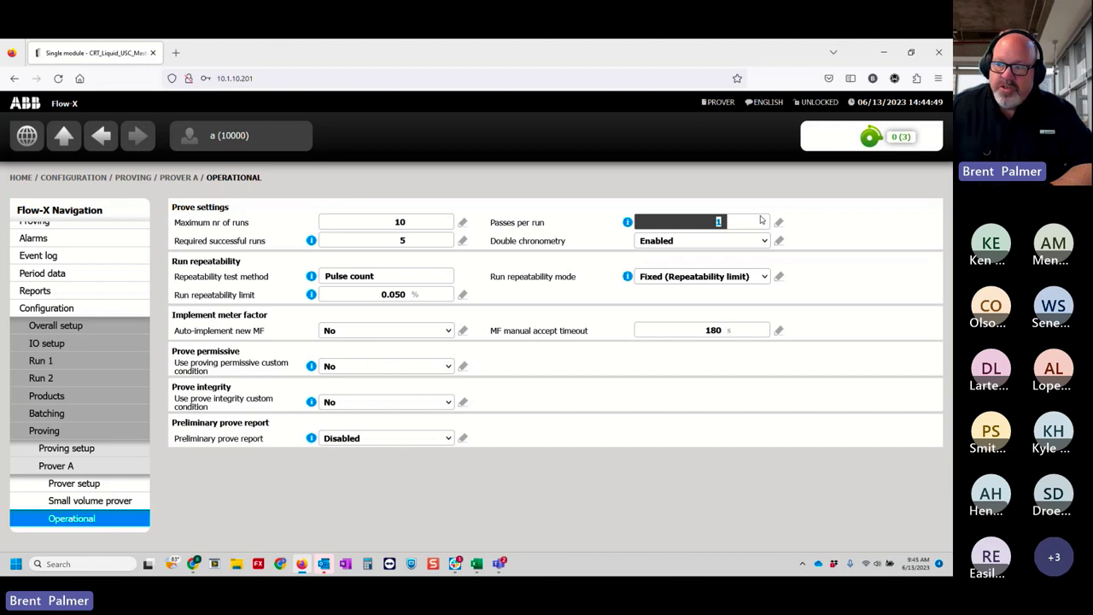
text(5)
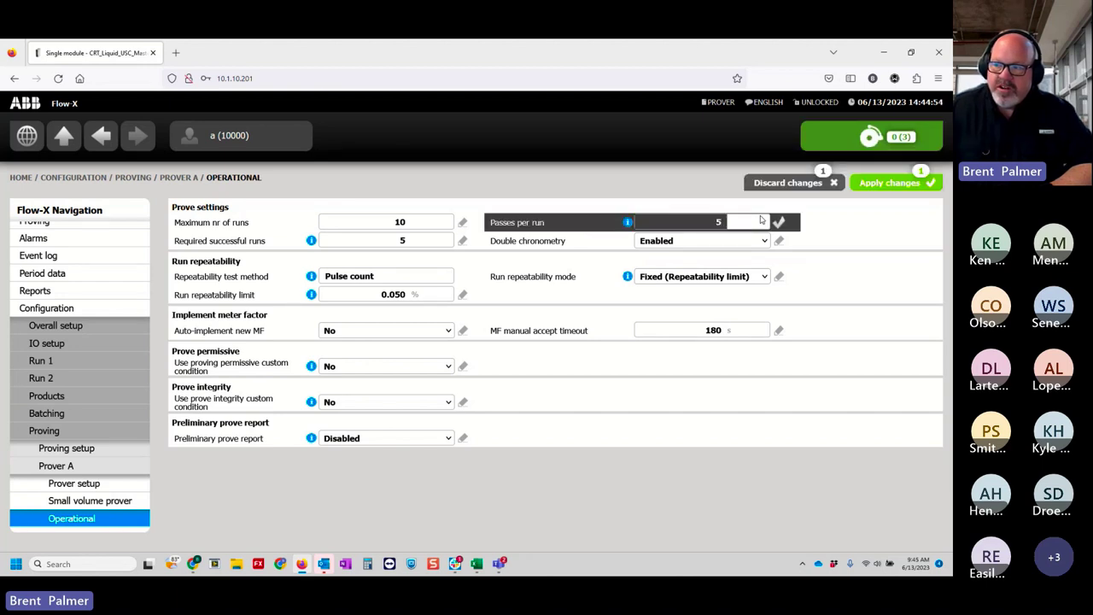
key(Escape)
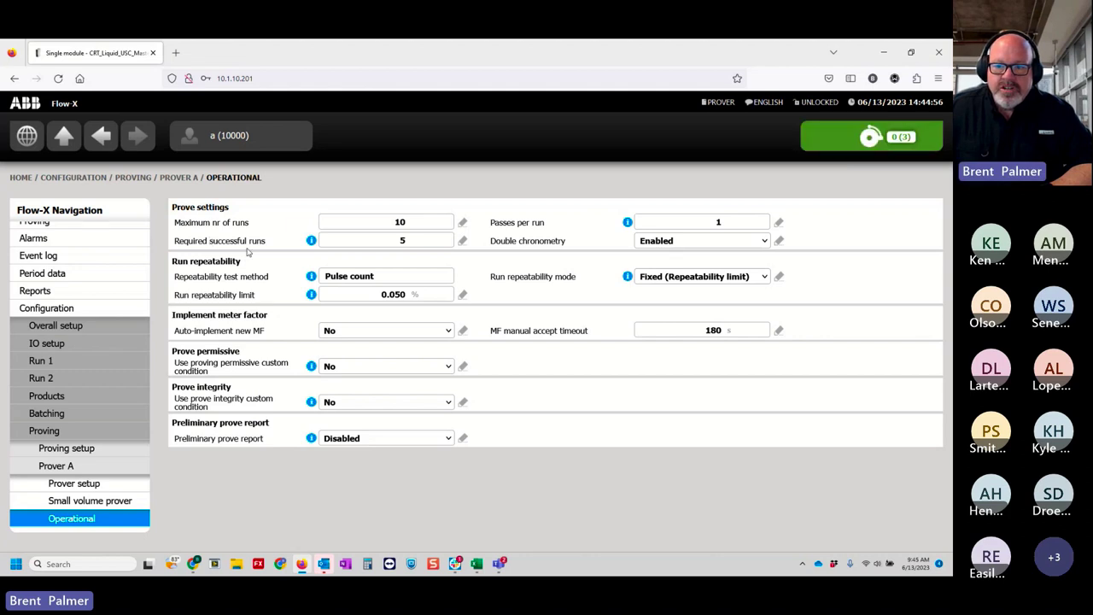
Step: Review the required successful runs, double chronometry and repeatability test method in Prover A's operational settings
double_click(402, 241)
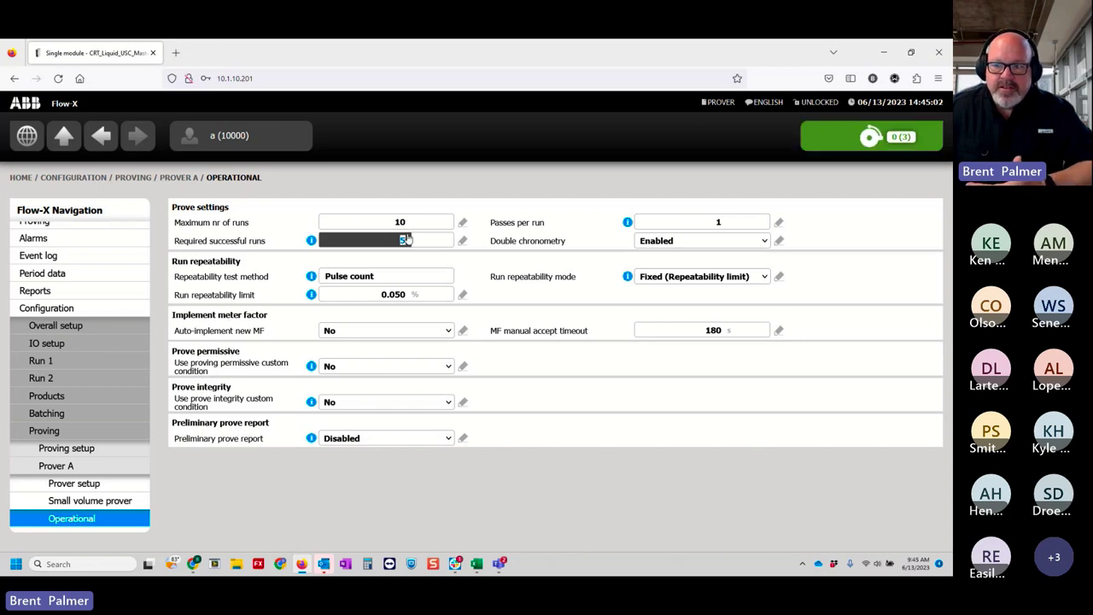
click(467, 275)
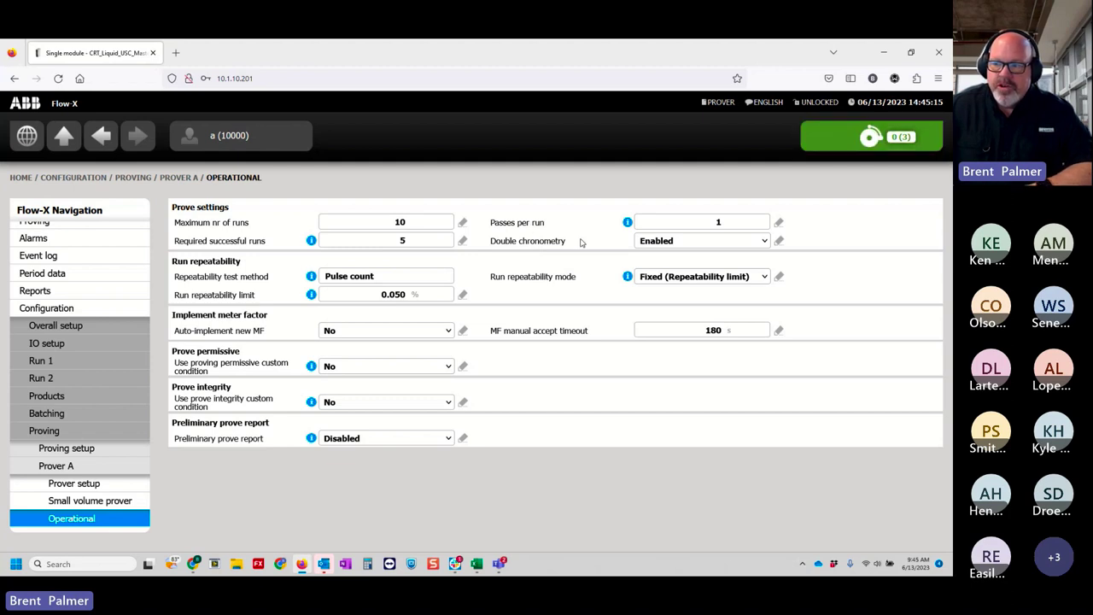
click(669, 242)
click(669, 244)
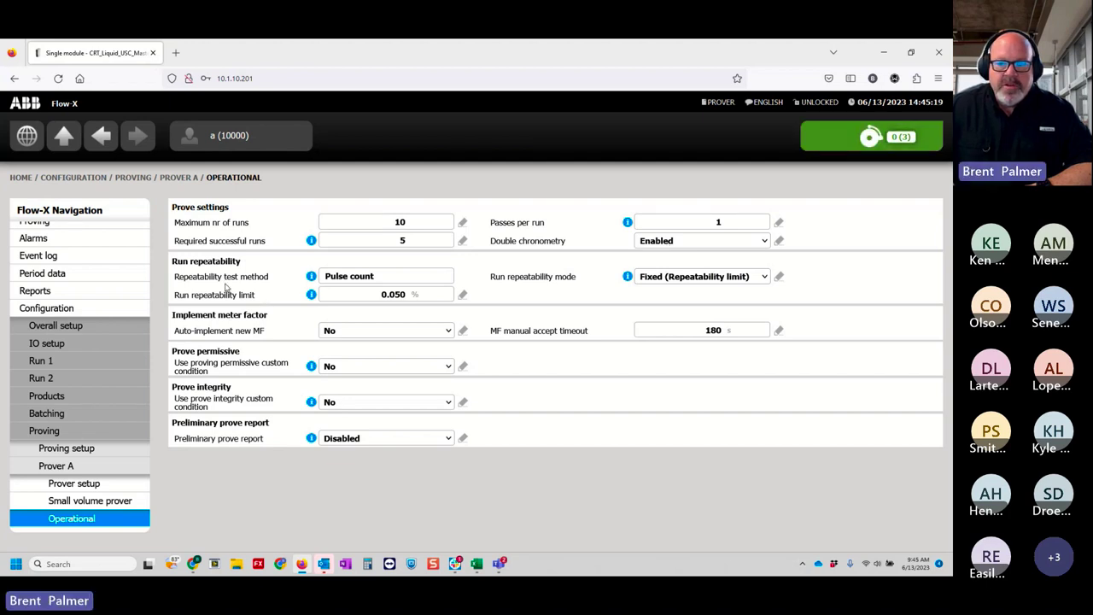
drag(383, 282, 320, 282)
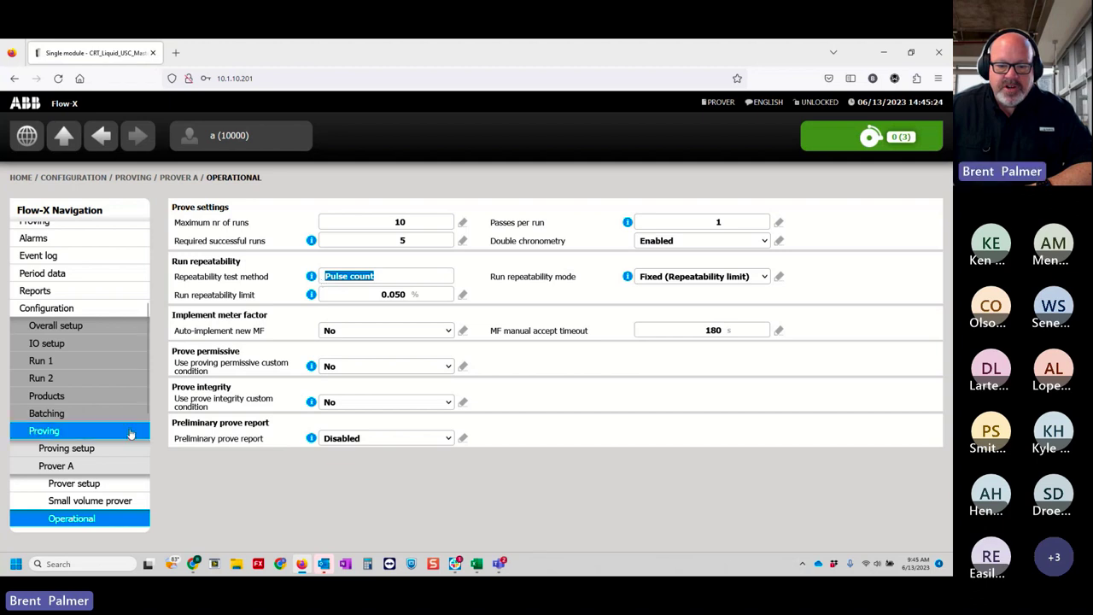
Step: Set Prover A's meter factor calculation method to Average Meter Factor Method in the small volume prover settings
click(117, 504)
scroll(184, 509, down, 2)
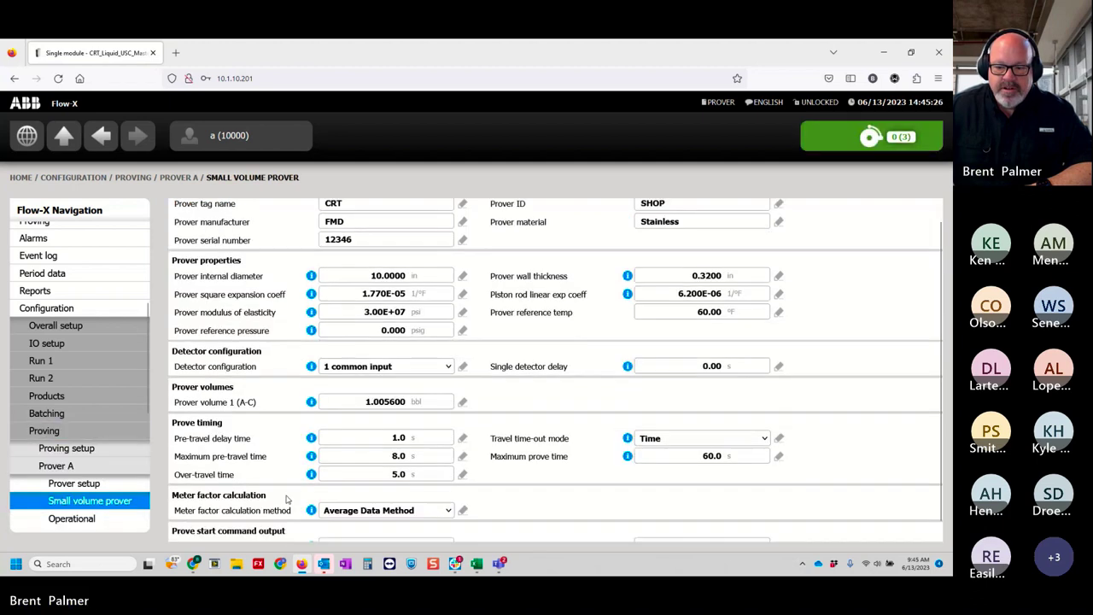
drag(195, 512, 395, 506)
click(385, 494)
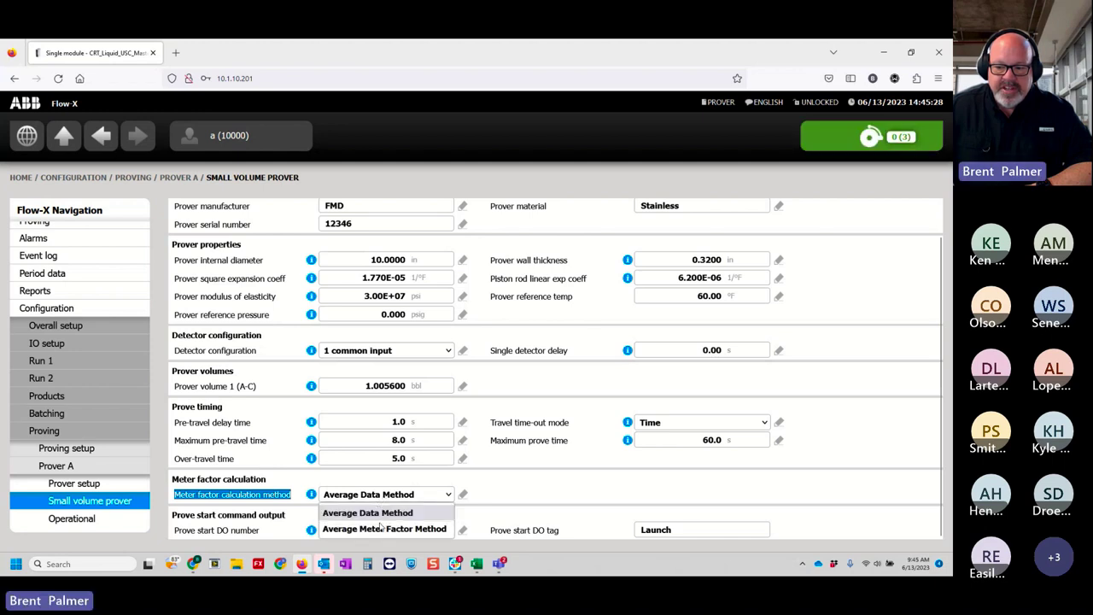
click(402, 527)
click(464, 495)
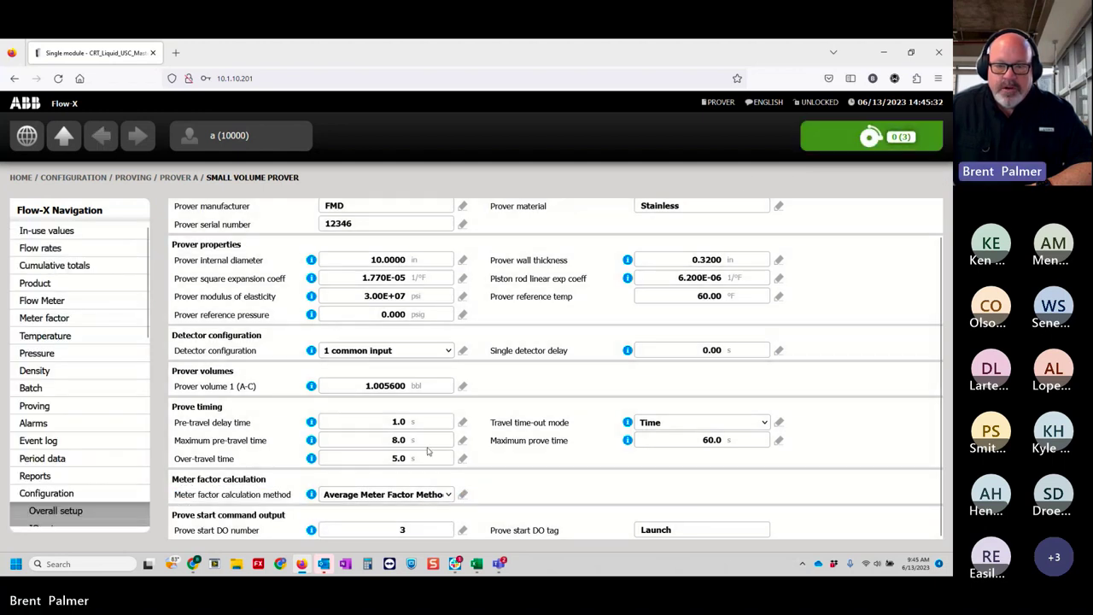
Step: Open Prover A's operational settings and check the repeatability test method
click(65, 139)
click(352, 250)
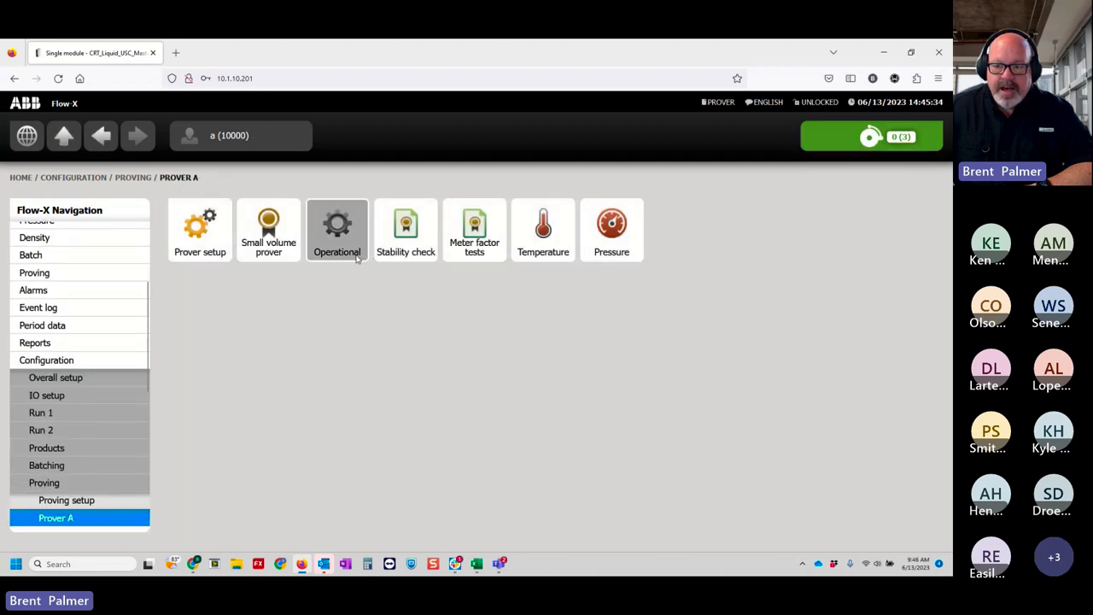
drag(376, 277, 321, 277)
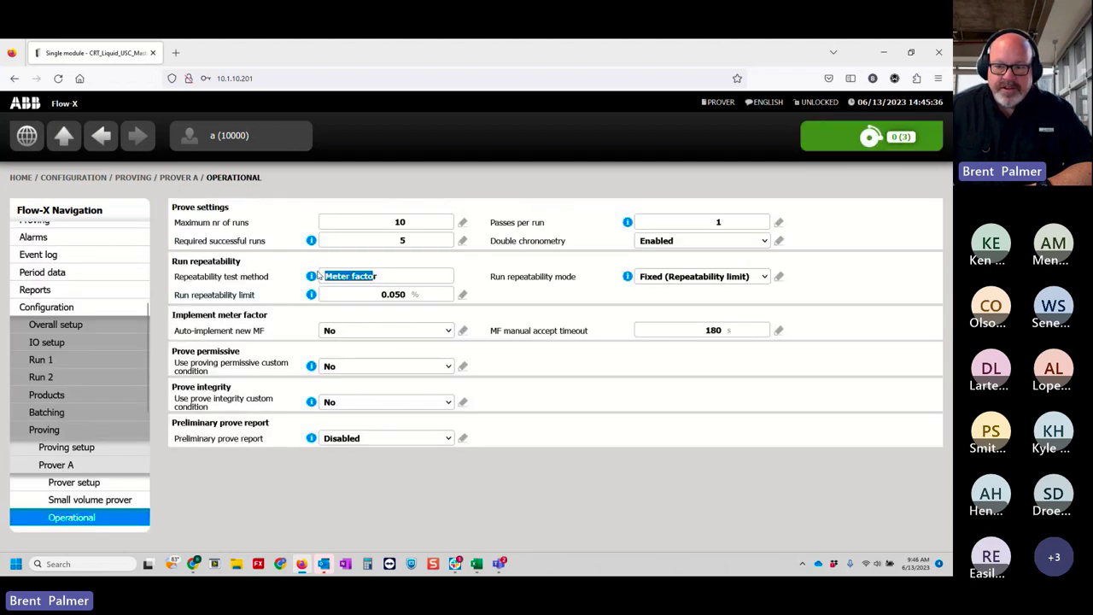
Step: Return to the small volume prover settings and set the meter factor calculation method to Average Data Method
click(102, 135)
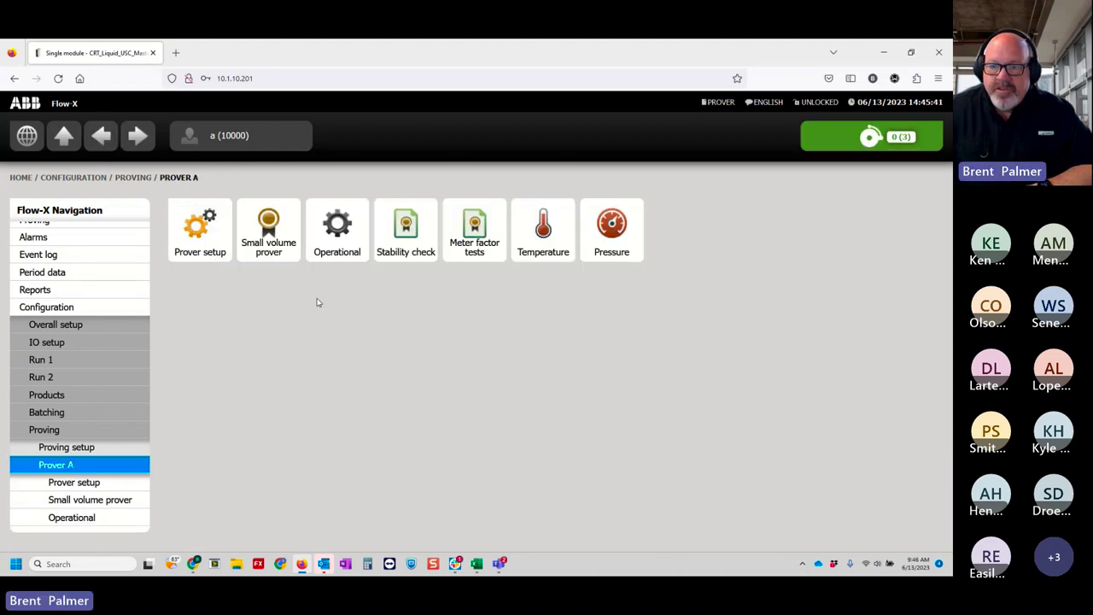
click(268, 228)
scroll(356, 389, down, 1)
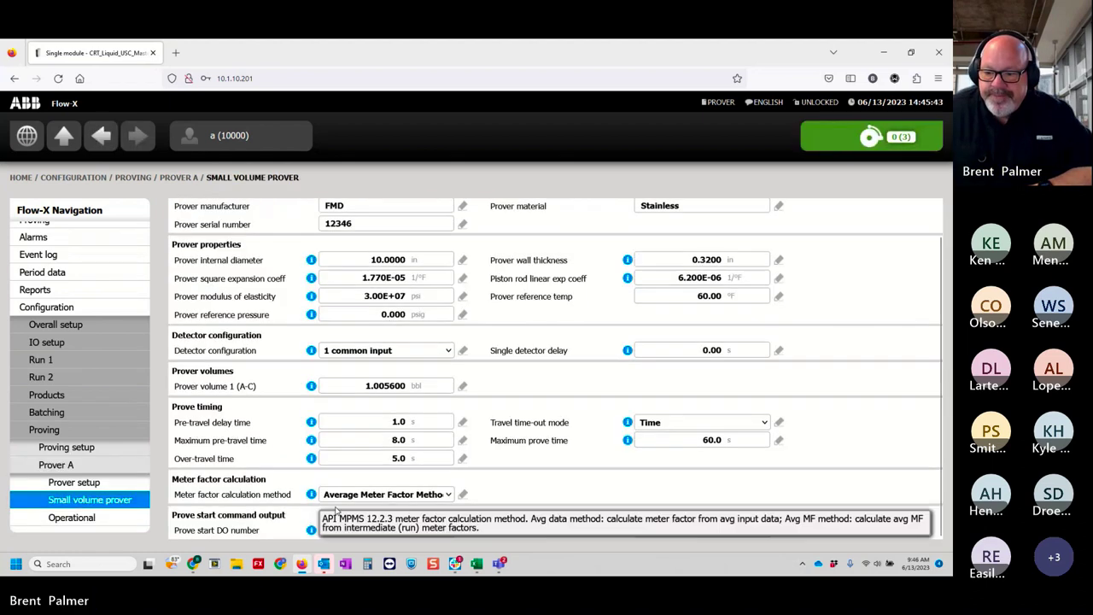
click(385, 495)
click(346, 511)
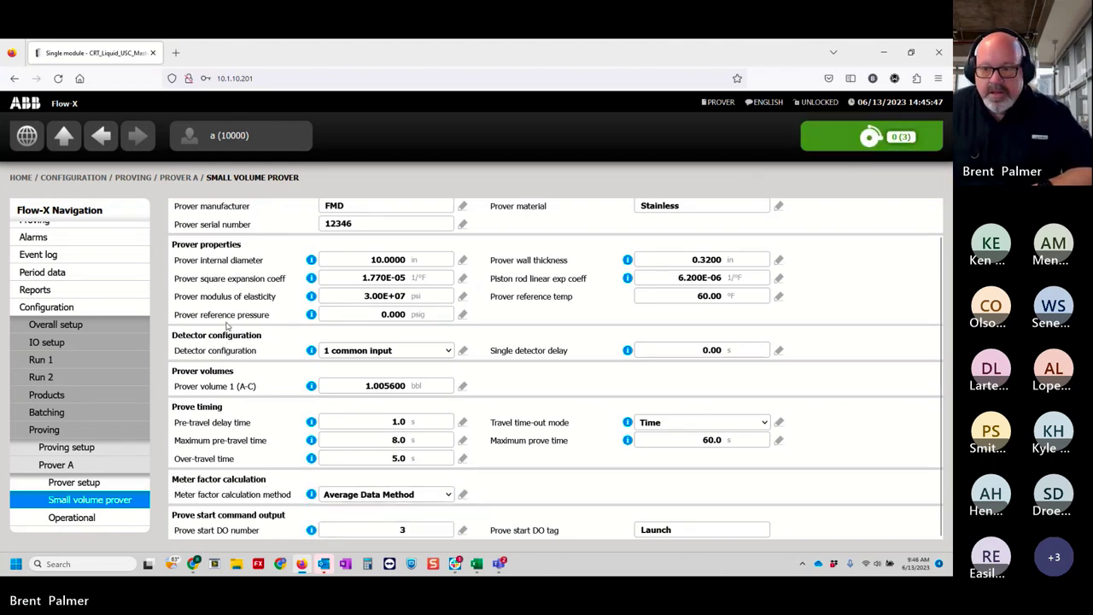
Step: Reopen Prover A's operational settings and review the repeatability test method, run repeatability mode and run repeatability limit
click(65, 138)
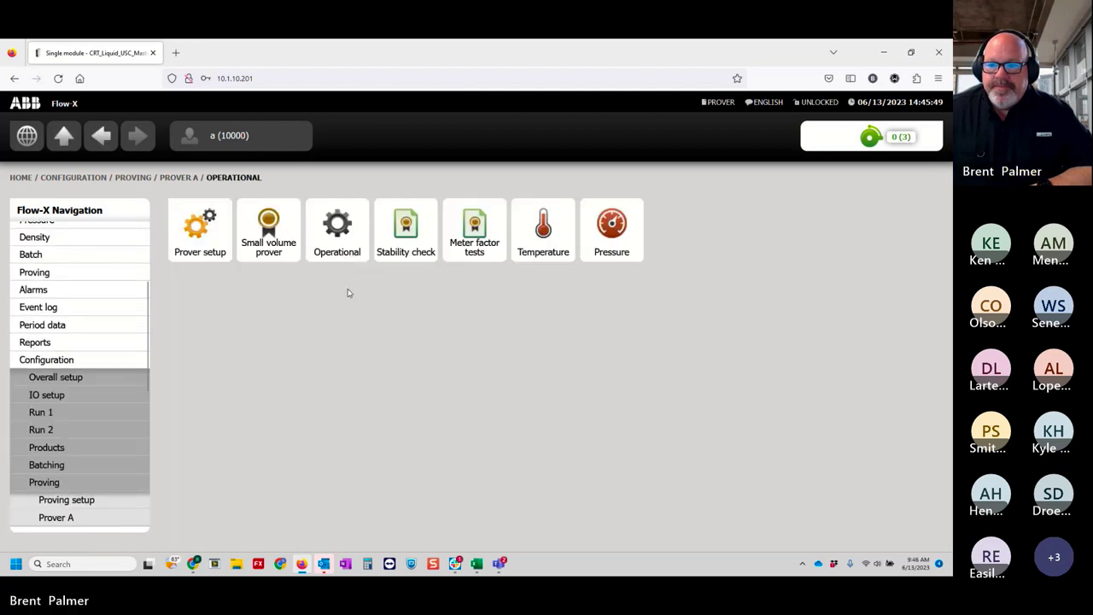
click(339, 238)
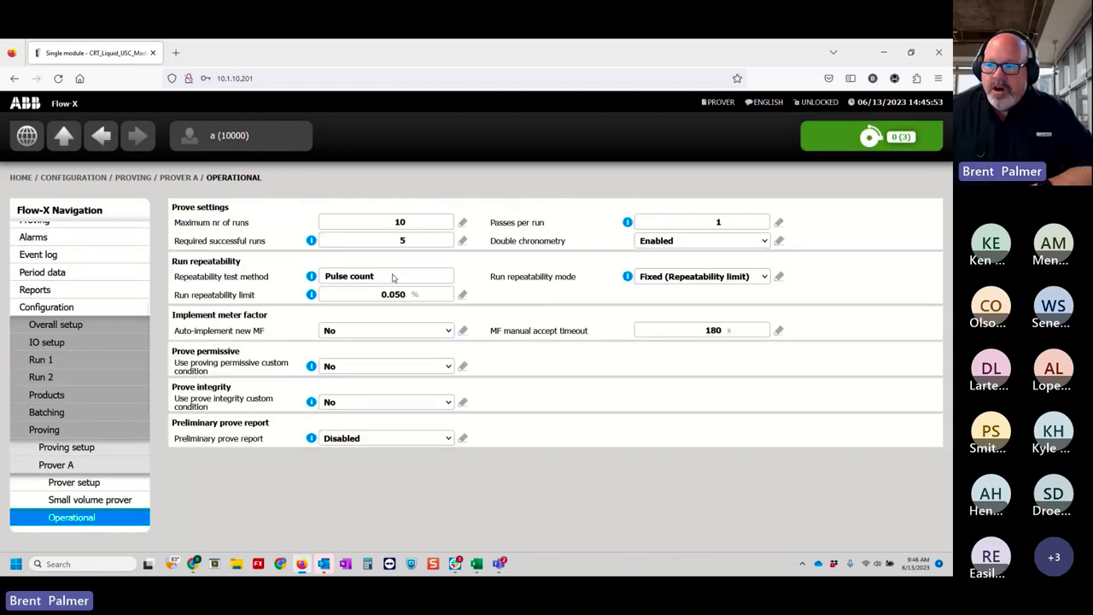
mouse_move(641, 288)
drag(492, 290, 577, 286)
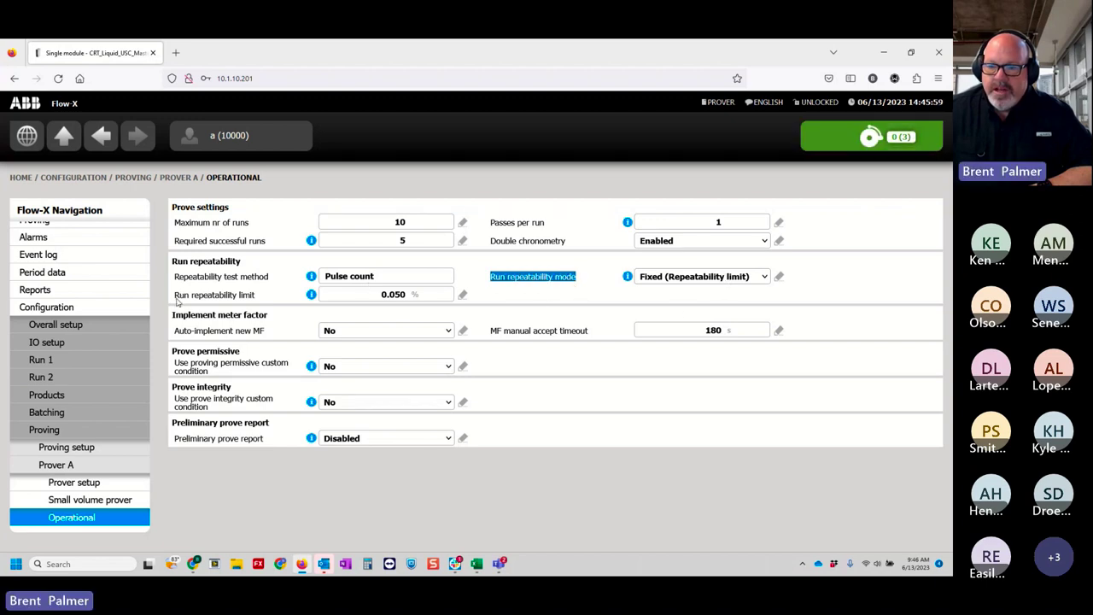
drag(175, 295, 237, 295)
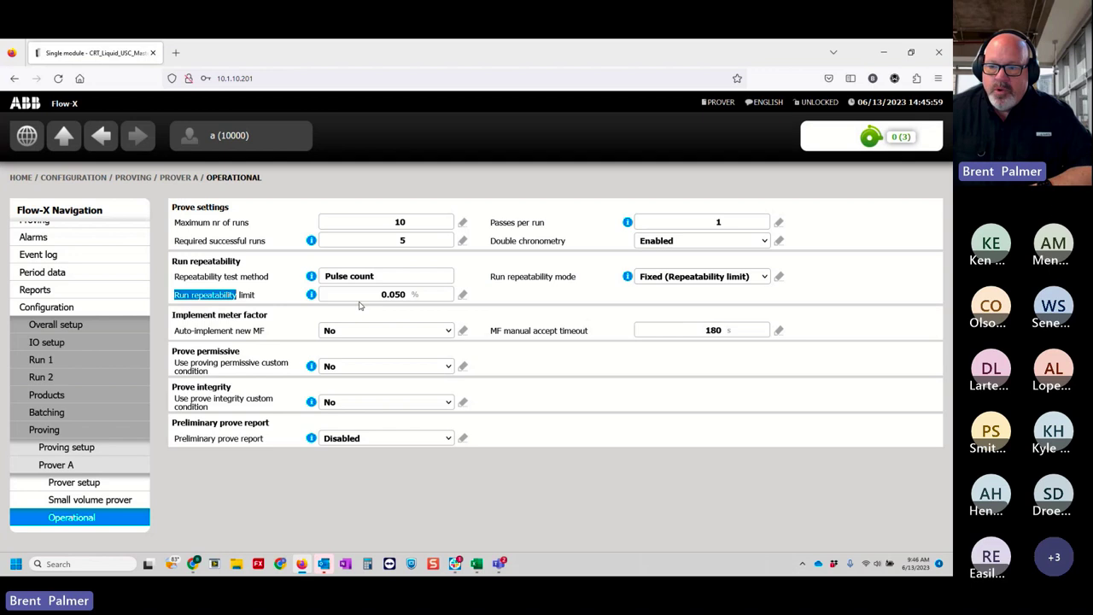
Step: Set the run repeatability mode to Progressive (Uncertainty limit) and the maximum number of runs to 20
click(665, 301)
click(671, 281)
click(679, 311)
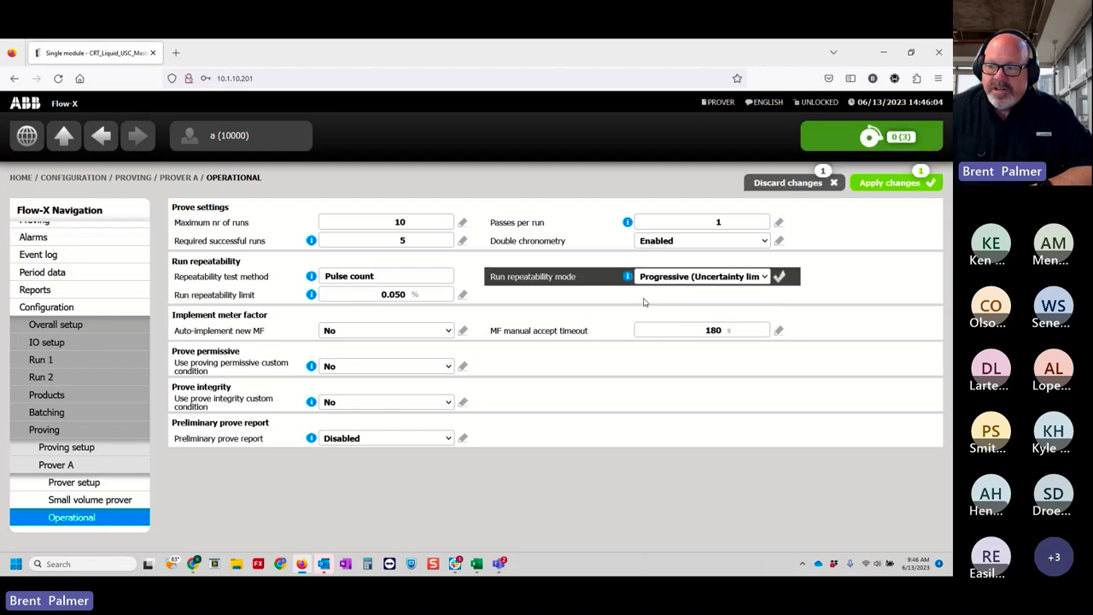
click(777, 276)
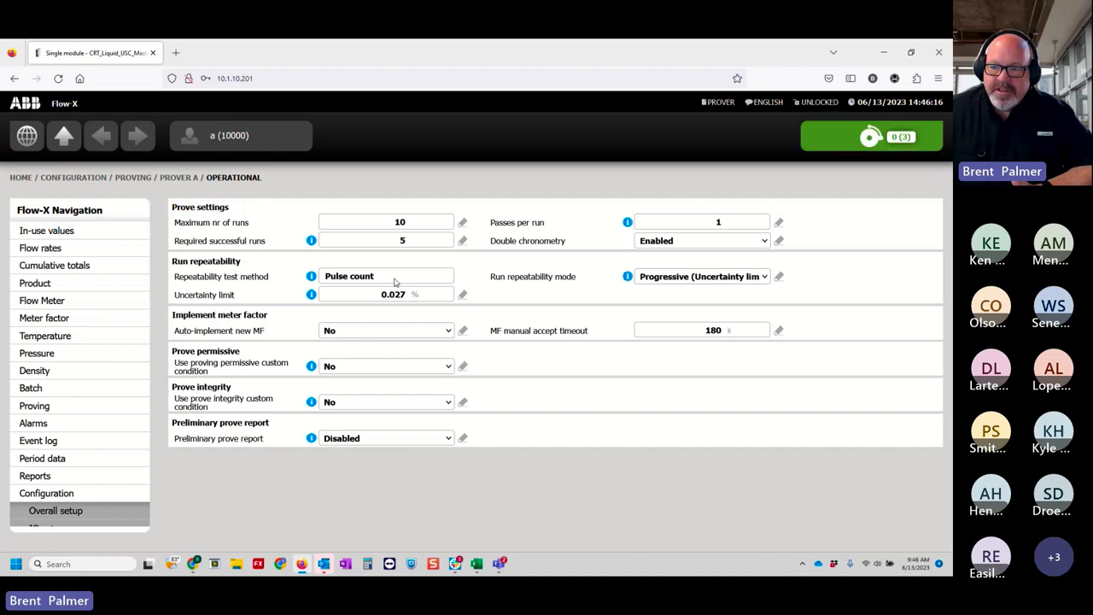
click(393, 223)
text(20)
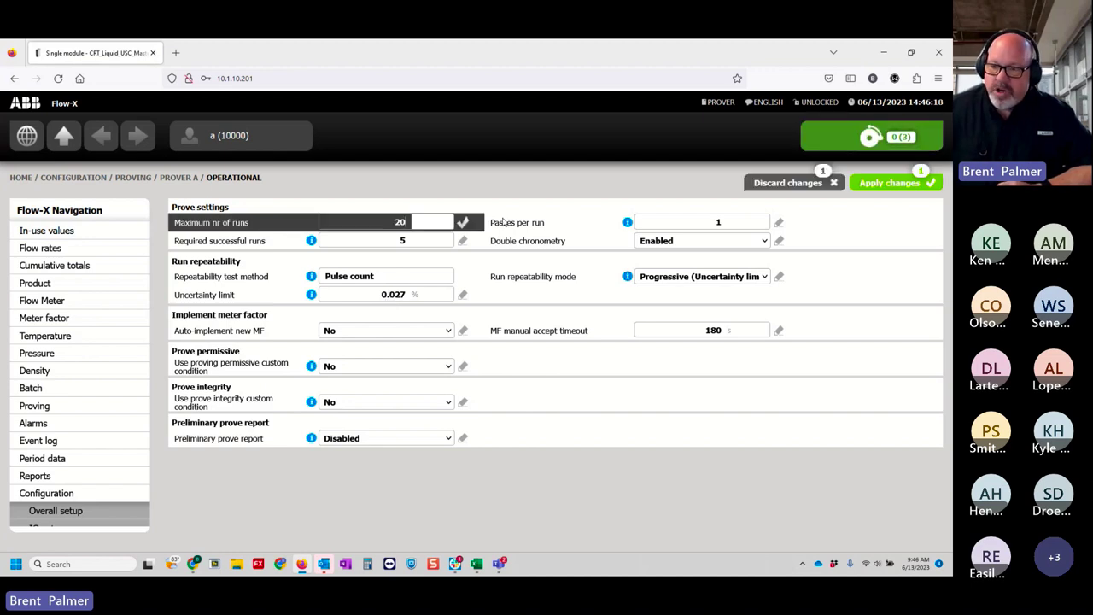
key(Return)
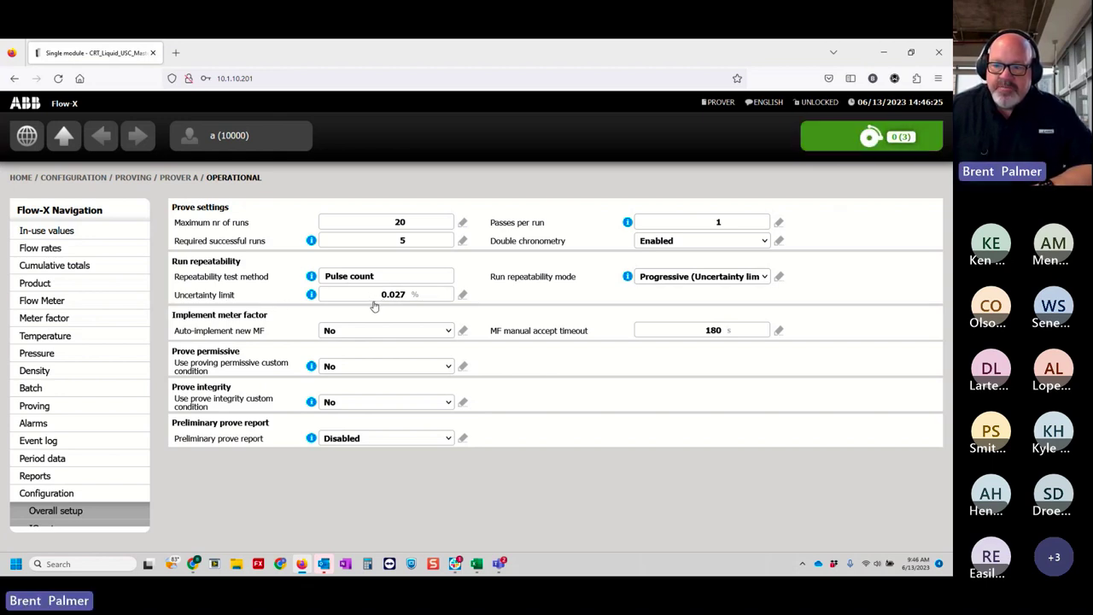
Step: Set the maximum number of runs to 10 and the run repeatability mode to Fixed (Repeatability limit)
click(386, 227)
text(10)
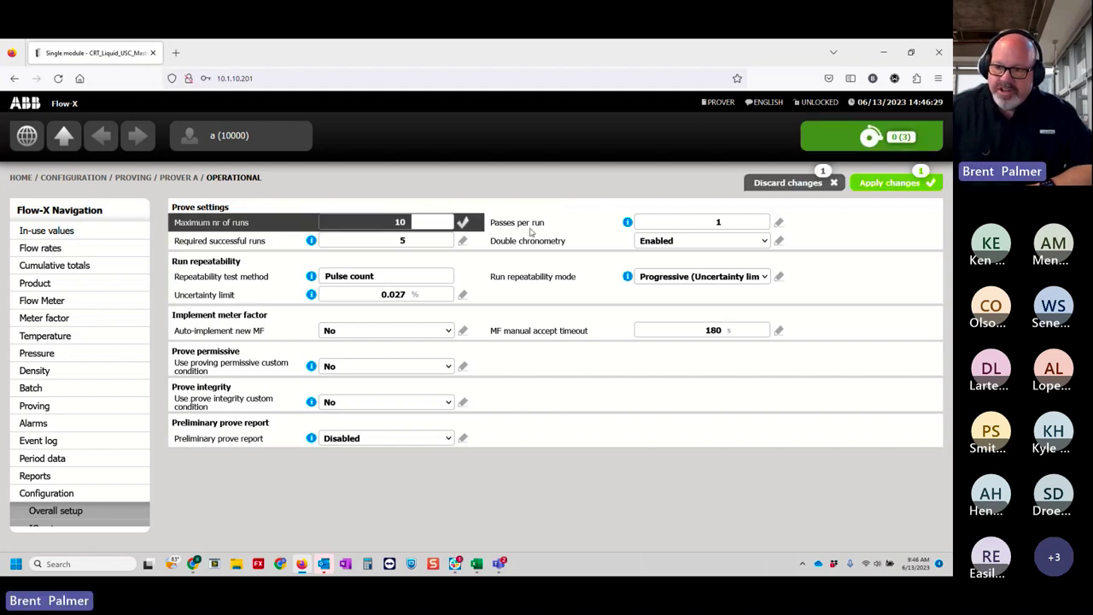
click(463, 223)
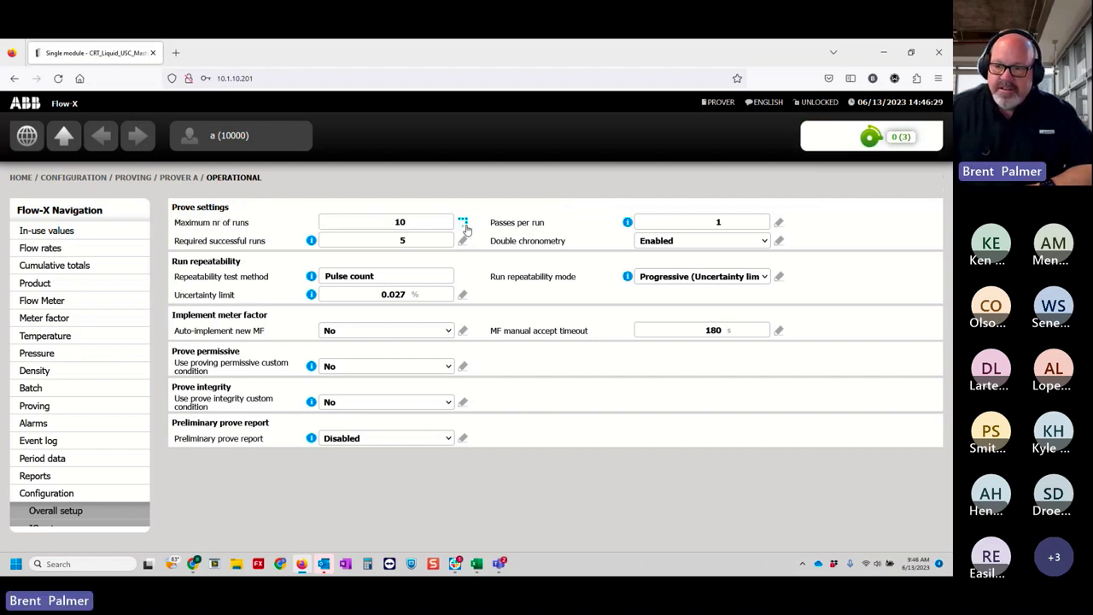
click(696, 277)
click(693, 295)
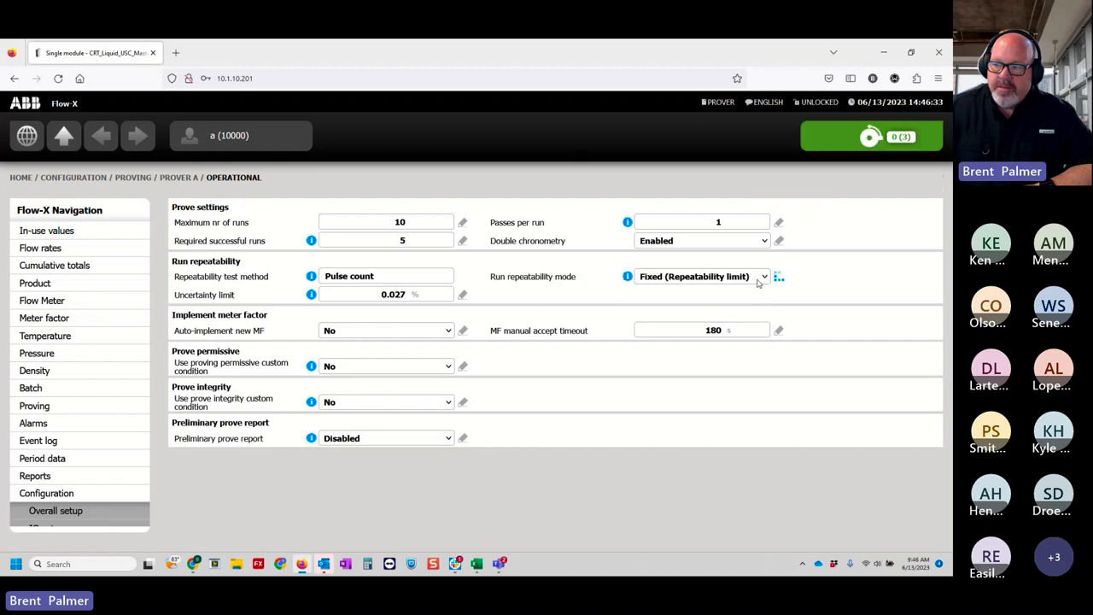
click(779, 276)
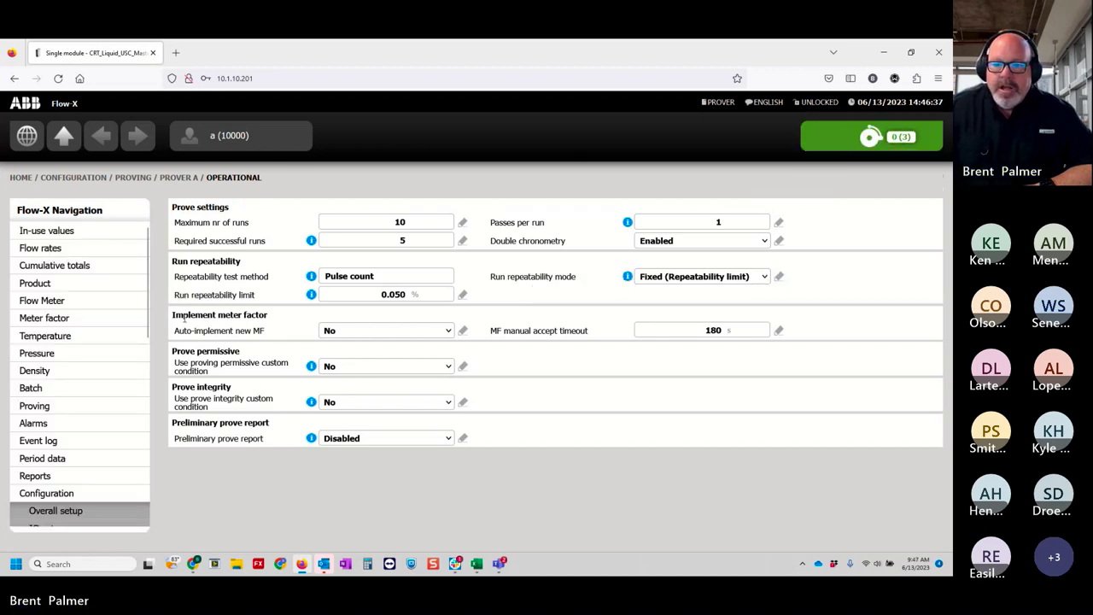
Step: Examine the auto-implement new MF options and the MF manual accept timeout in Prover A's operational settings
drag(173, 331, 268, 333)
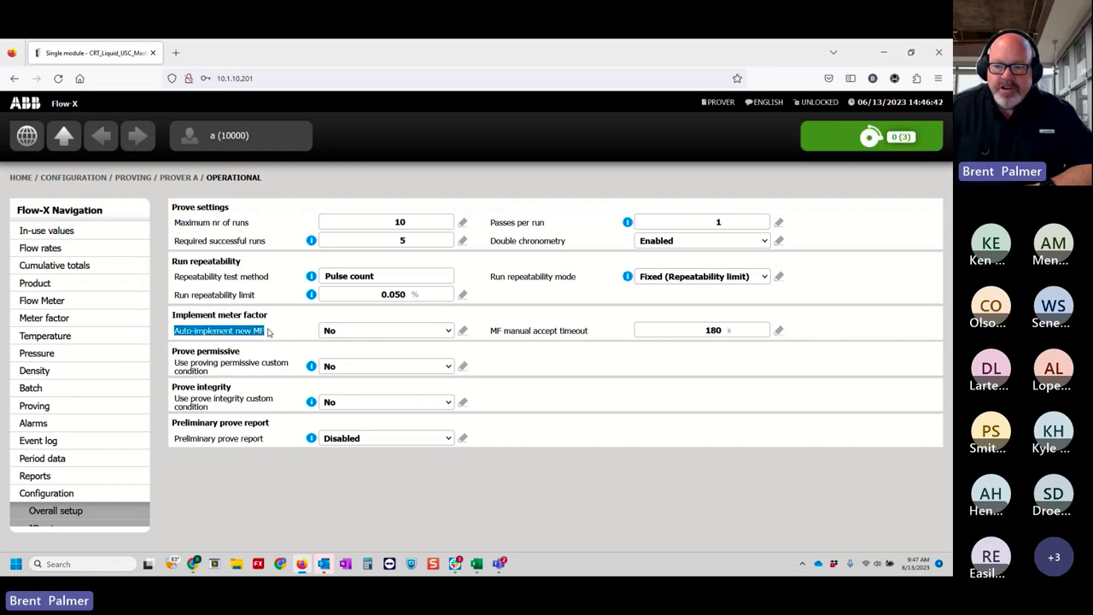
click(362, 335)
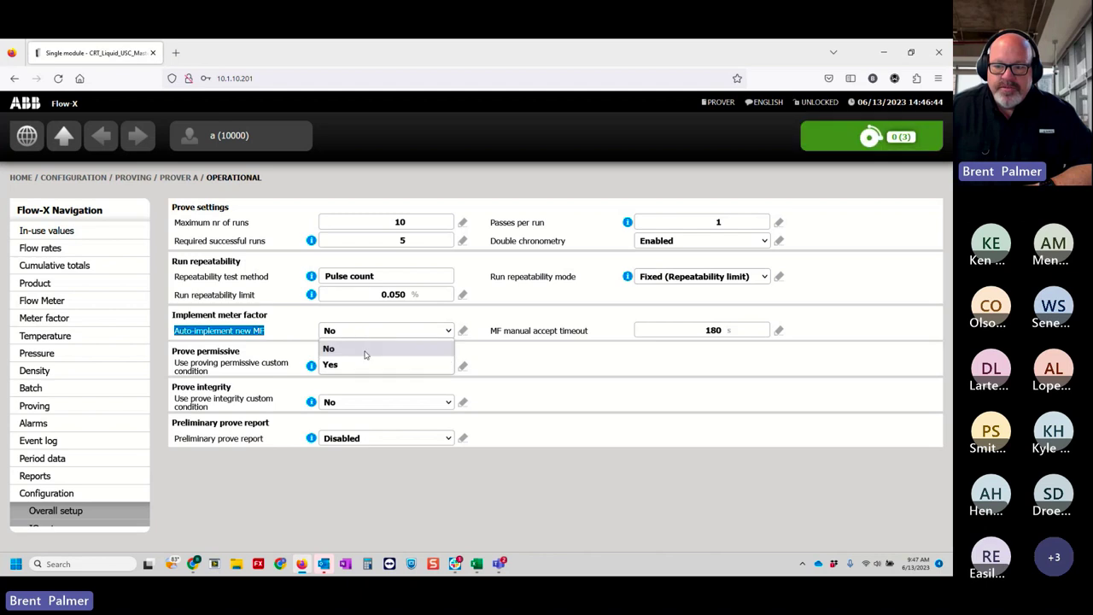
click(285, 325)
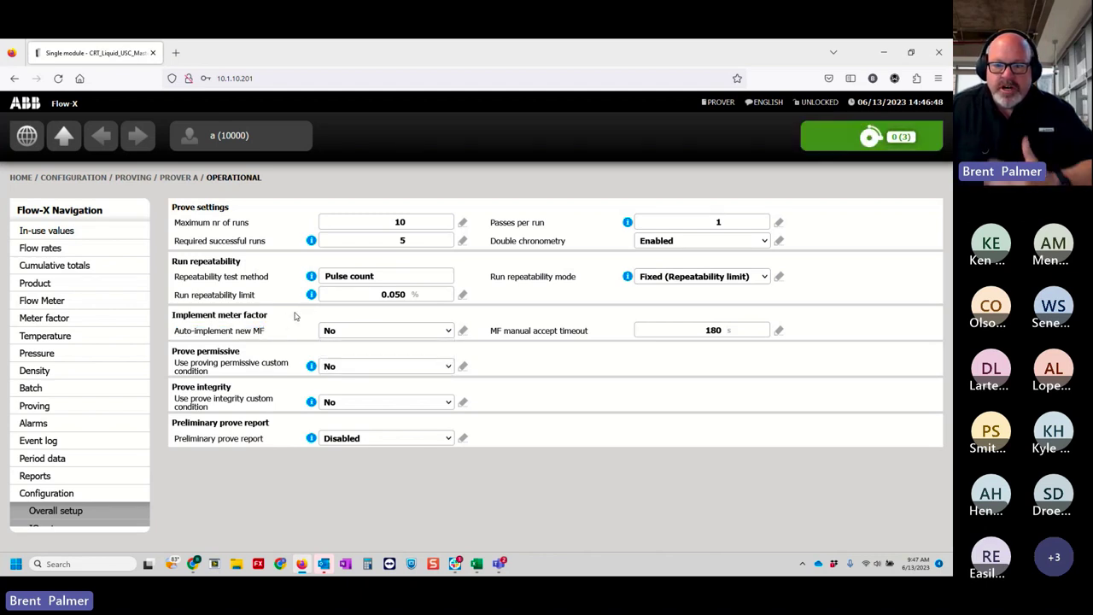
scroll(128, 358, down, 3)
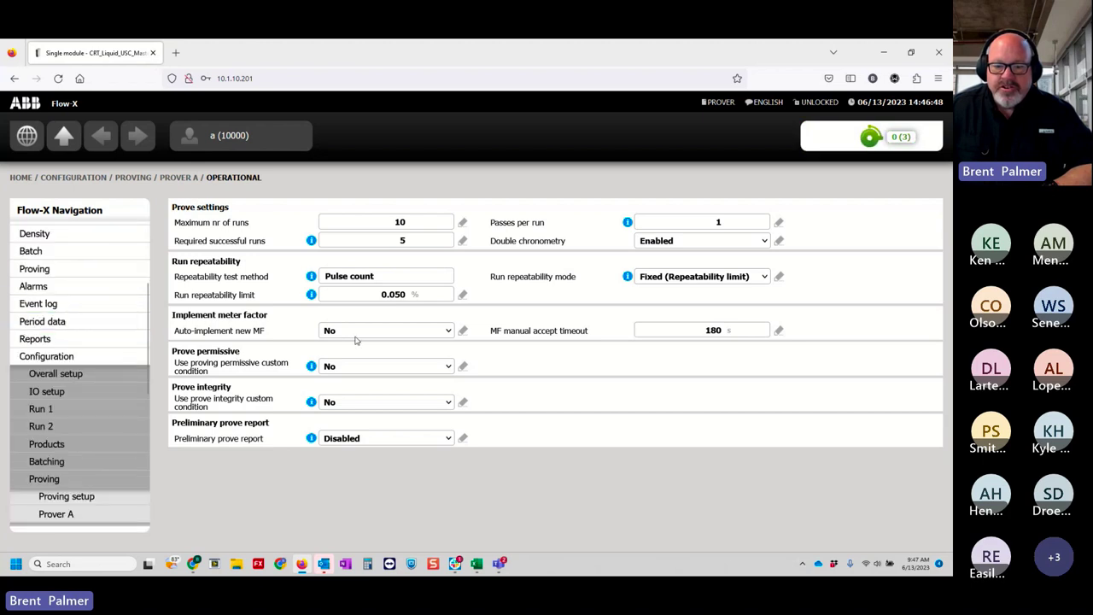
scroll(94, 367, down, 3)
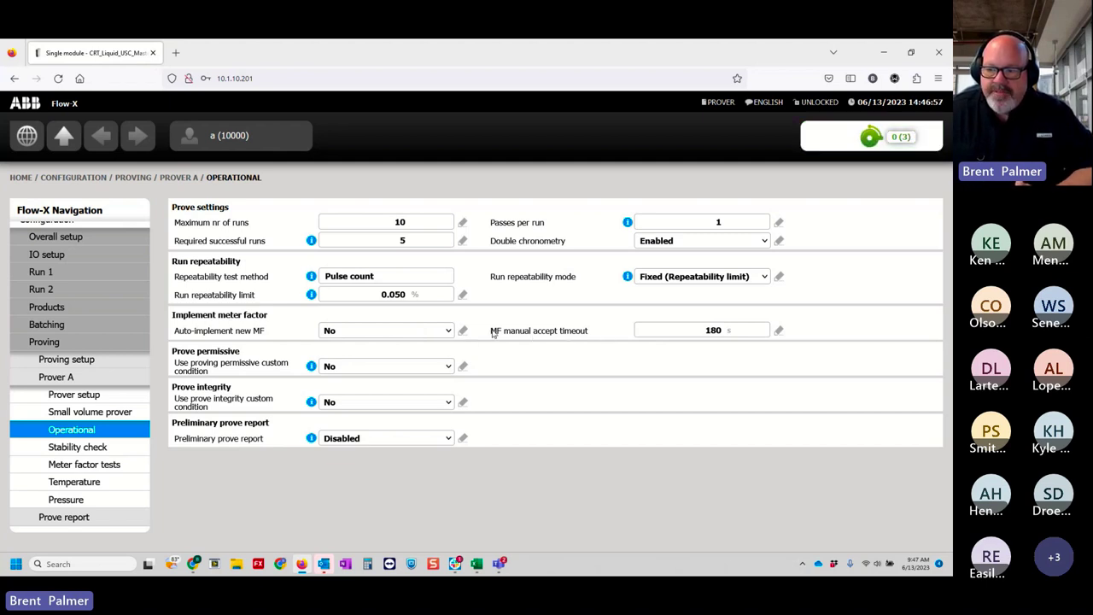
drag(492, 333, 589, 336)
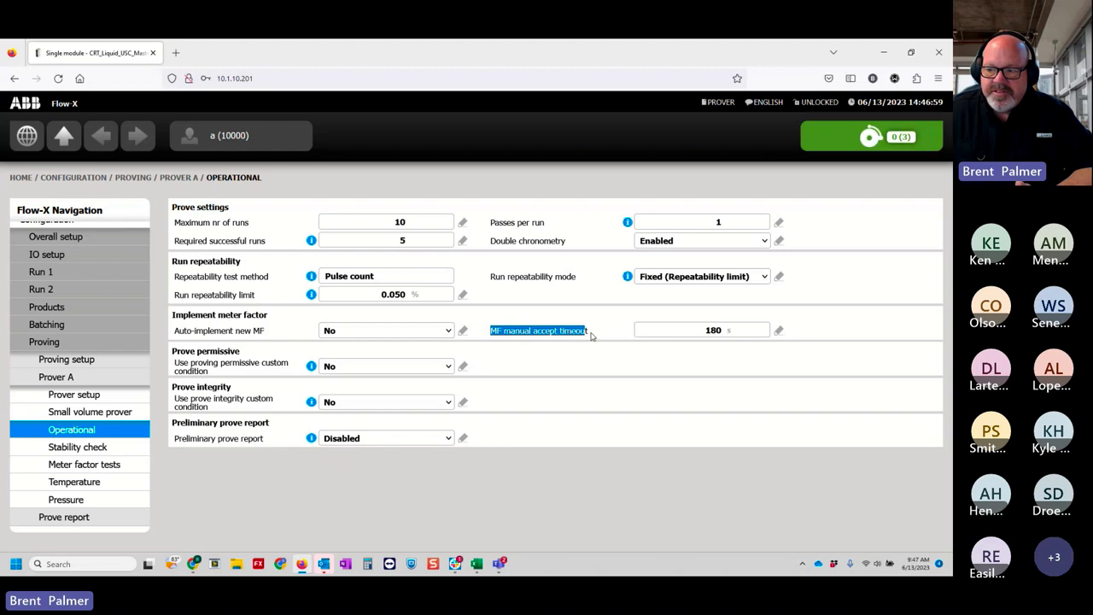
click(592, 335)
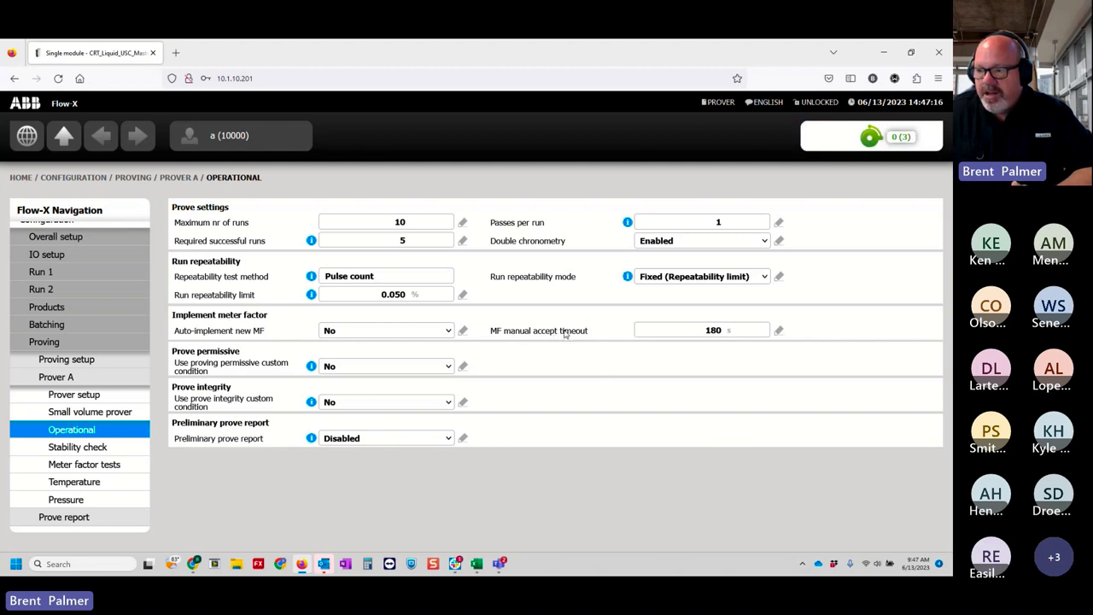
drag(560, 333, 574, 343)
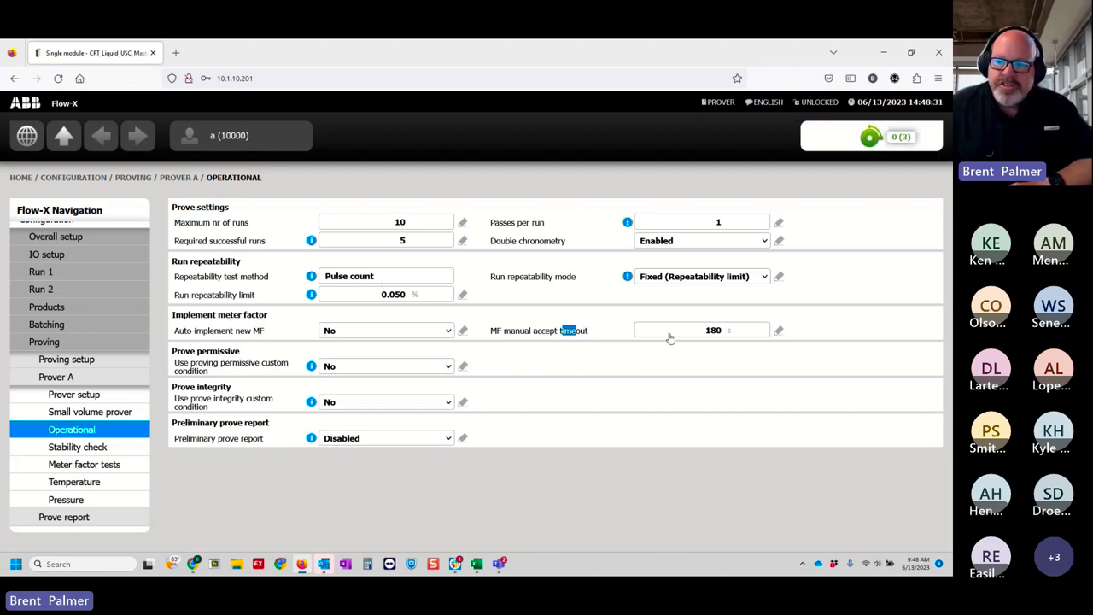
Step: Try the Progressive (Uncertainty limit) run repeatability mode and return it to Fixed (Repeatability limit)
click(675, 276)
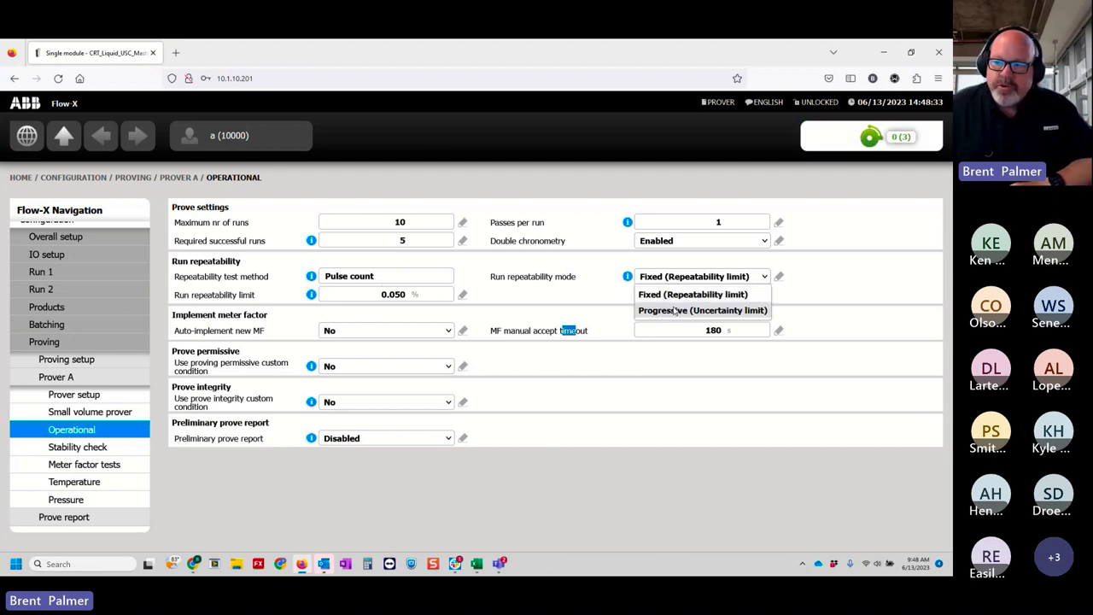
click(675, 311)
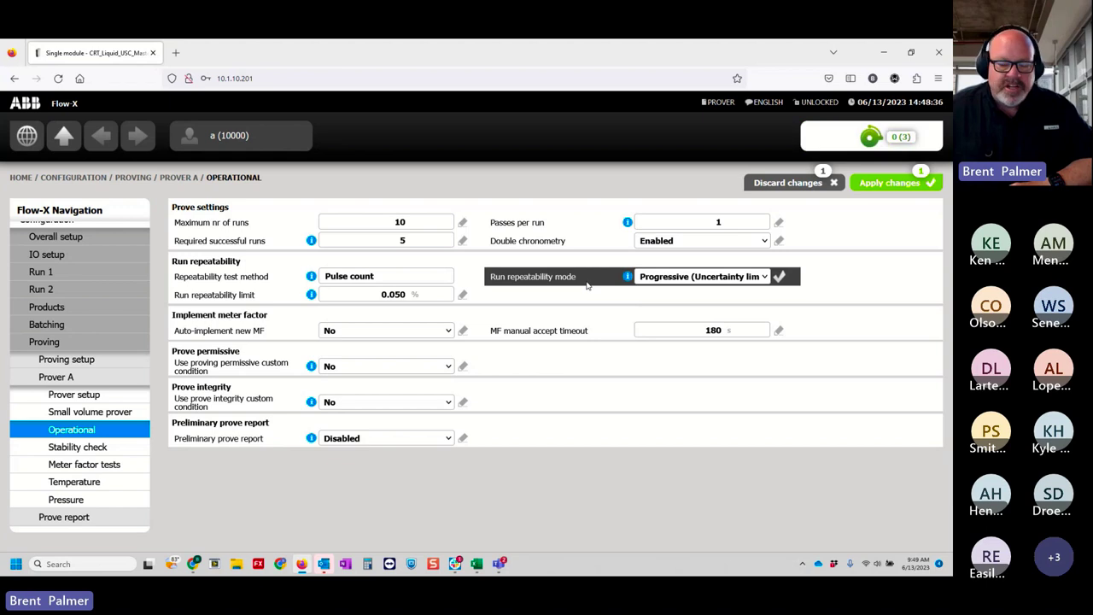
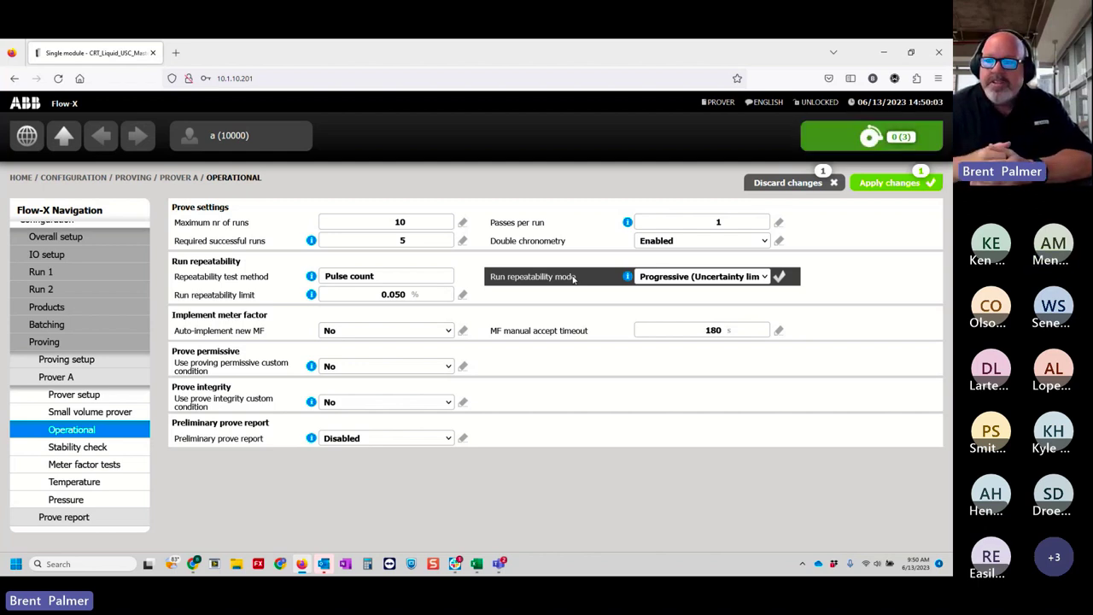
click(655, 277)
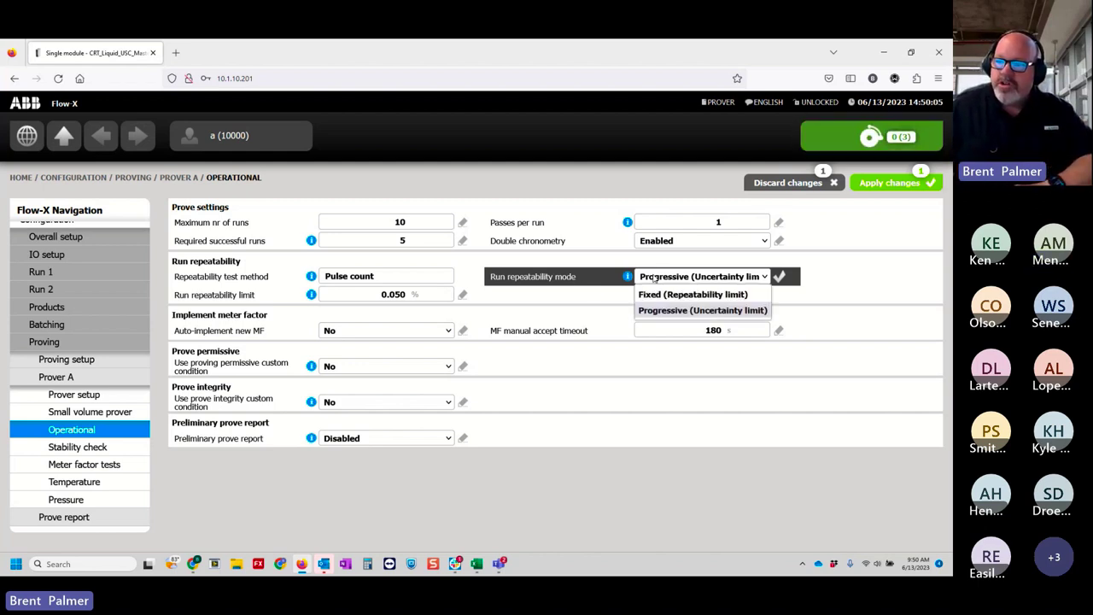
click(675, 311)
click(779, 276)
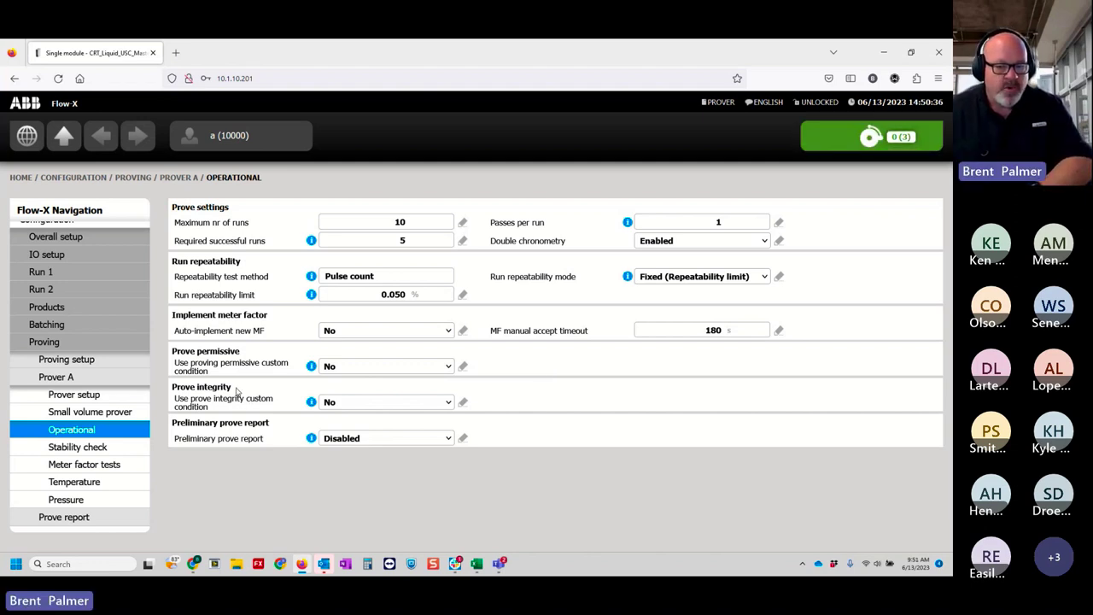
Step: Set the use of a prove integrity custom condition to Yes for Prover A
click(363, 402)
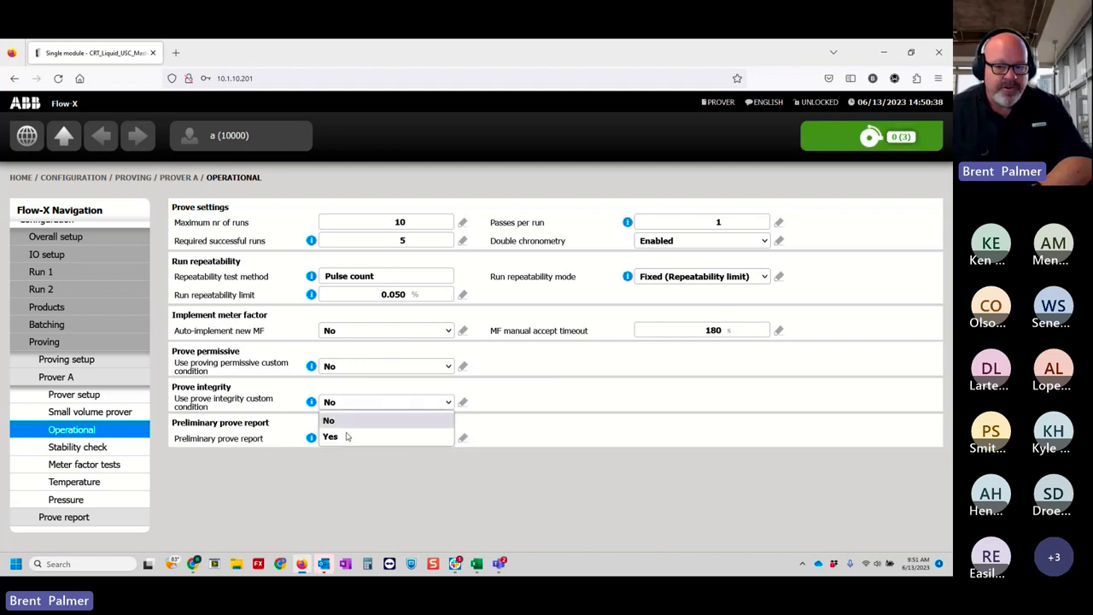
click(346, 437)
click(463, 402)
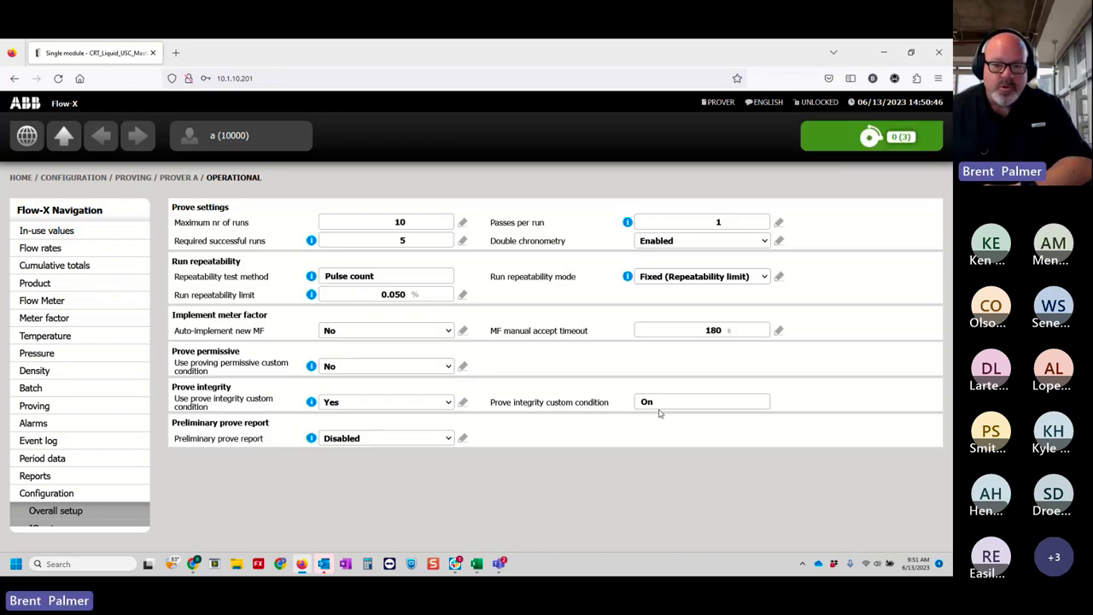
Step: Set the use of a prove integrity custom condition to No and review the meter factor implementation and preliminary prove report settings
click(426, 402)
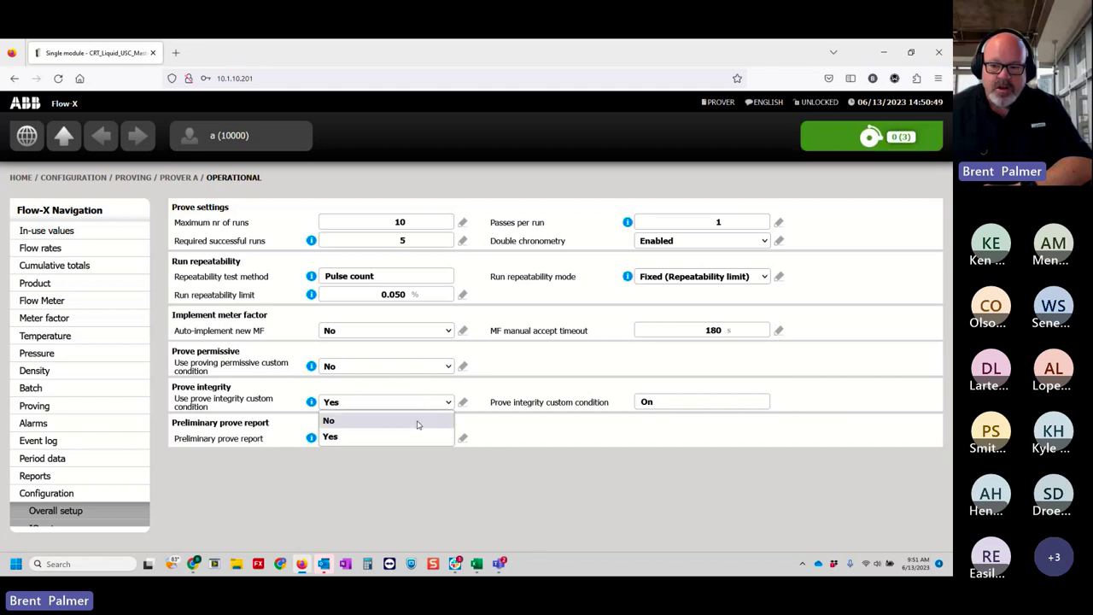
click(419, 421)
click(463, 403)
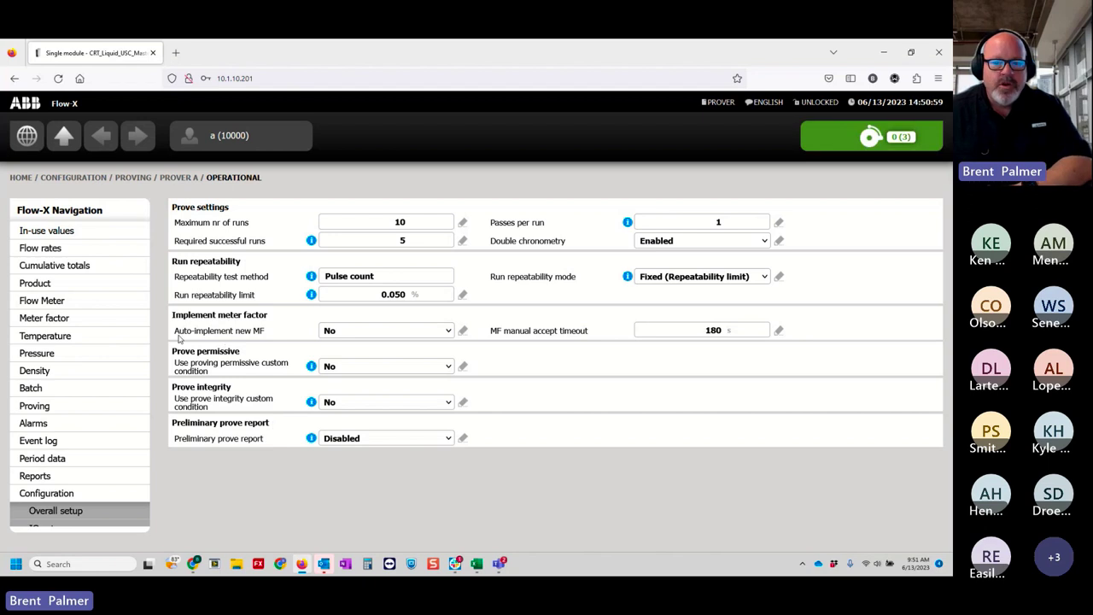
mouse_move(175, 332)
mouse_down()
mouse_move(259, 339)
mouse_move(174, 317)
mouse_up()
click(257, 328)
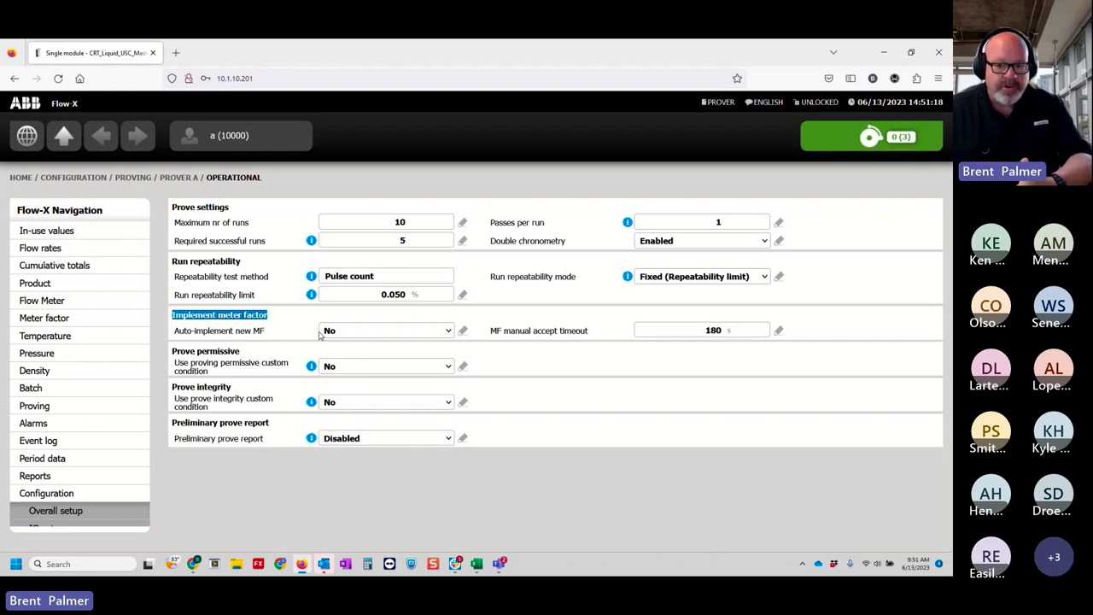
drag(173, 423, 268, 425)
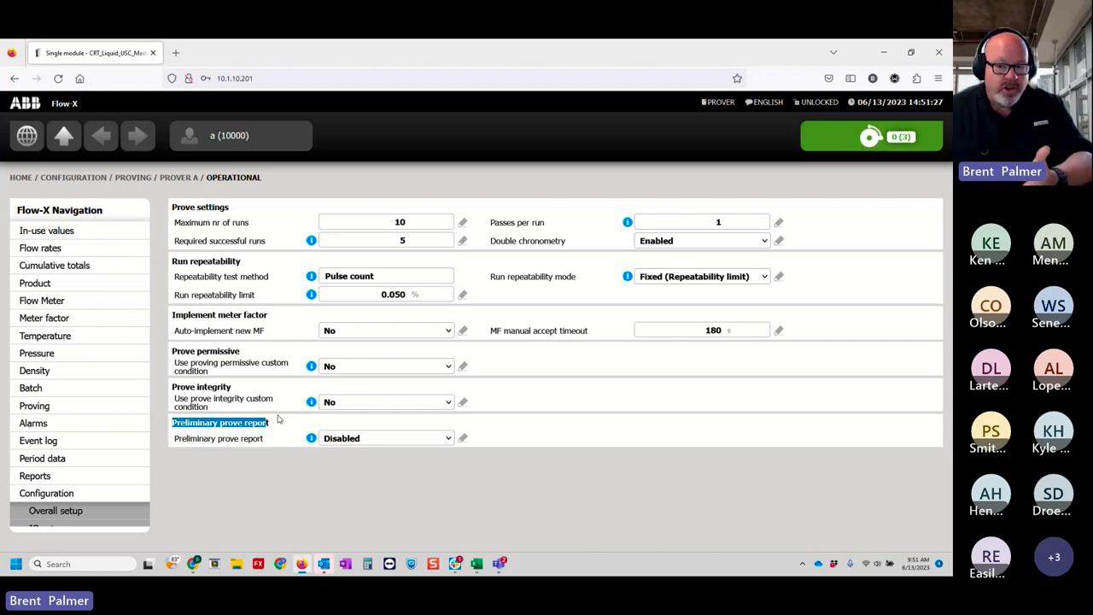
click(562, 332)
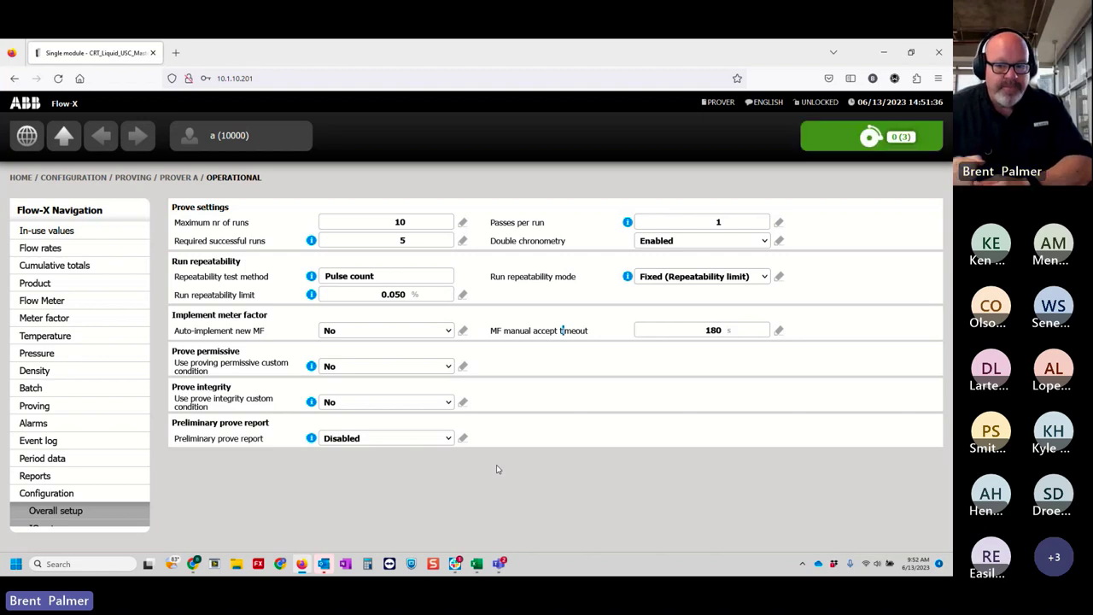
Step: Enable both the initial stabilization check and the prove sequence stabilization check in Prover A's stability check settings
click(63, 143)
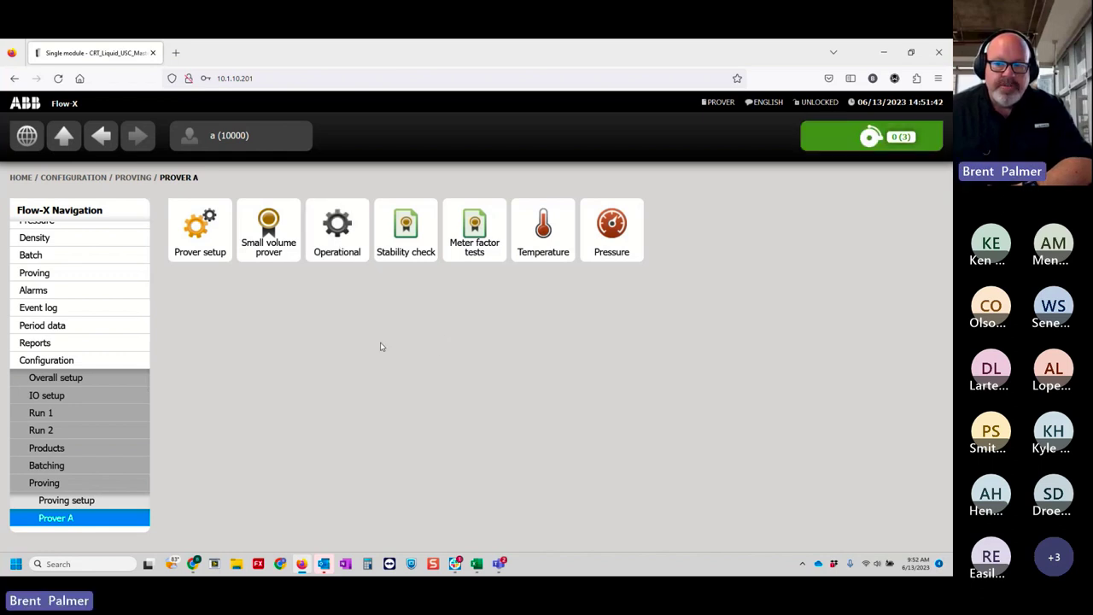
click(418, 254)
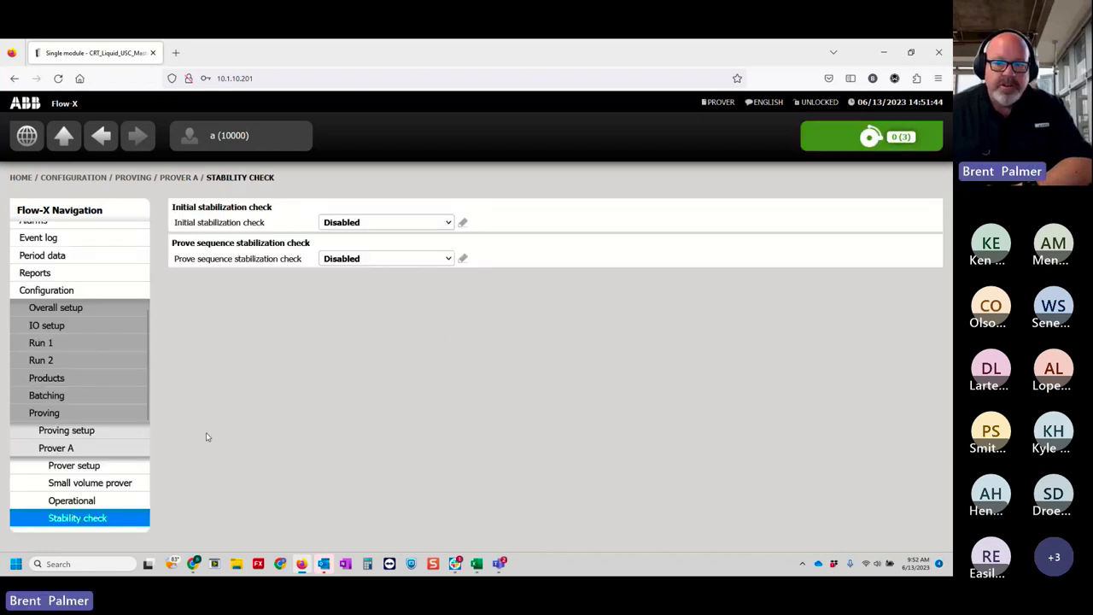
click(375, 224)
click(366, 256)
click(368, 258)
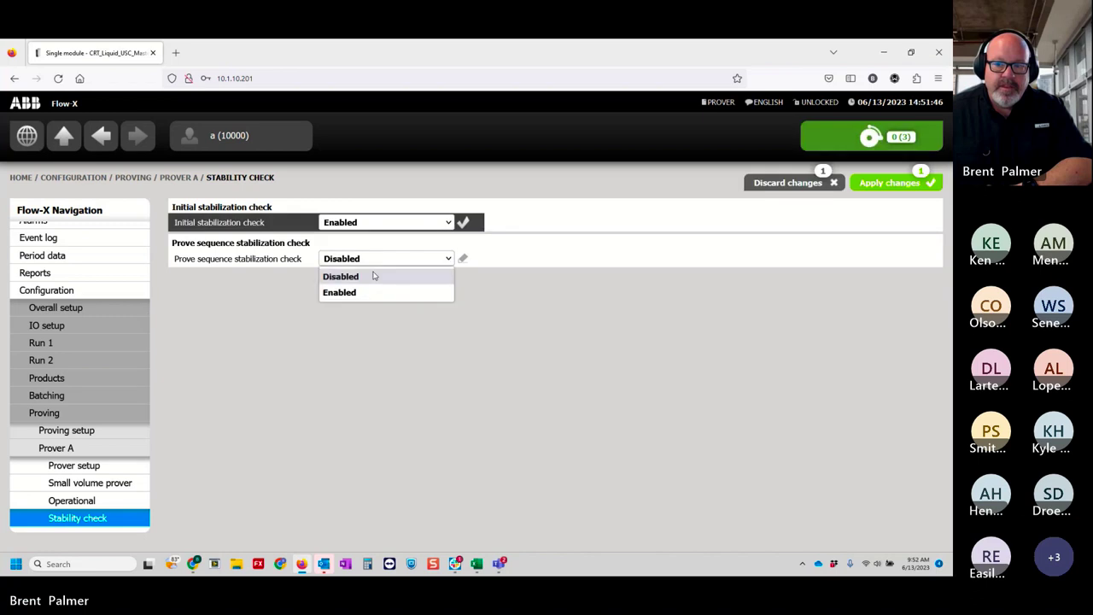
click(385, 292)
click(892, 185)
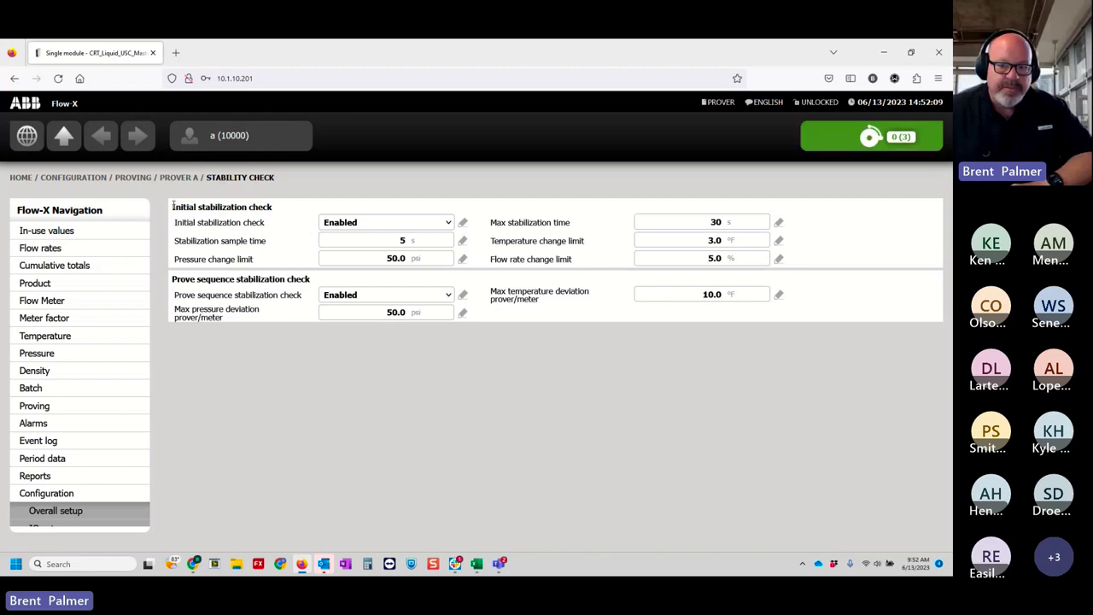
Step: Examine the initial stabilization check's maximum time, sample time, and temperature, pressure and flow rate change limits
drag(172, 206, 288, 210)
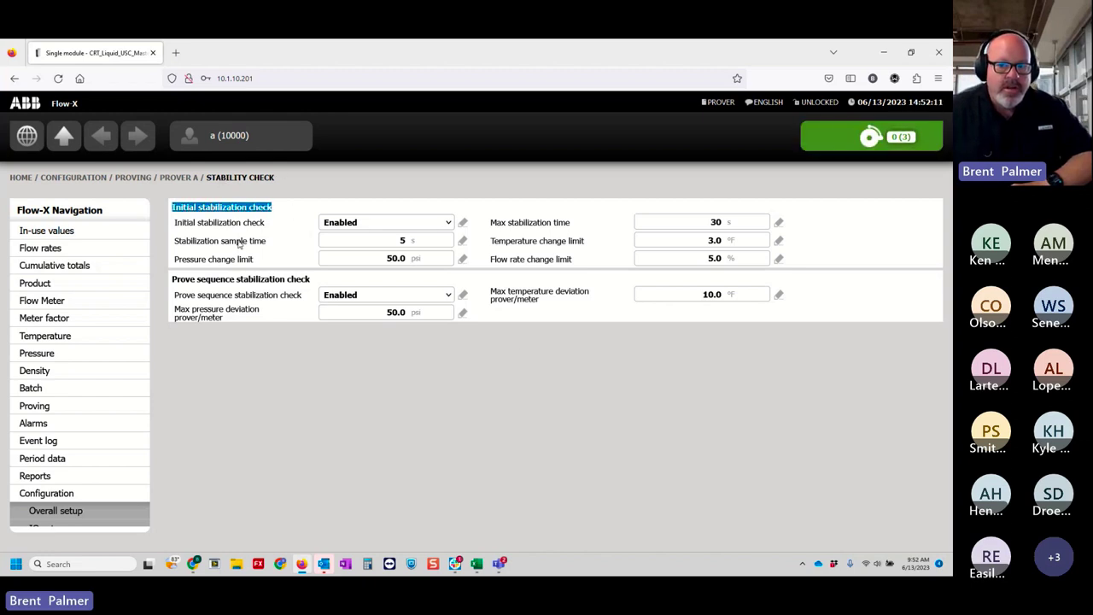
drag(182, 231, 256, 223)
click(195, 224)
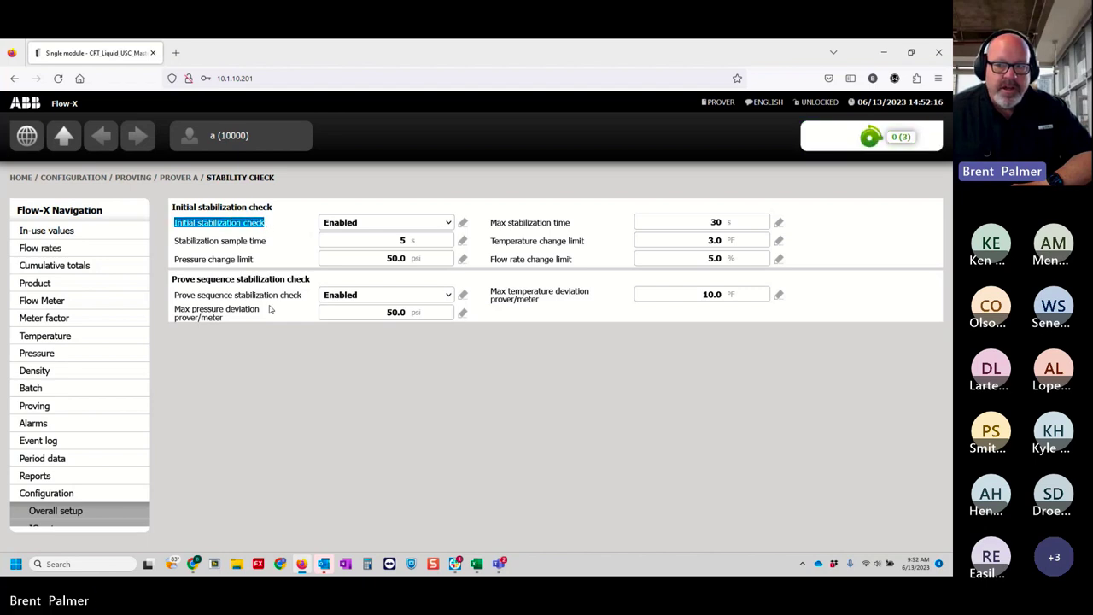
click(503, 227)
drag(491, 224, 571, 224)
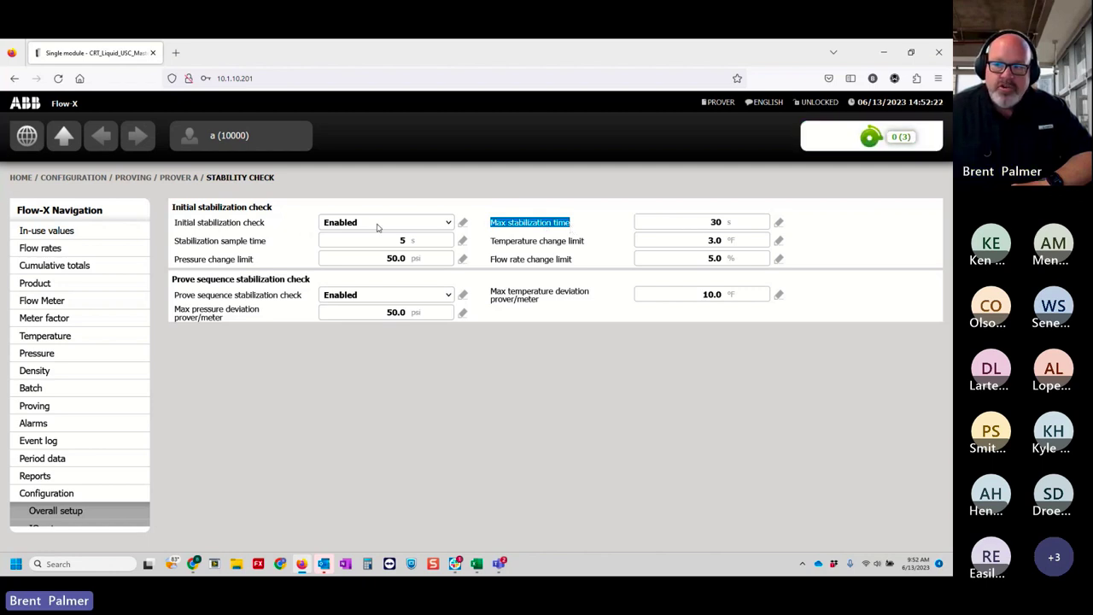
drag(175, 241, 268, 246)
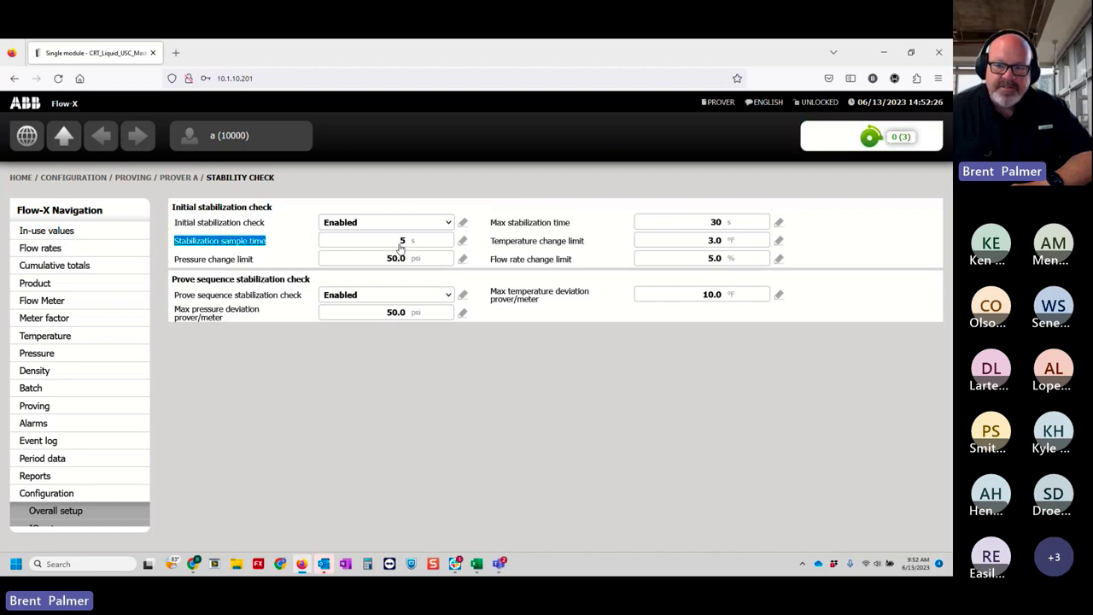
click(483, 247)
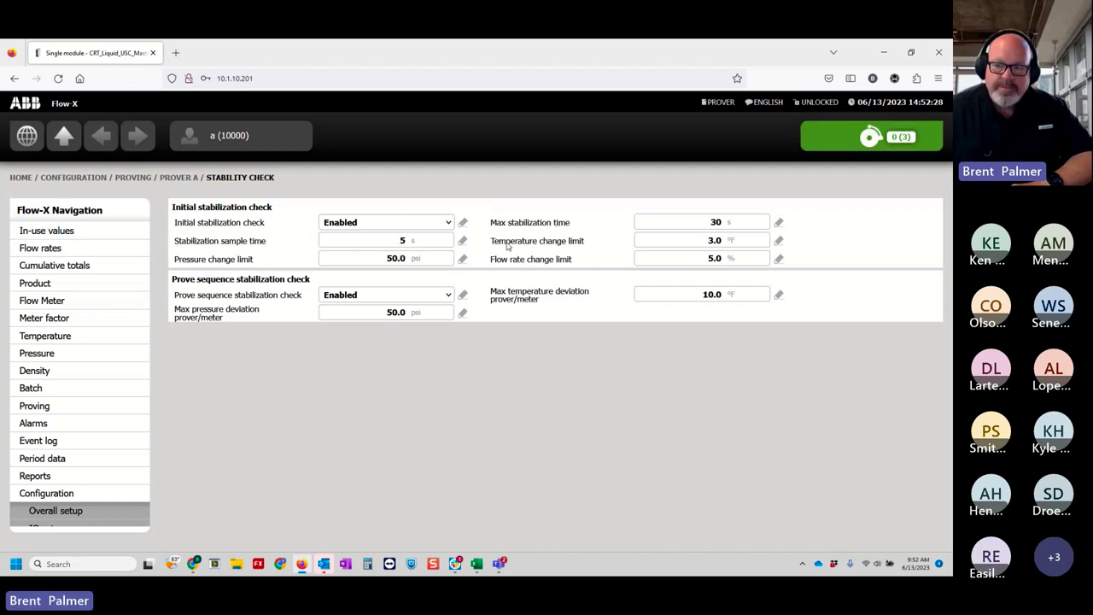
drag(489, 244, 588, 245)
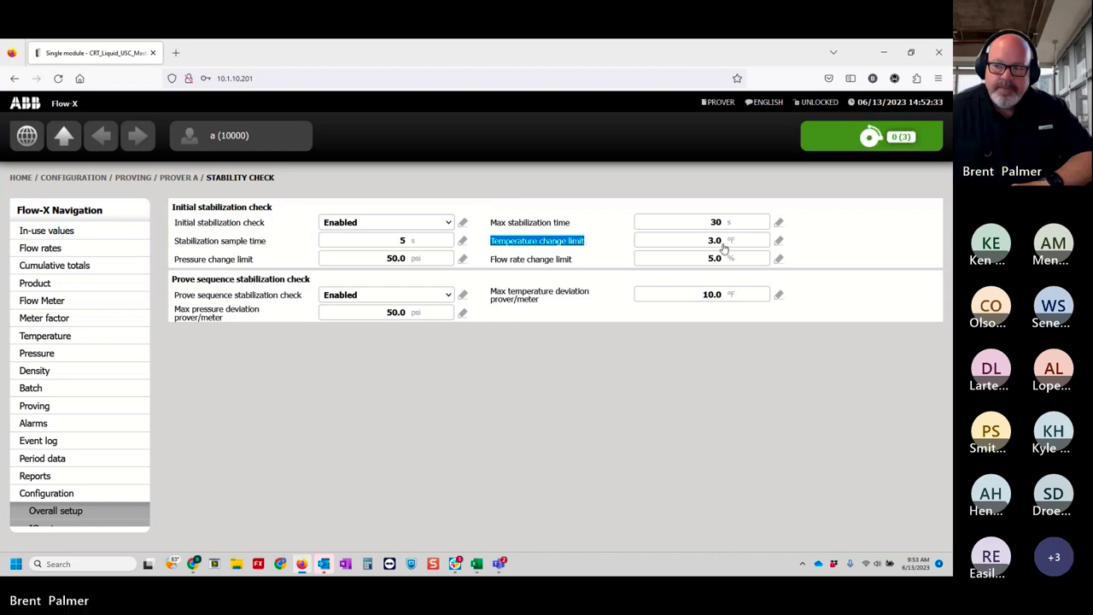
drag(181, 261, 254, 260)
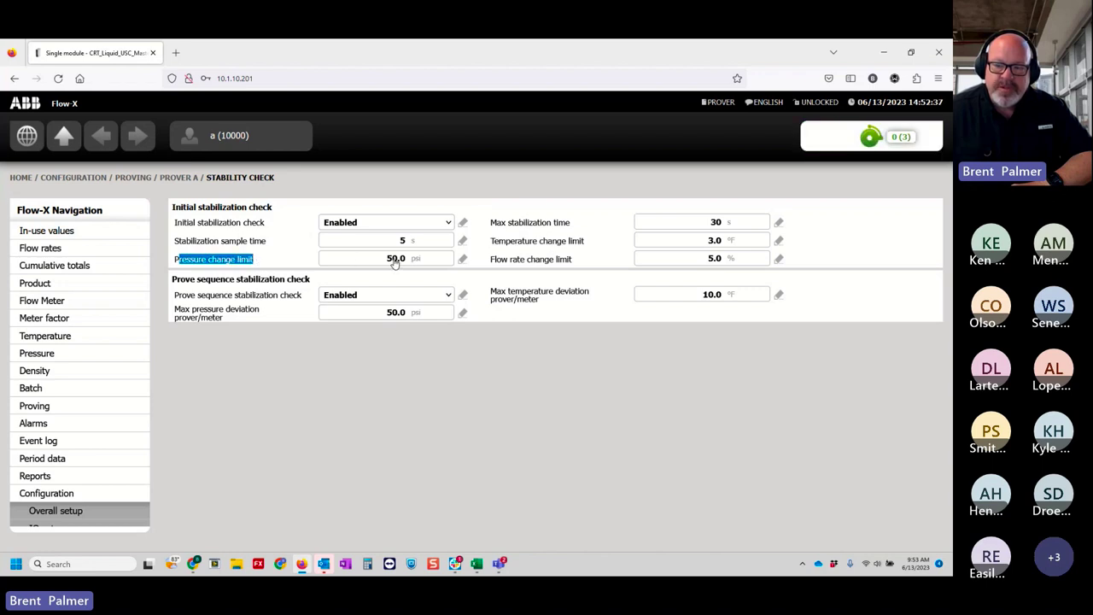
drag(493, 261, 568, 265)
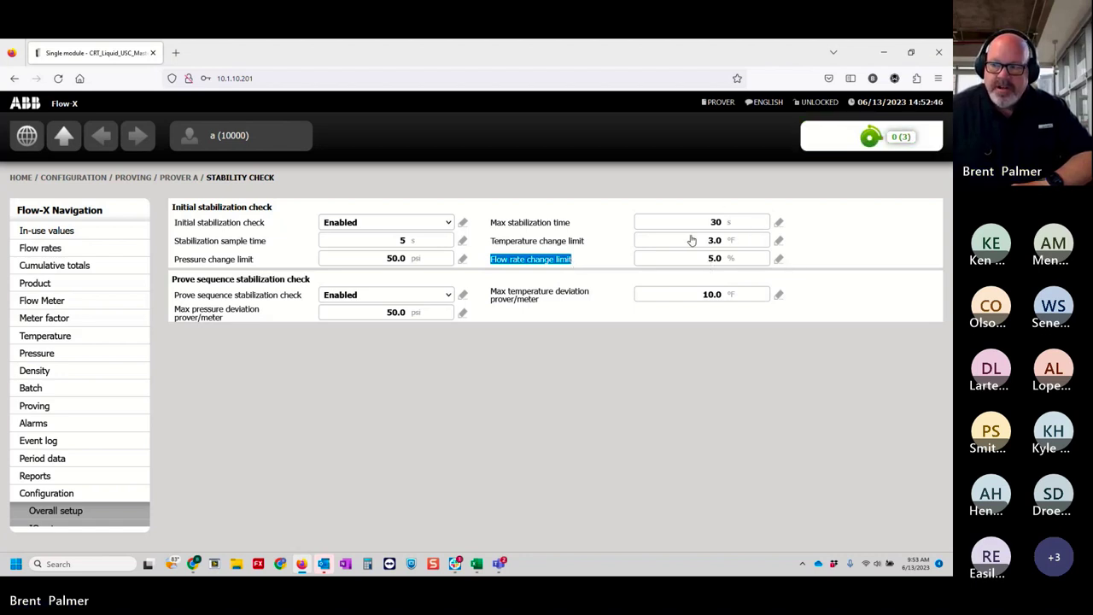
Step: Set the initial stabilization check's temperature change limit to 0.5 °F and its pressure change limit to 10 psi
click(757, 240)
text(.5)
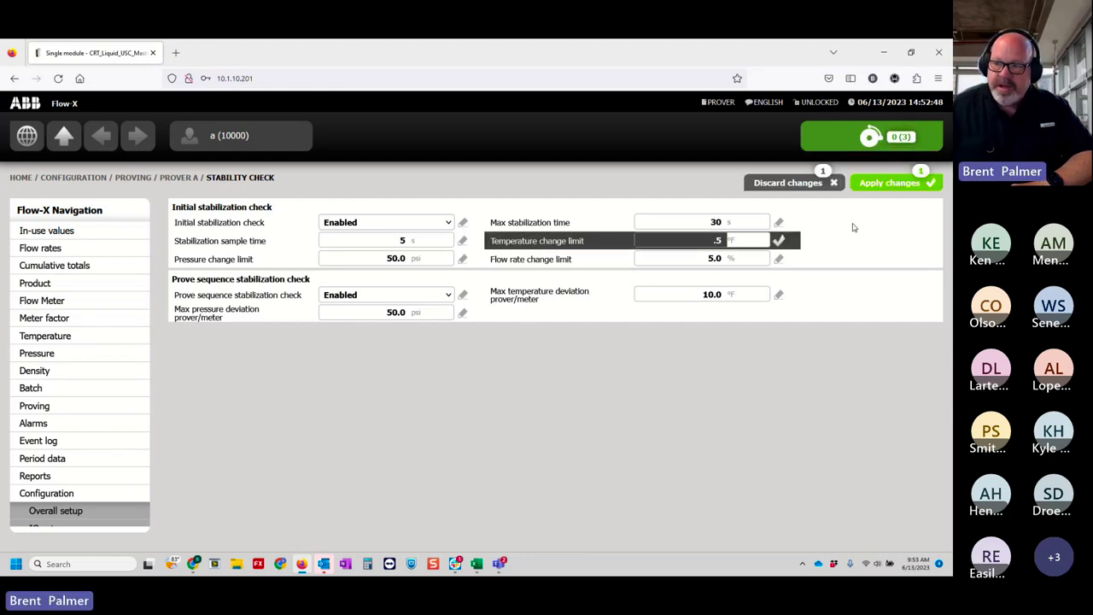
key(Return)
click(368, 260)
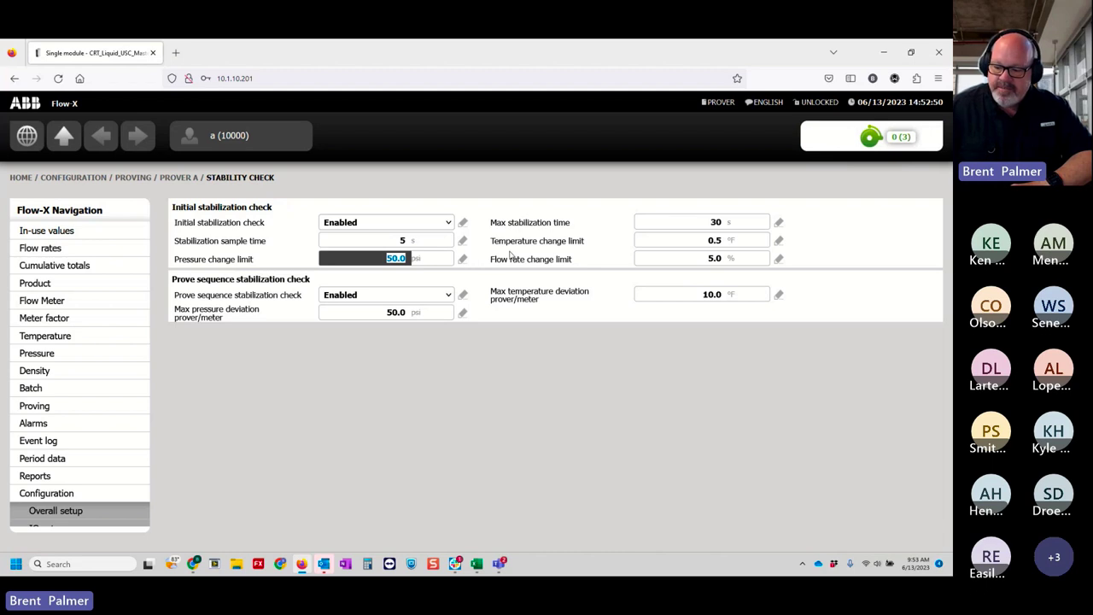
text(10)
key(Return)
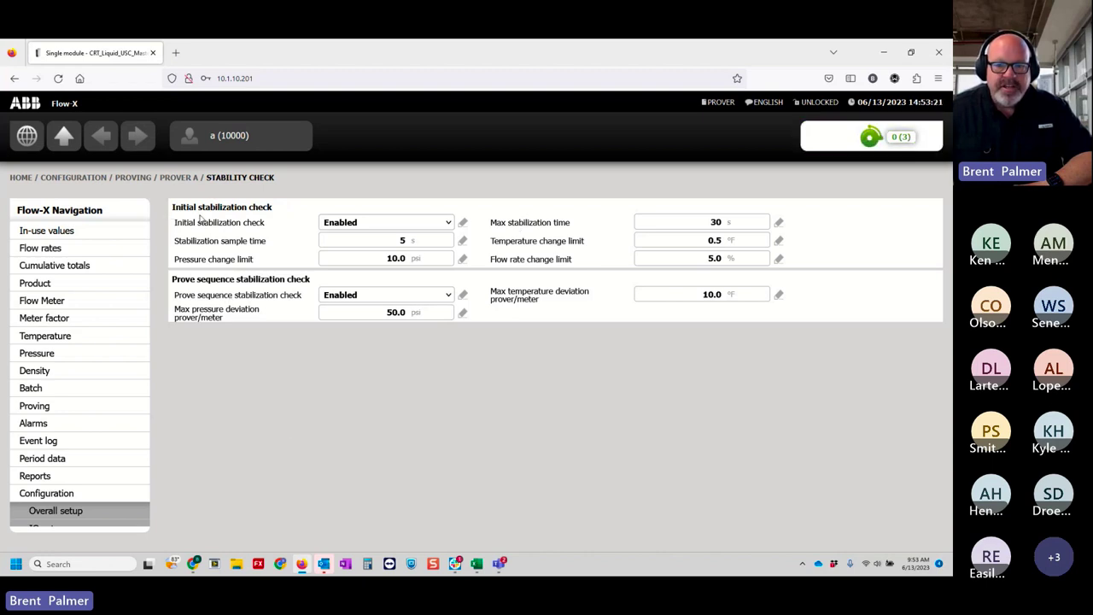
Step: Compare the initial stabilization check and its change limits with the prove sequence stabilization check settings
drag(198, 207, 249, 208)
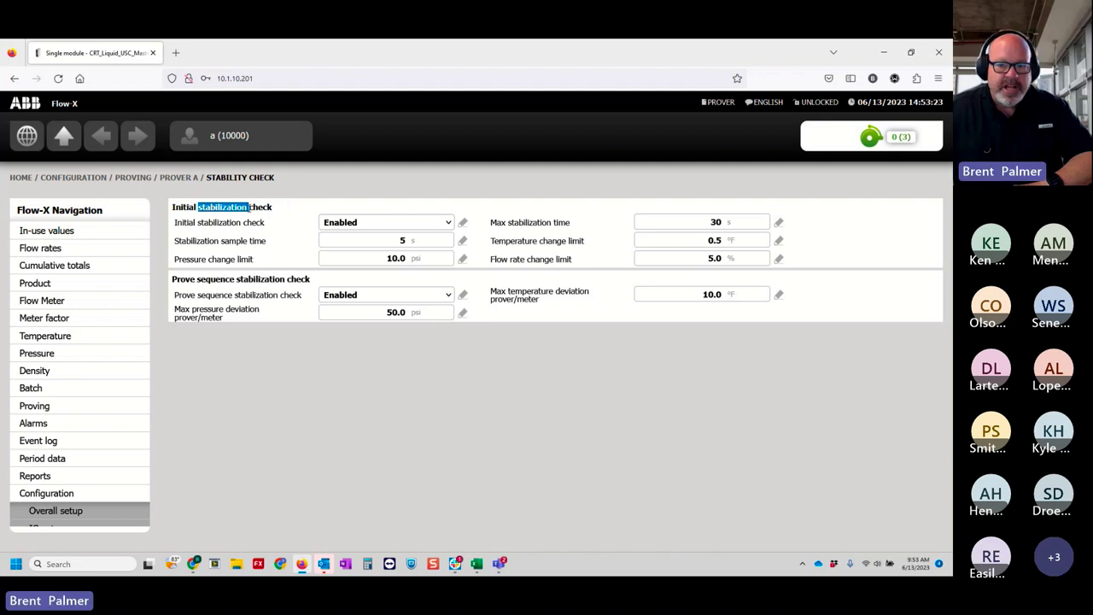
click(249, 208)
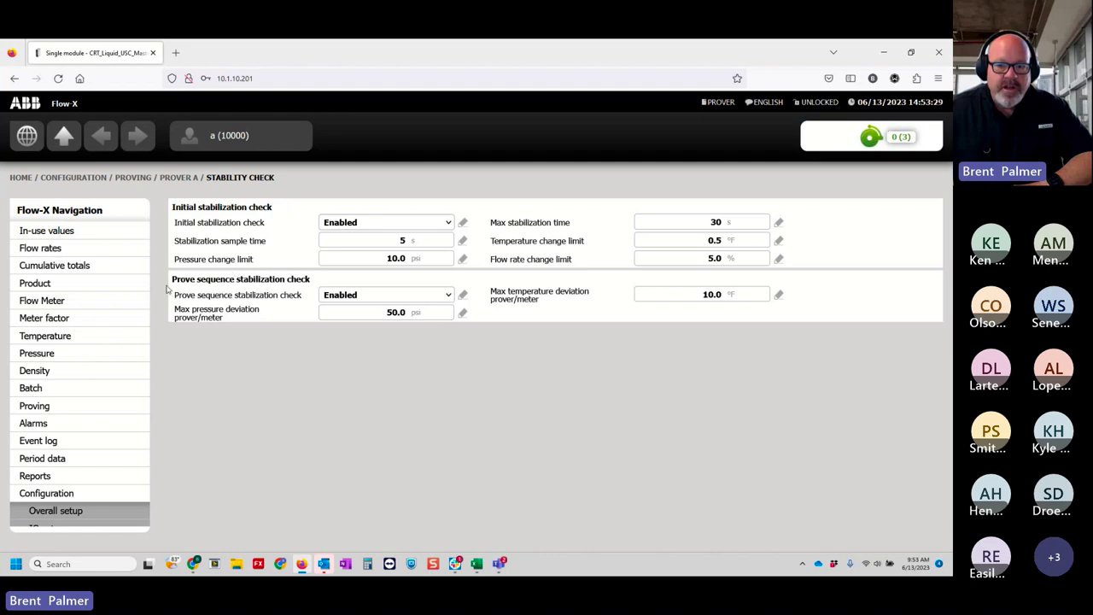
drag(172, 279, 304, 280)
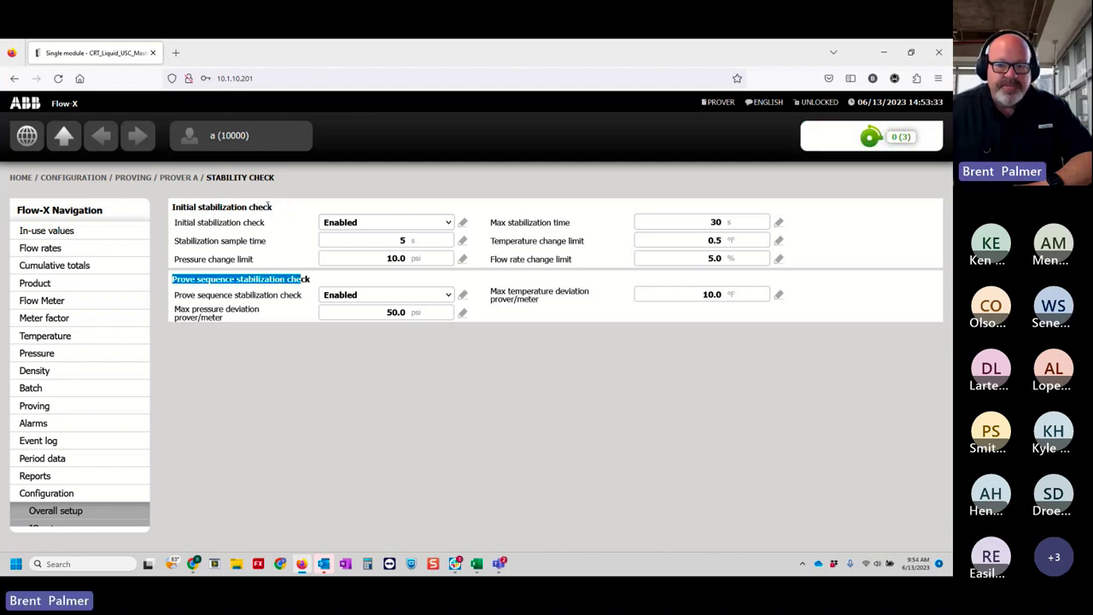
drag(270, 207, 197, 206)
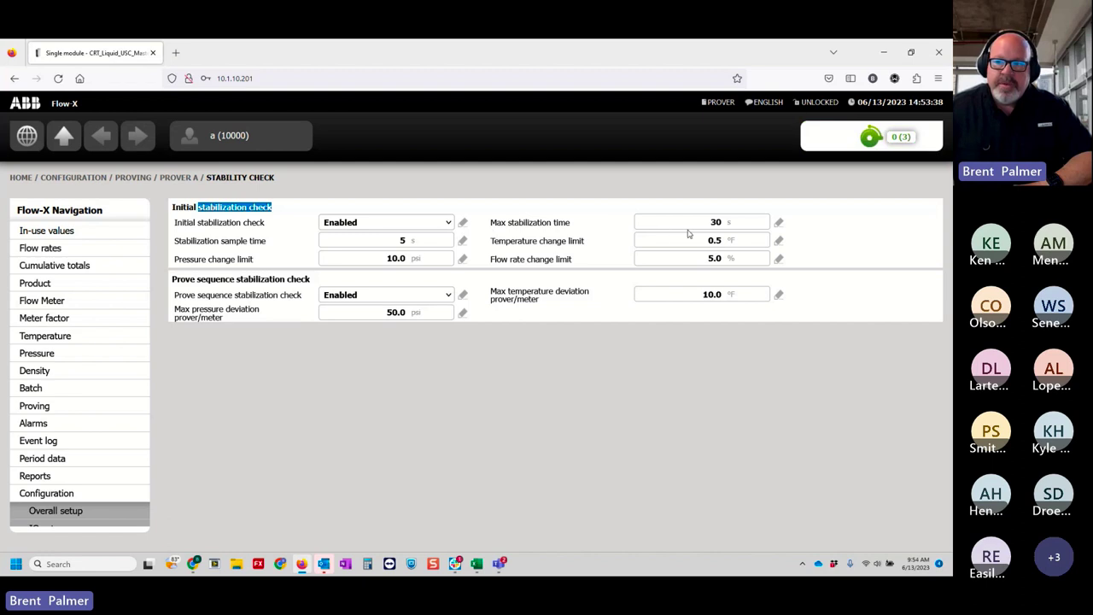
click(509, 228)
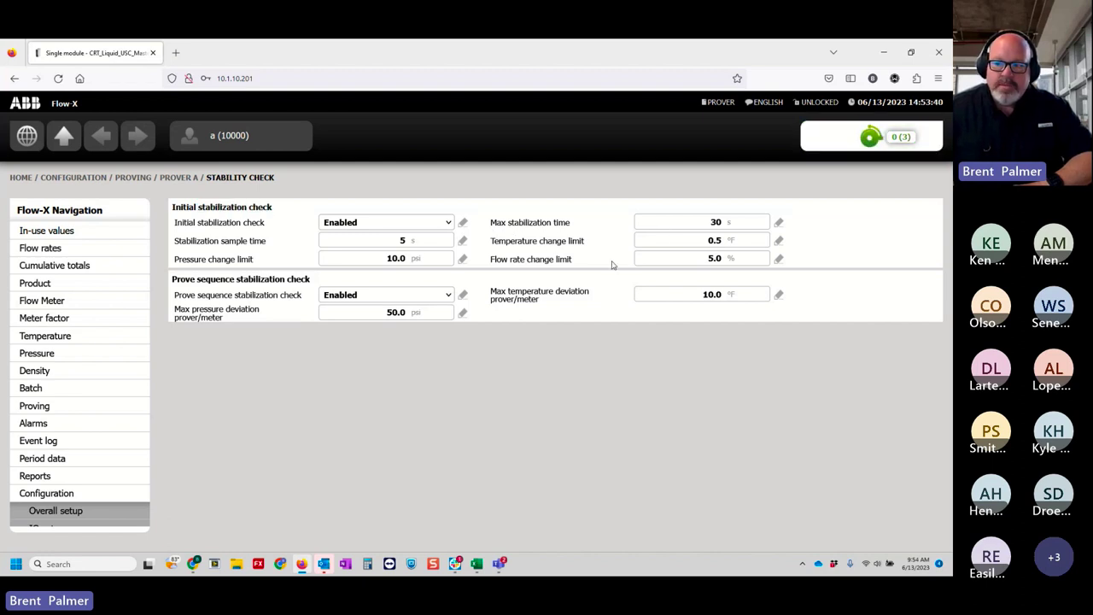
drag(491, 241, 564, 242)
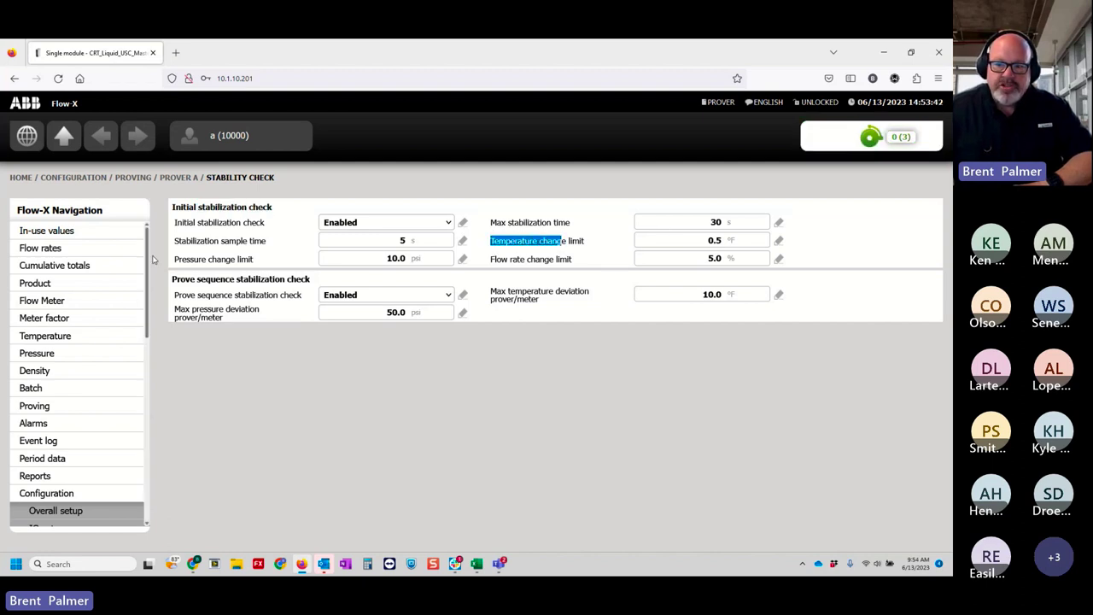
drag(183, 263, 238, 261)
drag(492, 261, 570, 263)
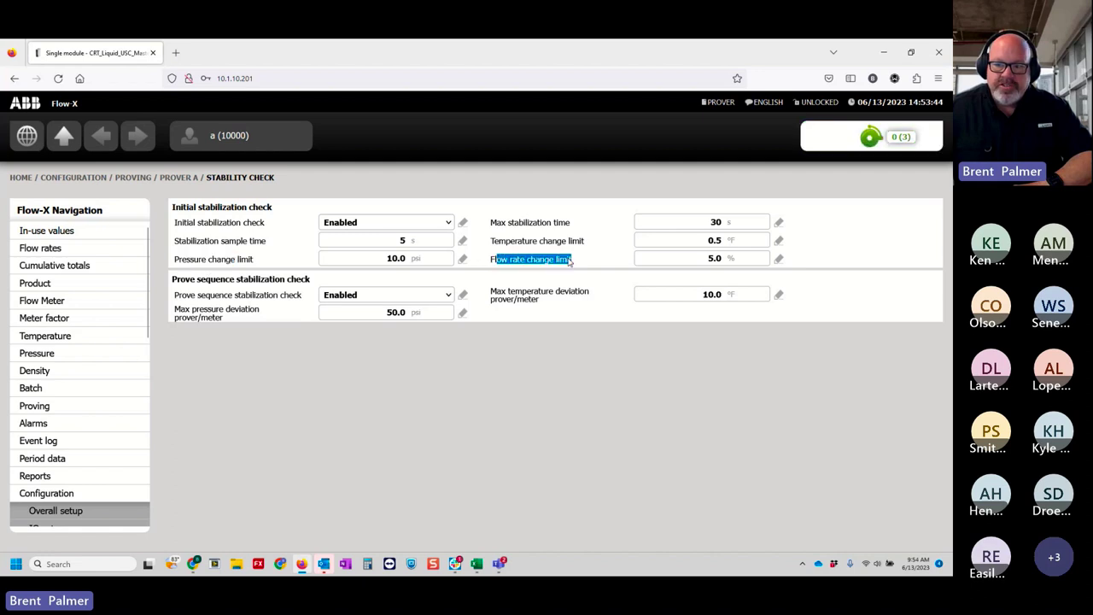
click(504, 300)
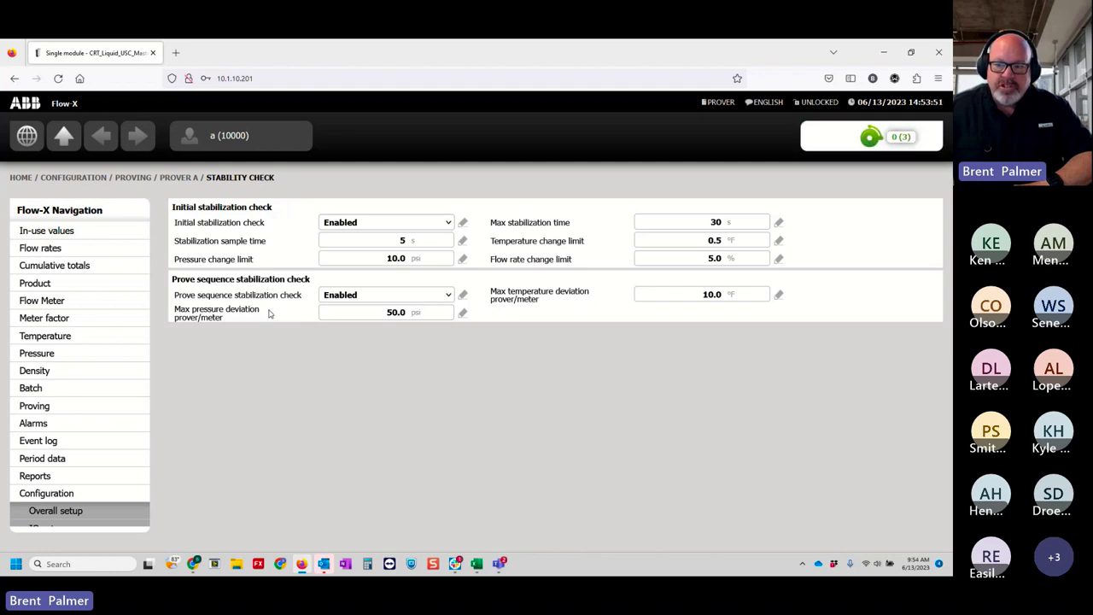
Step: Set the prove sequence stabilization check's maximum prover/meter temperature deviation to 0.1 °F
click(688, 298)
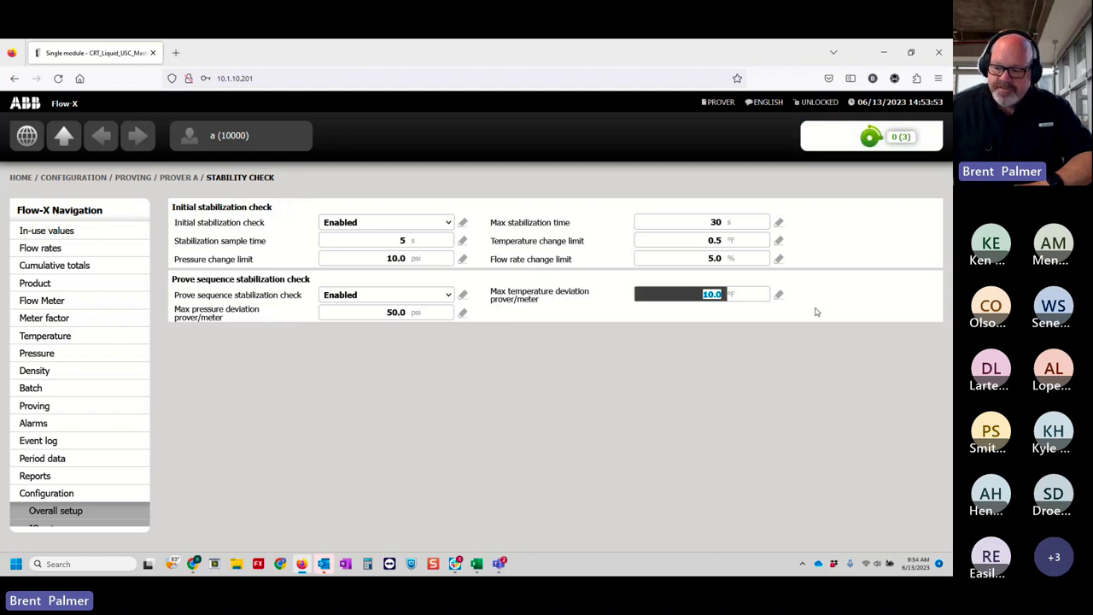
text(.1)
key(Return)
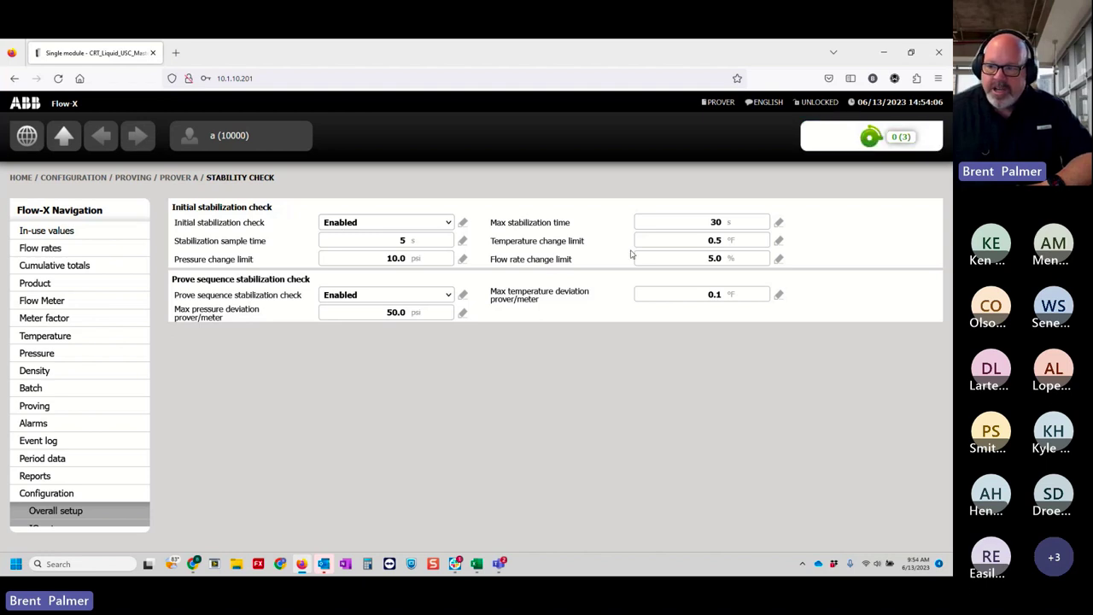
Step: Review the prover/meter pressure and temperature deviation limits and set the maximum temperature deviation to 1.0 °F
drag(483, 261, 483, 311)
double_click(202, 309)
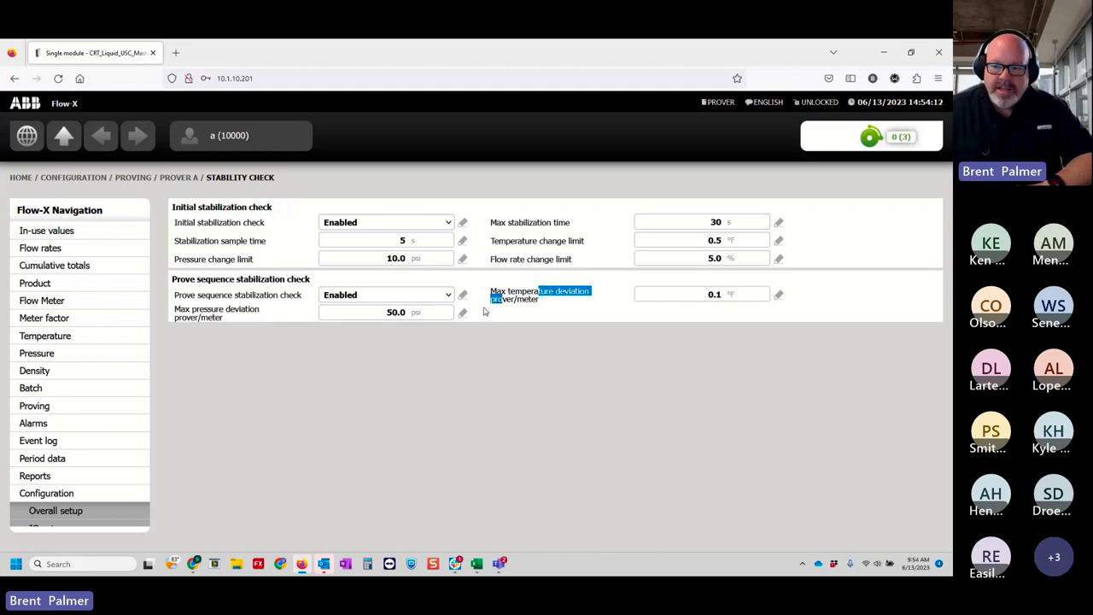
drag(510, 291, 219, 318)
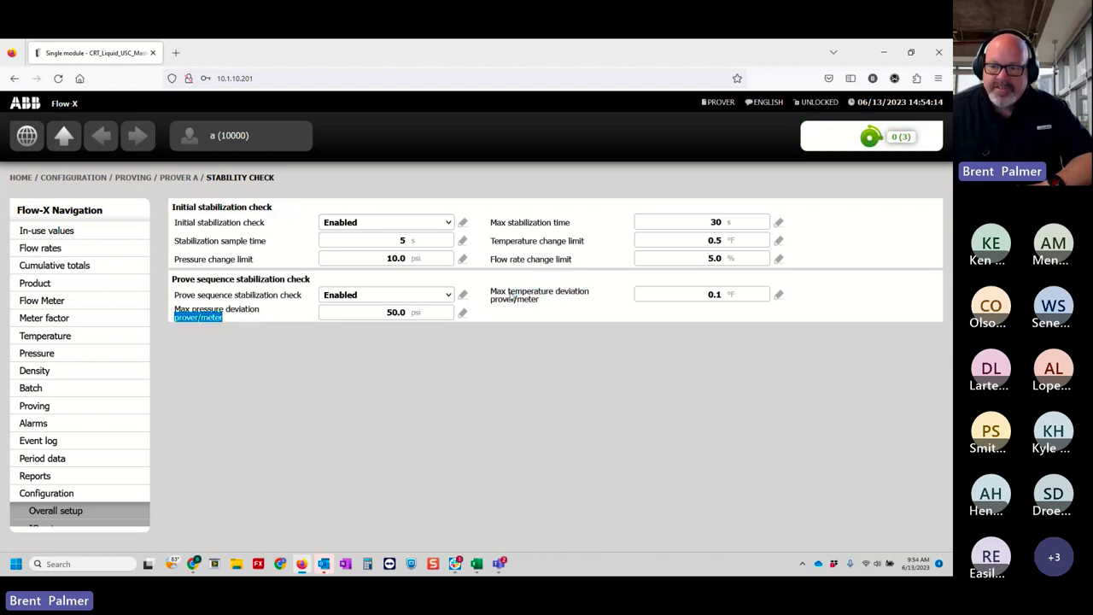
drag(509, 292, 564, 295)
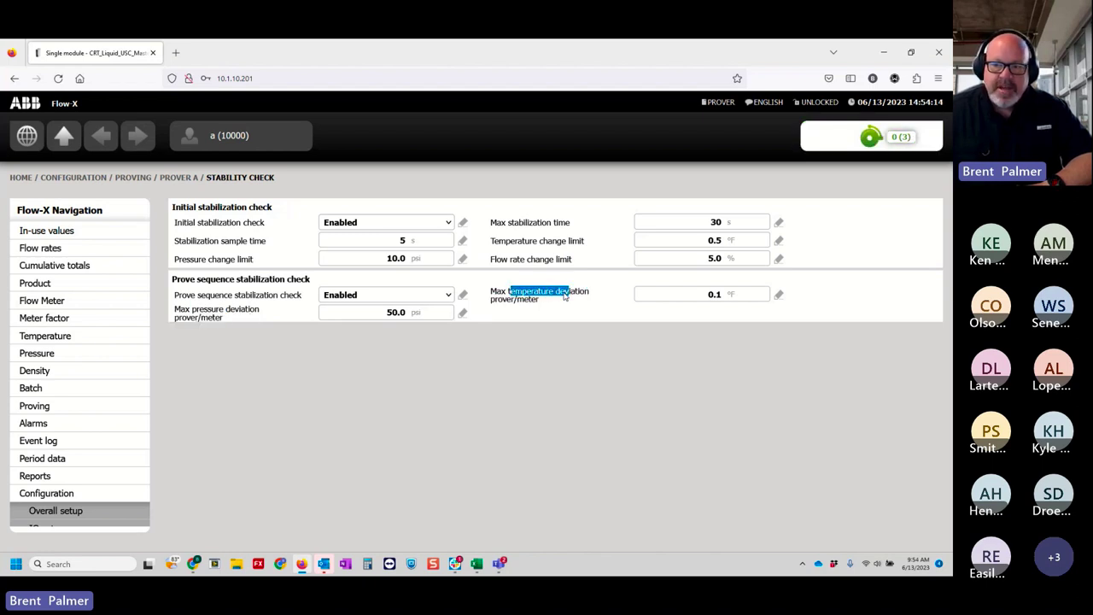
click(709, 299)
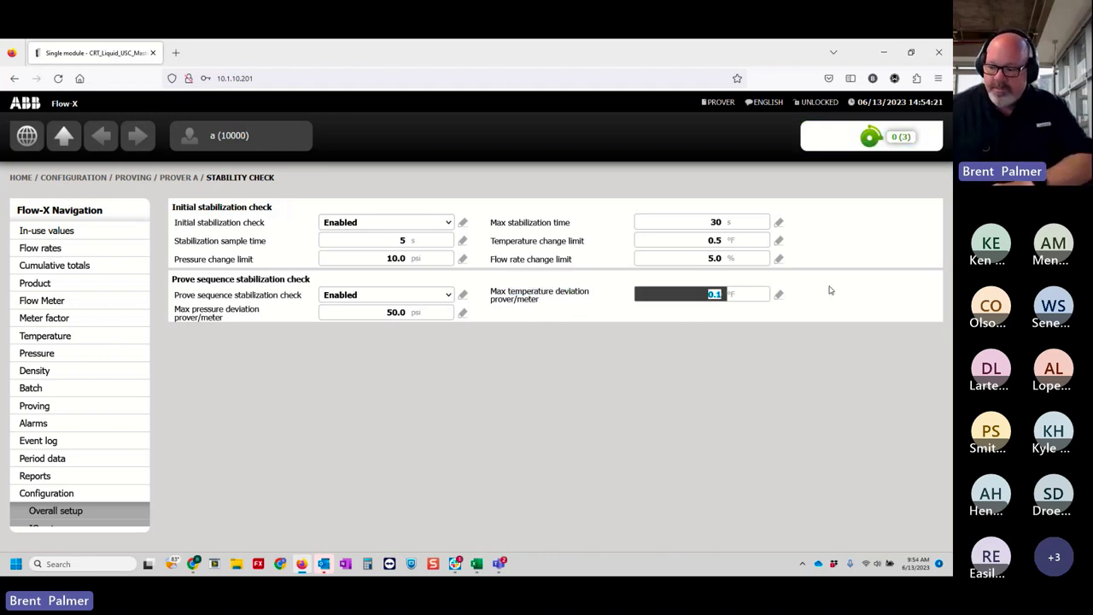
text(1)
key(Return)
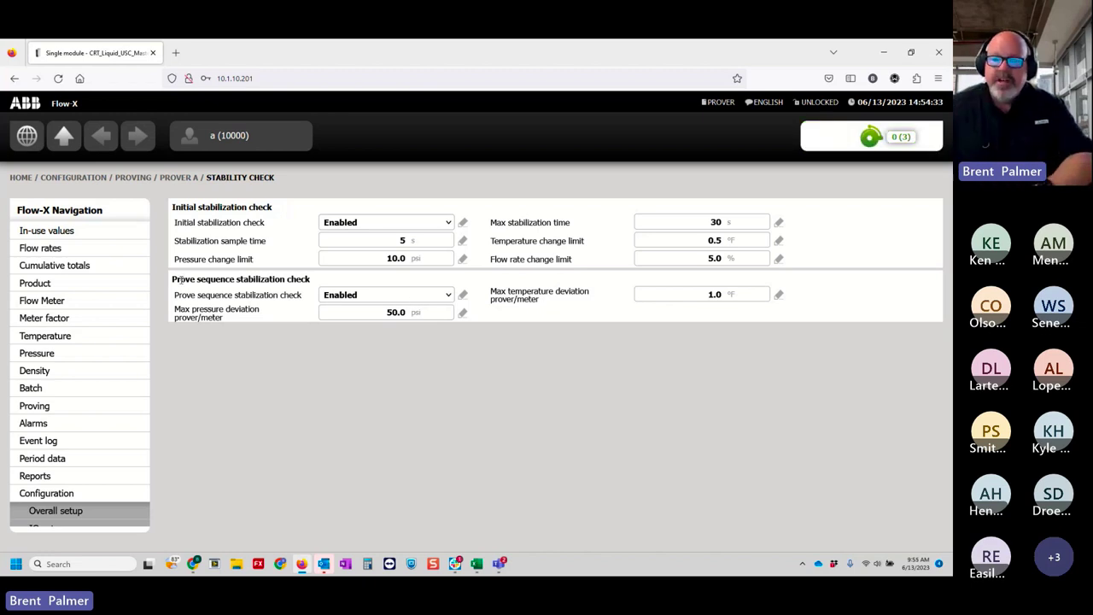
Step: Disable both the initial stabilization check and the prove sequence stabilization check, and apply the changes
click(338, 299)
click(601, 402)
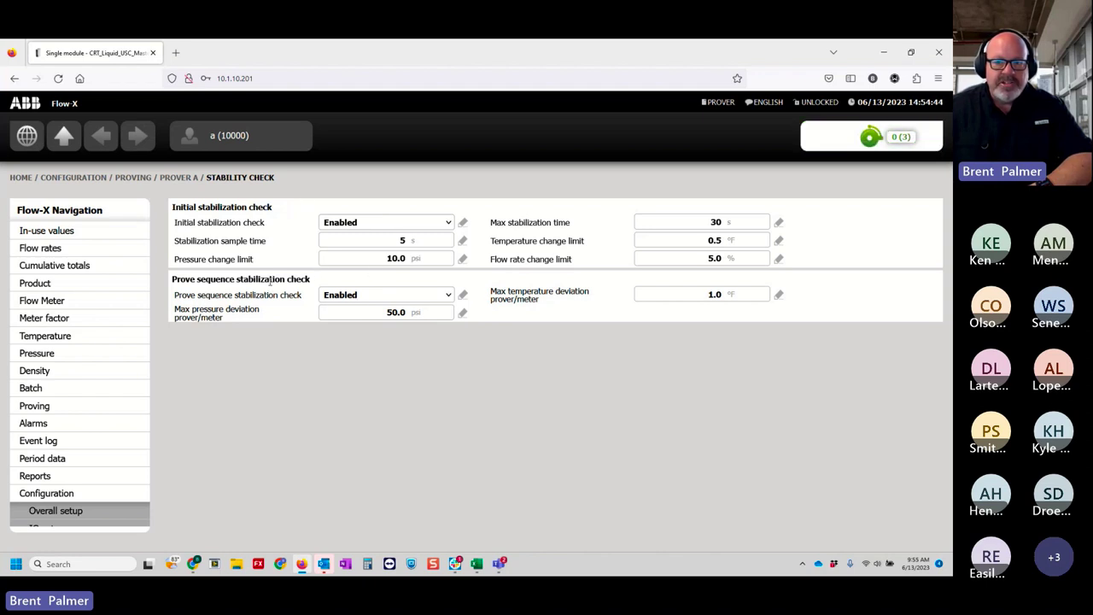
click(348, 226)
click(348, 241)
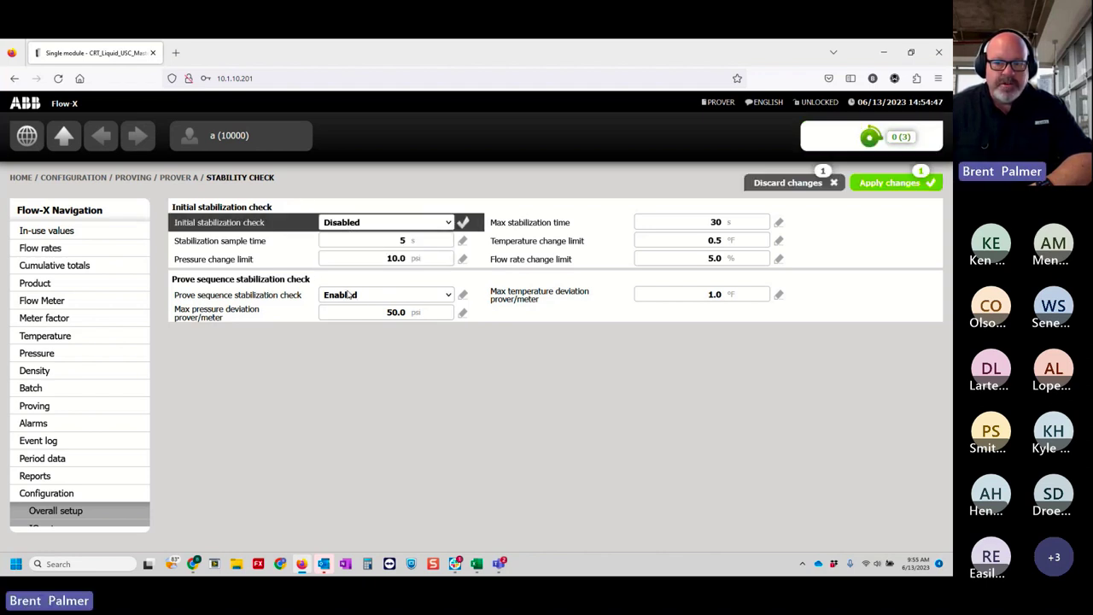
click(345, 296)
click(349, 313)
click(890, 183)
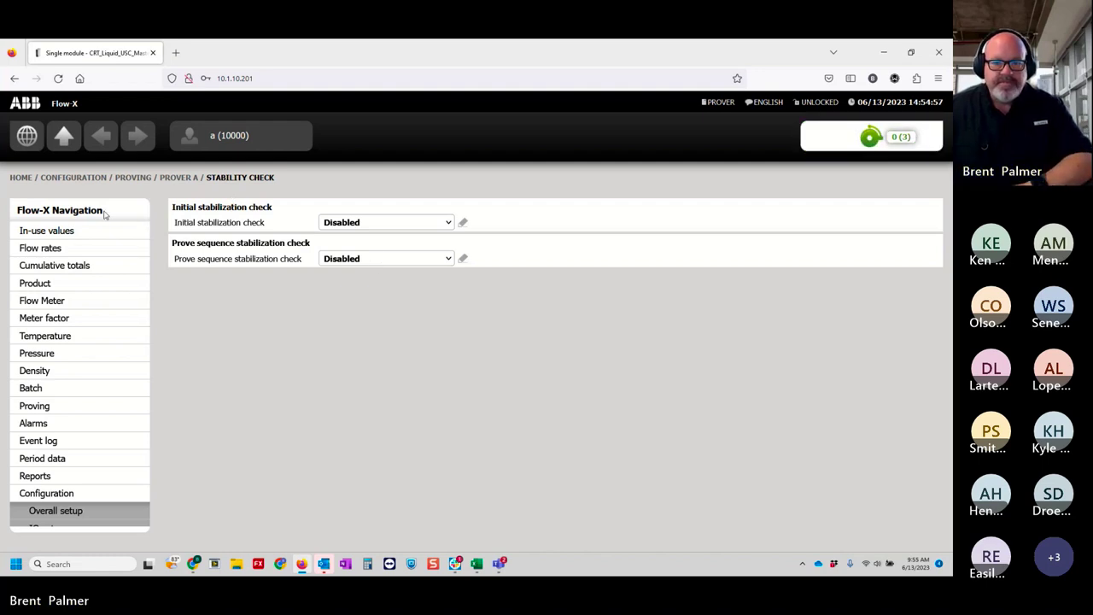
Step: In Prover A's meter factor tests, set the meter factor high limit to 1.0025 and the low limit to 0.9975
click(63, 136)
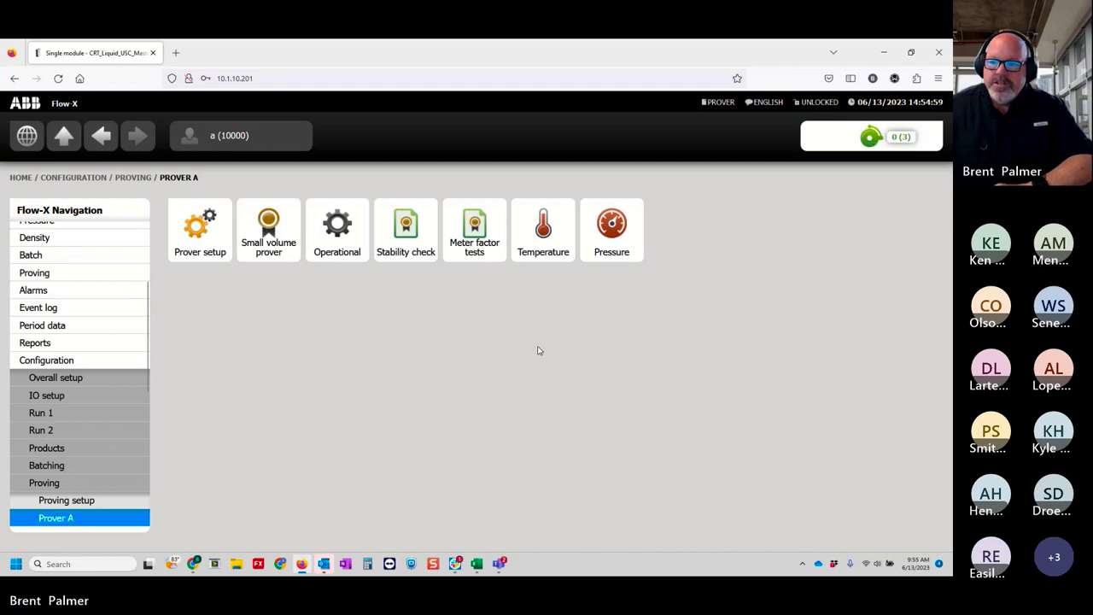
click(478, 246)
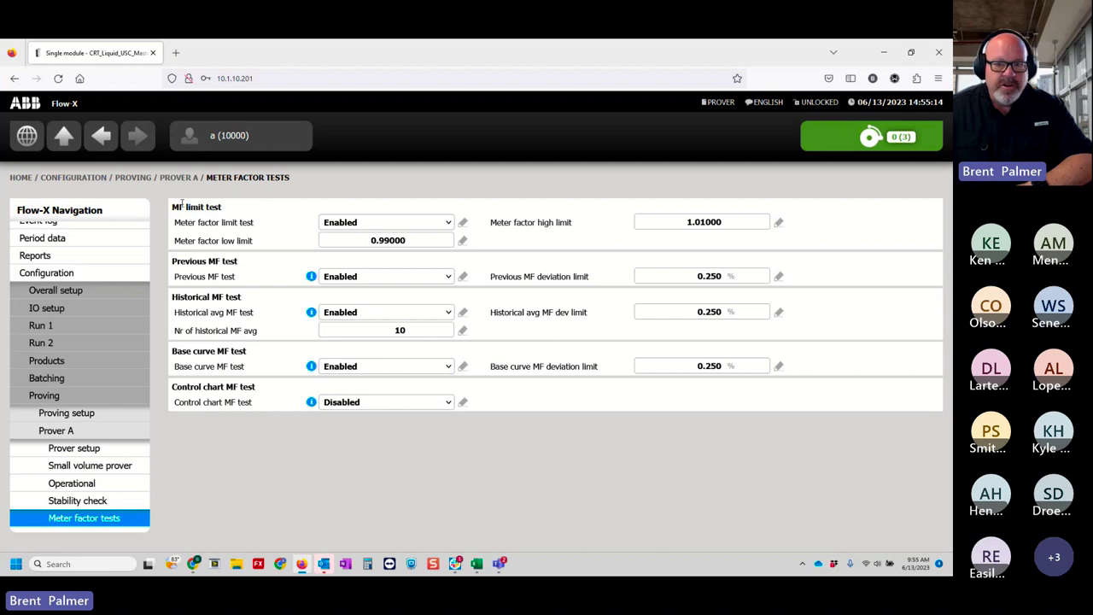
drag(172, 207, 217, 208)
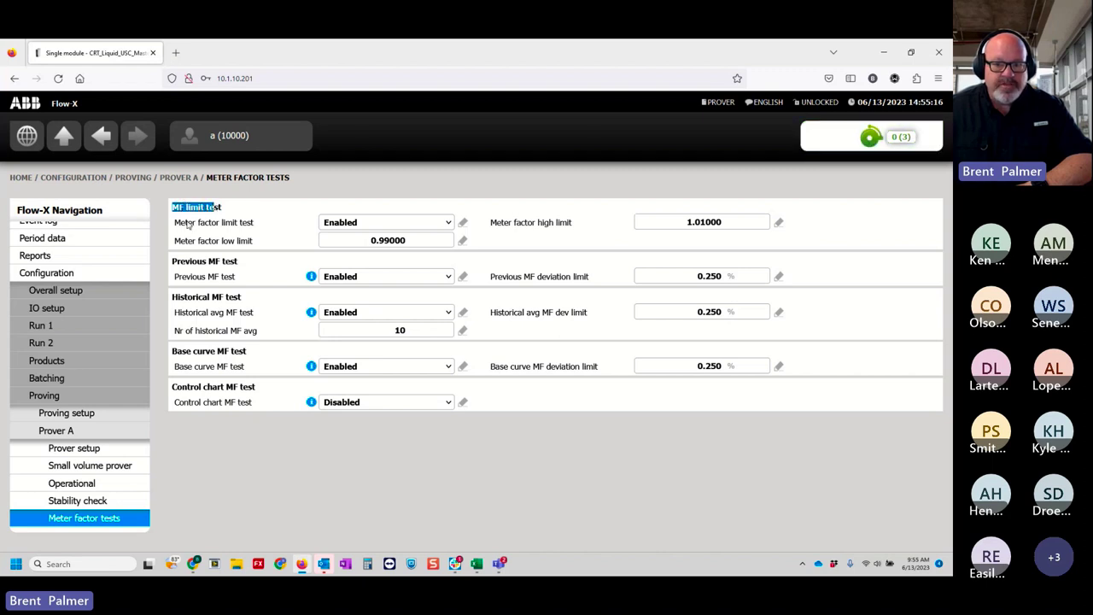
click(188, 224)
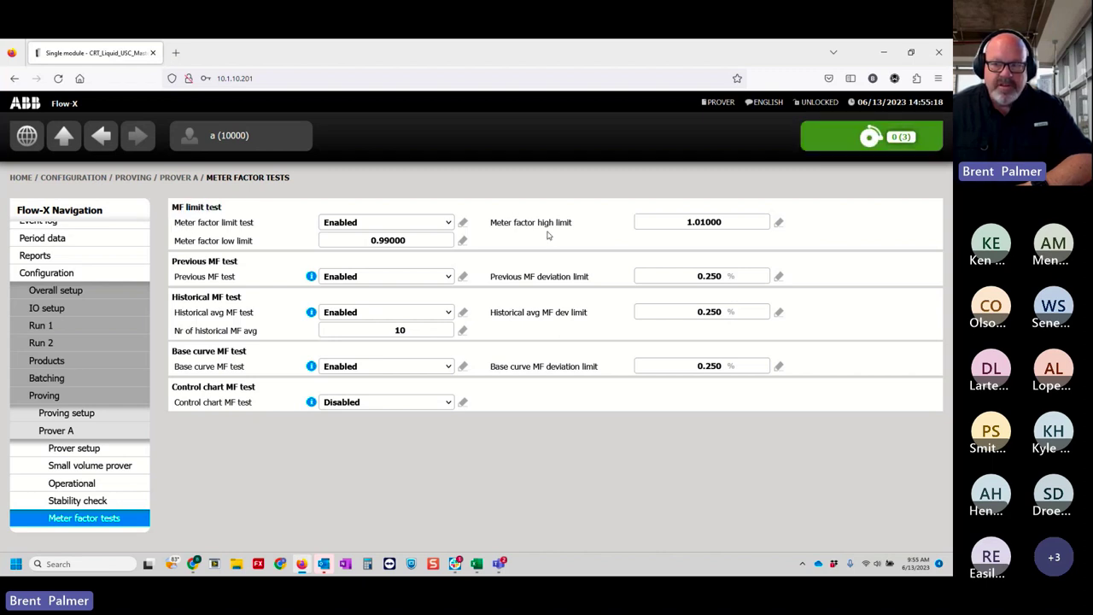
drag(492, 223, 575, 224)
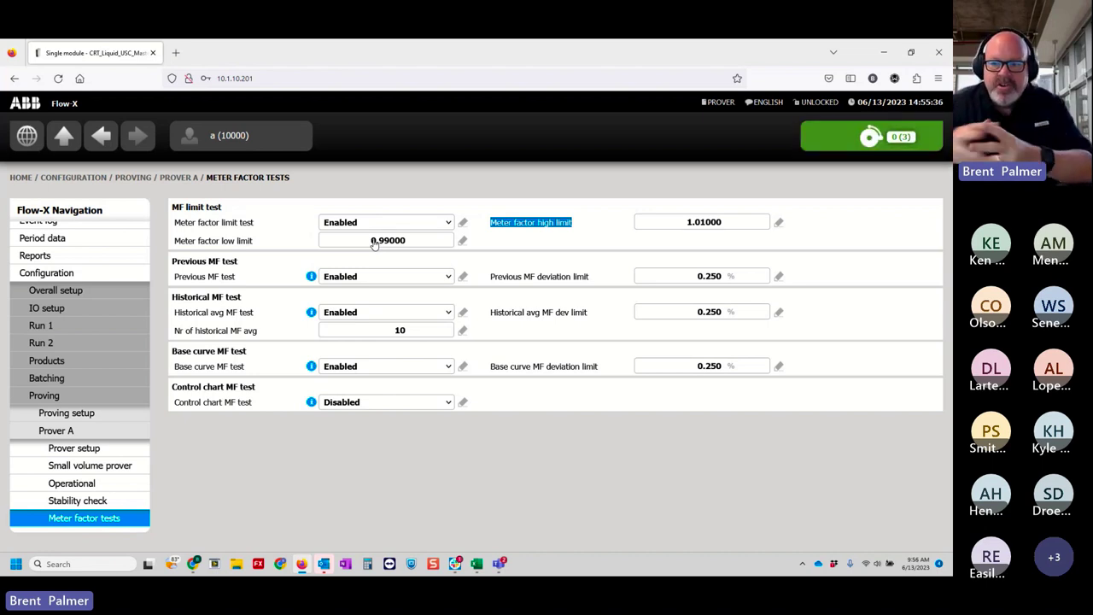
click(671, 224)
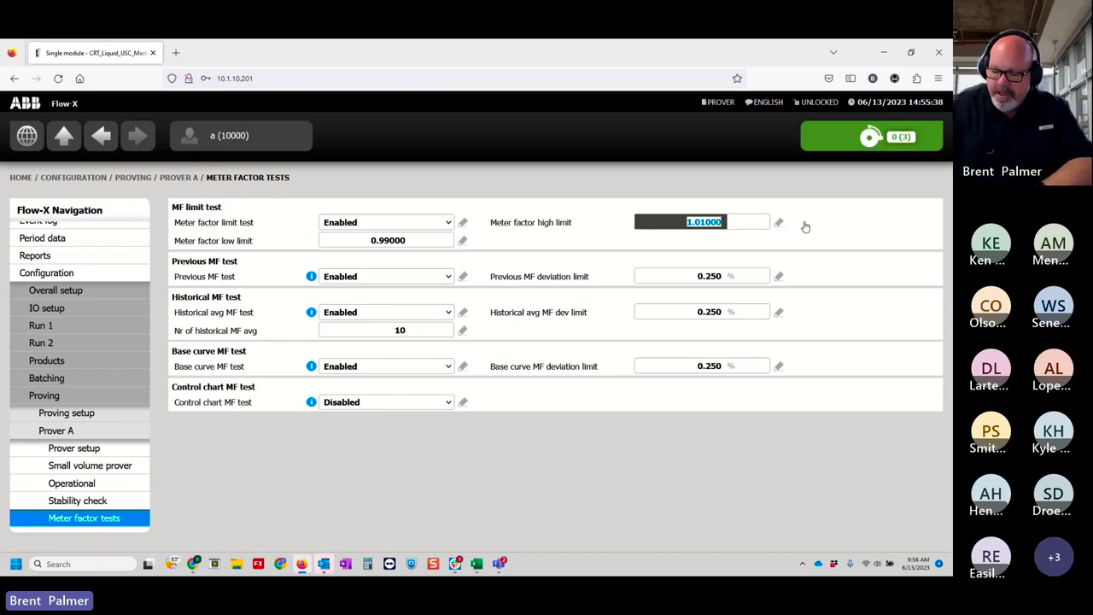
text(1)
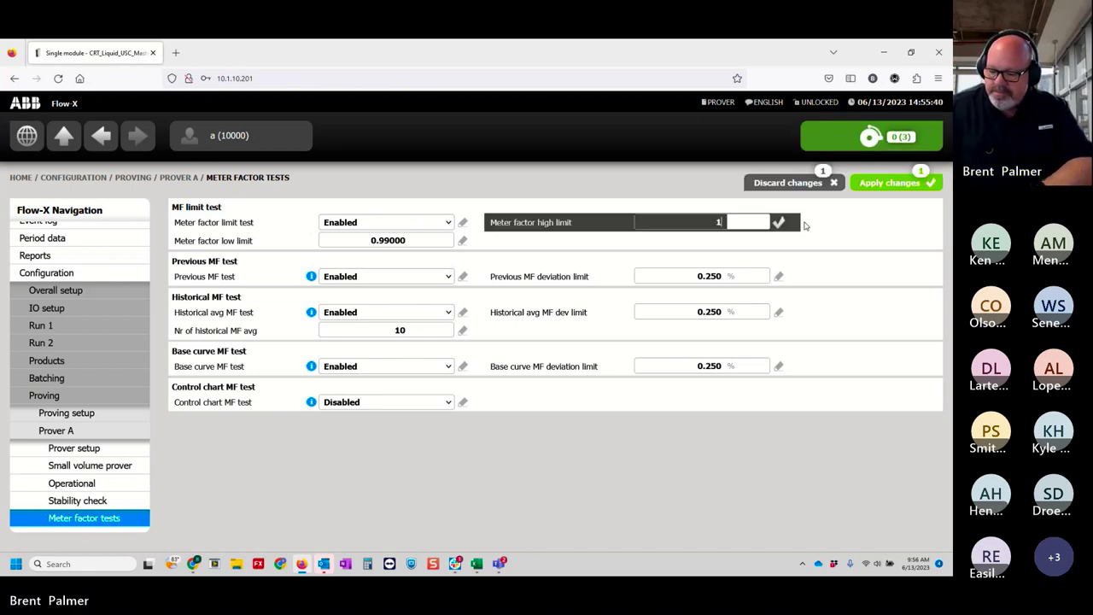
text(0)
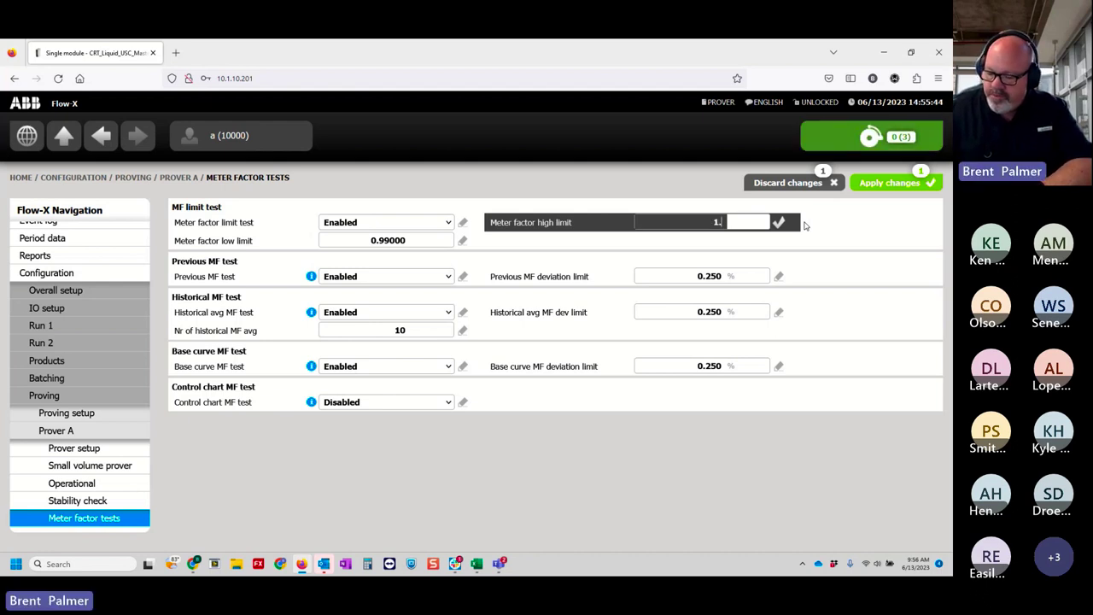
text(0)
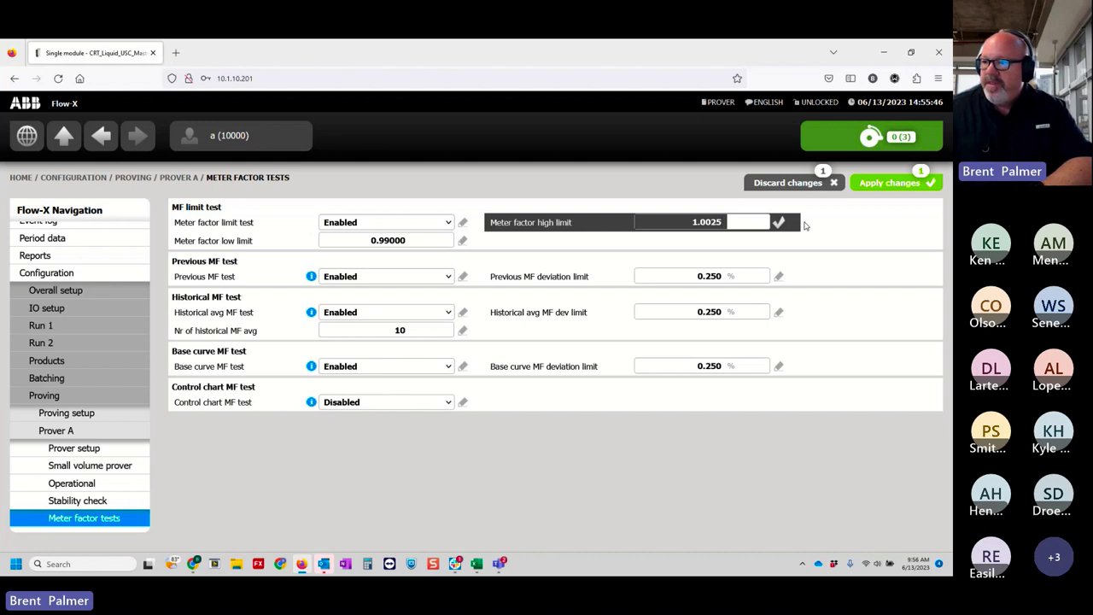
click(362, 244)
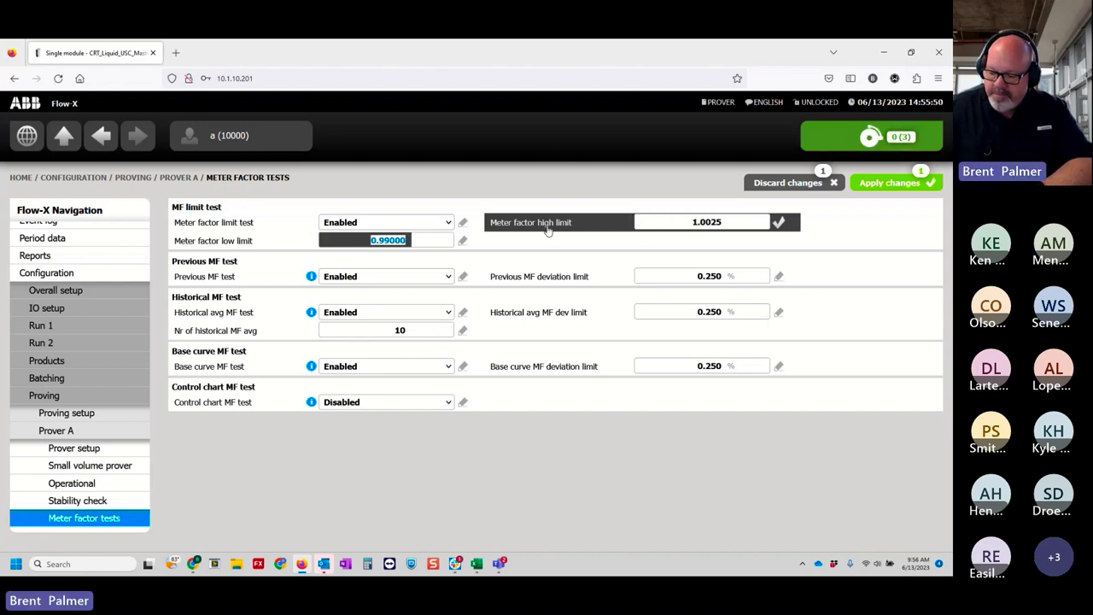
text(.9975)
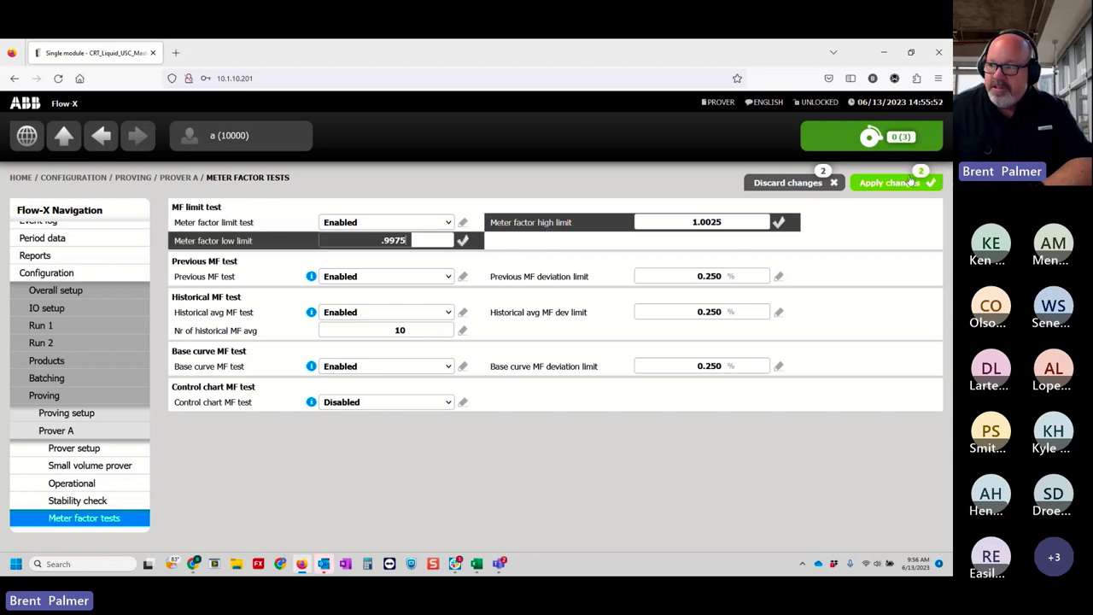
key(Return)
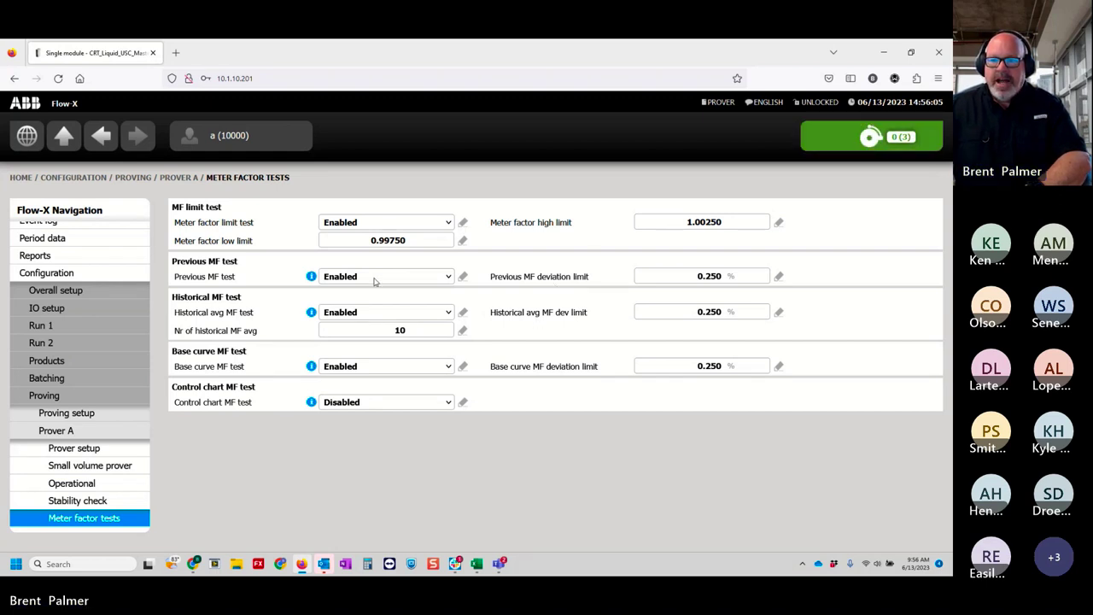
Step: Examine the previous, historical average and control chart meter factor tests and their deviation limits, dismissing the chat notification
drag(244, 267, 170, 262)
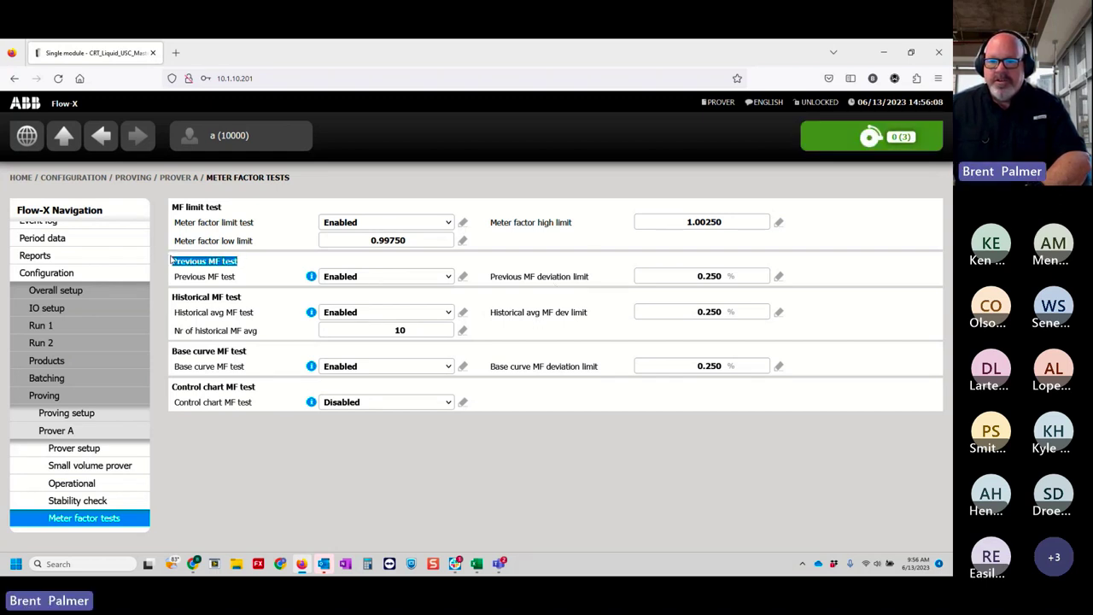
click(250, 276)
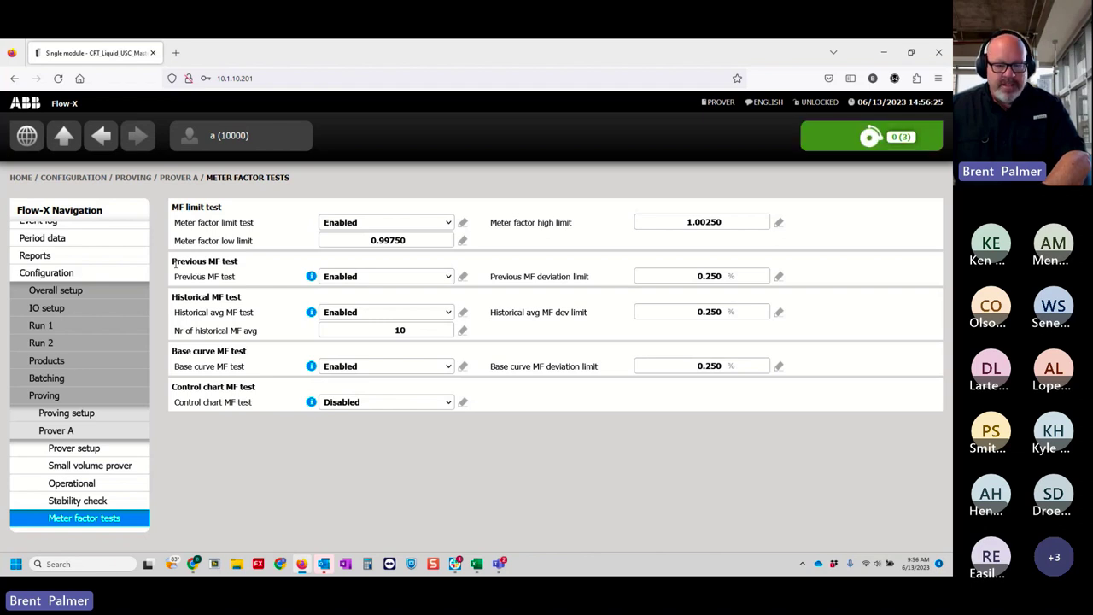
drag(172, 262, 233, 264)
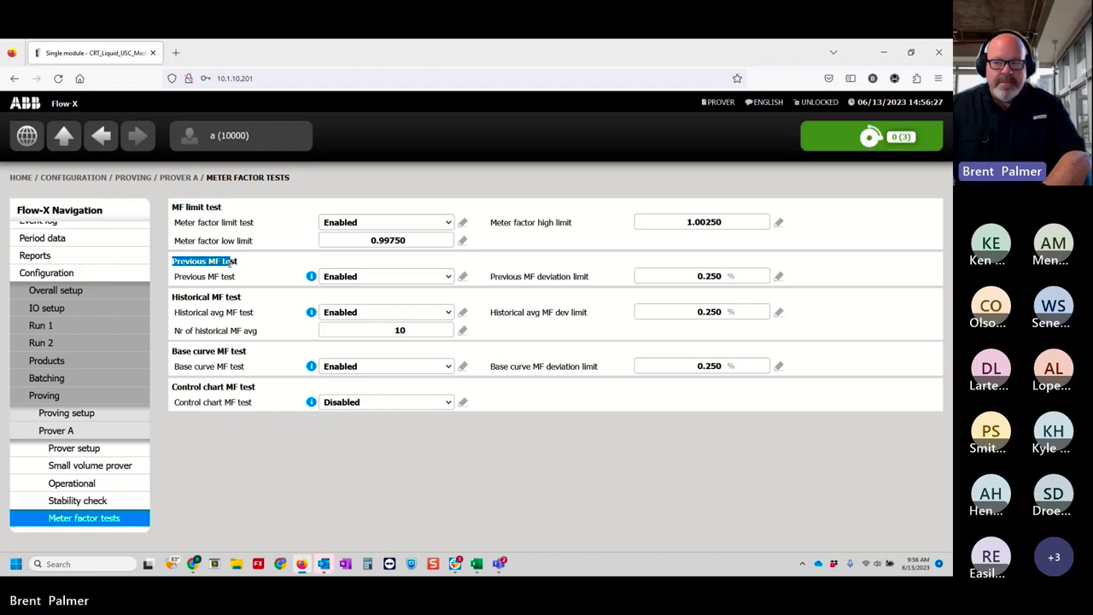
click(231, 263)
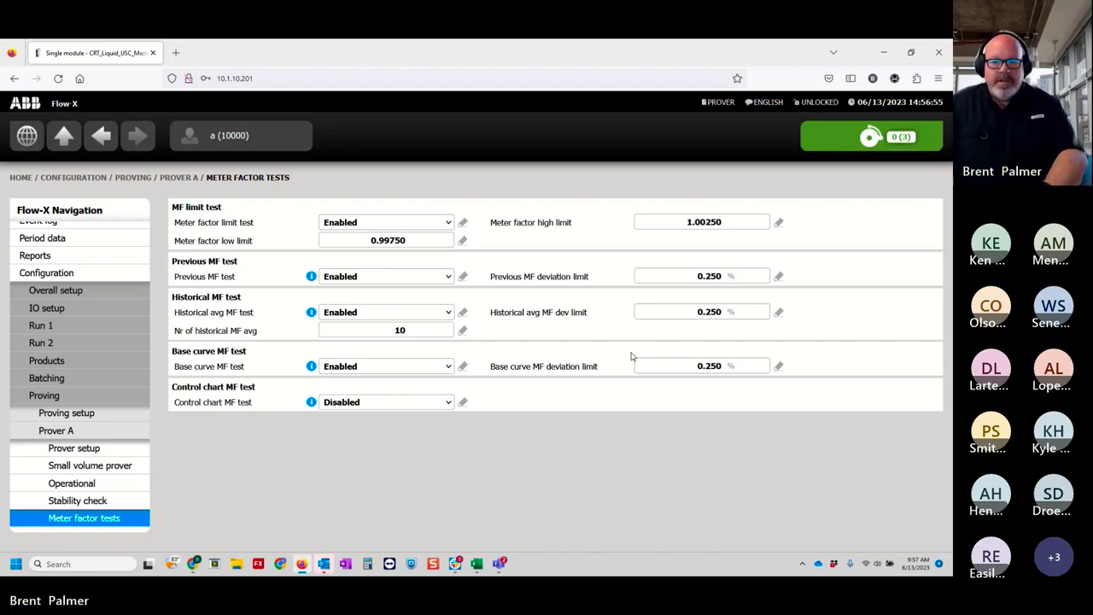
drag(240, 296, 179, 297)
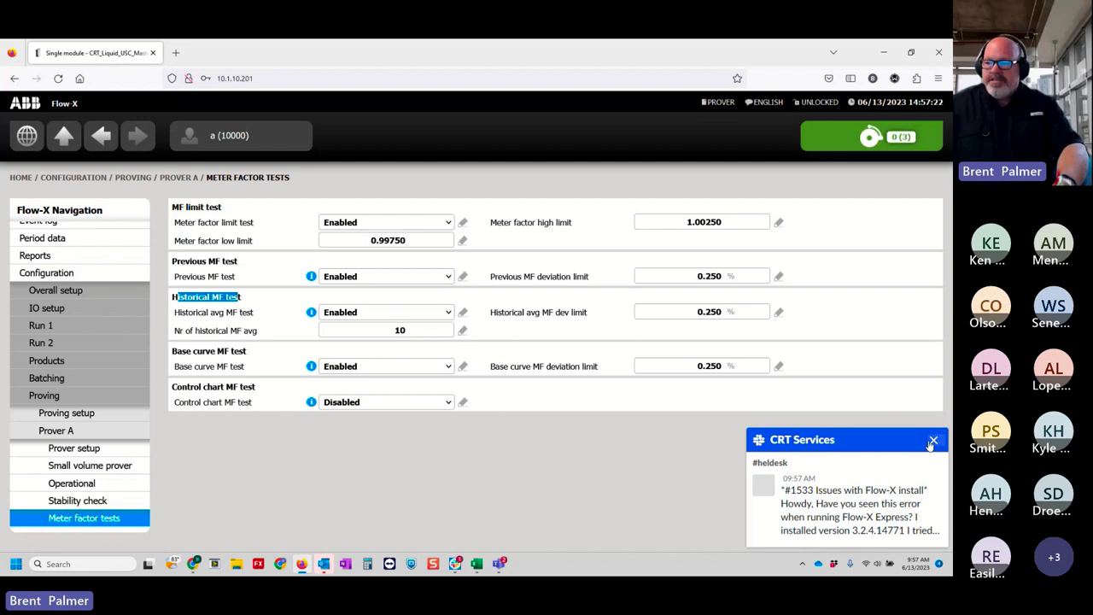
click(933, 441)
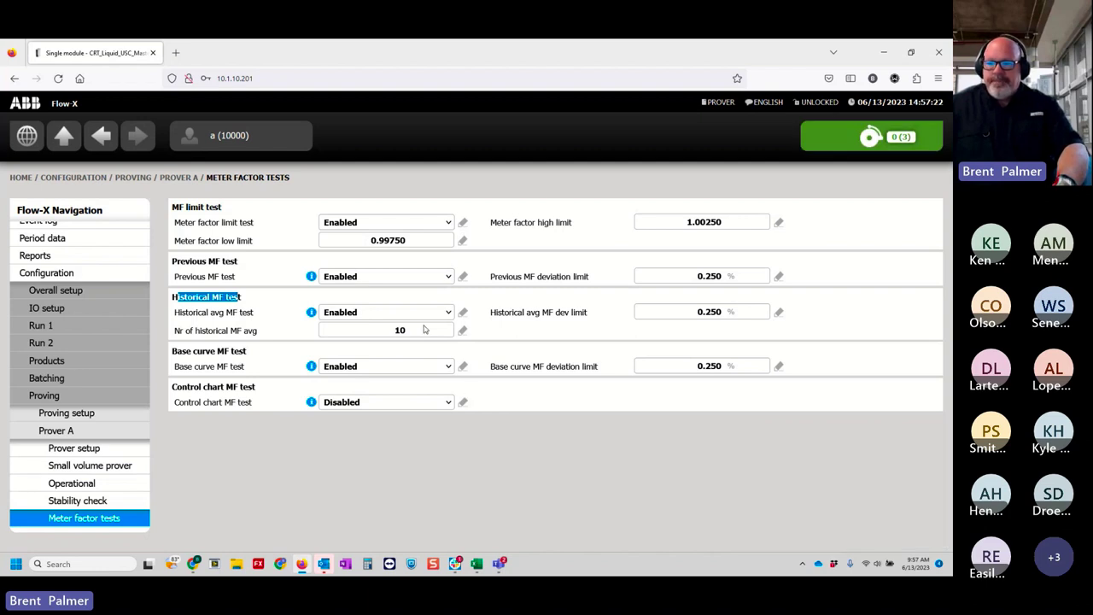
click(238, 314)
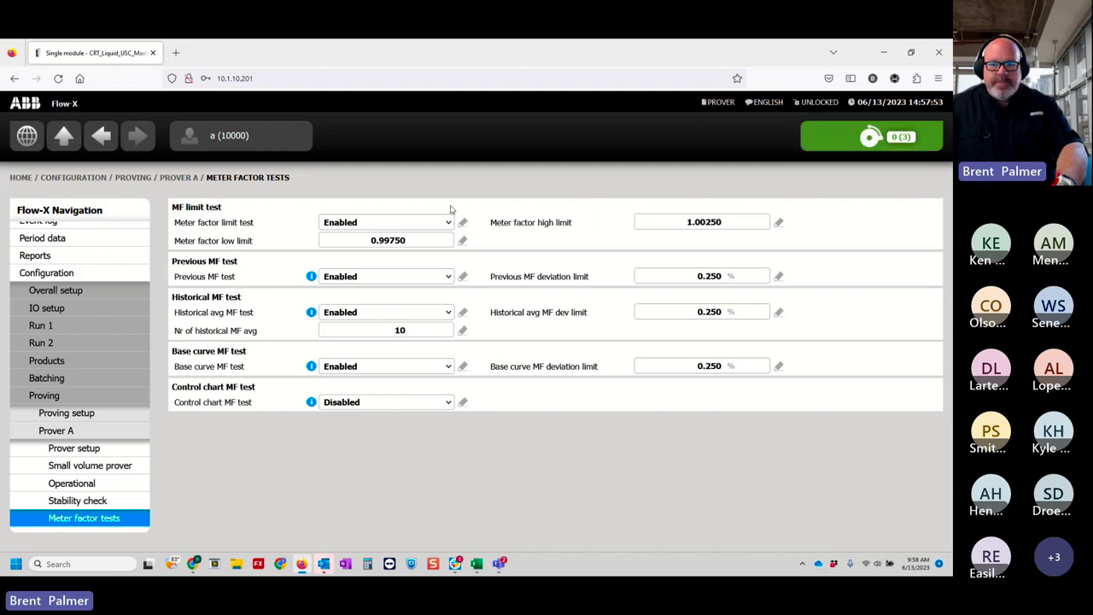
drag(173, 265, 241, 265)
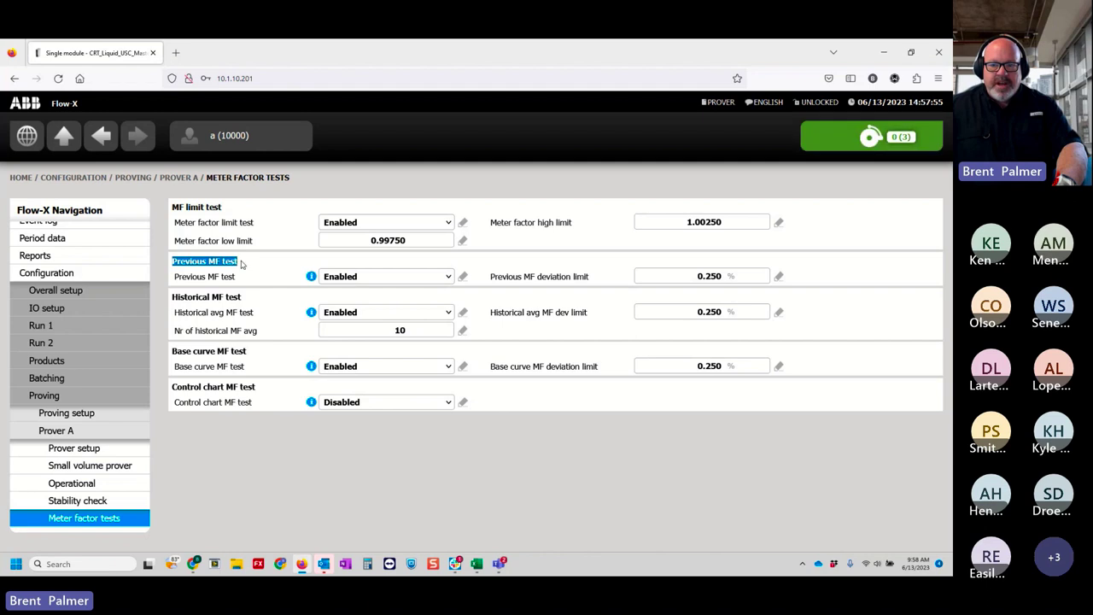
click(244, 277)
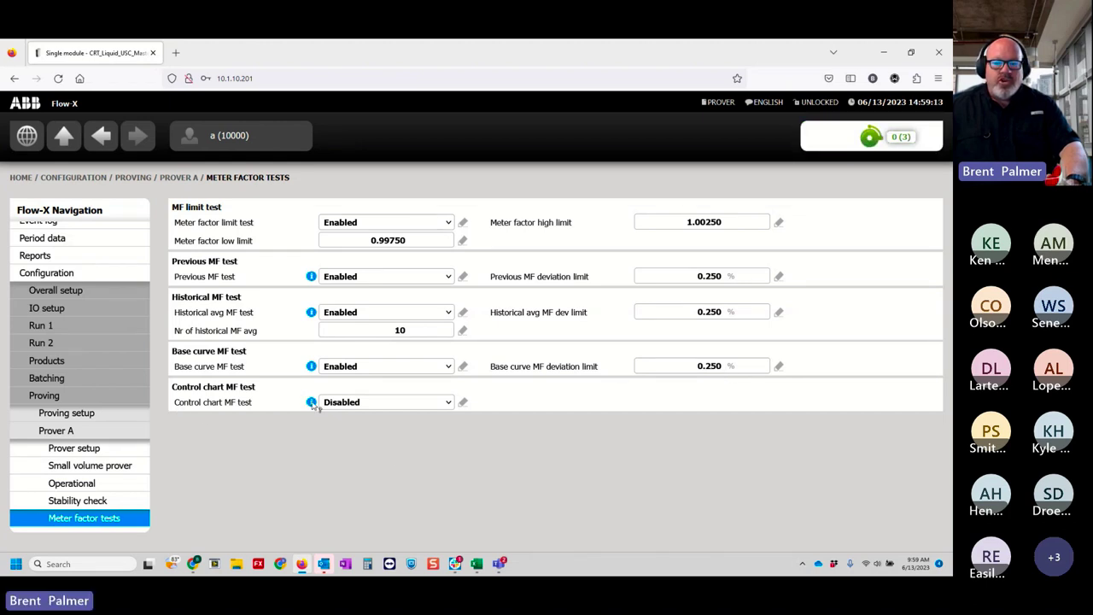
mouse_move(312, 403)
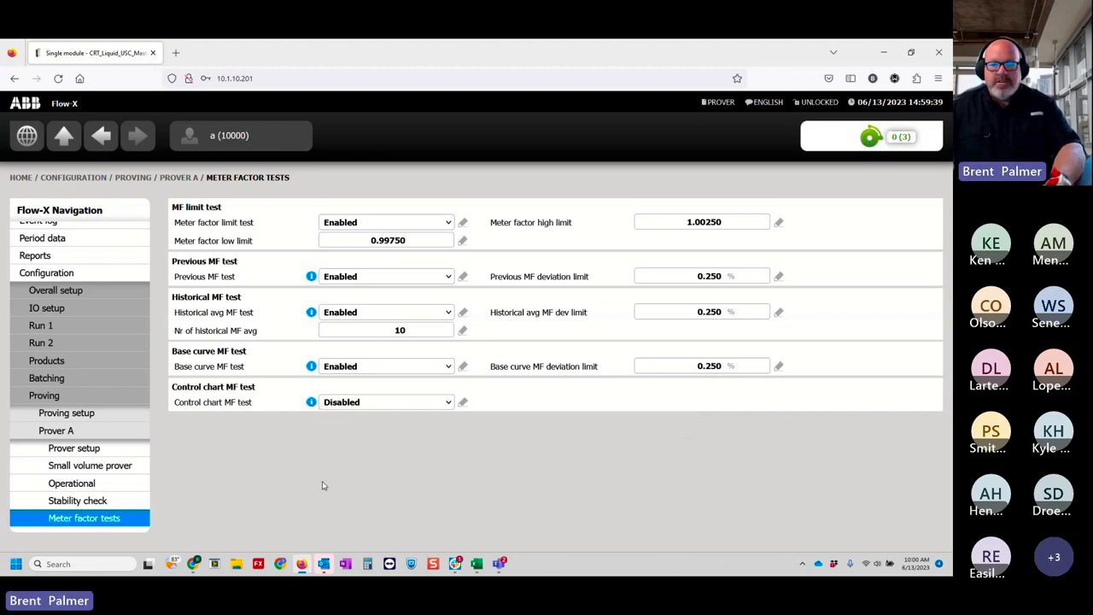
Step: Check Prover A's inlet and rod temperature settings, and set its inlet pressure override to 120 psi
click(63, 139)
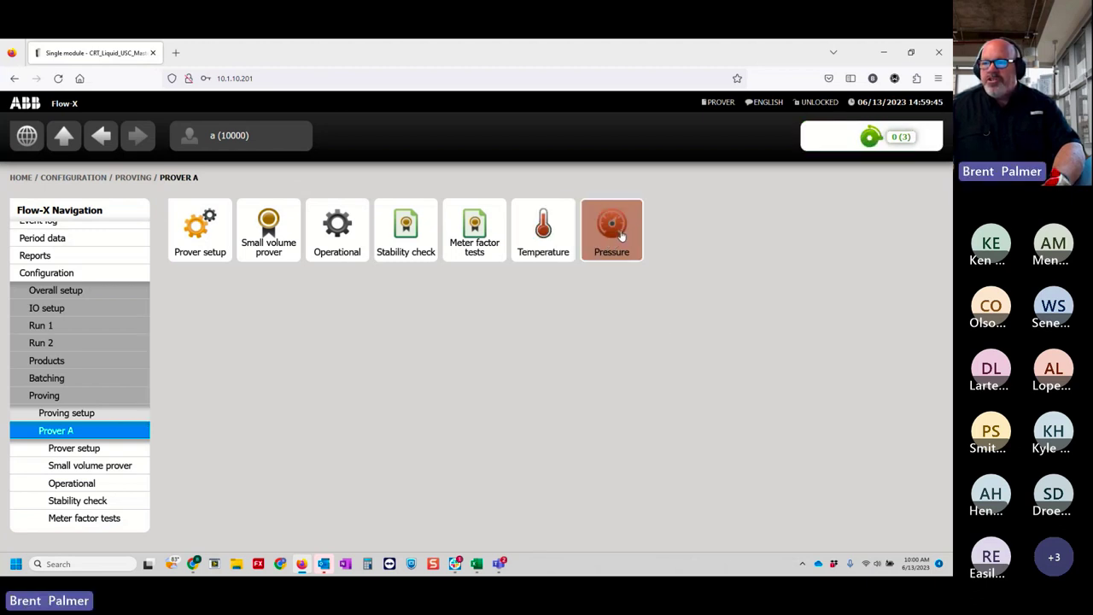
click(570, 237)
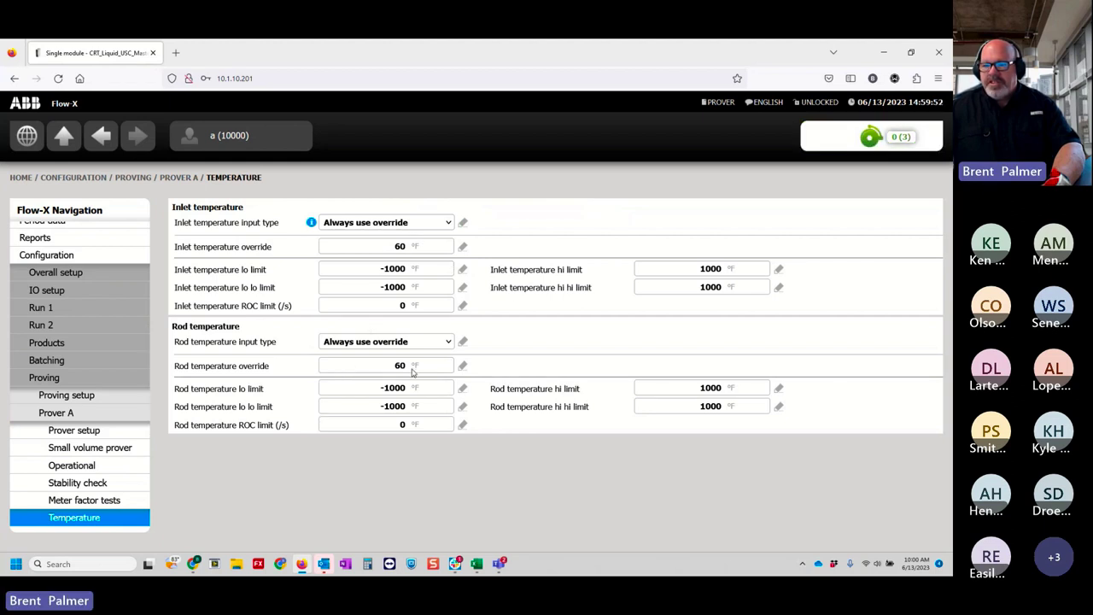
scroll(100, 468, down, 2)
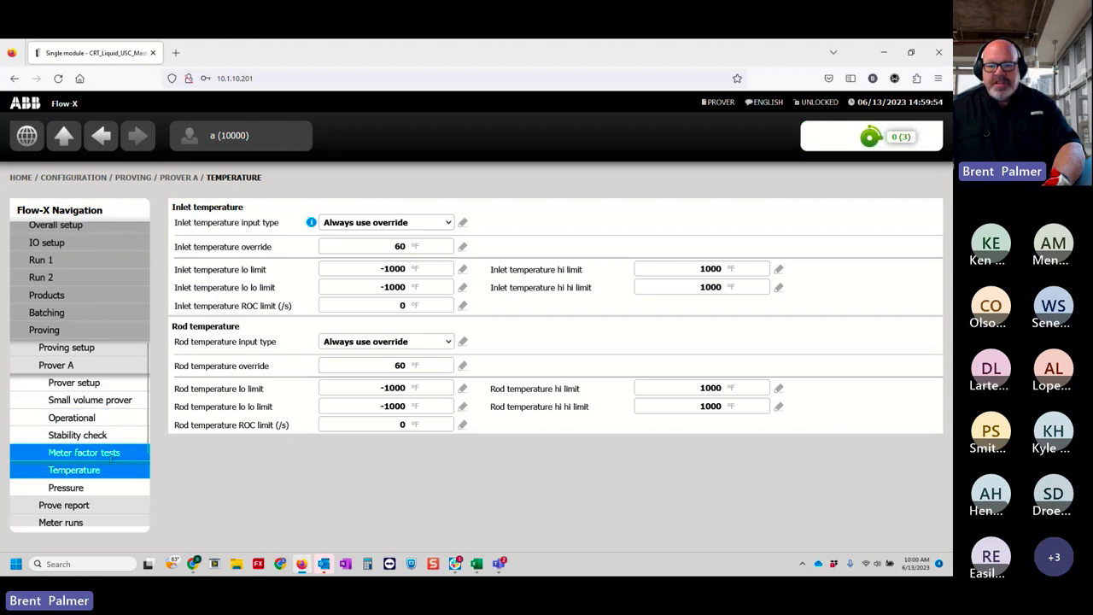
click(101, 468)
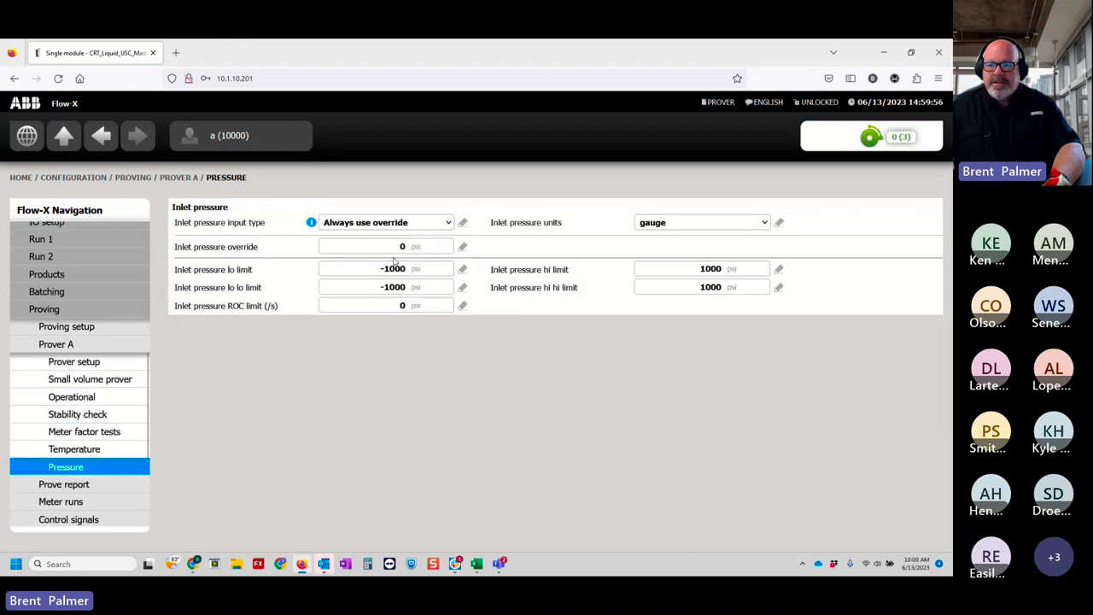
click(382, 248)
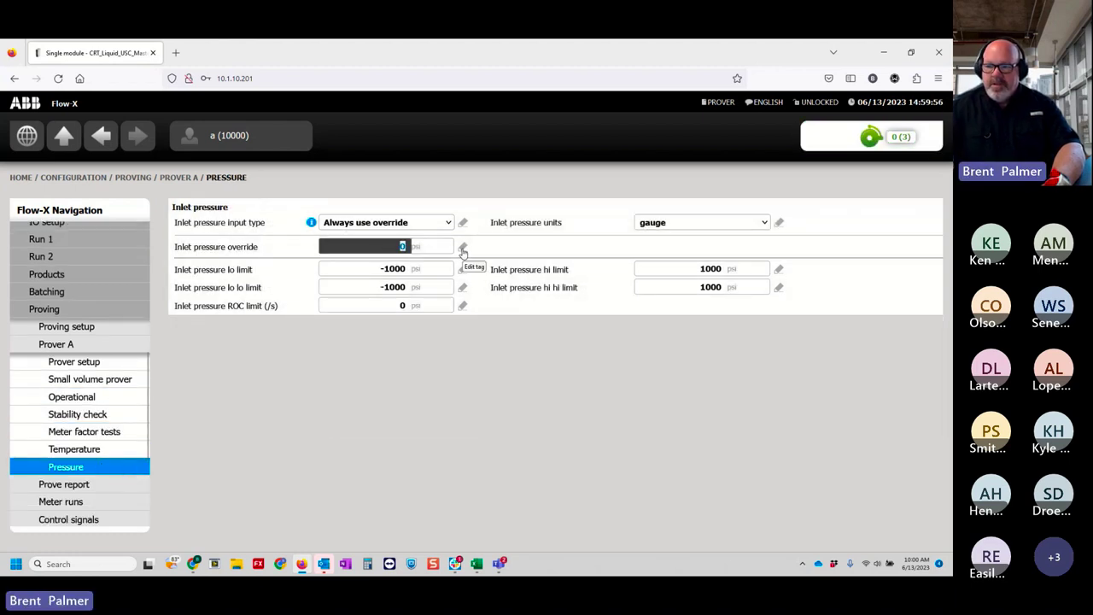
text(120)
key(Return)
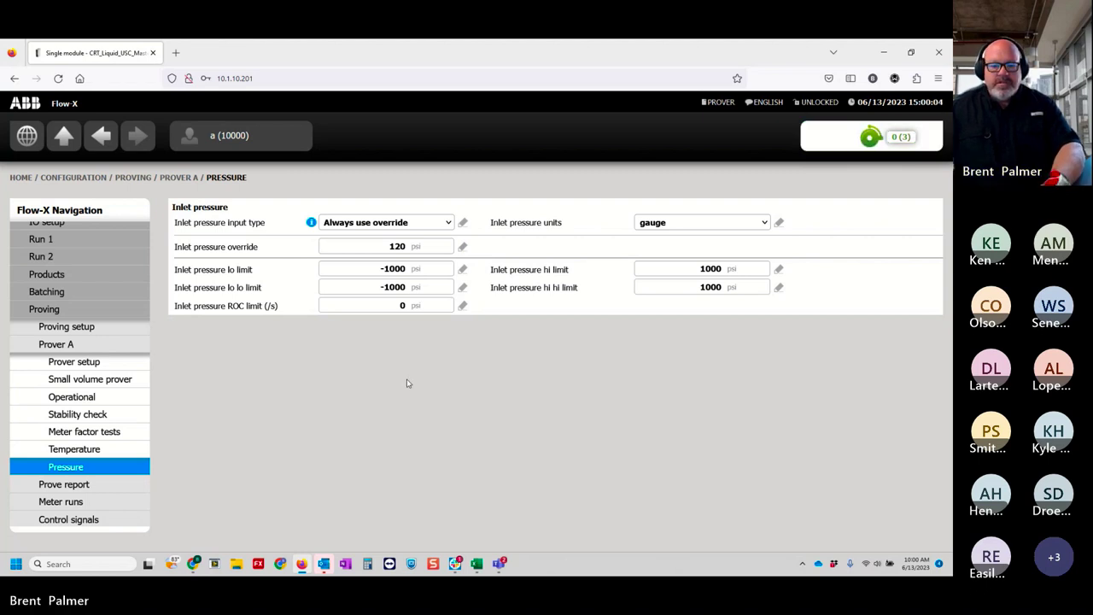
Step: In the prove report configuration, set the meter 1 prove report quantity type to Volume based and reopen its options
click(111, 484)
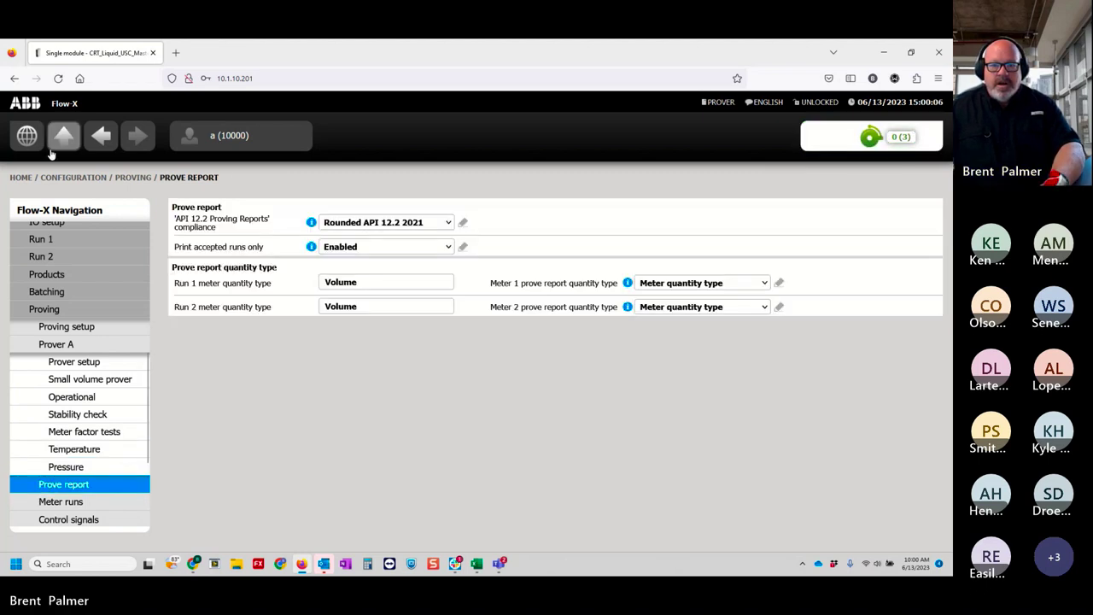
click(63, 134)
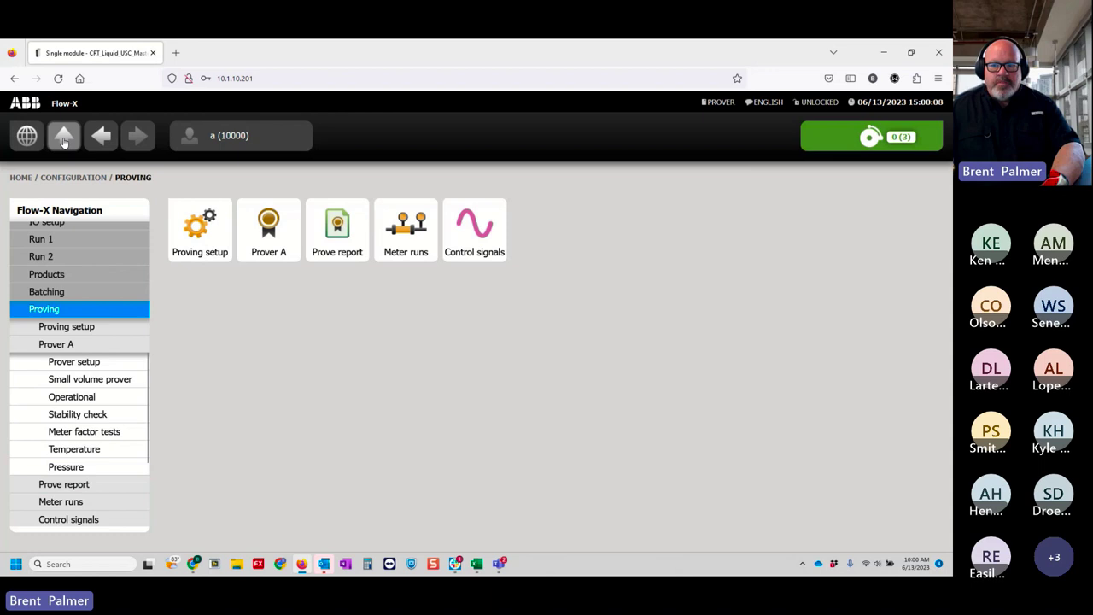
click(347, 248)
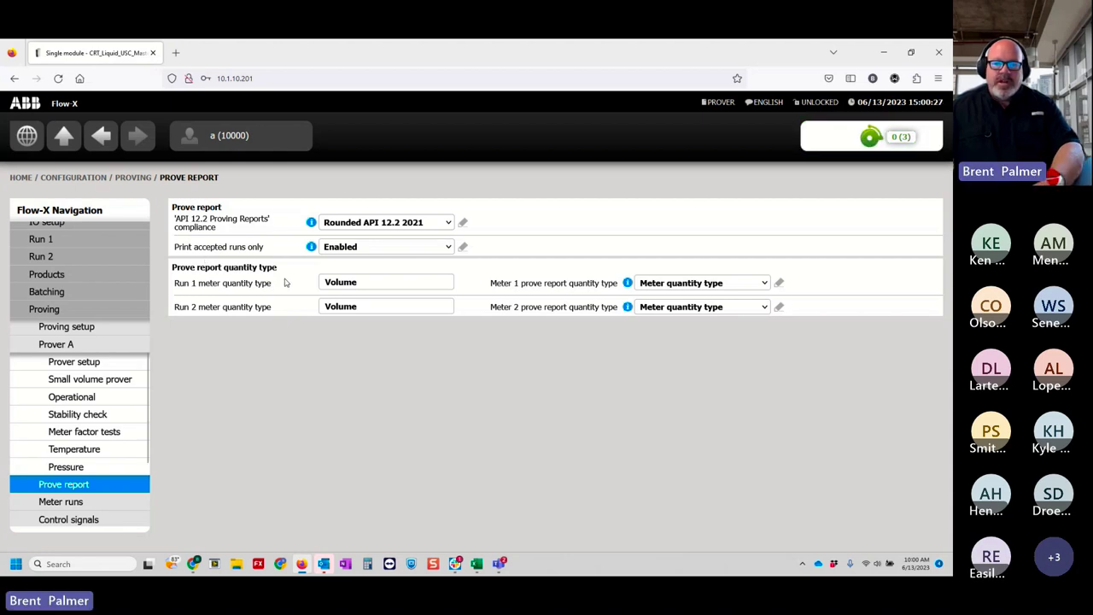
click(725, 286)
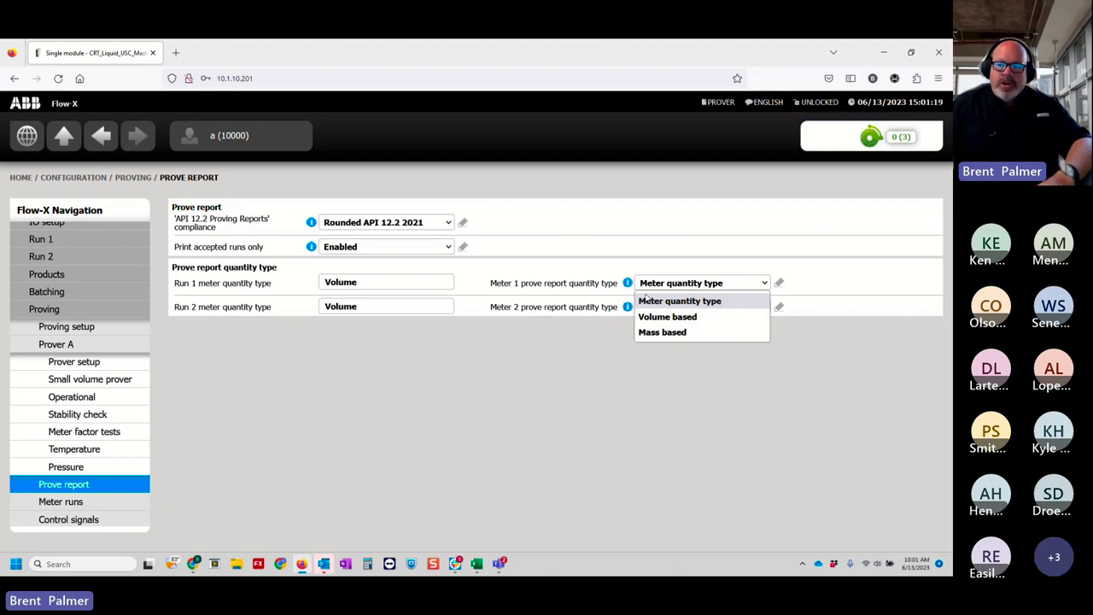
click(688, 318)
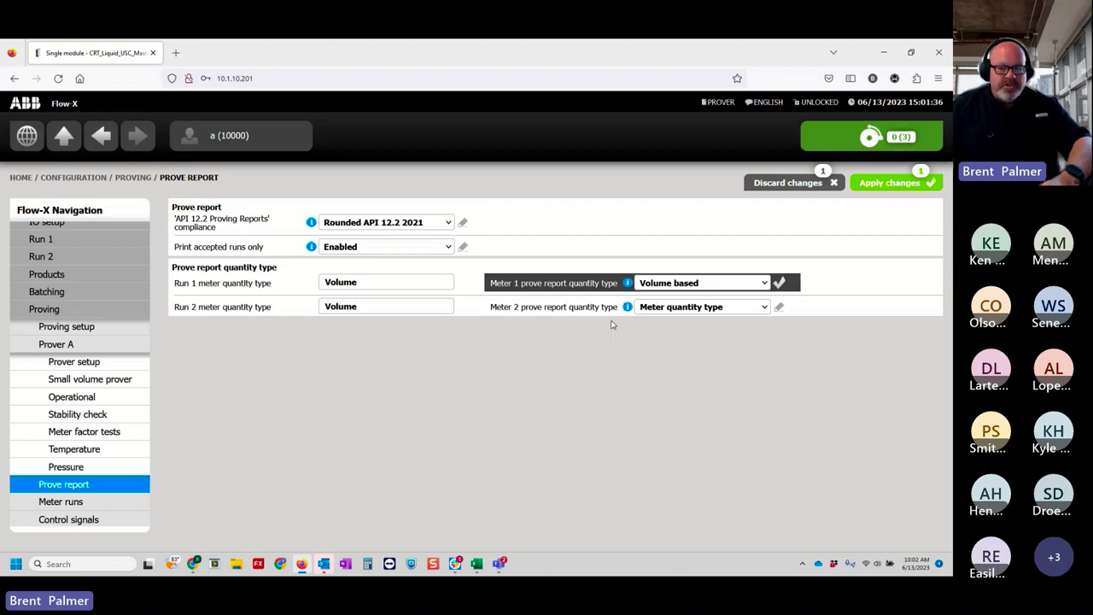
click(661, 283)
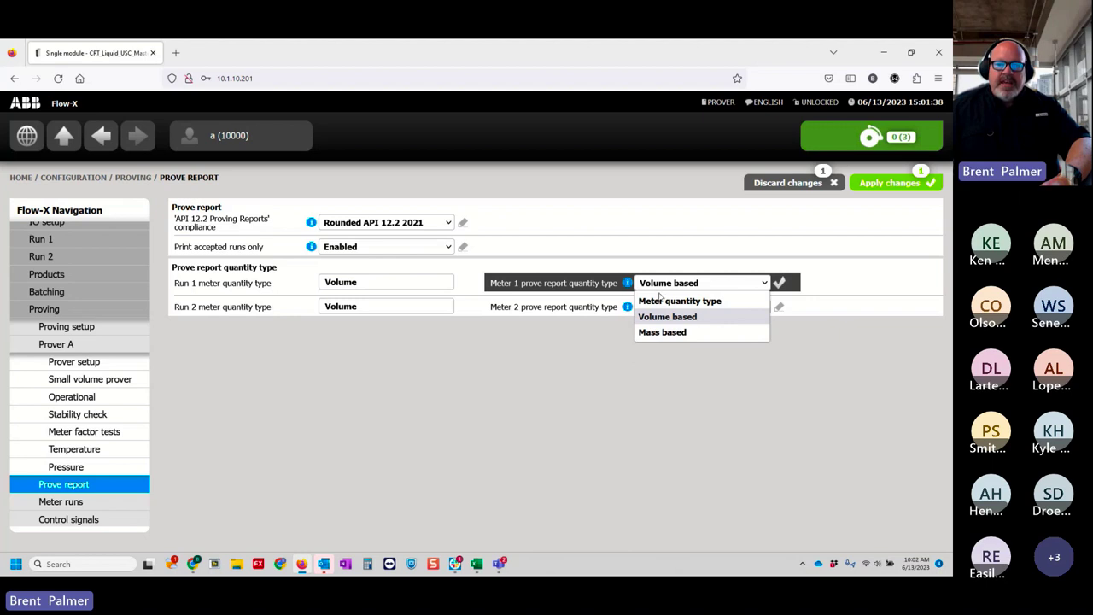
Step: Try Mass based as the Meter 1 prove report quantity type, set it to Meter quantity type instead and accept the value
click(664, 332)
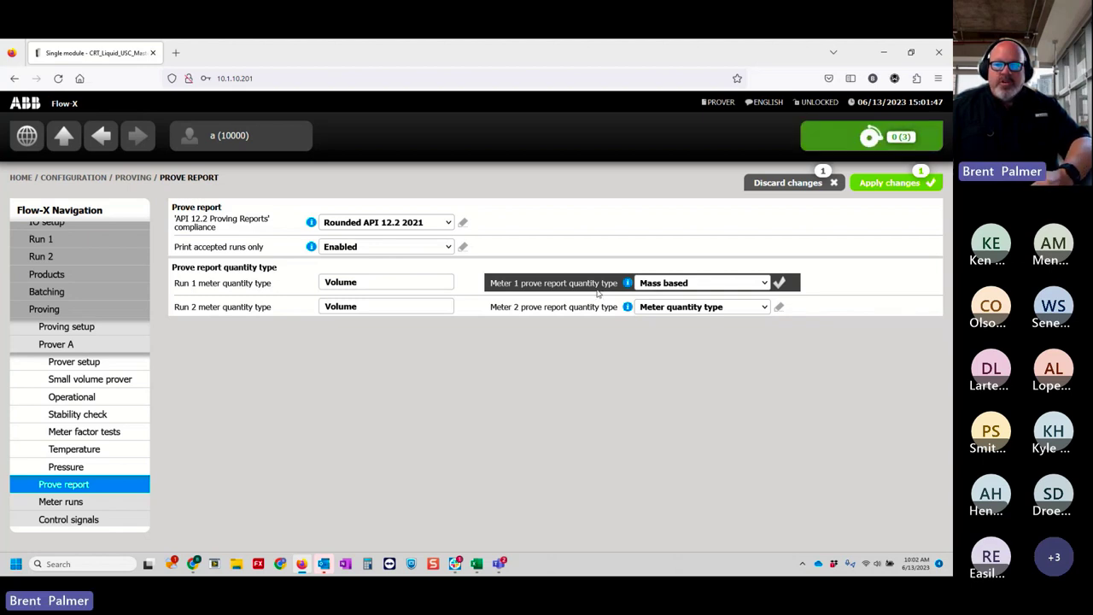
click(702, 283)
click(712, 303)
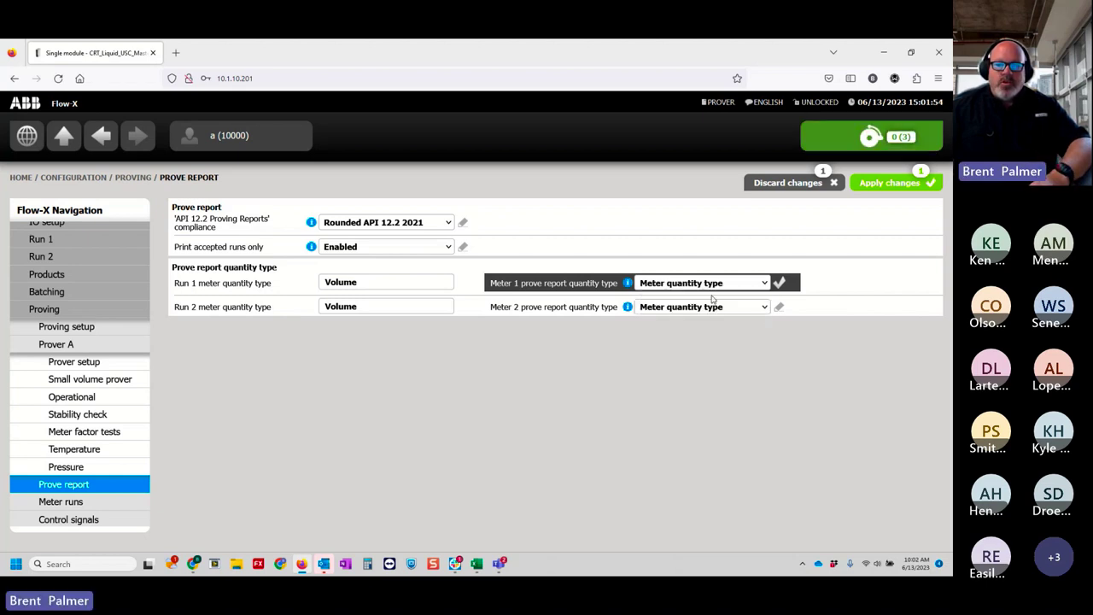
click(779, 285)
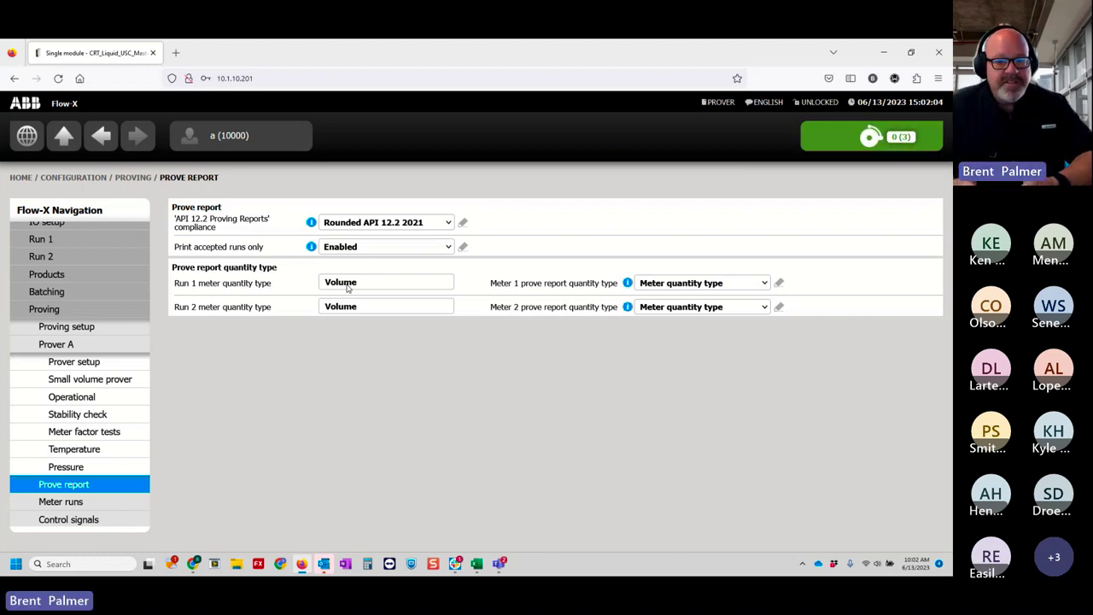
Step: Open the maintenance IO diagnostics and examine the tag and state of Digital 2
scroll(78, 375, up, 5)
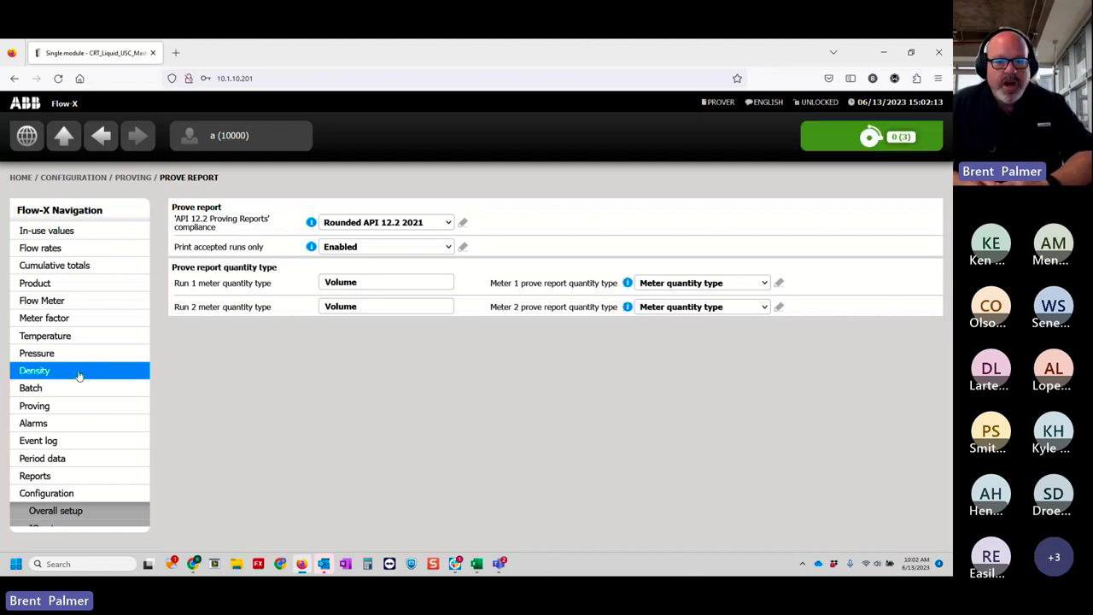
scroll(81, 371, down, 2)
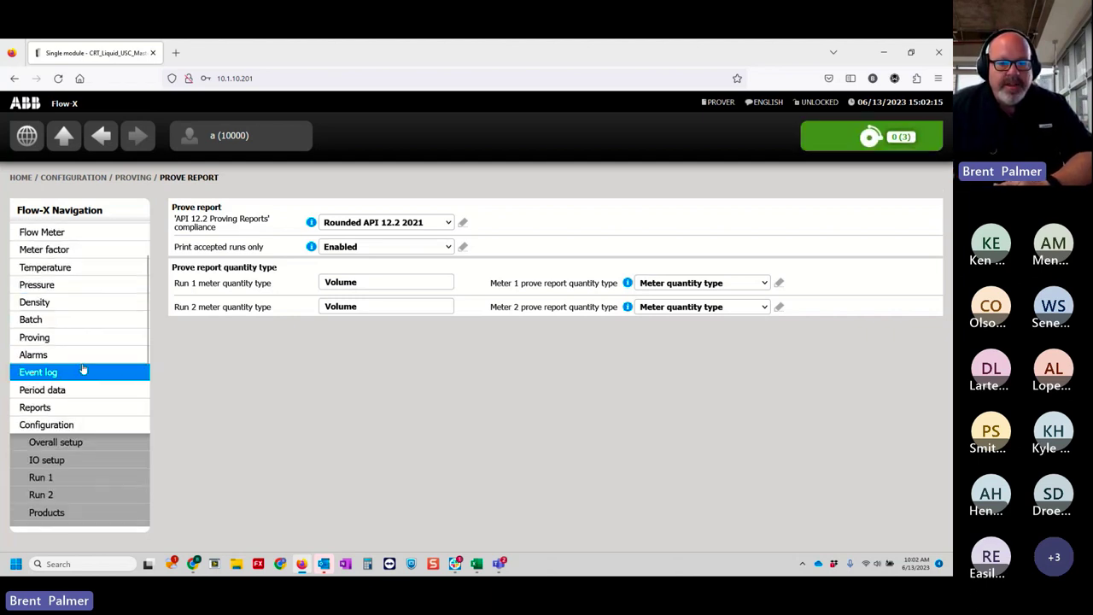
click(24, 146)
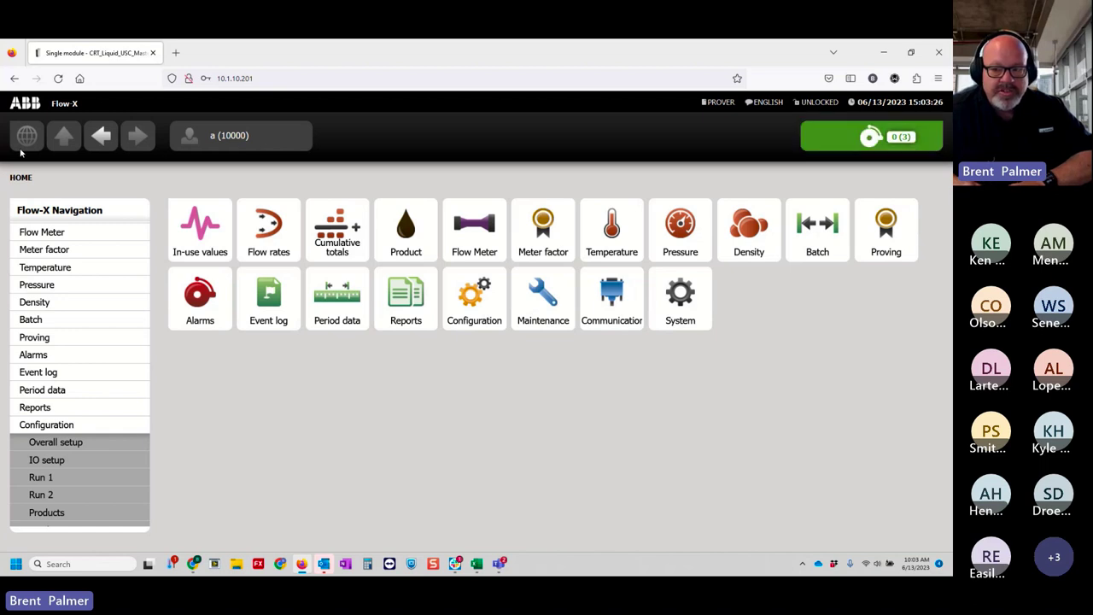
click(523, 306)
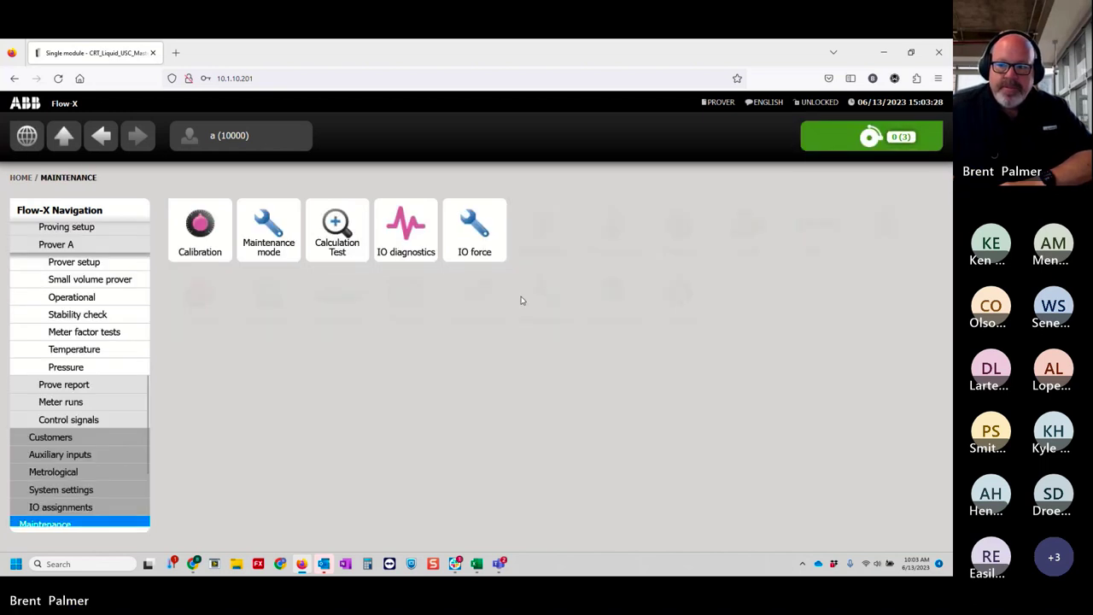
click(405, 229)
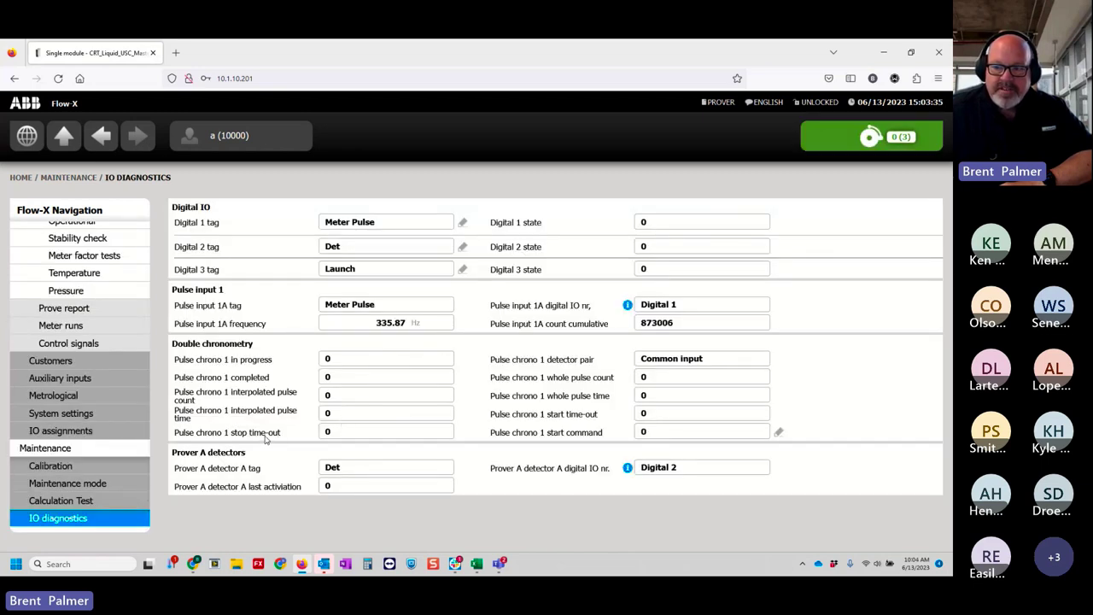
triple_click(212, 249)
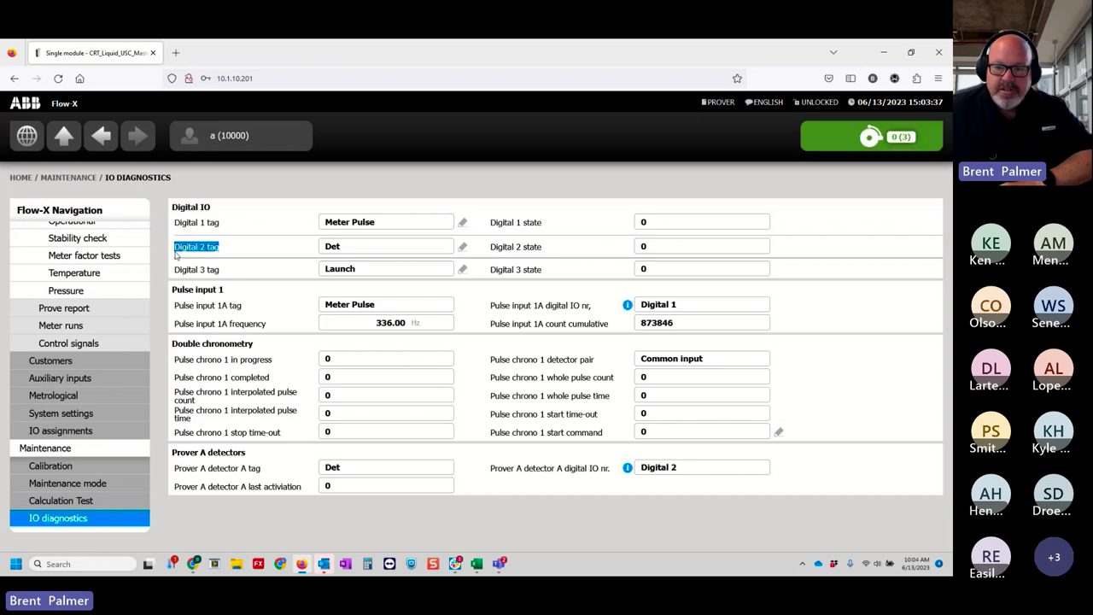
double_click(644, 247)
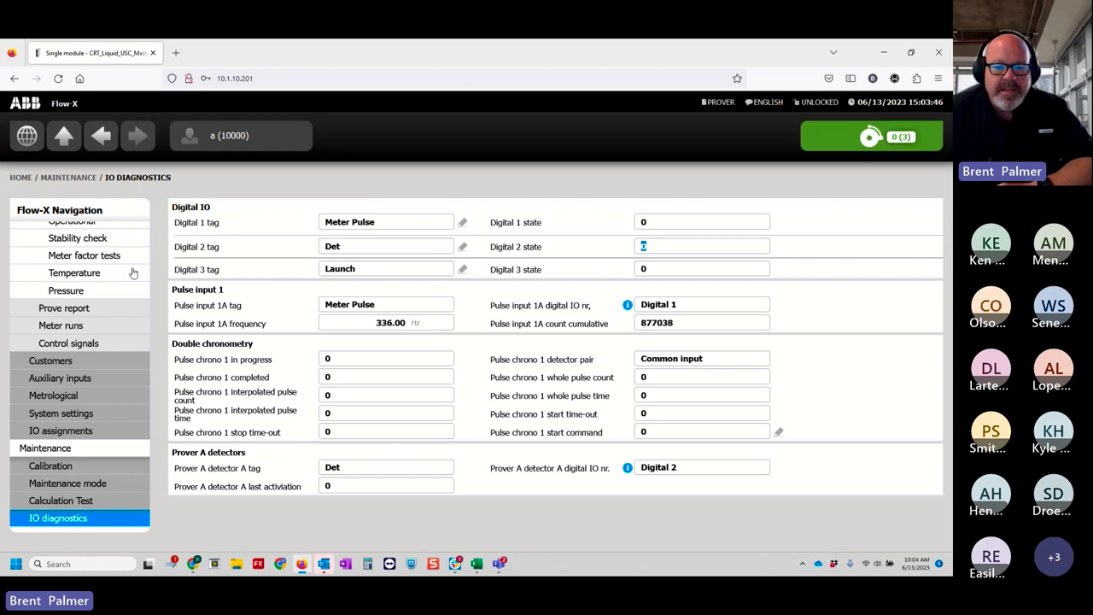
Step: Open the IO setup in the configuration and inspect the polarity options of Digital 2
click(58, 79)
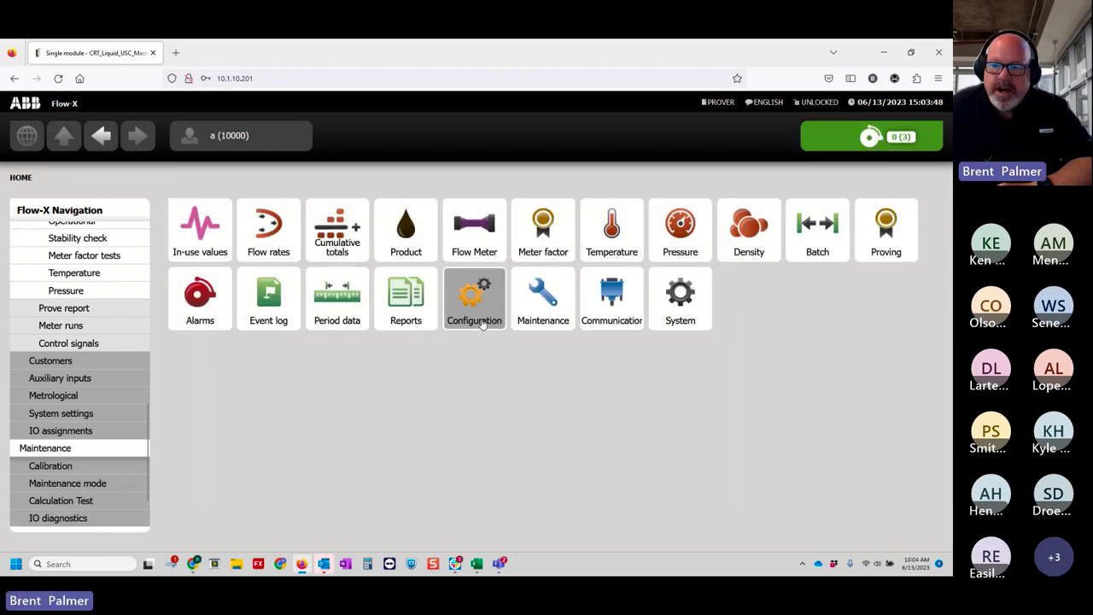
click(473, 295)
click(268, 229)
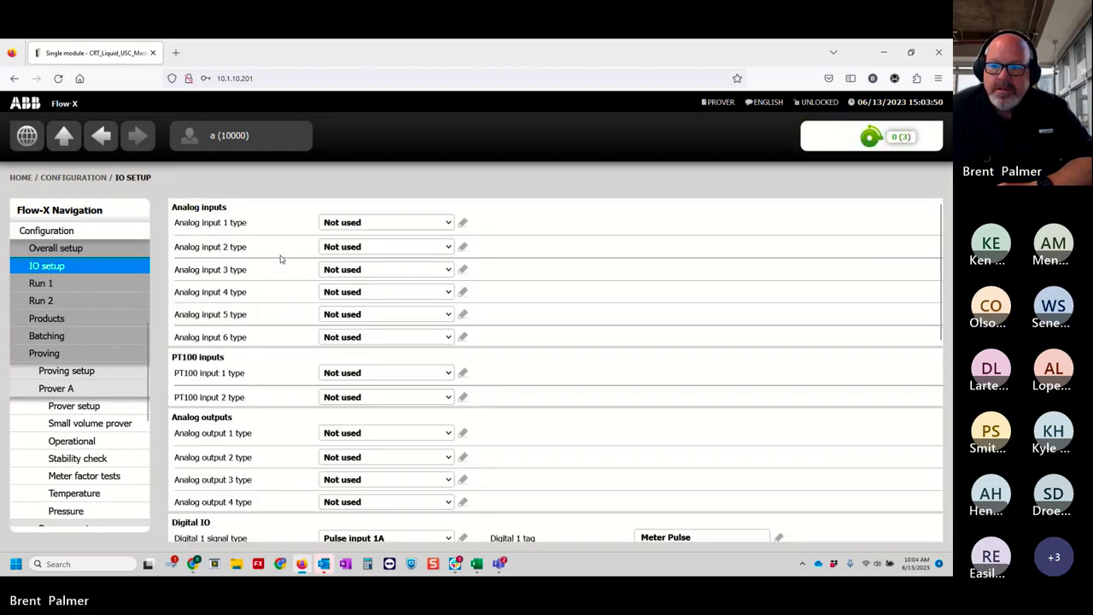
scroll(238, 335, down, 3)
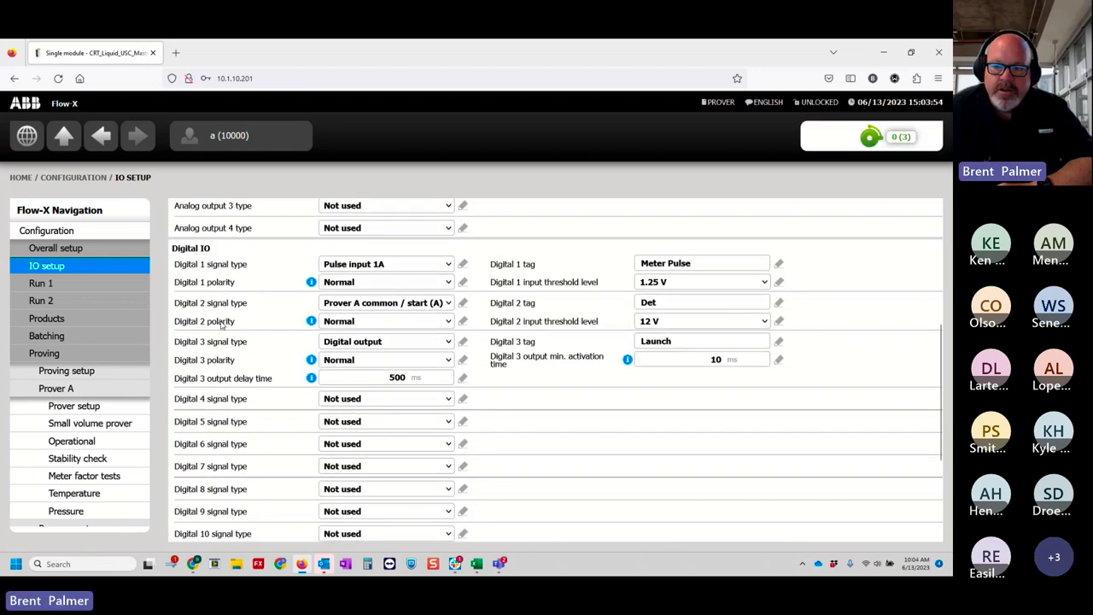
click(388, 326)
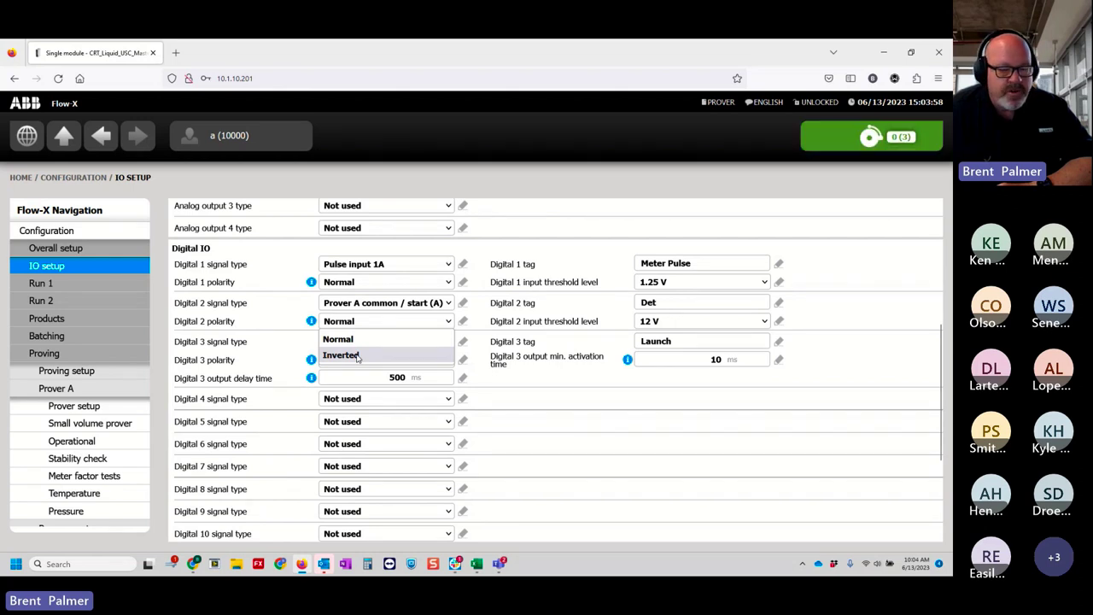
click(358, 355)
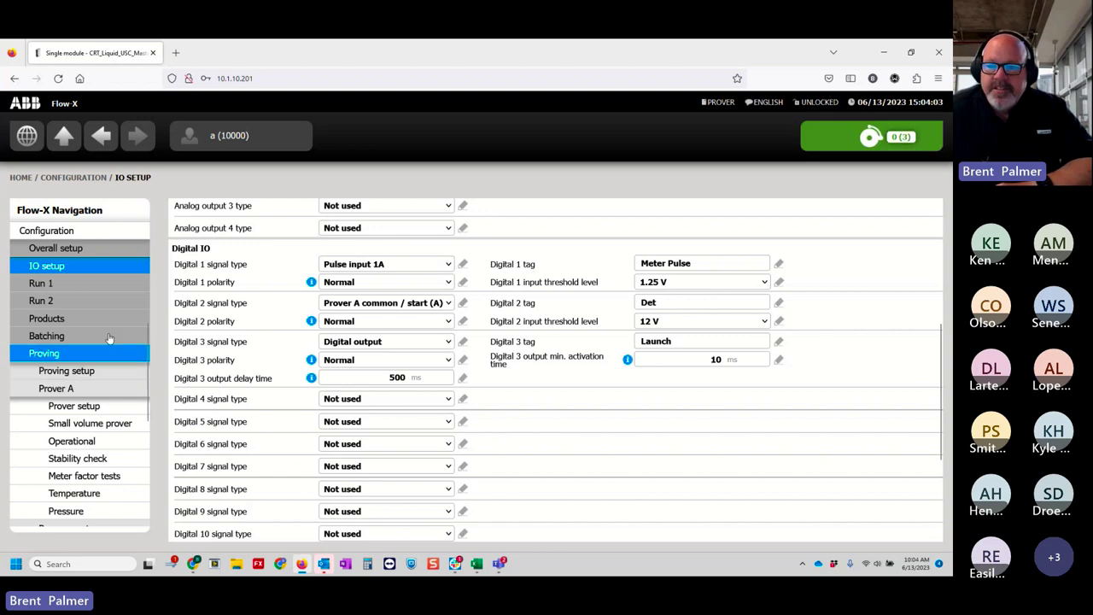
Step: Go back to the IO diagnostics page to check the digital IO, pulse input and detector readings
scroll(109, 350, up, 2)
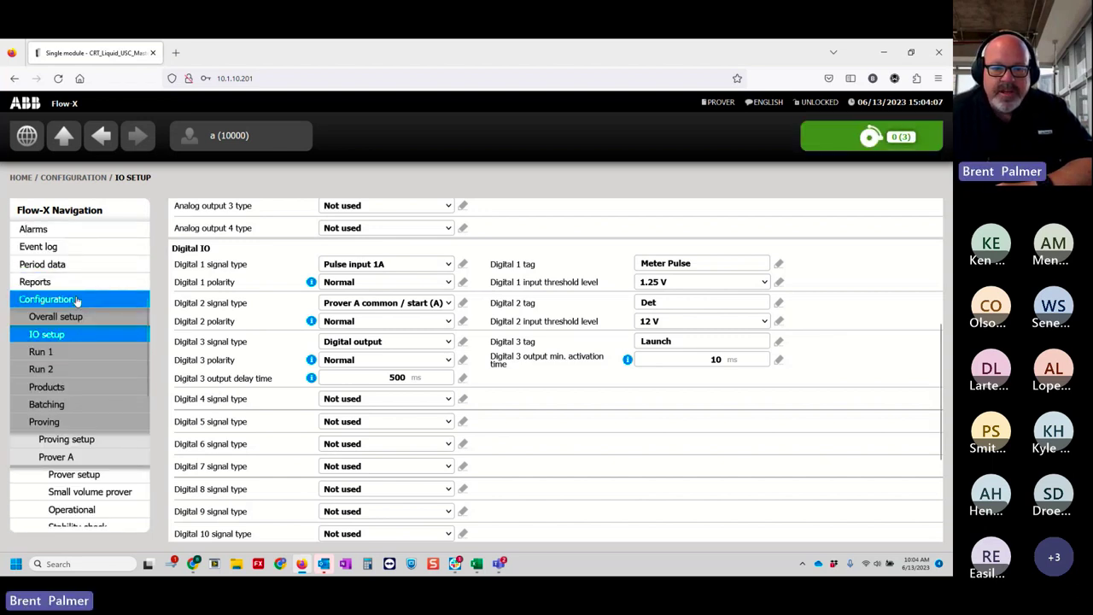
scroll(81, 342, down, 10)
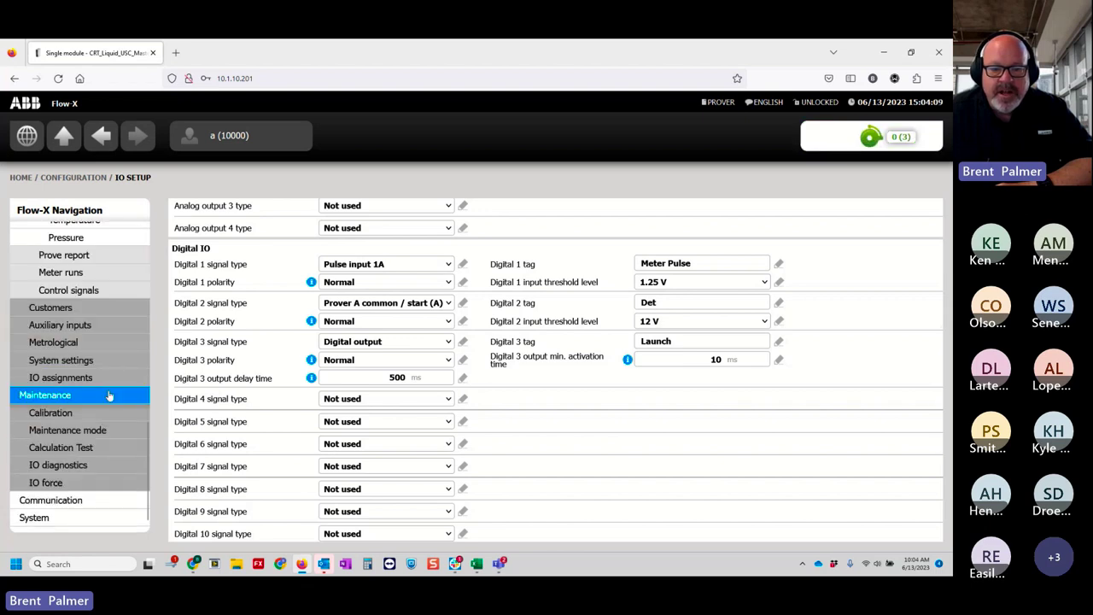
click(96, 468)
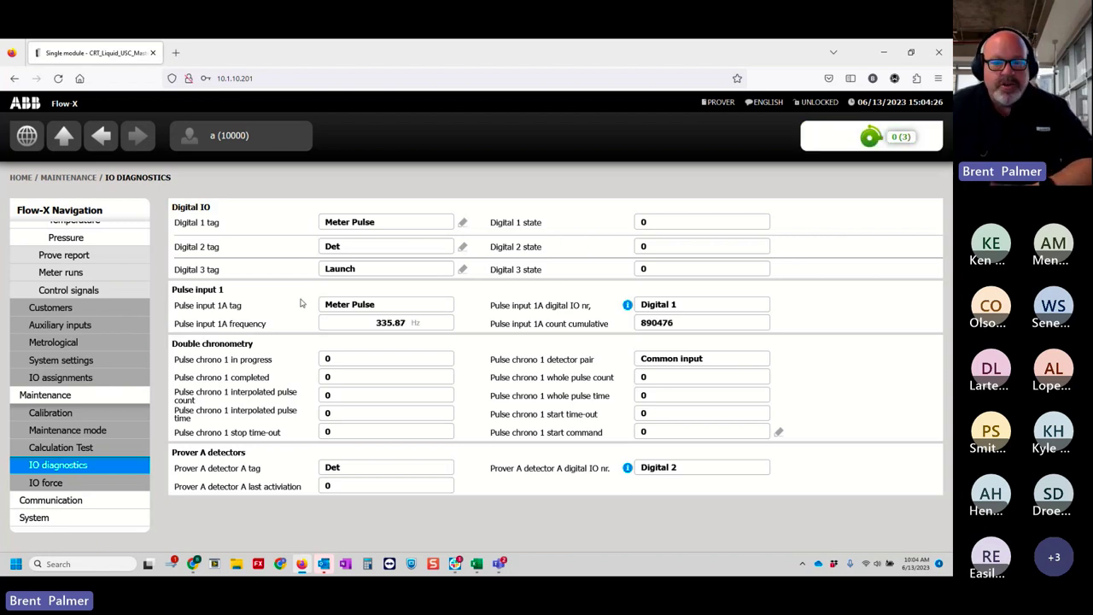
Step: Review the prove results and the accepted runs' detector times in the prove run results
click(86, 254)
scroll(86, 274, up, 10)
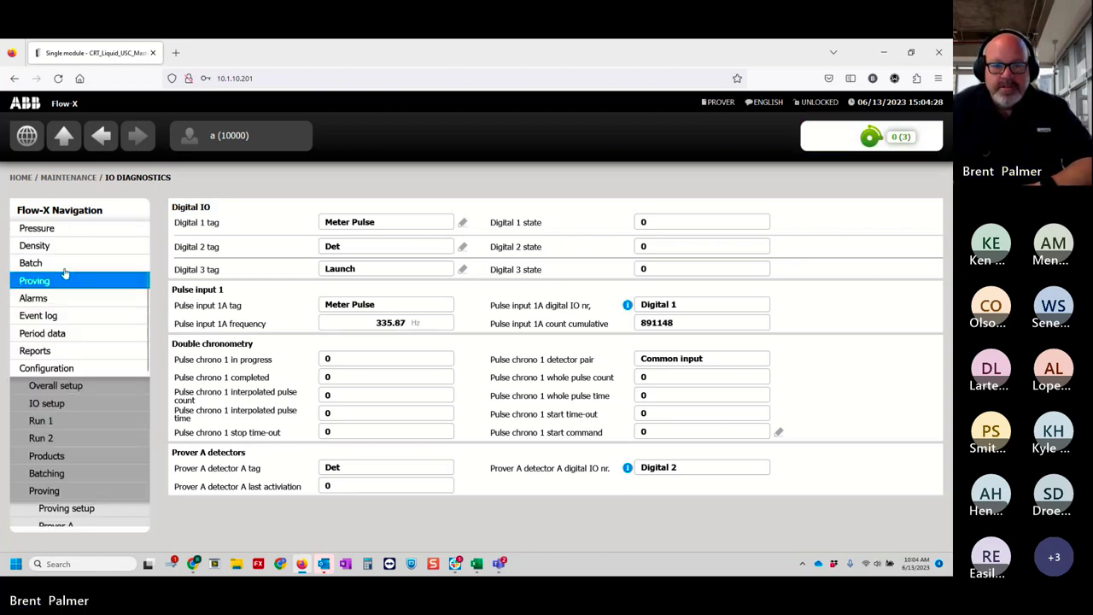
click(26, 136)
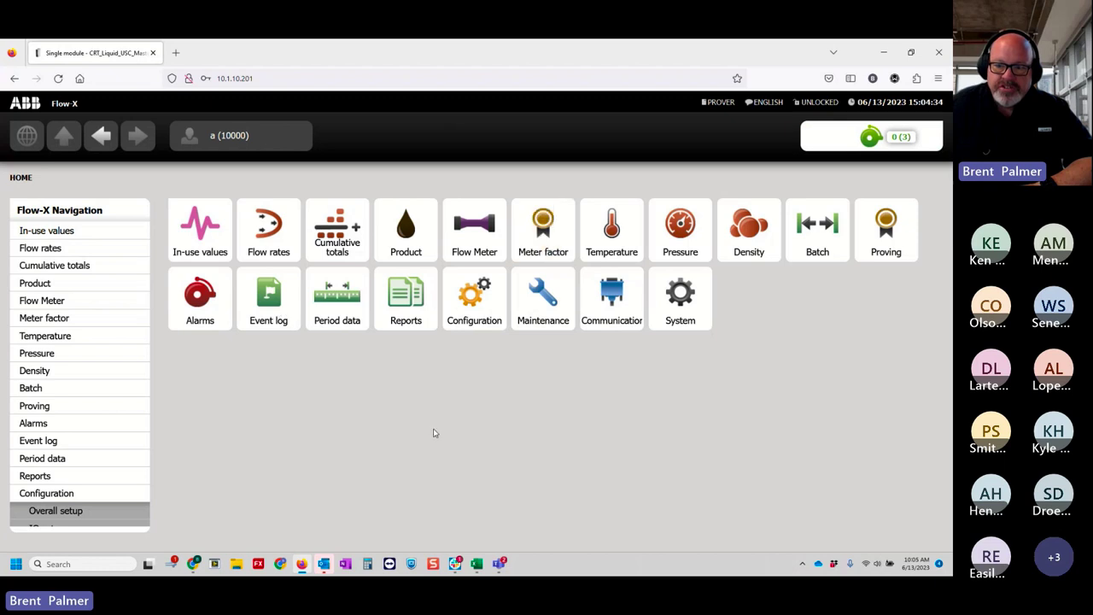
click(886, 232)
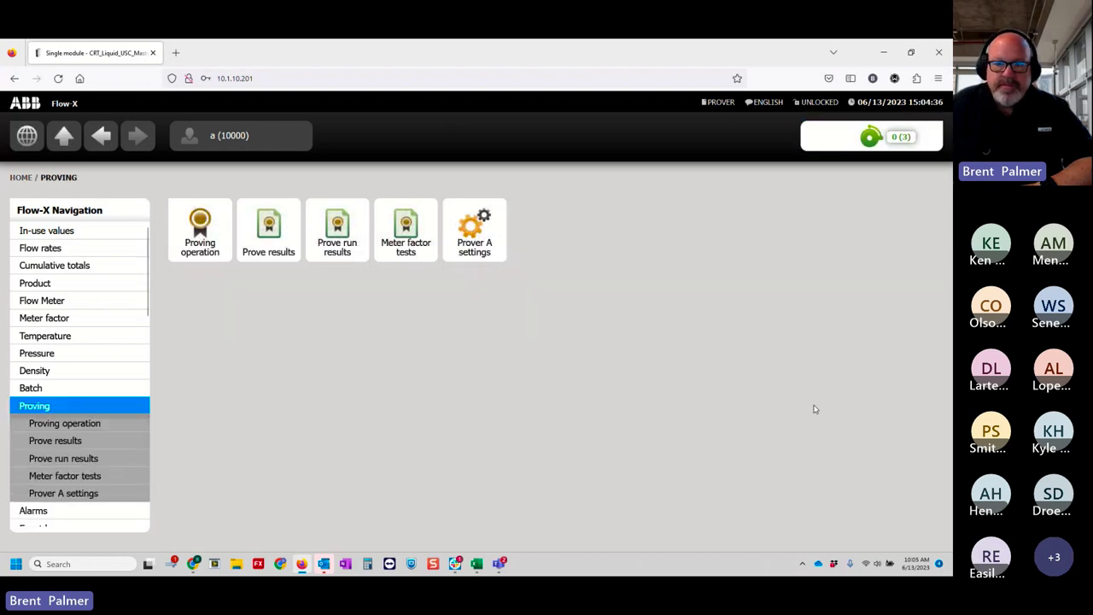
click(287, 256)
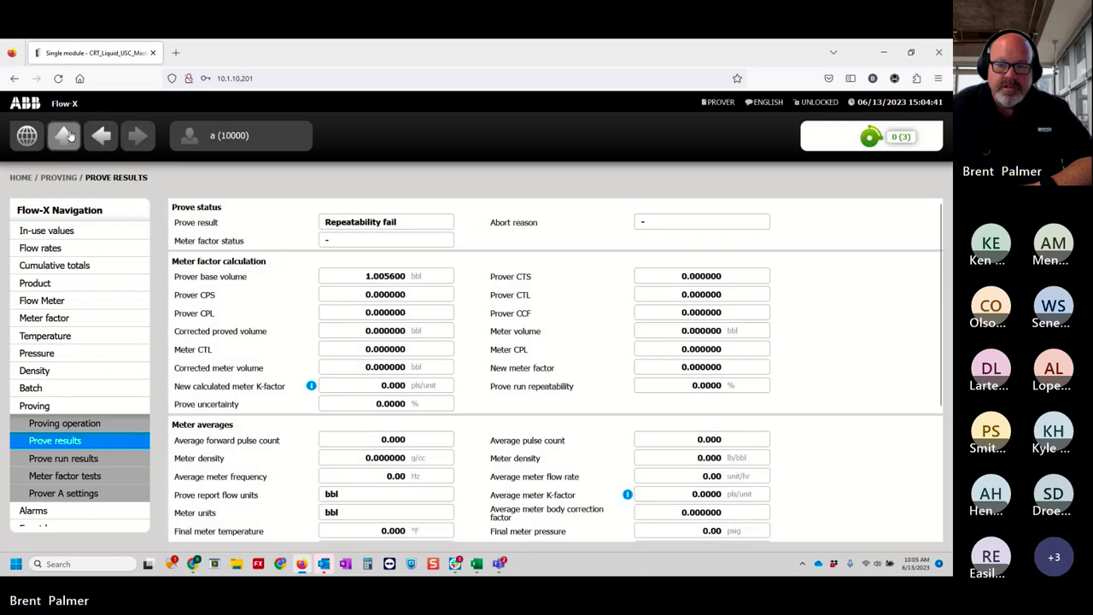
click(67, 135)
click(348, 261)
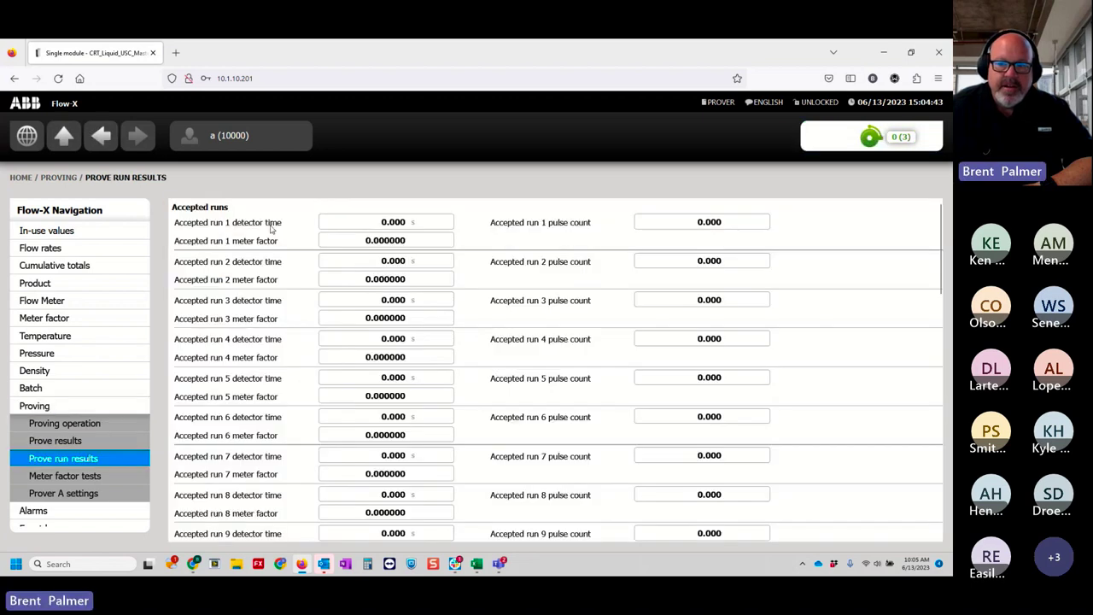
drag(174, 223, 270, 223)
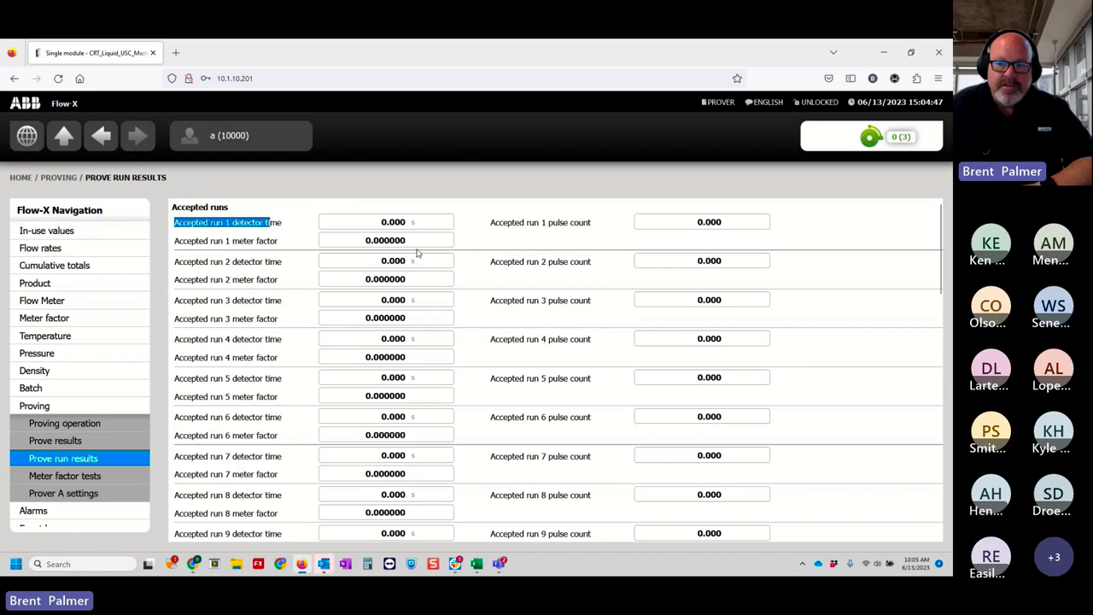
Step: Review the meter factor test results and the Prover A settings of the proving section
click(100, 135)
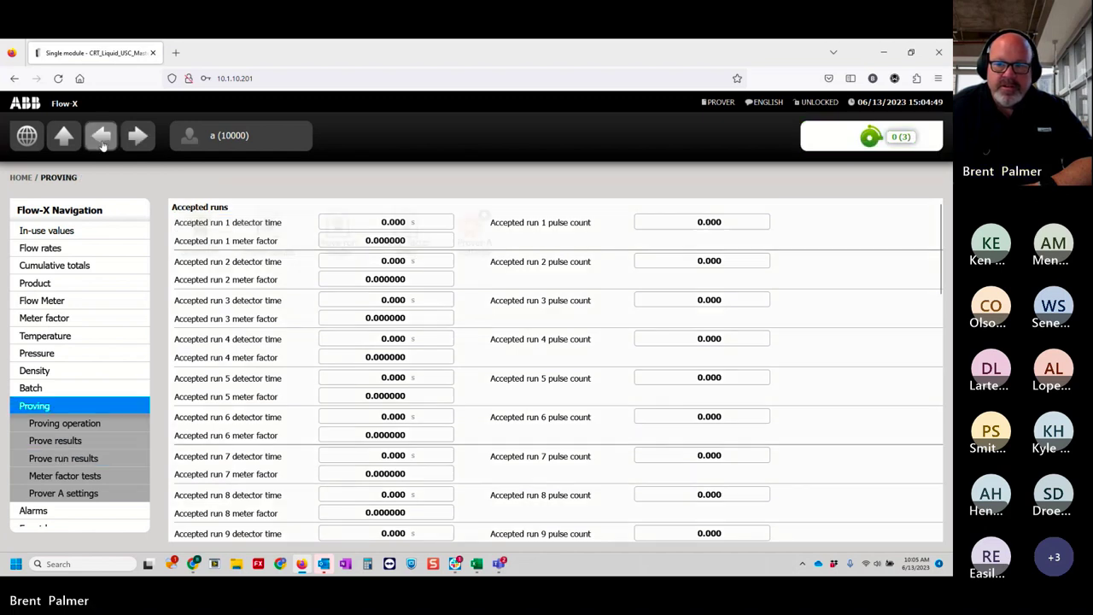
click(415, 237)
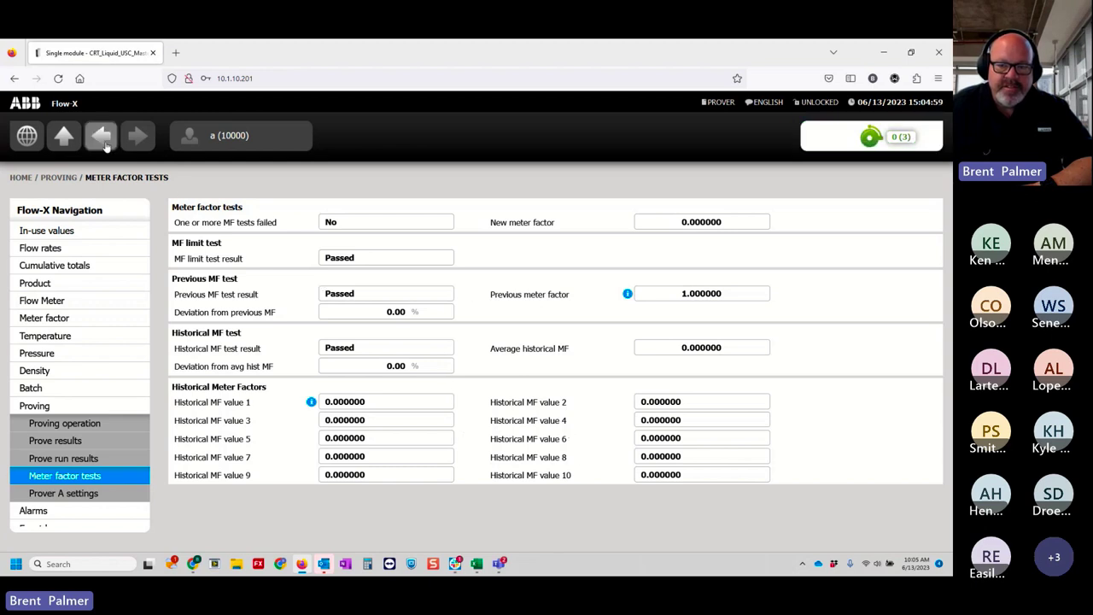
click(101, 135)
click(478, 243)
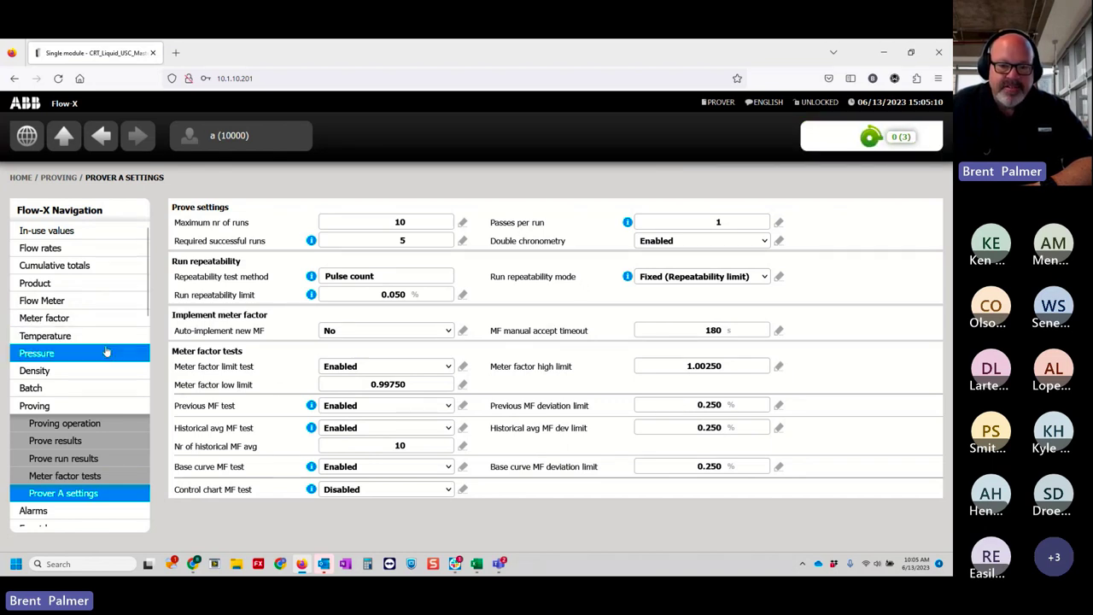
Step: Set the Previous MF test to Disabled in Prover A's meter factor tests configuration
scroll(108, 350, down, 3)
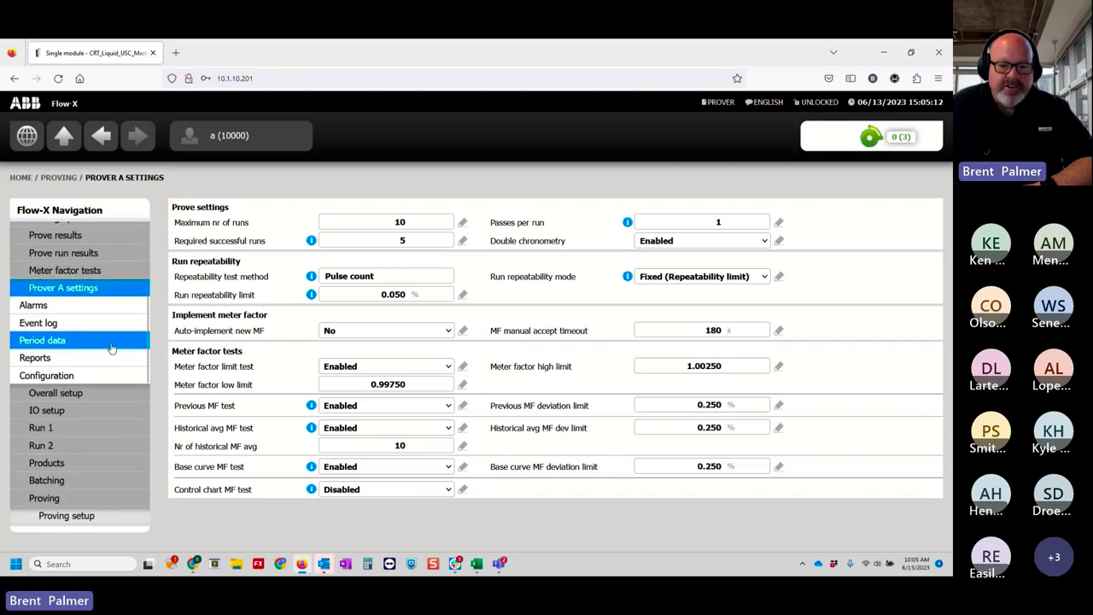
scroll(86, 459, down, 2)
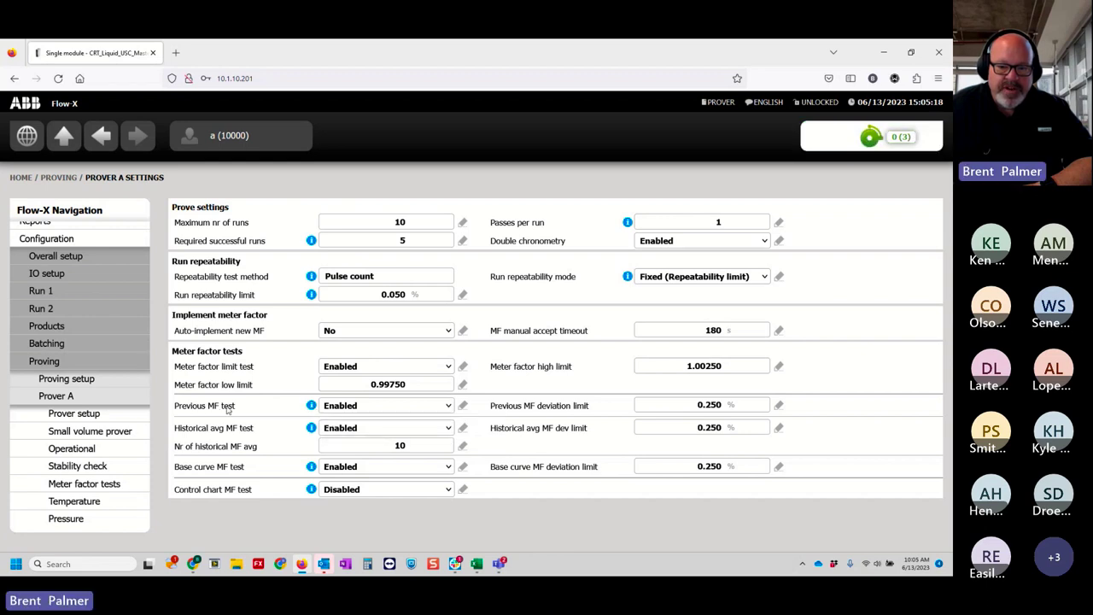
scroll(105, 455, down, 3)
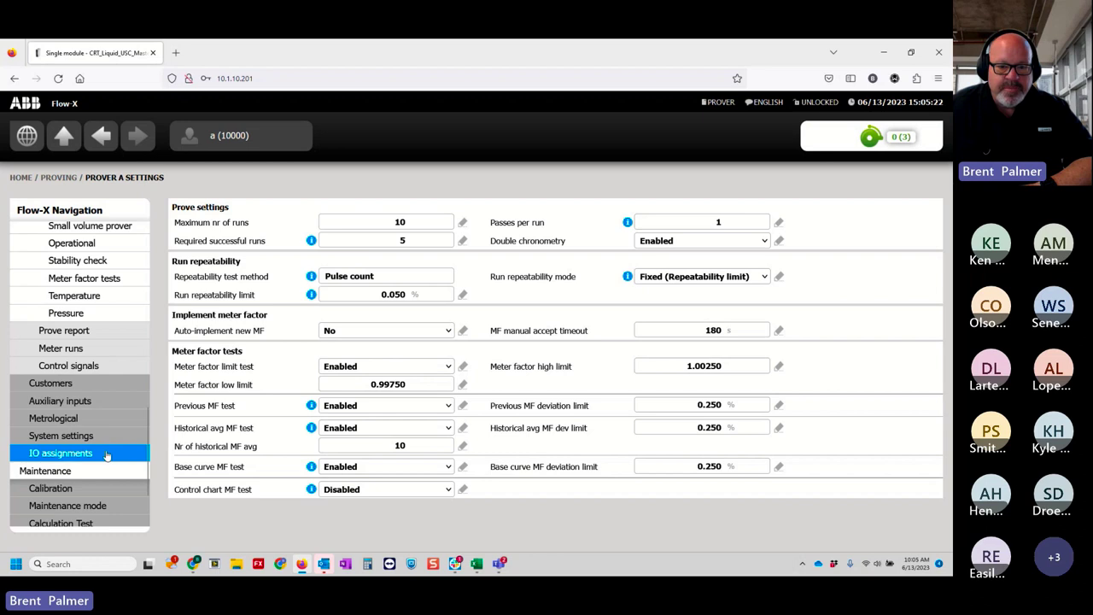
scroll(106, 455, up, 1)
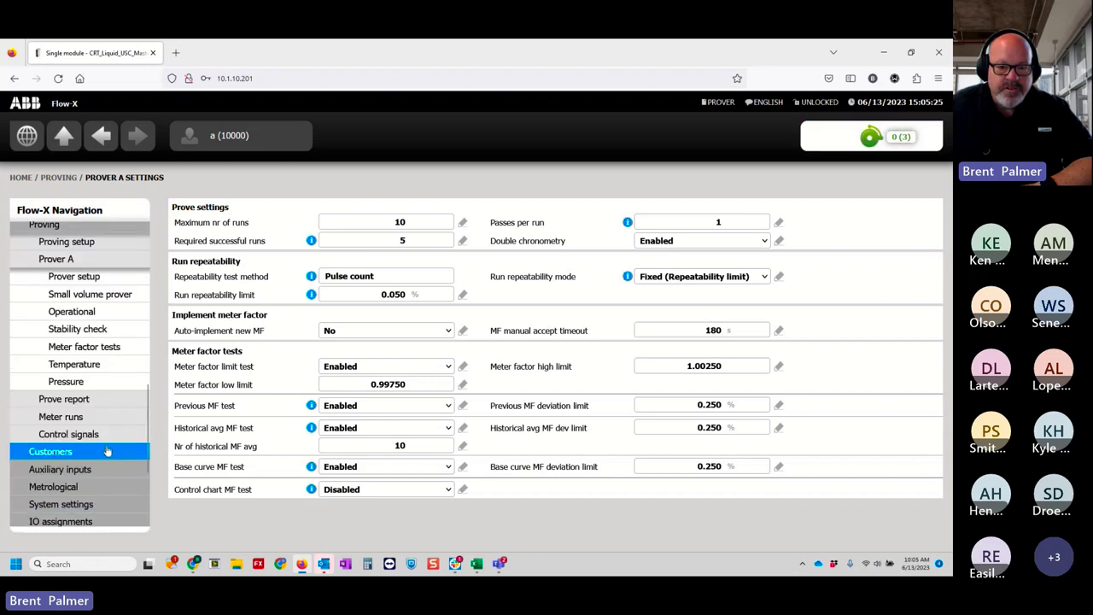
click(118, 348)
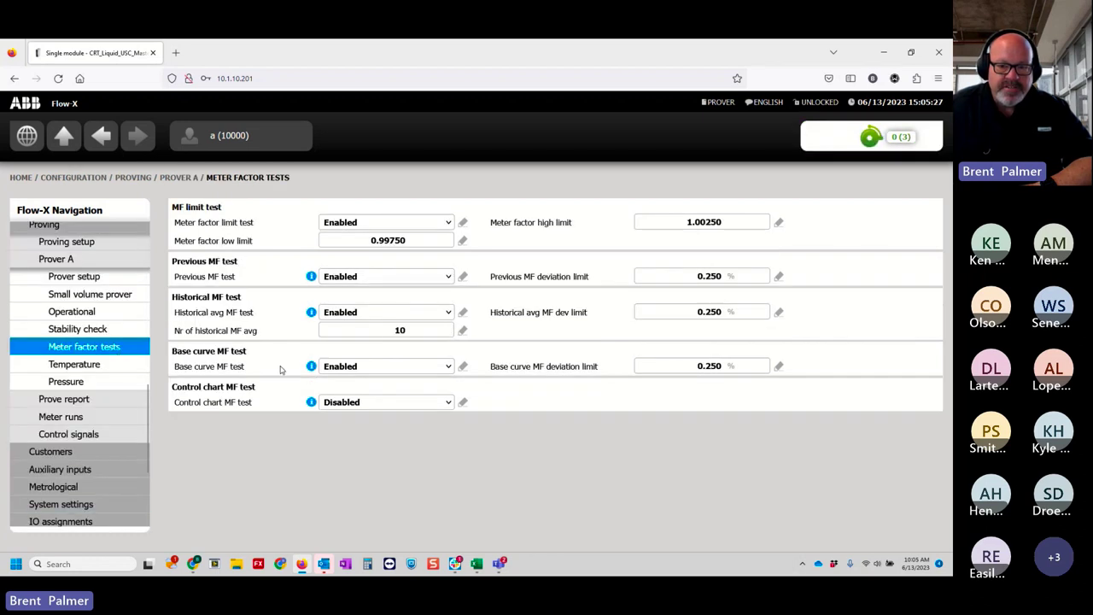
click(363, 275)
click(365, 293)
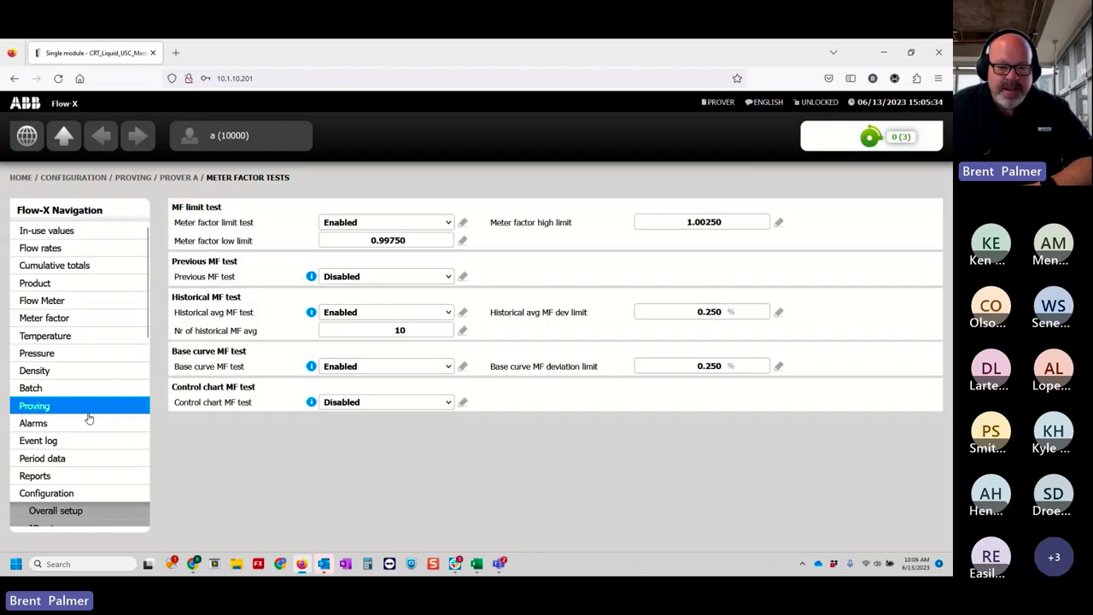
Step: Go back to the proving section's meter factor tests page and check which tests and historical meter factors it lists
scroll(88, 418, down, 2)
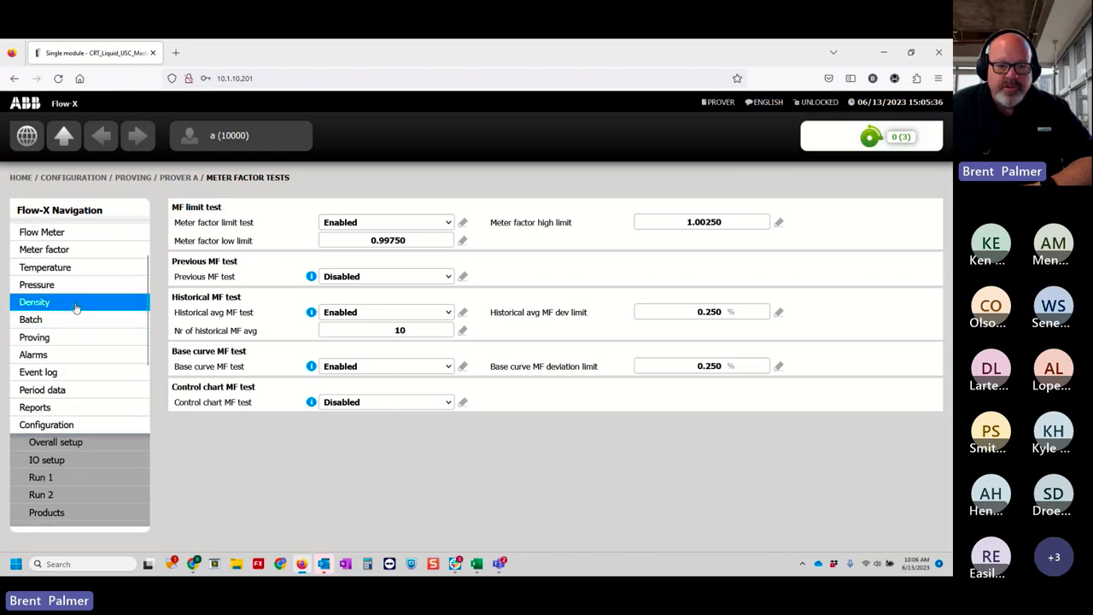
scroll(75, 307, up, 2)
click(26, 135)
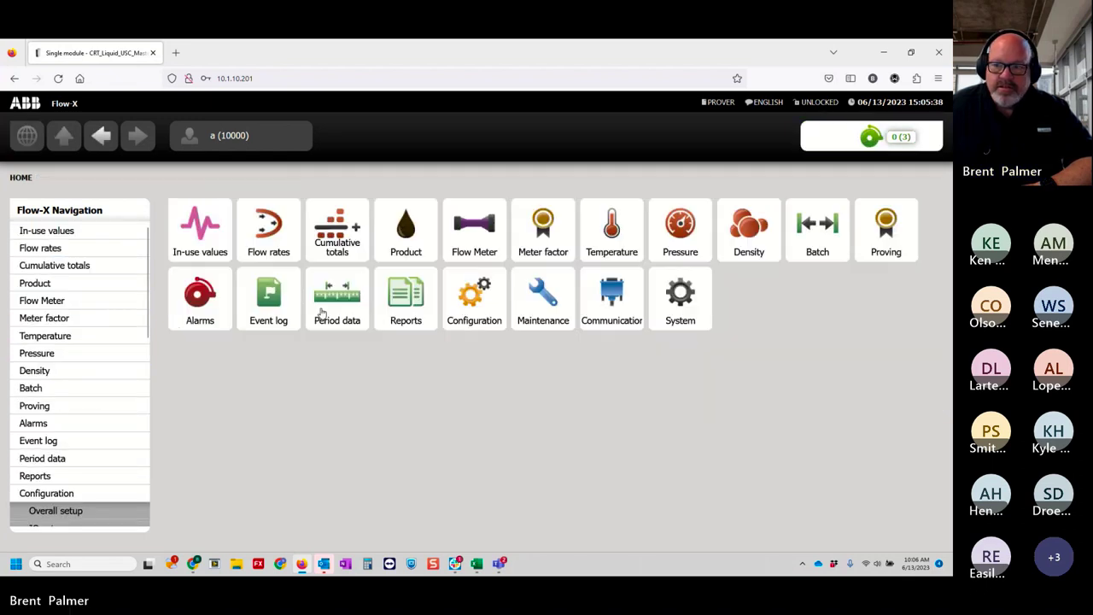
click(879, 234)
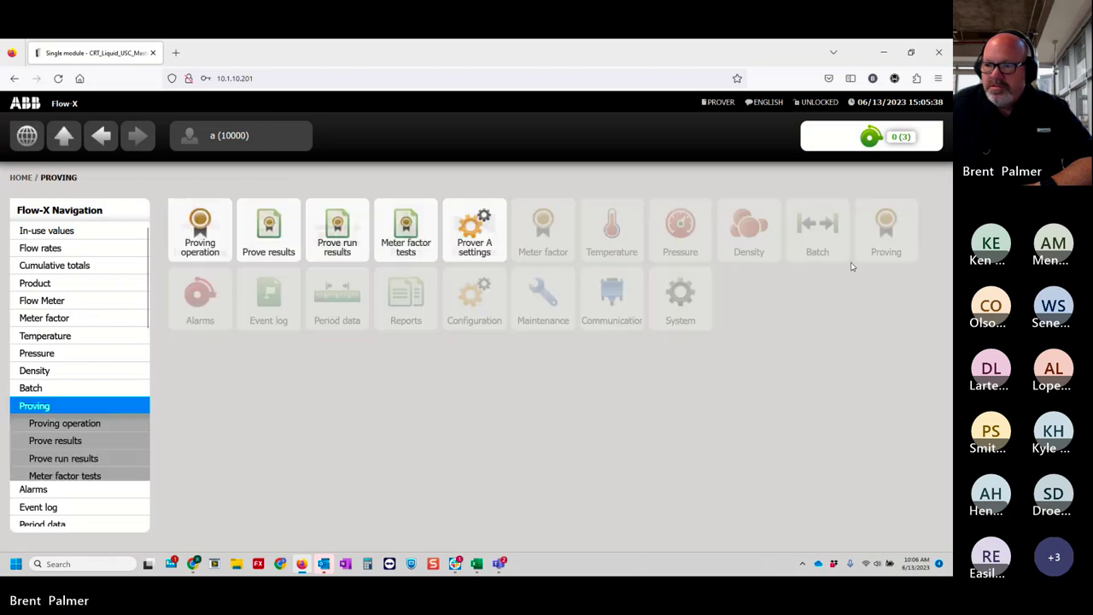
click(393, 244)
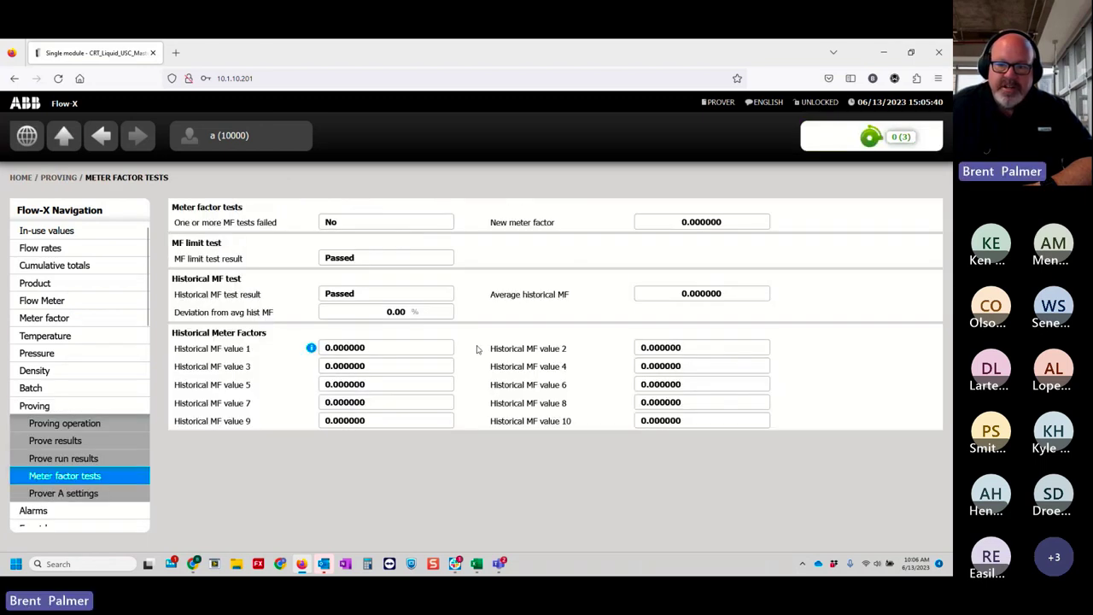
scroll(79, 478, down, 2)
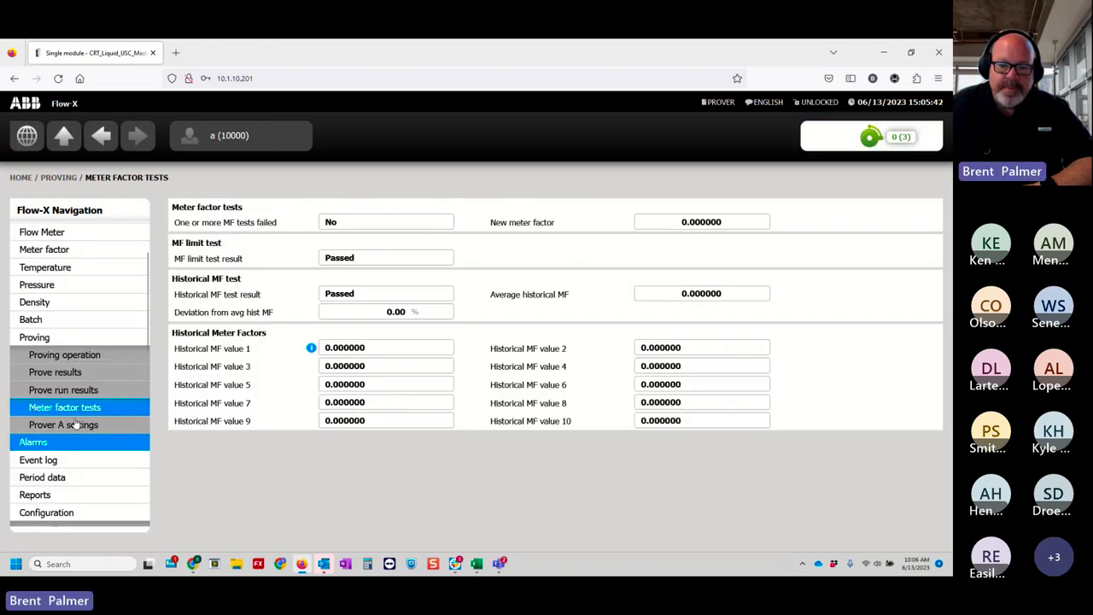
Step: Set the Previous MF test to Enabled in the proving section's Prover A settings
click(76, 425)
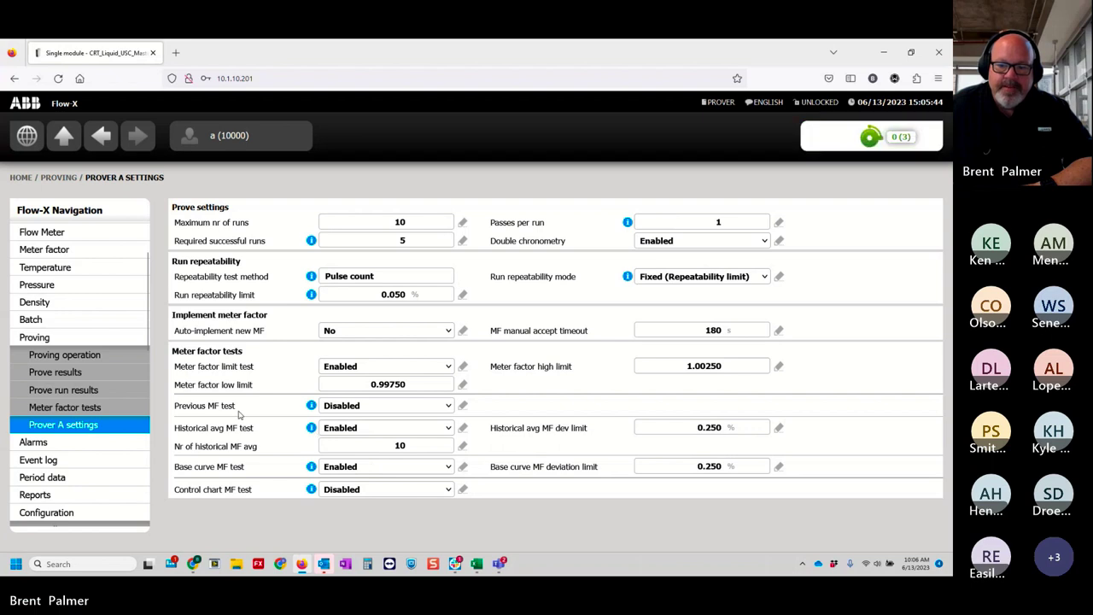
drag(238, 407, 167, 410)
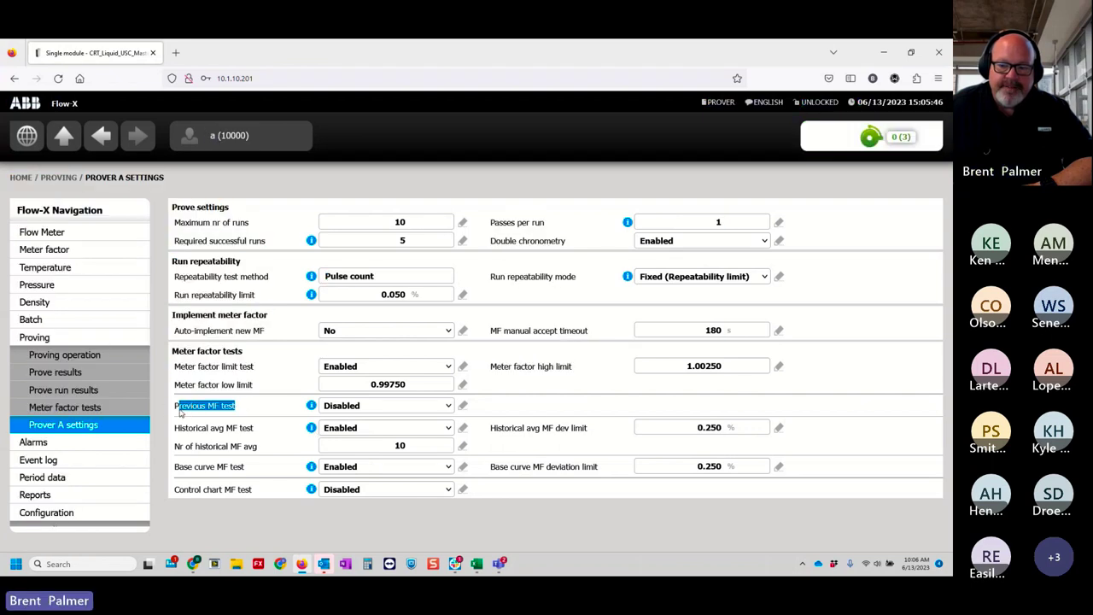
click(253, 510)
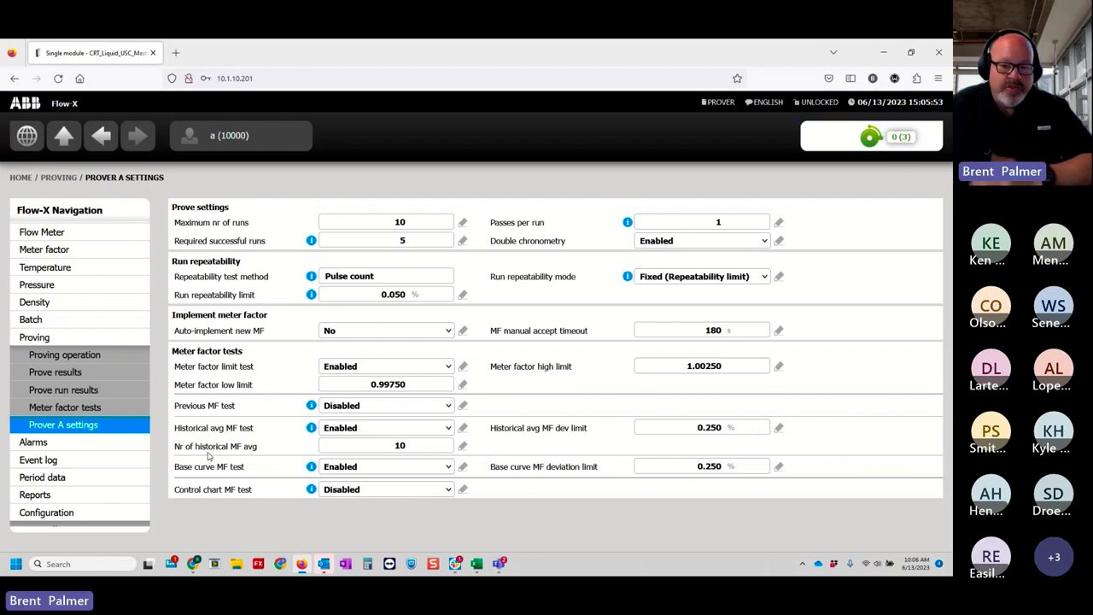
click(346, 408)
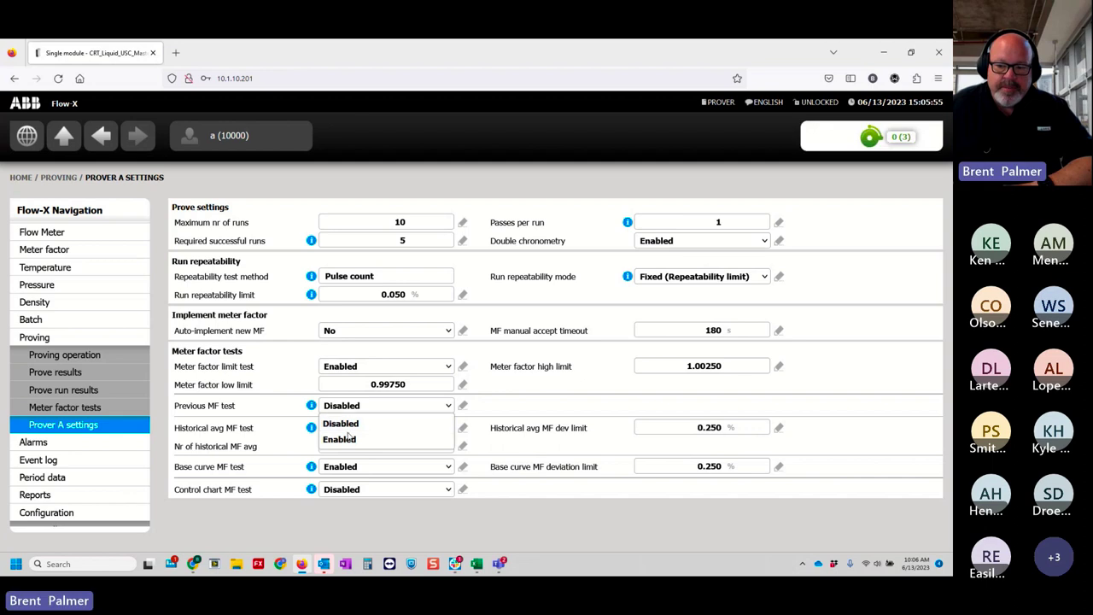
click(348, 438)
click(466, 408)
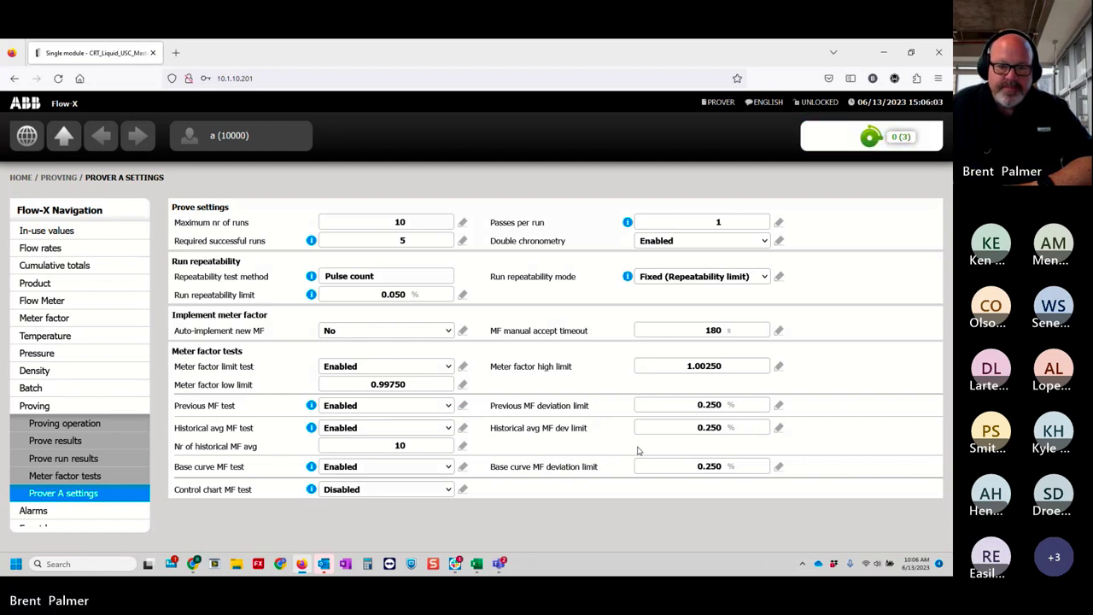
Step: Check the prove status, flow direction and selected prover volume in proving operation, and start the prove sequence for meter 1
click(27, 135)
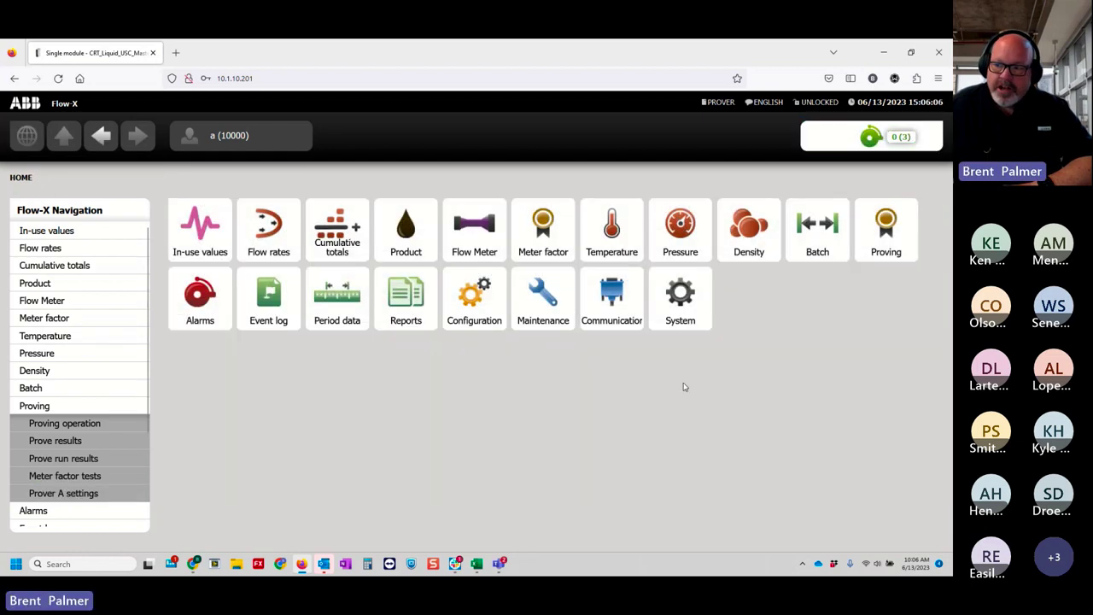
click(892, 235)
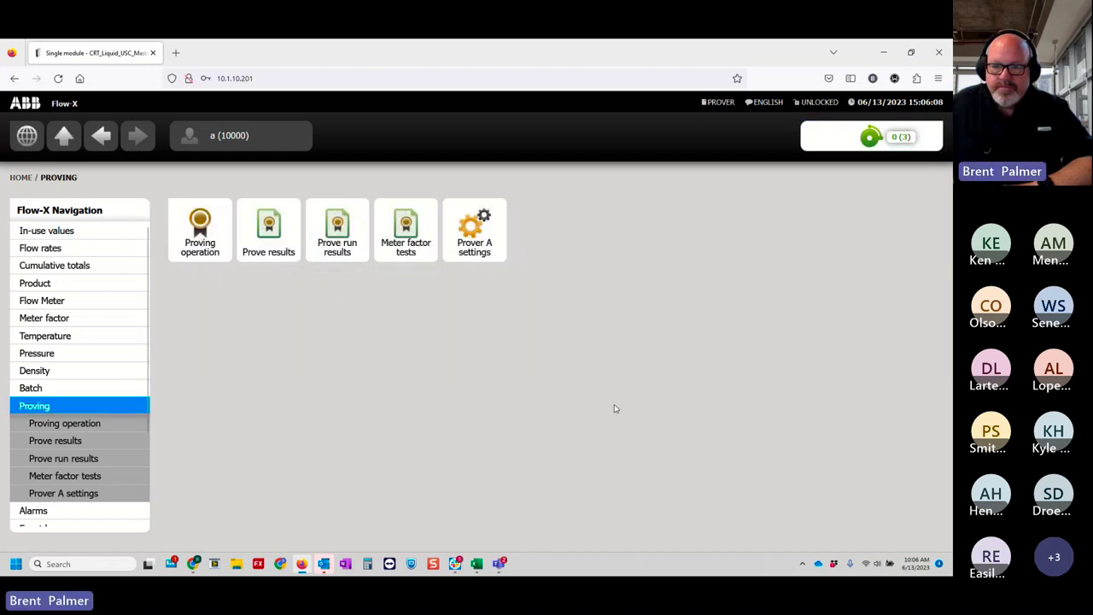
click(201, 235)
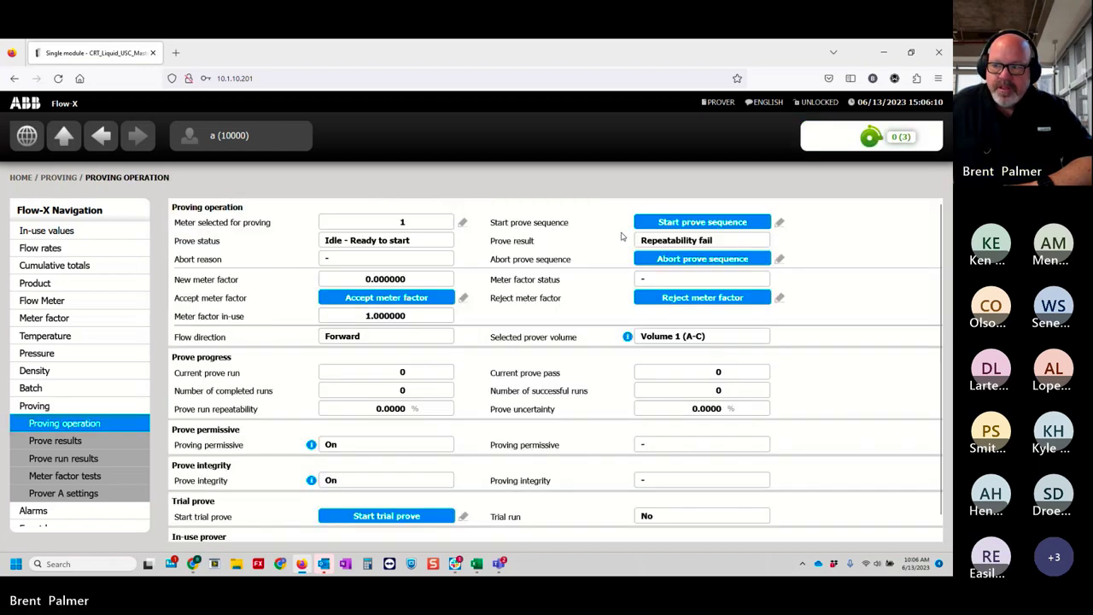
drag(326, 246, 408, 243)
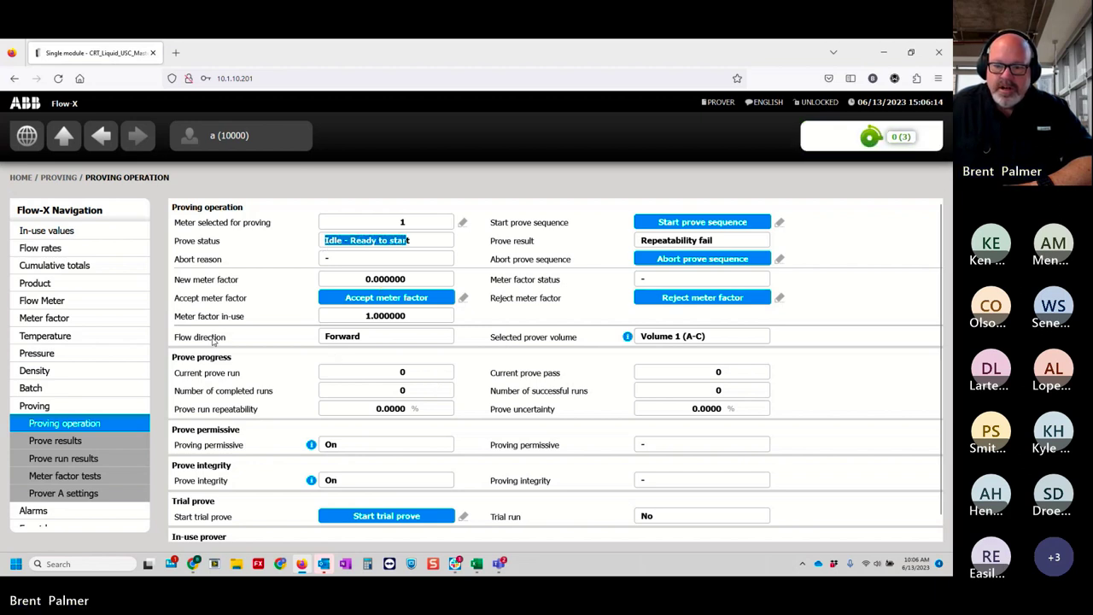
click(233, 344)
drag(362, 337, 325, 336)
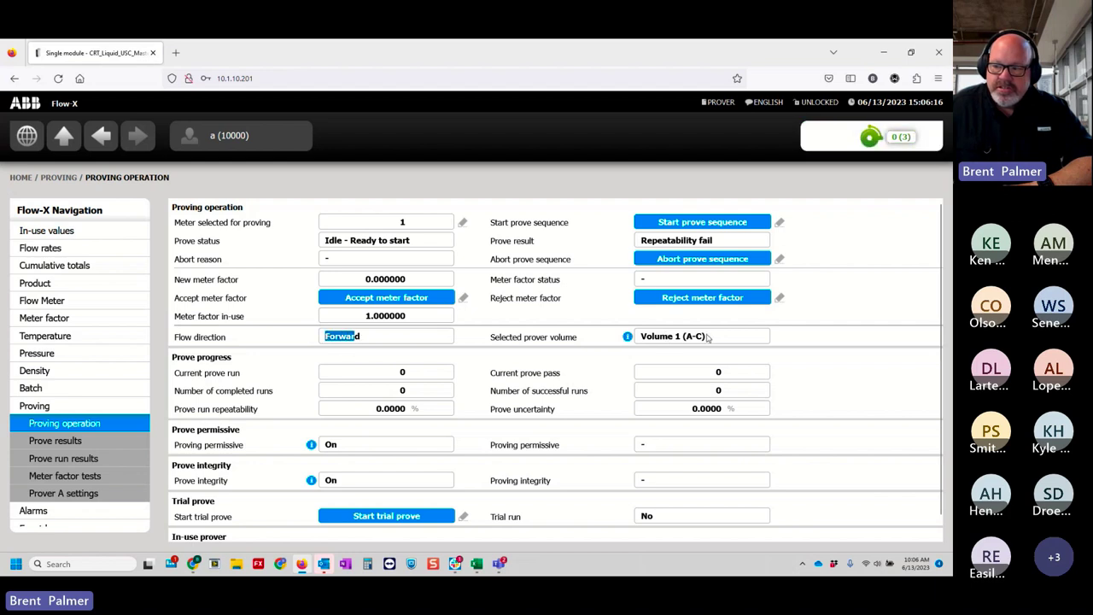
drag(711, 339, 638, 340)
click(422, 373)
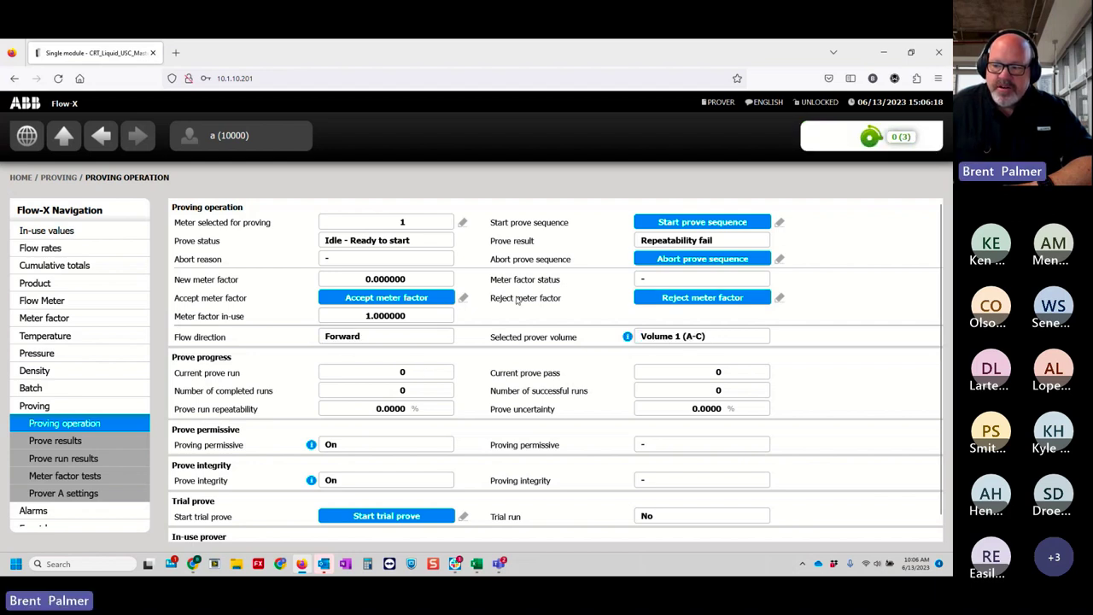
click(704, 223)
click(599, 415)
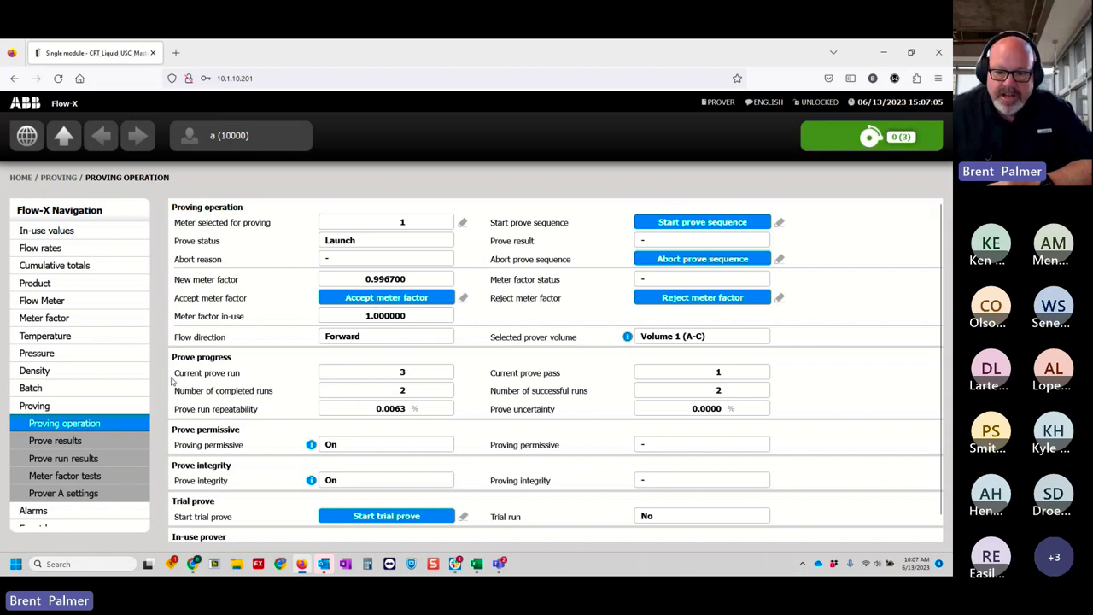
Step: Monitor the prove's runs, passes, repeatability and uncertainty through to its prove result, and review the meter factor test results
drag(174, 373, 235, 375)
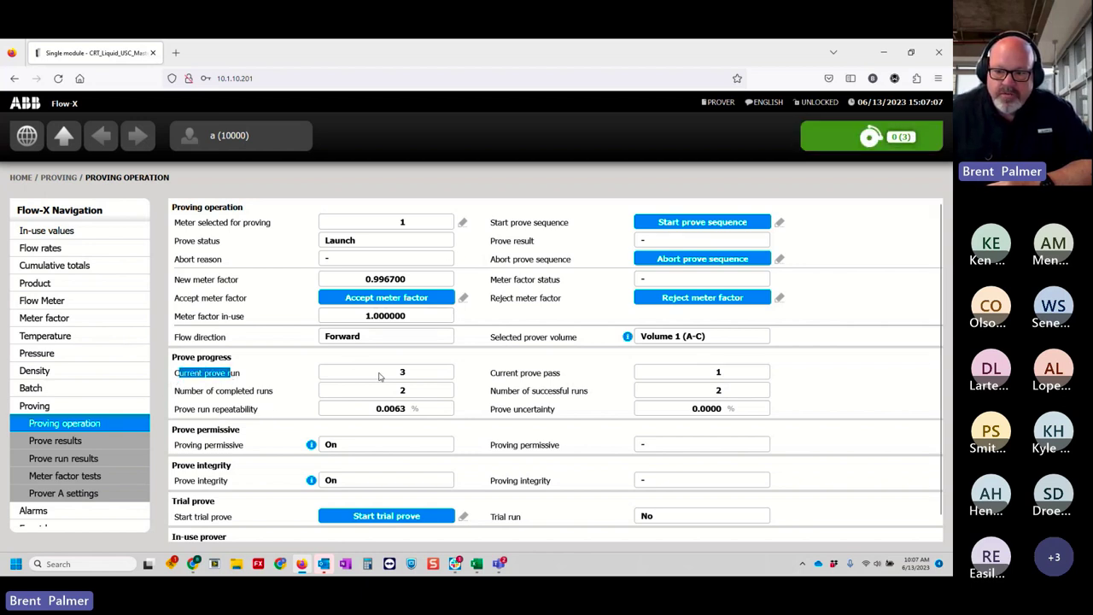
click(379, 375)
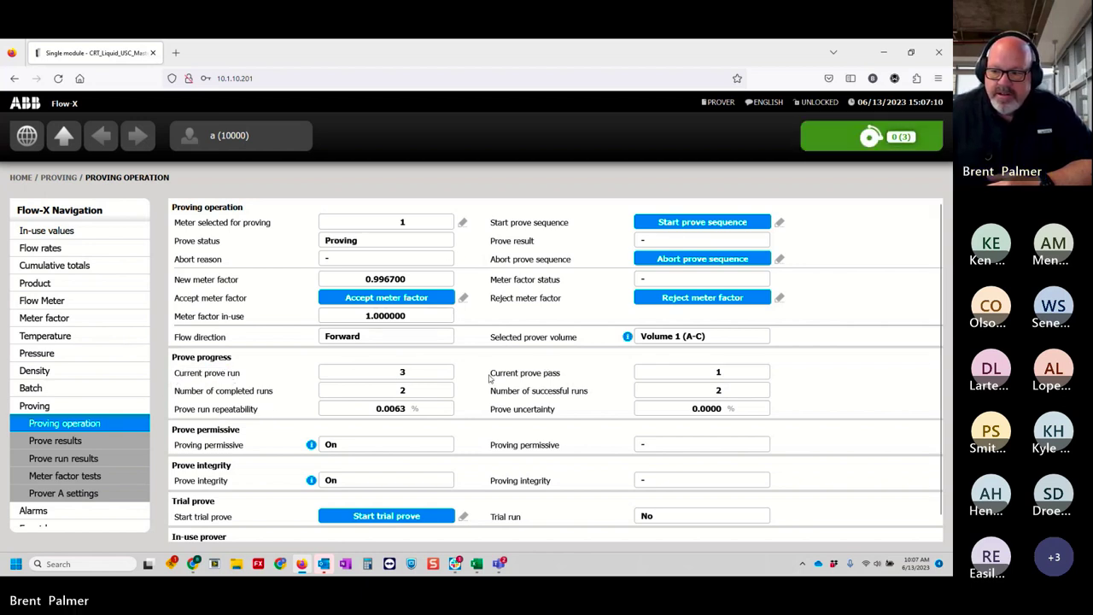
drag(490, 377, 282, 391)
click(677, 365)
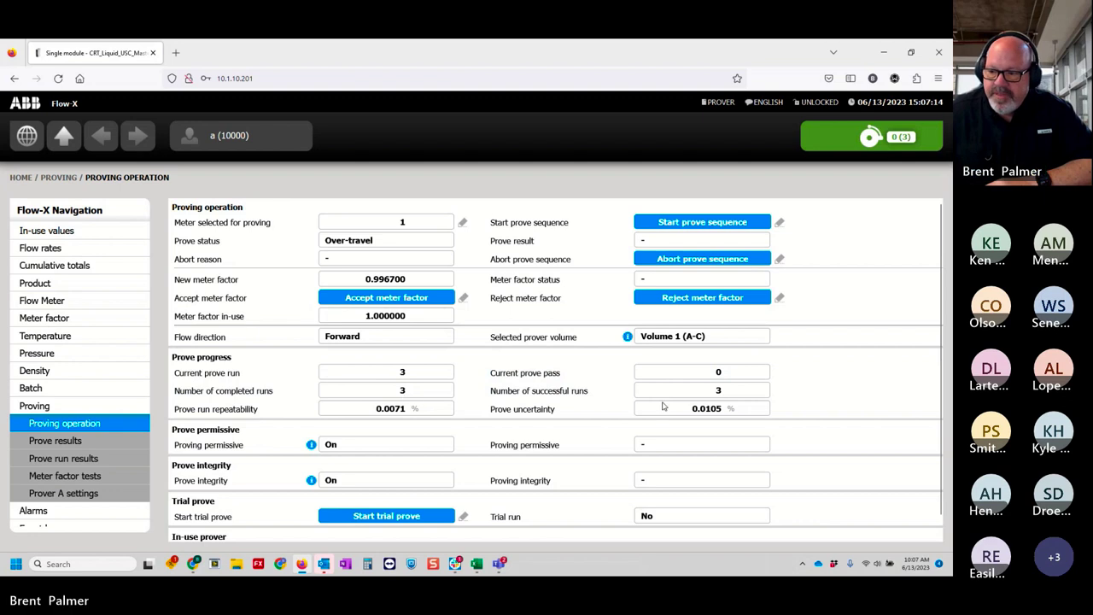
double_click(724, 392)
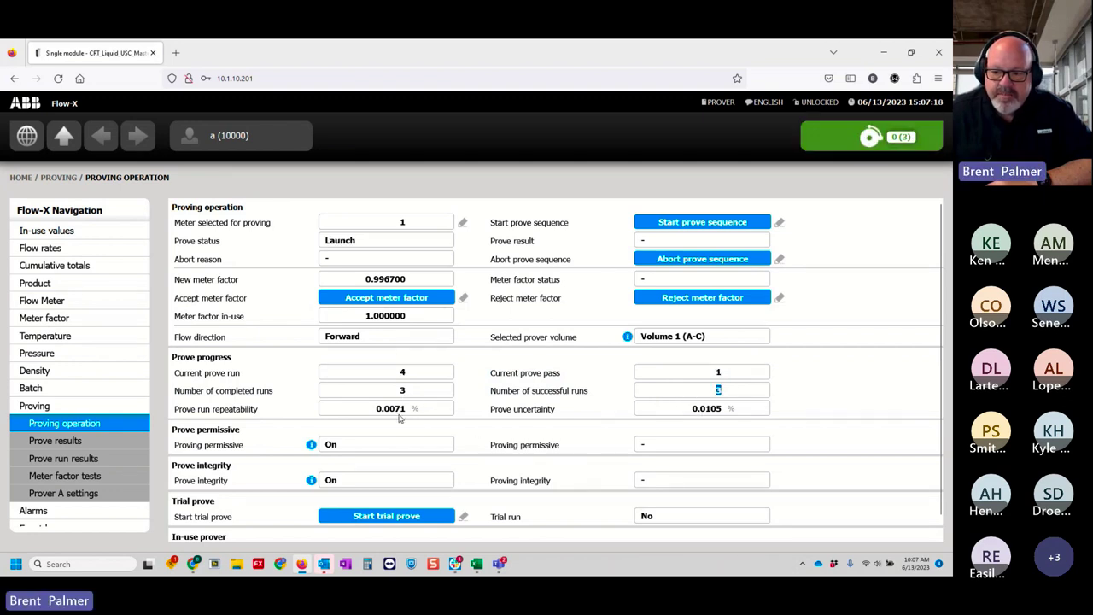
drag(374, 413, 389, 415)
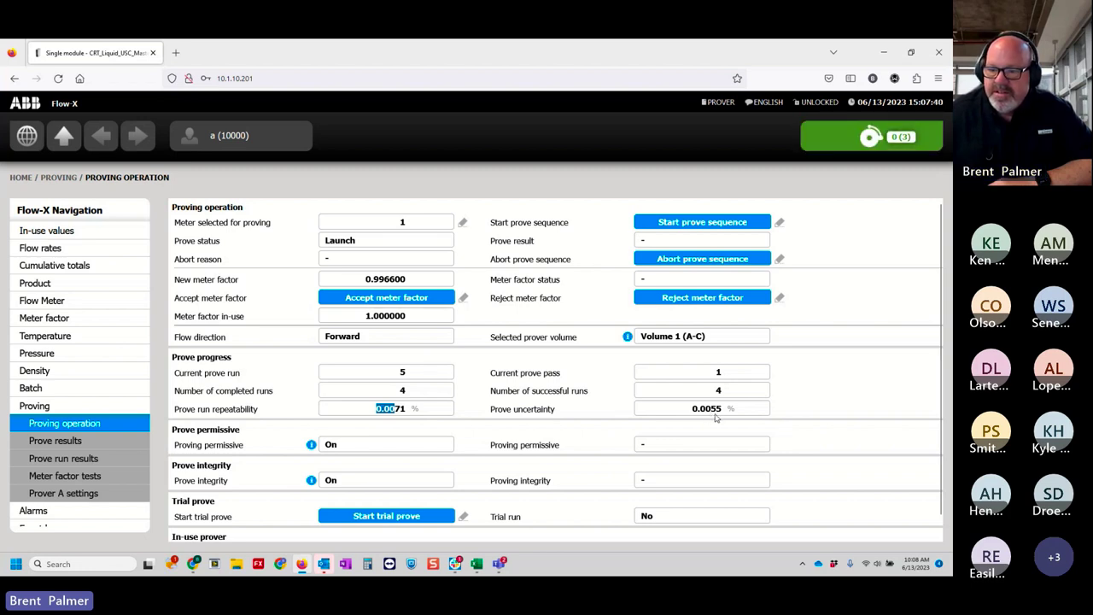
click(716, 417)
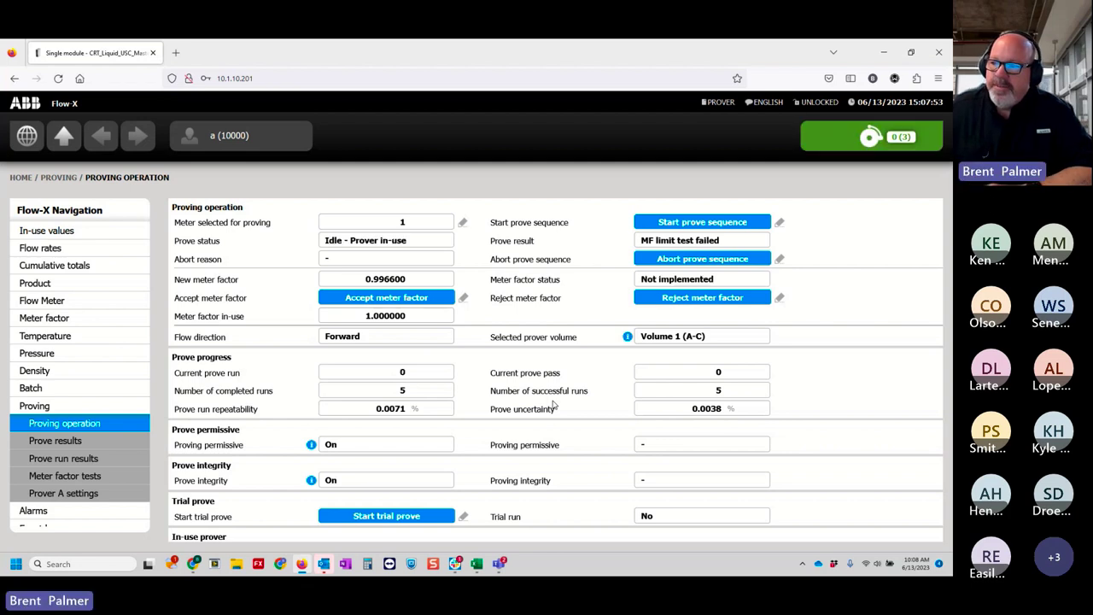
click(718, 258)
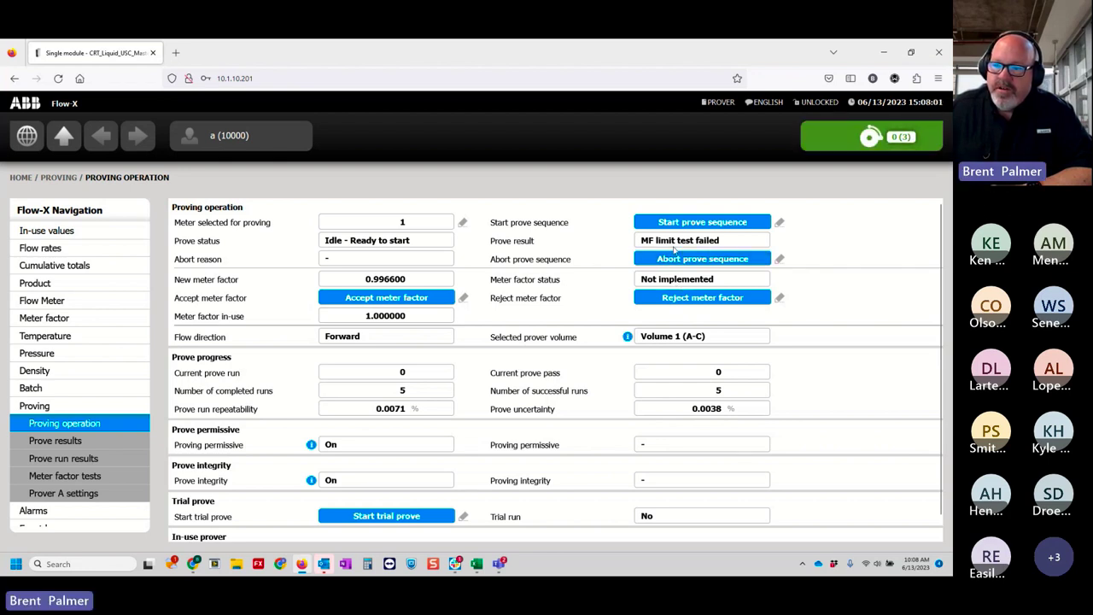
scroll(93, 409, down, 2)
click(98, 408)
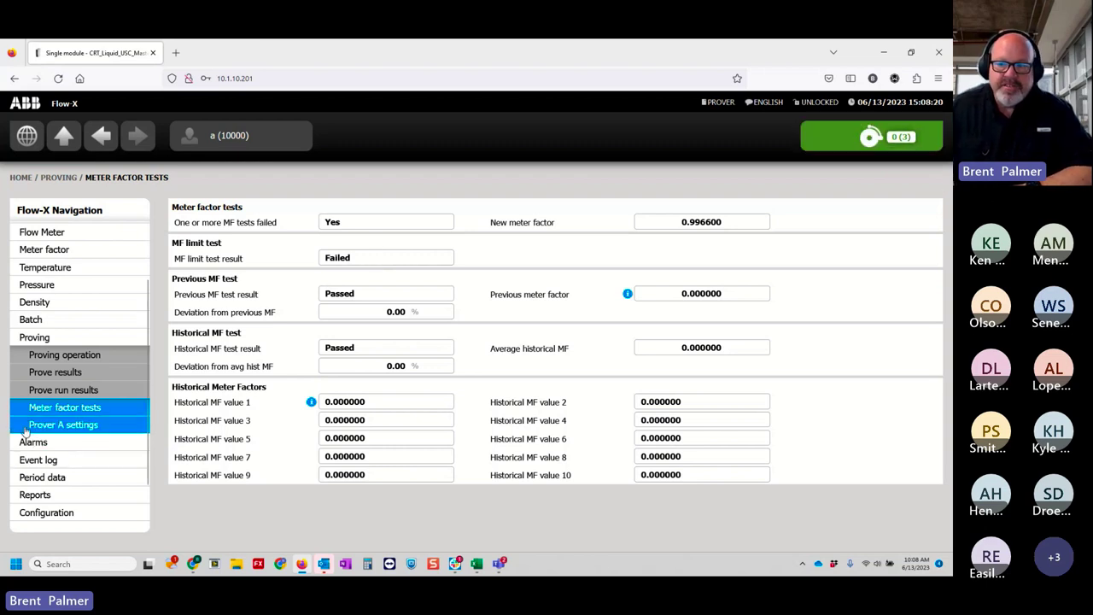
Step: Set the Previous MF test to Disabled in the proving section's Prover A settings
click(64, 425)
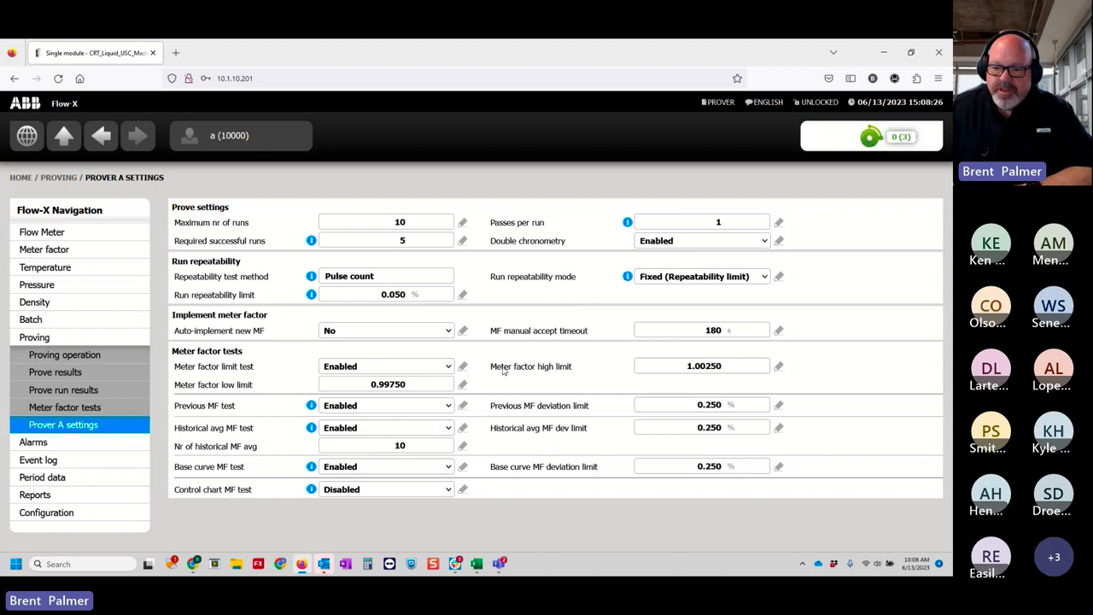
click(384, 405)
click(384, 419)
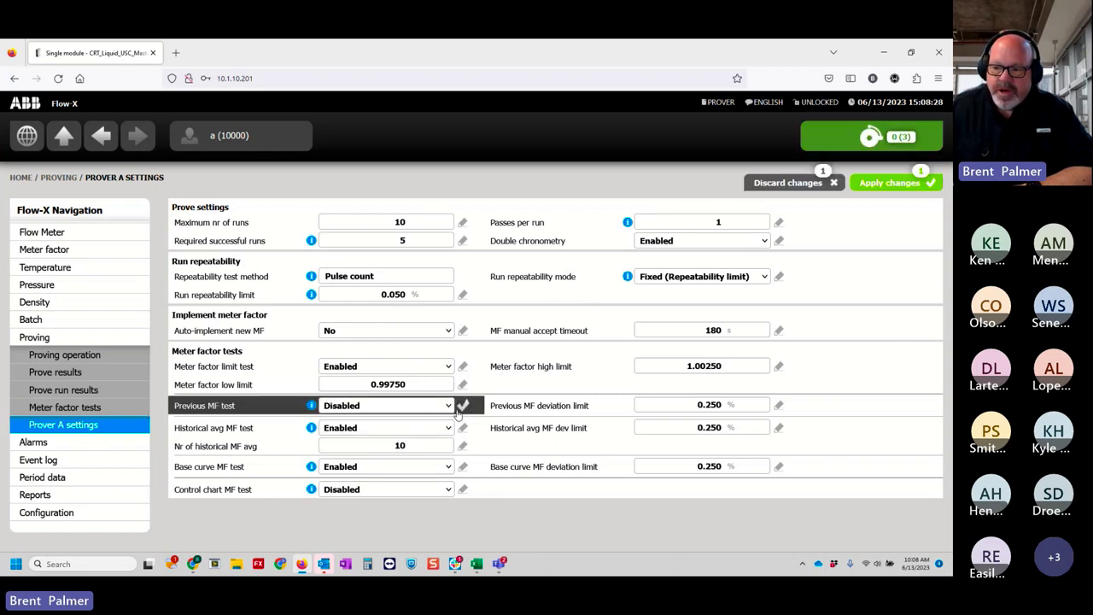
click(462, 406)
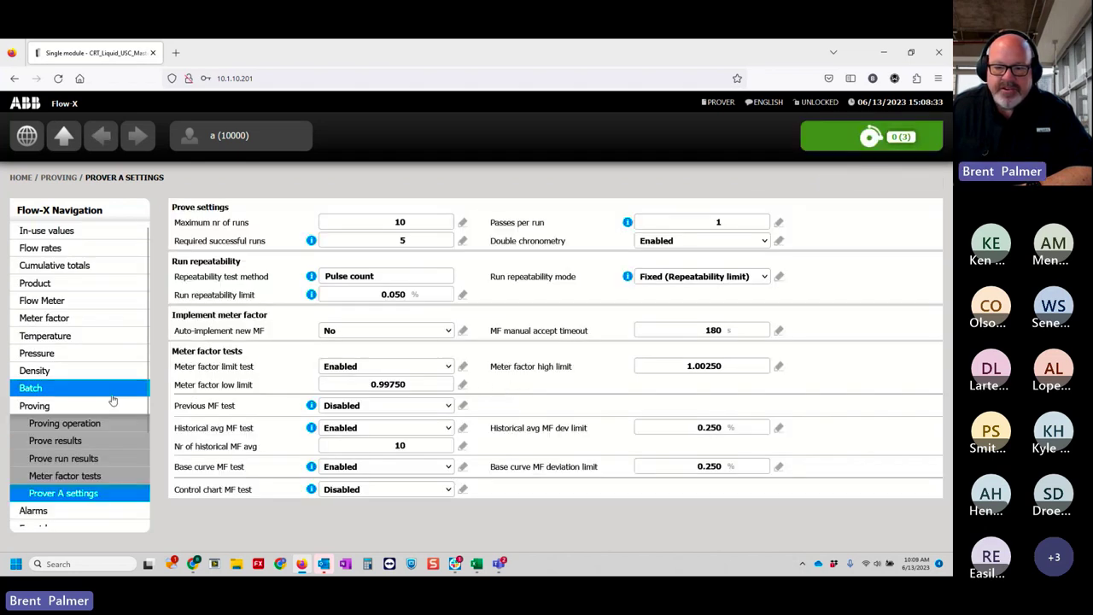
Step: Start another prove sequence for meter 1 from proving operation
scroll(120, 397, down, 2)
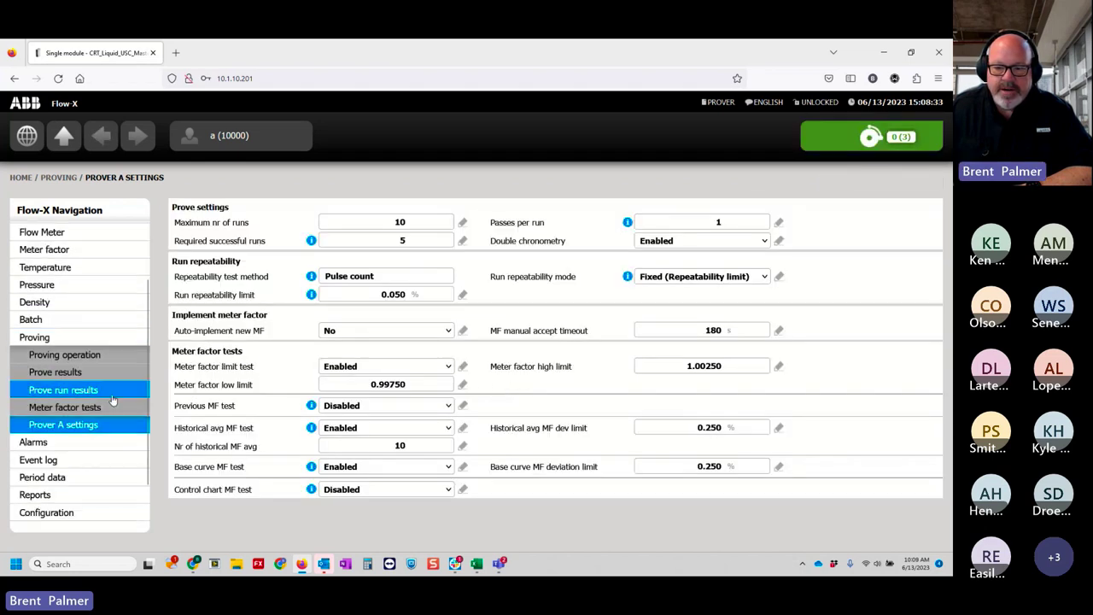
click(120, 354)
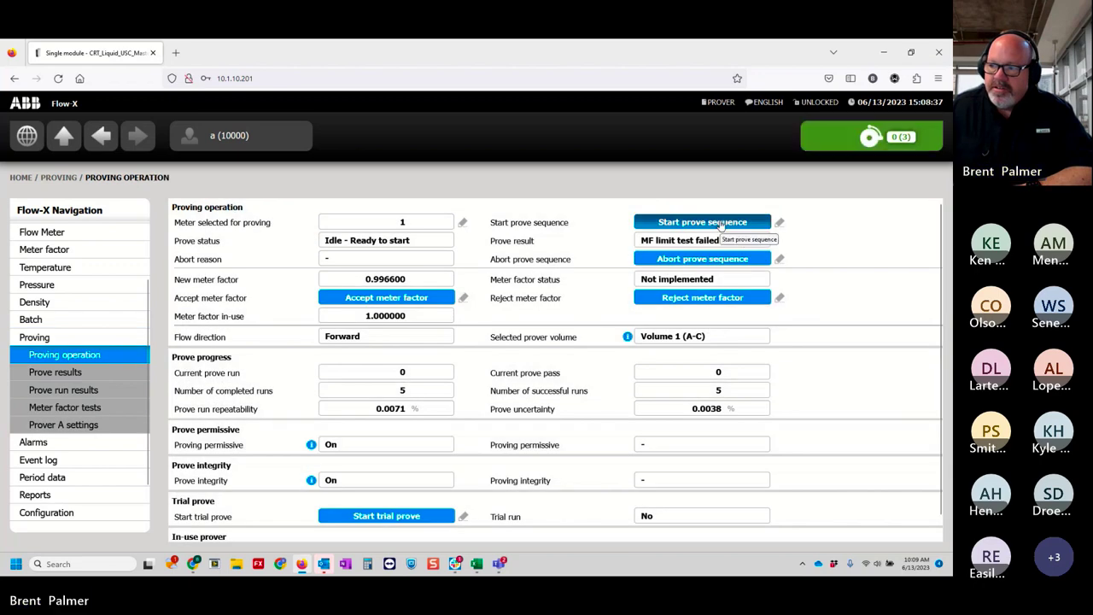
click(722, 224)
click(576, 415)
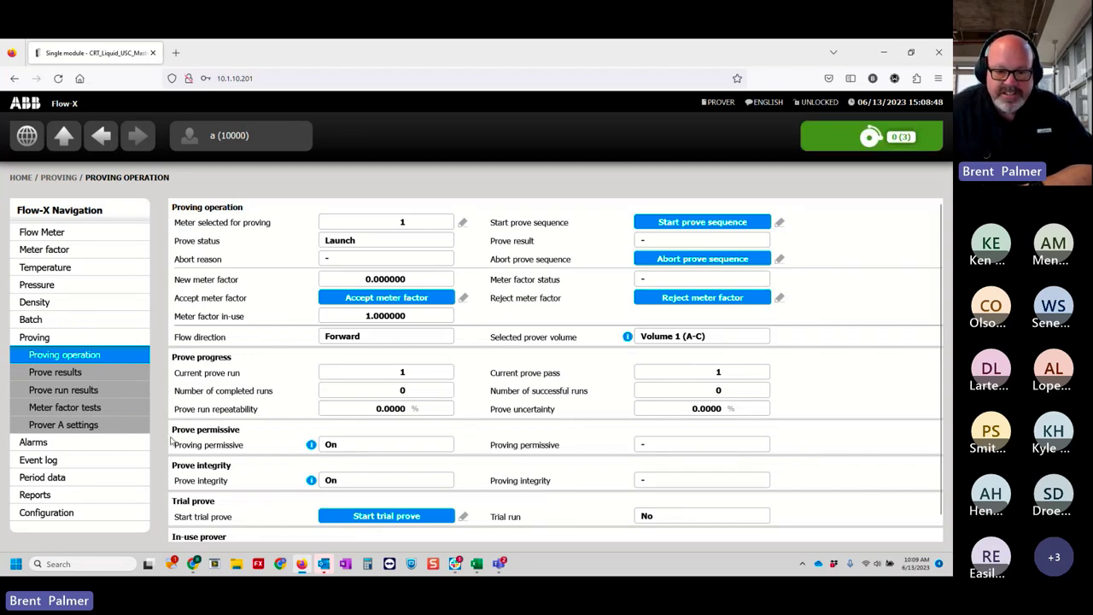
Step: Check the meter factor tests page and the meter factor low and high limits in the Prover A settings
click(107, 424)
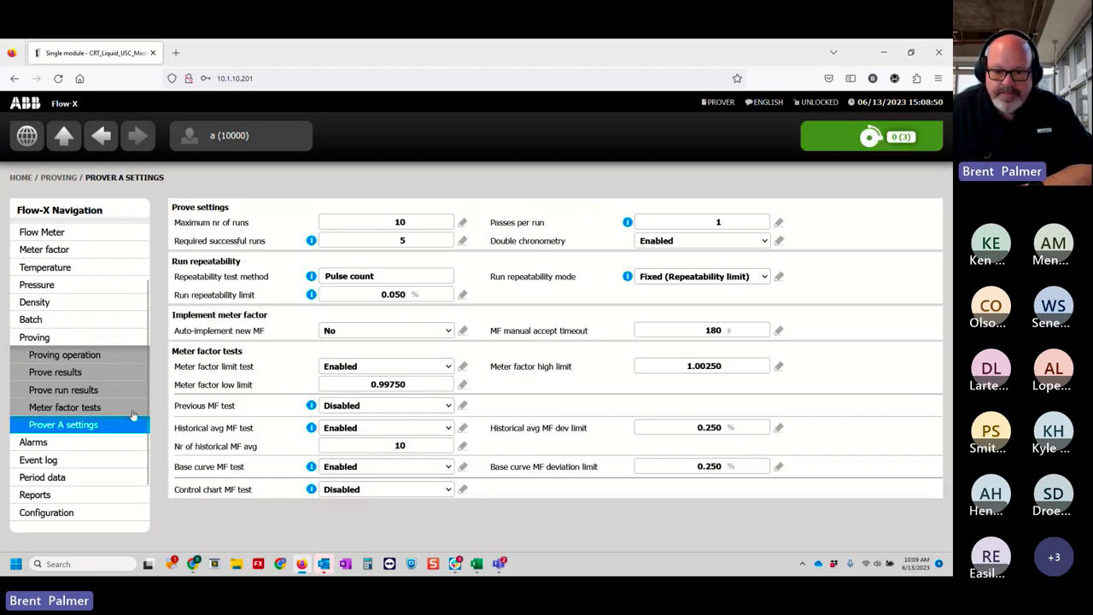
click(111, 407)
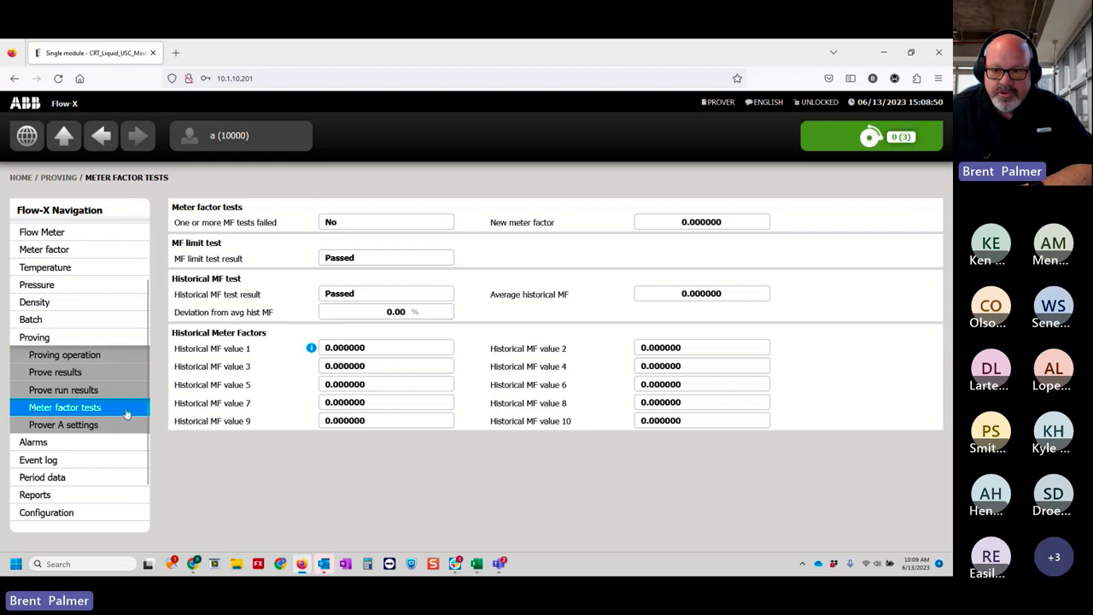
click(109, 424)
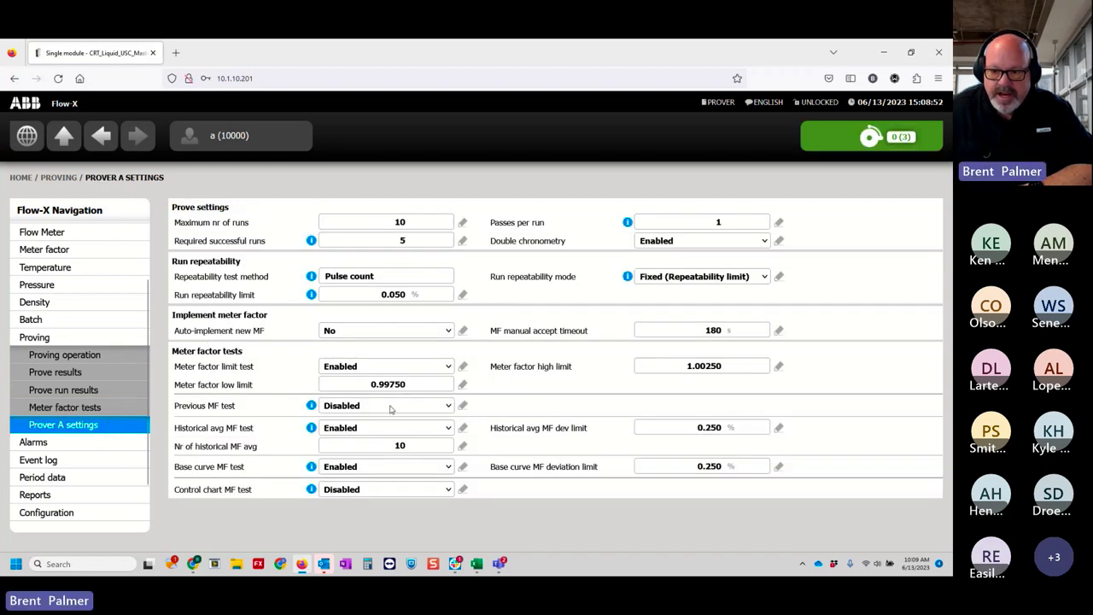
drag(251, 385, 210, 385)
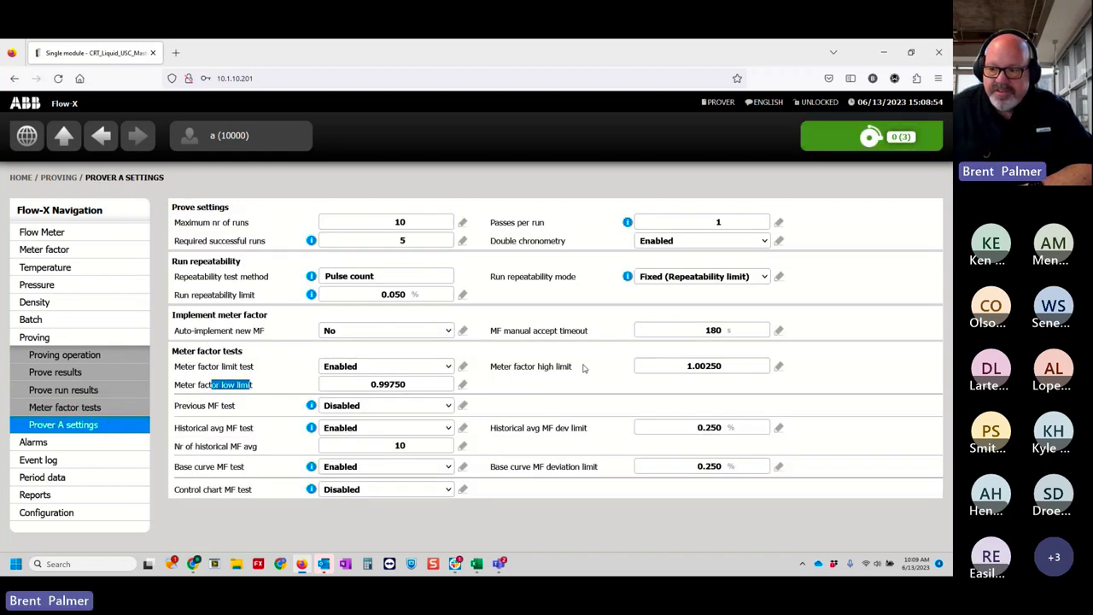
Step: Review the high limit and historical average settings in Prover A settings, and check the prove's repeatability and result in proving operation
drag(572, 366, 518, 369)
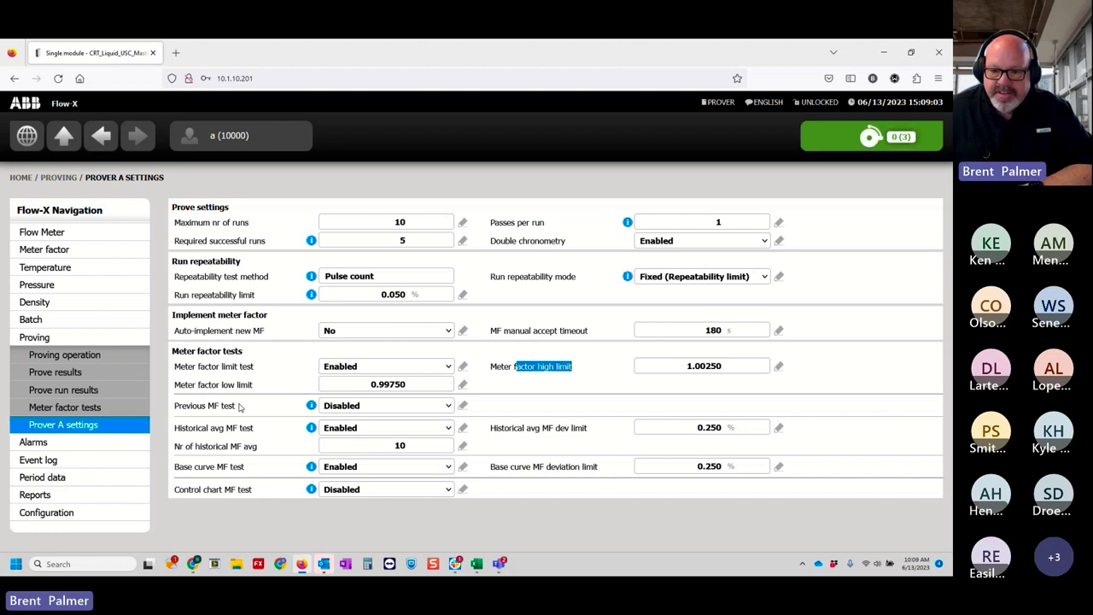
drag(236, 408, 182, 407)
click(226, 428)
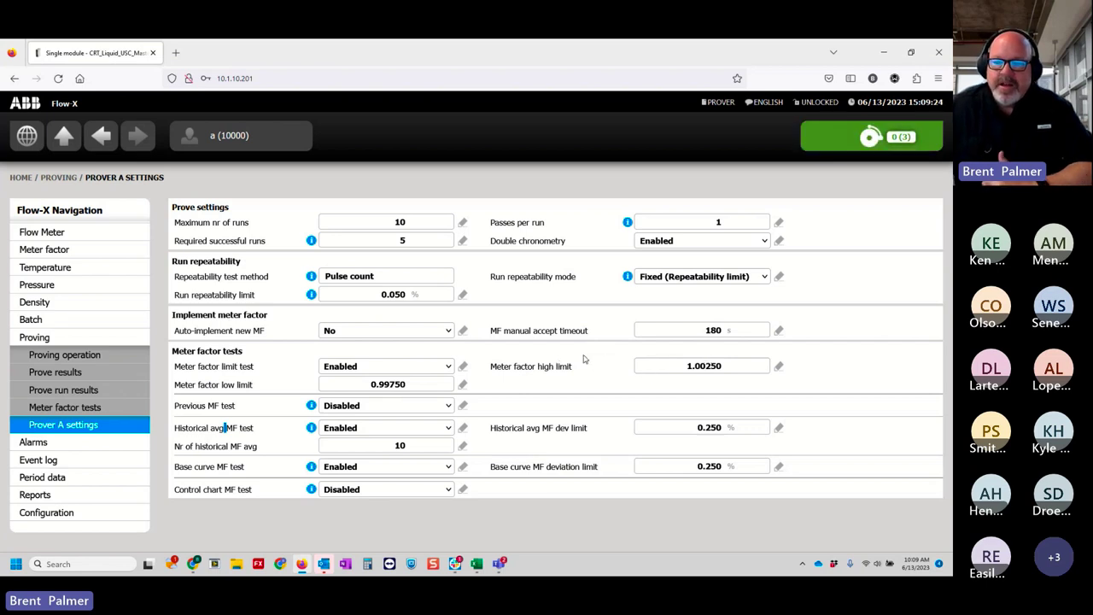
click(87, 355)
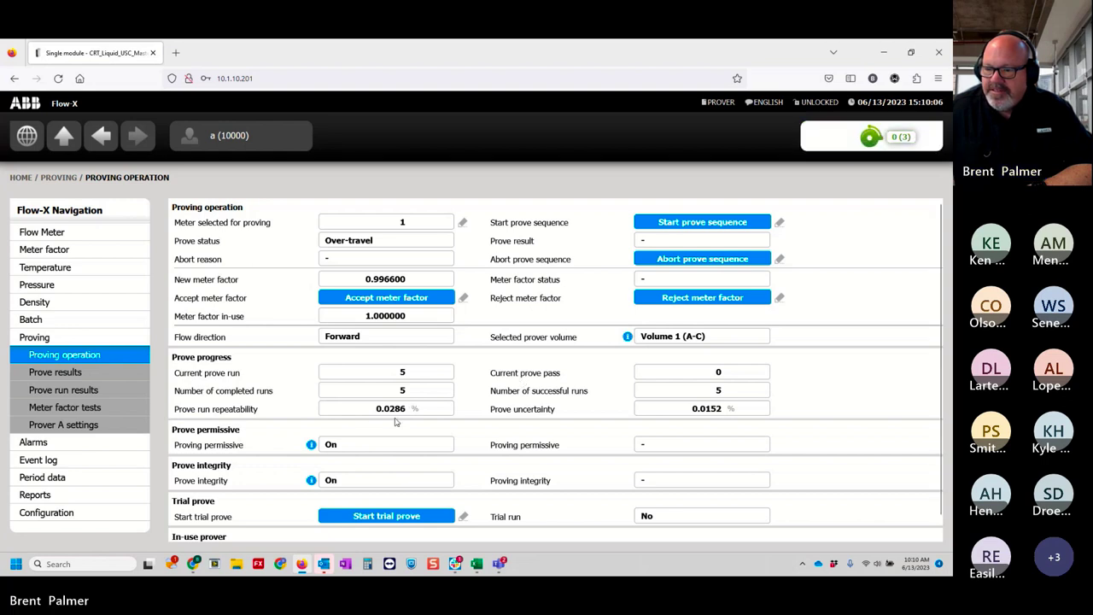
drag(382, 410, 404, 411)
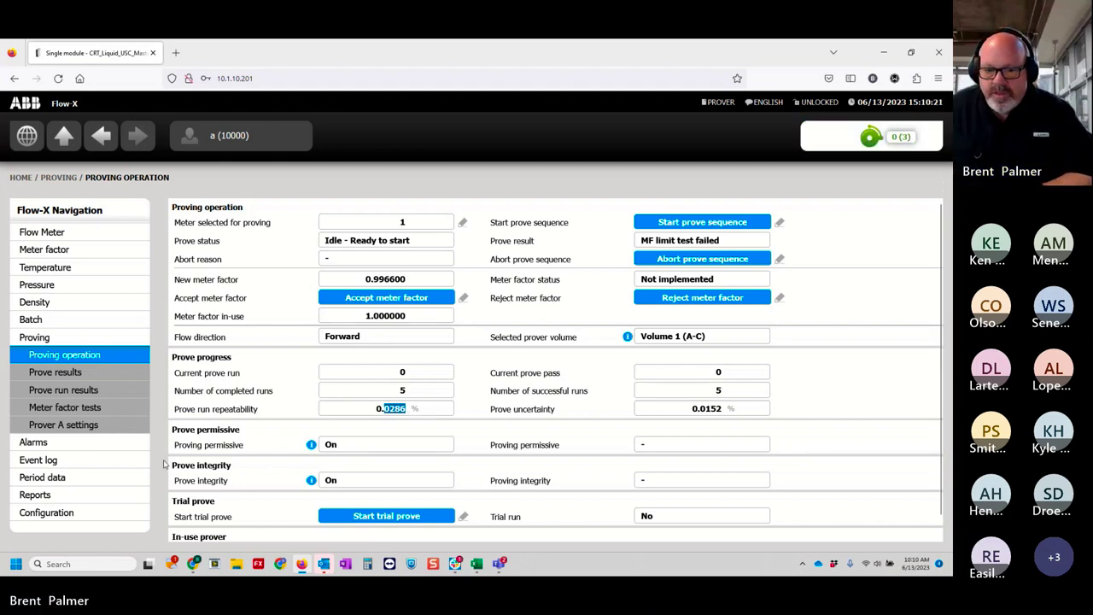
Step: Open the list of proving reports from the flow computer's reports section
scroll(76, 342, down, 2)
click(26, 135)
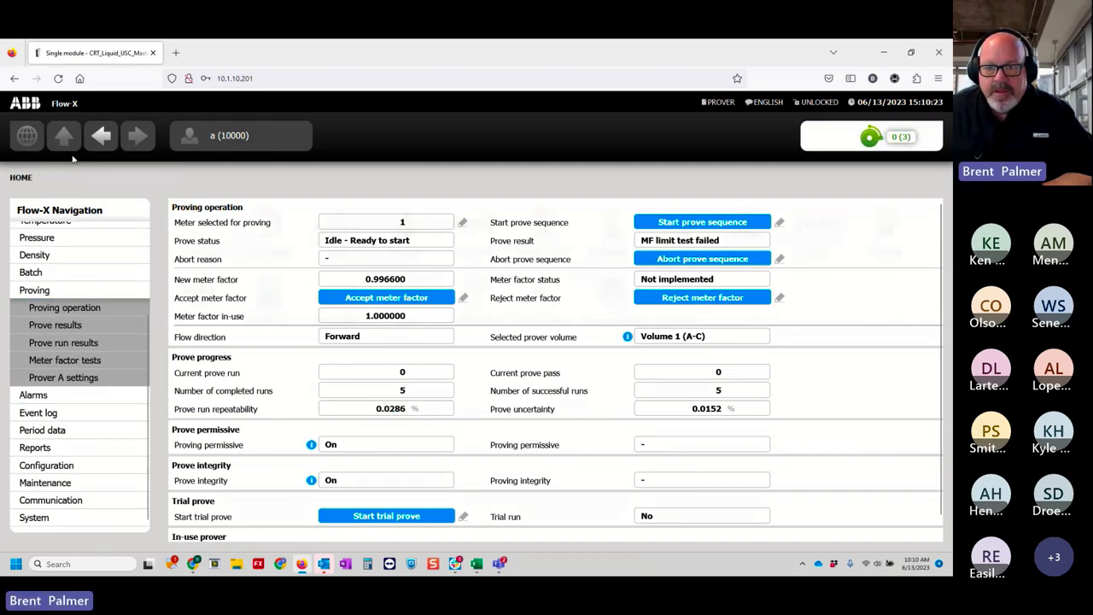
click(405, 314)
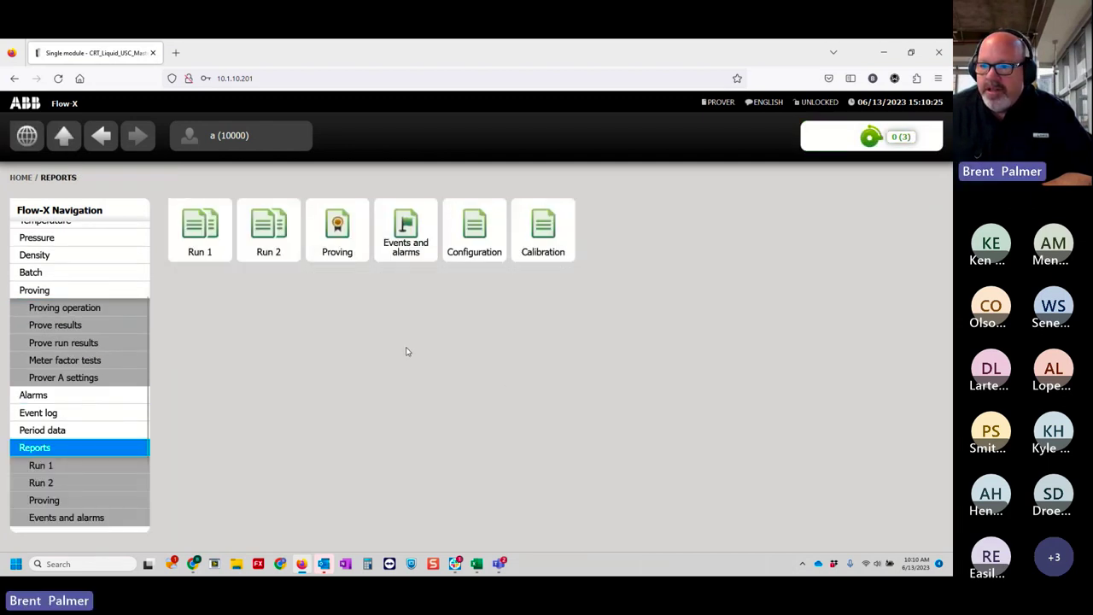
click(333, 235)
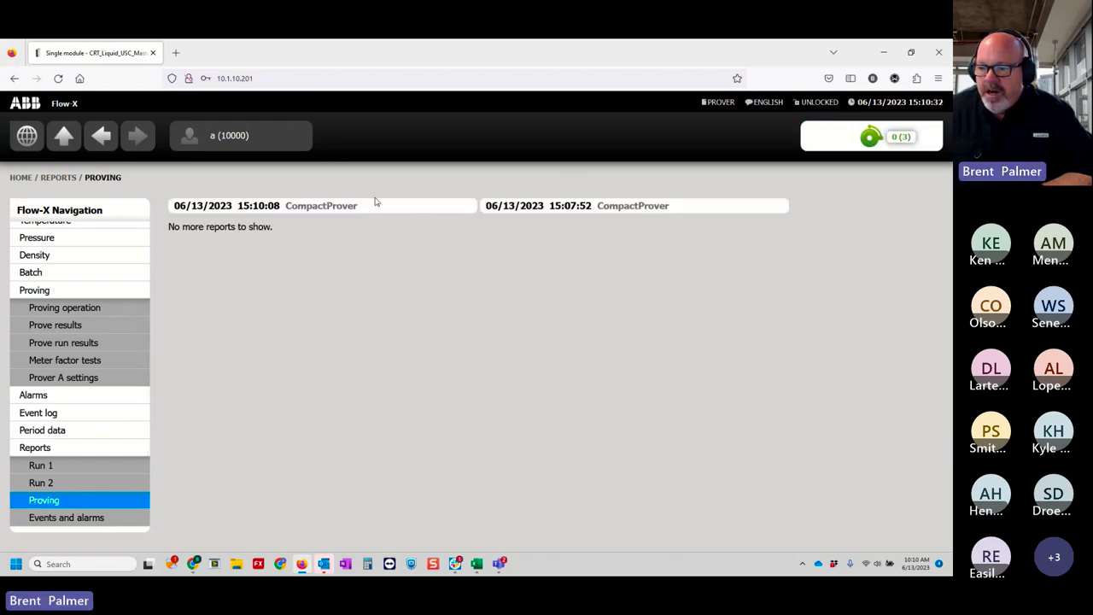
Step: Switch to Flow-Xpress and look through the report templates PipeProverMass, CompactProver, CompactProverMF and CompactProverMassMF
click(476, 563)
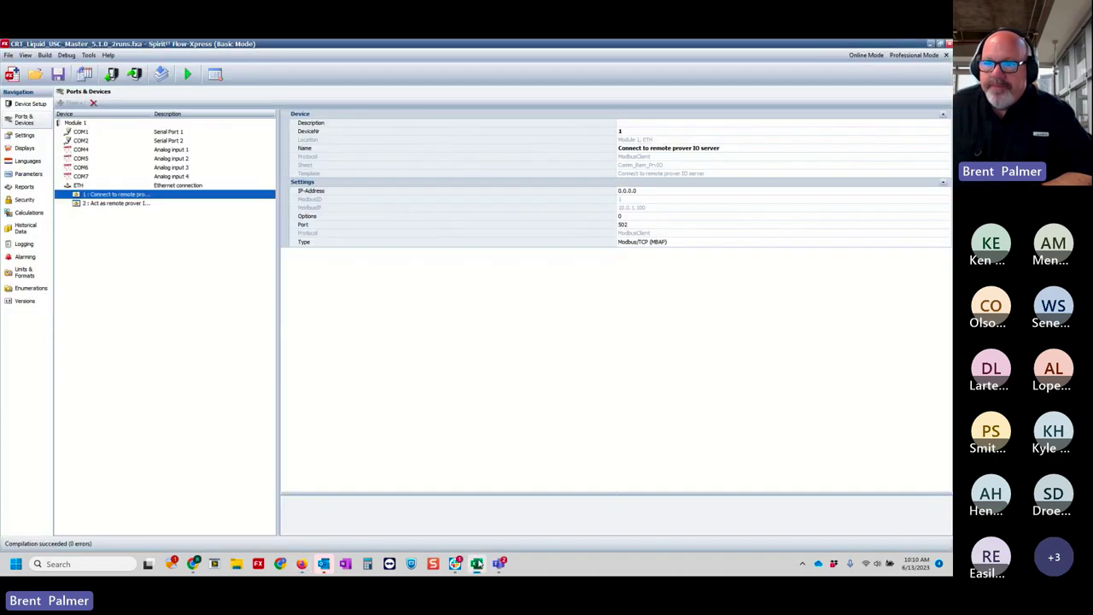
click(37, 189)
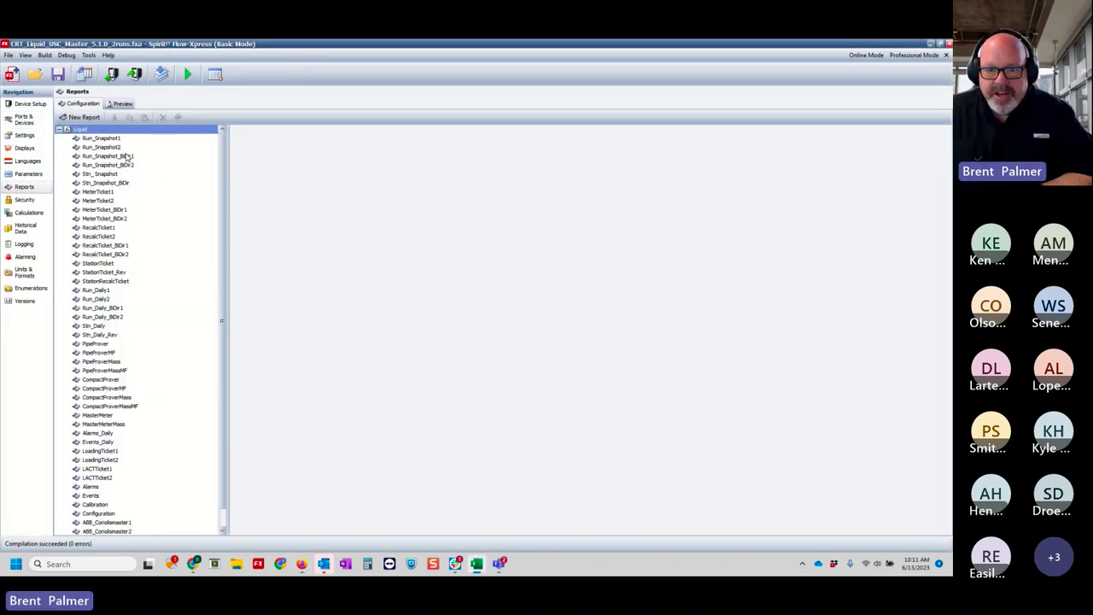
scroll(128, 187, down, 1)
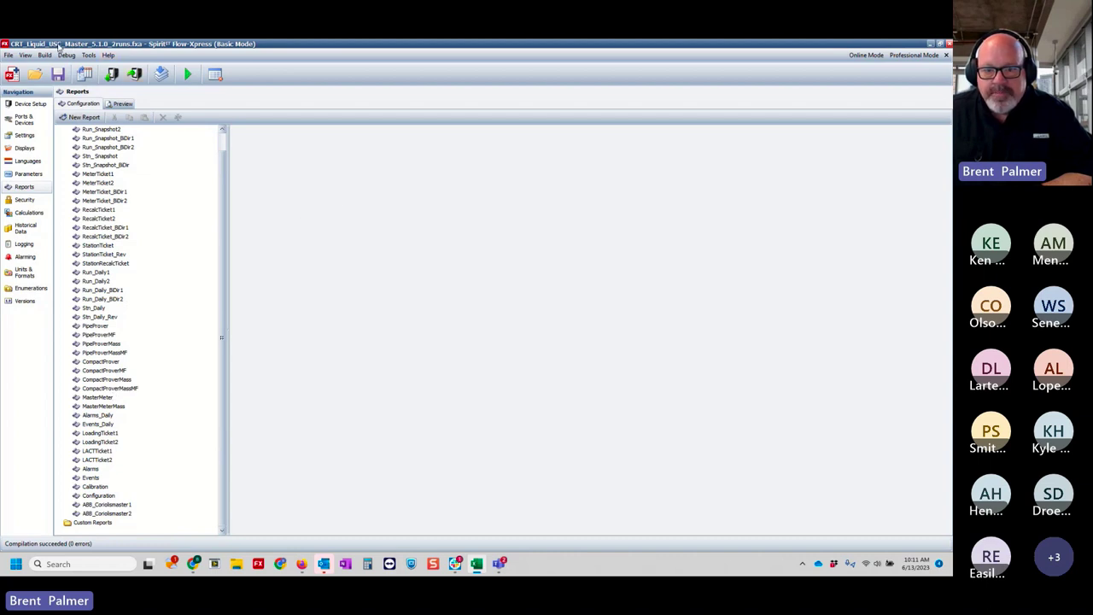
click(113, 343)
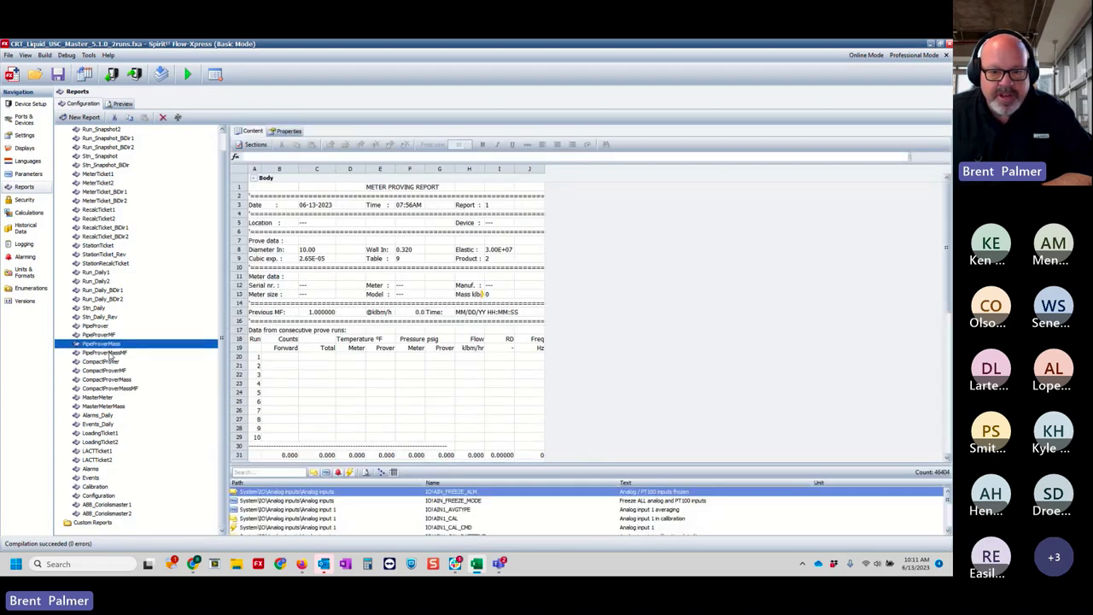
click(108, 362)
click(110, 370)
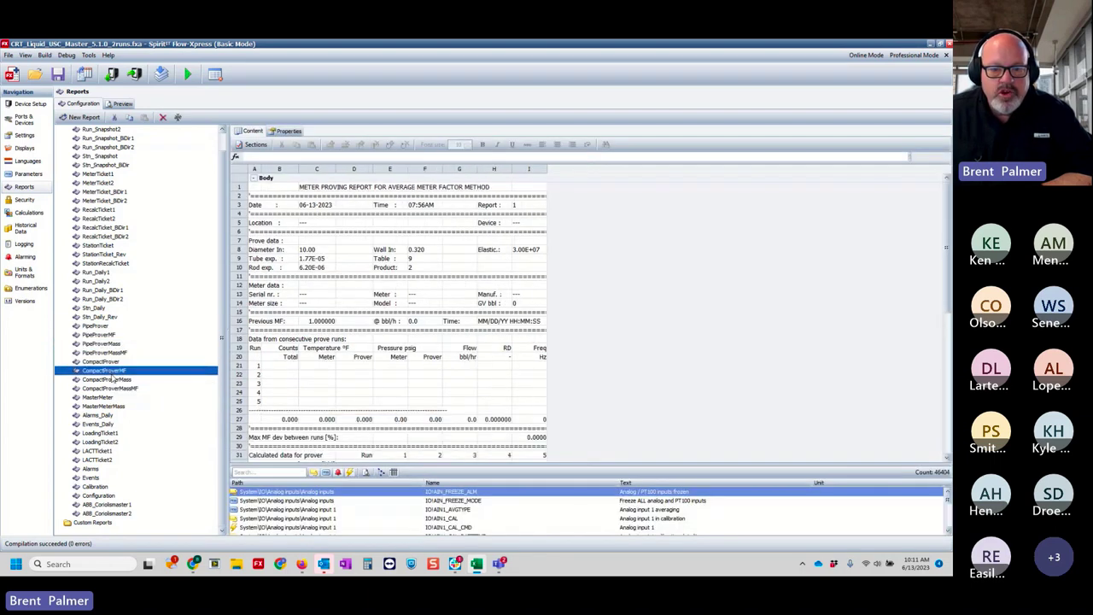
click(114, 389)
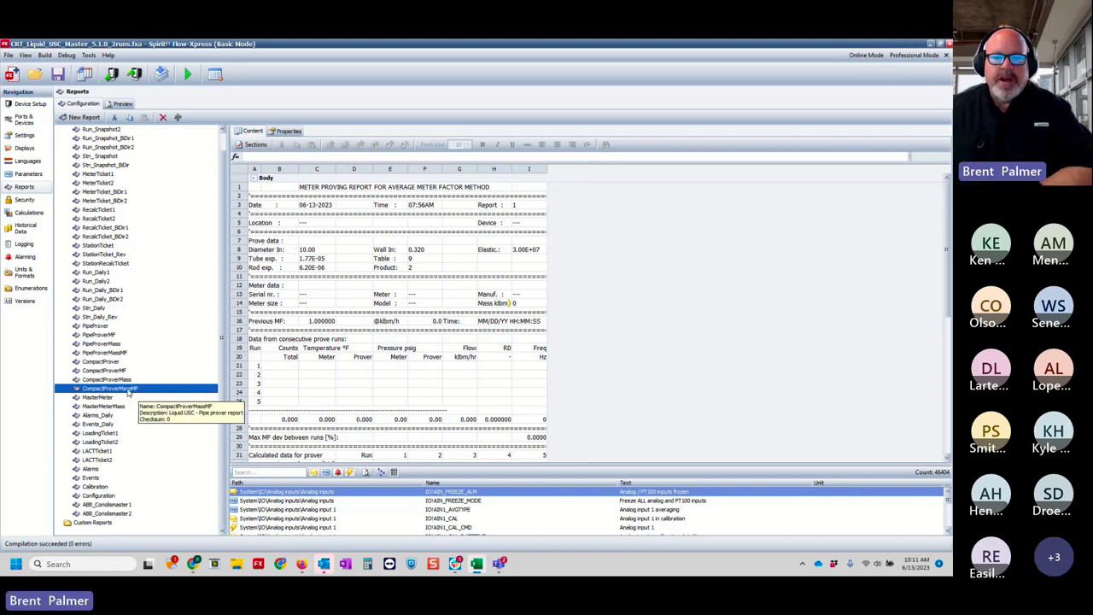
click(96, 362)
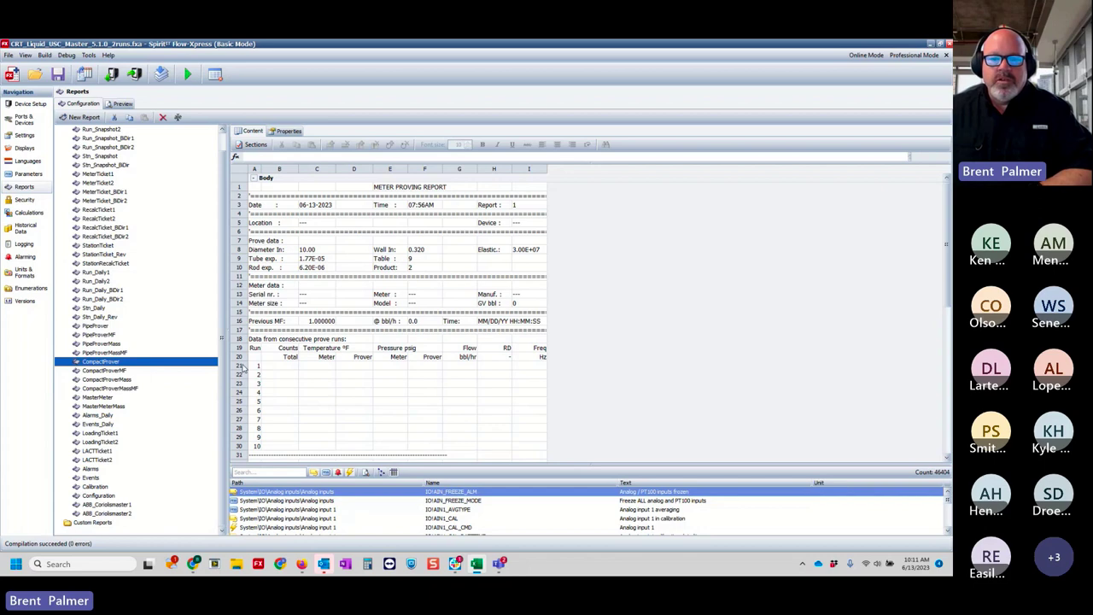
Step: Duplicate the CompactProver report within the Liquid reports
right_click(100, 364)
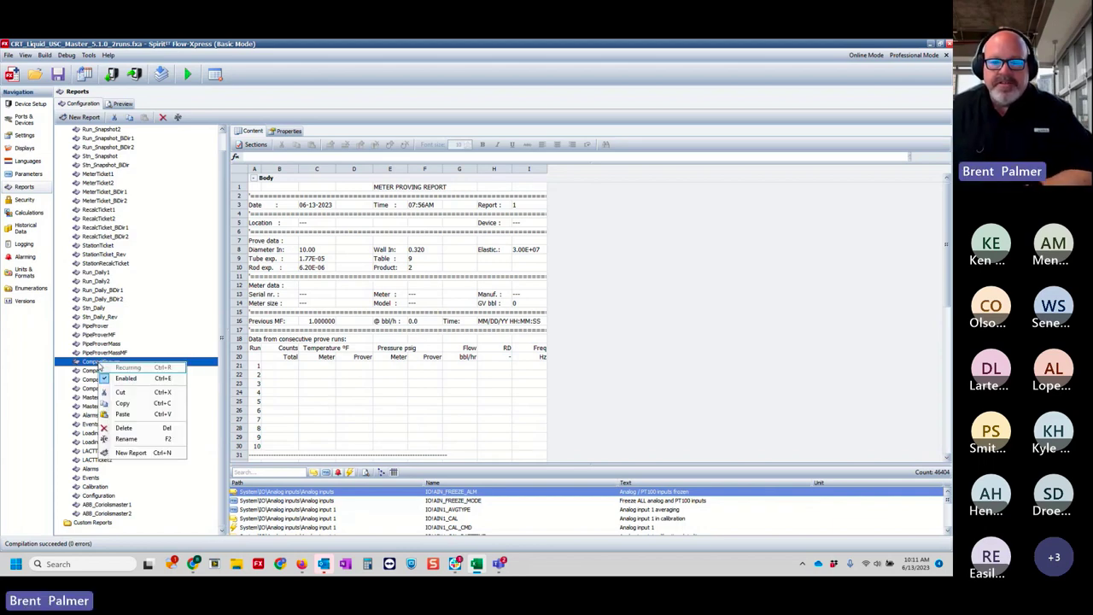
click(137, 409)
right_click(99, 364)
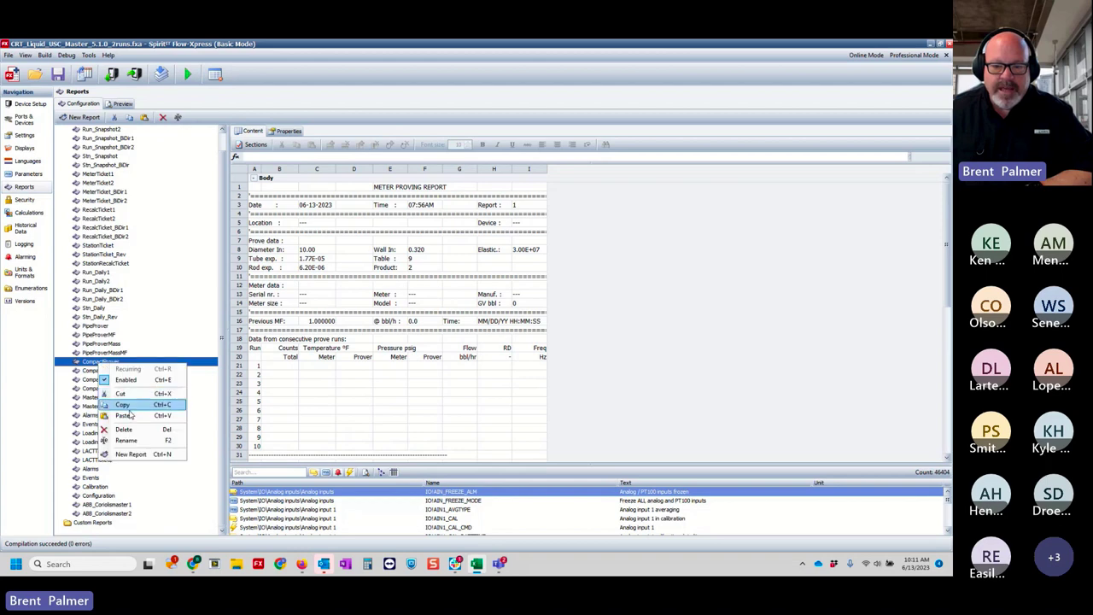
click(131, 415)
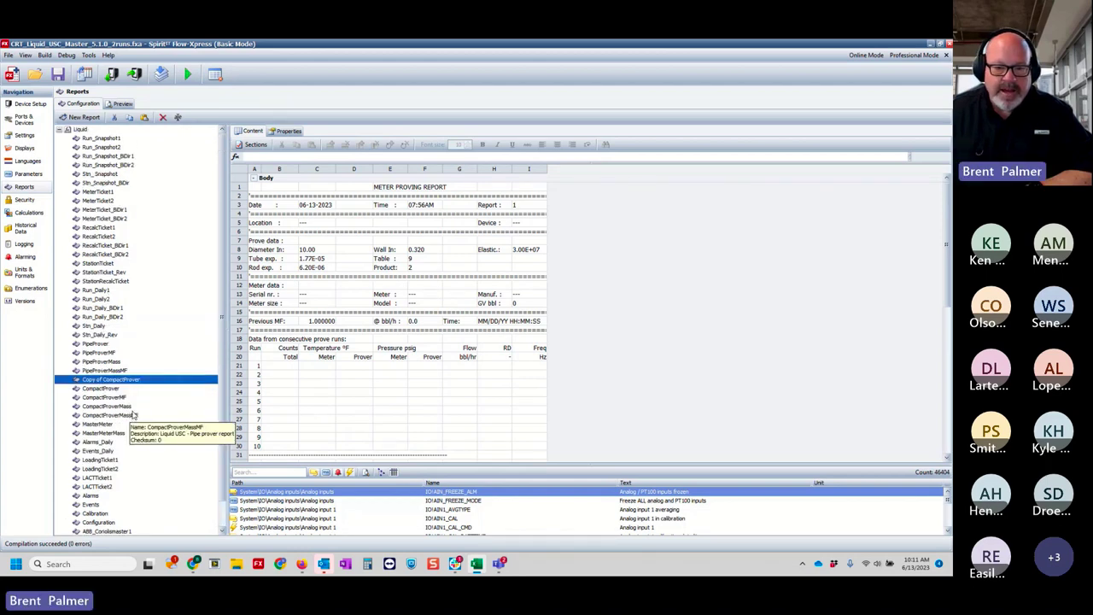
Step: Rename the original report as CompactProver_old and its copy as CompactProver
click(129, 389)
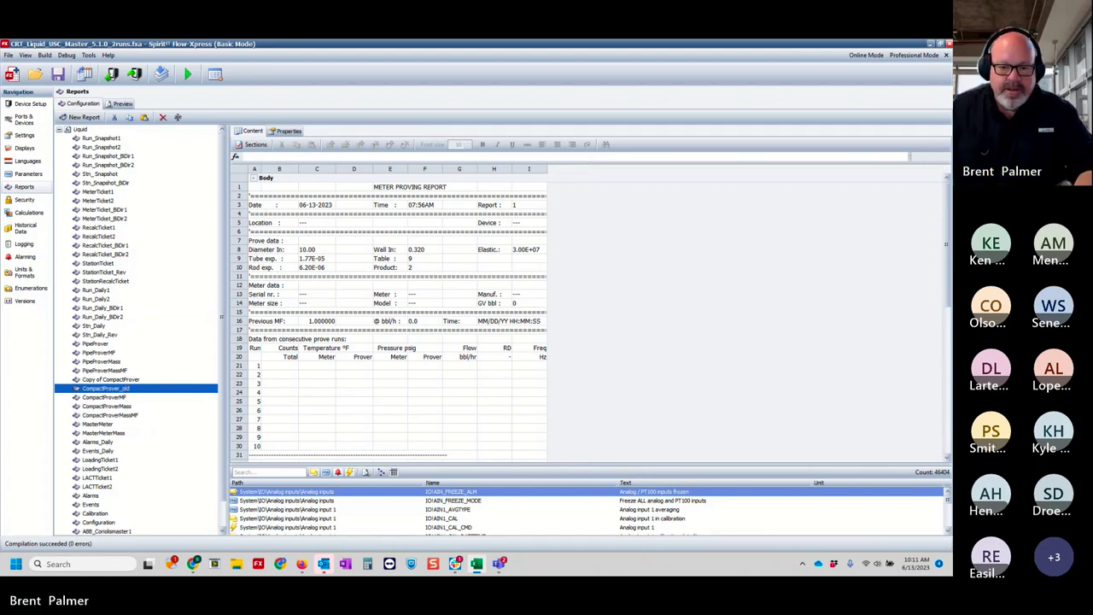
click(135, 380)
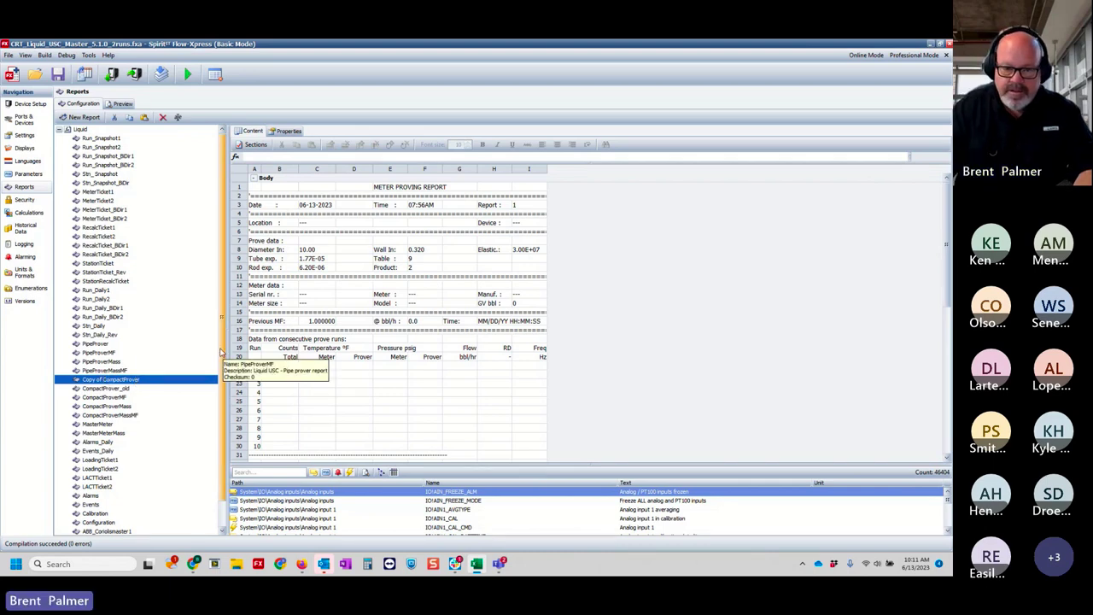
key(Delete)
key(Delete)
key(Delete)
key(Delete)
key(Delete)
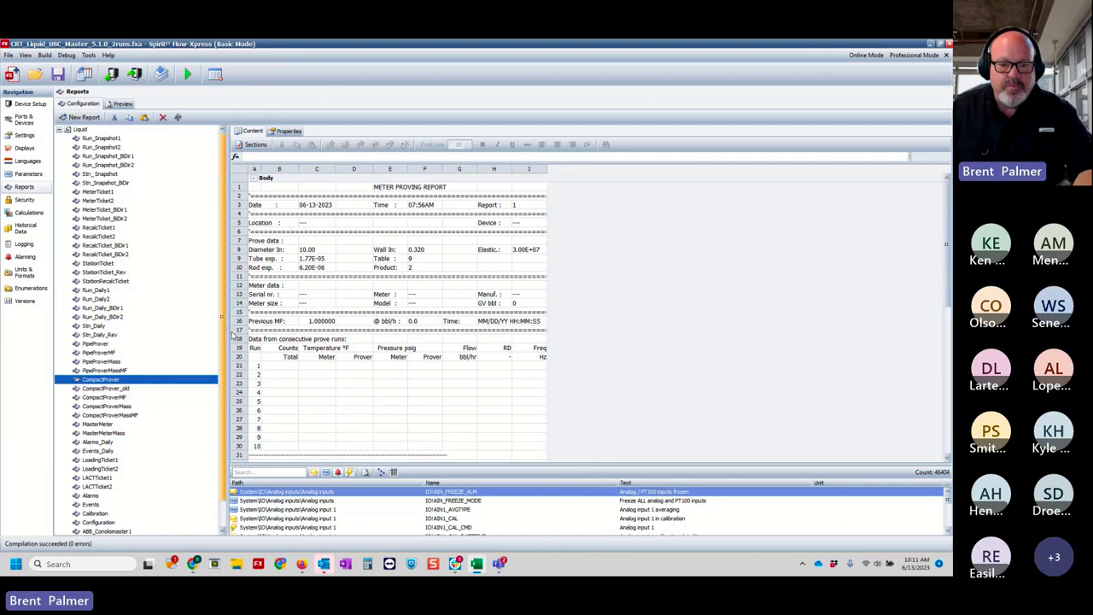
key(Return)
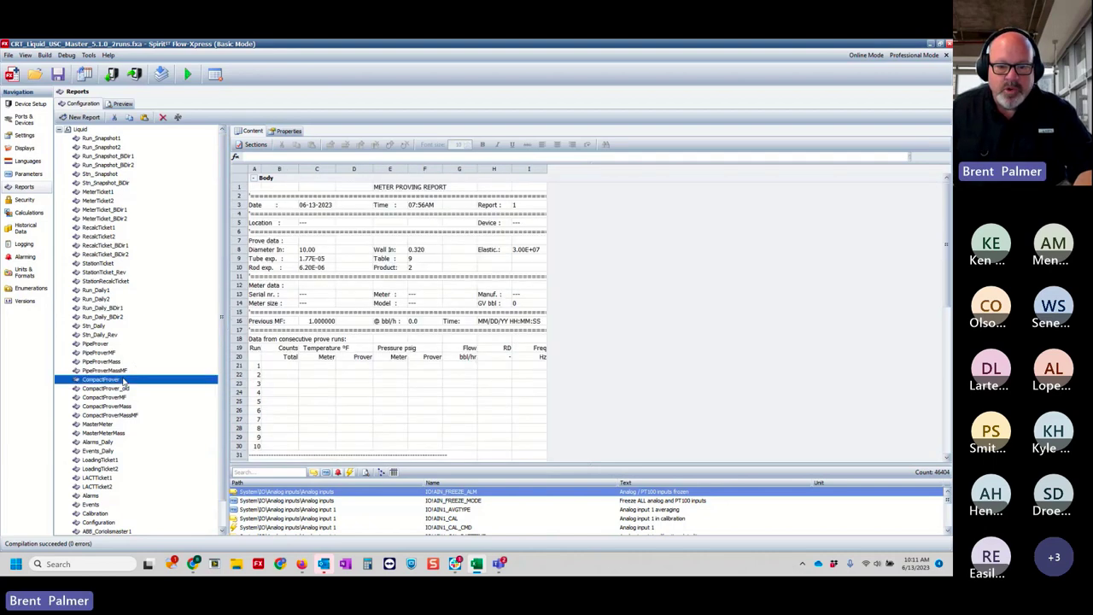
Step: Compare the CompactProver_old and CompactProver reports and read through the CompactProver layout, including its calculated prover and meter data
click(124, 389)
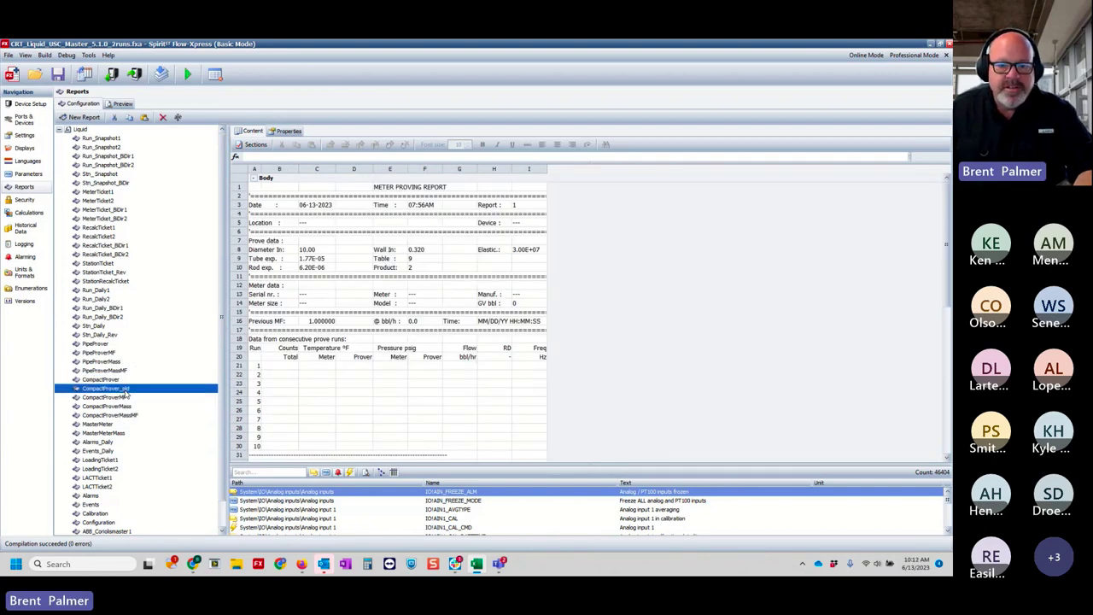
click(117, 380)
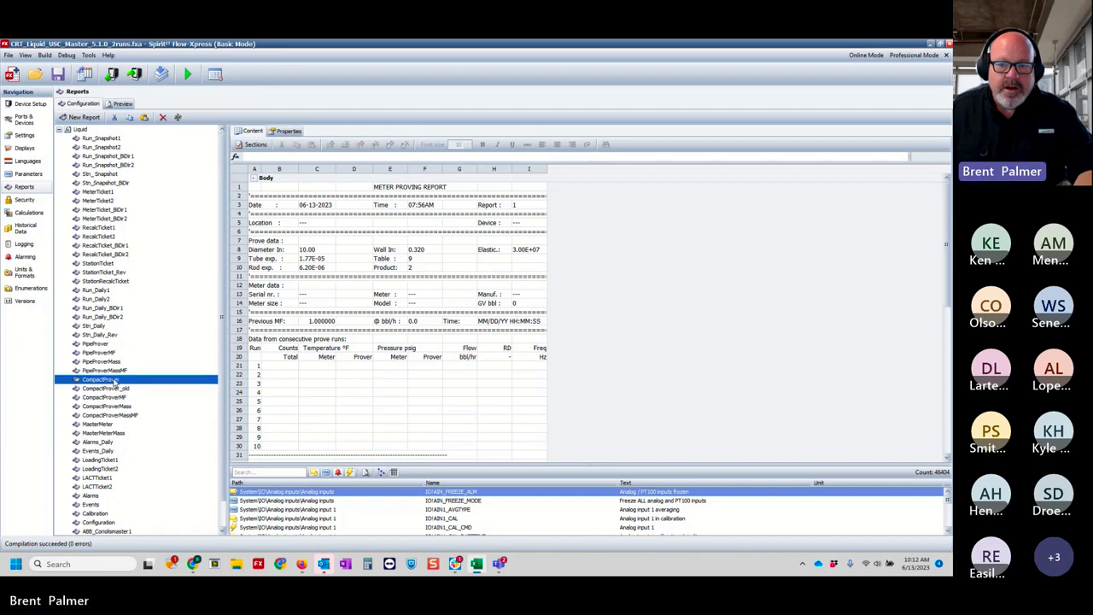
scroll(379, 355, down, 9)
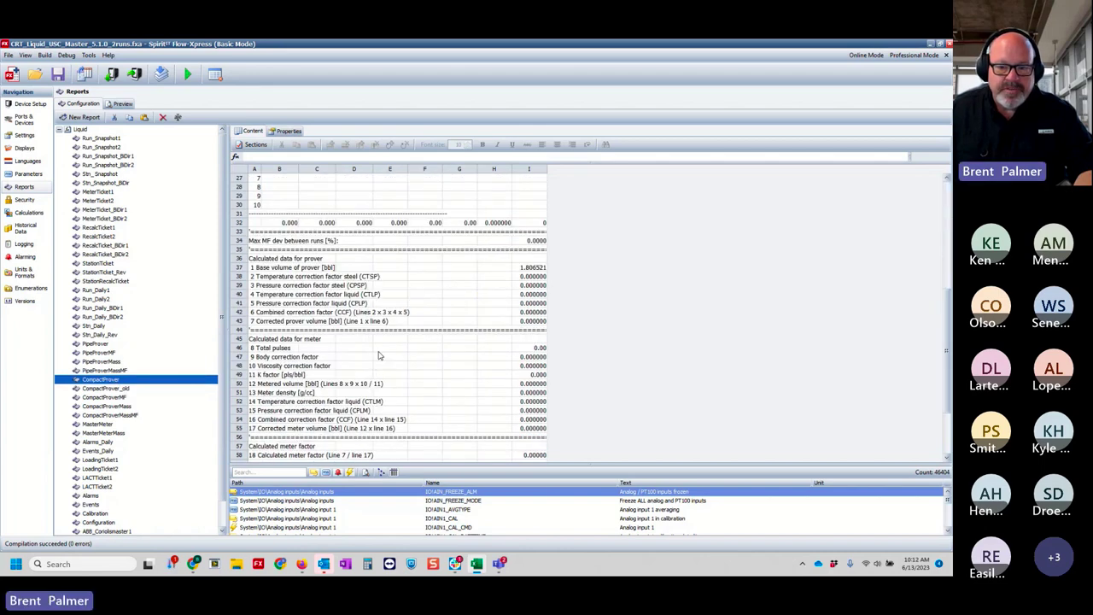
scroll(379, 355, down, 3)
scroll(379, 355, up, 12)
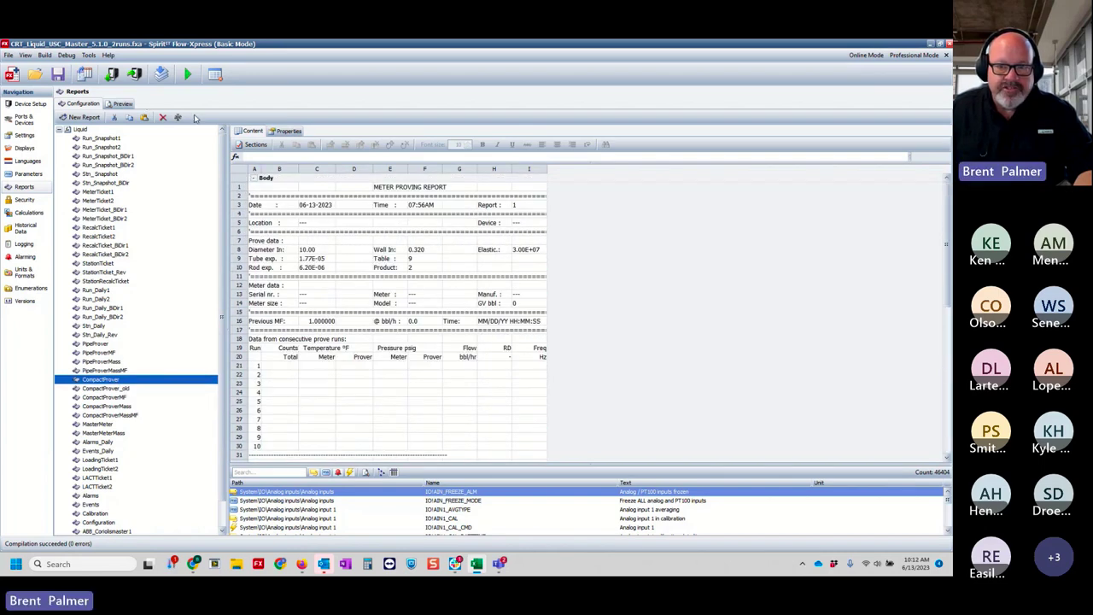
Step: Check the trigger and file storage limit options in the CompactProver report's properties
click(289, 131)
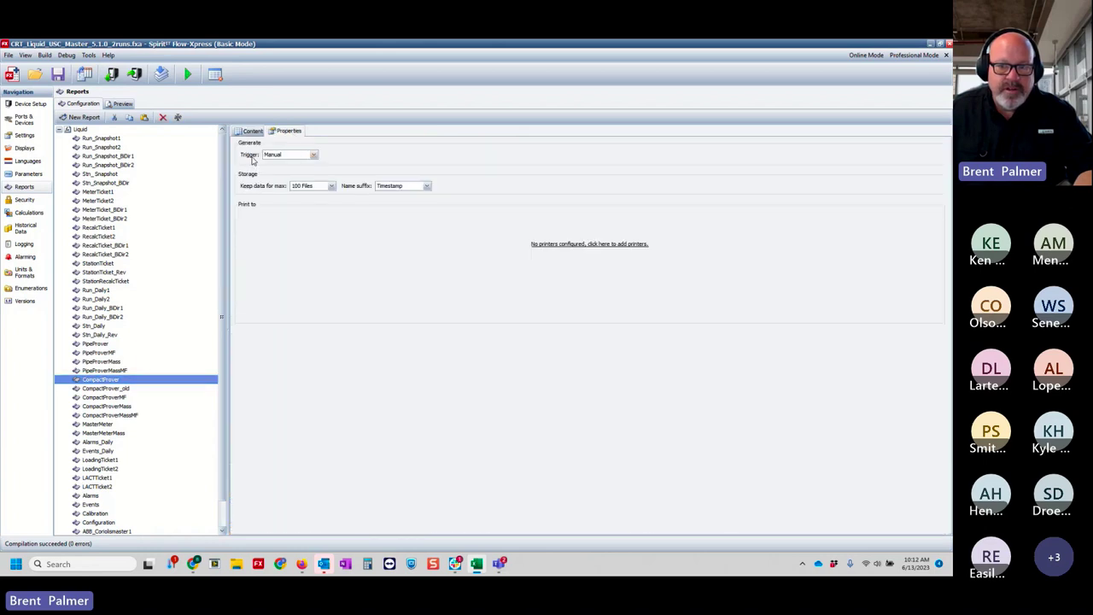
click(330, 186)
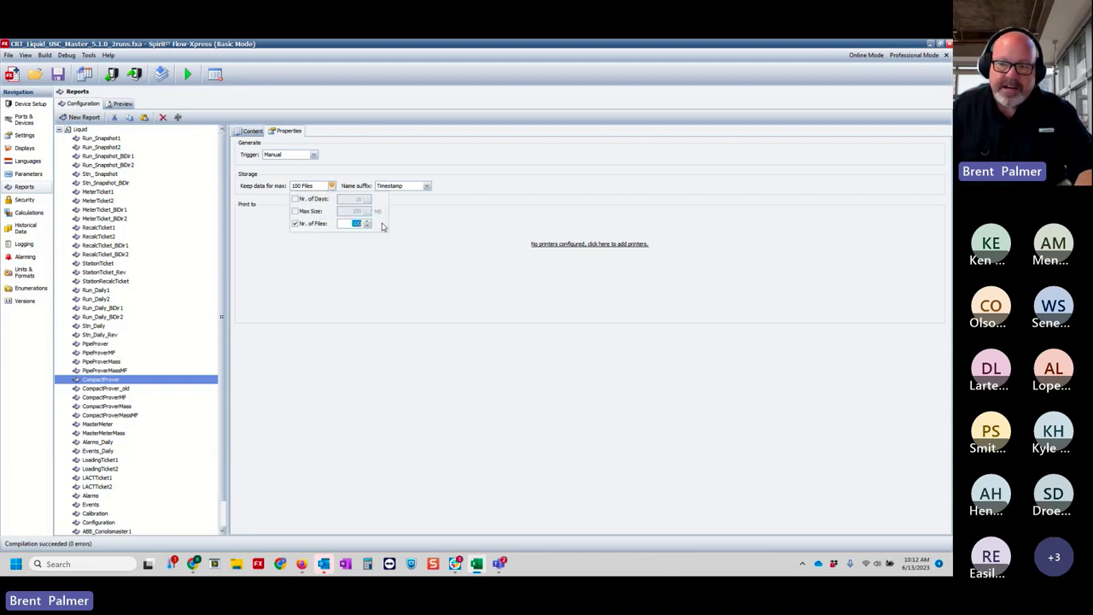
click(411, 329)
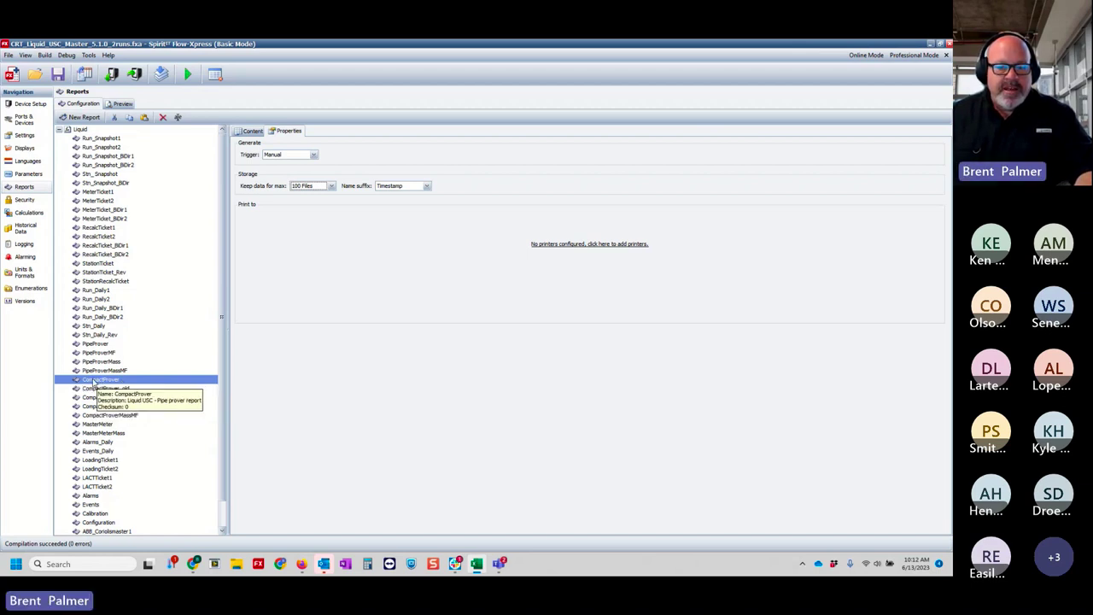
click(238, 132)
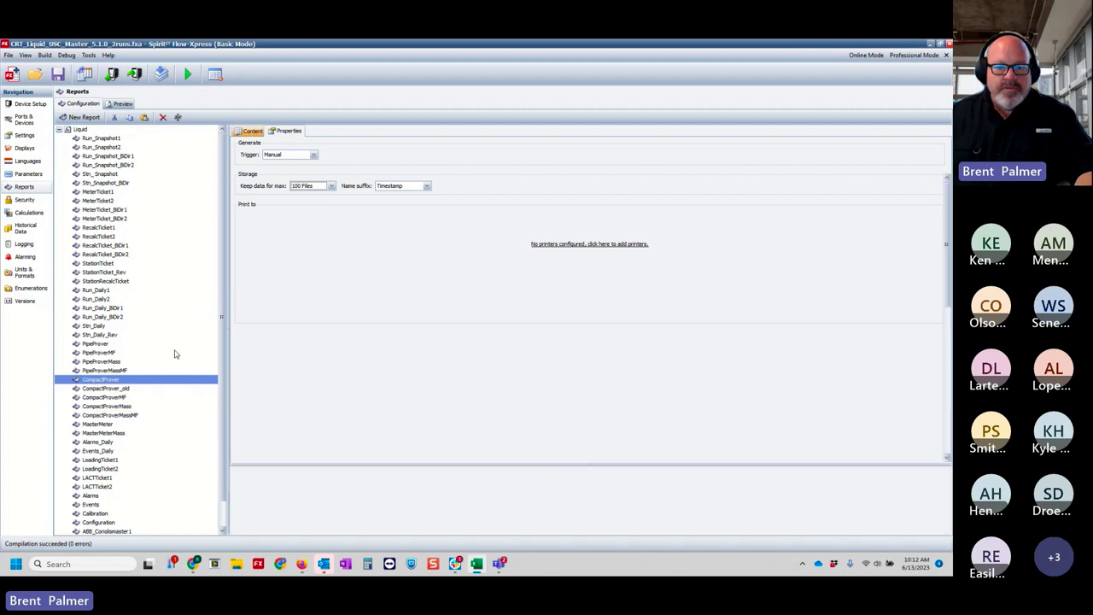
Step: View the other compact and pipe prover report templates, including the mass and average meter factor versions, and return to the Flow-X web interface
click(107, 398)
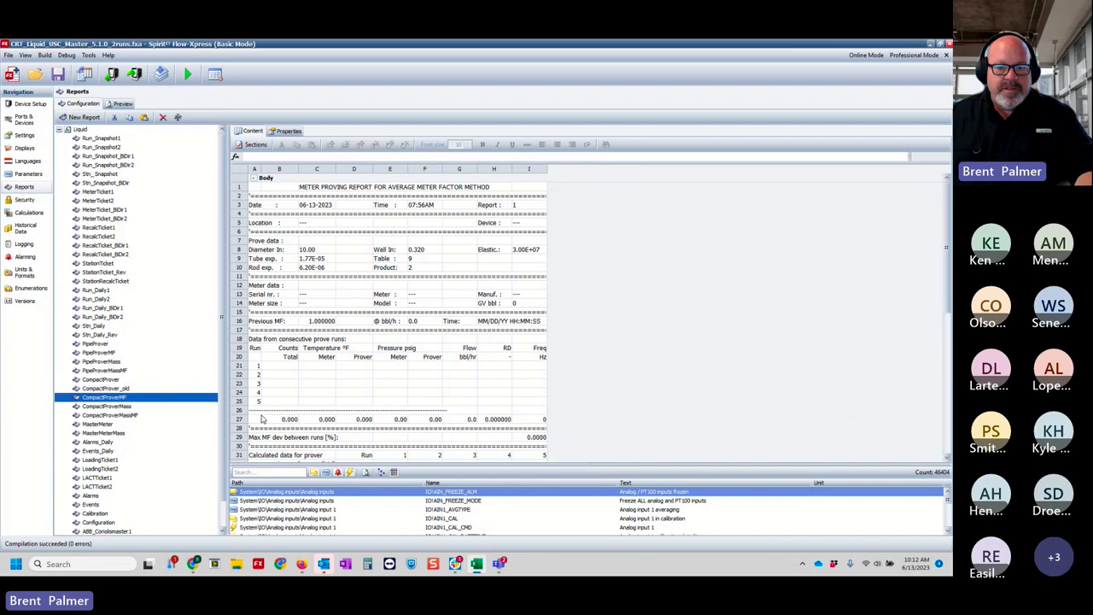
click(120, 407)
click(128, 415)
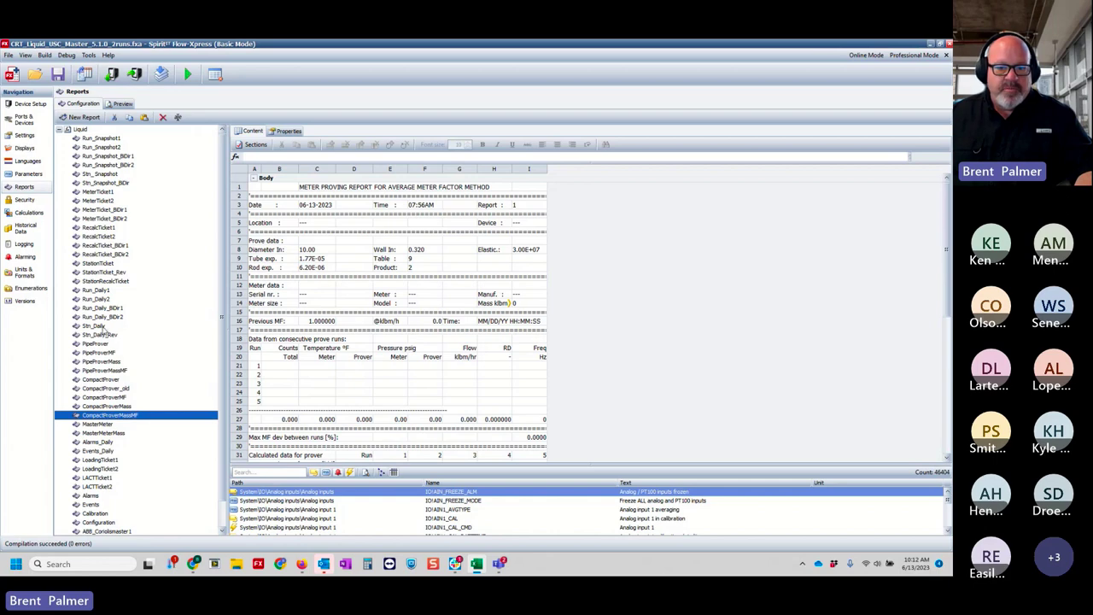
click(111, 361)
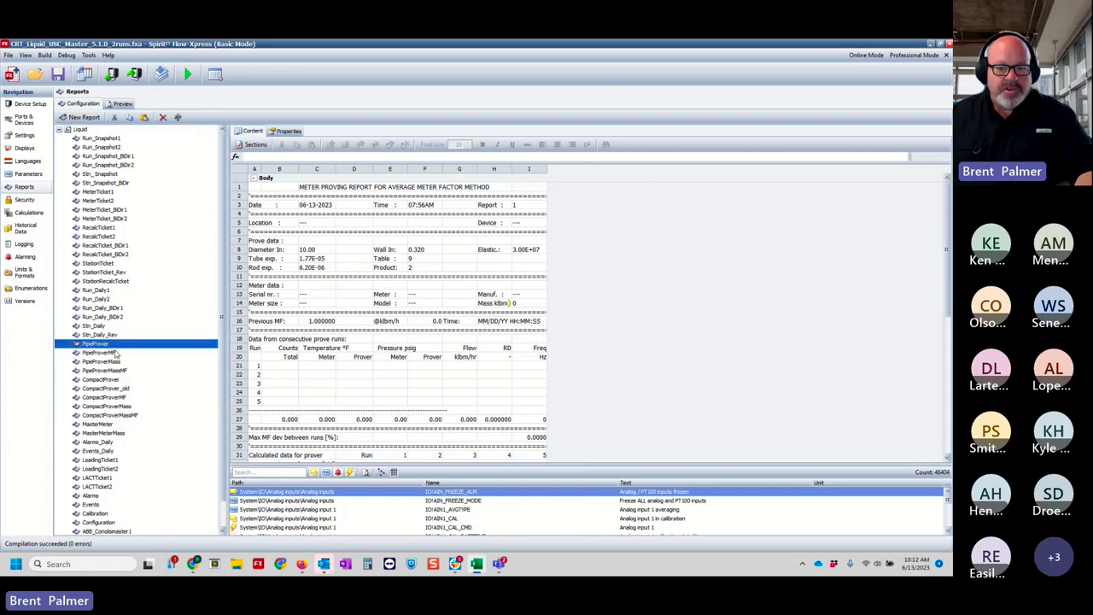
click(120, 370)
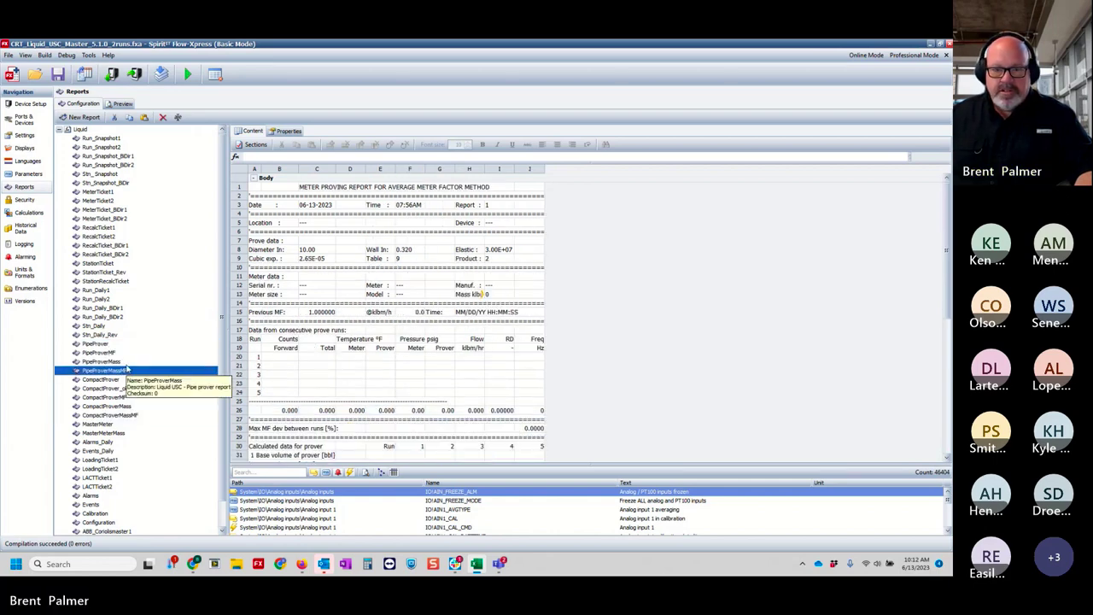
click(124, 354)
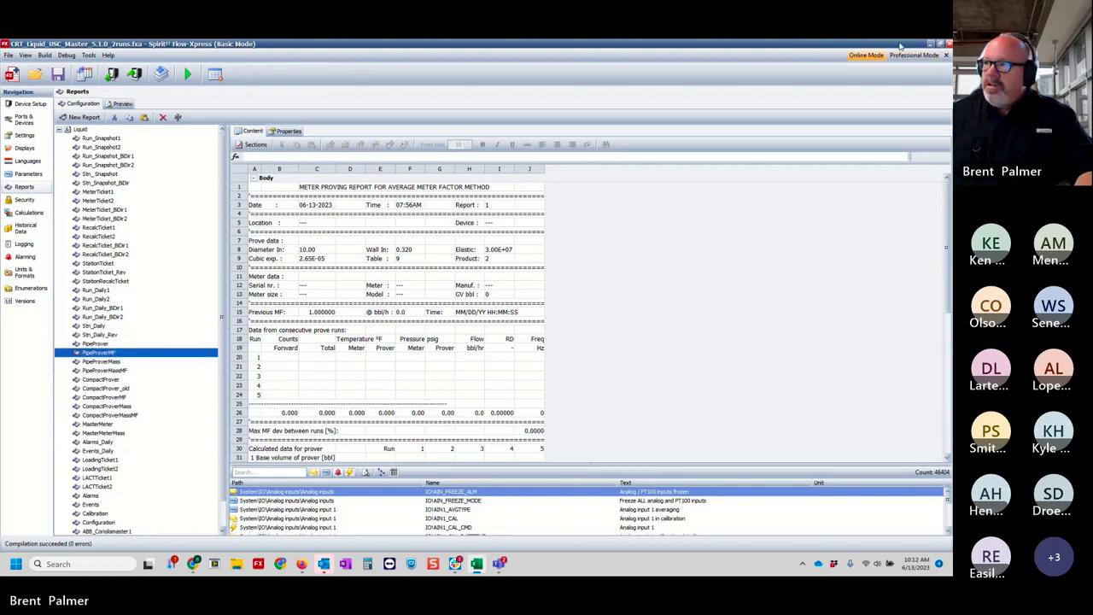
key(alt+Tab)
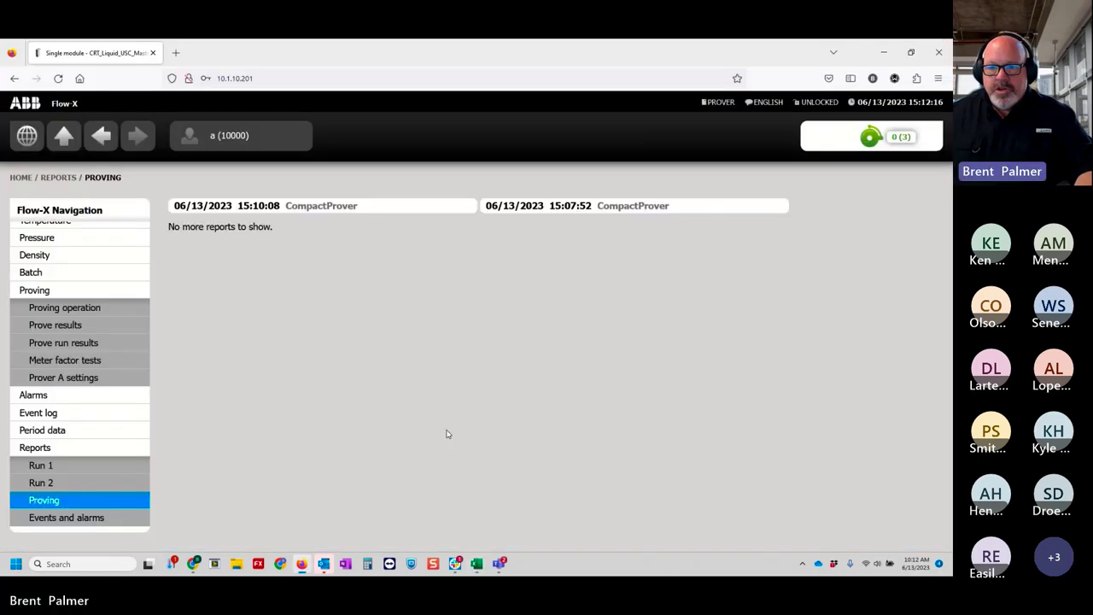
Step: Open the CompactProver report from 06/13/2023 15:10:08, save it as a text file, and open the downloaded copy full-screen
click(299, 211)
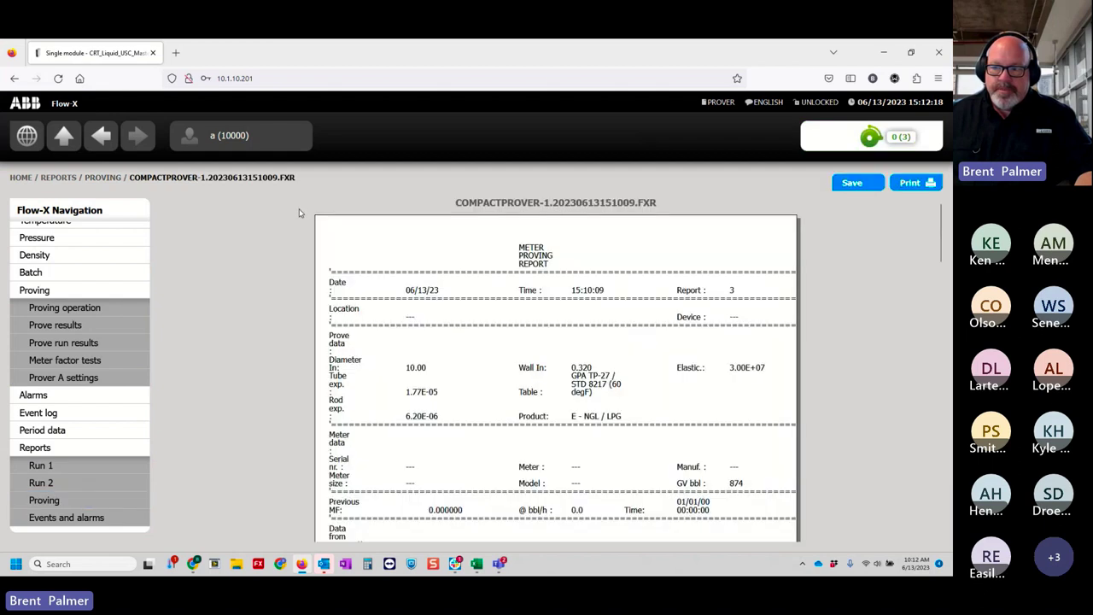
click(853, 183)
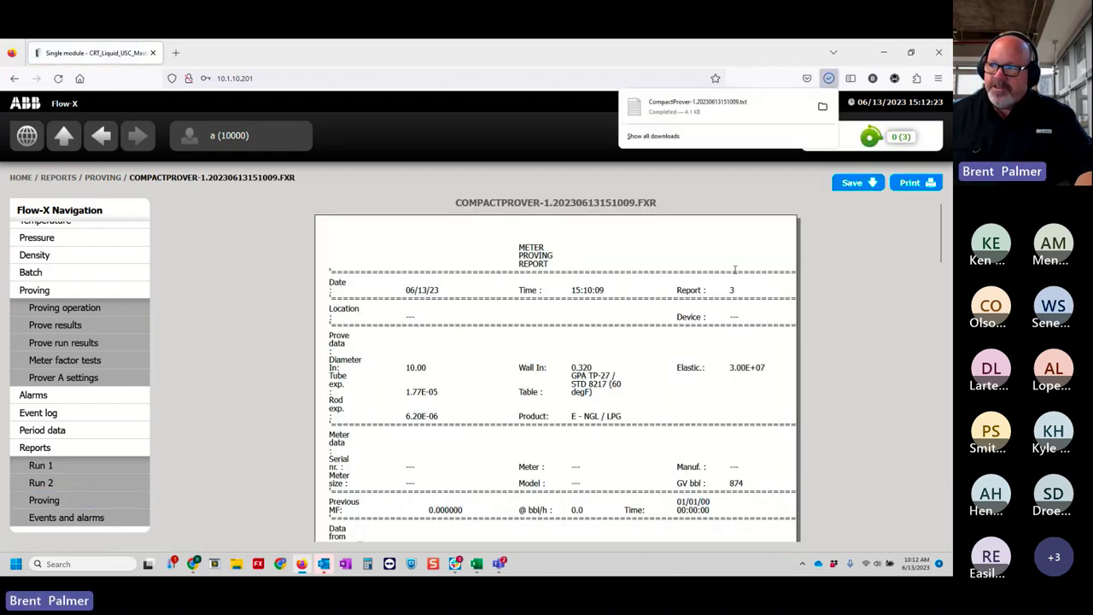
click(653, 114)
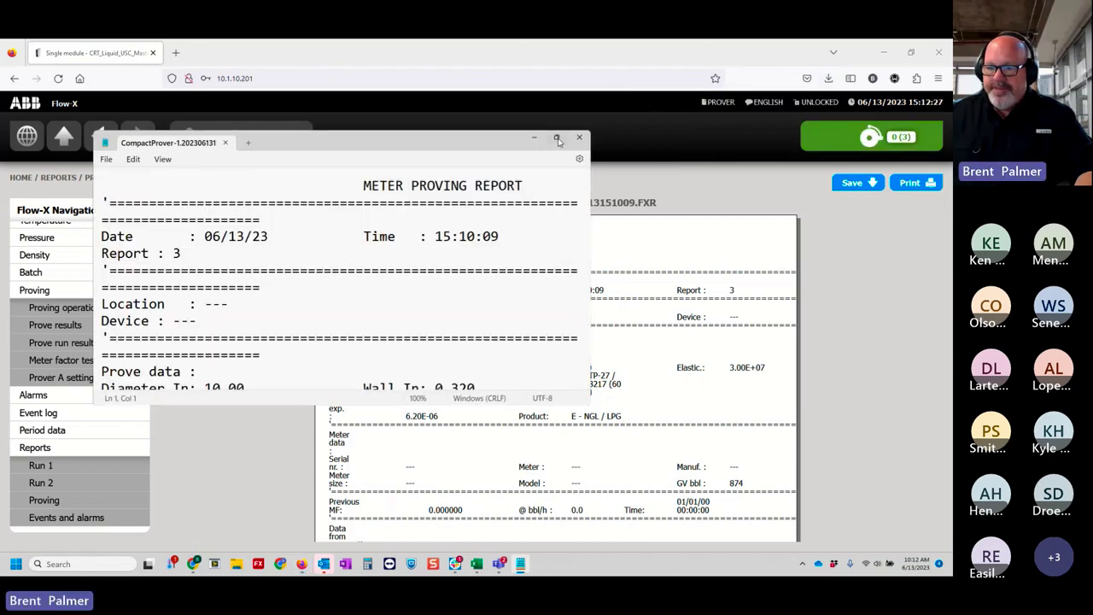
click(557, 138)
Step: Read through the saved proving report's prove data, consecutive run data, averages and calculated prover and meter data
scroll(691, 286, down, 1)
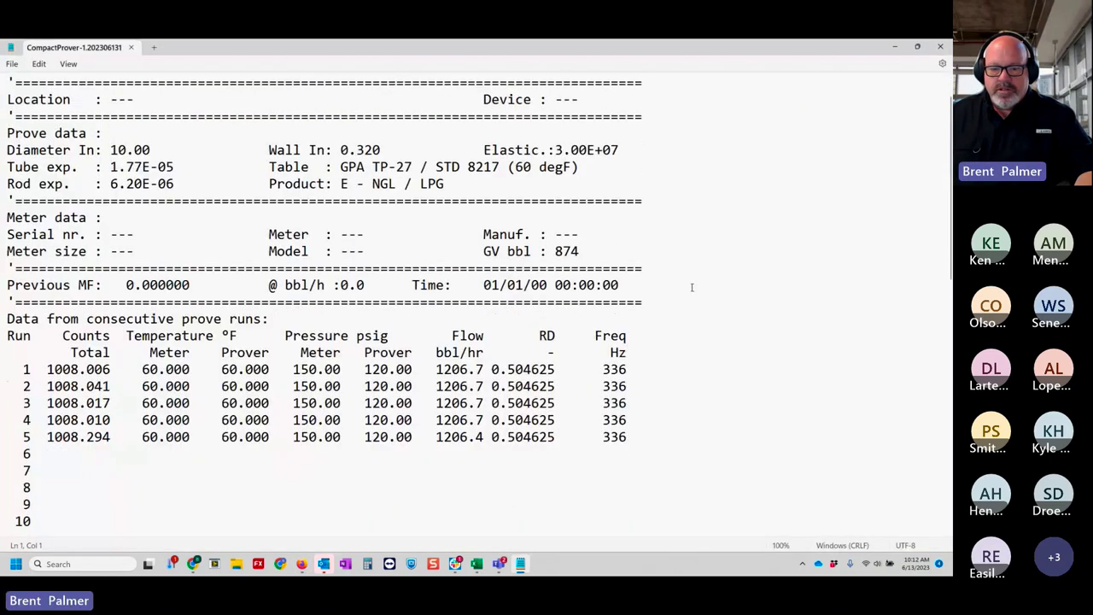
scroll(691, 287, down, 6)
scroll(692, 287, down, 4)
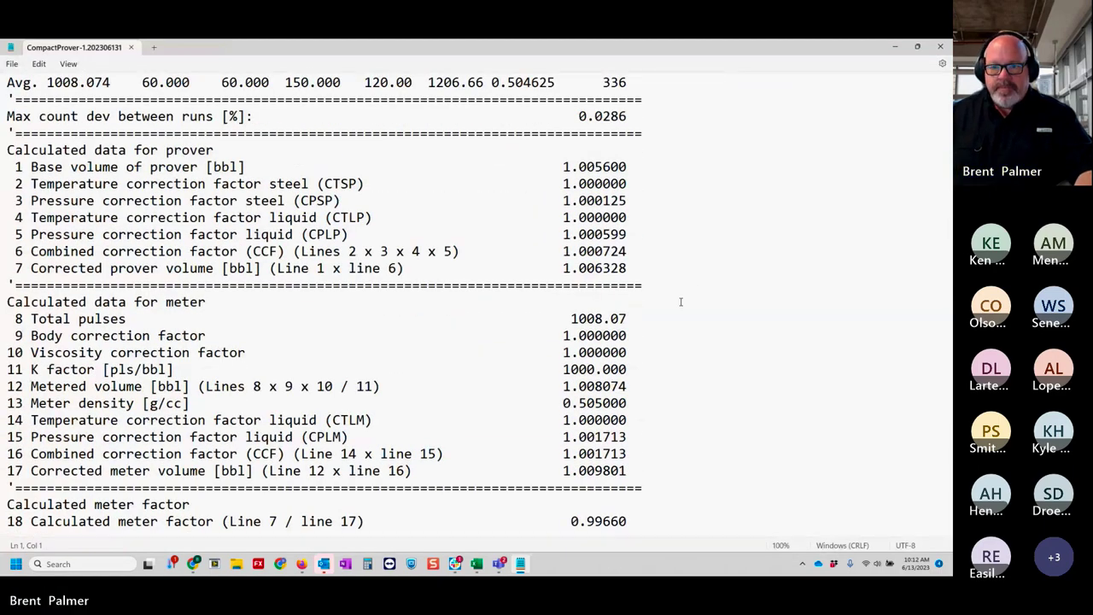
scroll(324, 318, up, 3)
scroll(323, 320, up, 3)
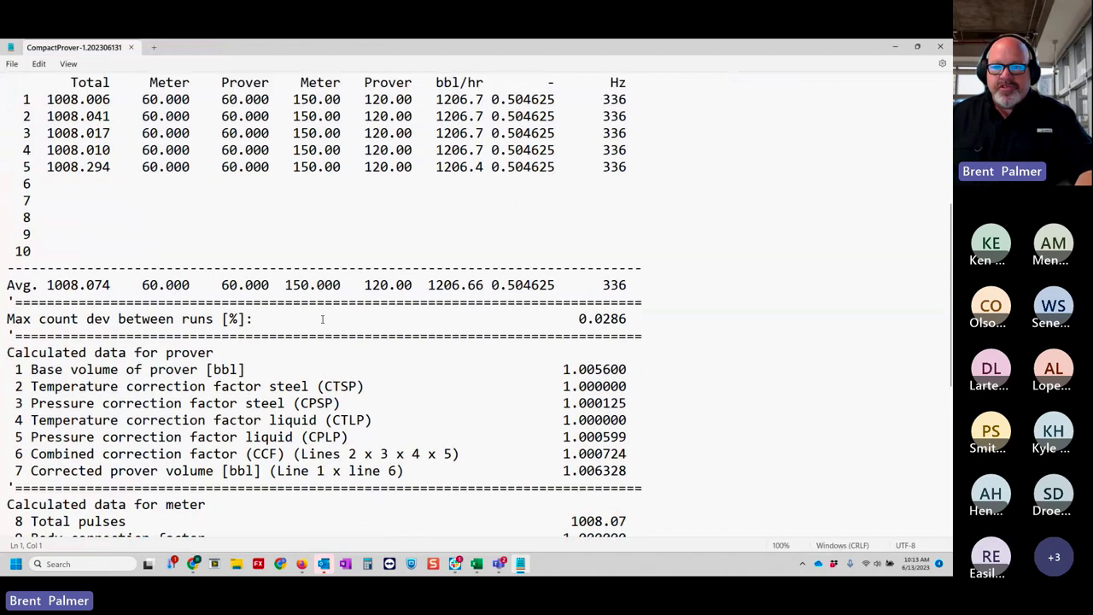
scroll(322, 318, up, 1)
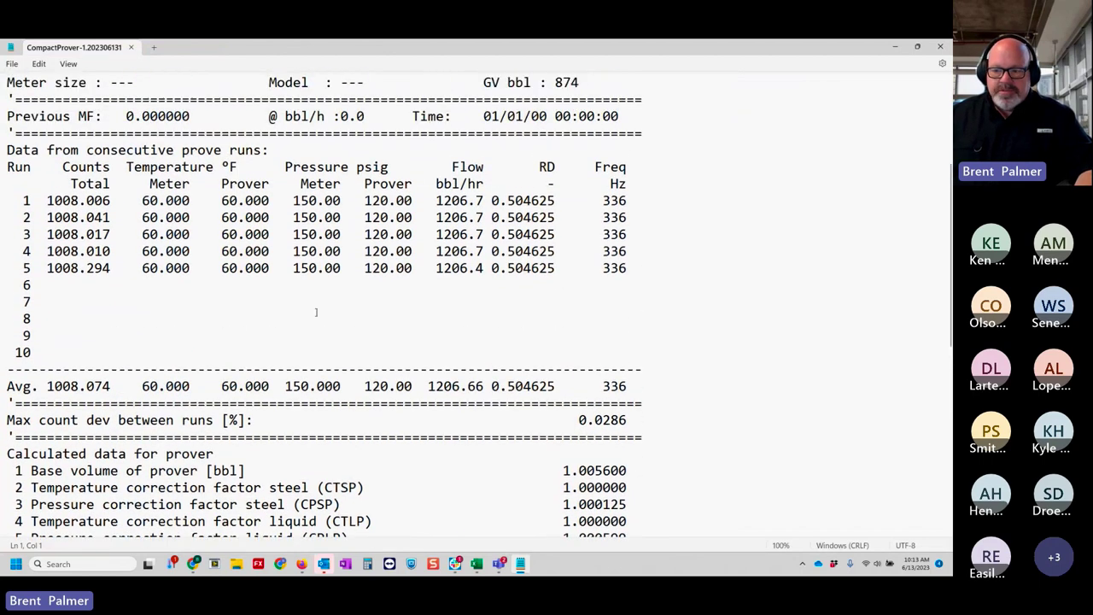
scroll(295, 291, down, 6)
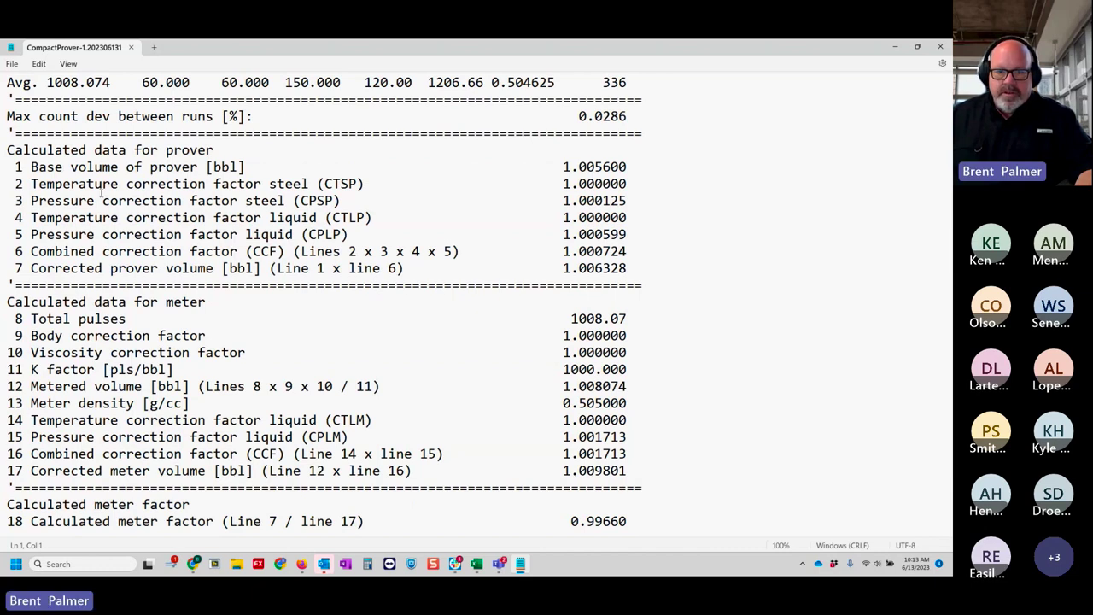
Step: Examine the prover and meter correction factors, total pulses and base prover volume in the text report, then close the file
drag(31, 182, 416, 231)
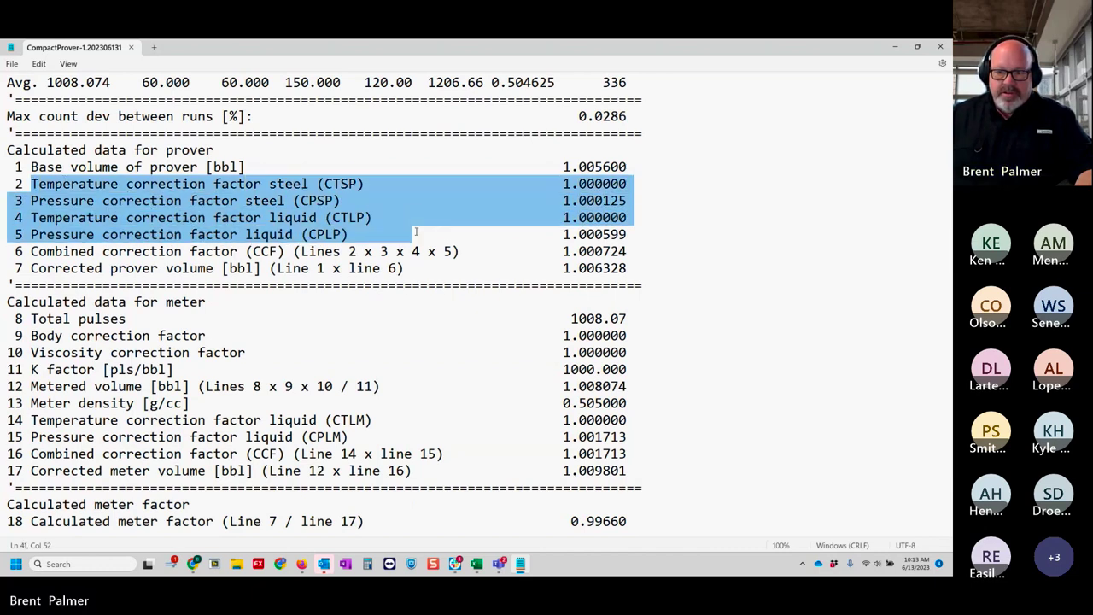
click(428, 252)
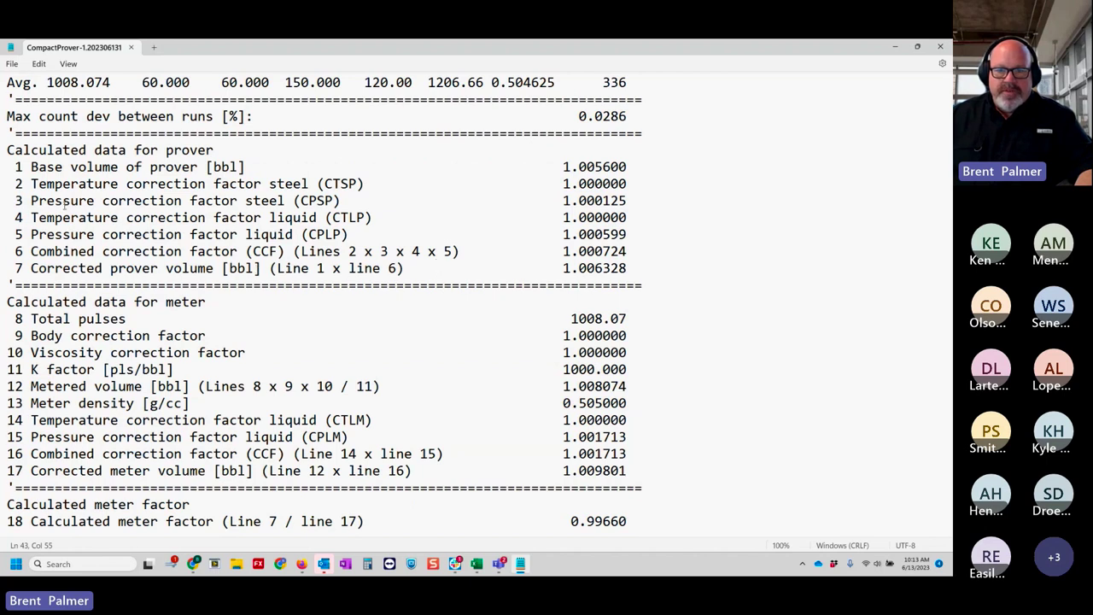
drag(32, 183, 388, 245)
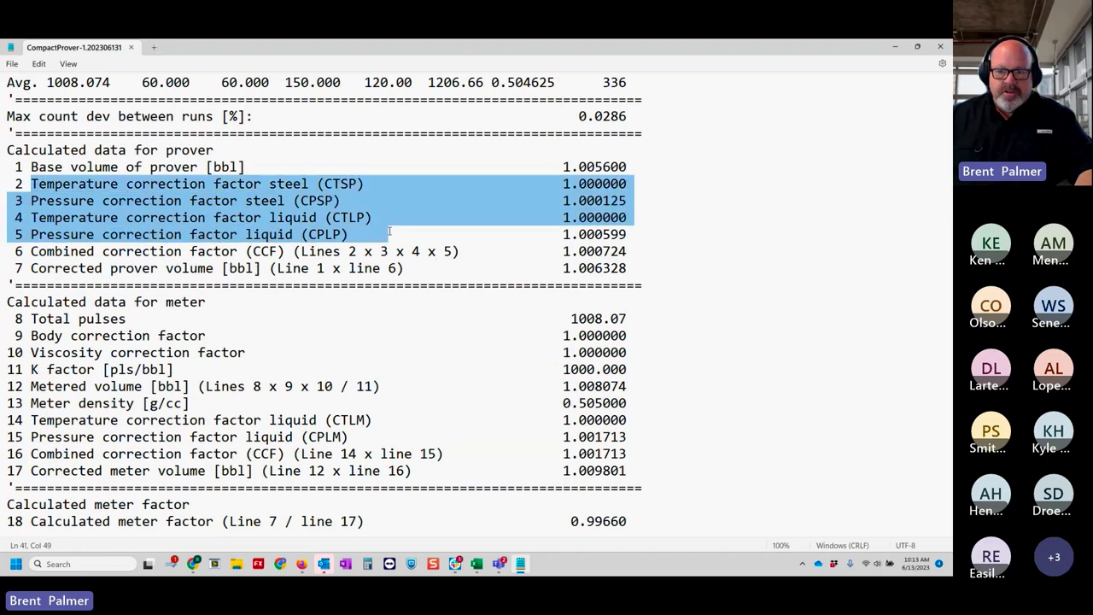
scroll(354, 334, down, 1)
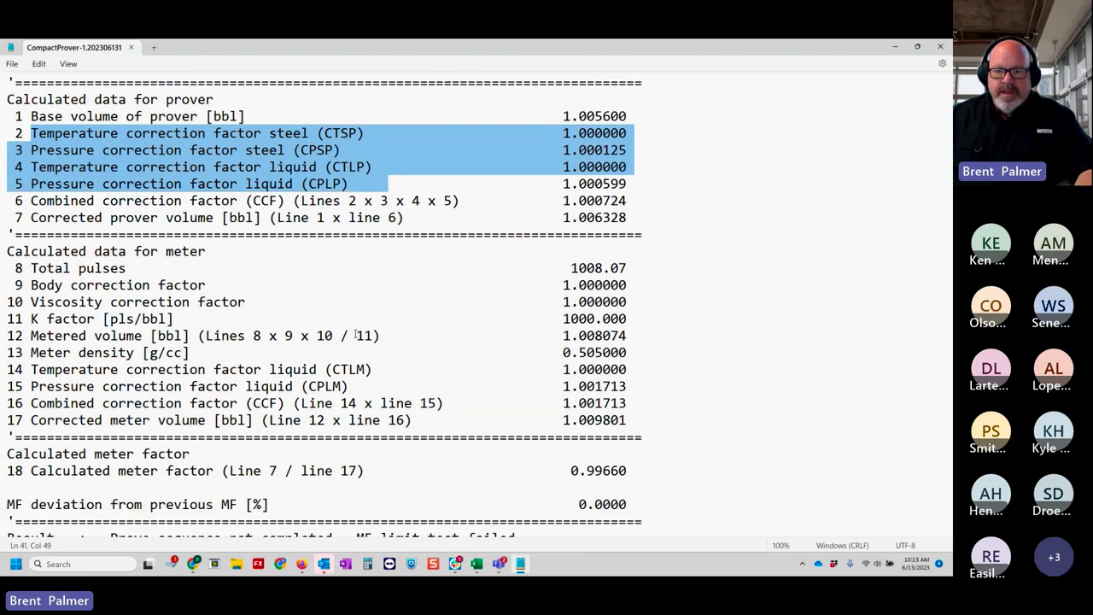
drag(28, 369, 379, 389)
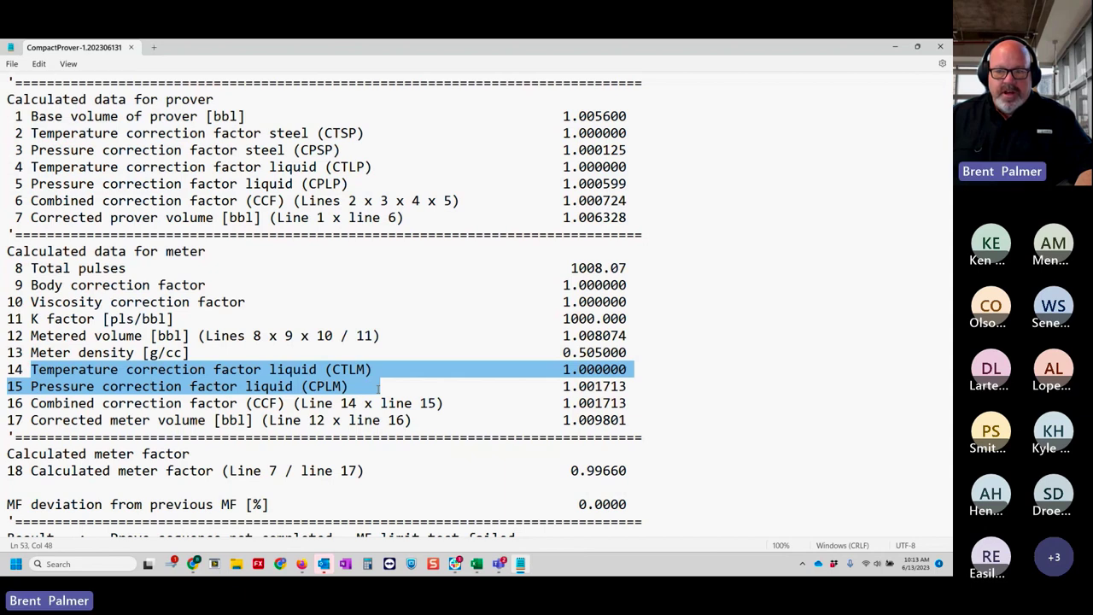
click(79, 270)
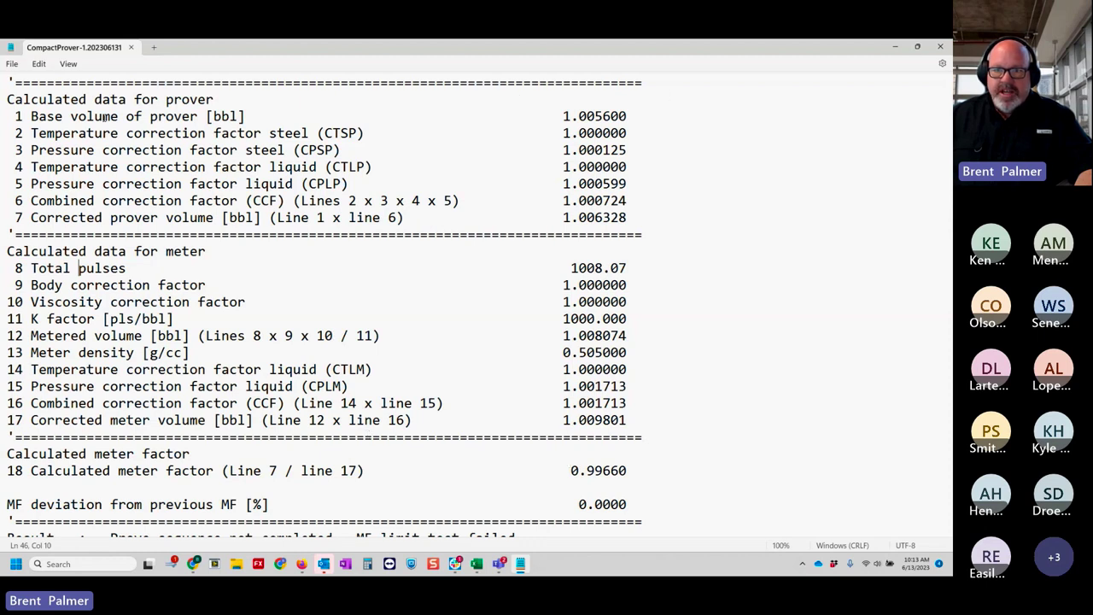
drag(633, 115, 515, 116)
click(464, 342)
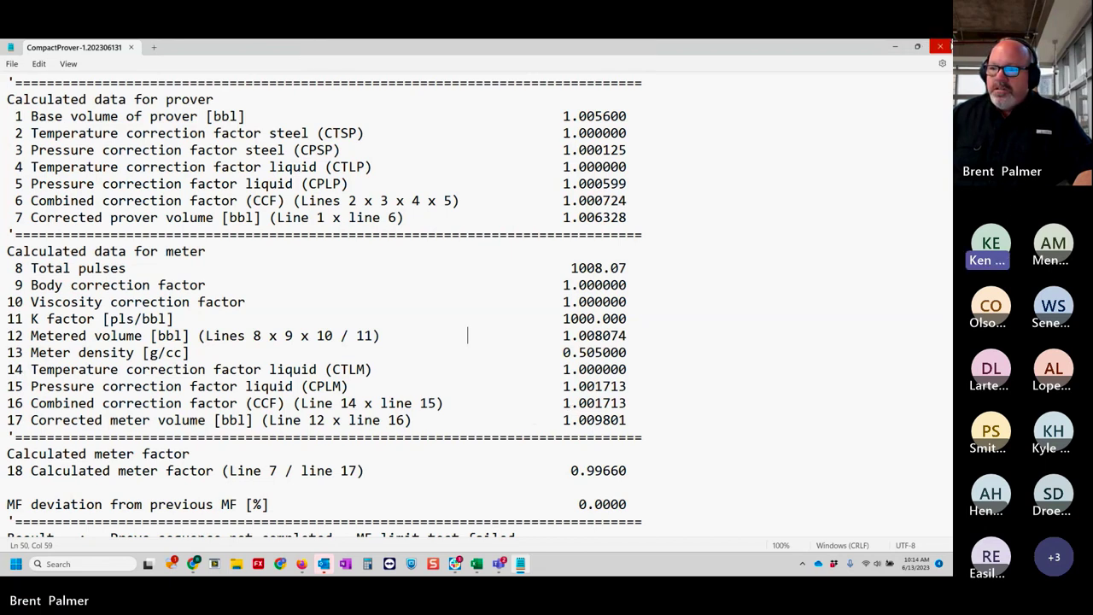
click(940, 46)
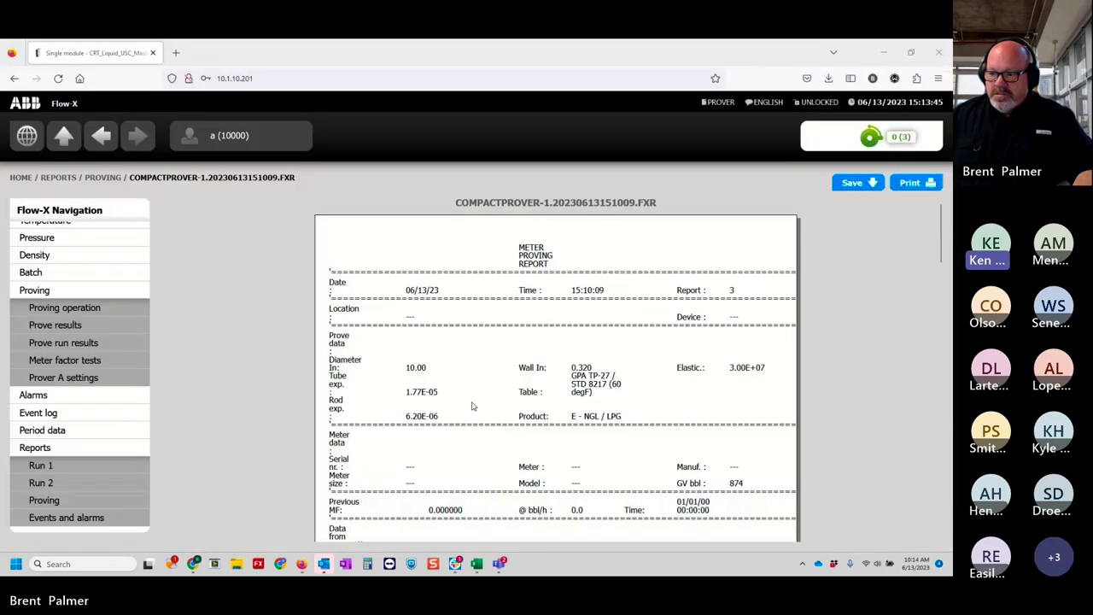
Step: Review the prove data and consecutive run table of the CompactProver report in the web interface, and look over the report categories
scroll(442, 393, down, 5)
scroll(442, 393, down, 2)
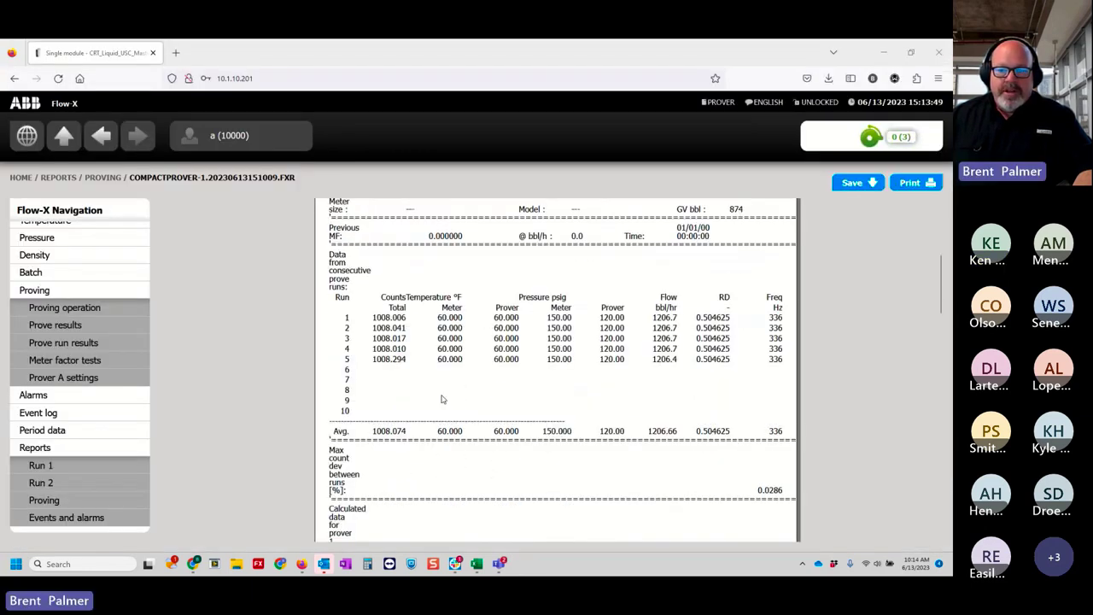
scroll(245, 498, up, 3)
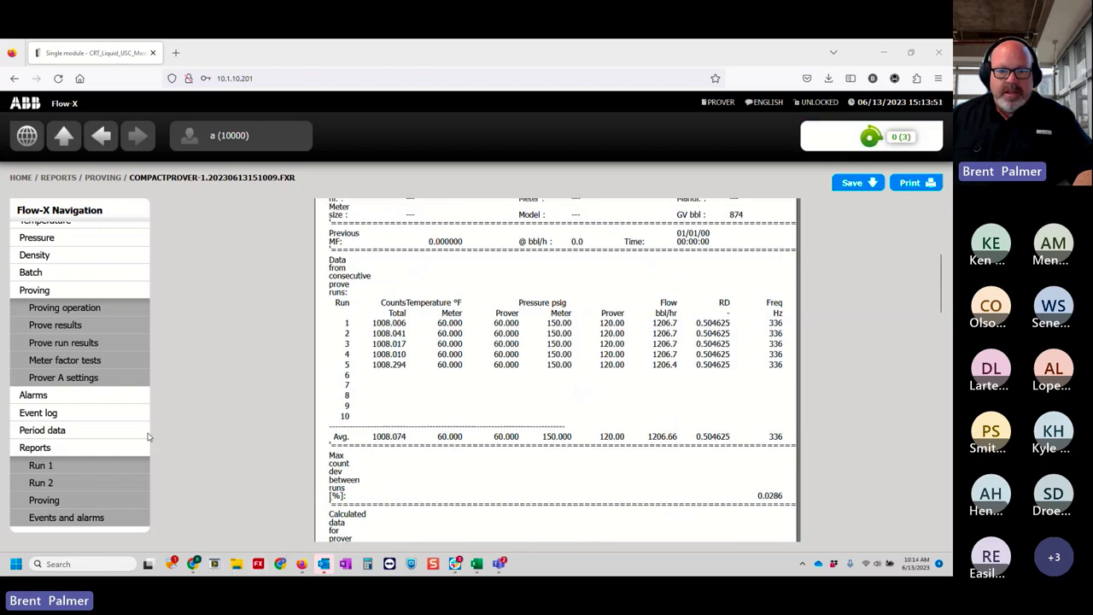
scroll(146, 432, up, 2)
scroll(90, 433, down, 3)
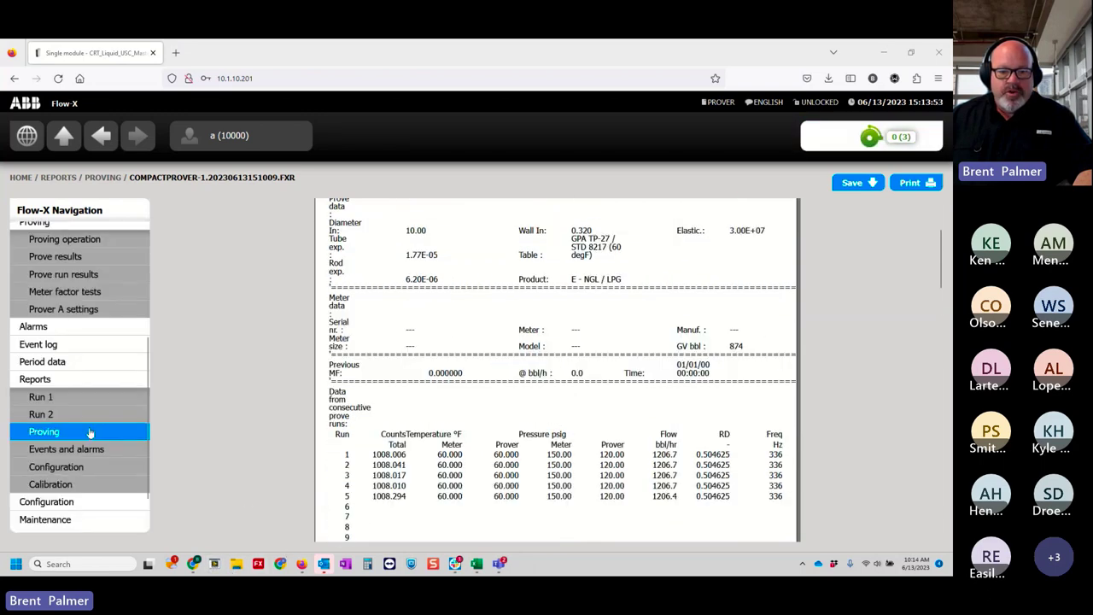
scroll(89, 433, down, 1)
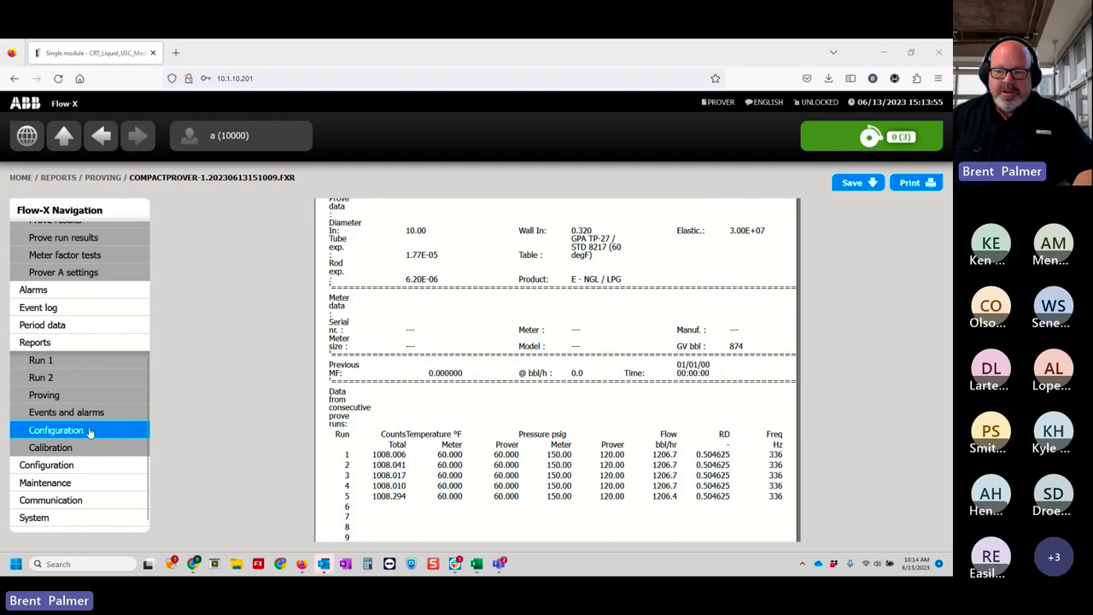
scroll(517, 415, down, 3)
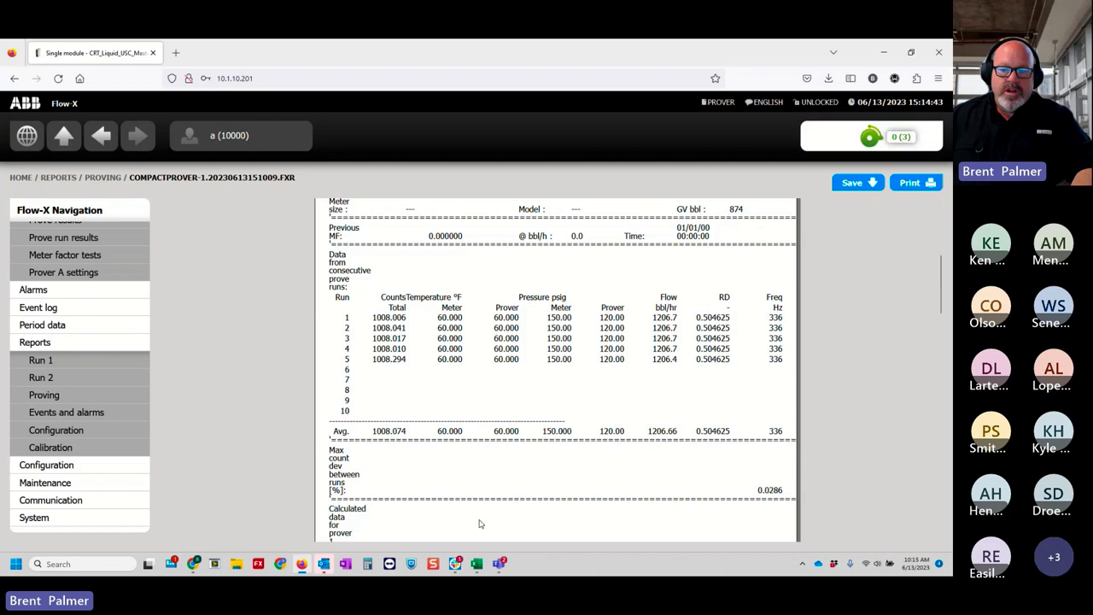
scroll(361, 429, down, 2)
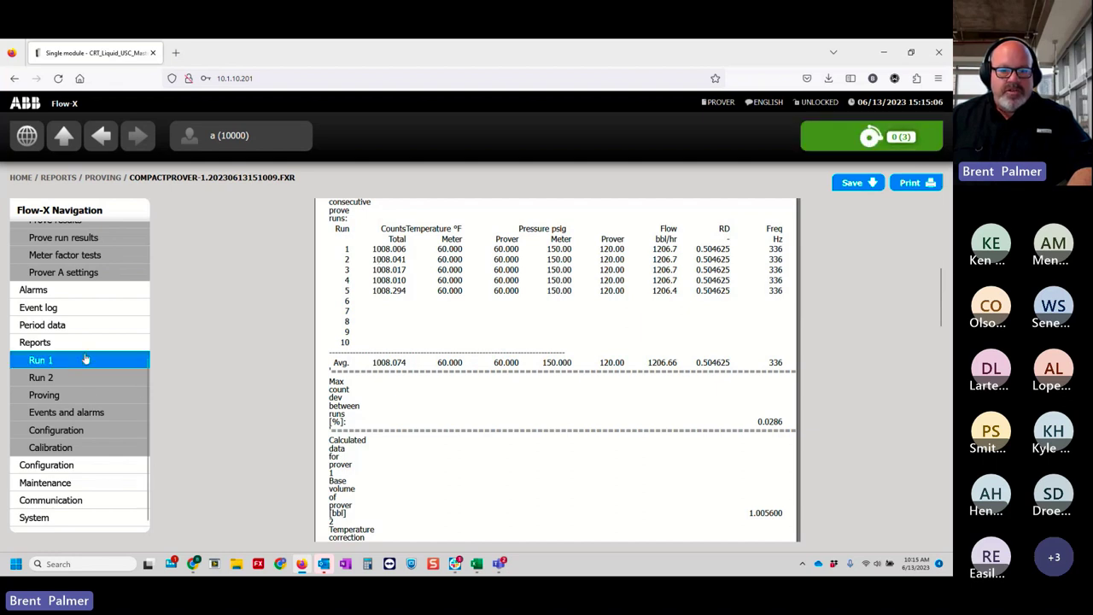
Step: View Prover A's small volume prover configuration, from the prover identification to the prove start command output
click(26, 134)
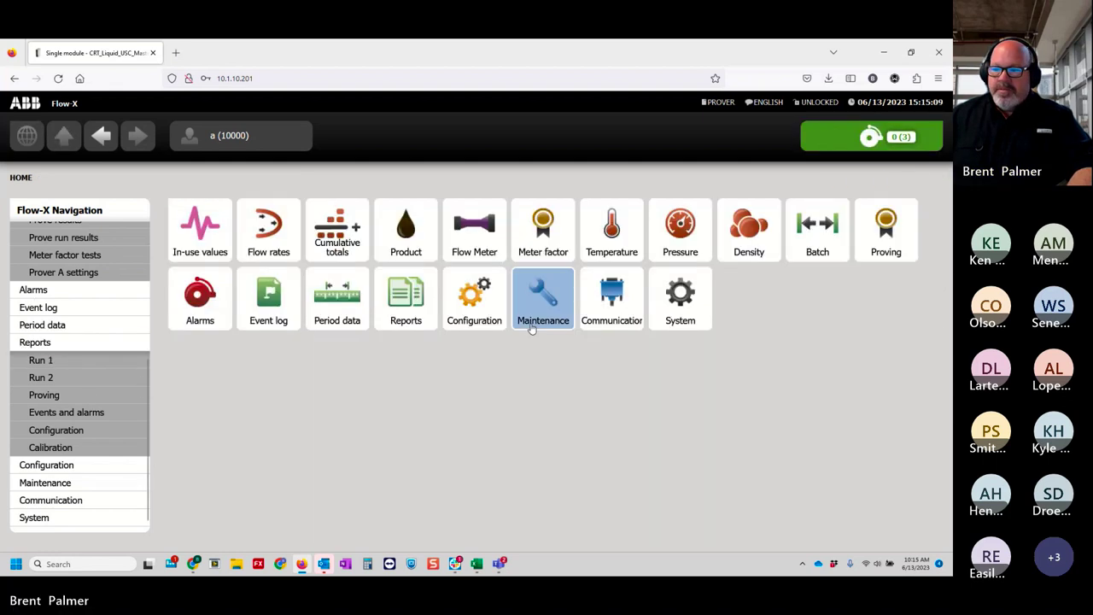
click(475, 309)
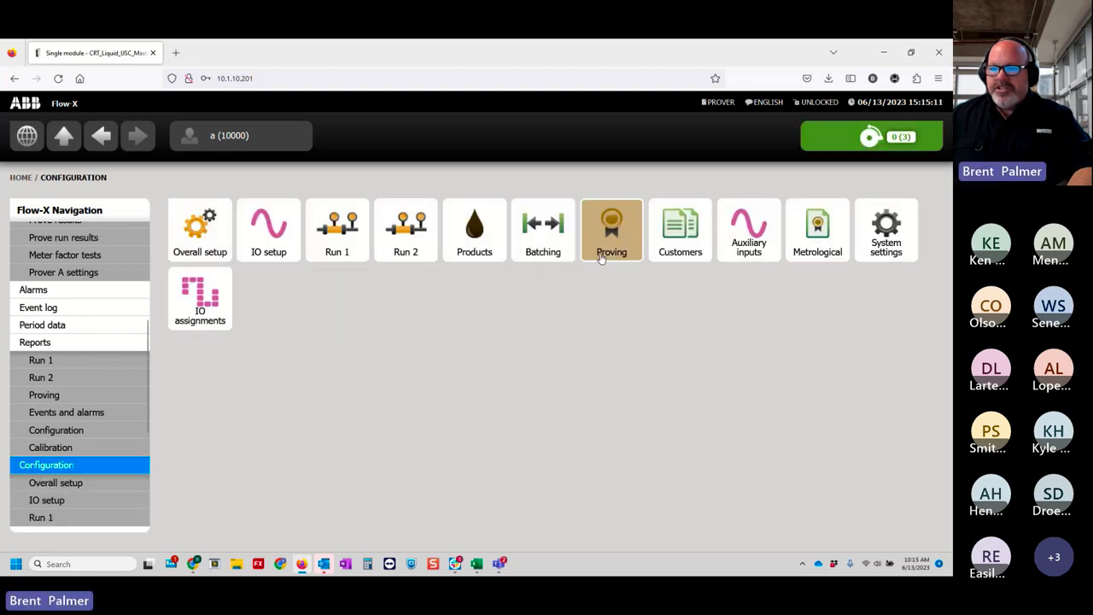
click(601, 256)
click(278, 260)
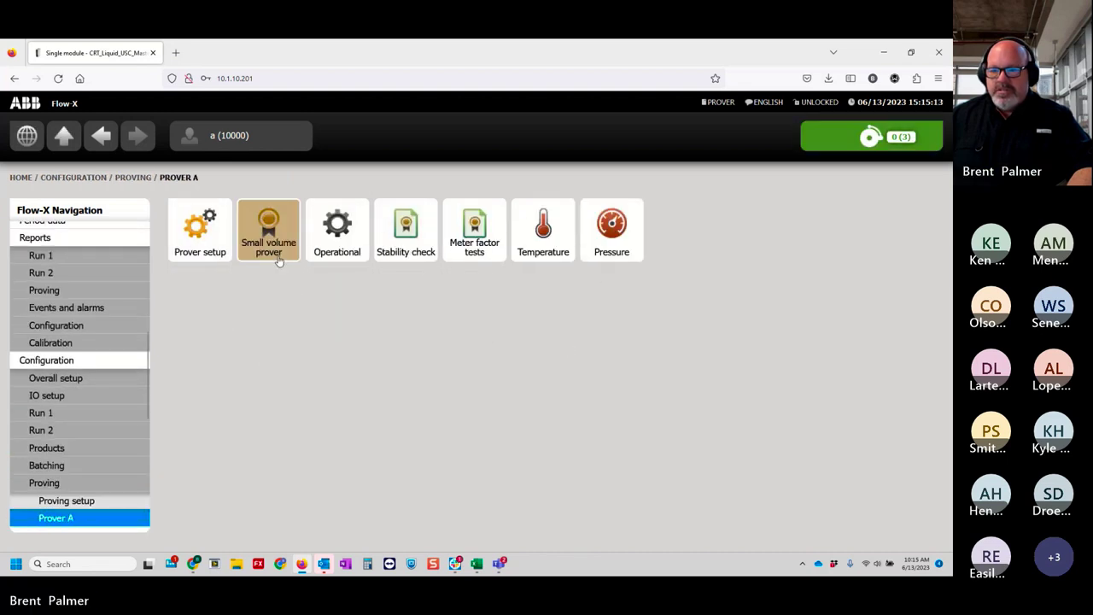
click(274, 255)
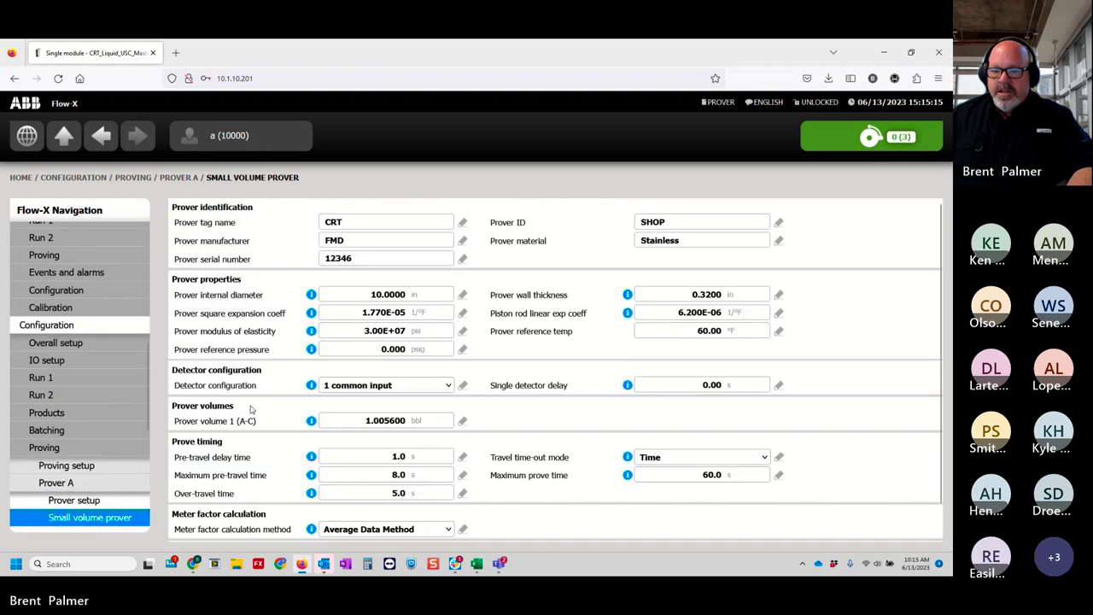
scroll(251, 410, down, 1)
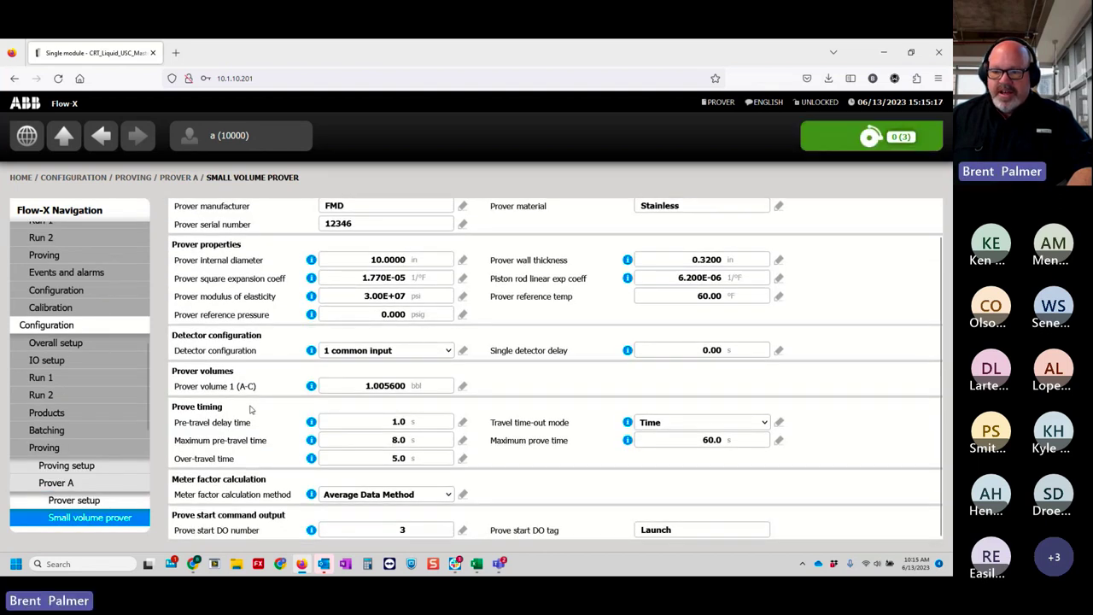
scroll(251, 410, up, 1)
Step: Check Prover A's operational, stability check and meter factor test settings
scroll(83, 442, down, 1)
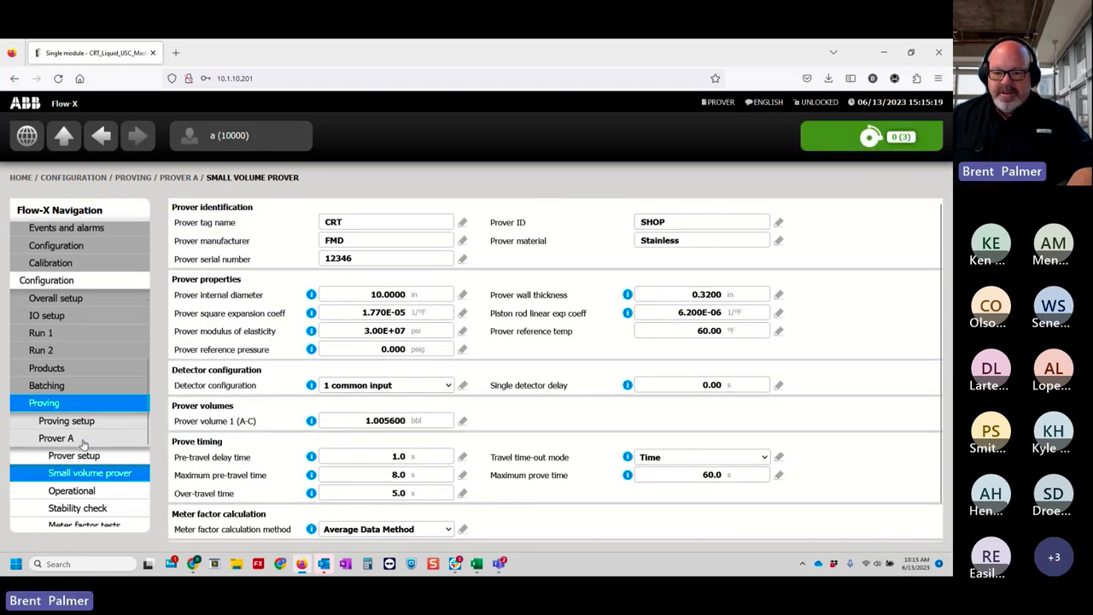
scroll(83, 442, down, 1)
click(103, 470)
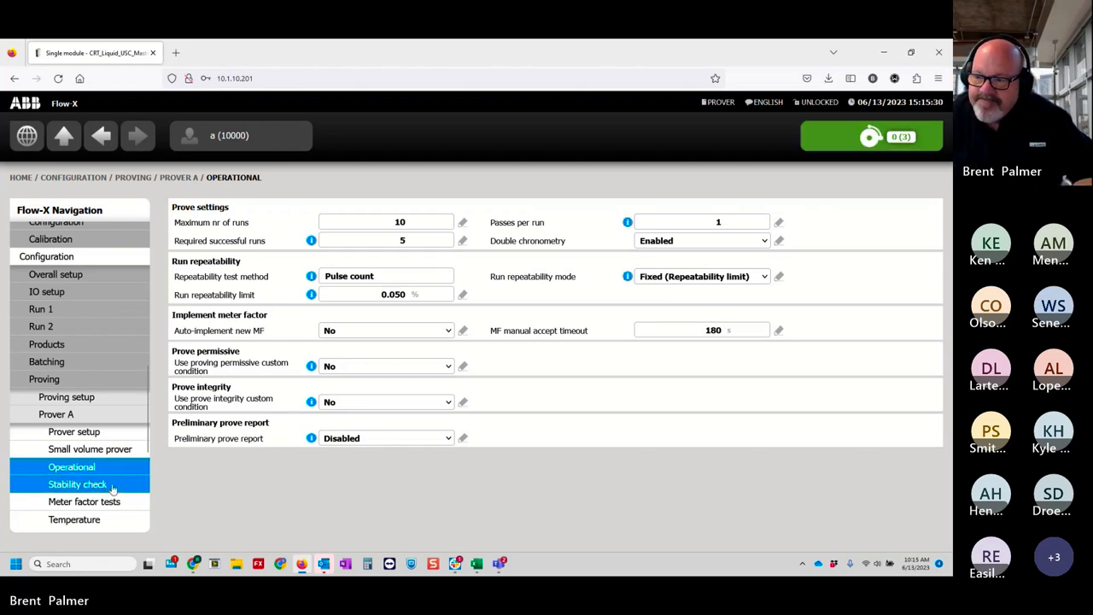
scroll(111, 482, down, 2)
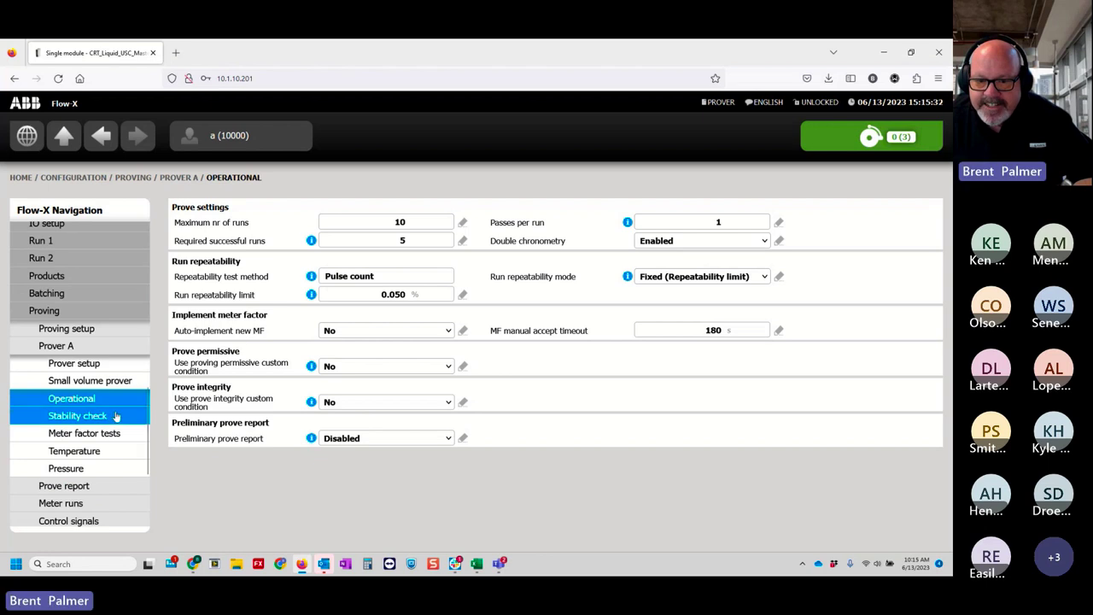
click(116, 416)
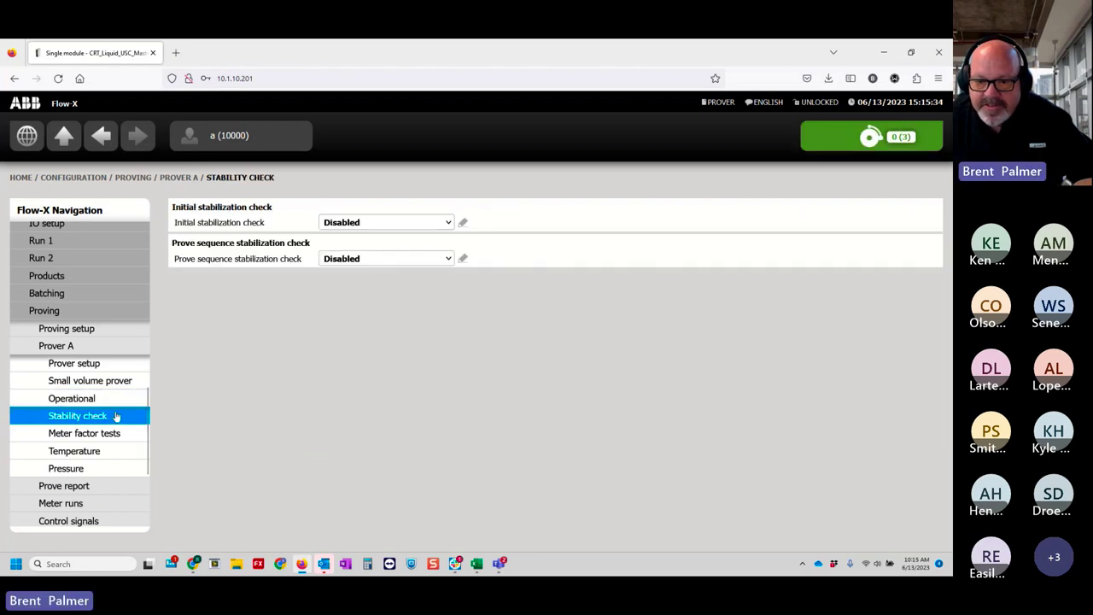
click(120, 434)
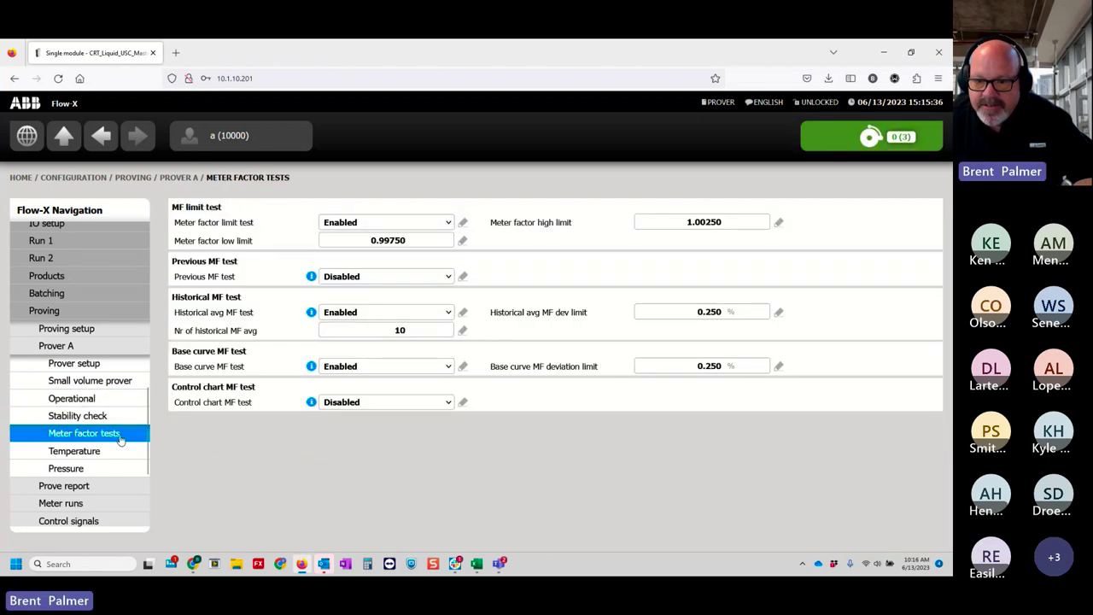
Step: Return to Prover A's small volume prover settings and review the prove timing and meter factor calculation sections
click(109, 383)
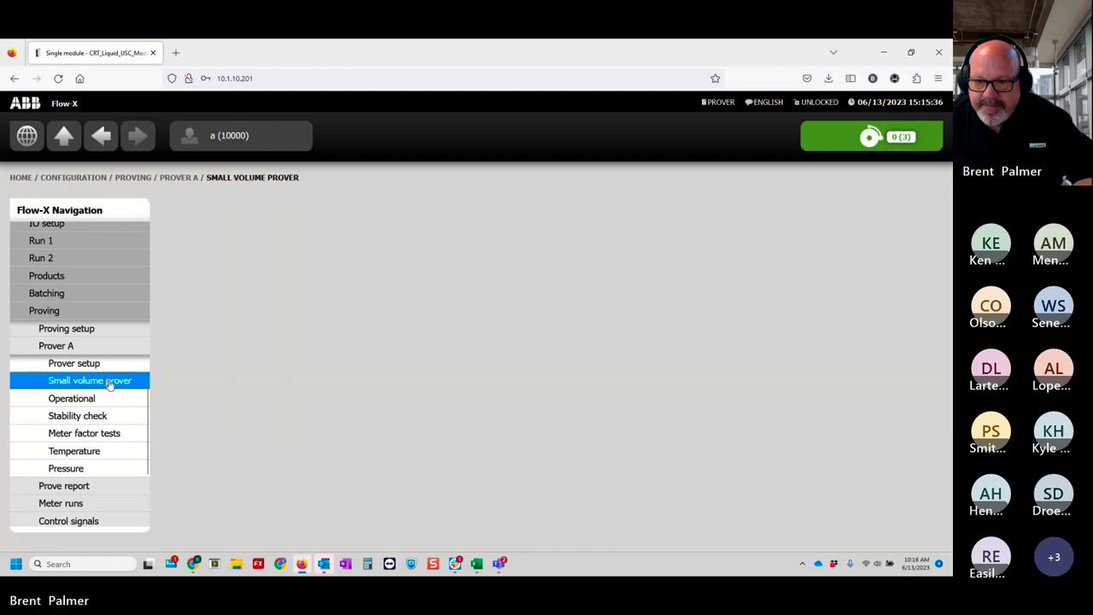
scroll(246, 430, down, 1)
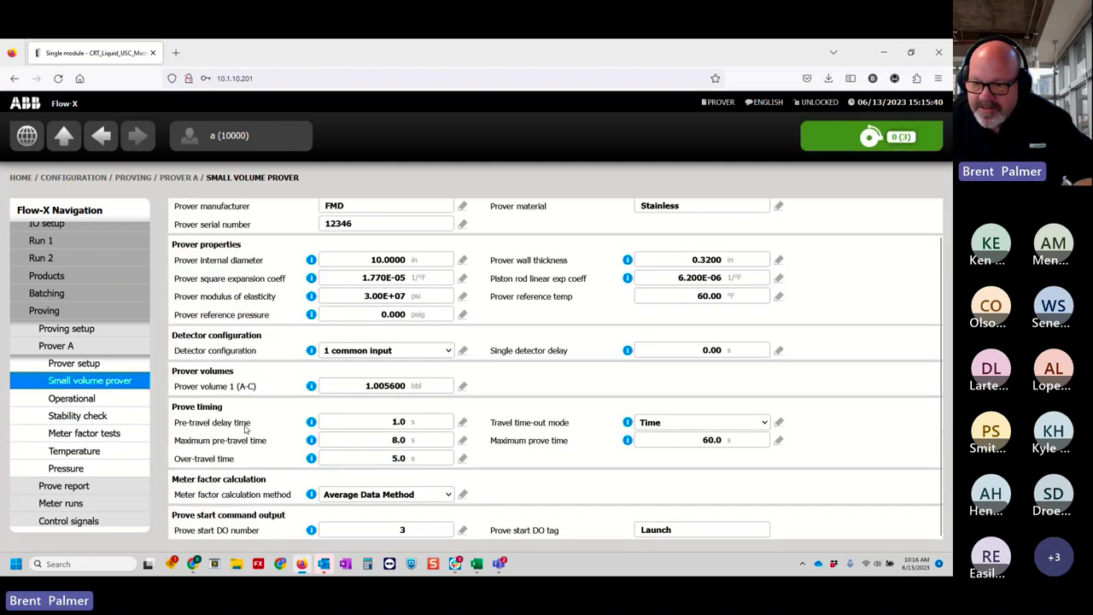
scroll(246, 429, up, 1)
scroll(245, 423, down, 1)
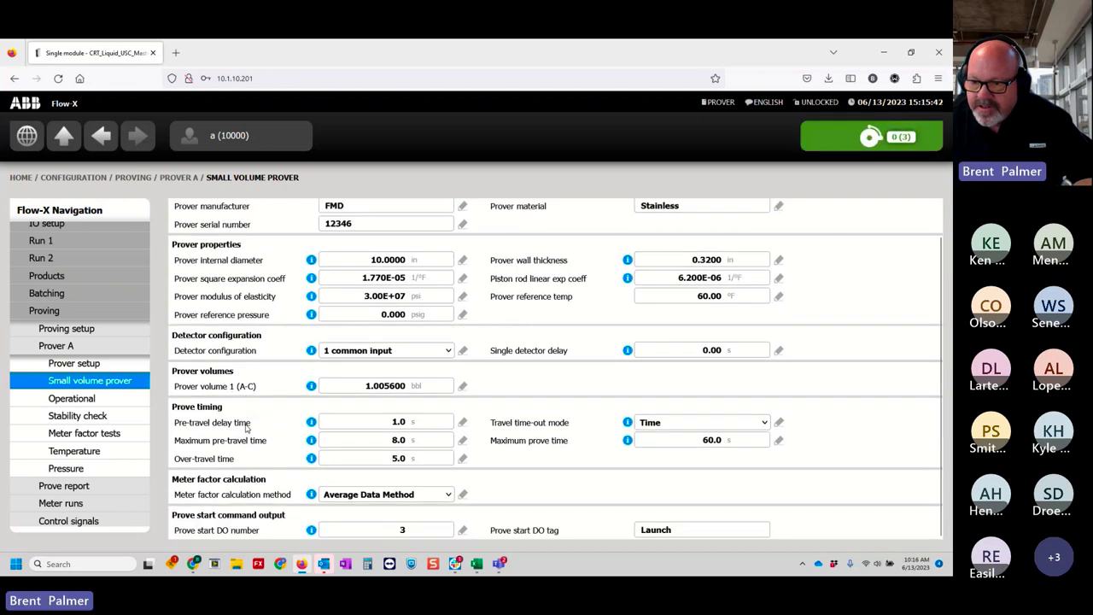
Step: Look over Prover A's prover setup and view its operational settings for runs, repeatability and meter factor implementation
scroll(244, 419, up, 1)
click(112, 369)
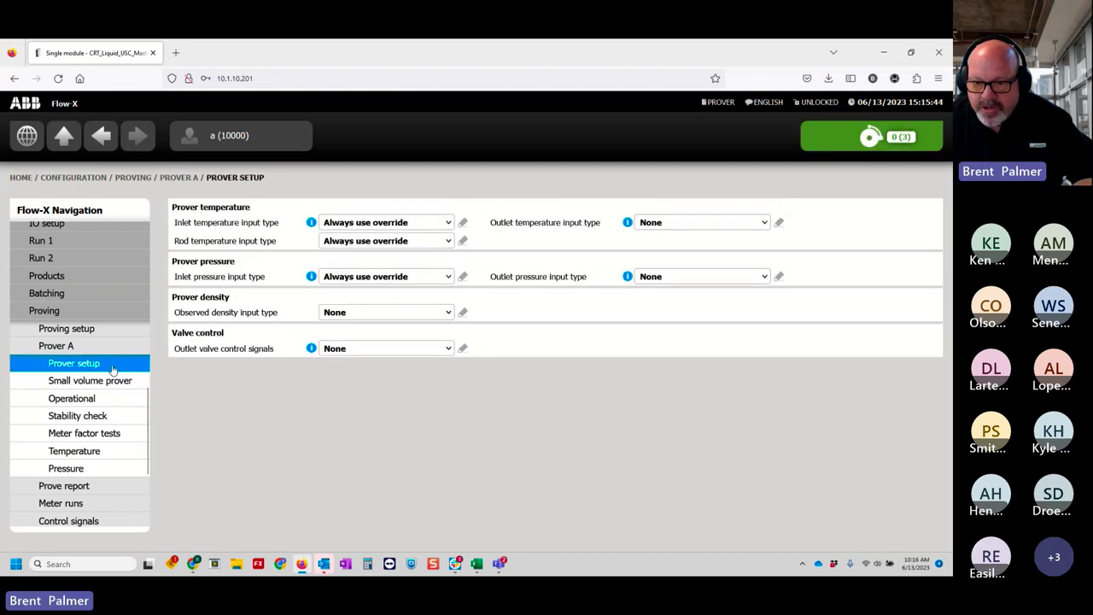
click(120, 382)
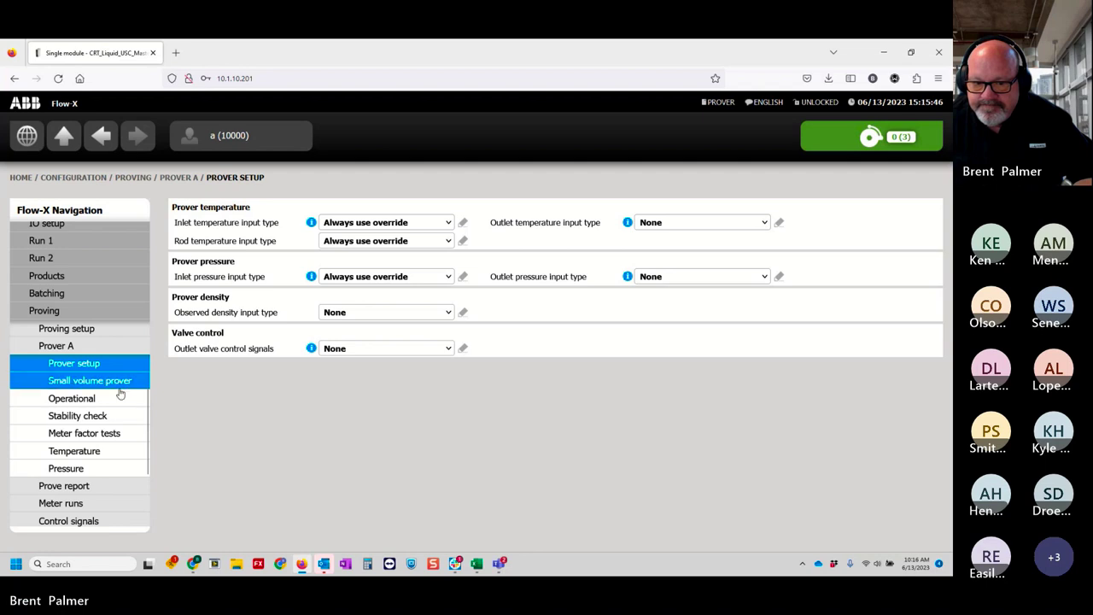
click(121, 399)
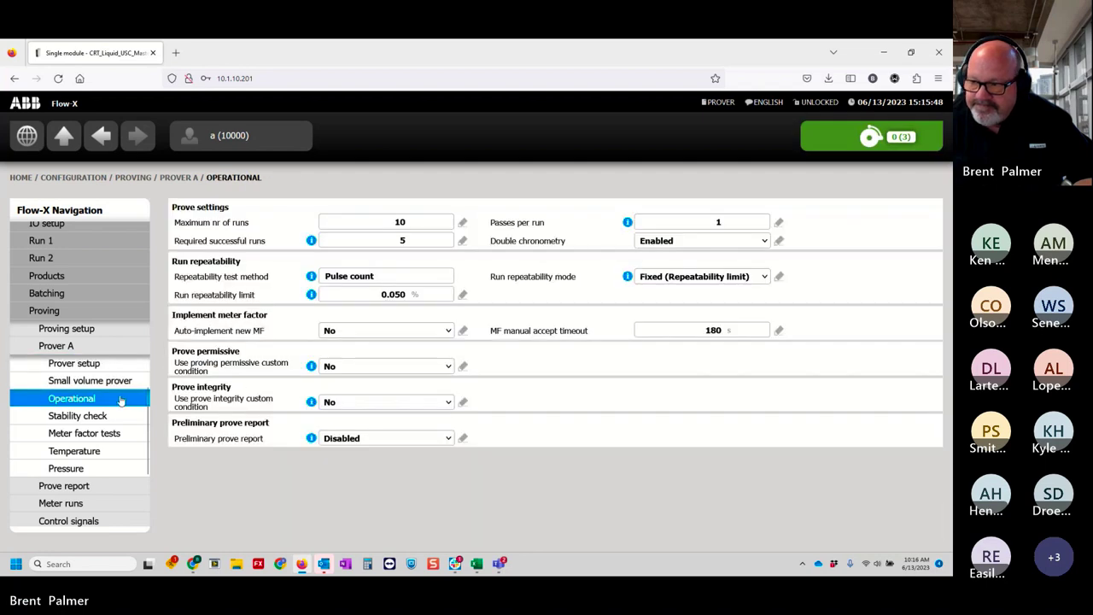
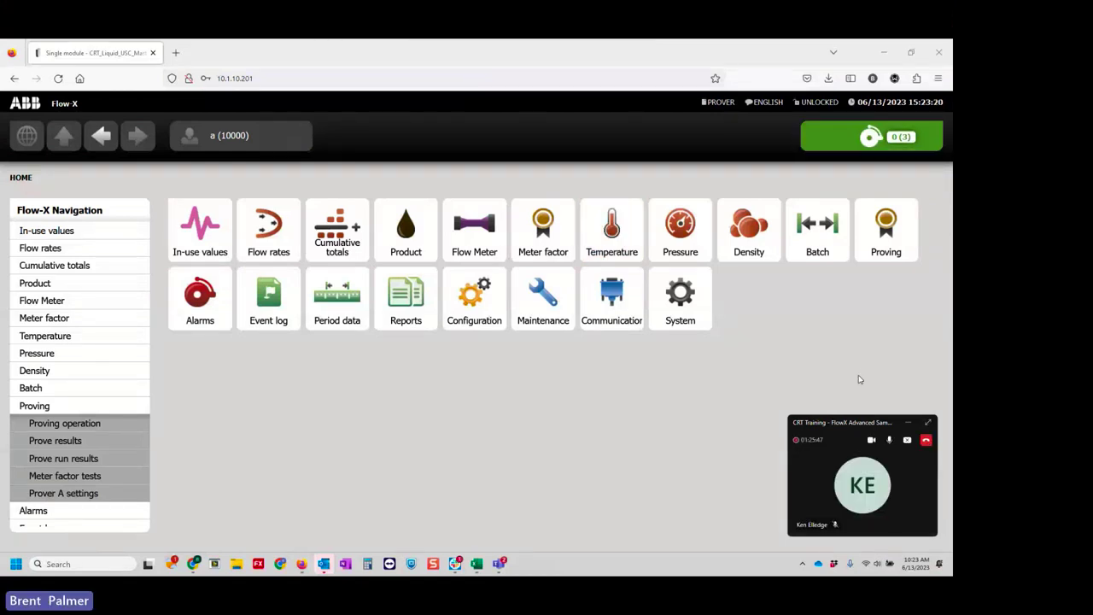
Step: View the prove report configuration under proving and check the choices for printing accepted runs only
click(911, 424)
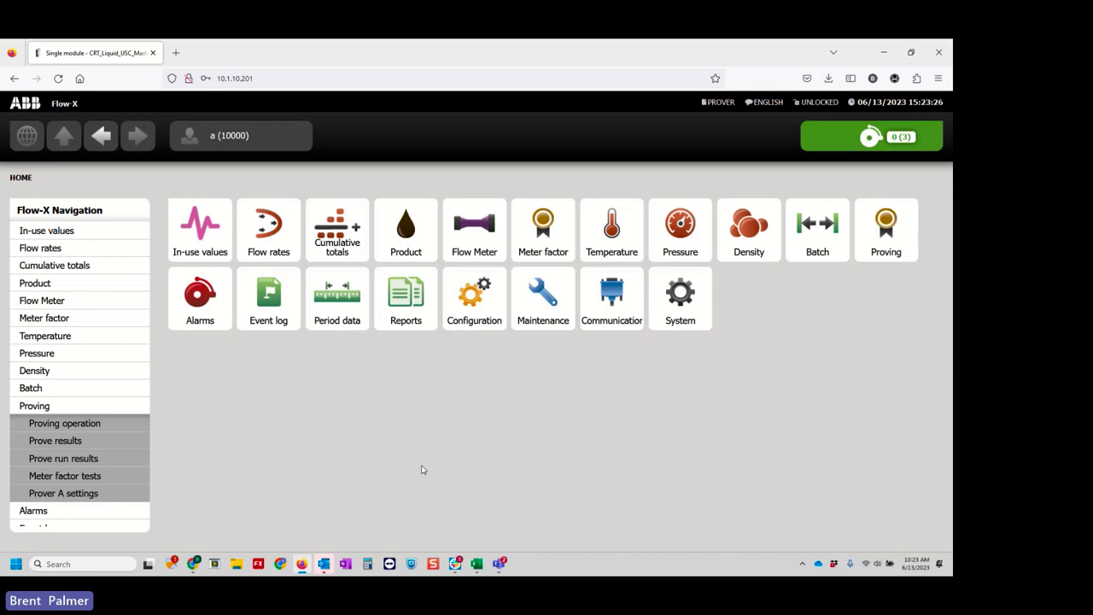
key(XF86AudioRaiseVolume)
key(XF86AudioLowerVolume)
click(474, 299)
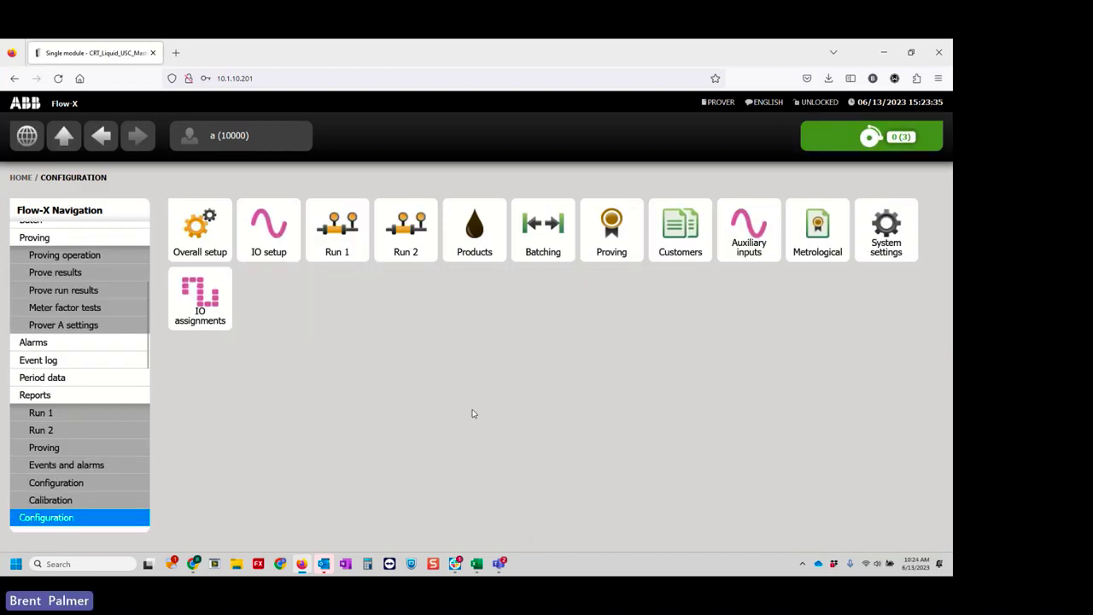
click(629, 264)
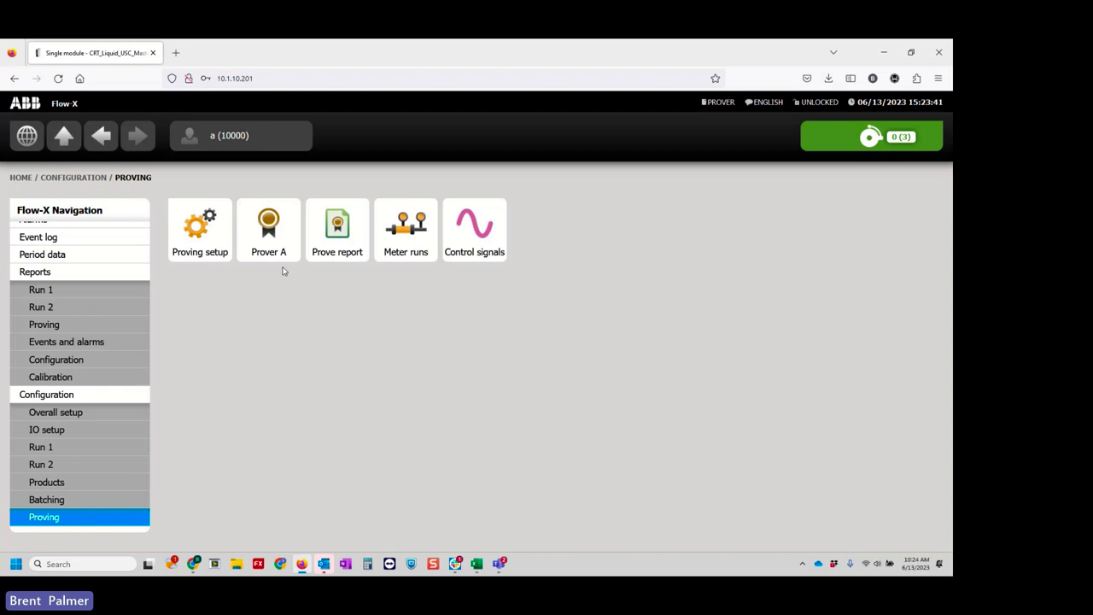
click(319, 253)
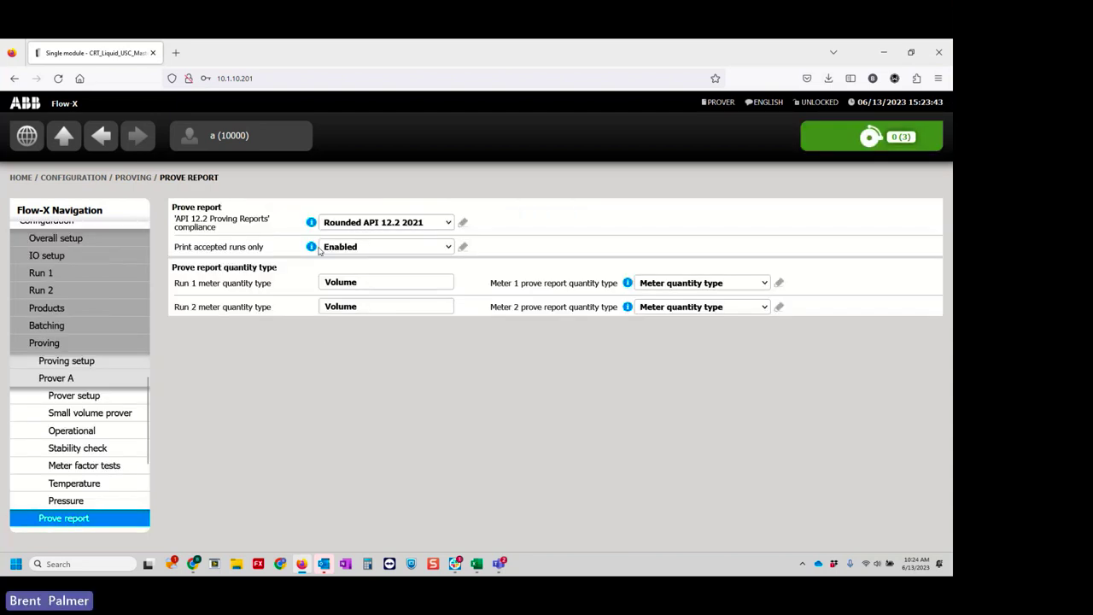
drag(172, 250, 263, 251)
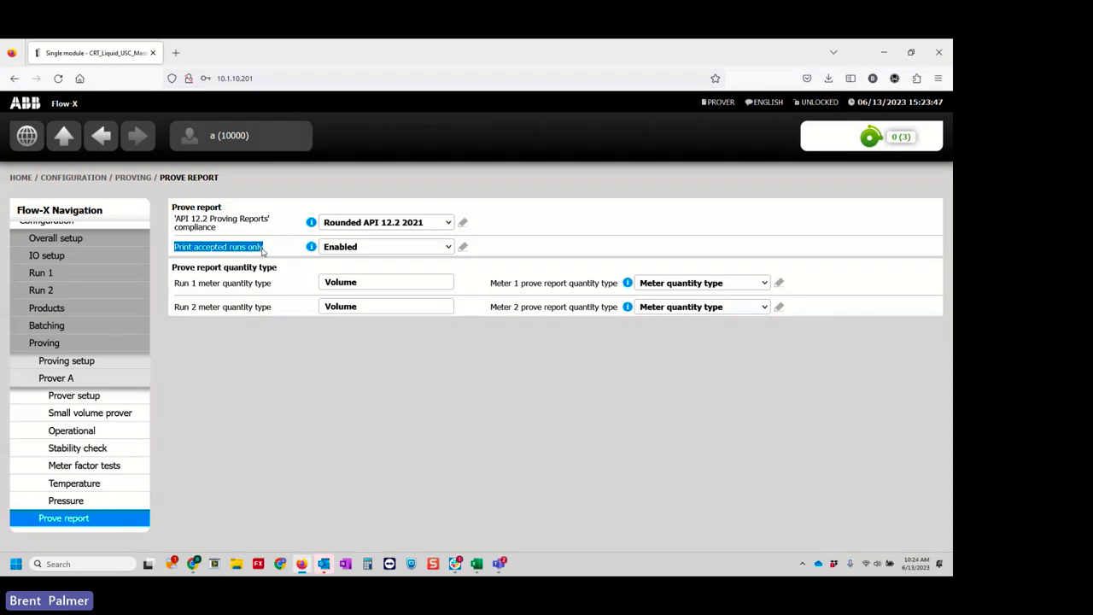
click(393, 247)
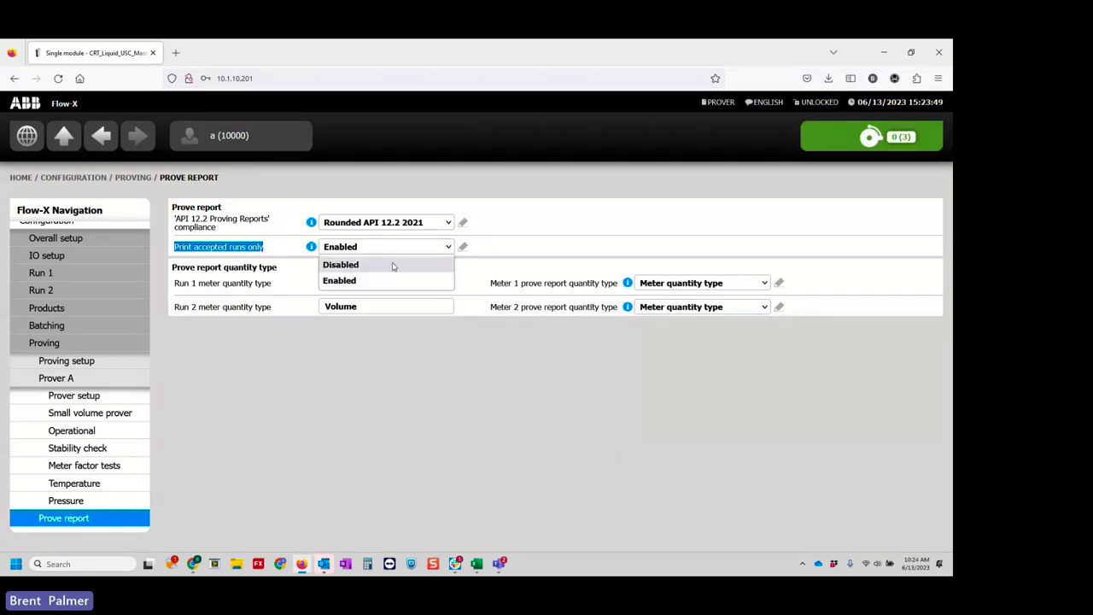
click(242, 256)
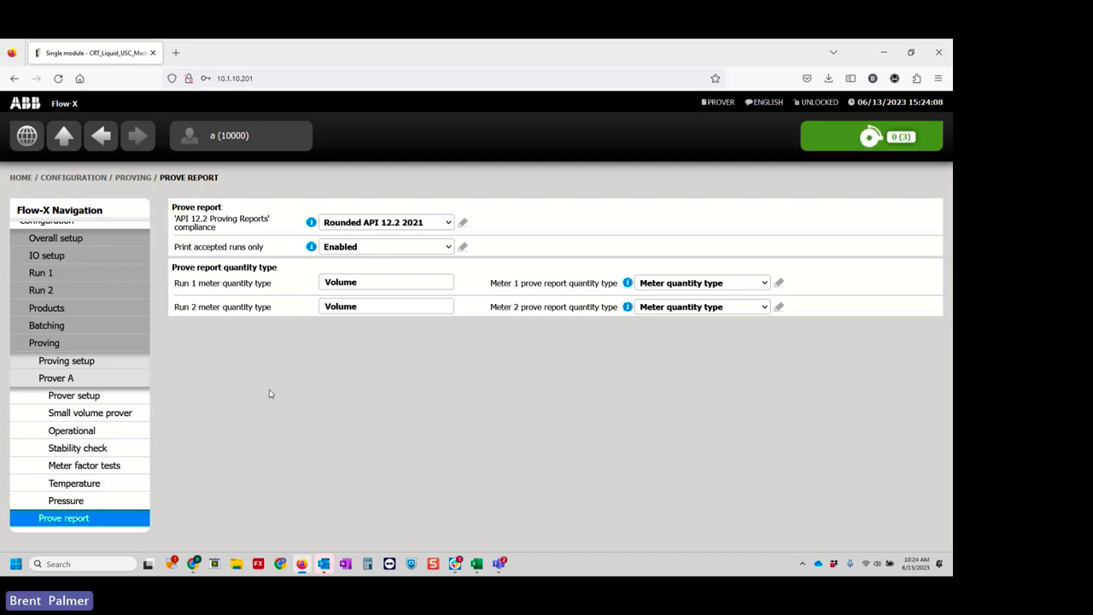
Step: Try the Average Meter Factor Method as the meter factor calculation method in Prover A's small volume prover settings
click(128, 395)
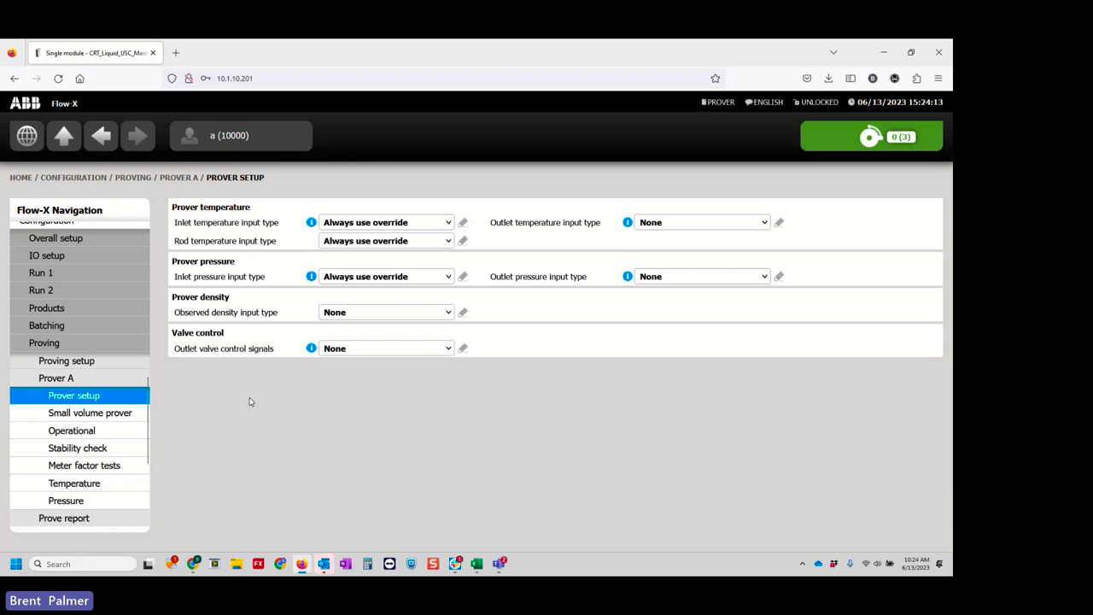
click(111, 413)
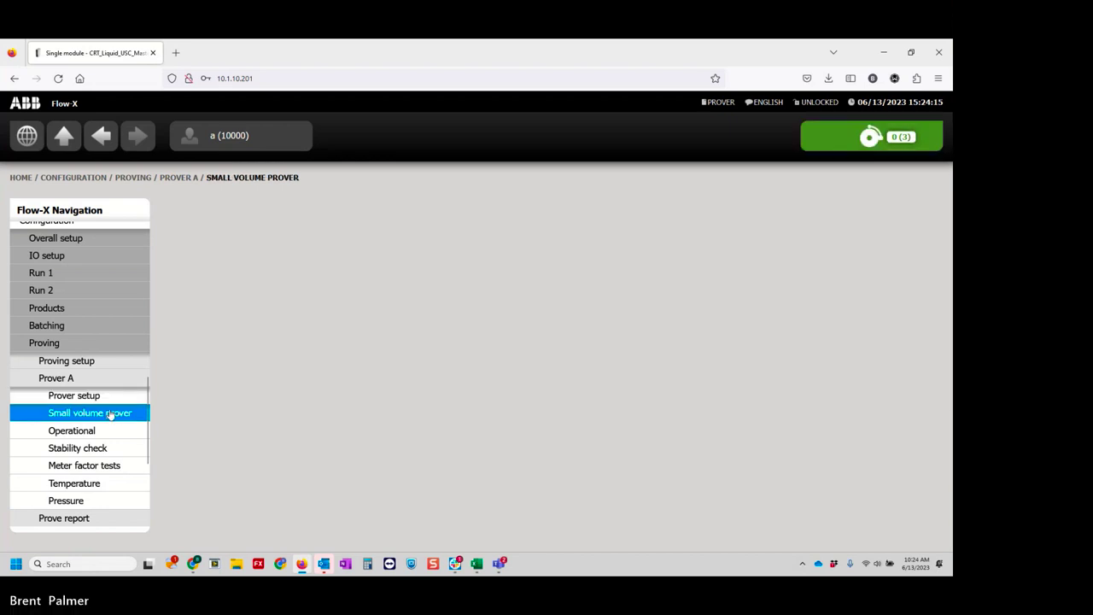
scroll(256, 375, down, 1)
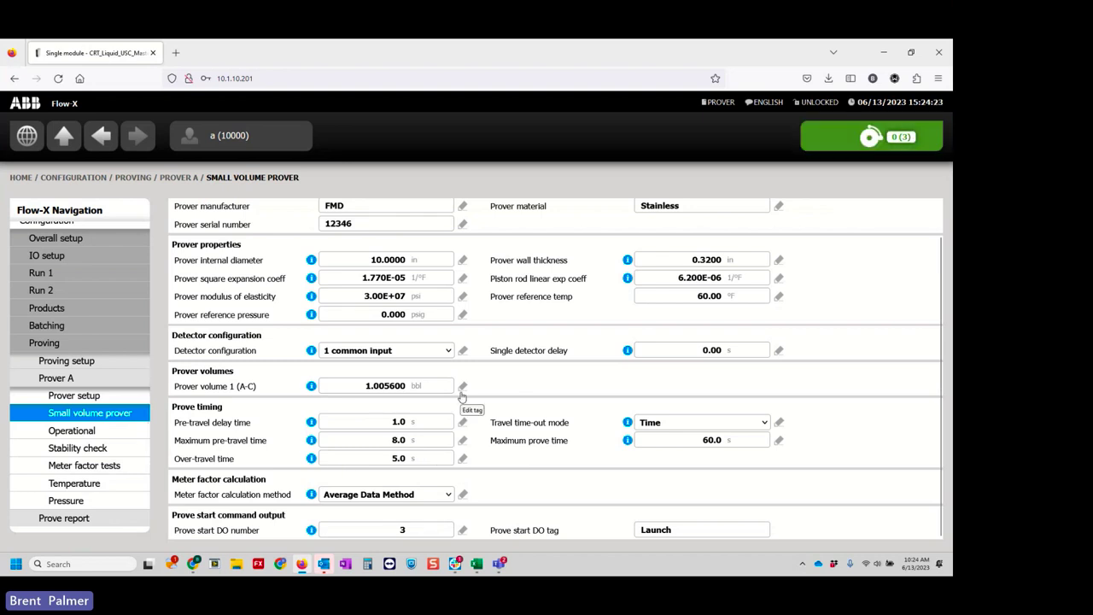
click(370, 495)
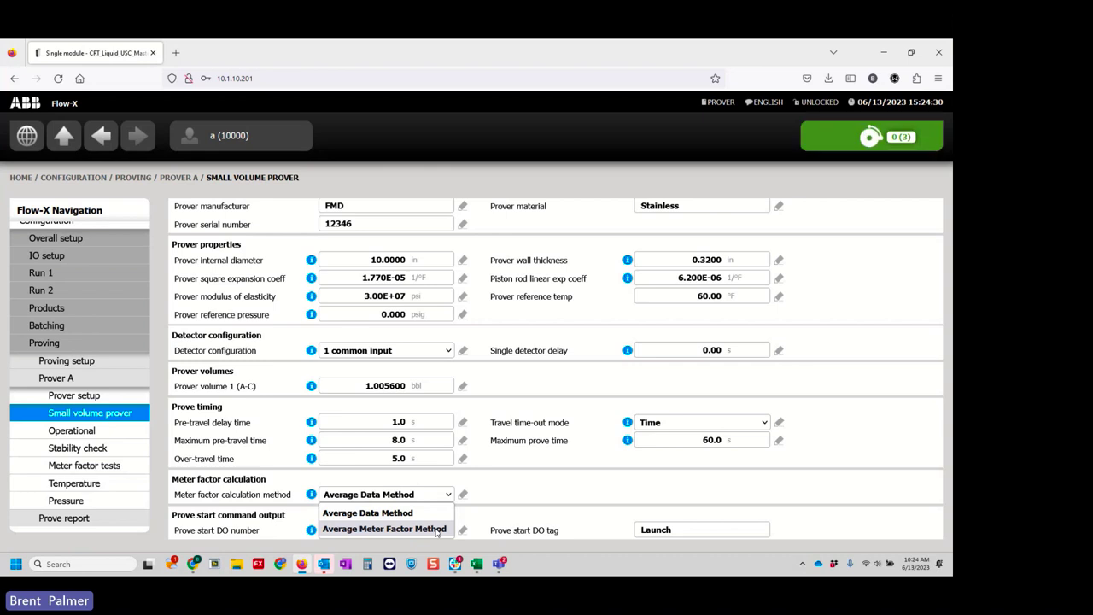
click(438, 529)
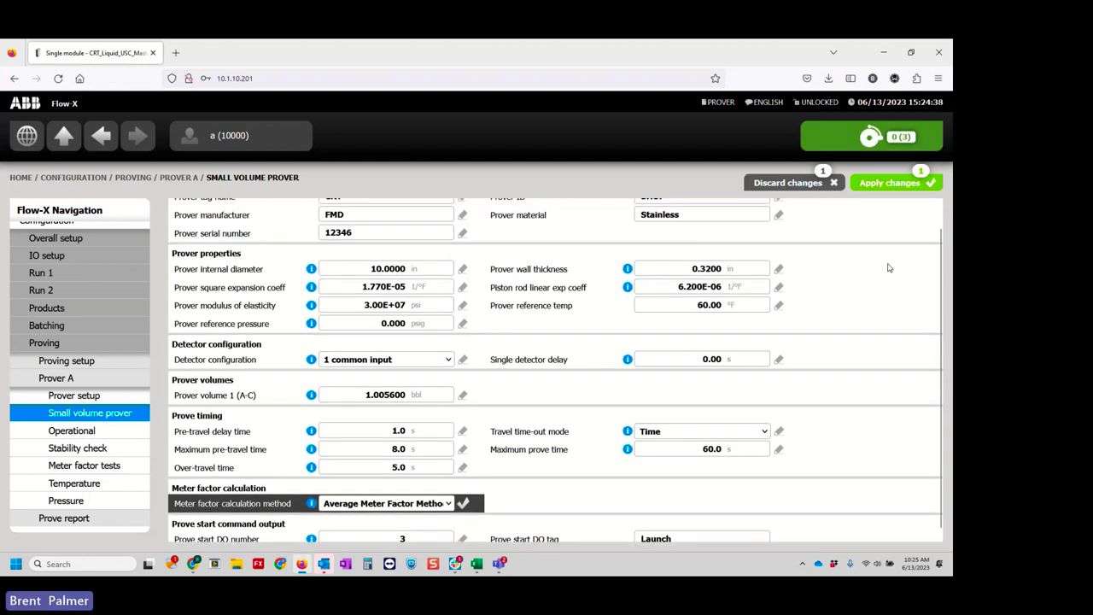
scroll(884, 286, up, 1)
scroll(888, 268, down, 1)
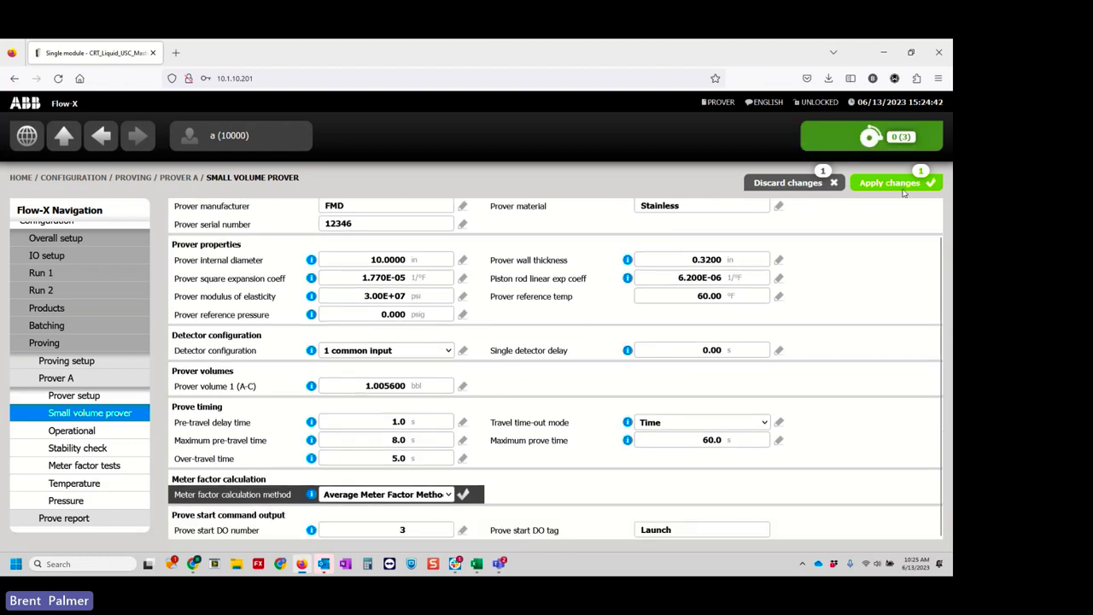
Step: Return the meter factor calculation method to Average Data Method and discard the pending change
click(431, 494)
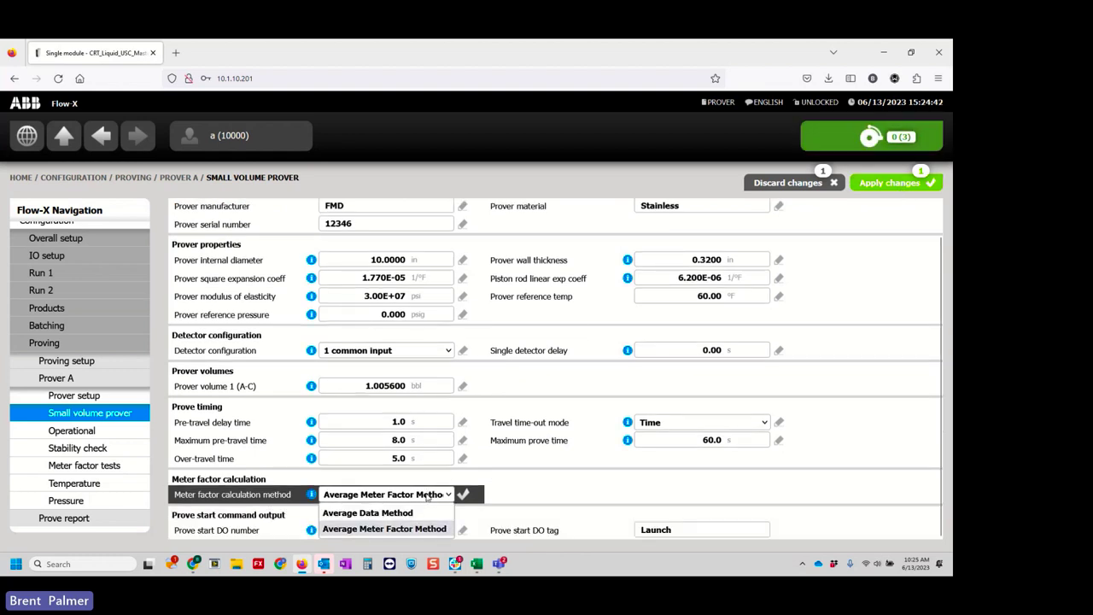
click(401, 512)
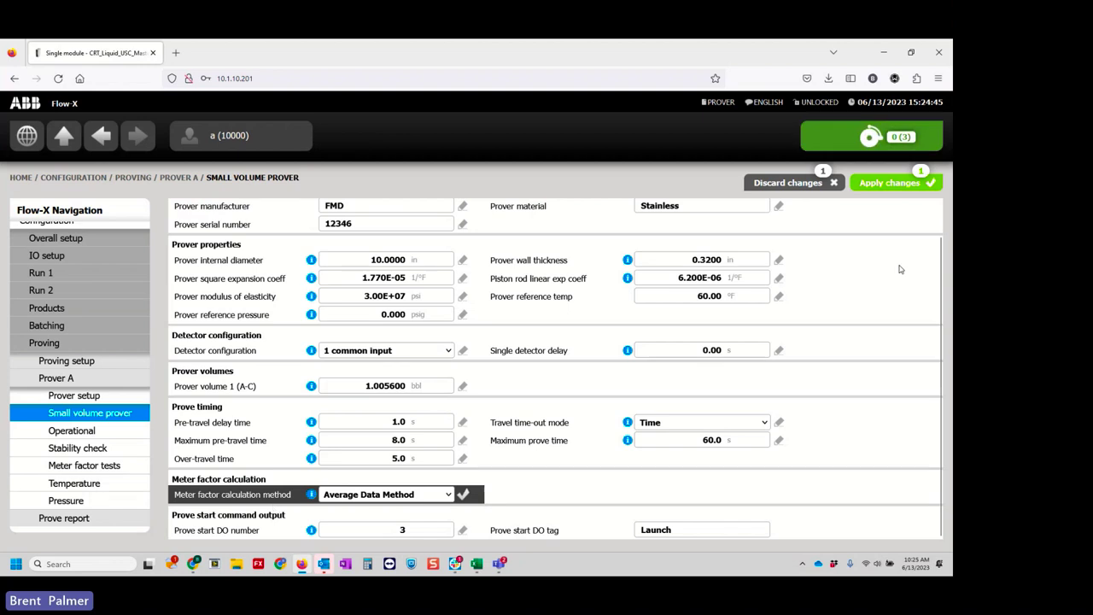
click(871, 183)
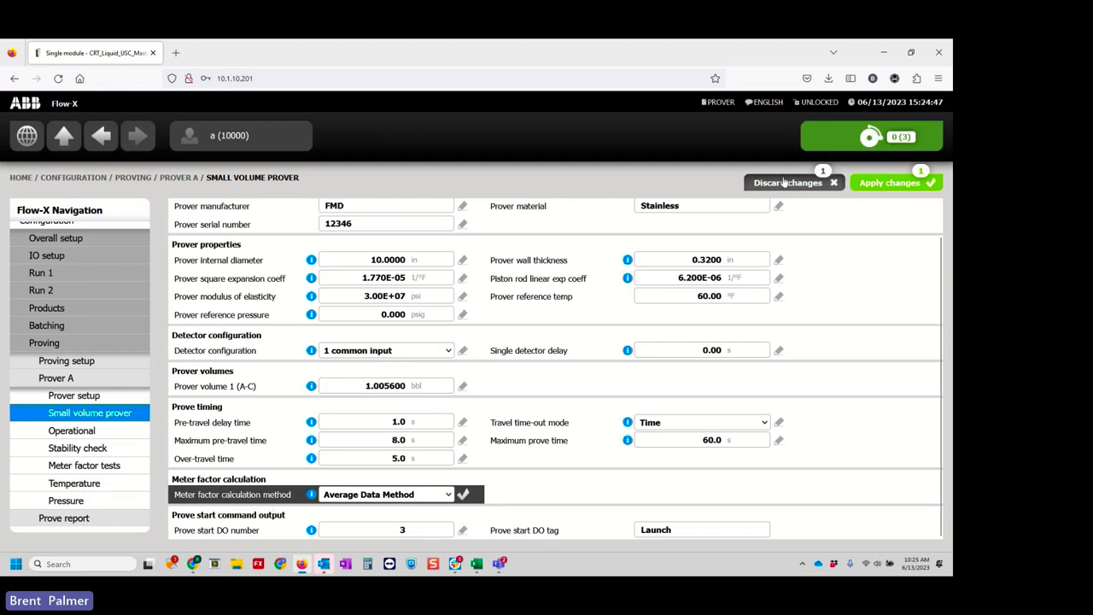
Step: Set Auto-implement new MF to Yes in Prover A's operational settings and apply the change
click(60, 432)
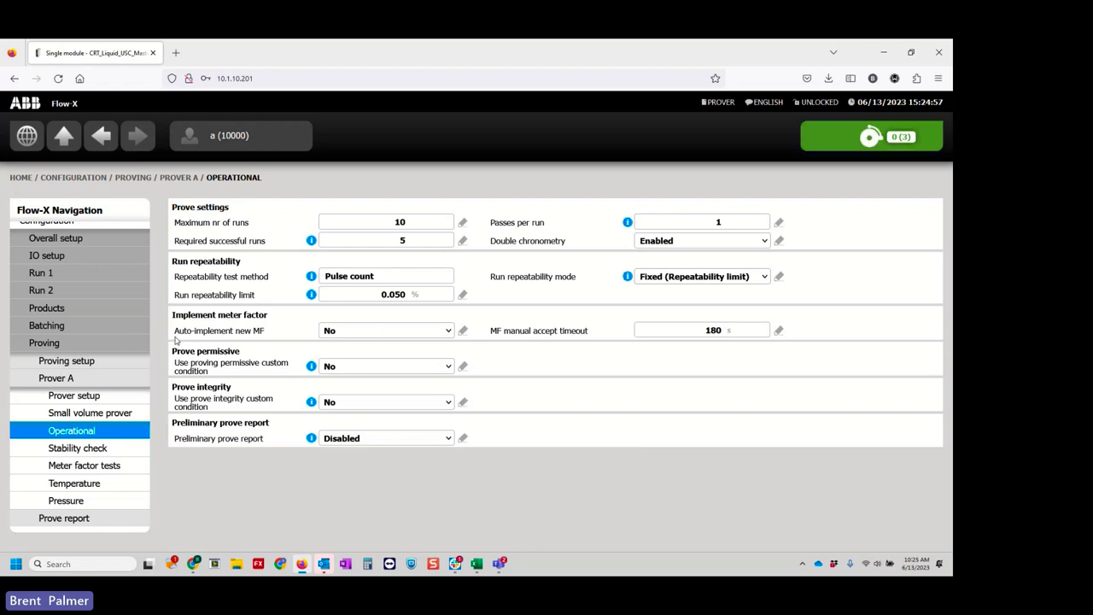
click(350, 331)
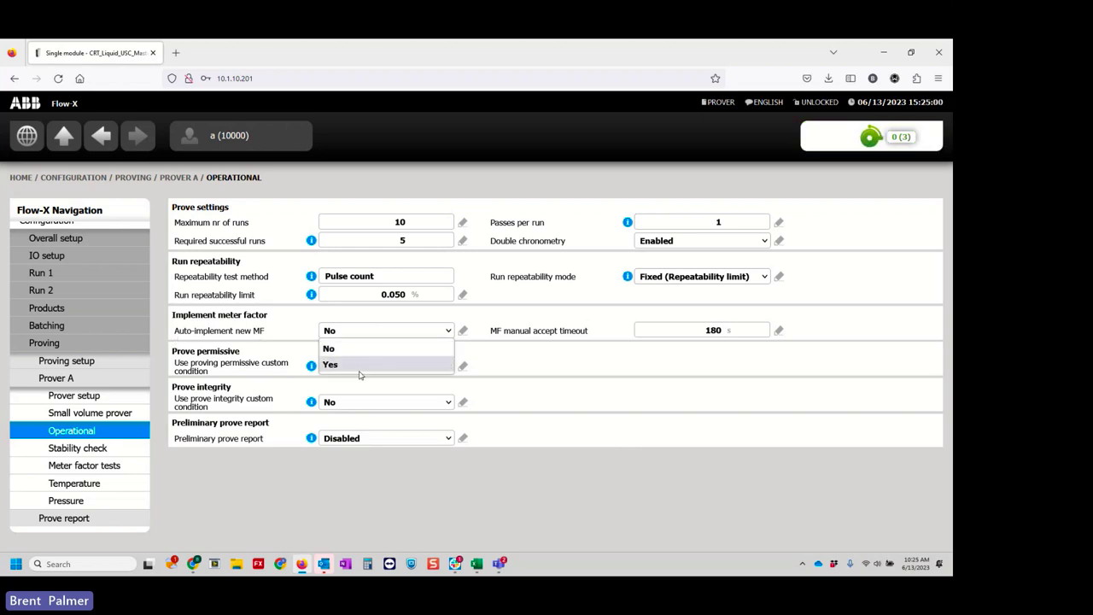
click(358, 366)
click(463, 331)
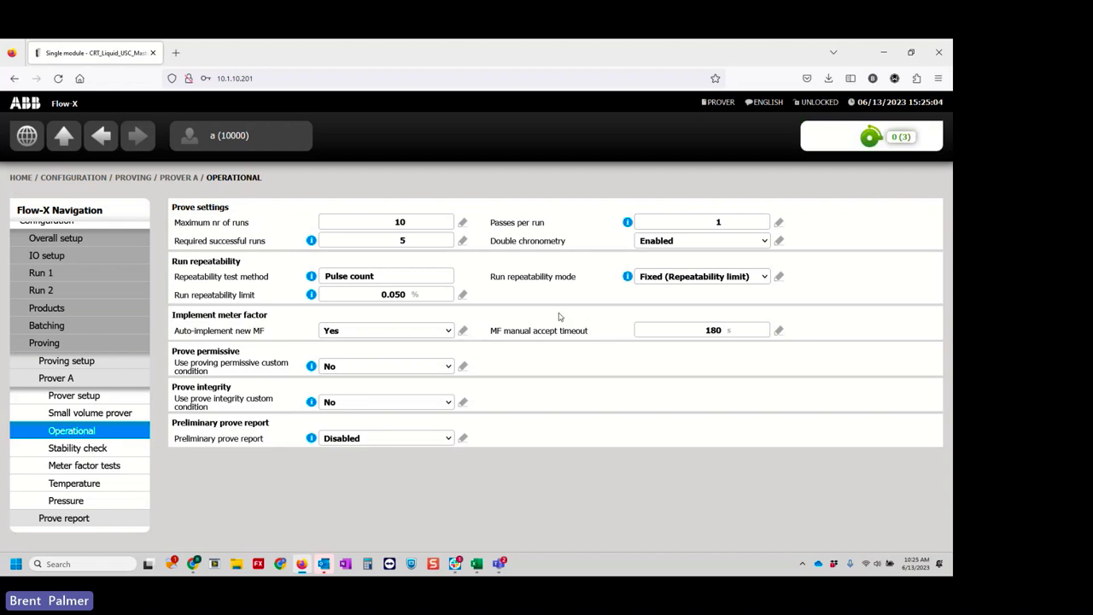
Step: Disable the meter factor limit test, historical average MF test and base curve MF test for Prover A
scroll(102, 453, down, 5)
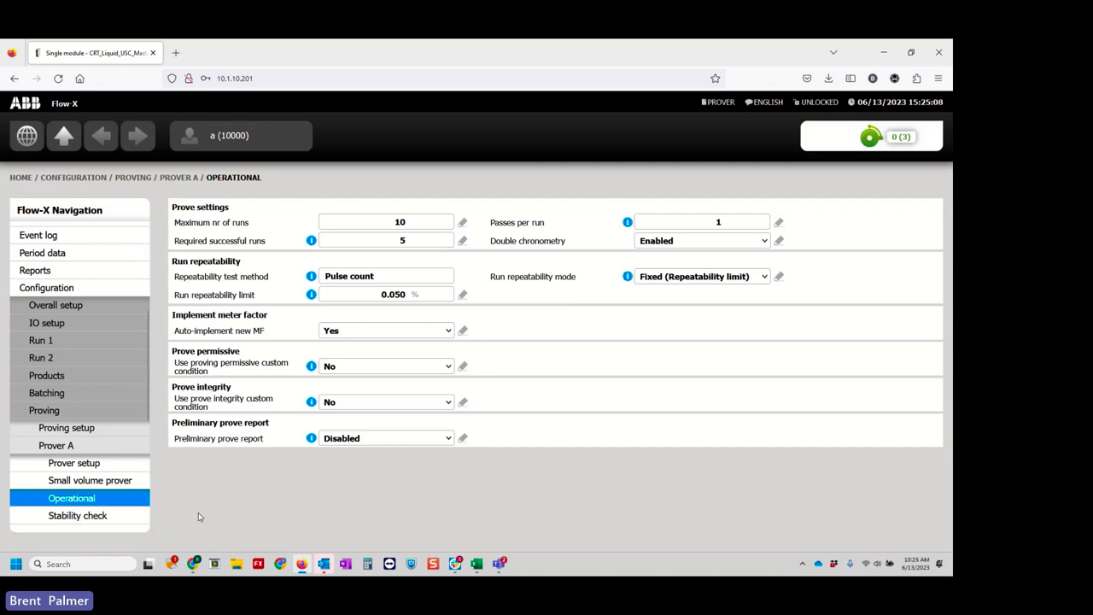
scroll(114, 481, down, 3)
scroll(114, 481, down, 1)
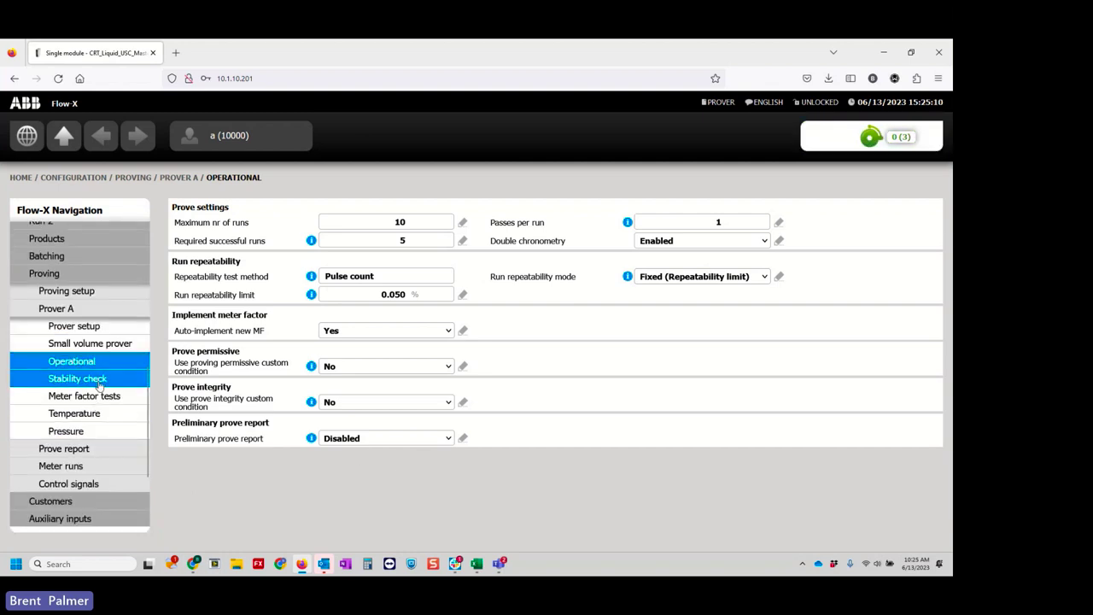
click(100, 383)
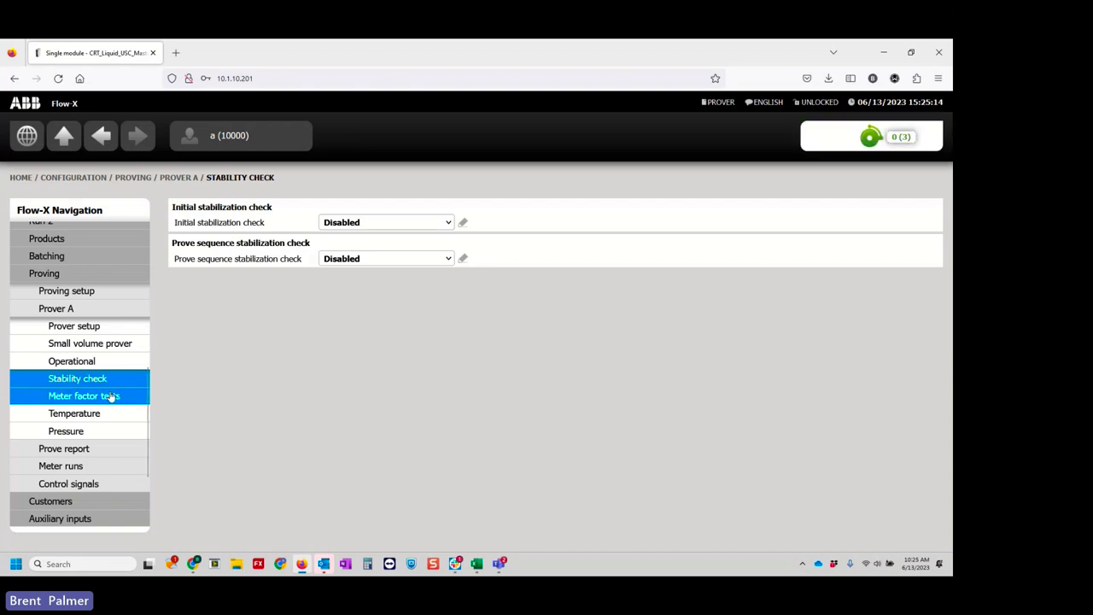
click(111, 397)
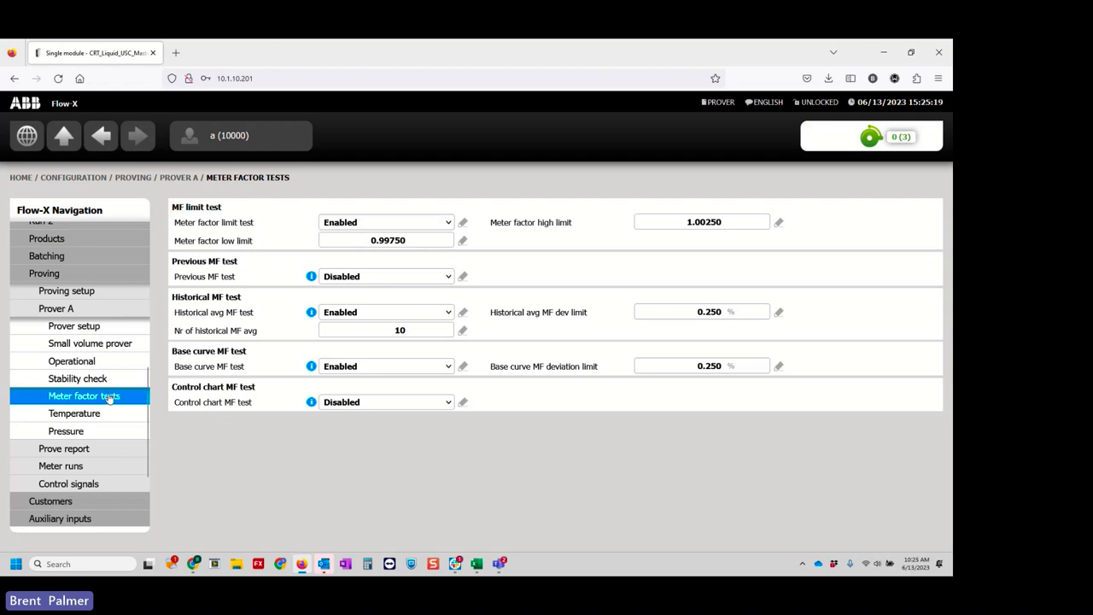
click(392, 226)
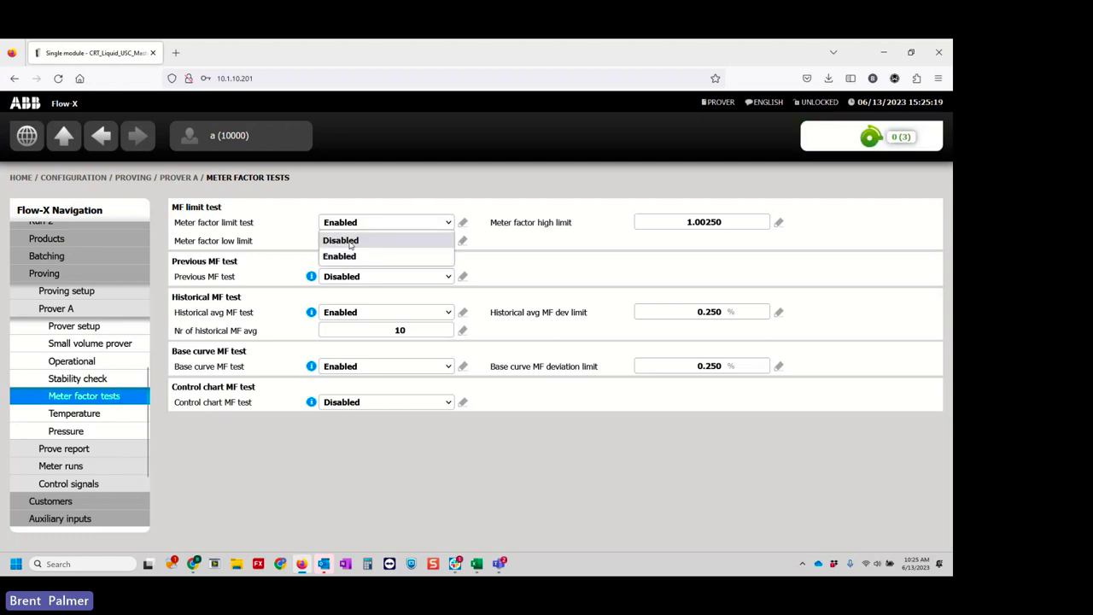
click(351, 244)
click(359, 316)
click(356, 333)
click(357, 367)
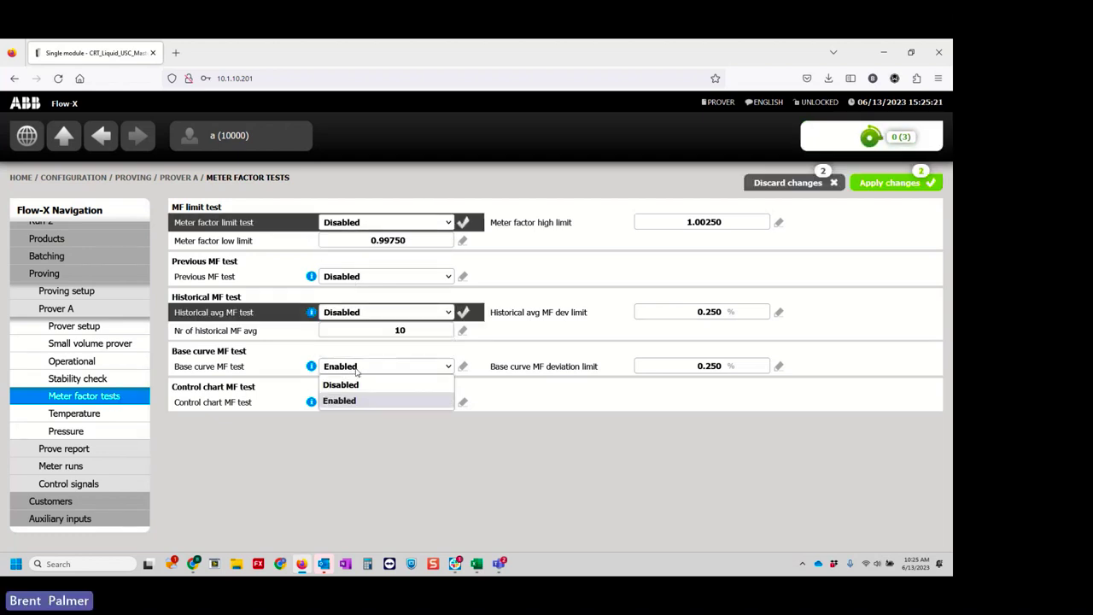
click(363, 385)
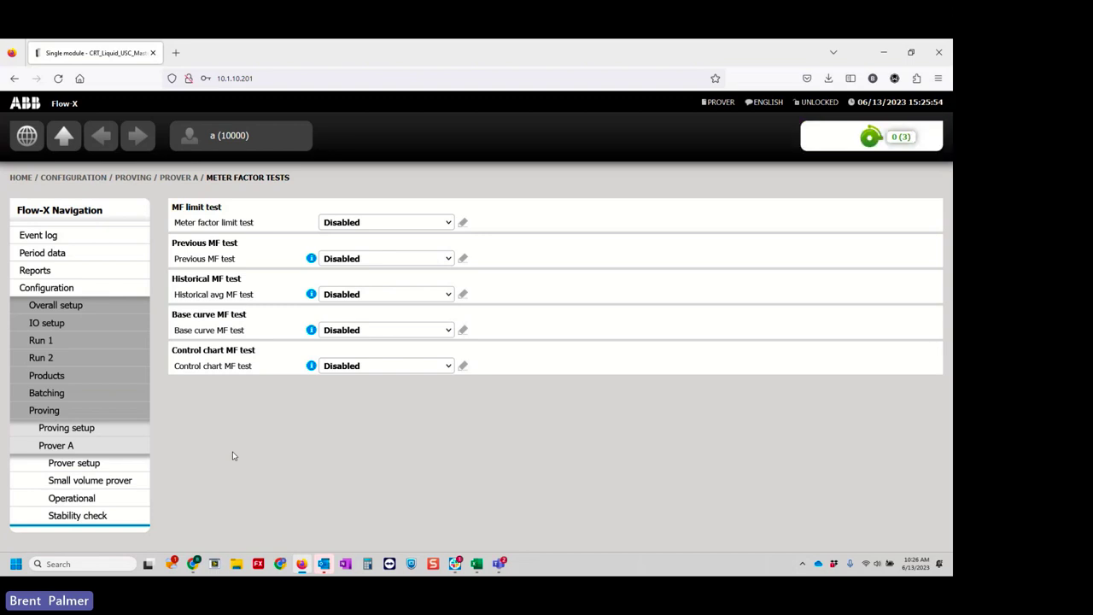
Step: Set Prover A's local/remote prover IO to Remote in the proving setup
click(122, 464)
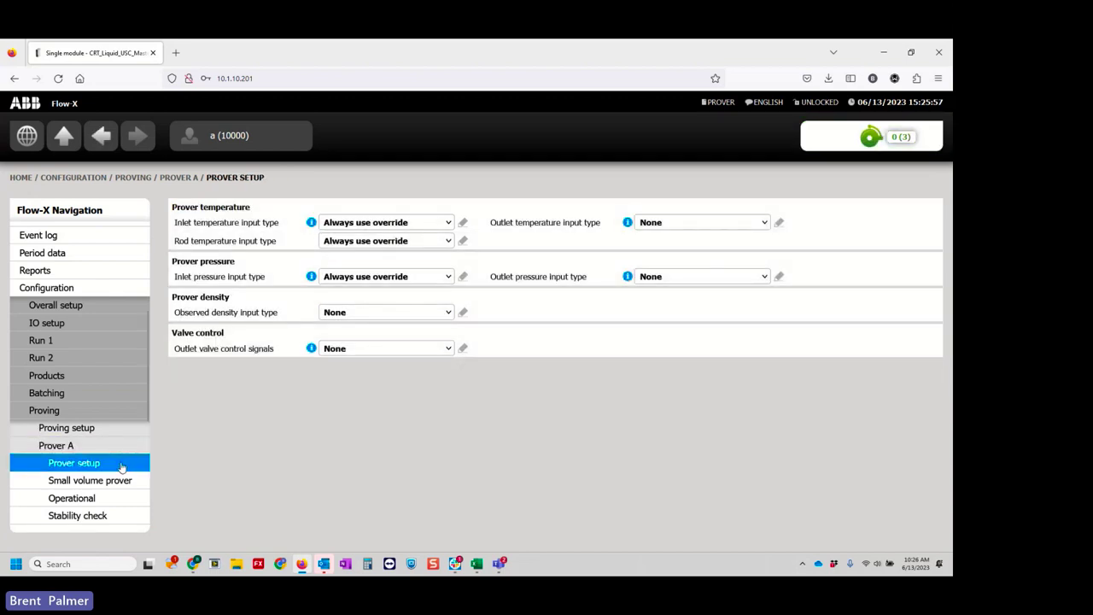
click(125, 446)
click(125, 436)
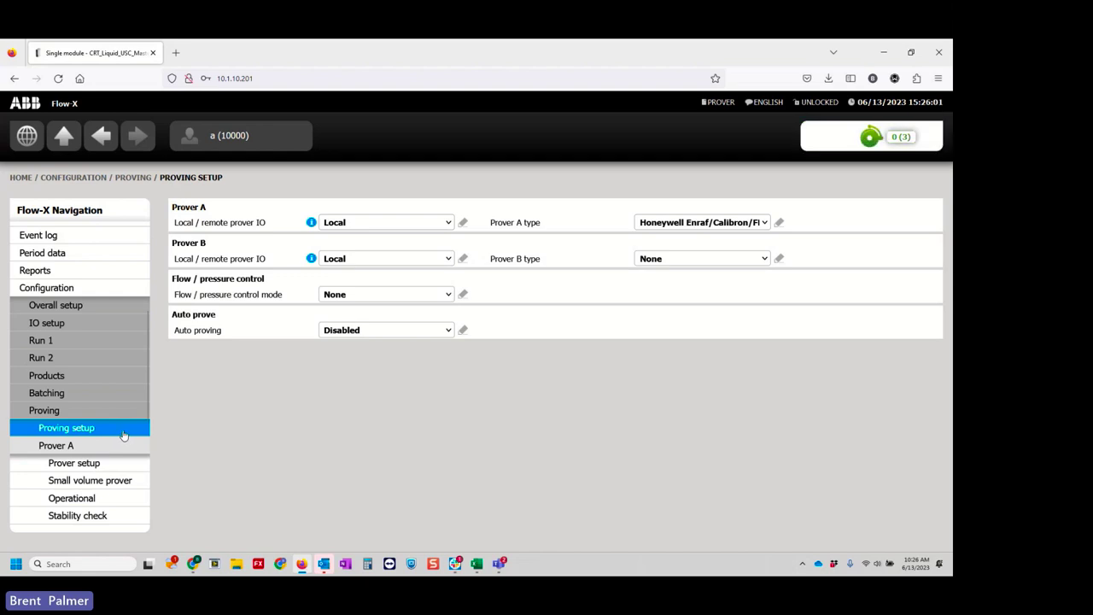
click(338, 226)
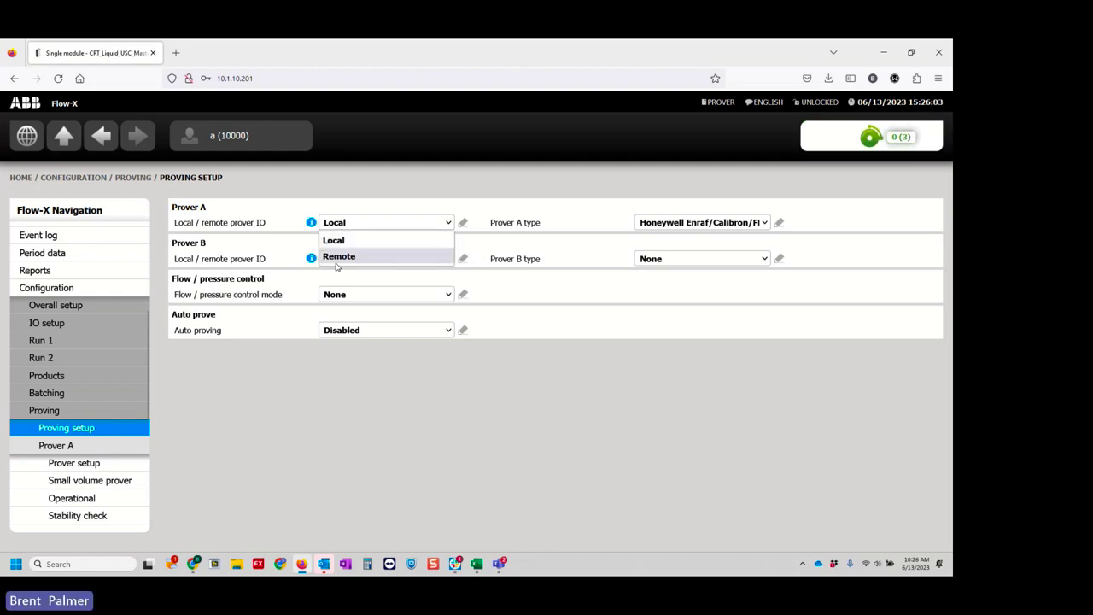
click(338, 257)
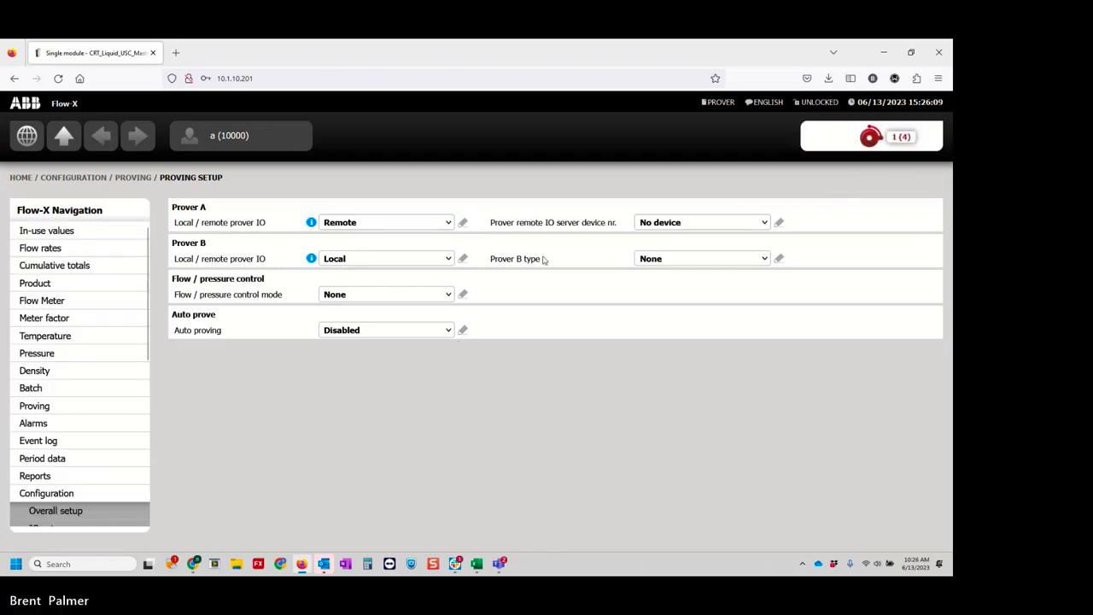
drag(492, 227, 611, 233)
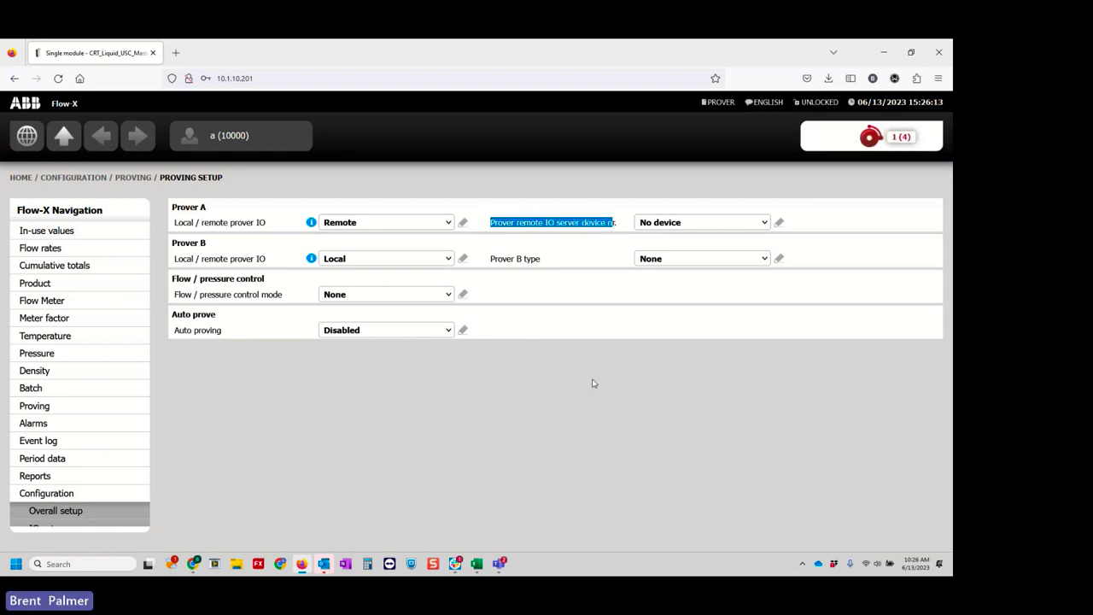
Step: Switch to Spirit IT Flow-Xpress and examine the Ethernet devices for connecting to and acting as the remote prover IO server
click(478, 564)
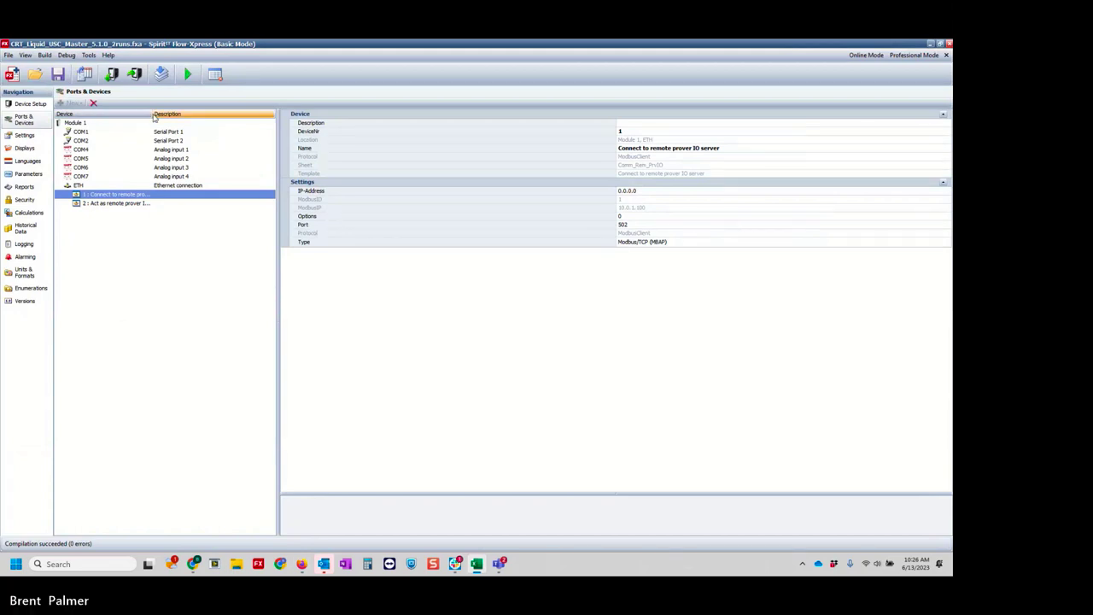
drag(155, 116, 201, 116)
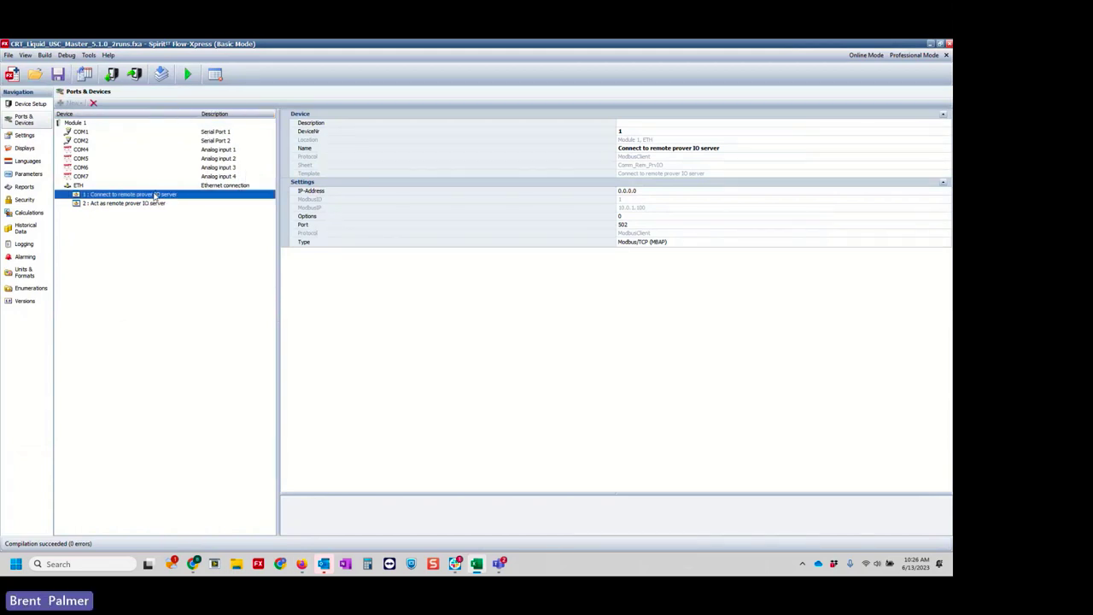
key(Down)
key(Up)
key(Down)
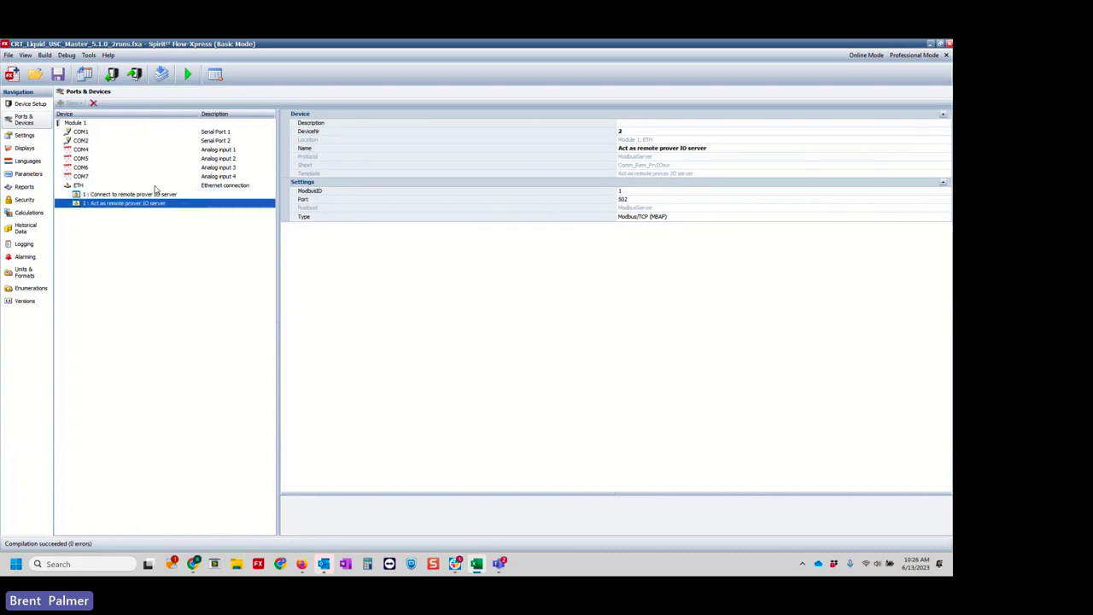
key(Up)
click(737, 151)
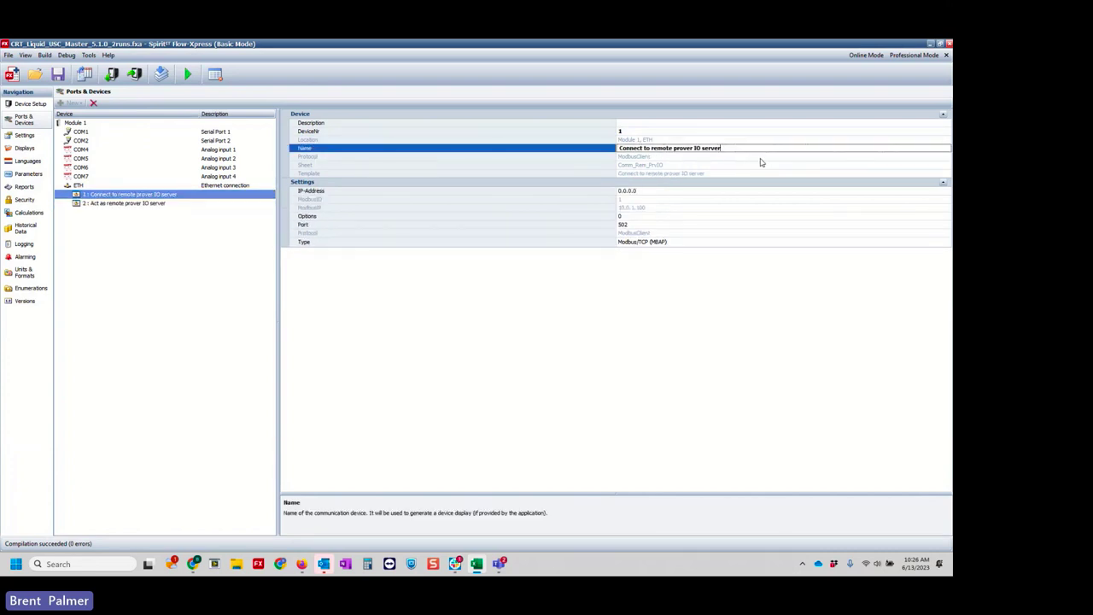
click(930, 43)
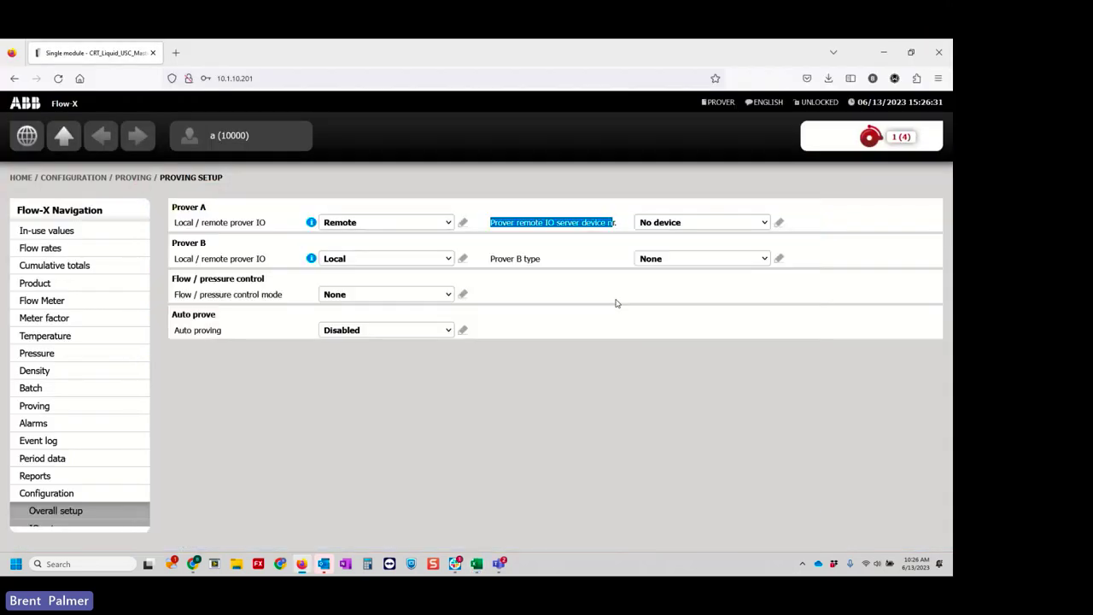
Step: Assign device 1, Connect to remote prover IO server, as Prover A's remote IO server in Flow-X and apply the change
click(669, 224)
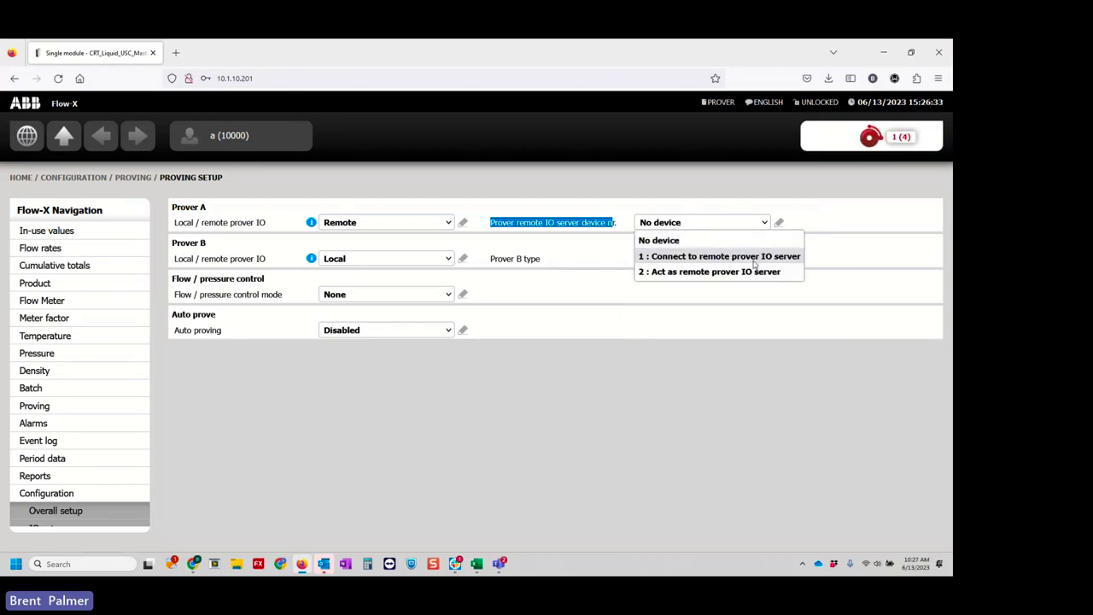
click(703, 259)
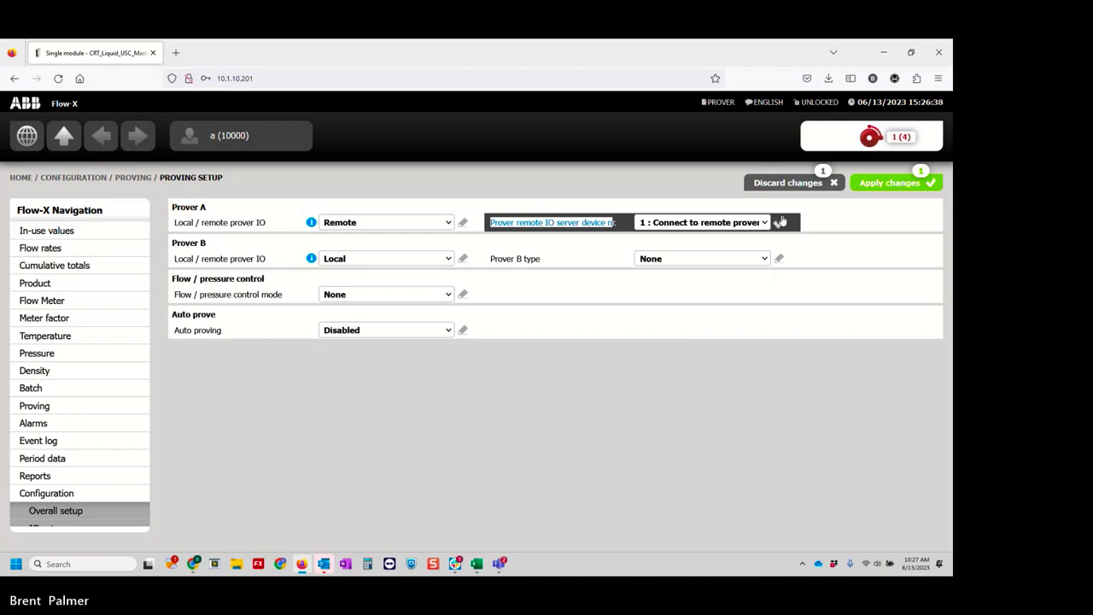
click(889, 183)
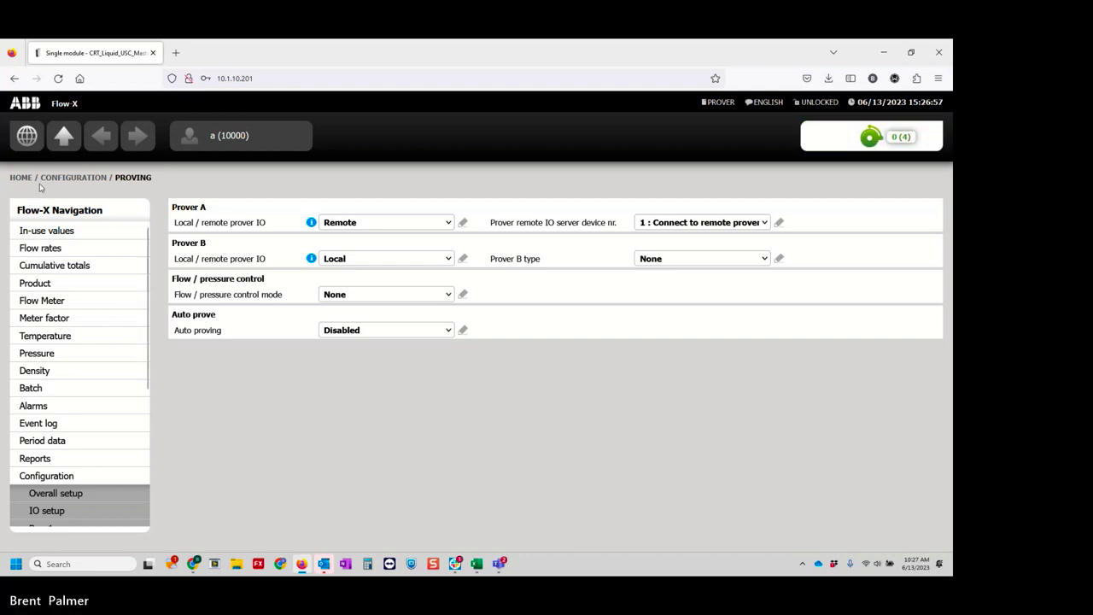
Step: Check the communication settings of the Act as remote prover IO server device
click(38, 139)
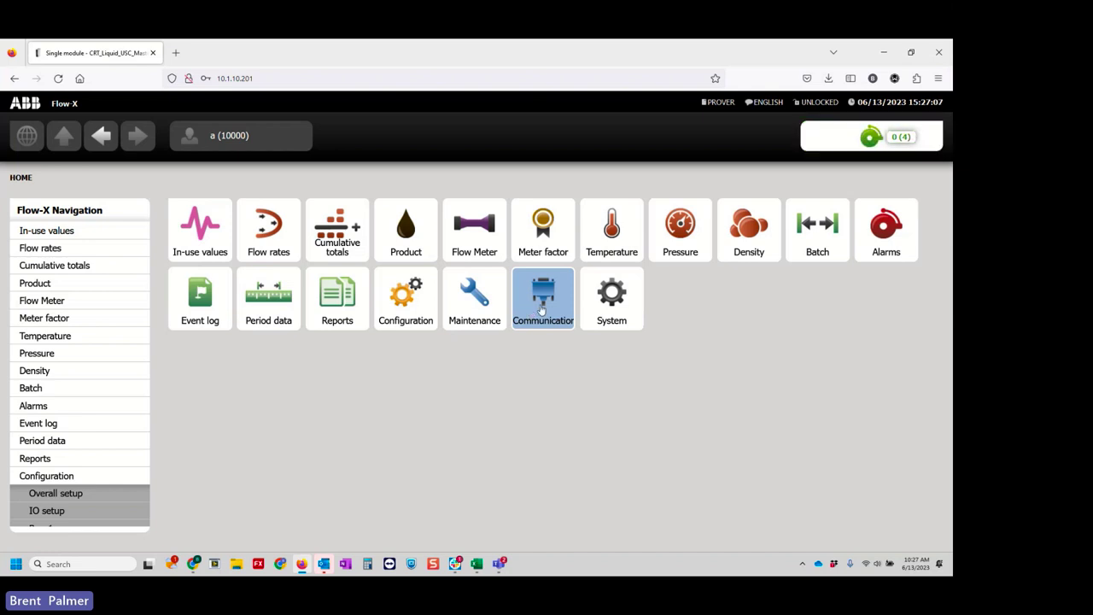
click(543, 307)
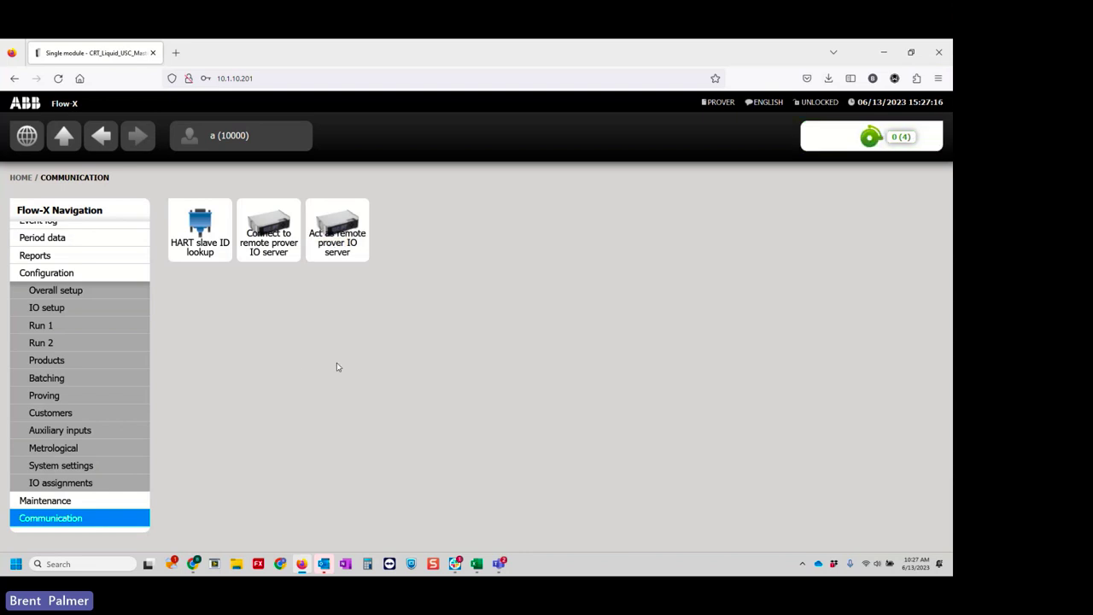
click(353, 256)
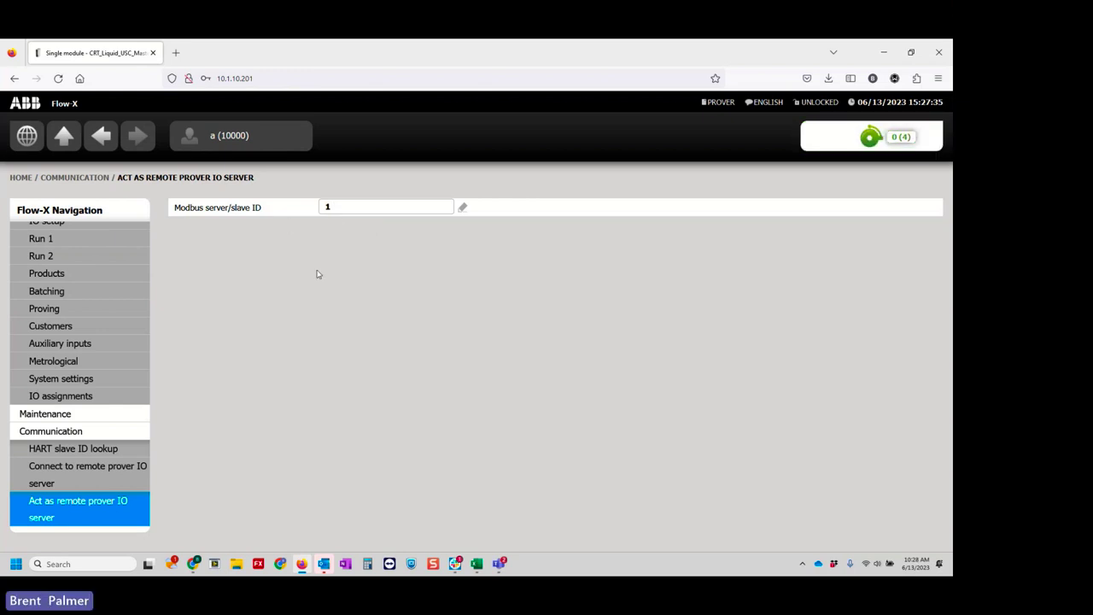
click(94, 140)
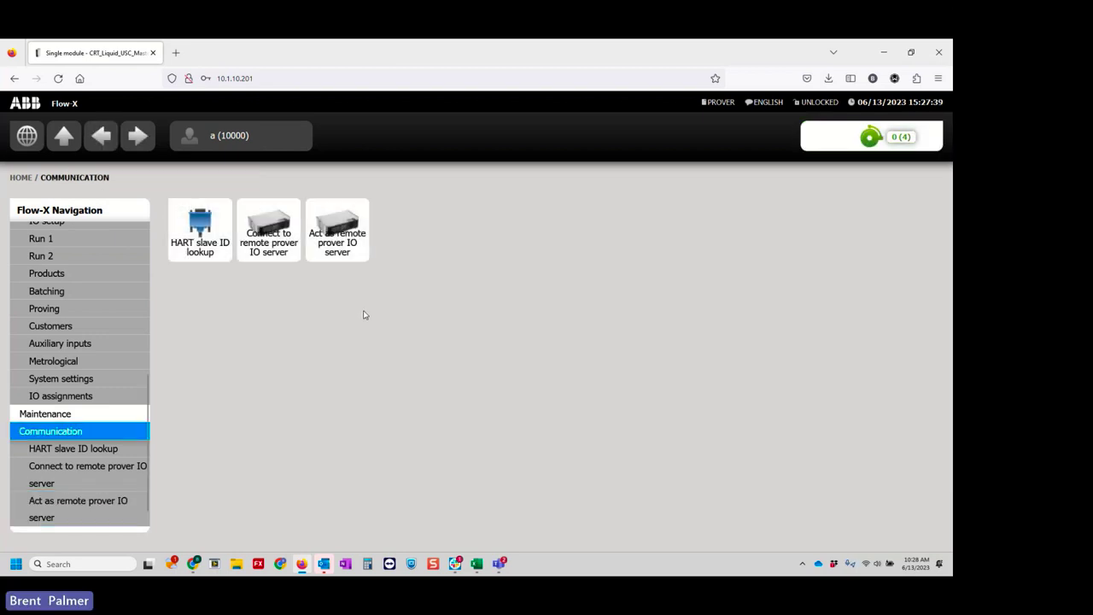
Step: Set the Modbus IP address of the Connect to remote prover IO server device to 10.1.10.200
click(274, 260)
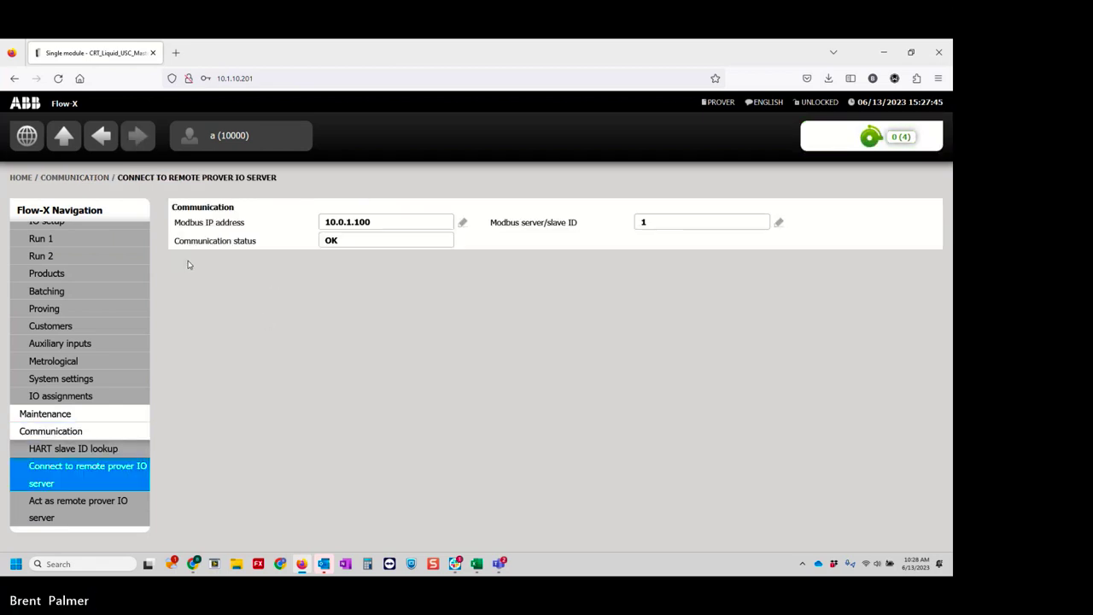
click(396, 224)
click(396, 224)
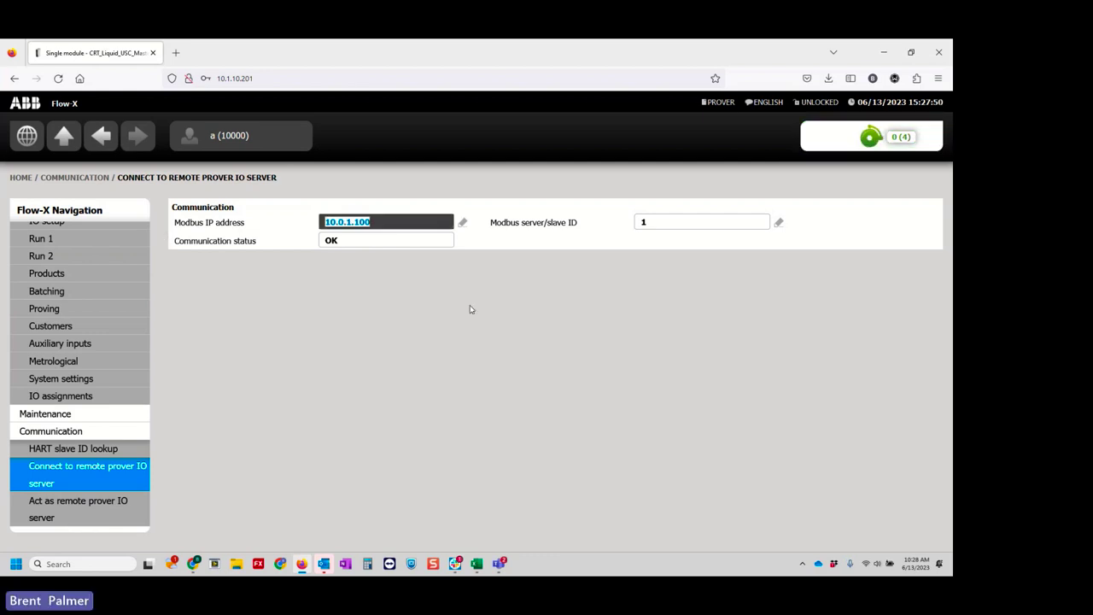
text(1)
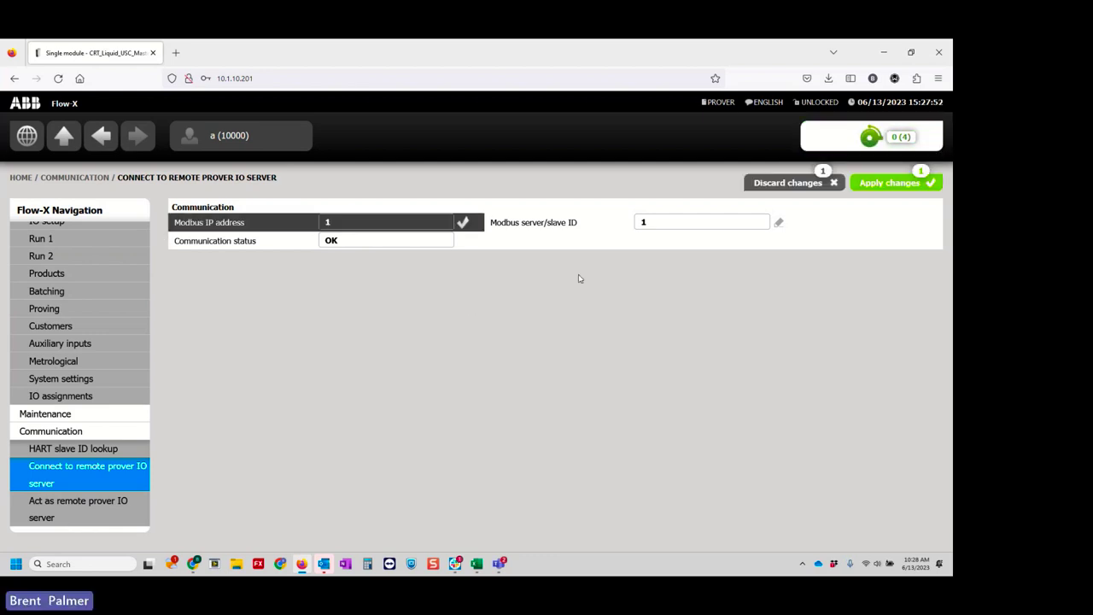
text(0.1.10.200)
key(Return)
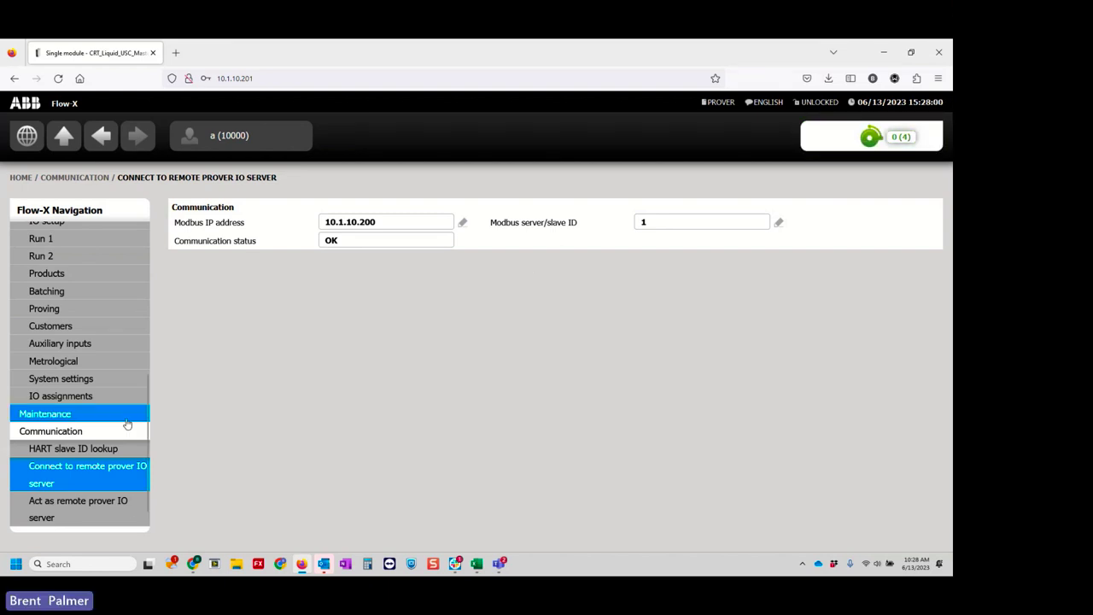
scroll(127, 424, down, 1)
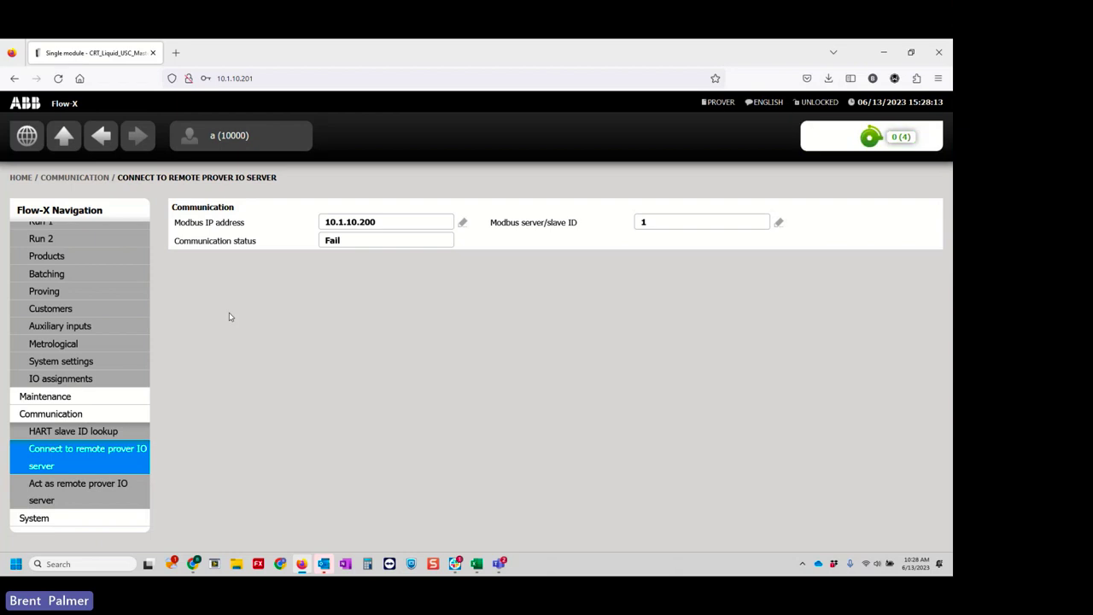
Step: Enable auto proving in the proving configuration
click(25, 133)
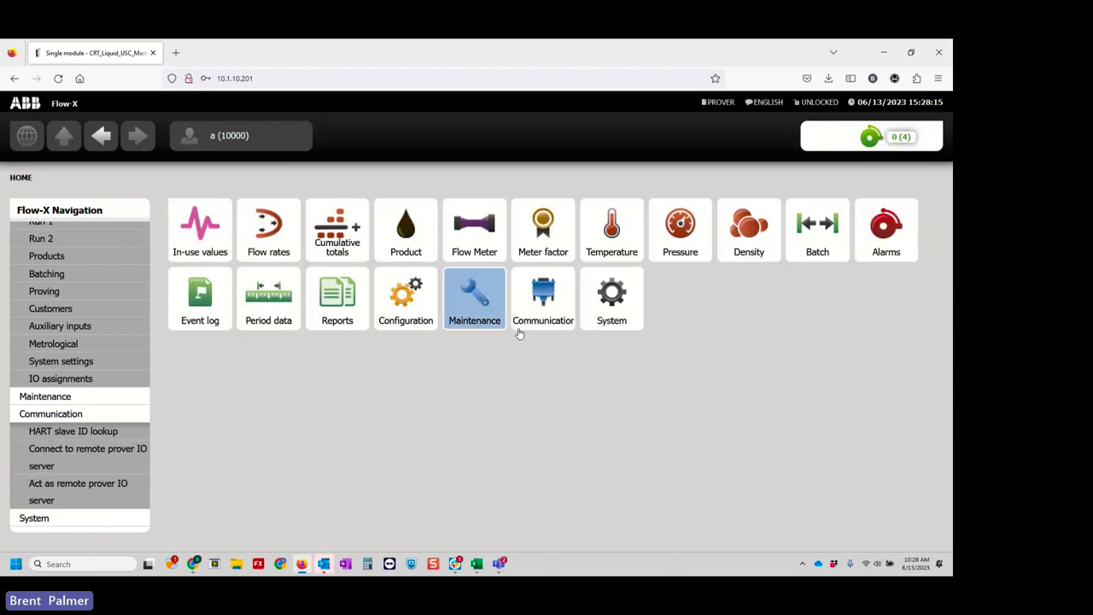
click(417, 316)
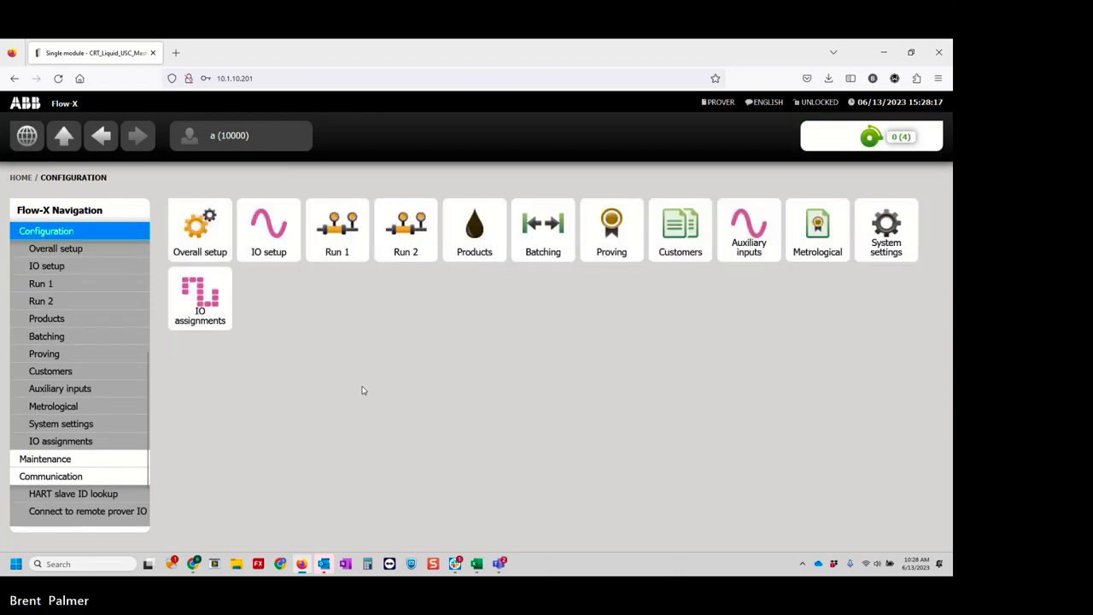
click(615, 260)
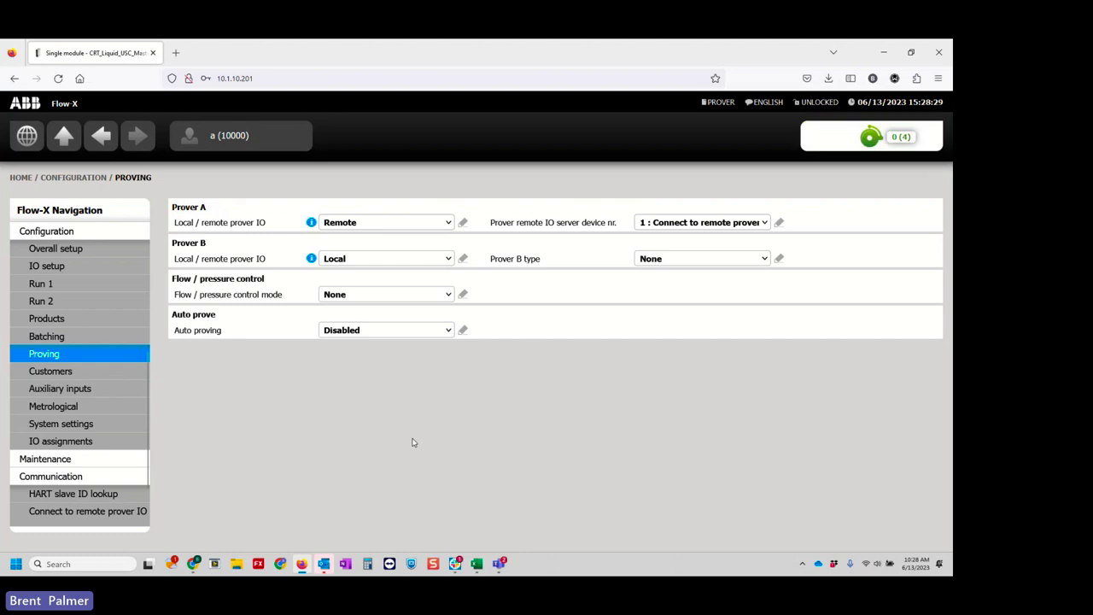
scroll(111, 388, up, 3)
scroll(111, 388, down, 3)
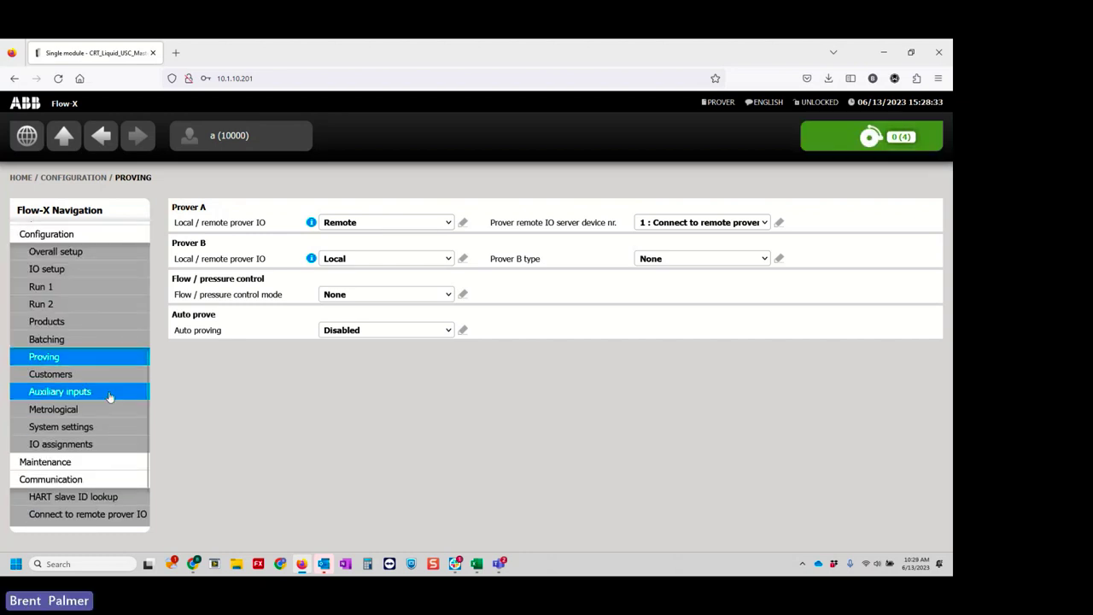
scroll(109, 390, up, 5)
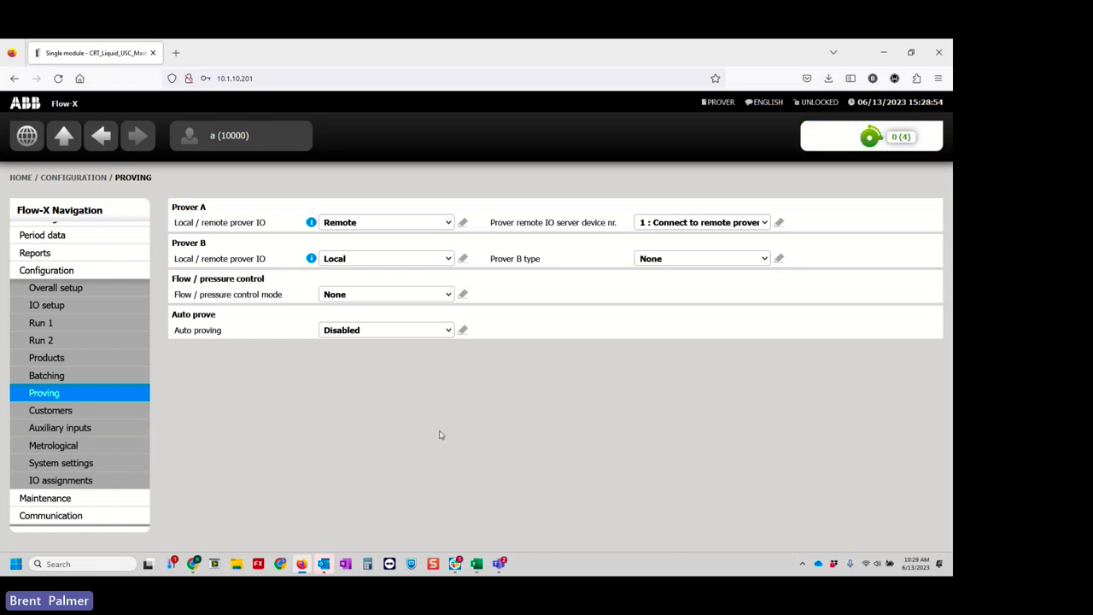
click(419, 333)
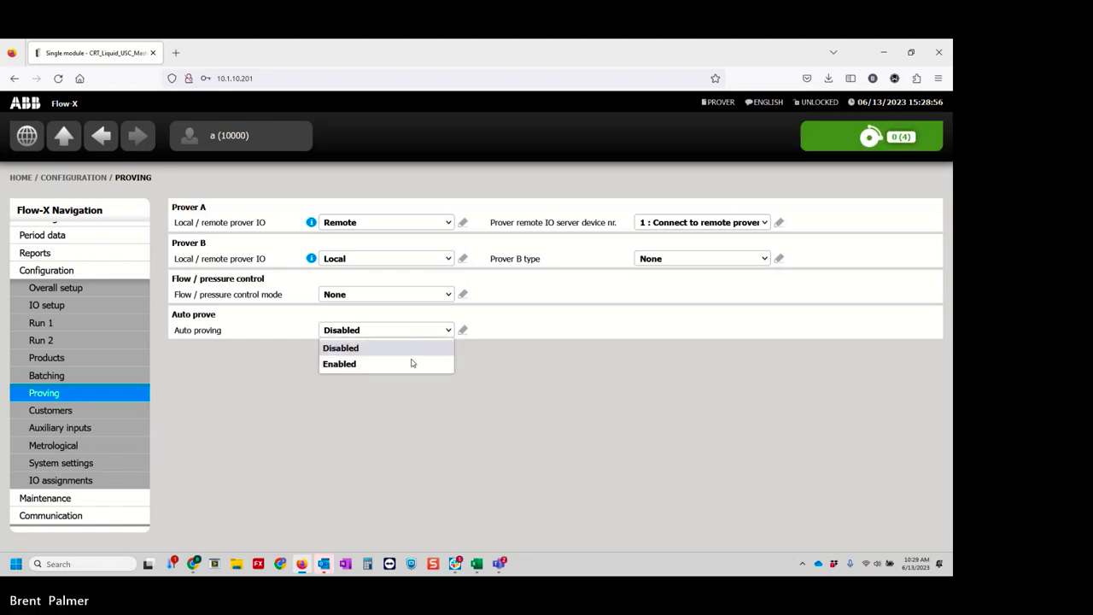
click(413, 363)
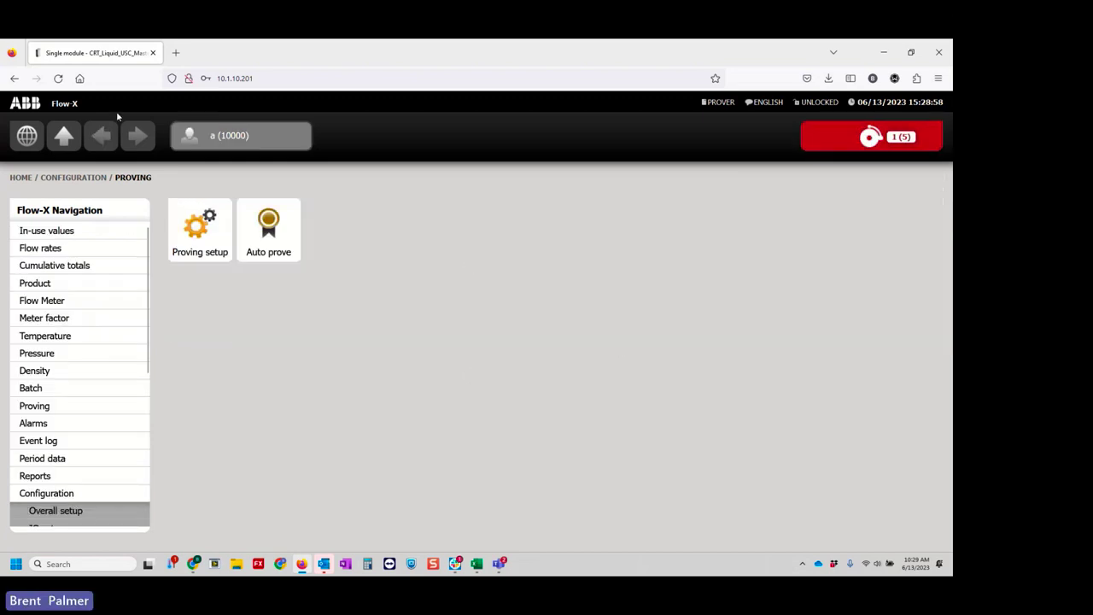
Step: Set Prover A's prover IO to Local and its type to Honeywell Enraf/Calibron/FMD in the proving setup
scroll(112, 497, down, 2)
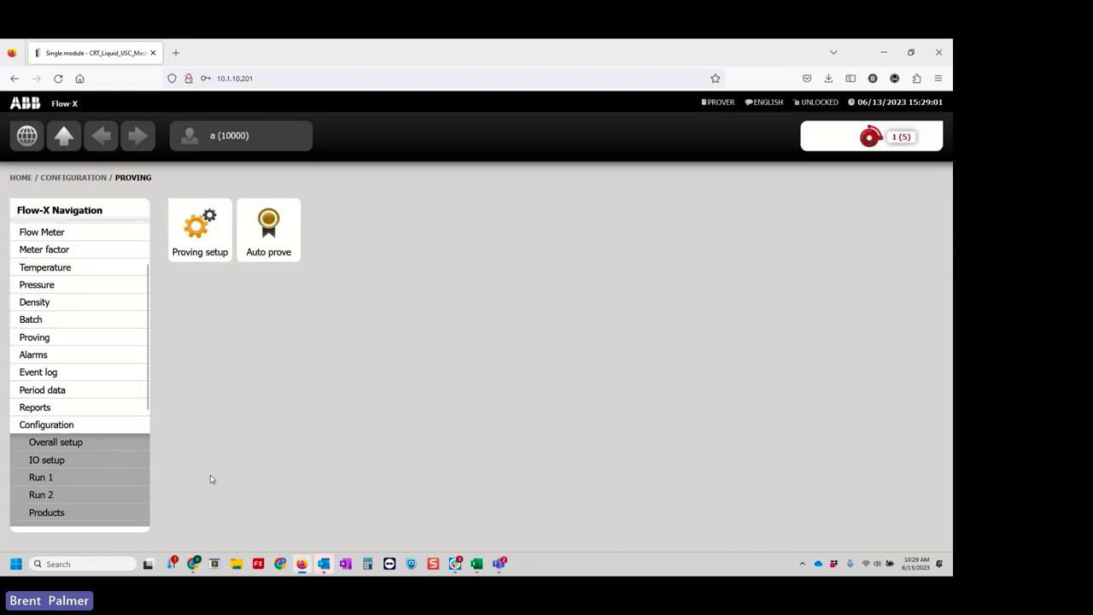
scroll(94, 453, down, 5)
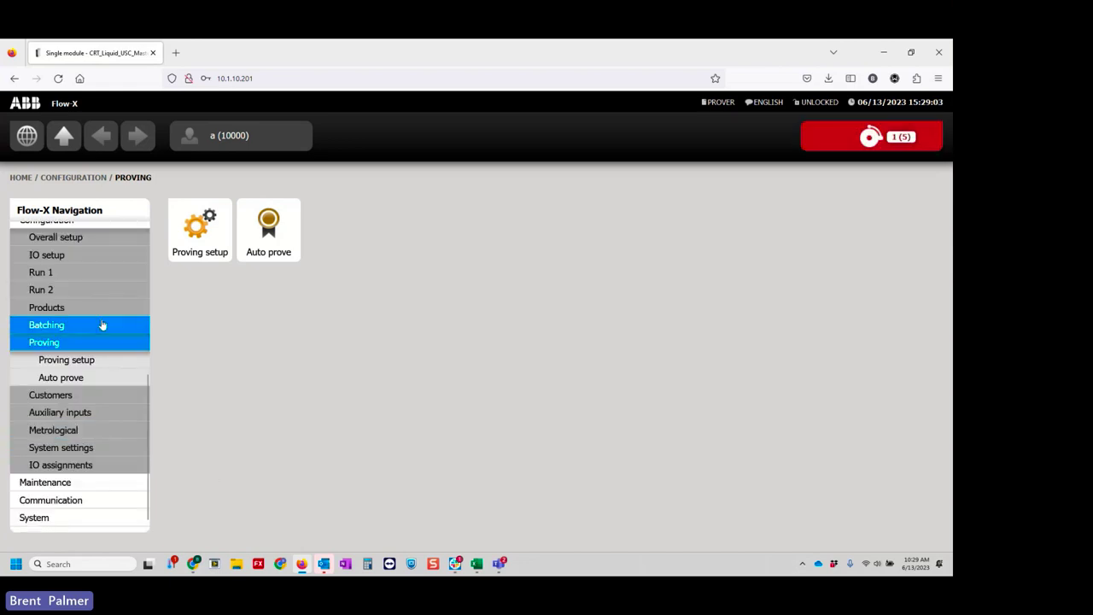
click(122, 362)
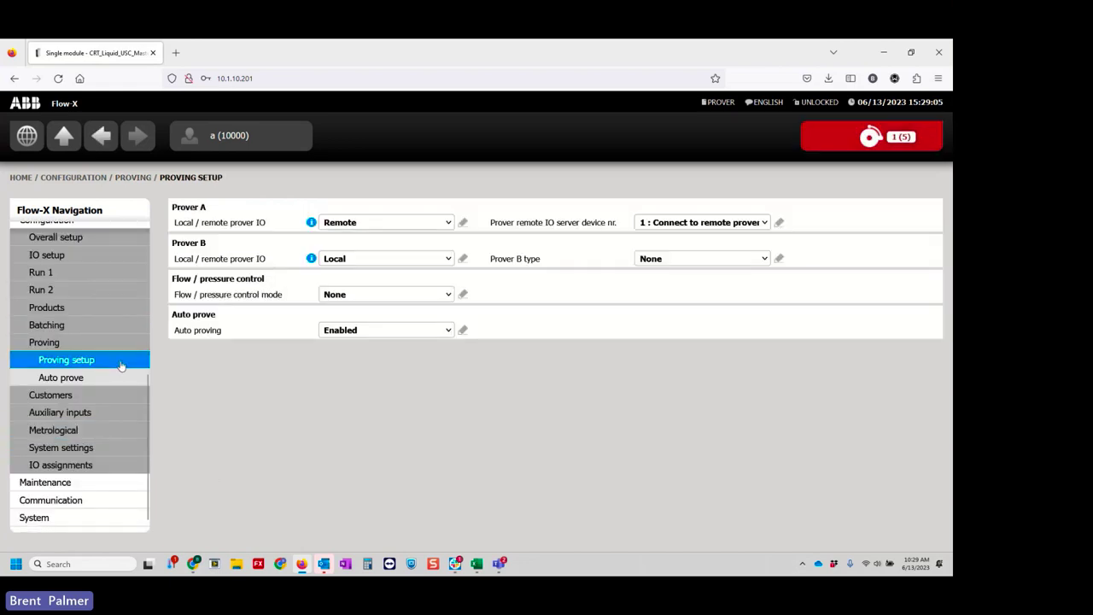
click(408, 223)
click(396, 252)
click(392, 226)
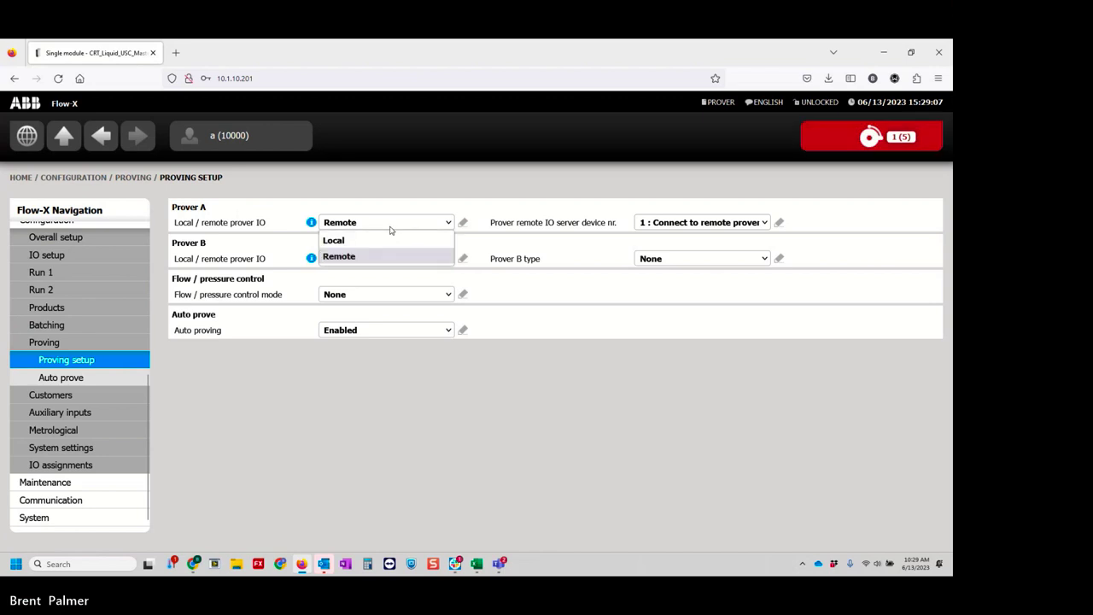
click(386, 243)
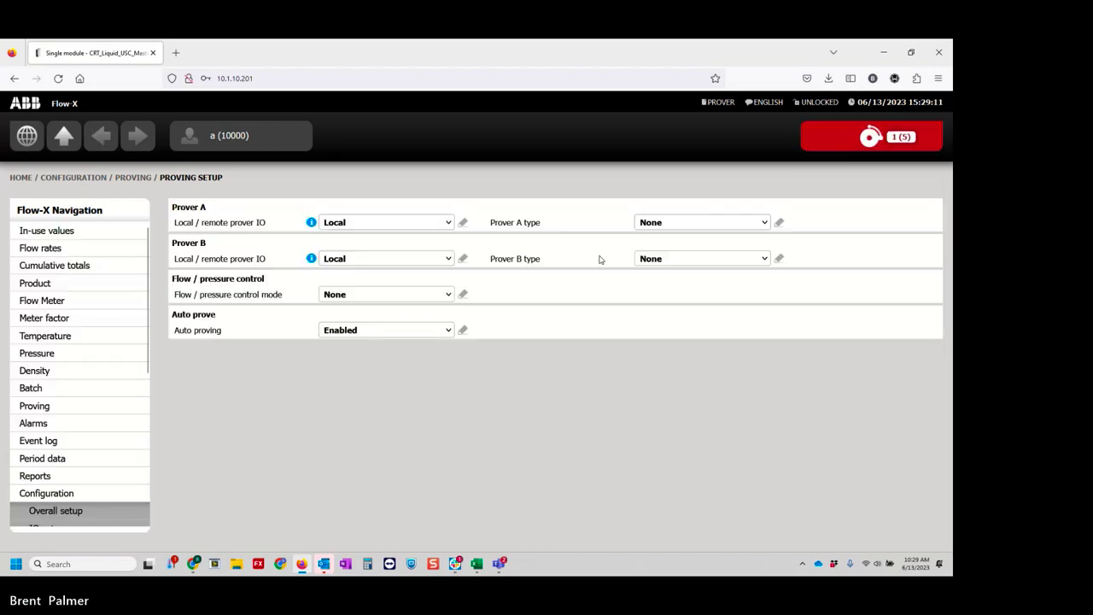
click(705, 222)
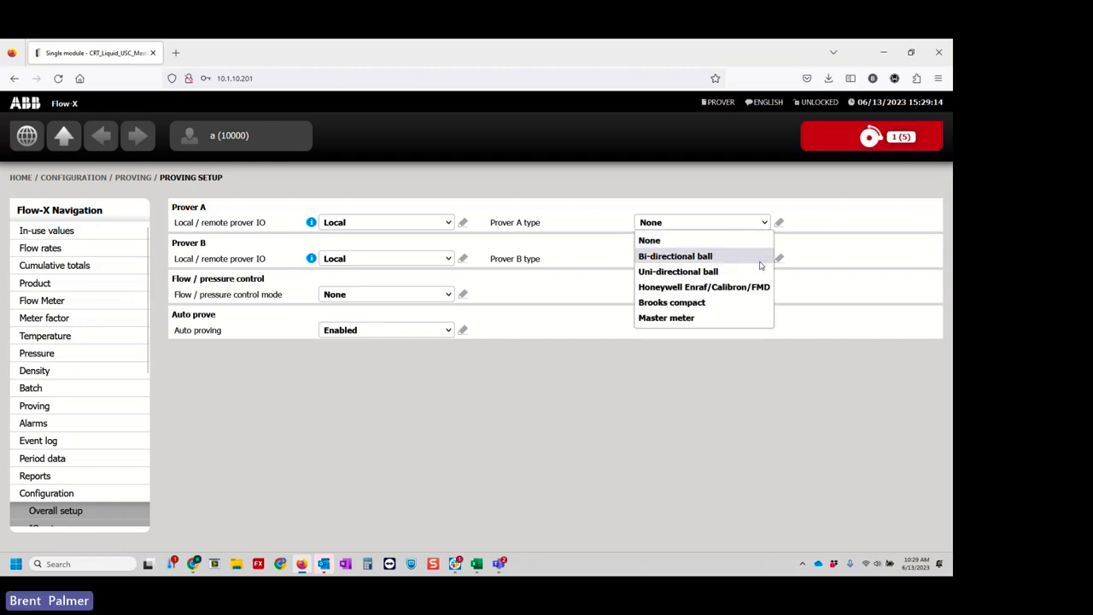
click(763, 288)
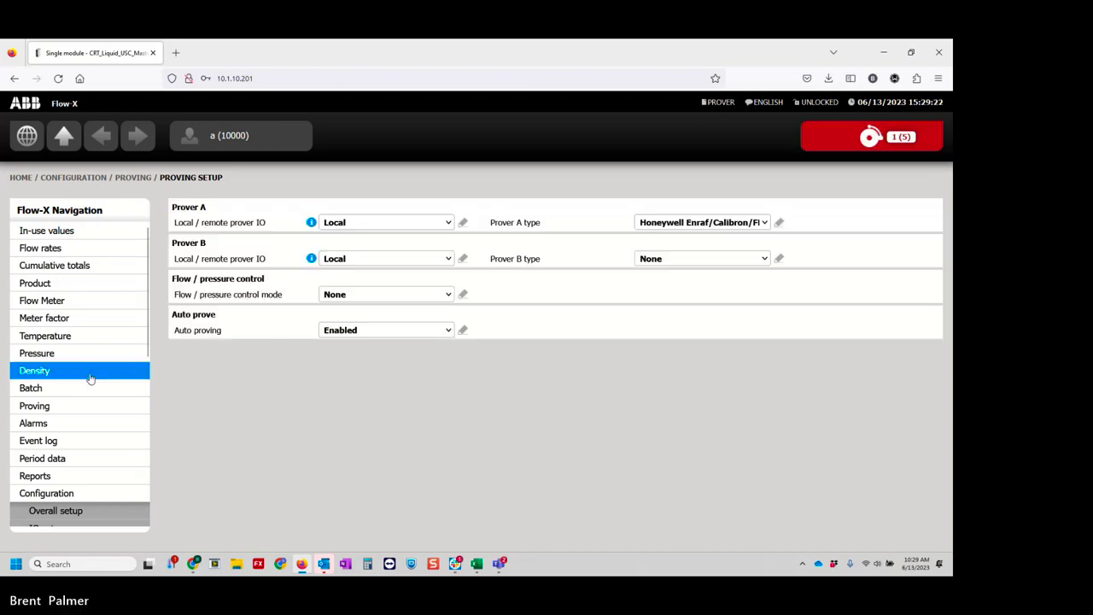
Step: Review the auto prove settings for the selected prover, maximum aborts and rejects, valve line-up request and permissive timeout
scroll(90, 376, down, 3)
scroll(128, 403, down, 3)
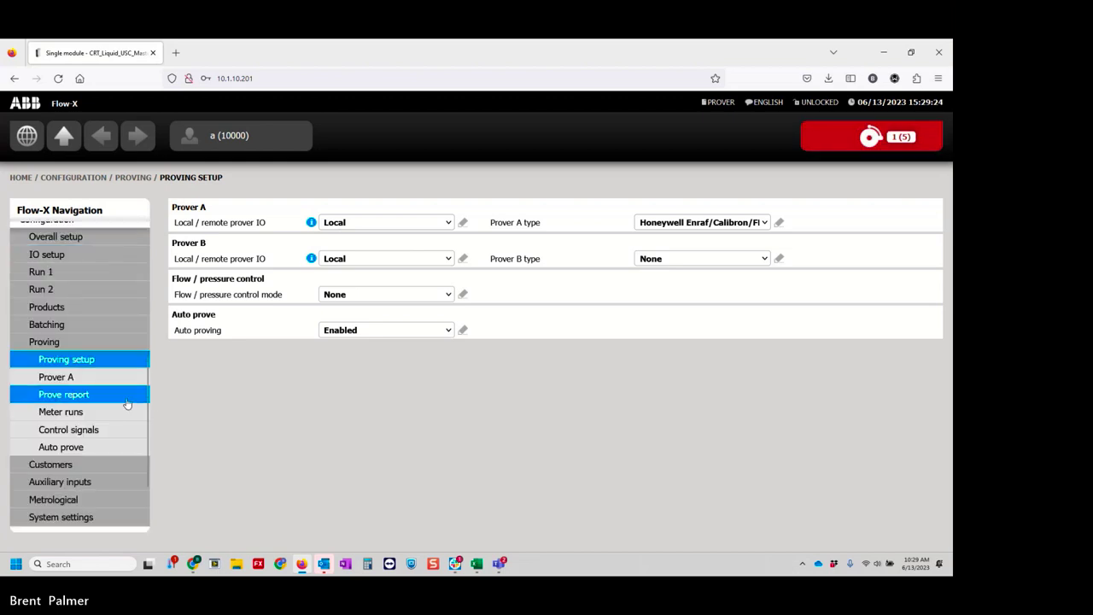
click(109, 447)
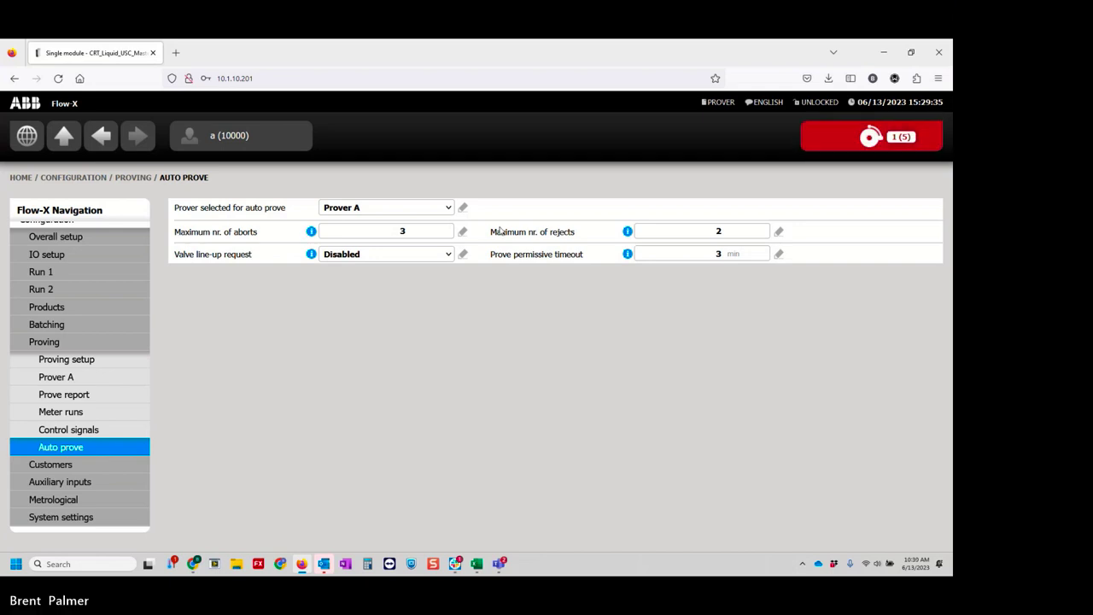
mouse_move(628, 231)
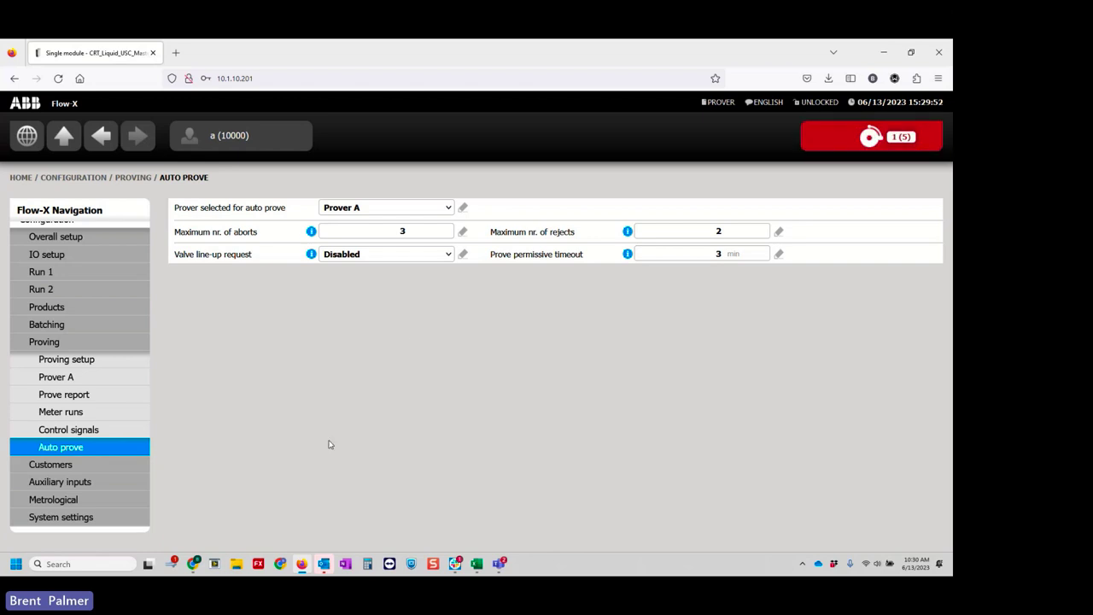
click(63, 135)
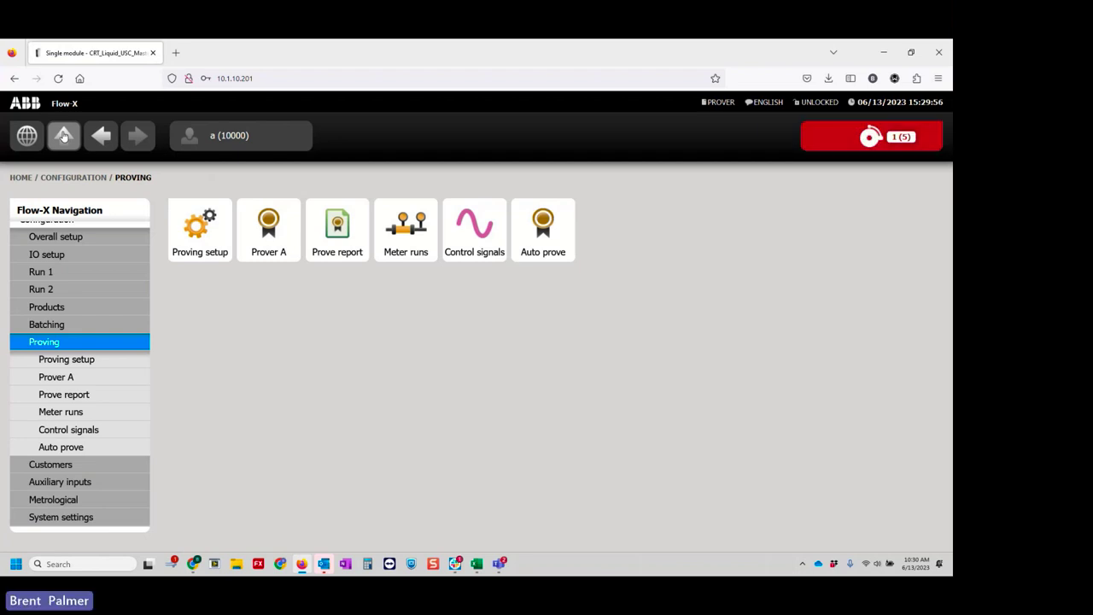
Step: Examine Run 1's flow meter configuration, from meter data and pulse input through alarm limits to the indicated totalizers
click(64, 135)
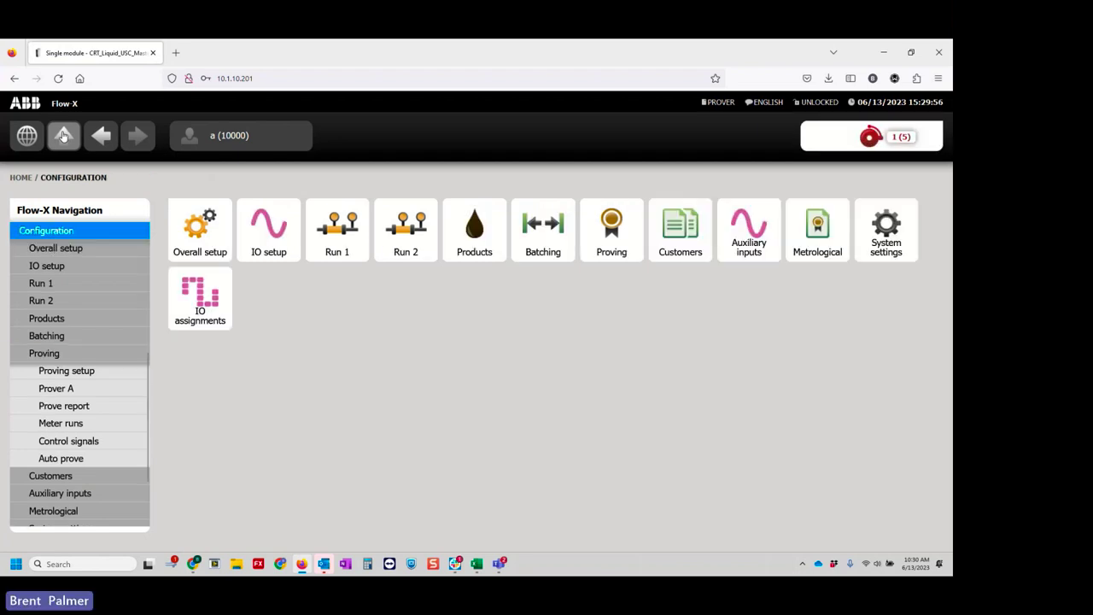
click(361, 254)
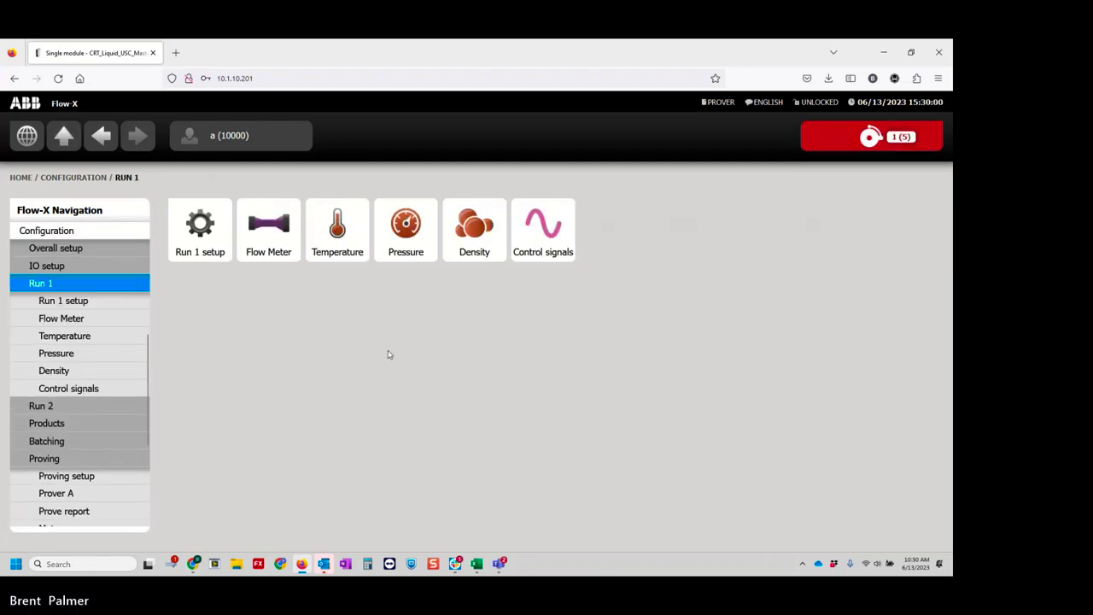
click(268, 239)
scroll(272, 427, down, 3)
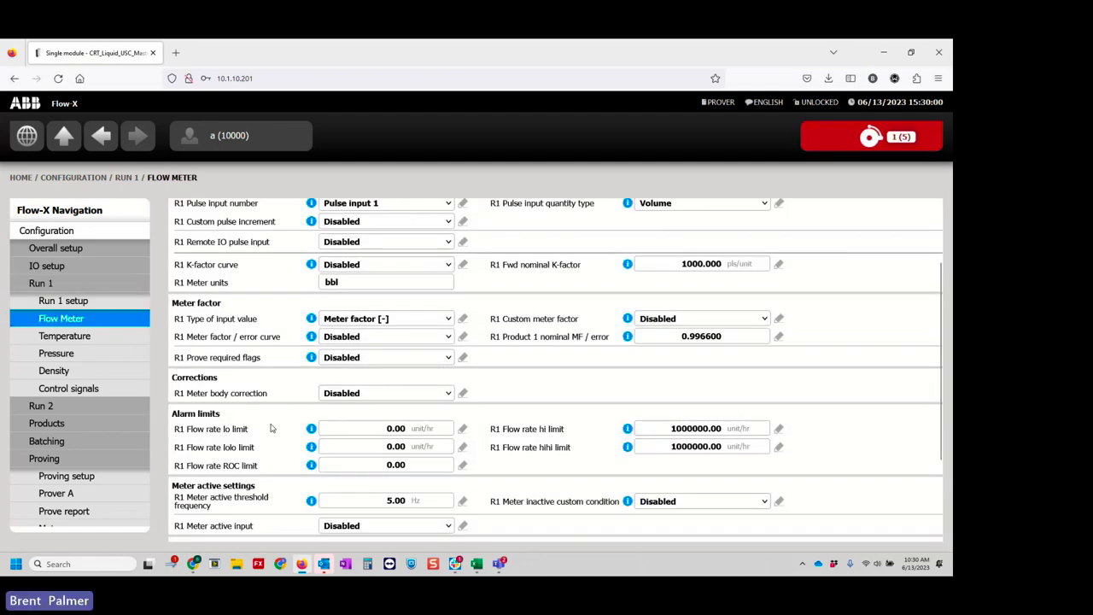
scroll(271, 427, down, 2)
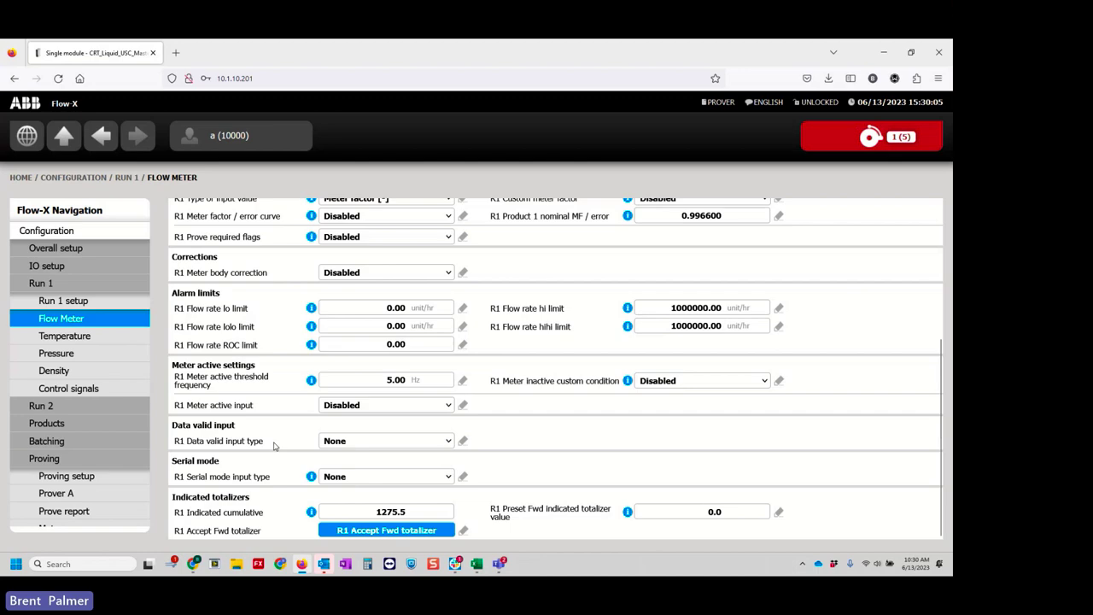
scroll(274, 445, up, 5)
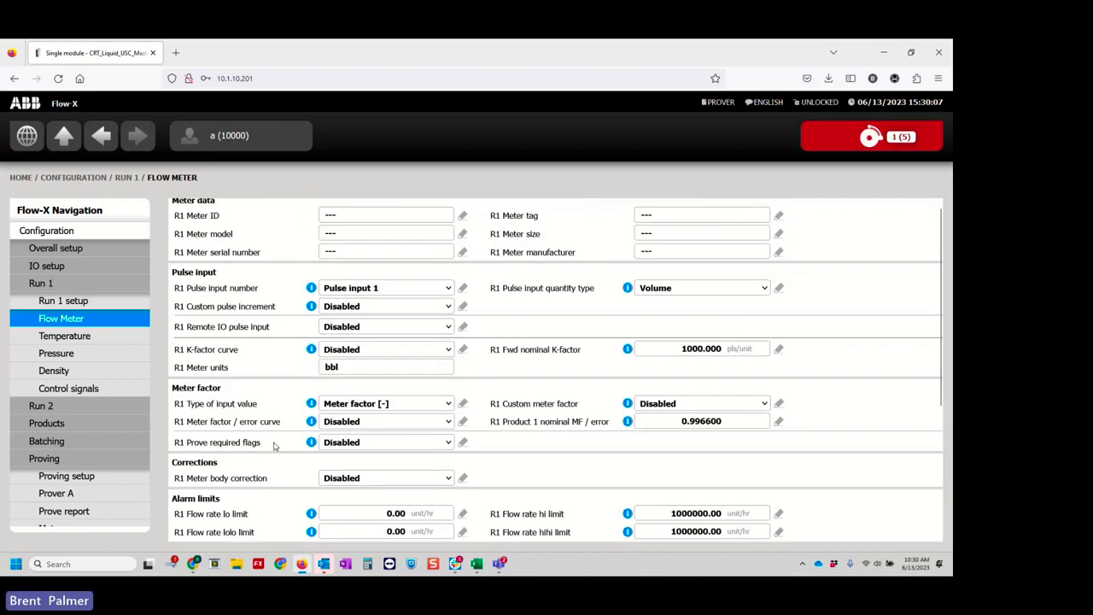
scroll(274, 445, down, 5)
scroll(85, 422, down, 1)
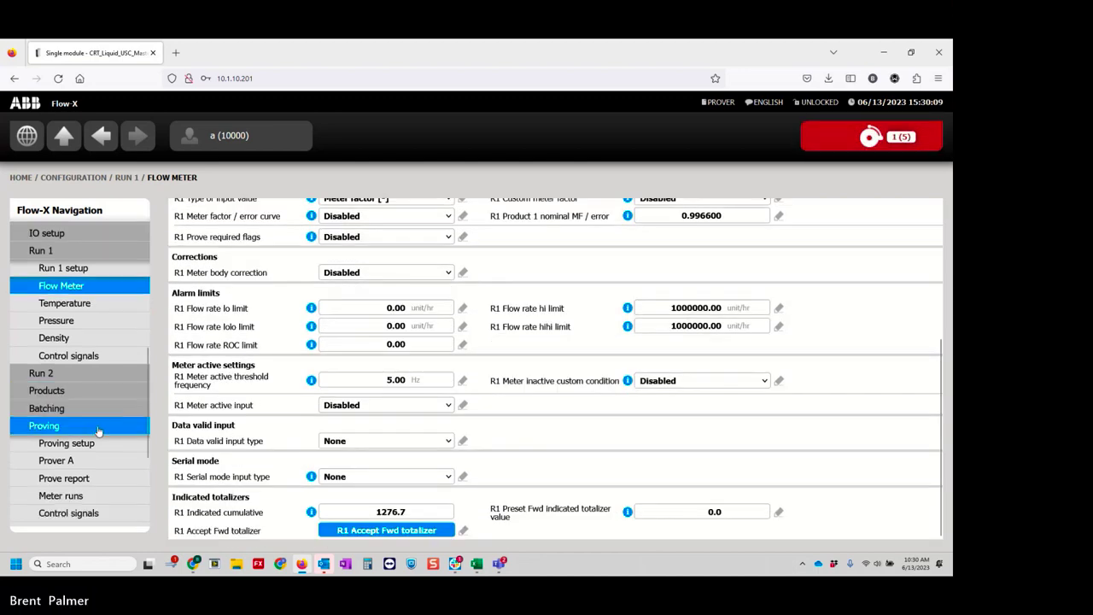
Step: Check the proving configuration's meter run locations and the available valve line-up request options for auto prove
scroll(103, 431, down, 2)
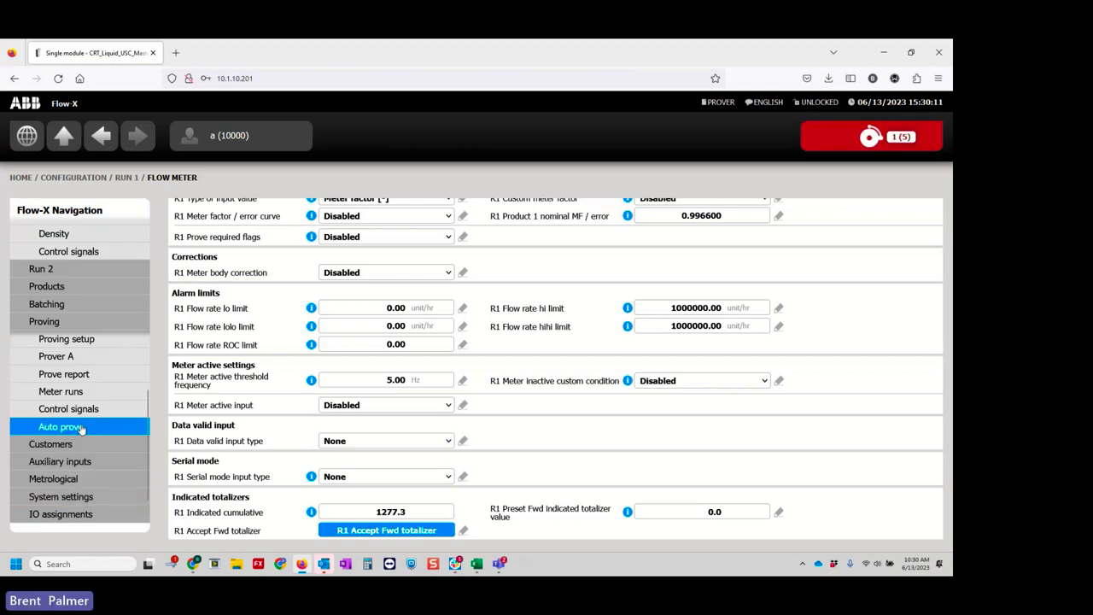
click(88, 391)
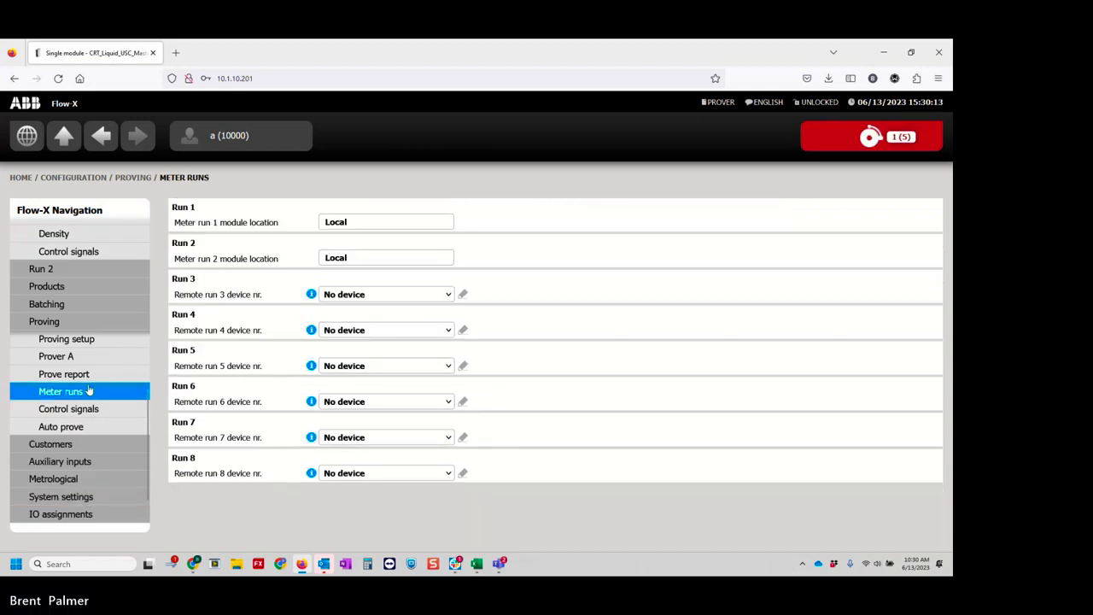
click(87, 427)
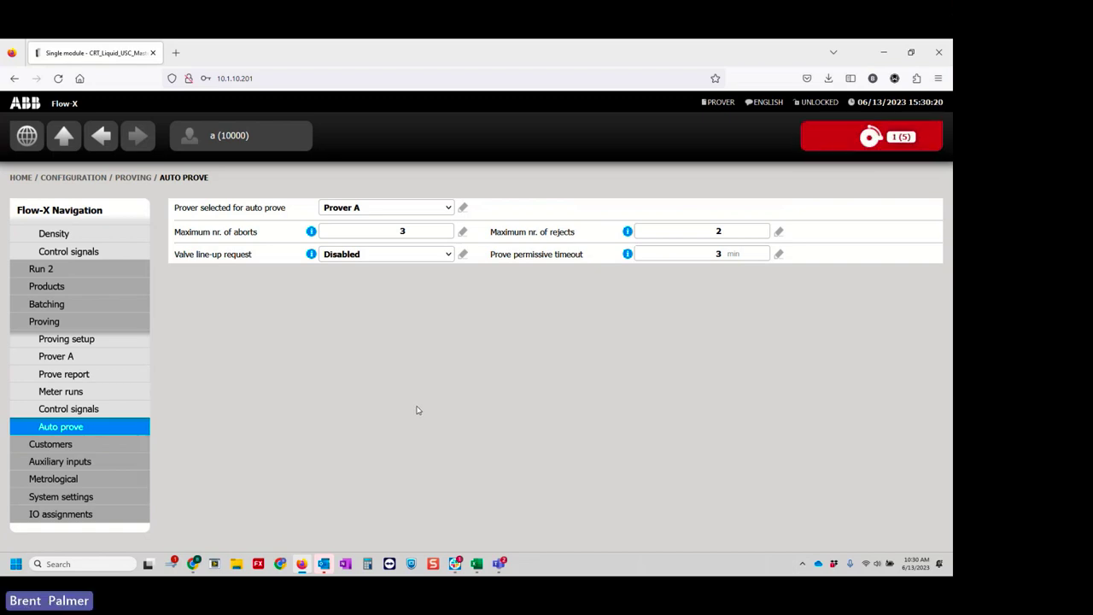
click(382, 254)
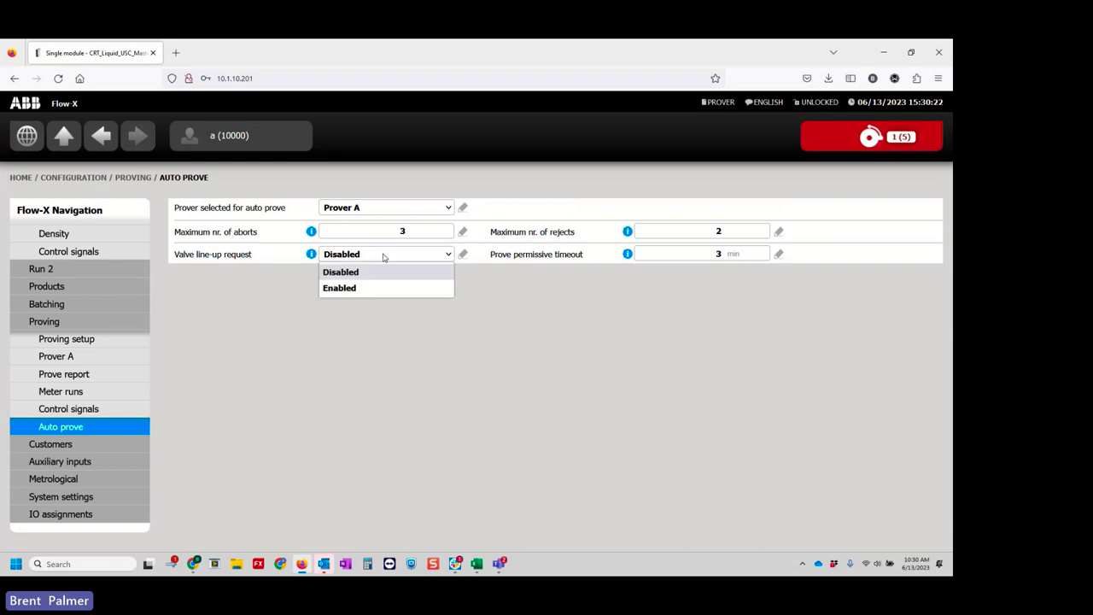
click(383, 256)
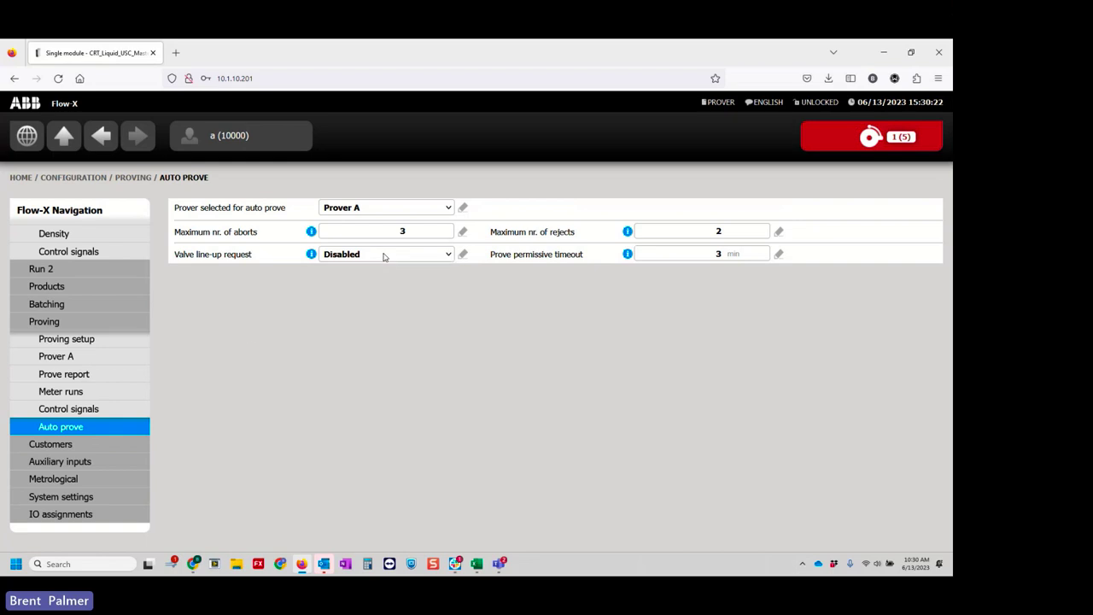
Step: Examine Prover A's small volume prover settings, including detector configuration, prove timing and the prove start command output
click(133, 354)
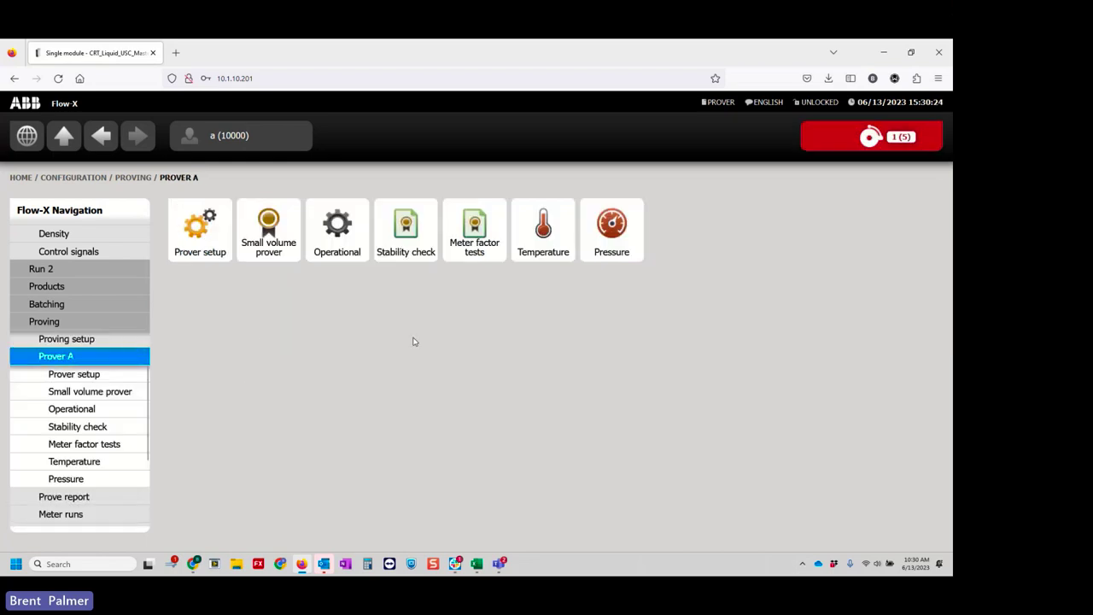
click(286, 236)
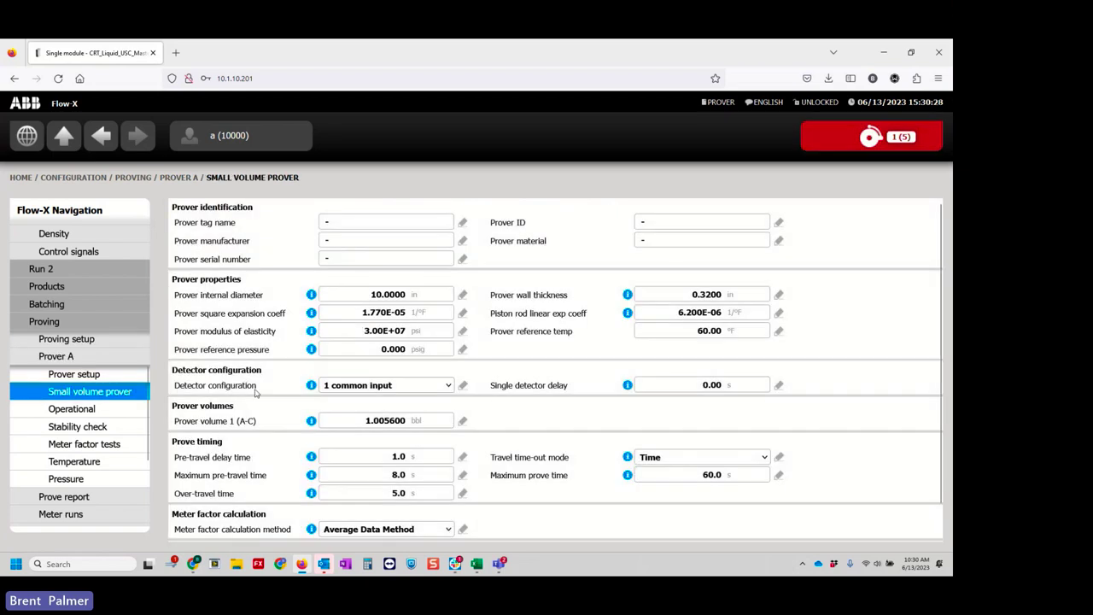
scroll(258, 391, down, 1)
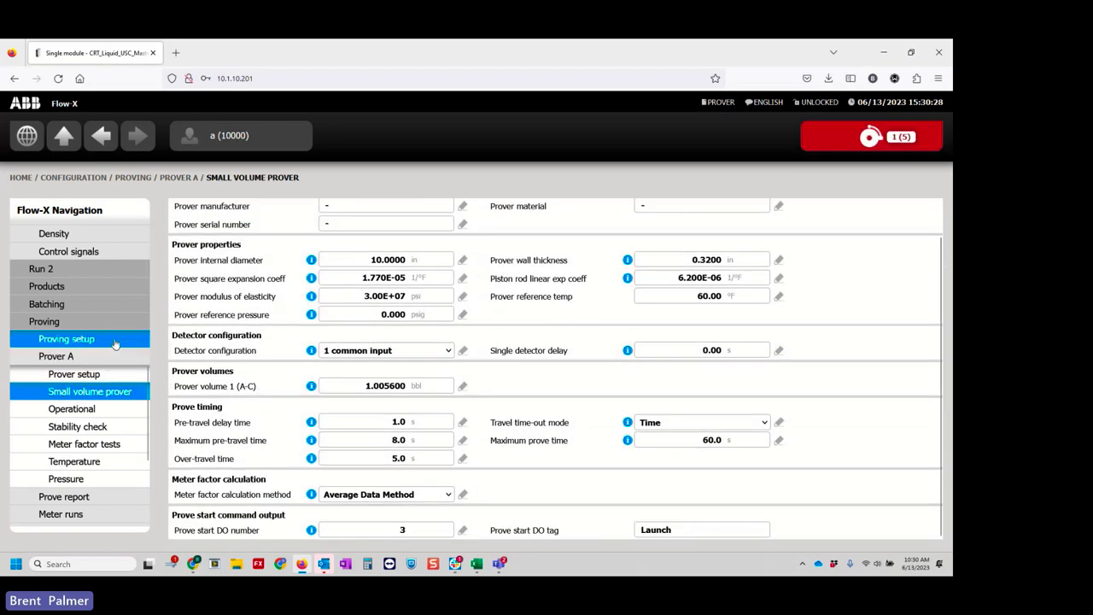
Step: Examine Run 1's control signal assignments and its run setup options
scroll(96, 311, up, 2)
scroll(111, 376, up, 2)
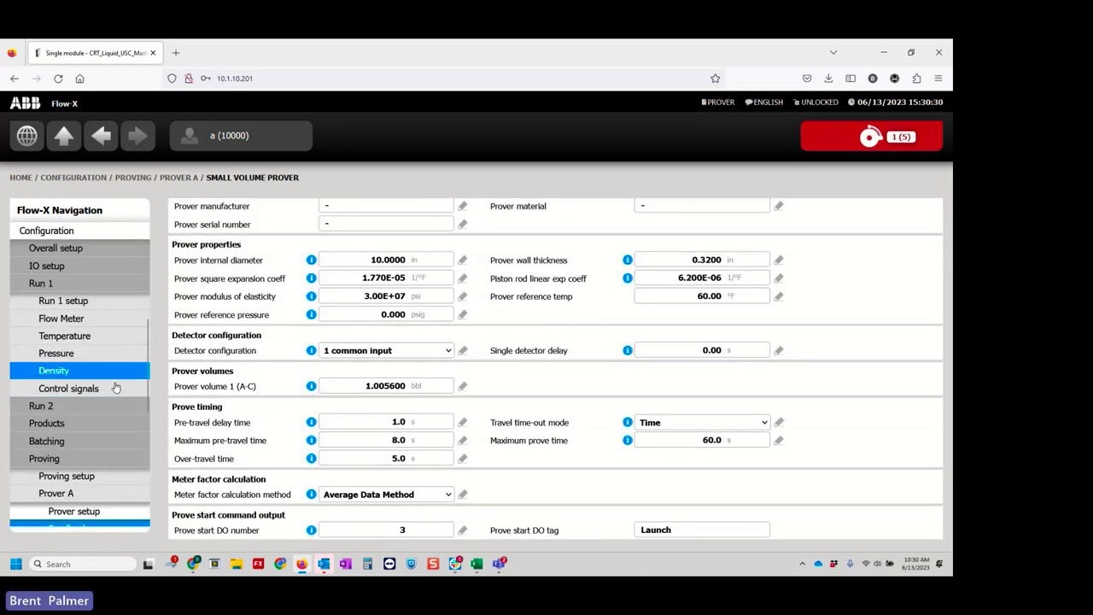
click(115, 392)
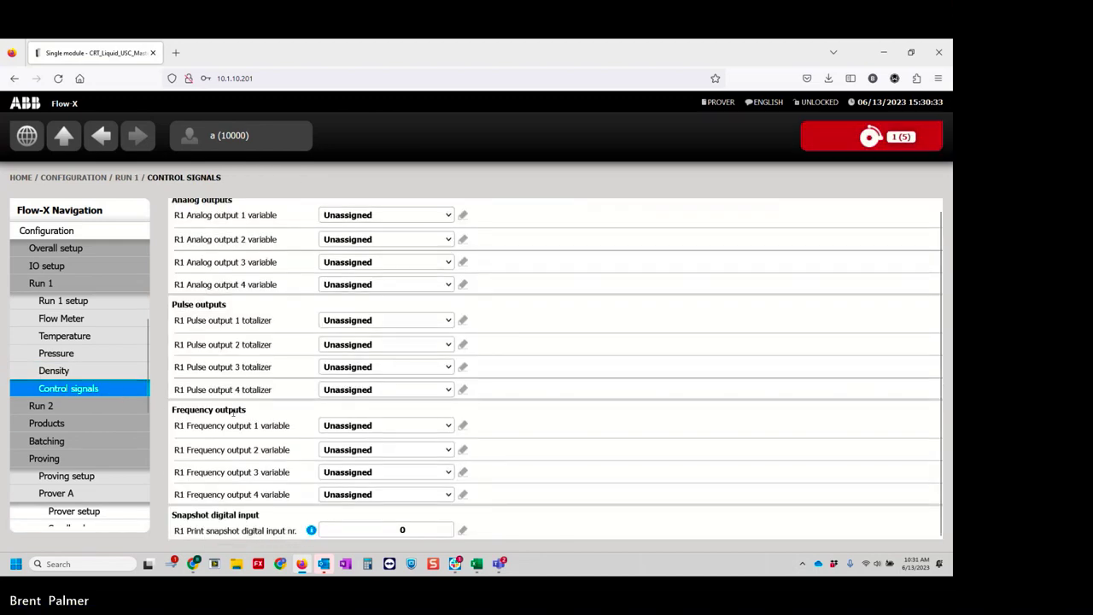
click(70, 302)
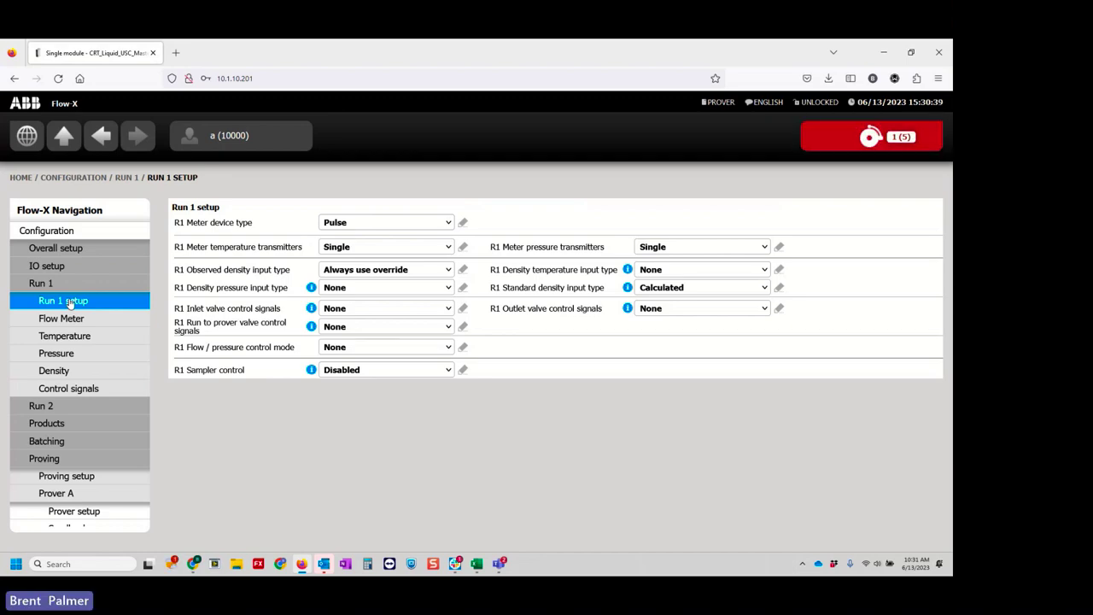
Step: Recheck Run 1's flow meter settings for meter factor, prove required flags, alarm limits and meter active conditions
click(70, 321)
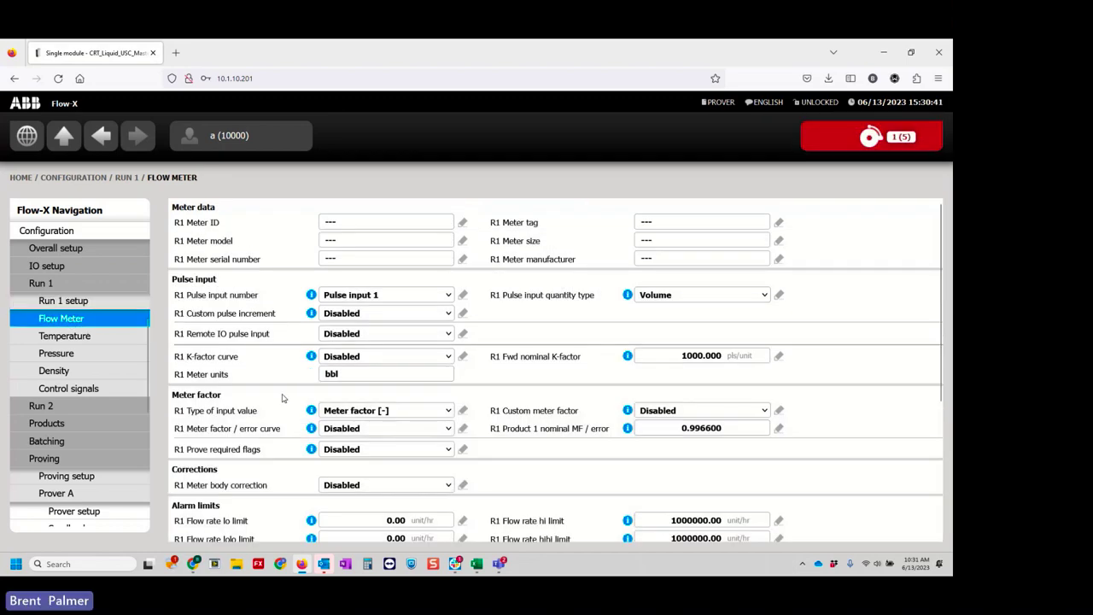
scroll(278, 391, down, 3)
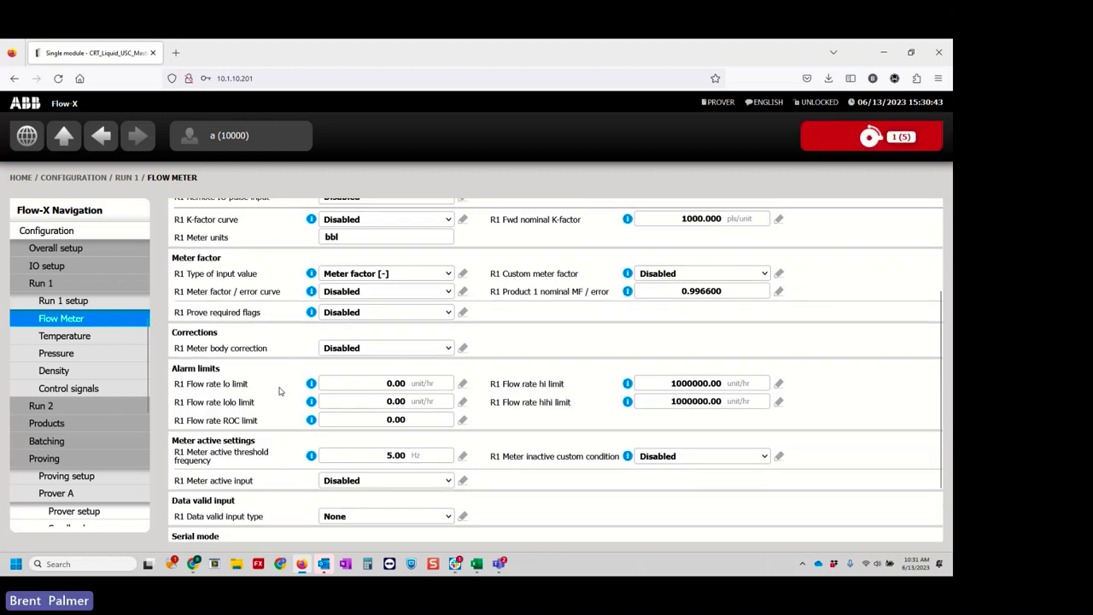
scroll(280, 391, down, 1)
scroll(280, 391, down, 1)
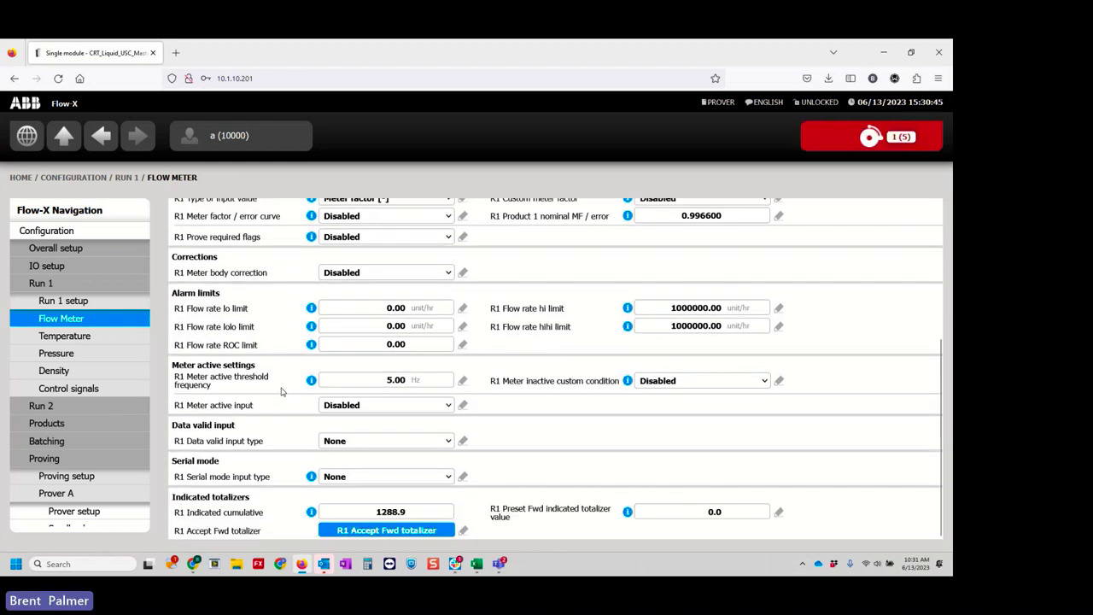
scroll(281, 392, up, 5)
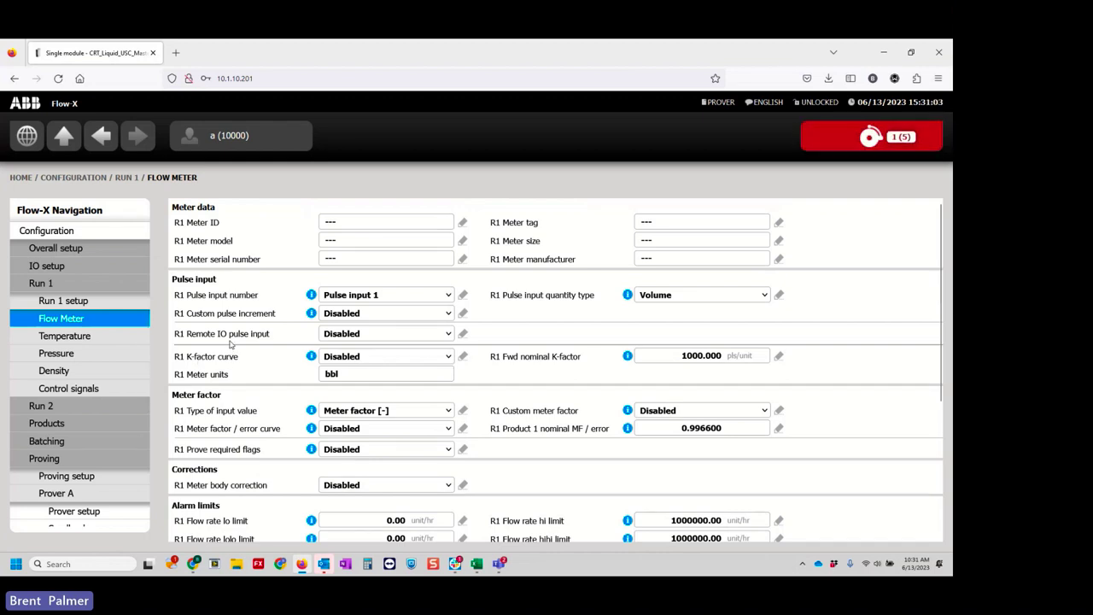
scroll(273, 367, down, 1)
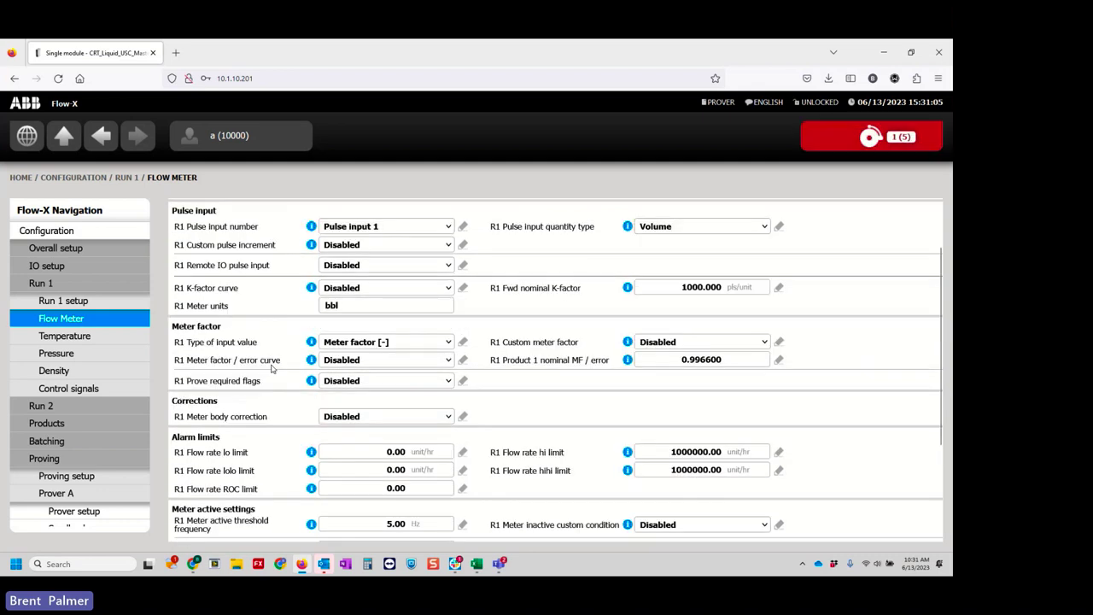
scroll(526, 407, down, 2)
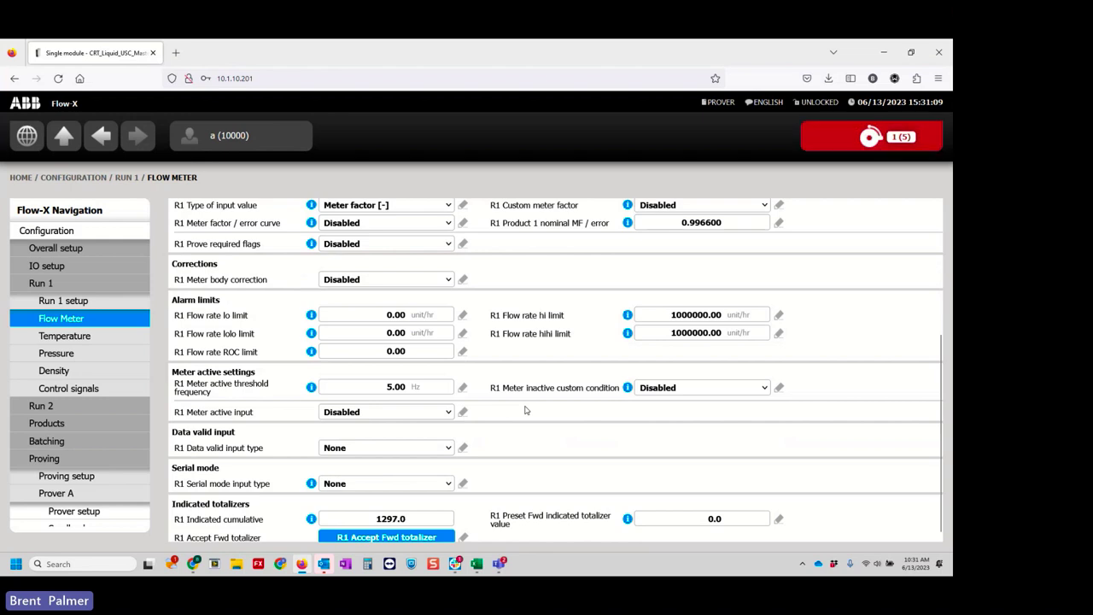
scroll(526, 410, down, 1)
scroll(526, 410, up, 1)
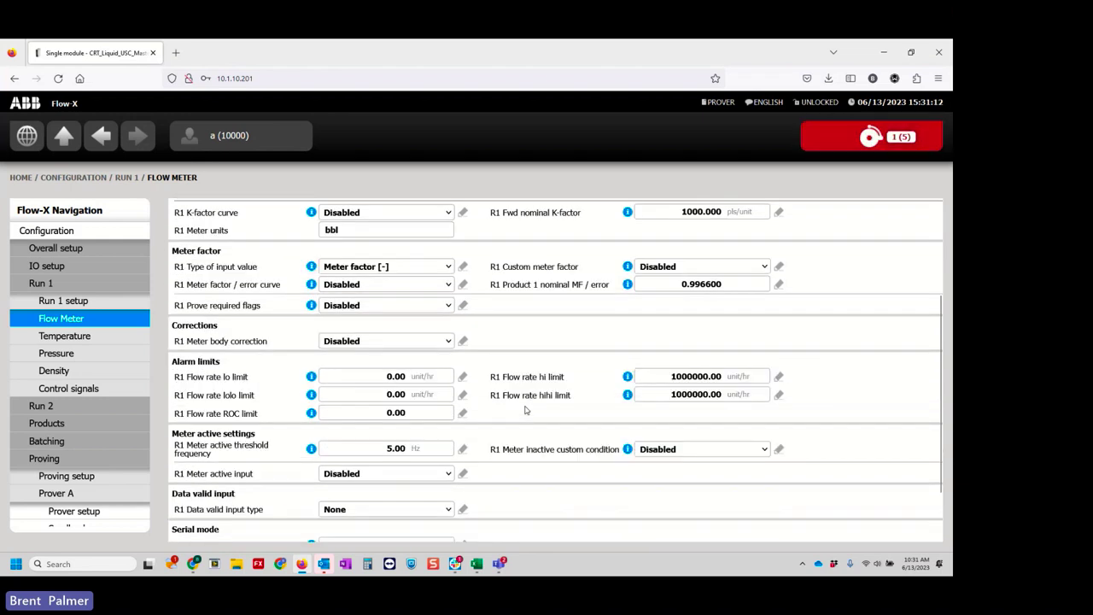
scroll(526, 409, down, 1)
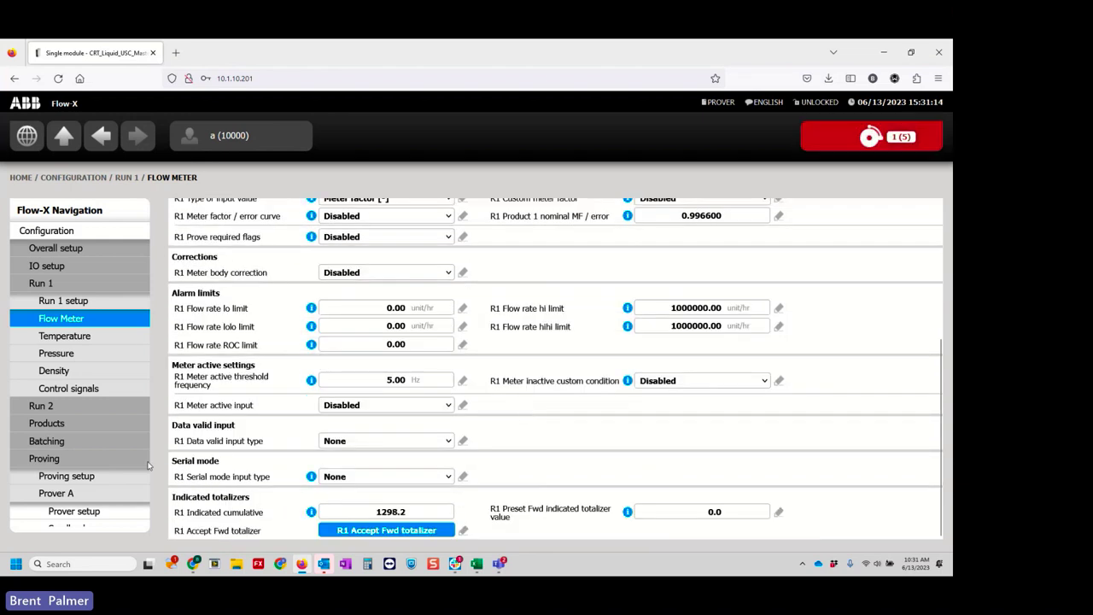
Step: Review the proving setup, the auto prove limits and the proving meter runs in the configuration
click(100, 479)
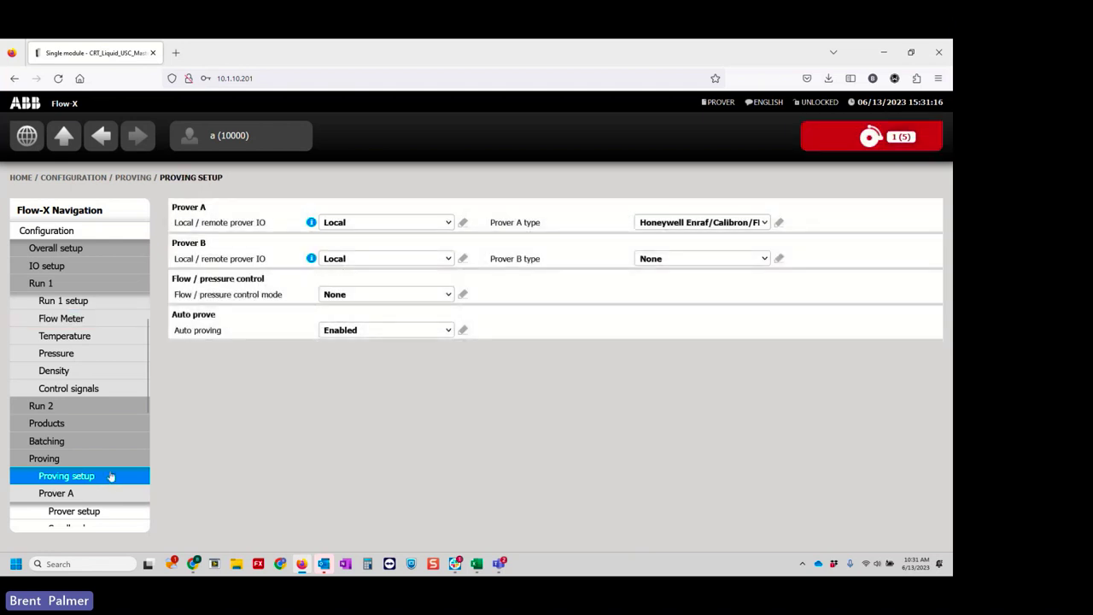
scroll(103, 482, down, 1)
click(101, 443)
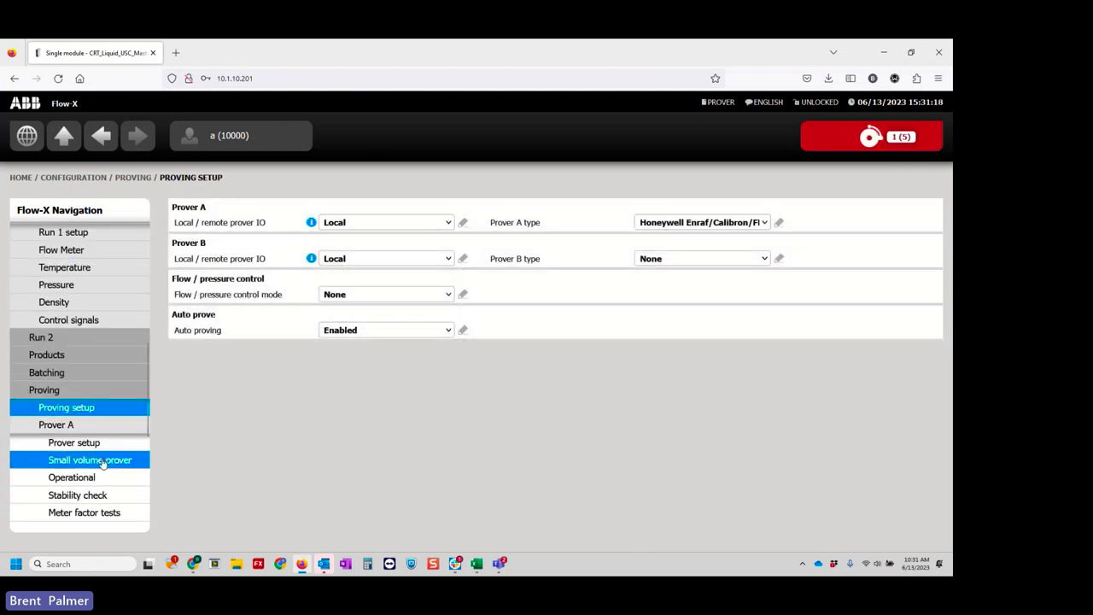
scroll(101, 462, down, 1)
scroll(102, 462, down, 1)
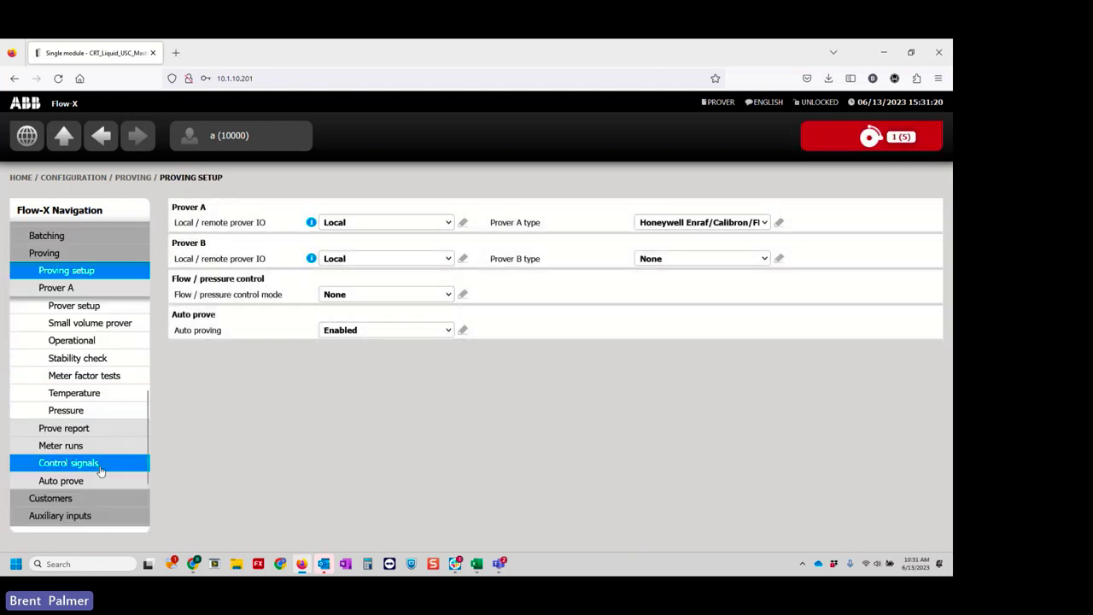
click(97, 481)
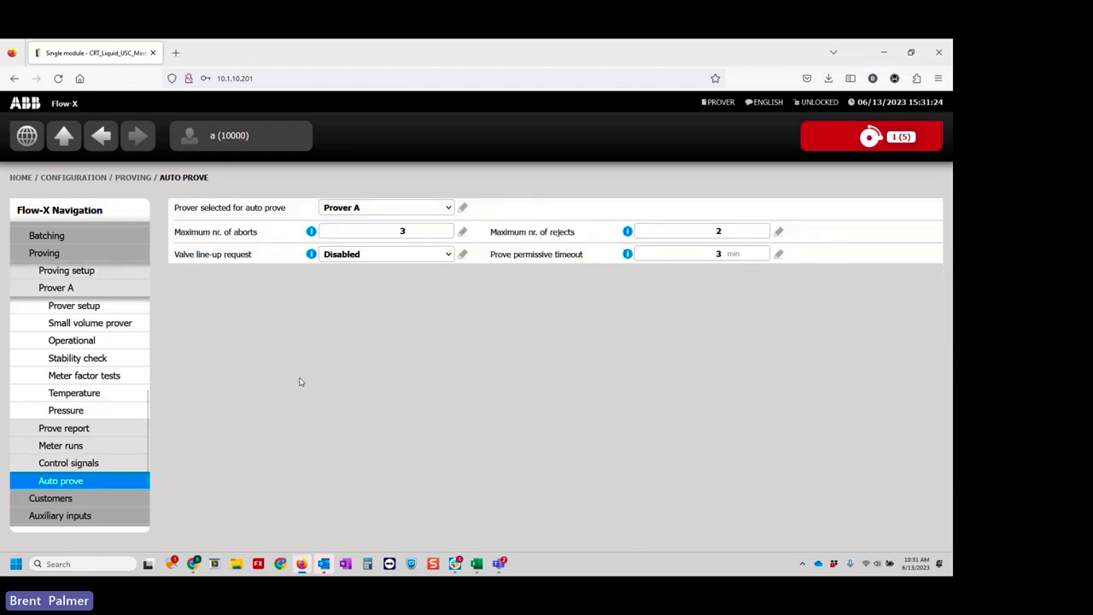
click(137, 456)
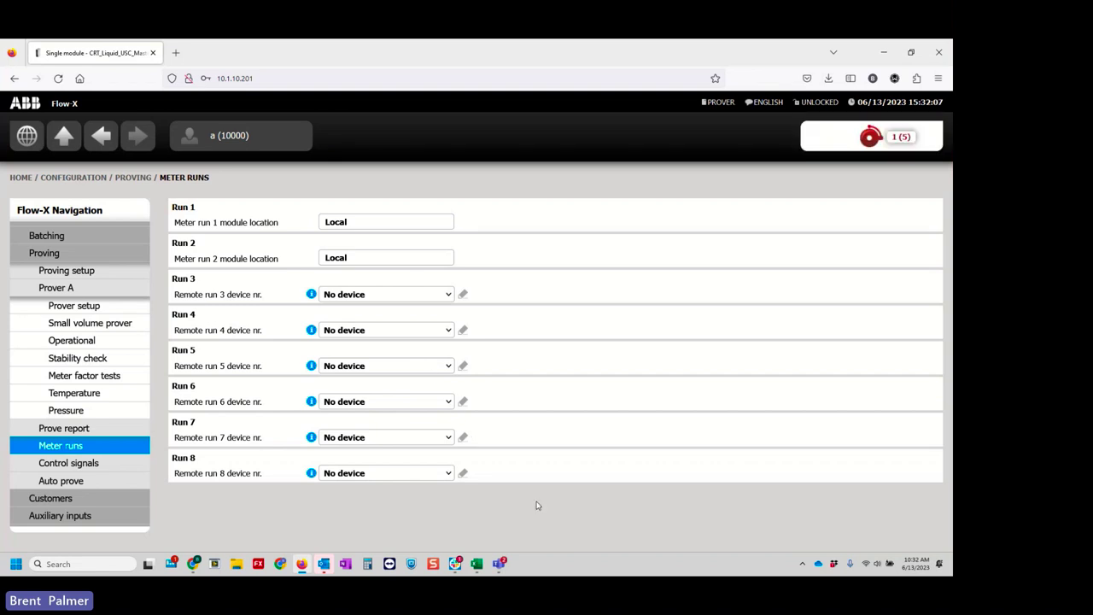
Step: Switch to Flow-Xpress and expand the Proving group in the Configuration section of the Liquid Displays
click(476, 565)
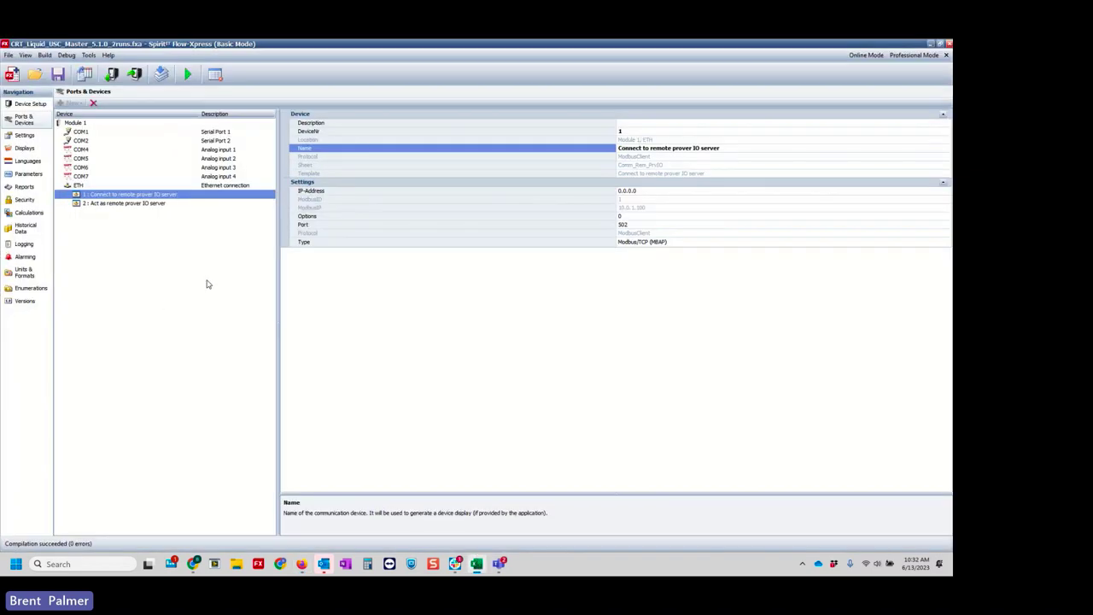
click(24, 148)
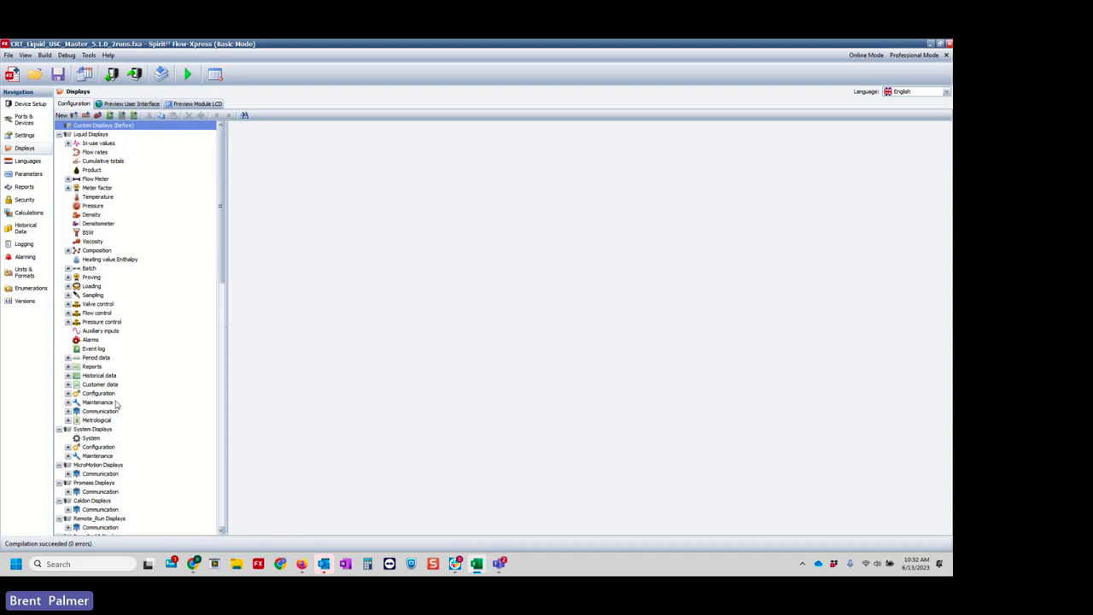
scroll(124, 441, down, 1)
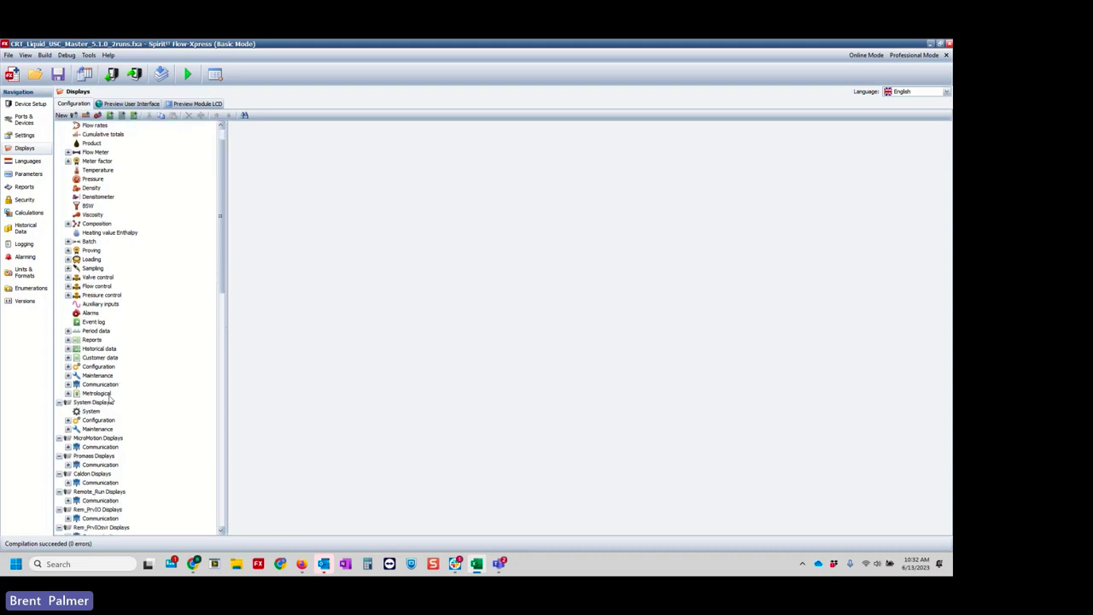
click(68, 366)
scroll(109, 399, down, 3)
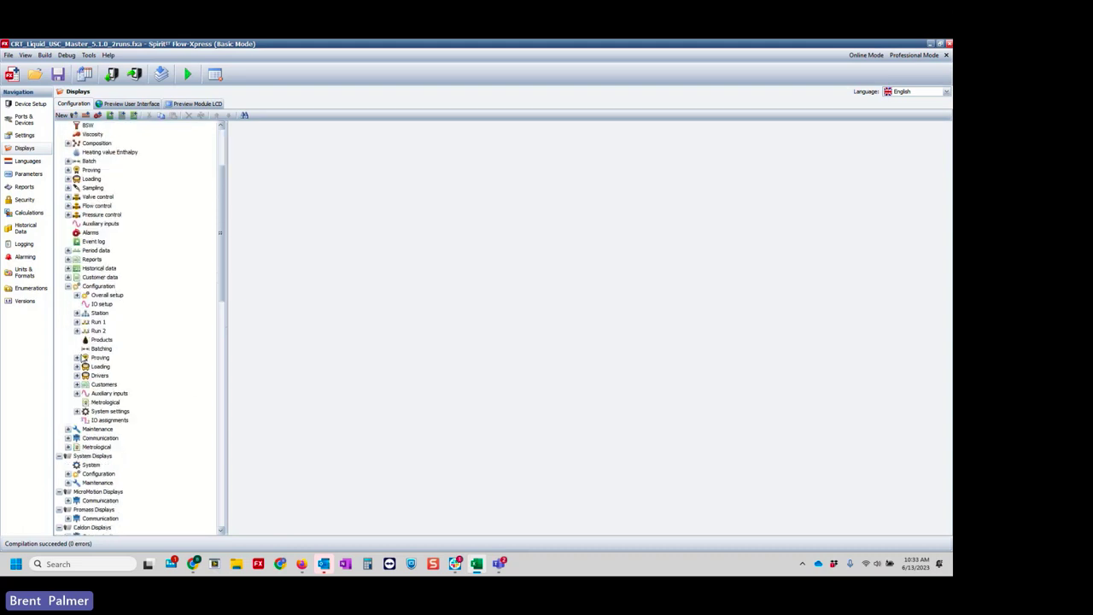
click(76, 357)
scroll(194, 377, down, 2)
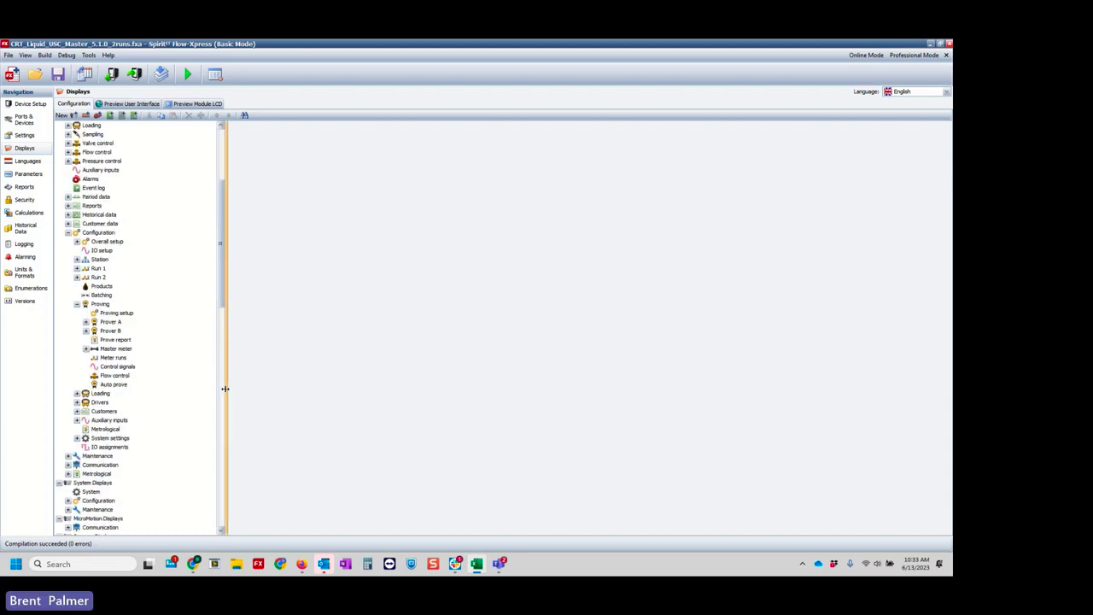
Step: Examine the Auto prove display's tags, the condition on the remote IO allocation timeout and the display's overall visibility condition
click(116, 386)
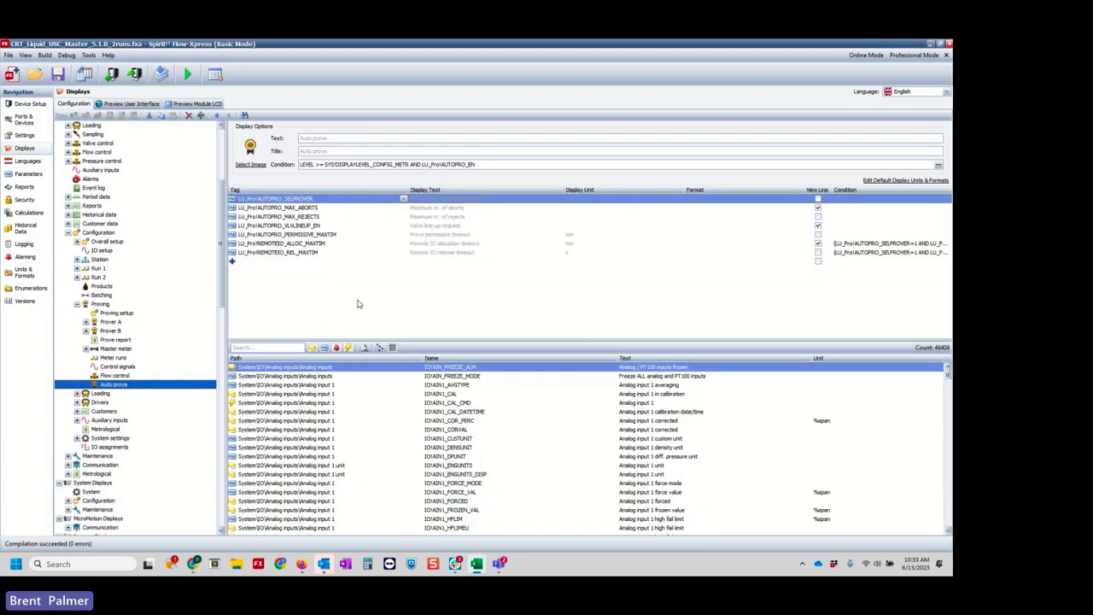
click(879, 243)
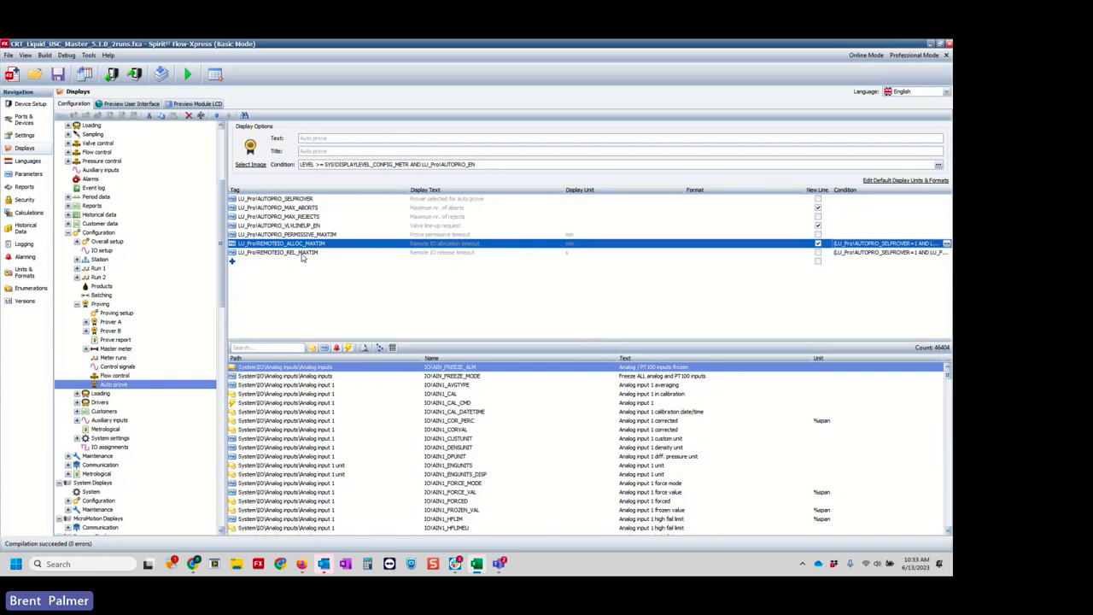
click(357, 164)
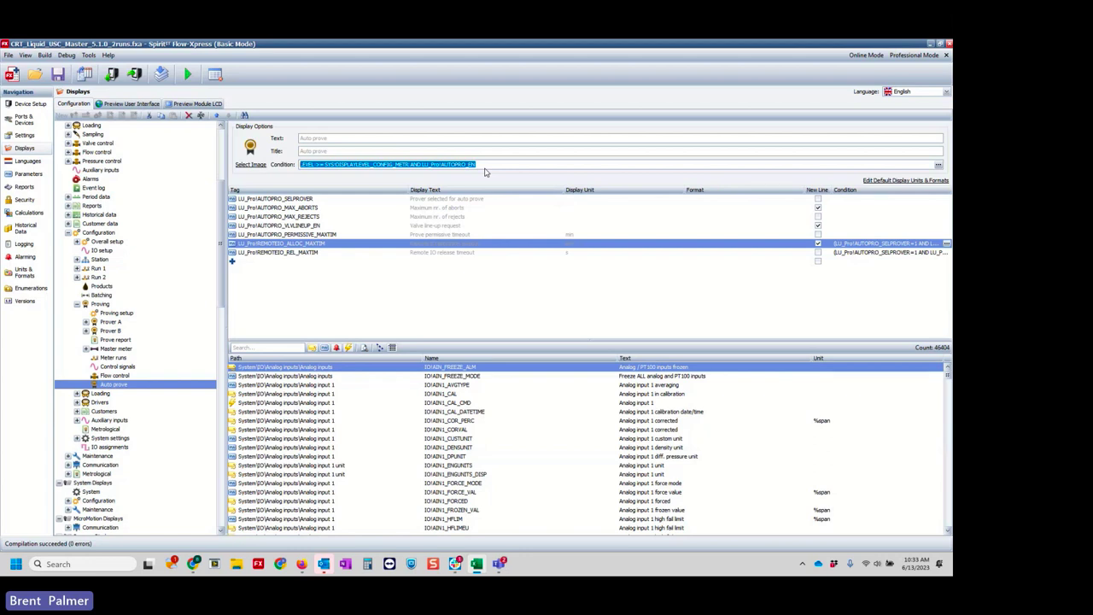
Step: Review Run 1's Flow meter display definition from the smart meter input tags through to the indicated totalizers
click(77, 268)
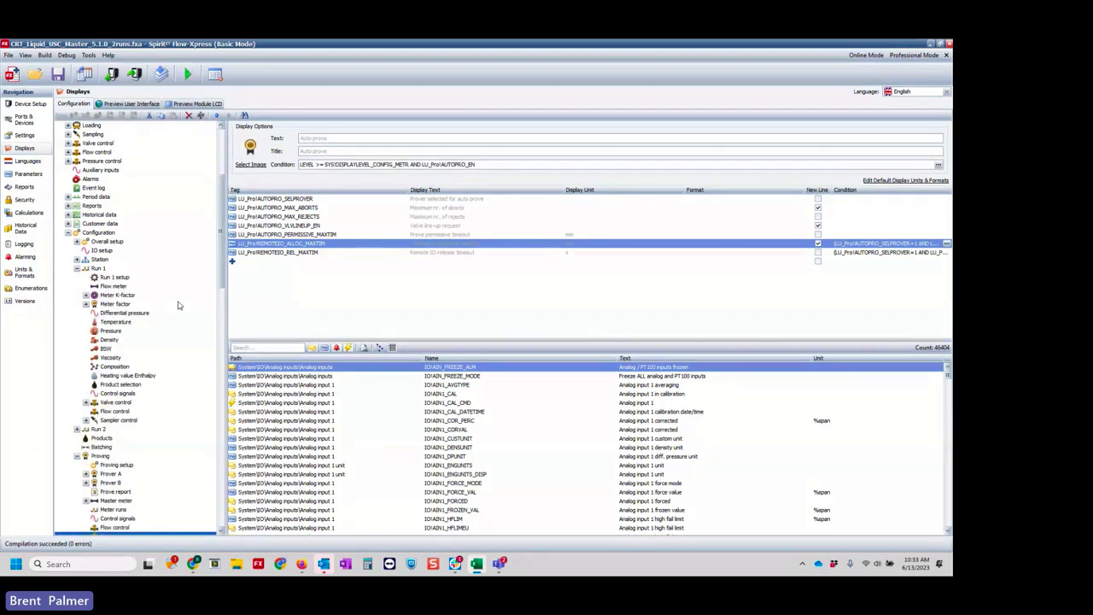
click(114, 286)
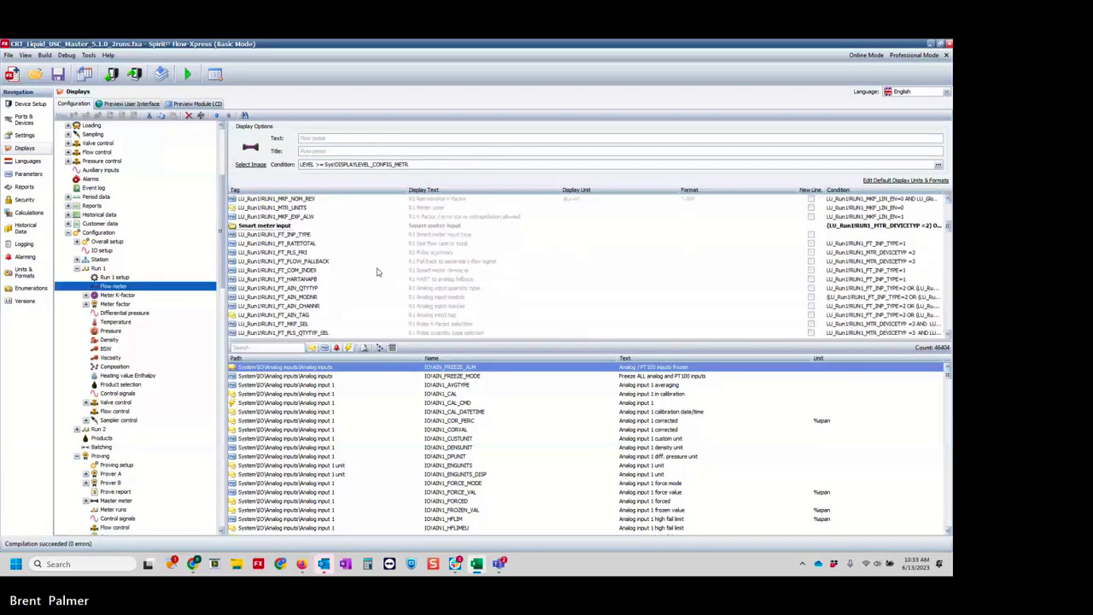
scroll(378, 272, down, 3)
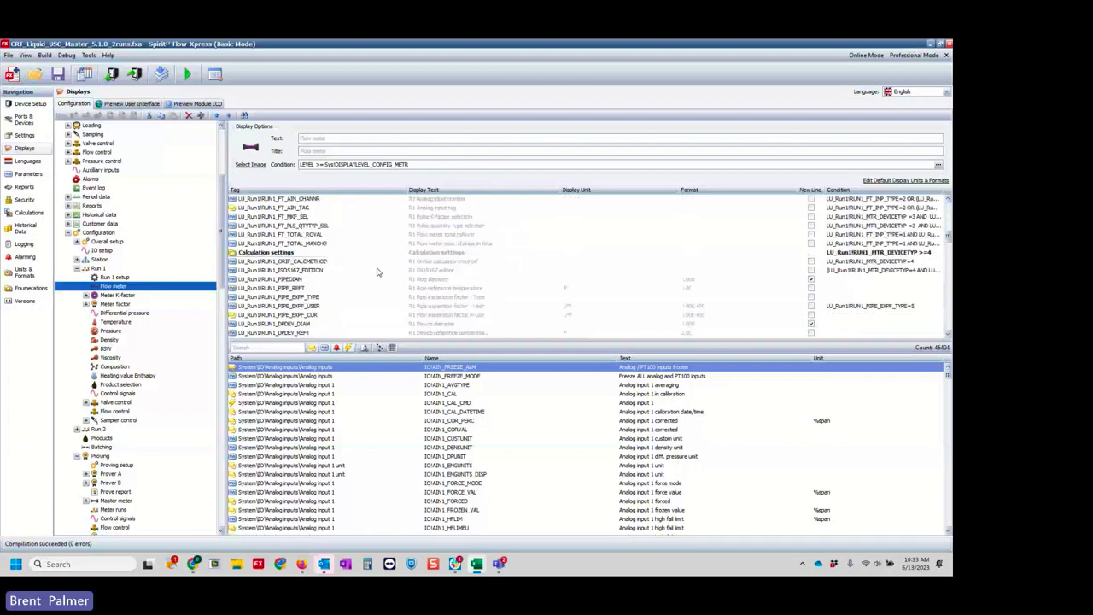
scroll(377, 272, down, 5)
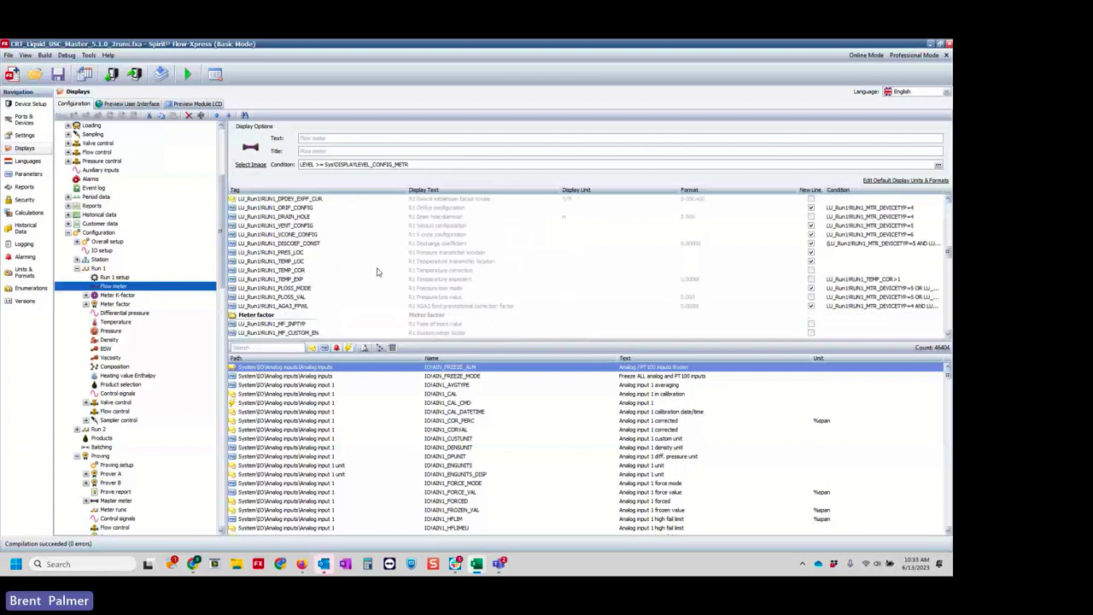
scroll(377, 272, down, 6)
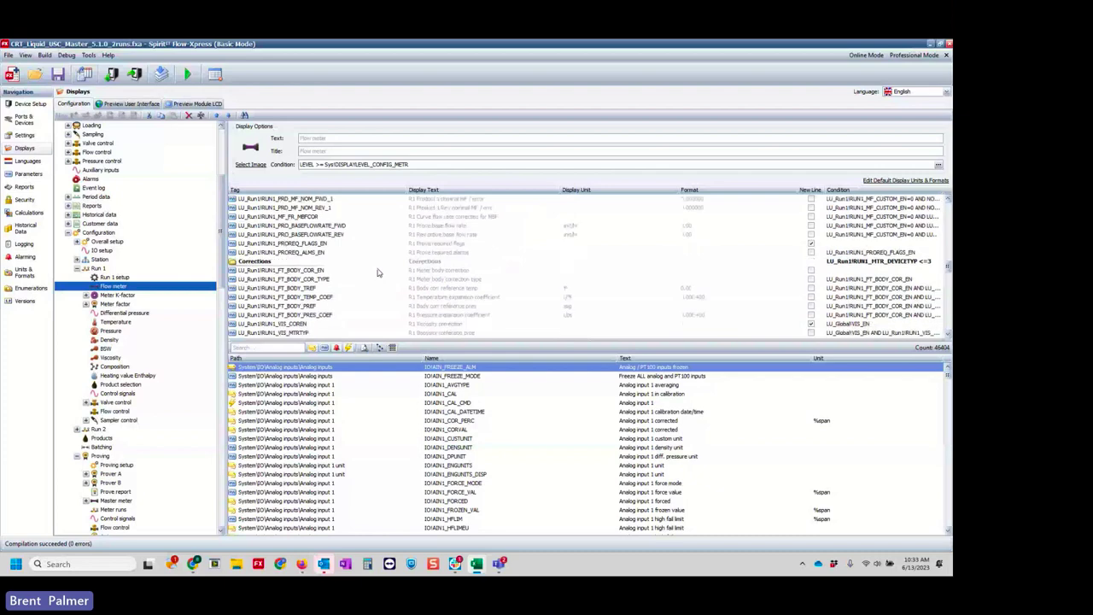
scroll(378, 272, down, 5)
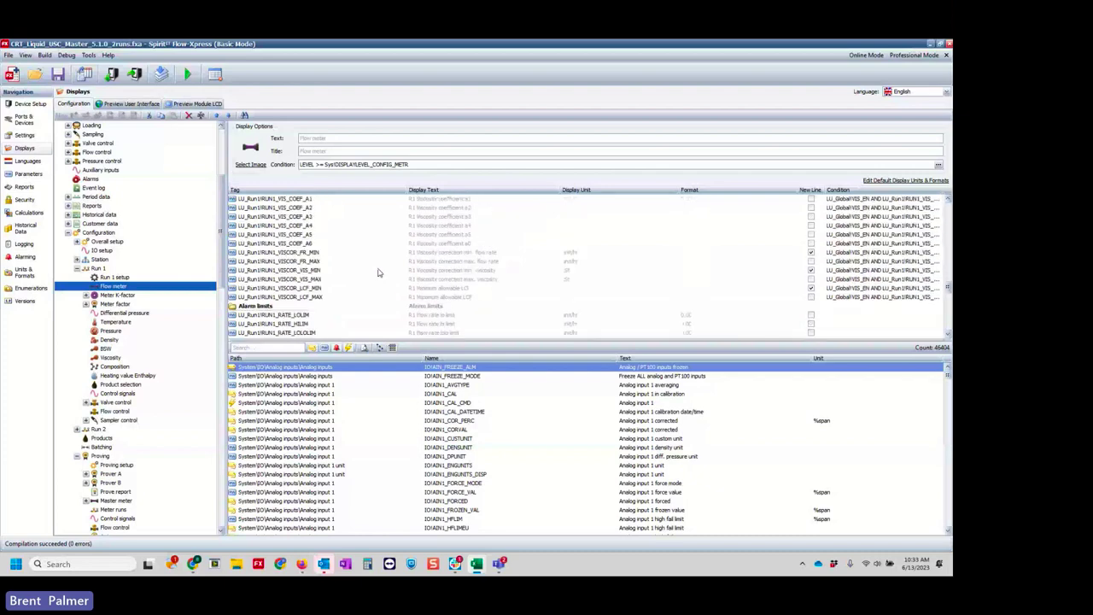
scroll(378, 272, down, 8)
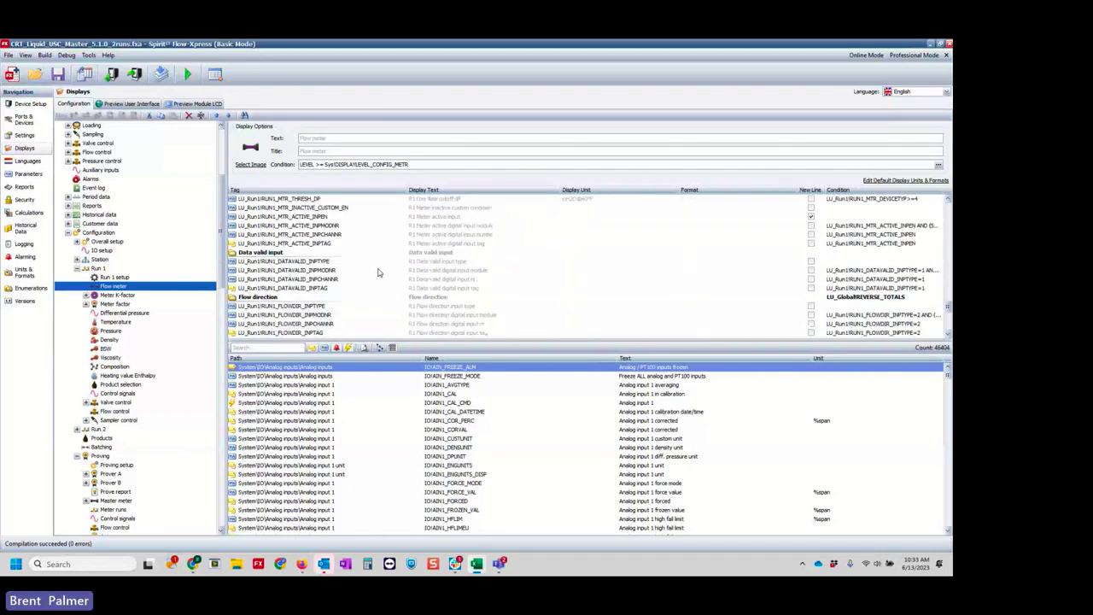
scroll(378, 272, down, 5)
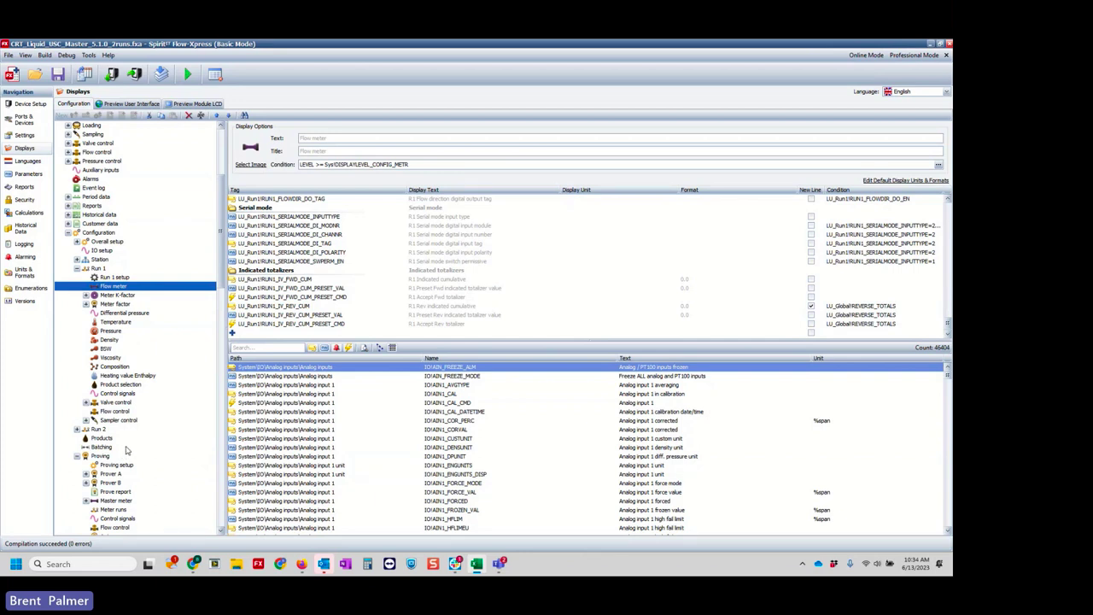
Step: Switch to Professional Mode and expand the Prove required section of the LU_Run1 calculation sheet
click(901, 57)
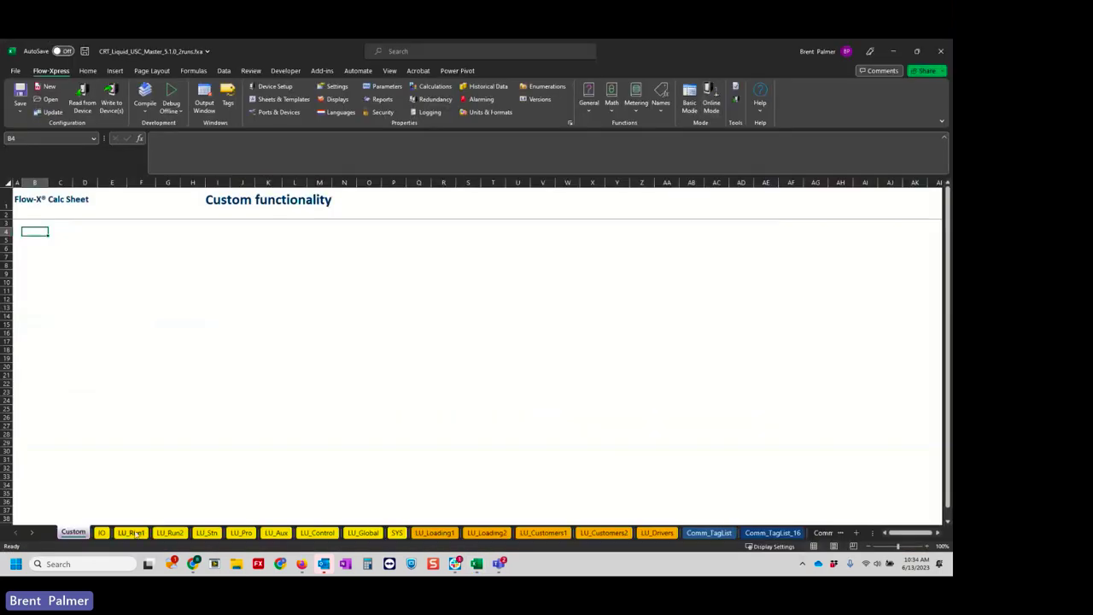
click(132, 533)
scroll(242, 454, down, 1)
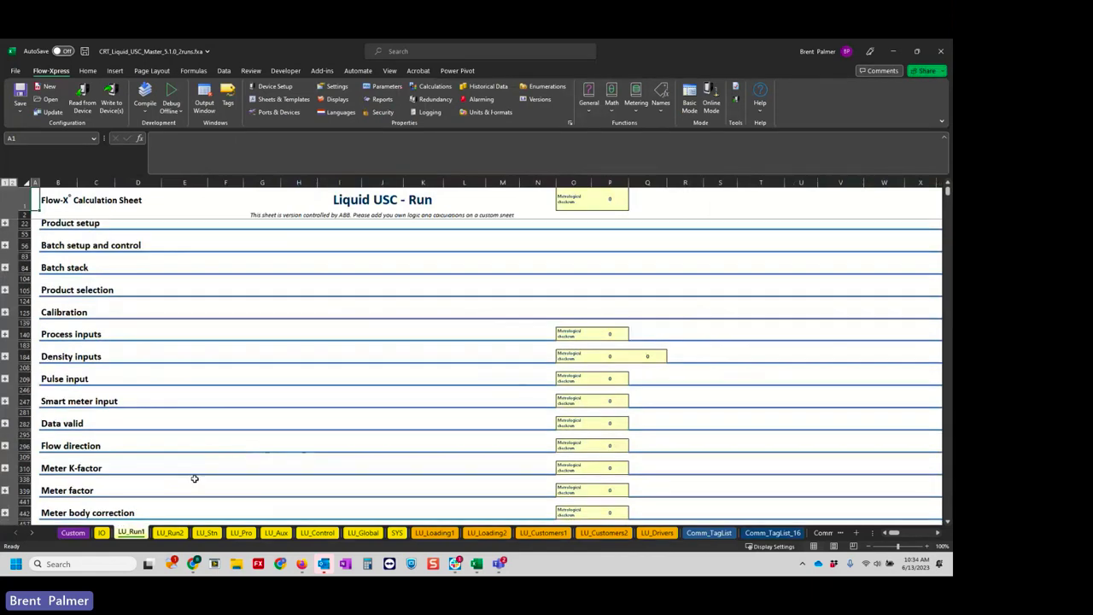
scroll(196, 475, down, 1)
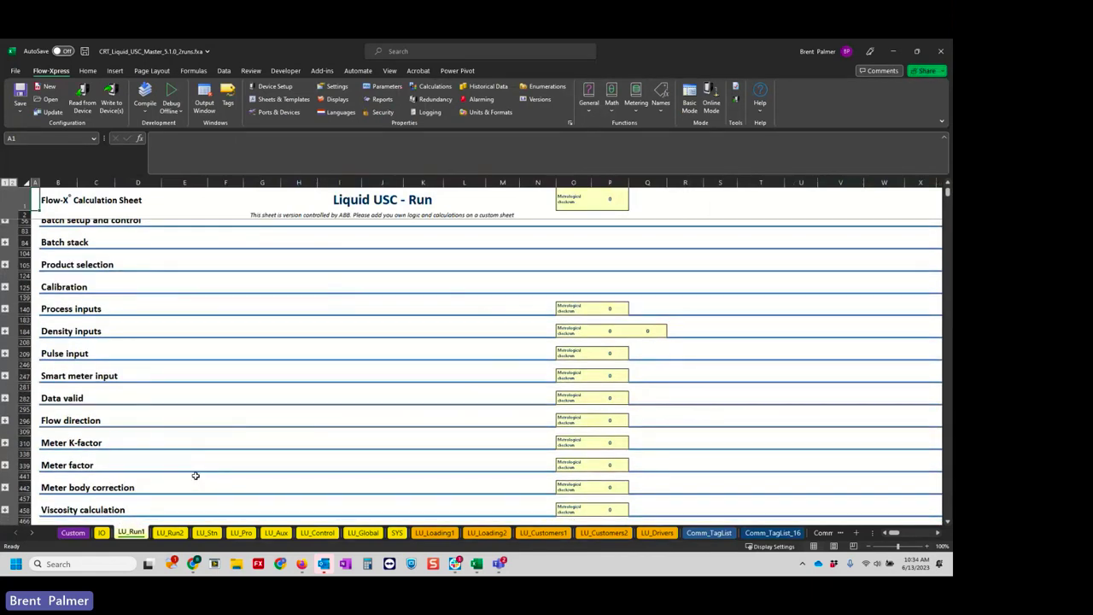
scroll(150, 418, down, 3)
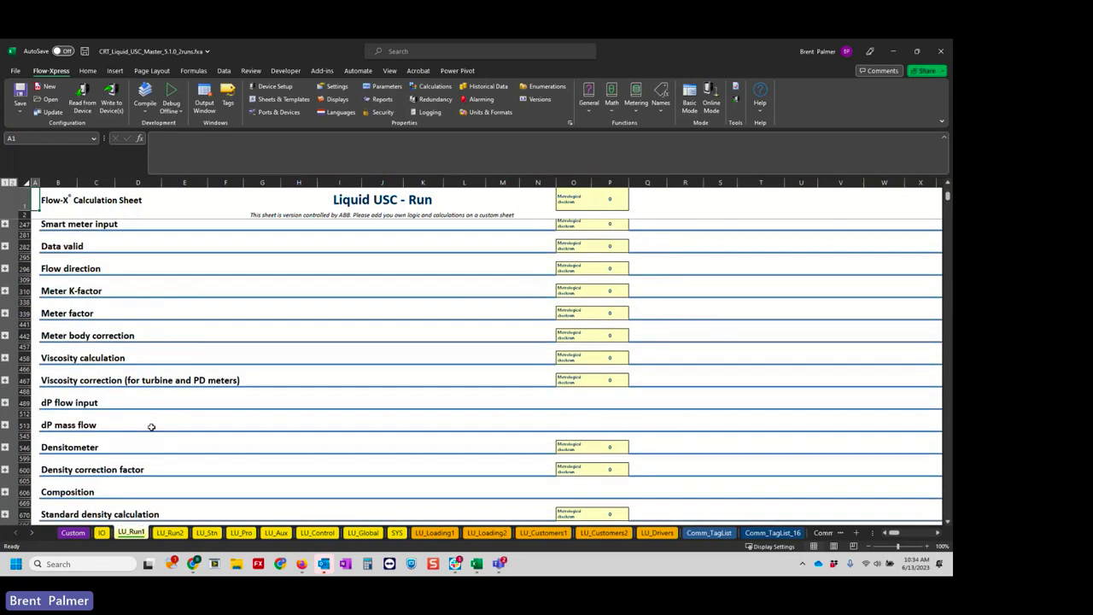
scroll(151, 427, down, 8)
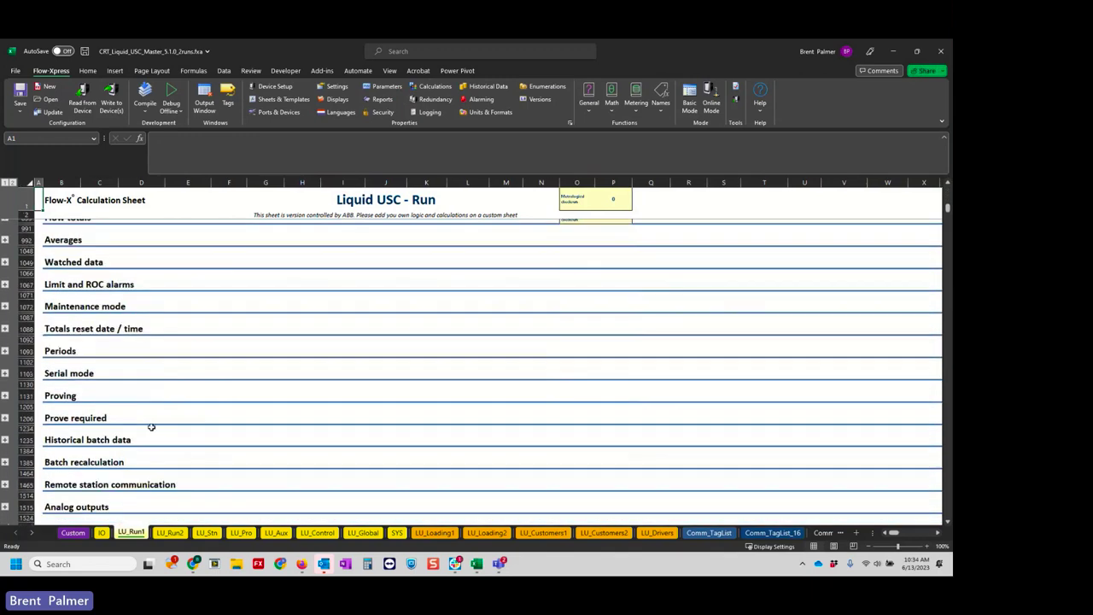
click(5, 418)
scroll(4, 418, down, 3)
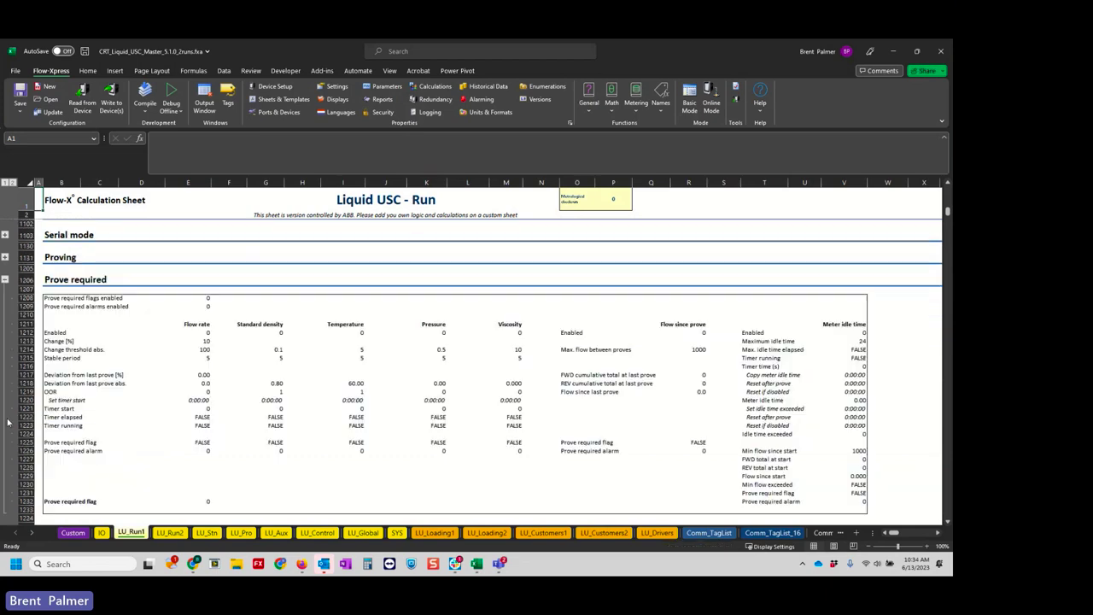
Step: Examine the prove required criteria for flow rate, standard density, temperature, pressure, viscosity, flow since prove and meter idle time
click(192, 297)
click(259, 301)
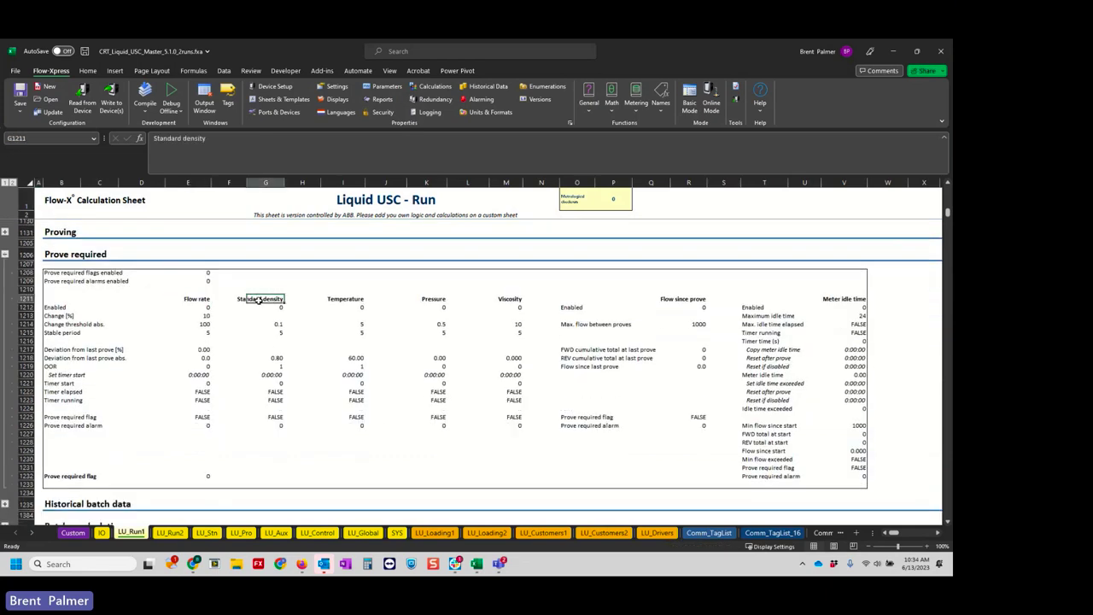
click(360, 299)
click(434, 298)
click(513, 299)
click(666, 303)
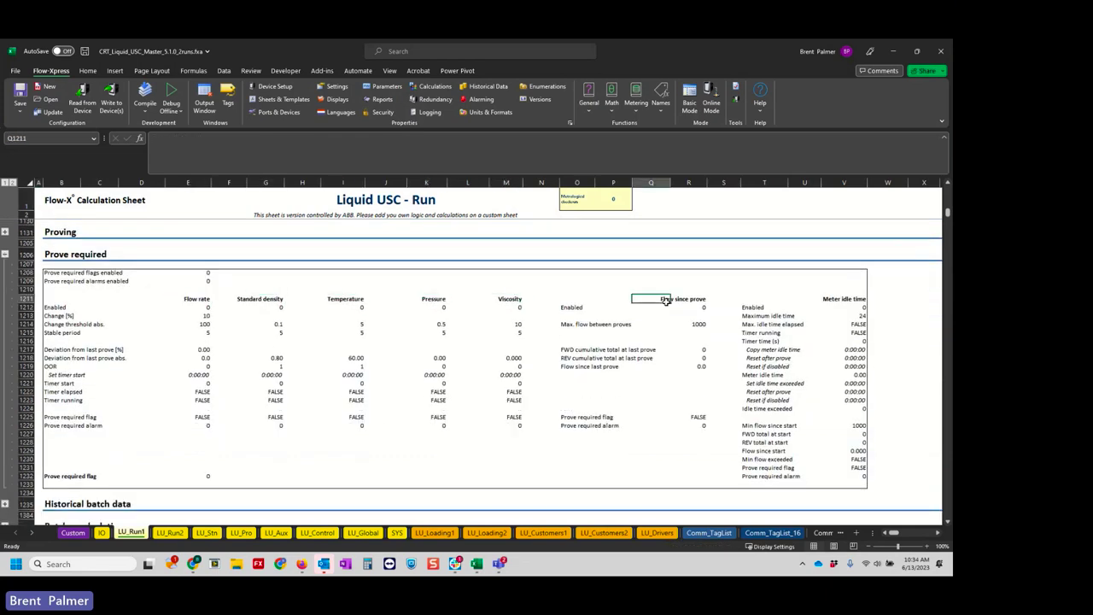
click(823, 298)
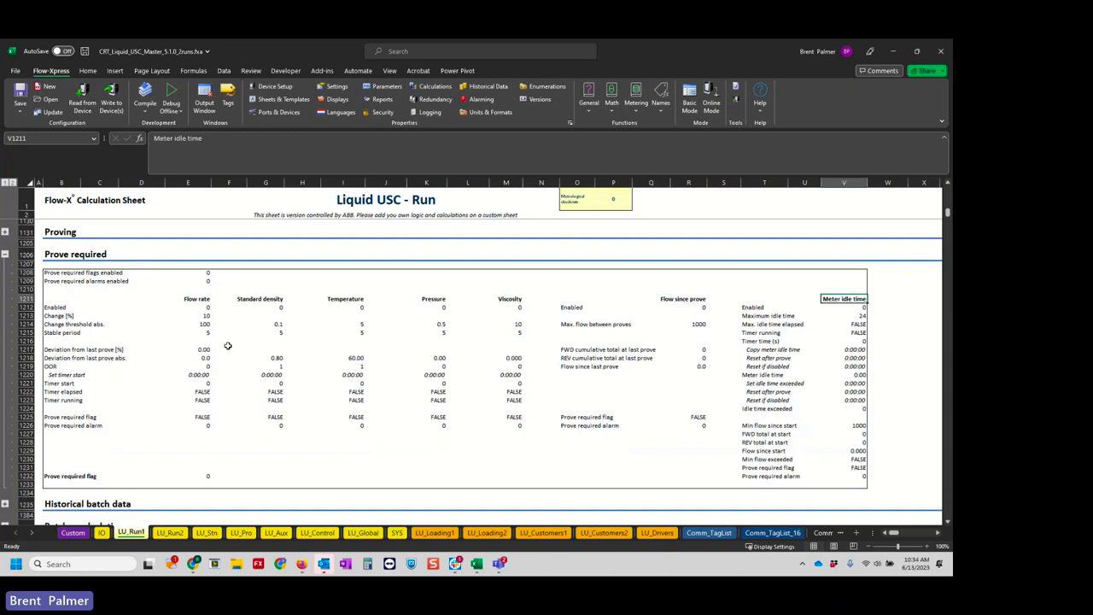
drag(86, 299, 861, 478)
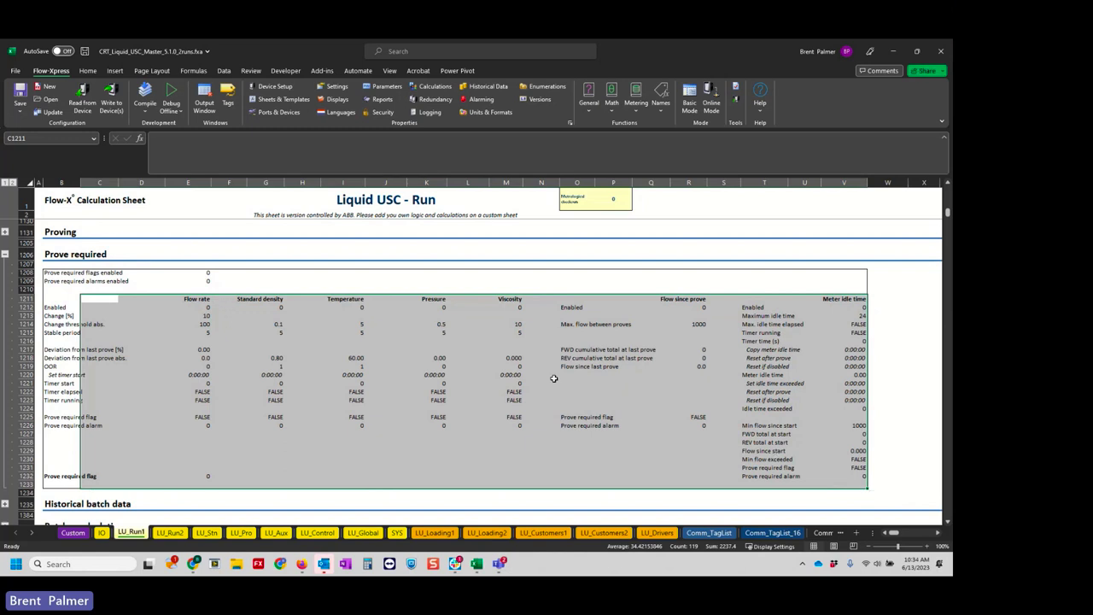
Step: Open the displays configuration and review the Meter factors display under Run 1's Meter factor group
click(332, 99)
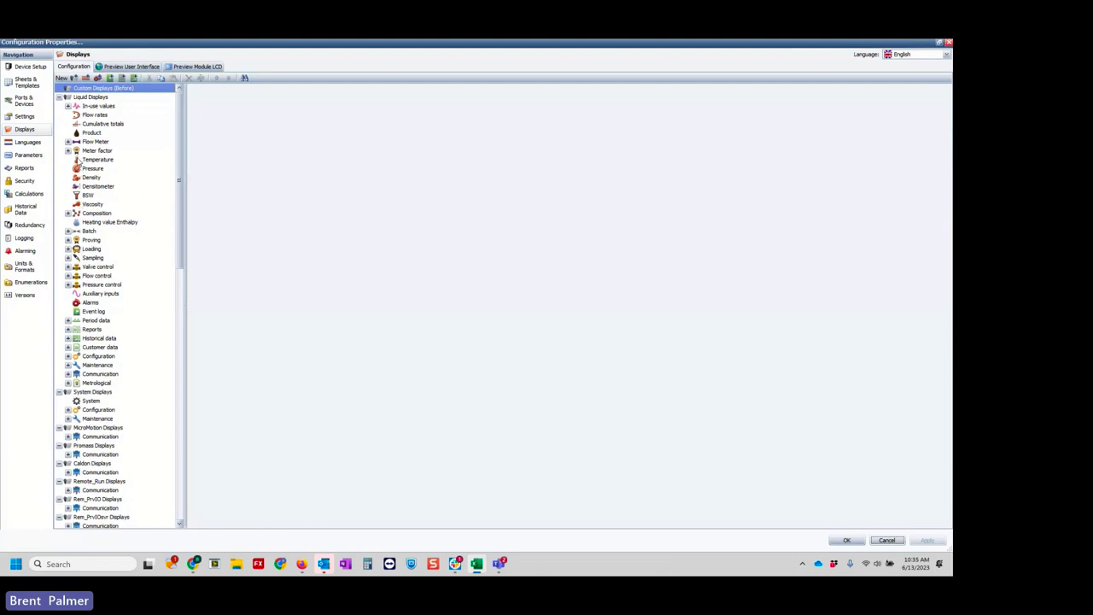
click(68, 358)
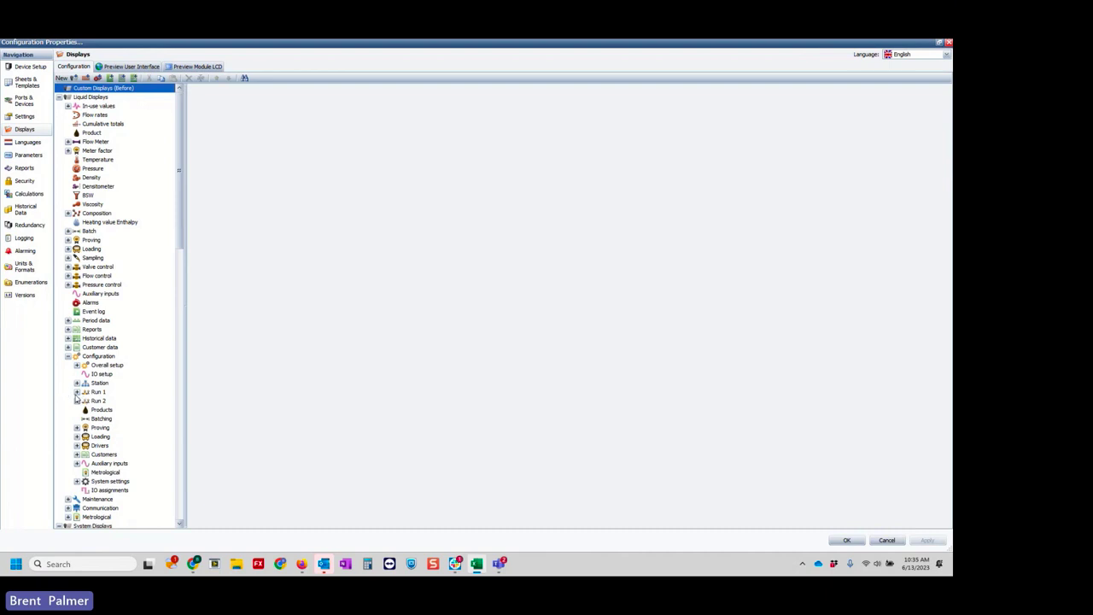
click(76, 393)
scroll(77, 398, down, 2)
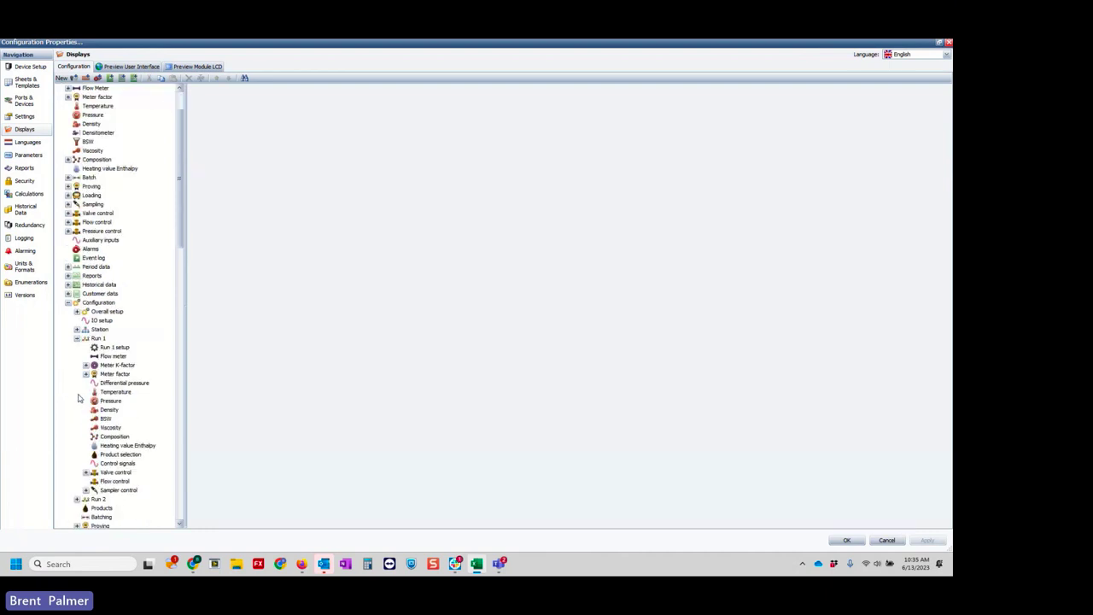
click(86, 374)
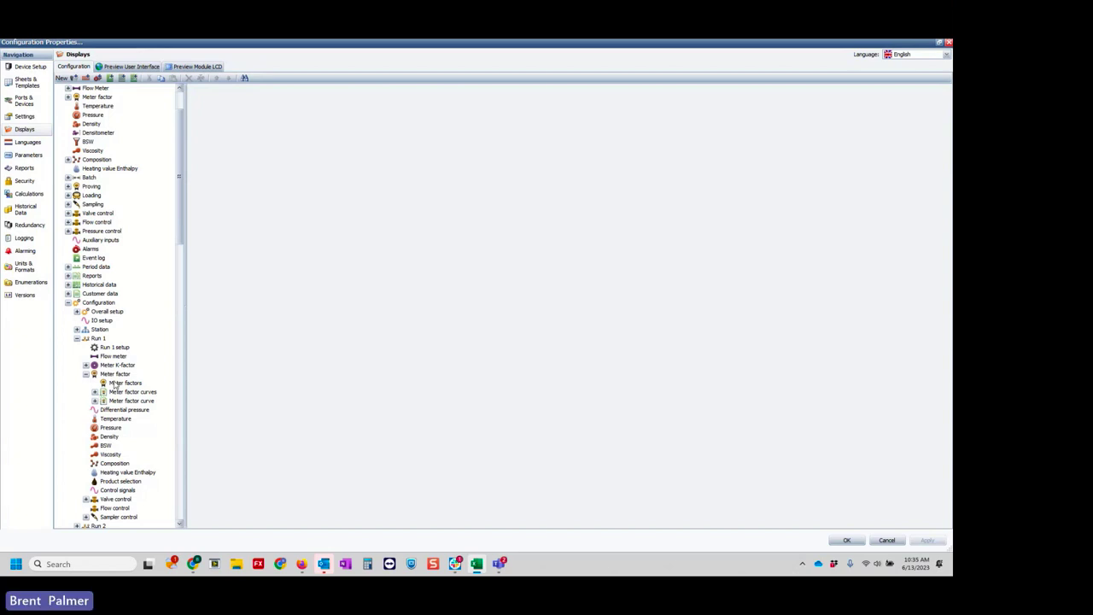
click(119, 383)
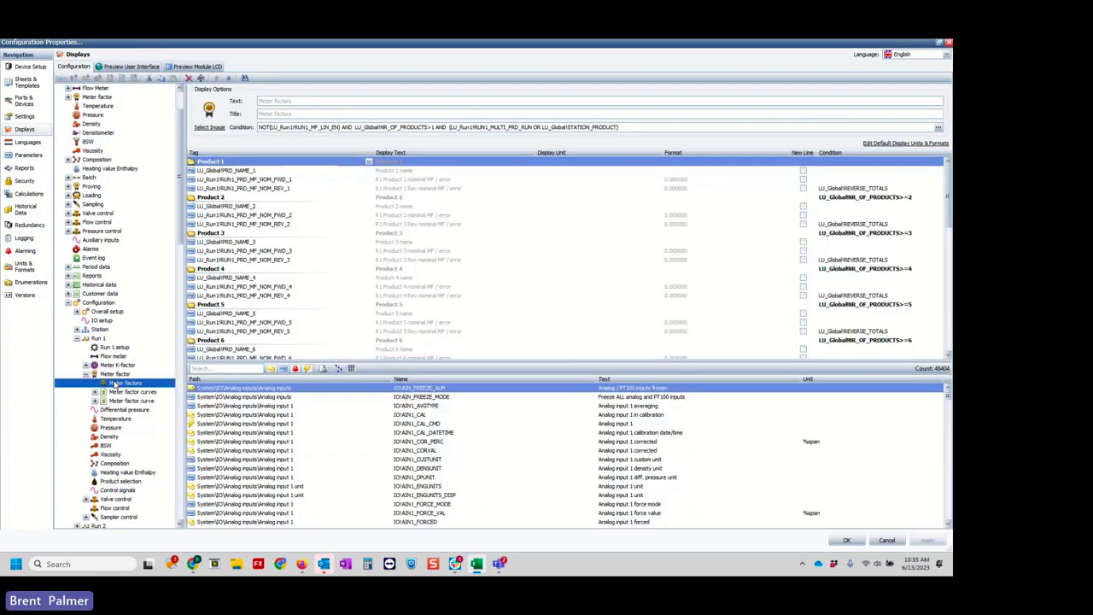
scroll(118, 452, down, 2)
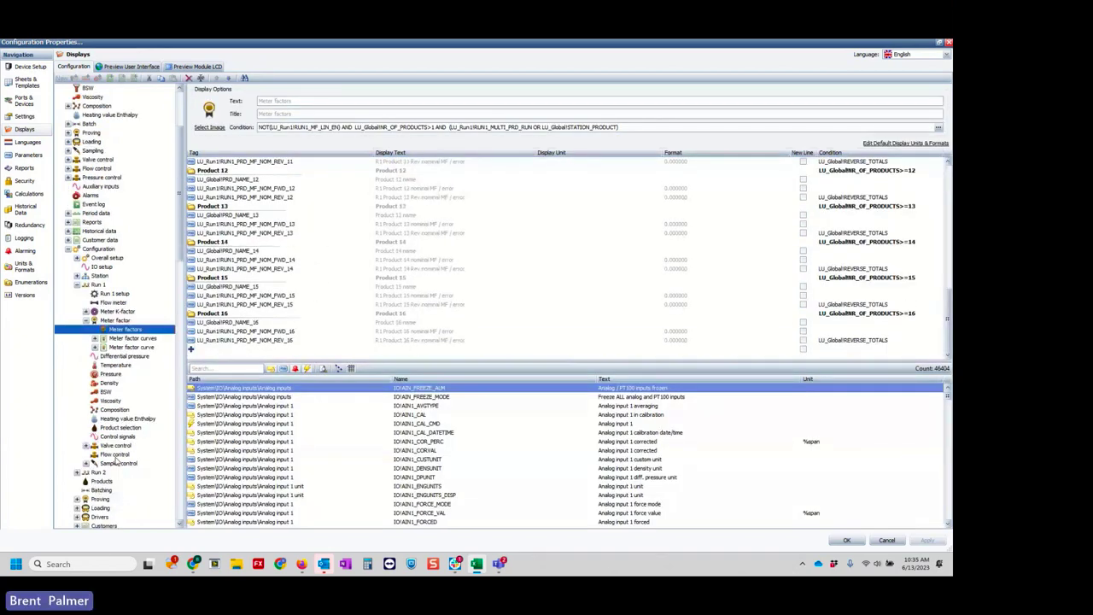
Step: Review Run 1's Flow control display, including its control output, analog output, permissive and reset settings
click(115, 455)
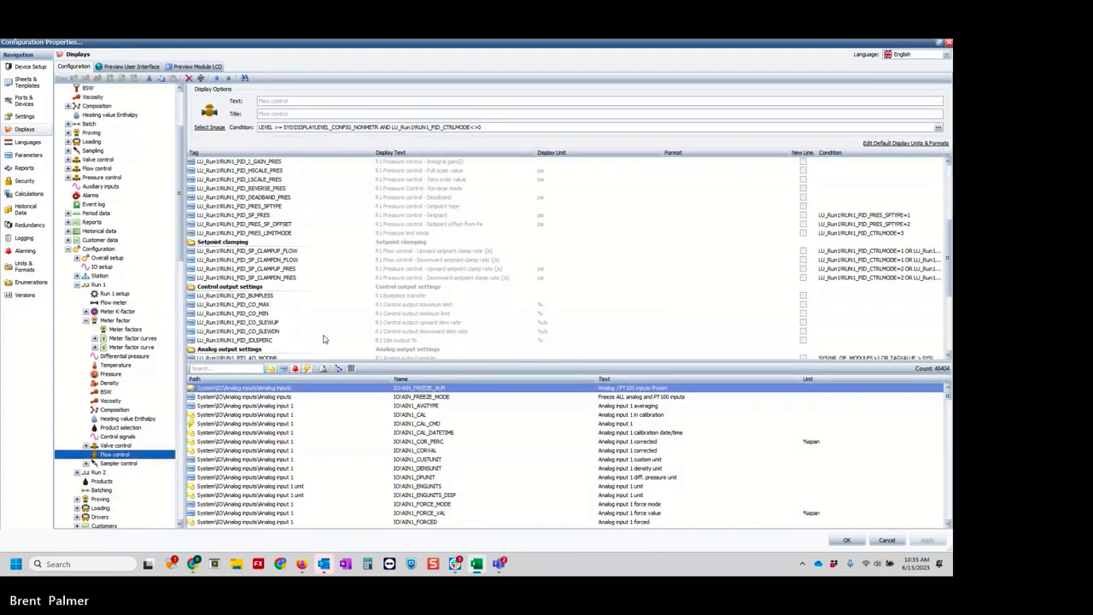
scroll(322, 339, down, 2)
scroll(324, 339, down, 3)
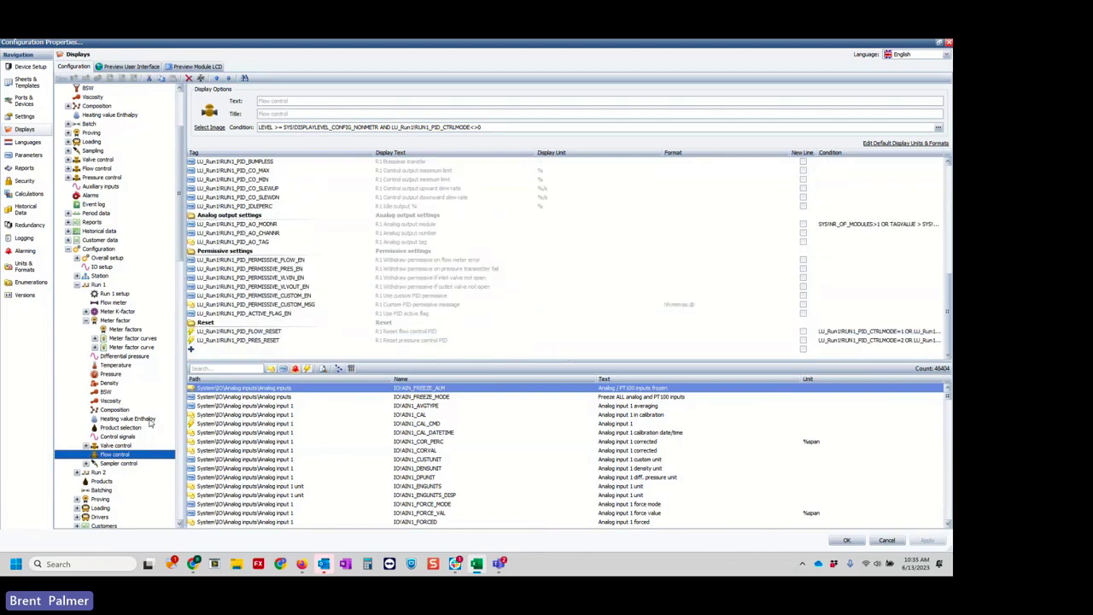
scroll(150, 422, down, 1)
scroll(329, 498, down, 2)
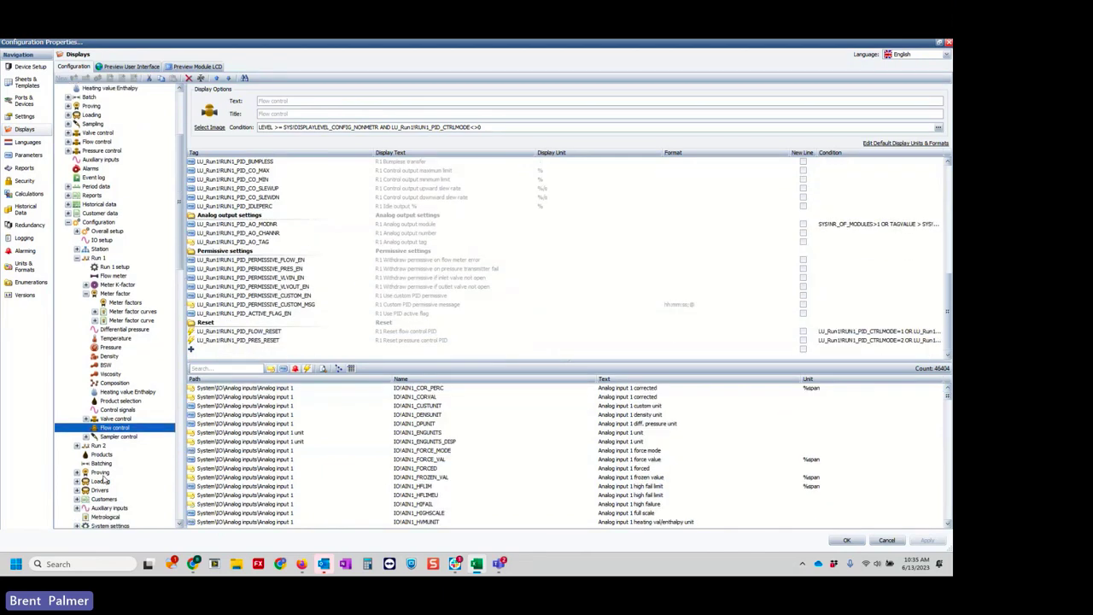
scroll(146, 478, down, 3)
scroll(148, 480, down, 2)
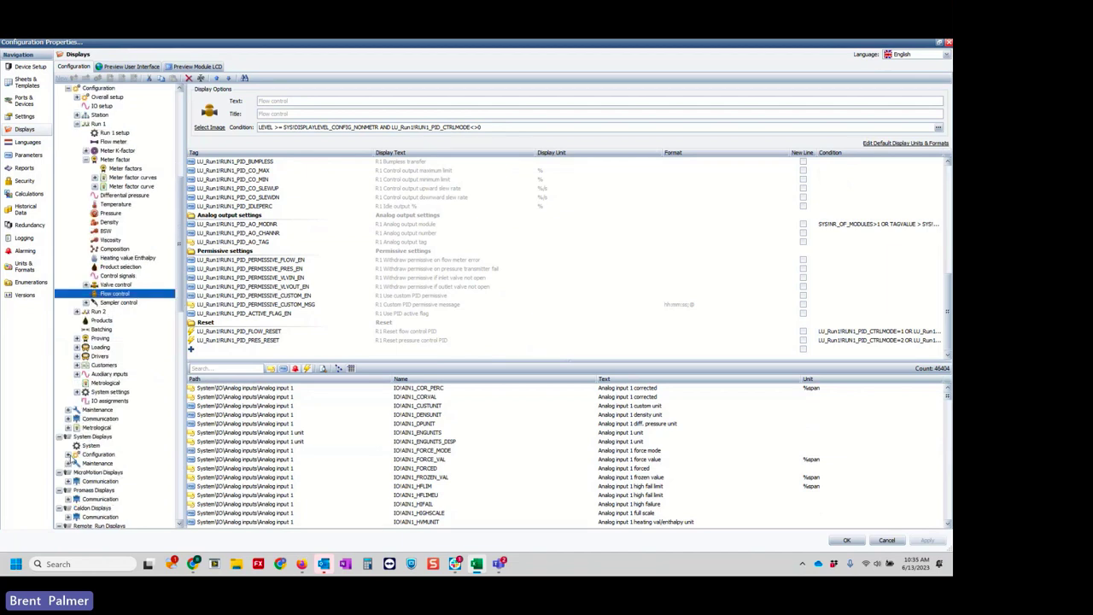
Step: Review the Module display under the IO setup of the System Displays configuration
click(69, 455)
click(77, 463)
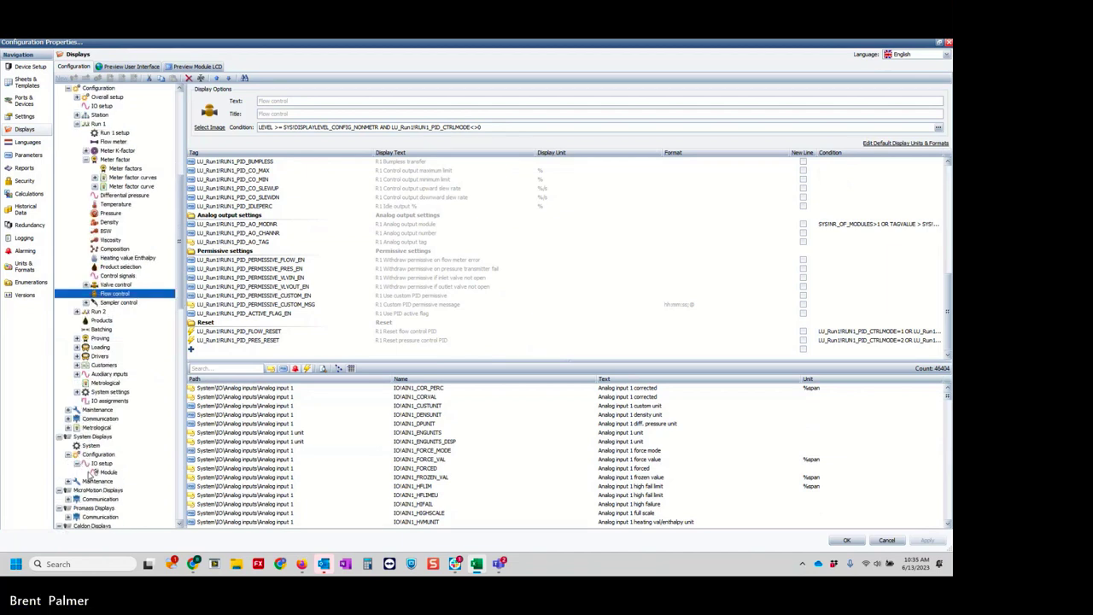
click(106, 472)
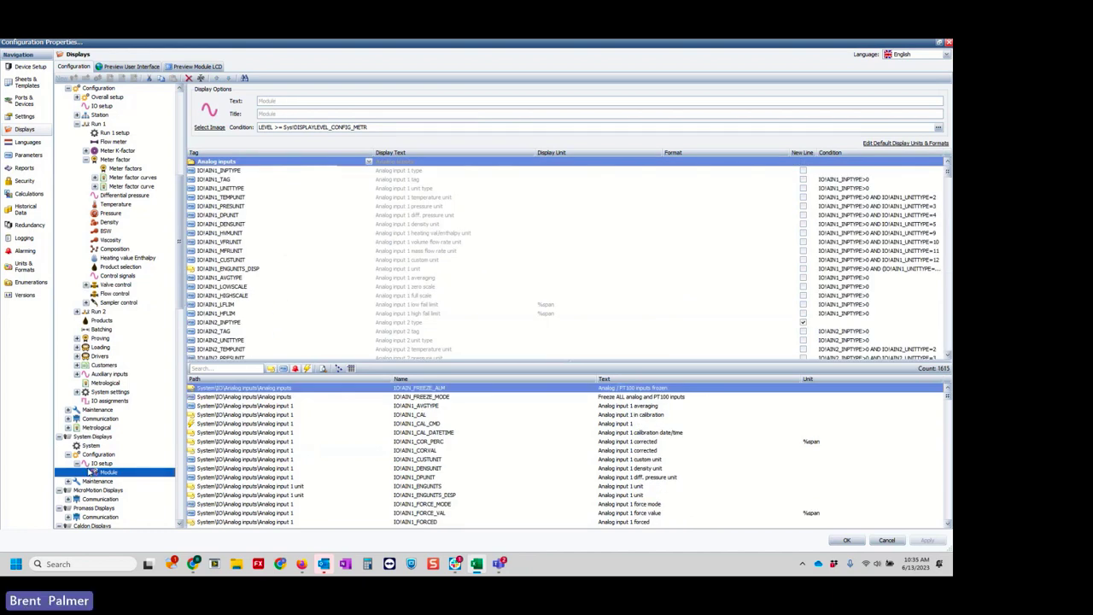
scroll(94, 472, up, 10)
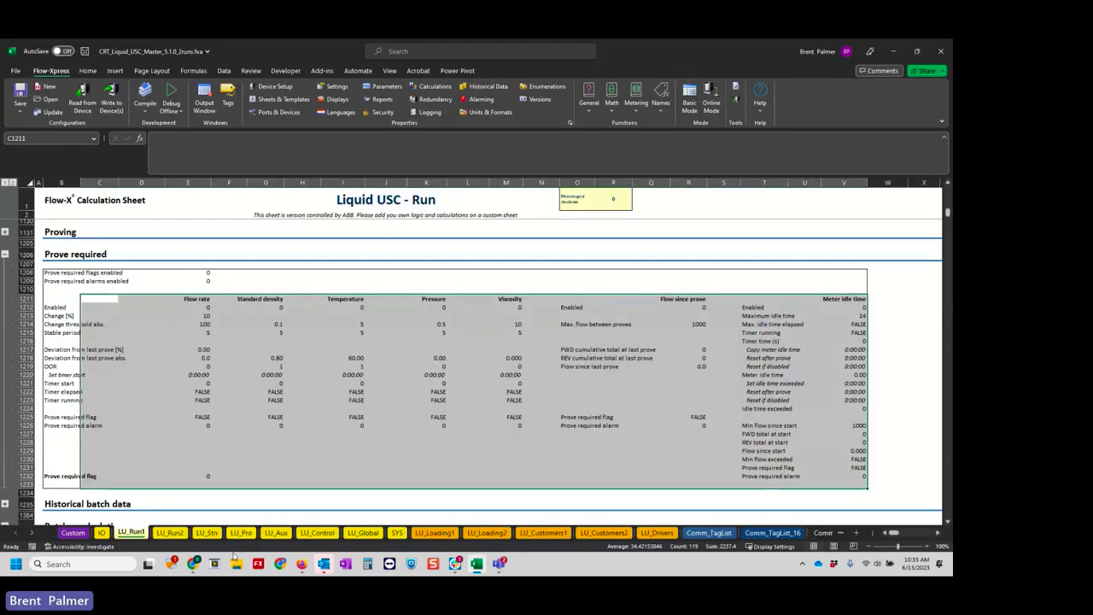
Step: Switch to the Flow-X web interface and view the Control signals page of the Proving configuration
click(195, 563)
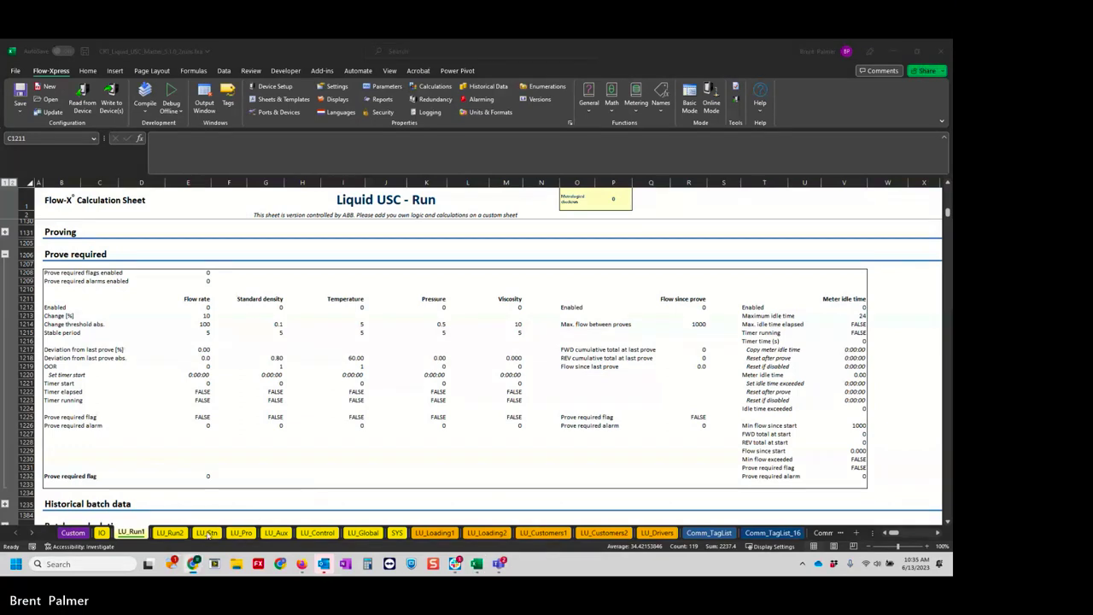
mouse_move(194, 562)
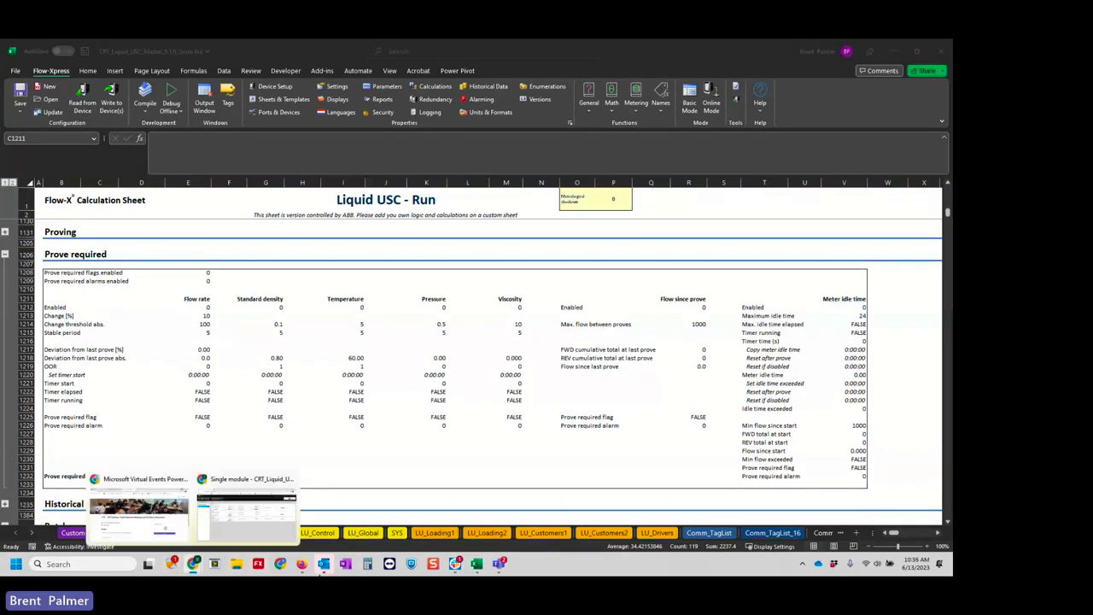
click(246, 512)
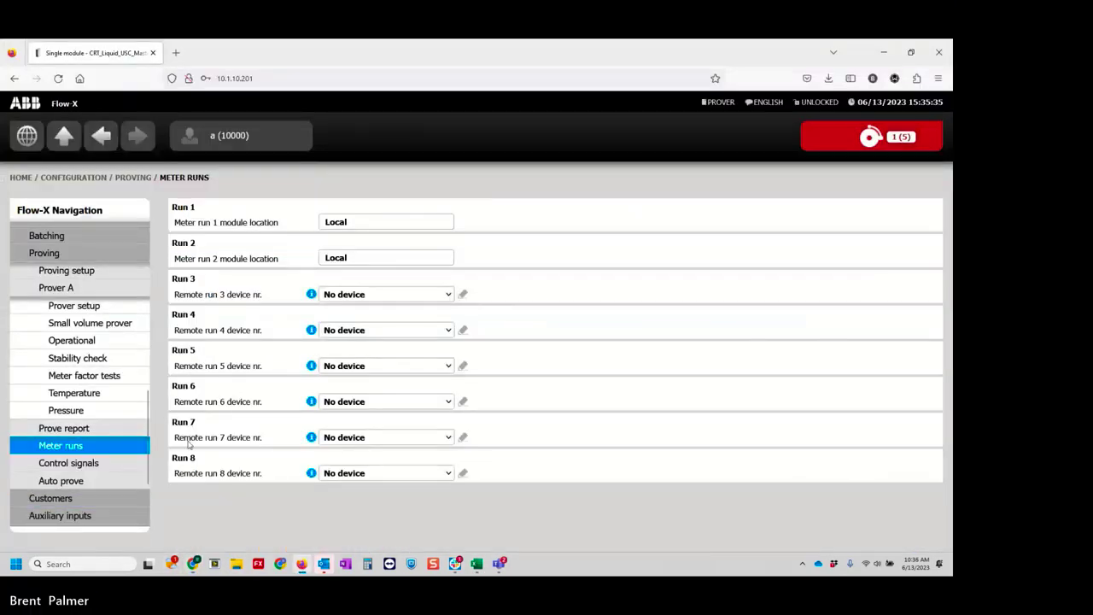
scroll(147, 402, up, 4)
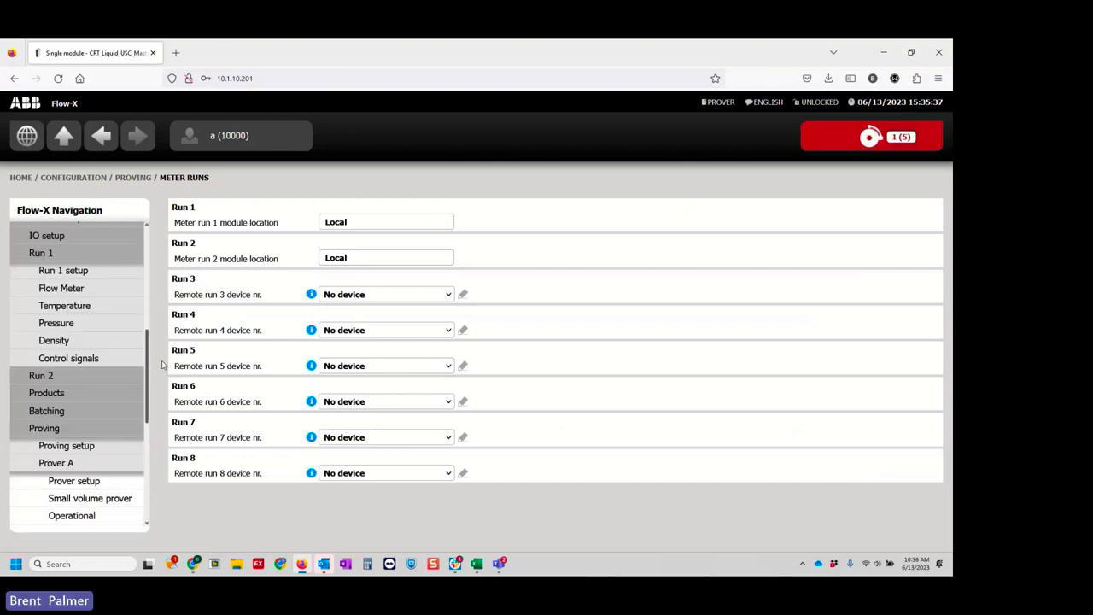
drag(163, 364, 165, 442)
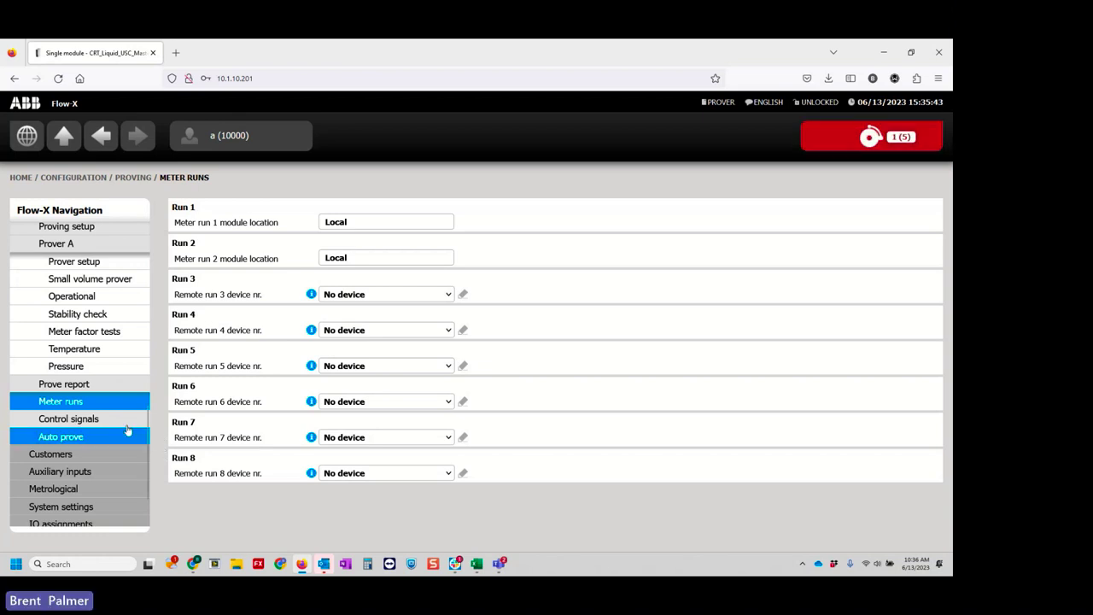
click(127, 425)
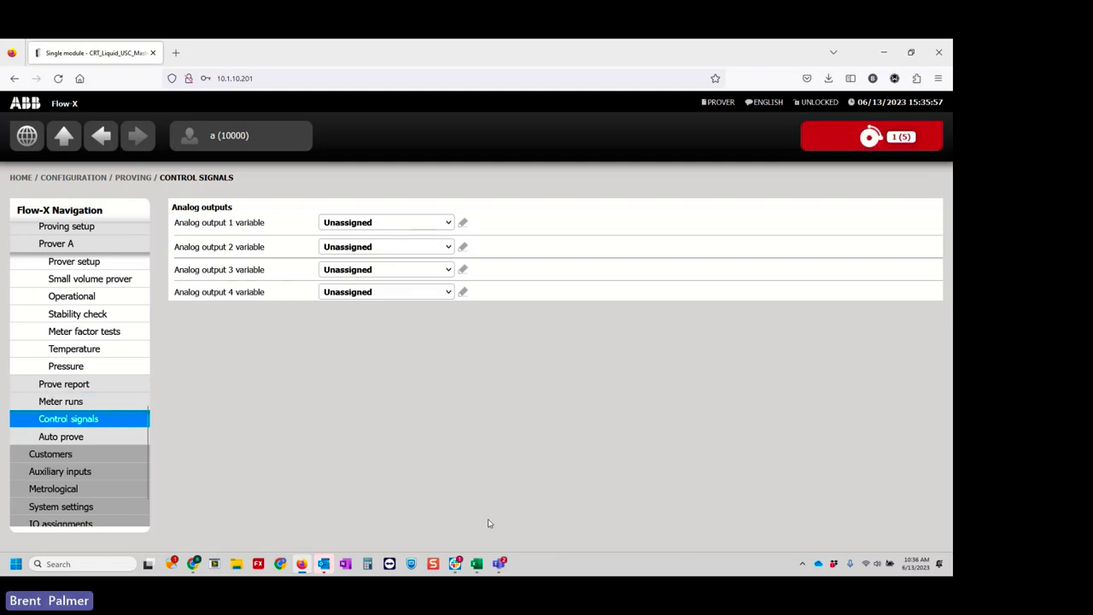
Step: Return to Flow-Xpress, switch it to Basic Mode and open the displays configuration
click(482, 570)
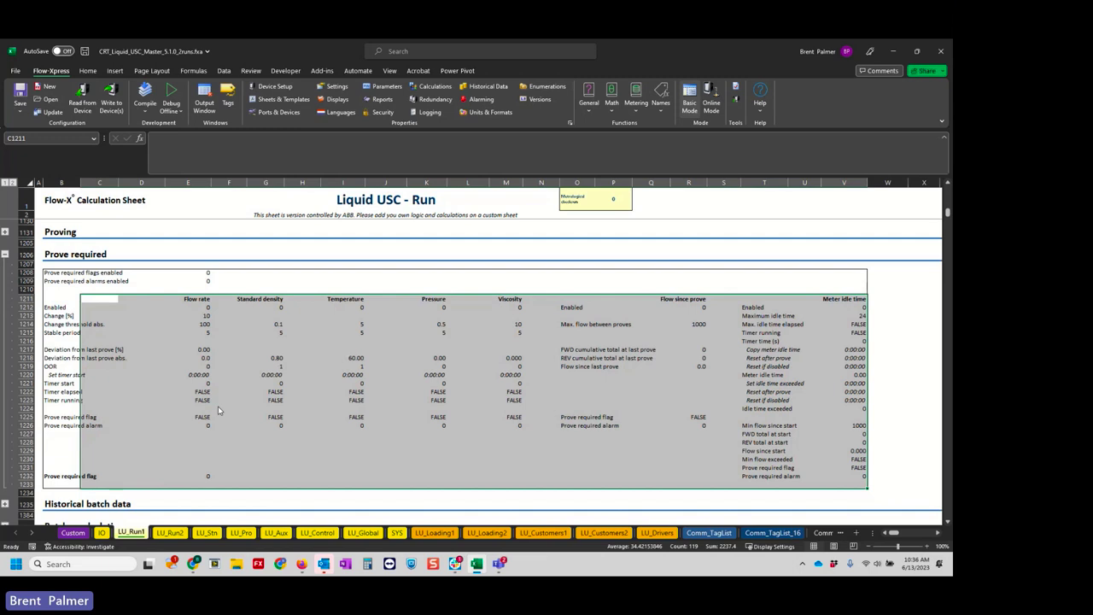
key(ctrl+v)
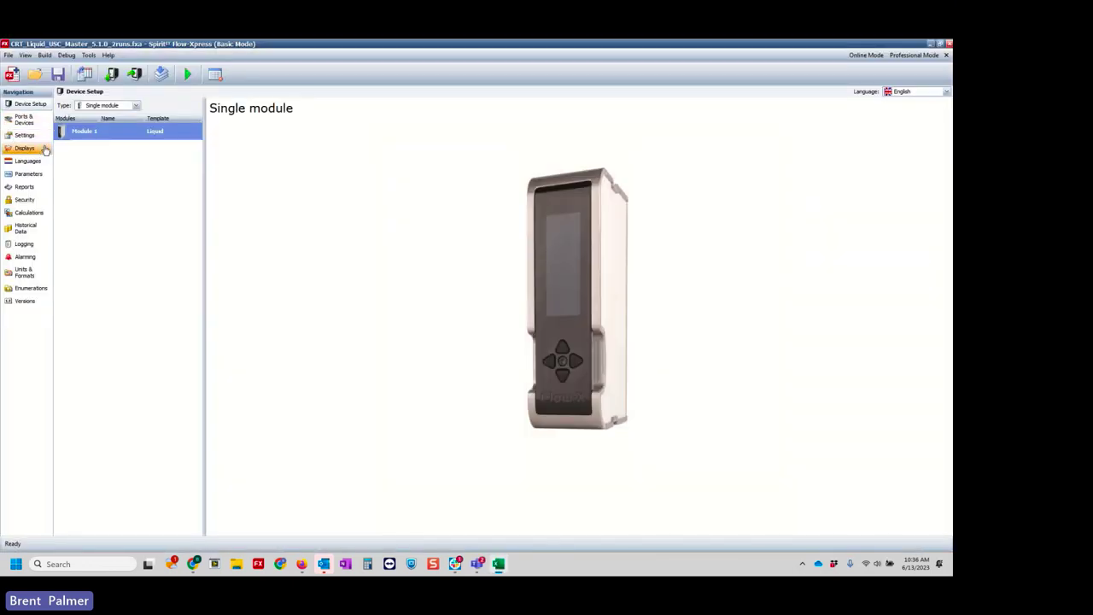
click(44, 149)
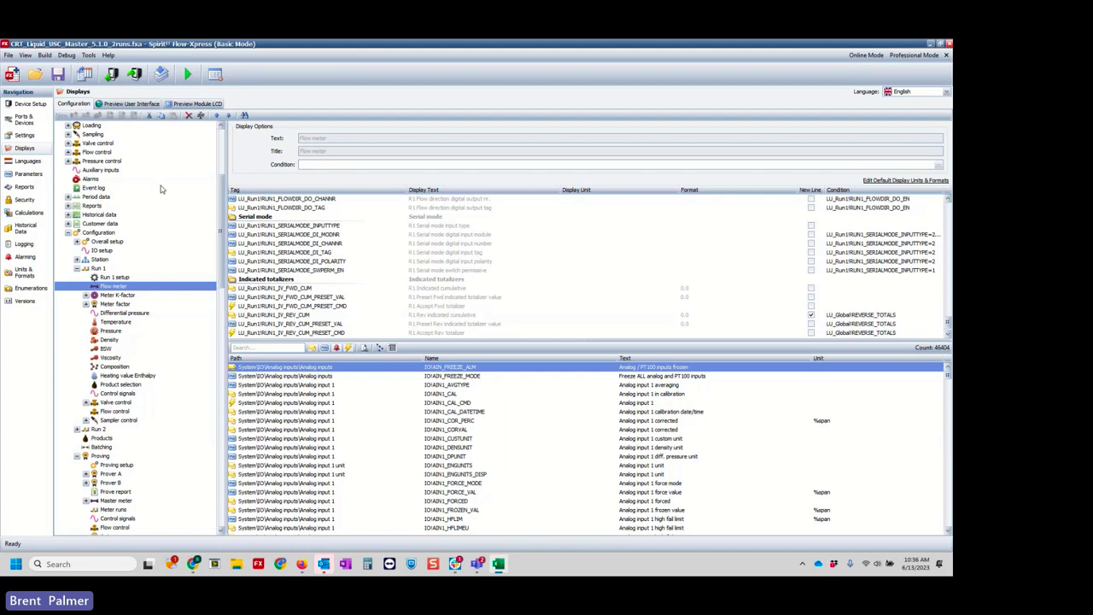
Step: View the Auxiliary inputs display and Run 1's Density display
click(162, 170)
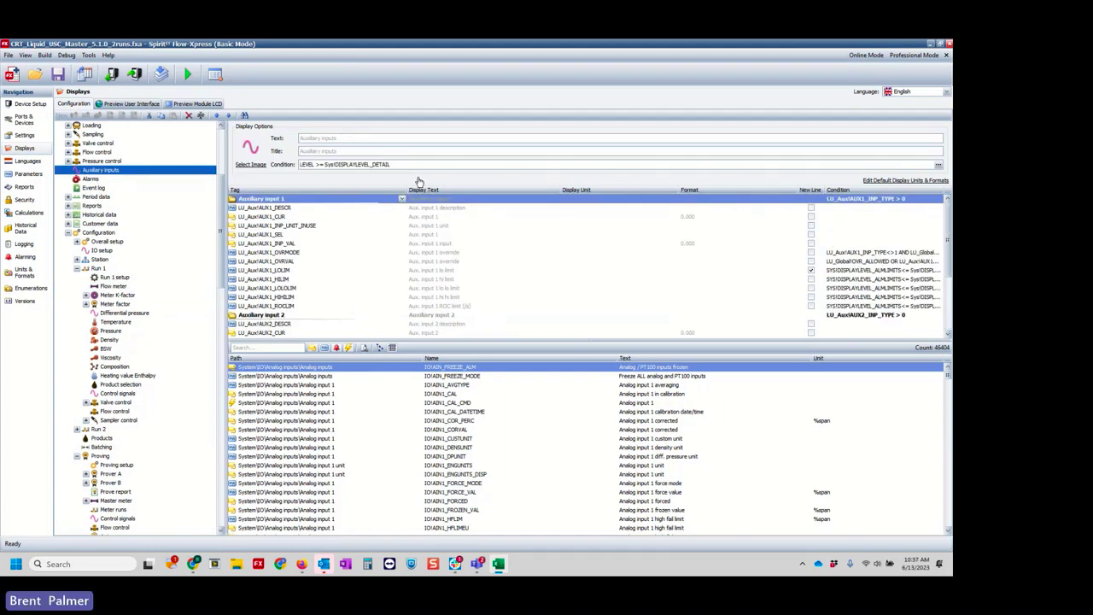
right_click(90, 171)
key(Escape)
click(109, 339)
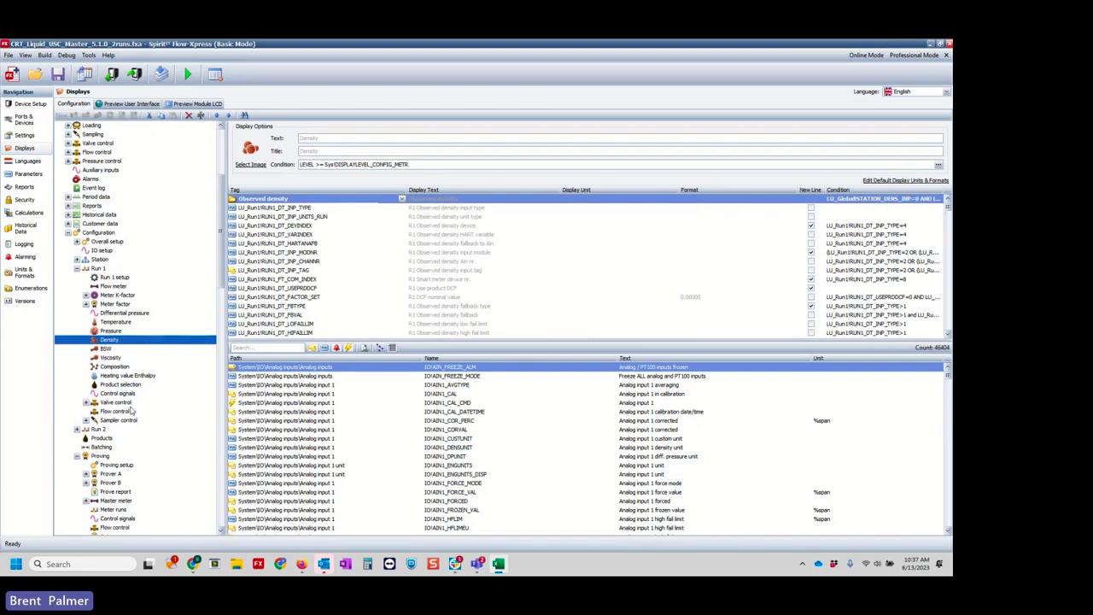
Step: Copy the Run 3 heading and its three tags from the Meter runs display under Proving
scroll(120, 461, down, 3)
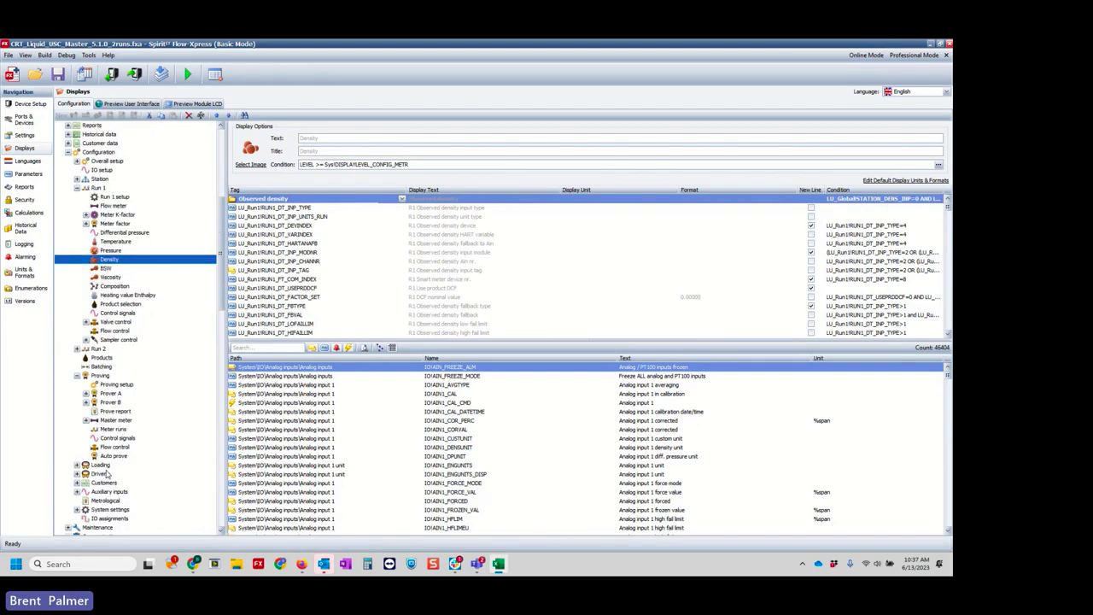
click(113, 428)
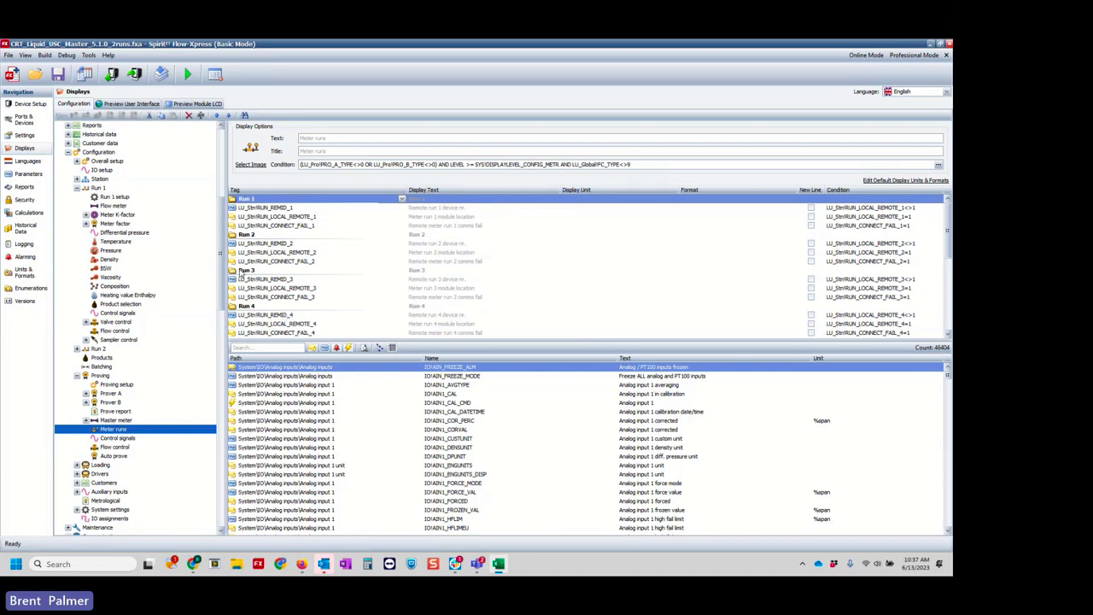
click(244, 271)
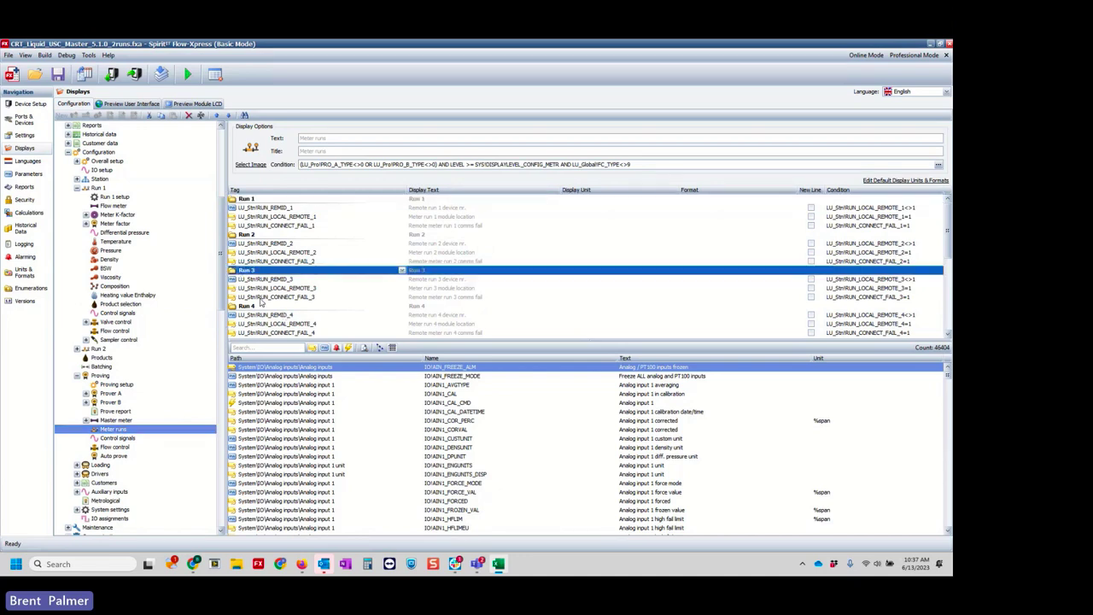
shift+click(261, 297)
right_click(261, 299)
click(294, 331)
Step: Add a new tag display under Custom Displays (Before) and paste the copied Run 3 heading and tags into it
scroll(128, 324, up, 10)
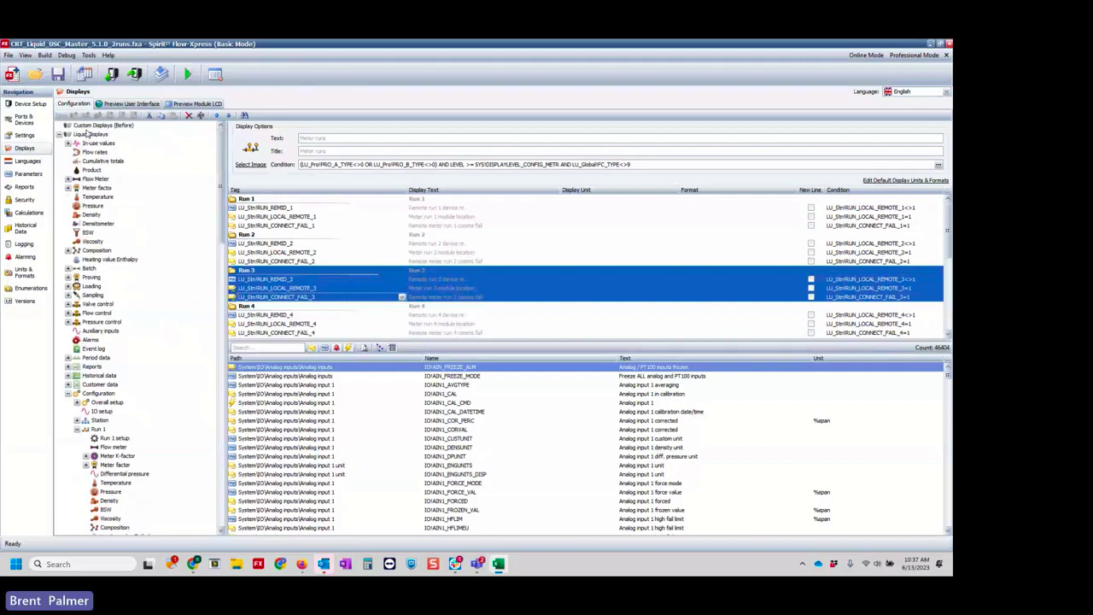
click(92, 125)
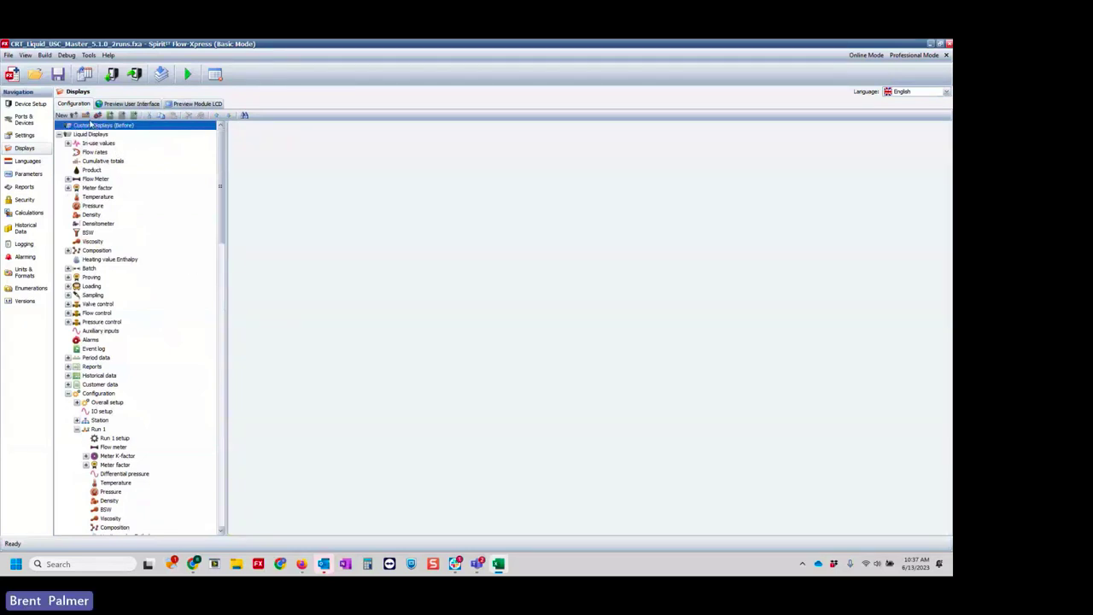
click(85, 115)
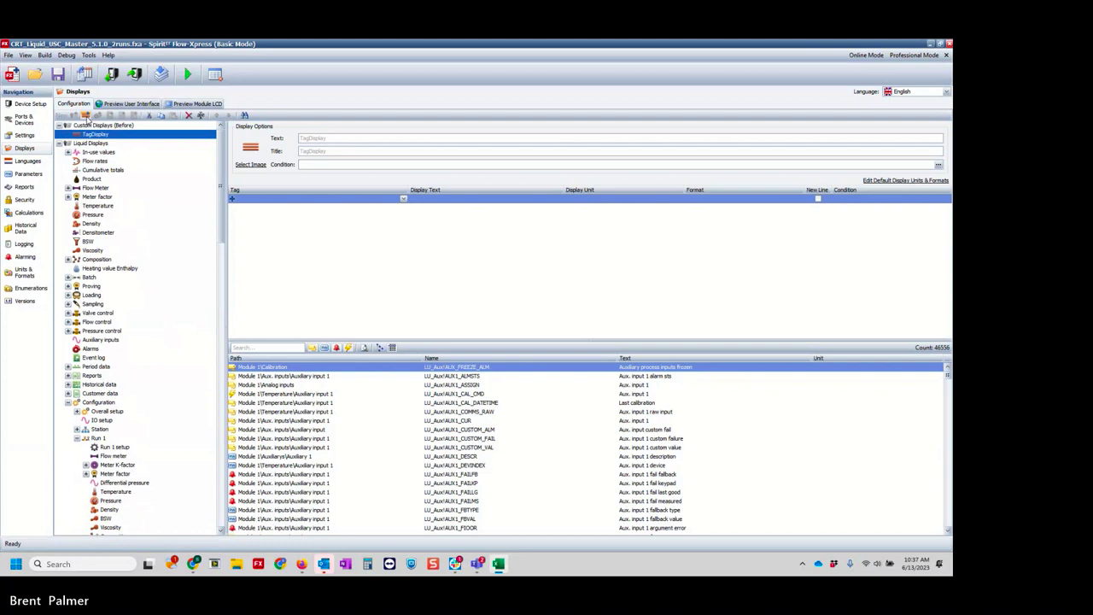
key(ctrl+v)
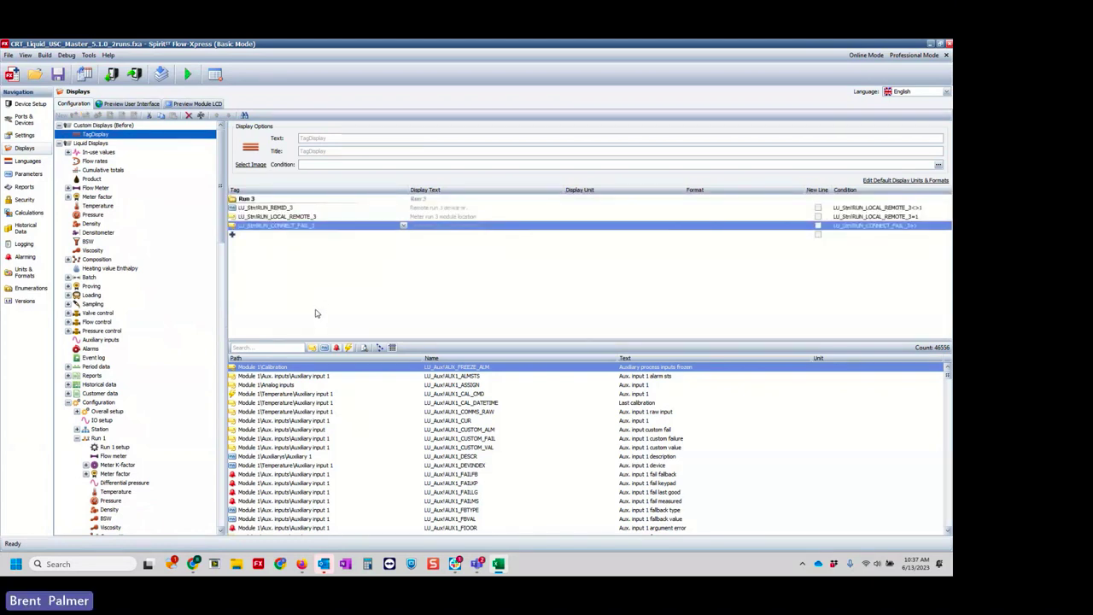
Step: Assign the compact device image to the new custom tag display
click(256, 164)
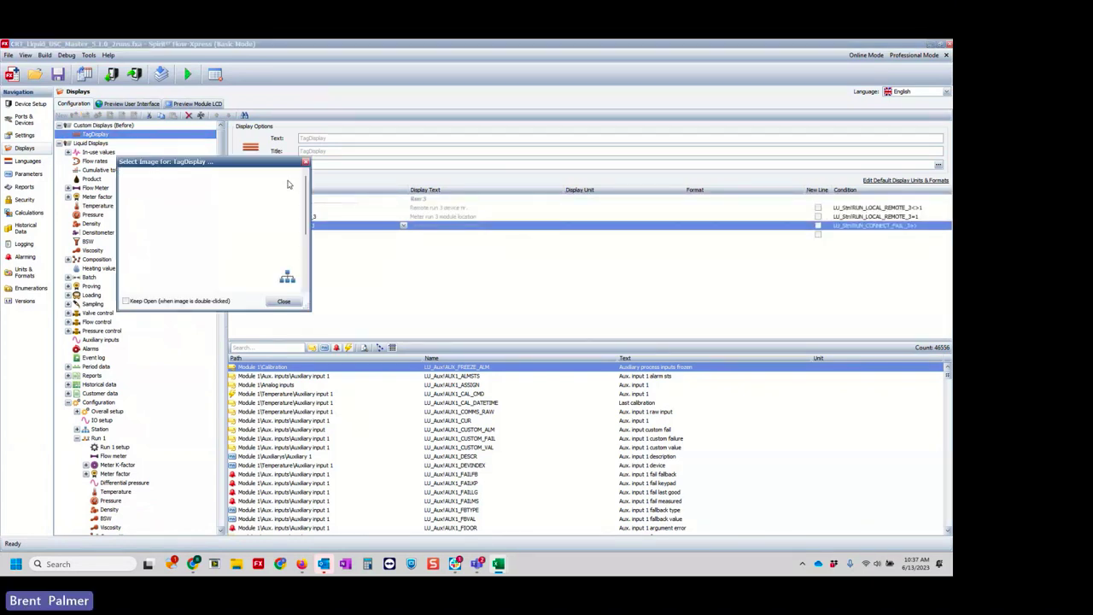
click(207, 205)
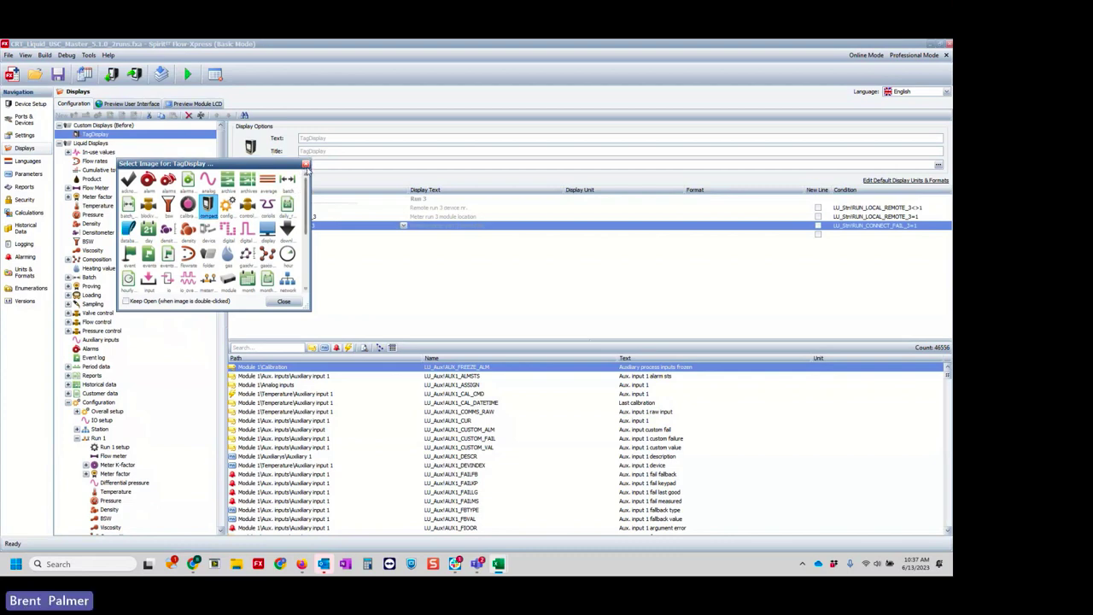
click(306, 164)
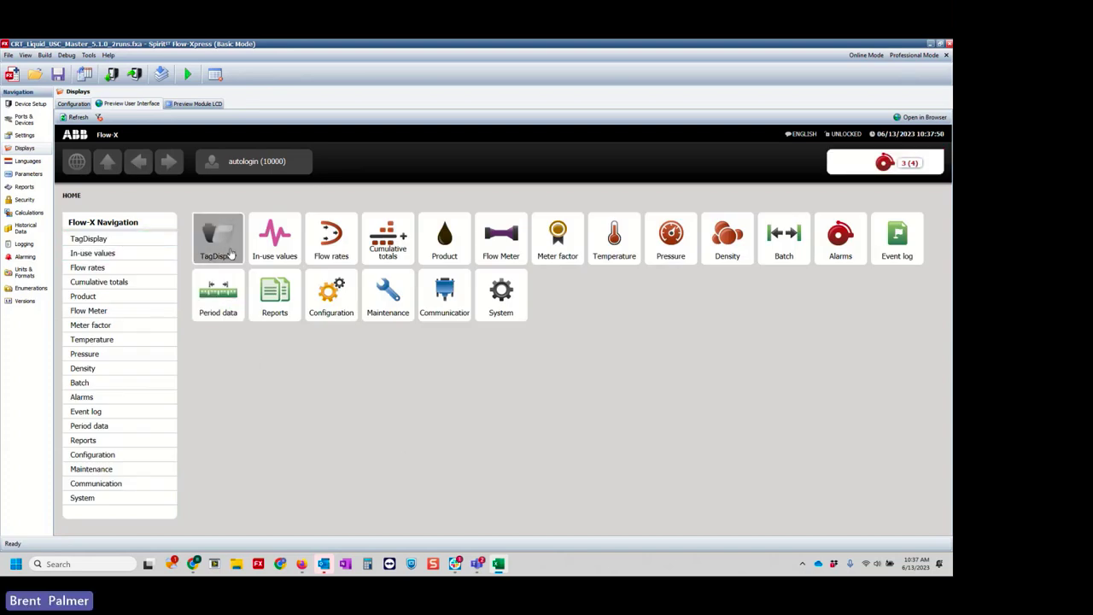
Step: Open the custom TagDisplay in the user interface preview and check the options for Remote run 3 device nr
click(229, 254)
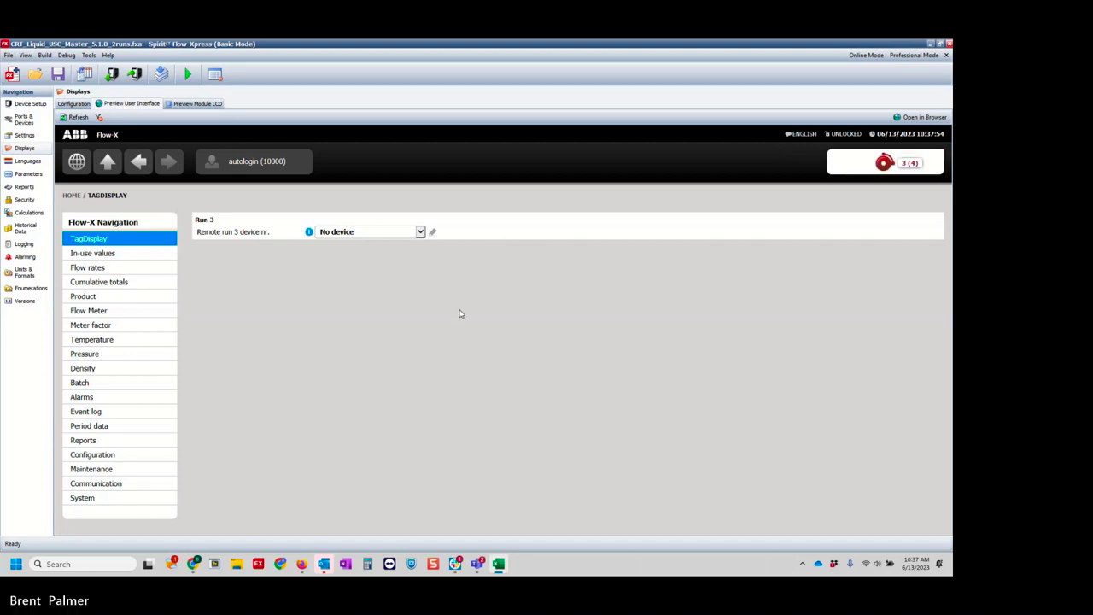
click(418, 231)
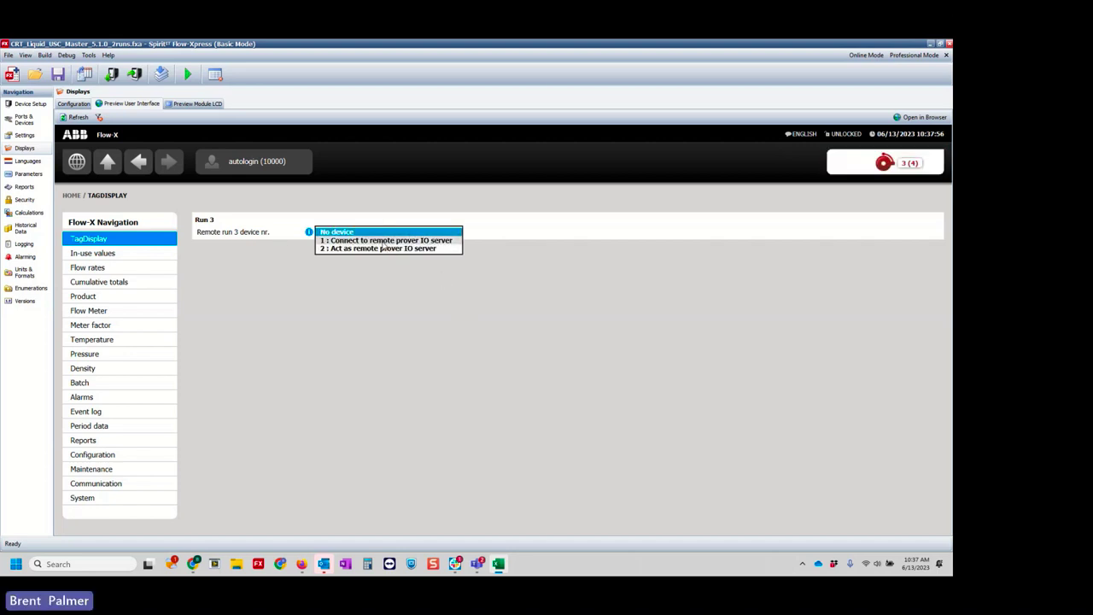
click(364, 298)
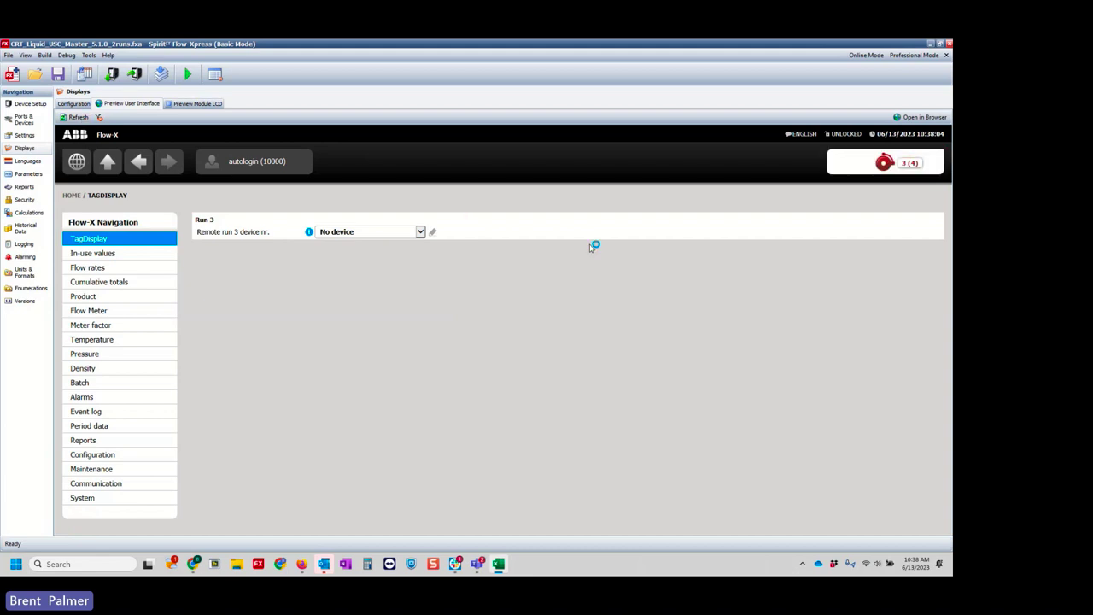
Step: Rename the custom tag display with the presenter's first name followed by "Display" and check it in the user interface preview
click(75, 103)
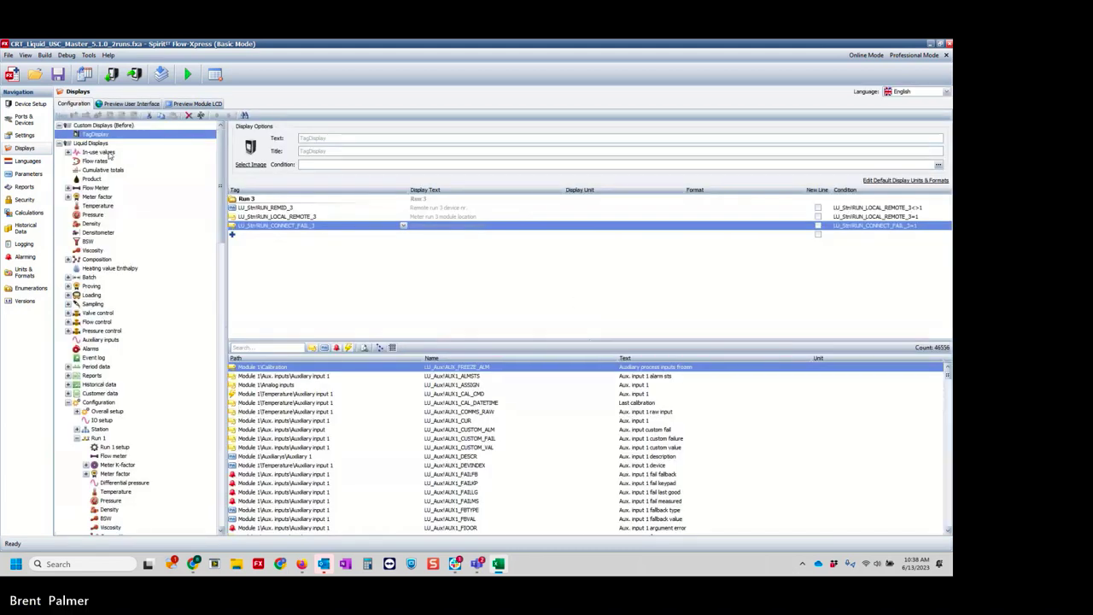
click(131, 136)
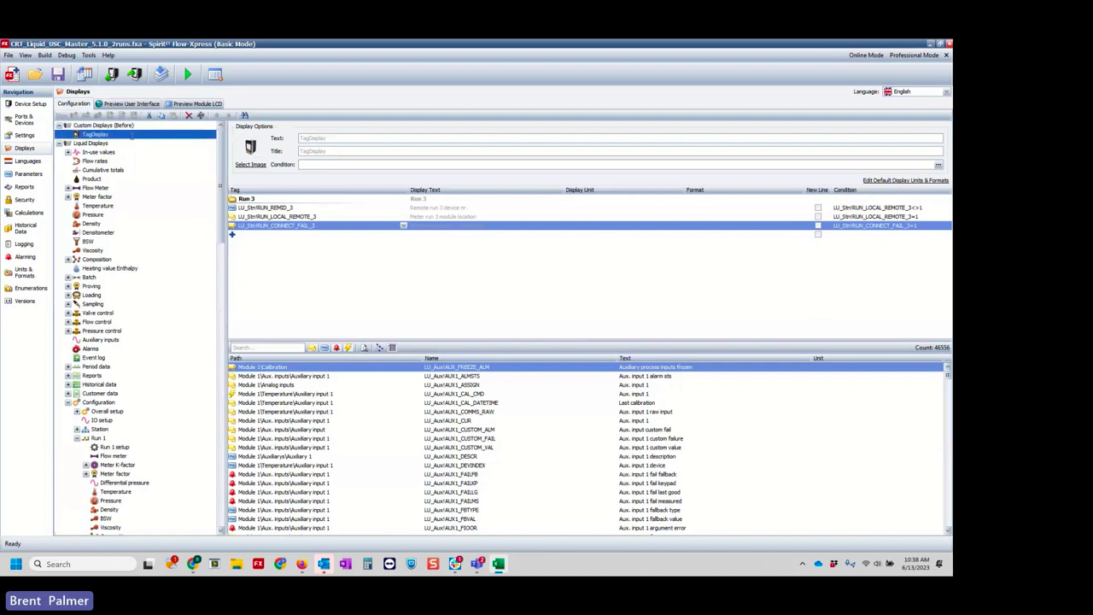
text(Item)
click(110, 104)
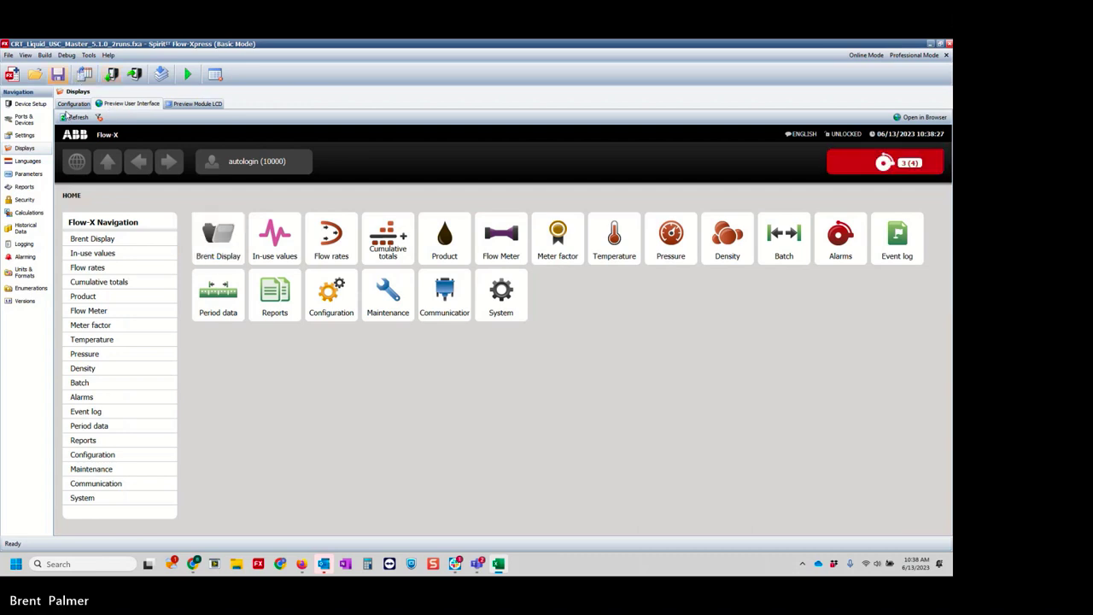
click(73, 103)
scroll(125, 286, down, 5)
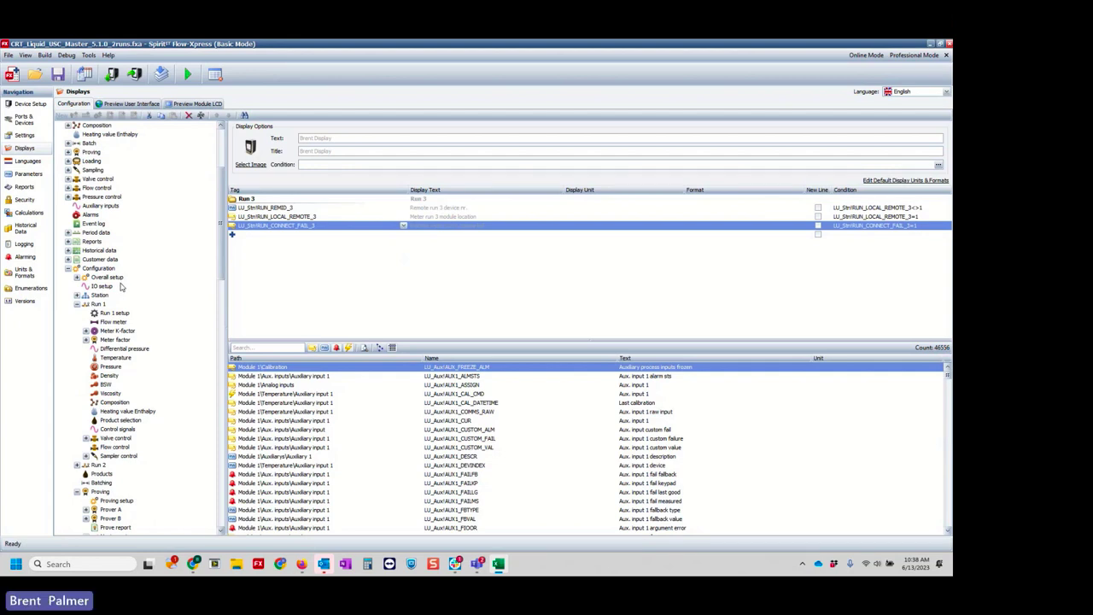
Step: Bring up the Teams training meeting window to check on the participants, then minimize it
click(480, 565)
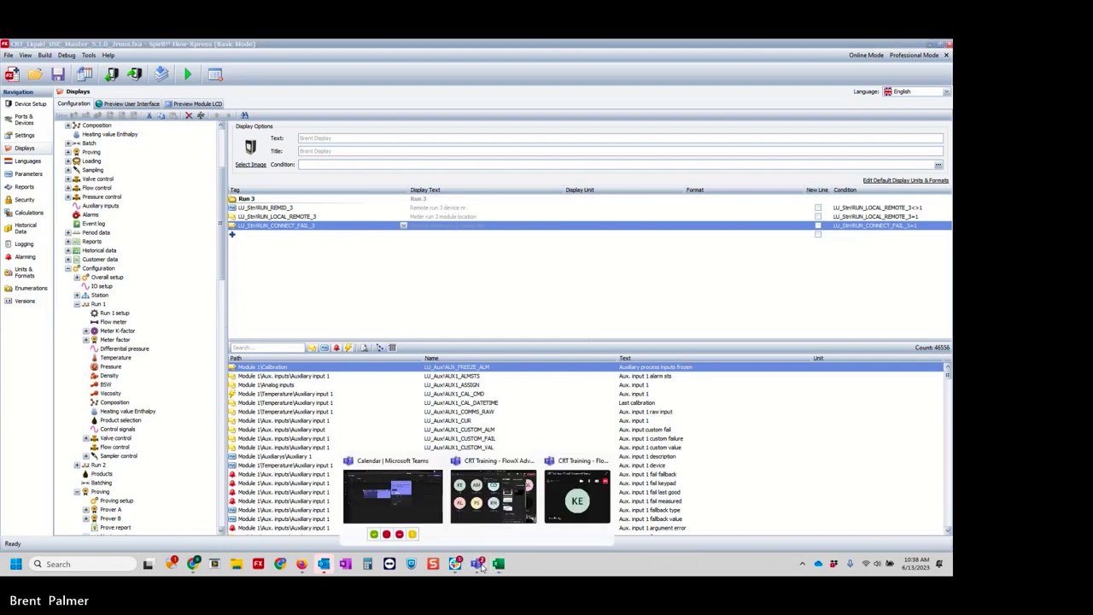
click(489, 499)
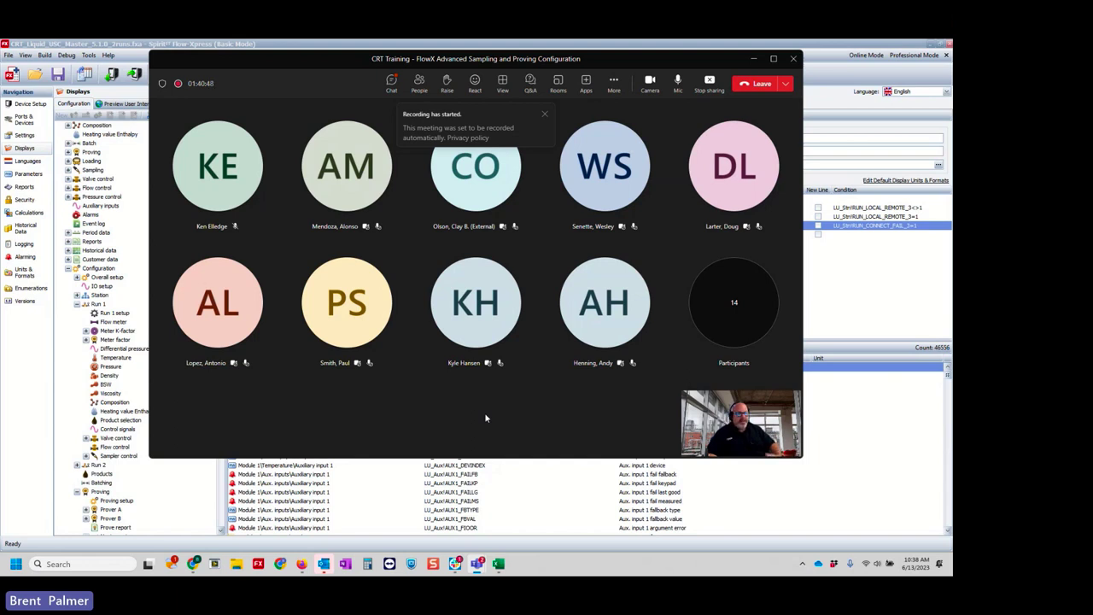
click(755, 61)
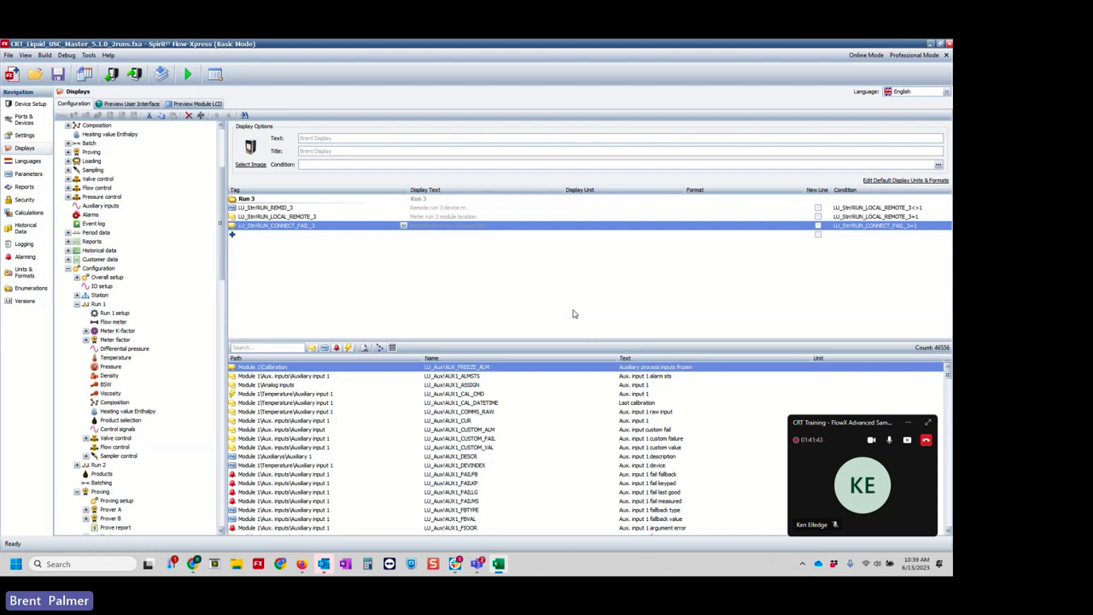
Step: Switch to Chrome, open the CRT Support homepage from the bookmarks and leave the Teams meeting
mouse_move(197, 567)
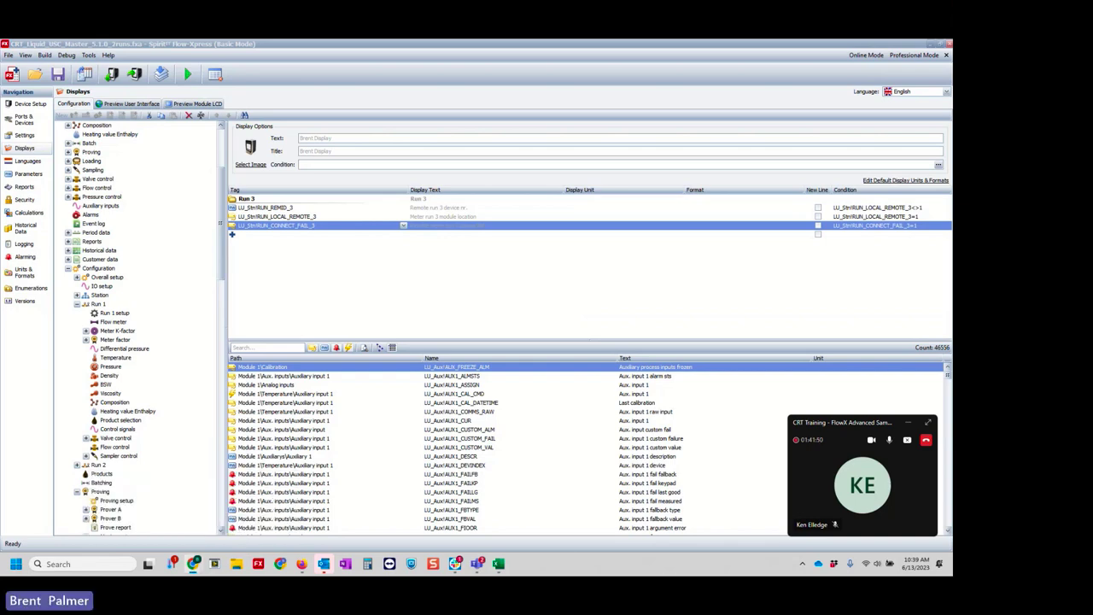
click(194, 564)
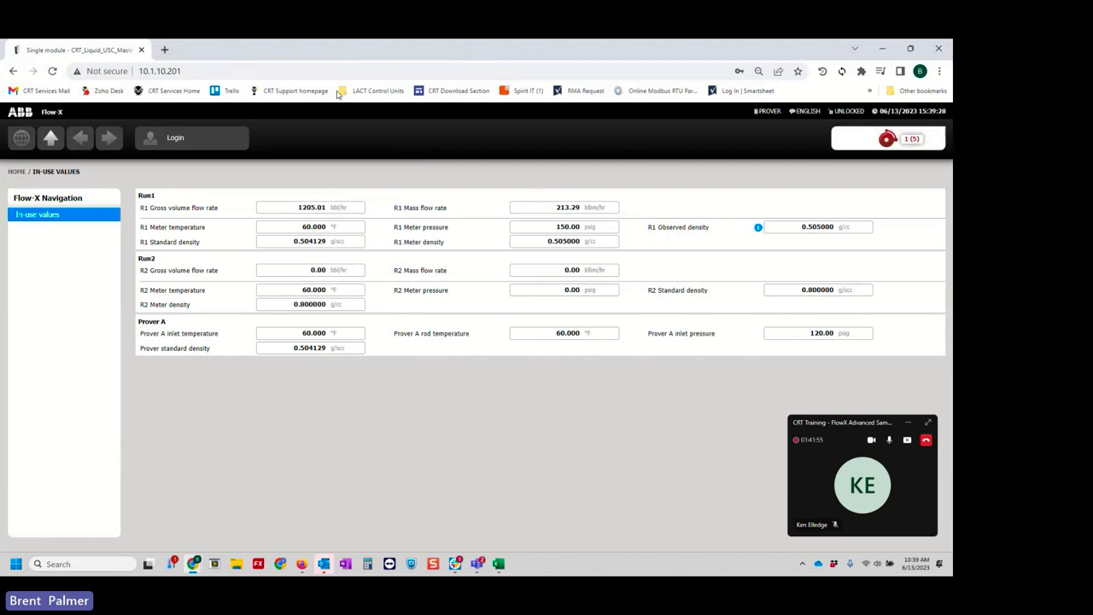
click(290, 91)
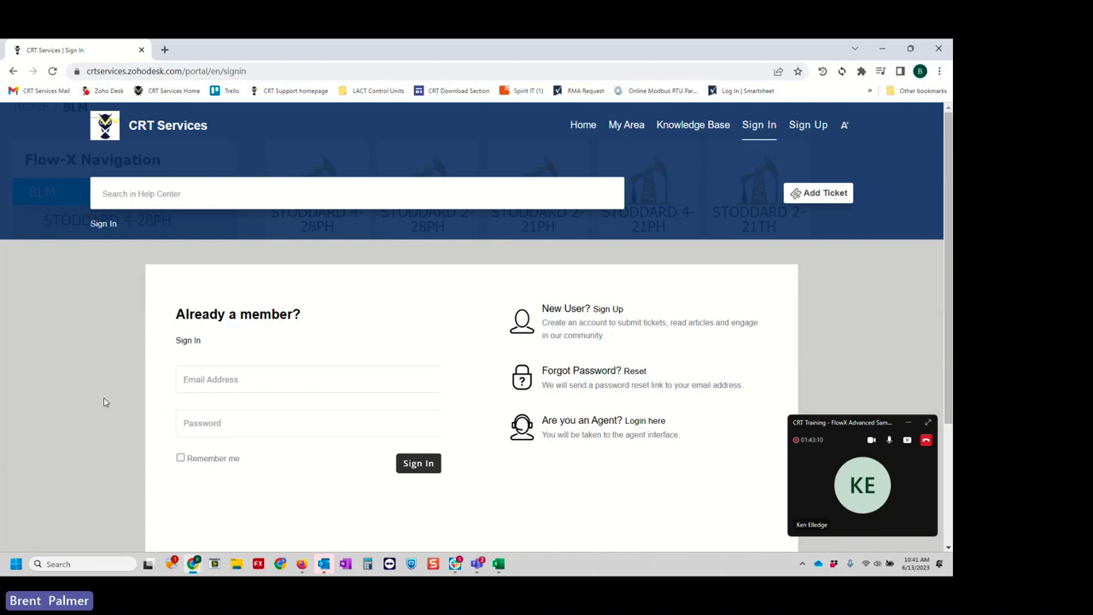
click(927, 442)
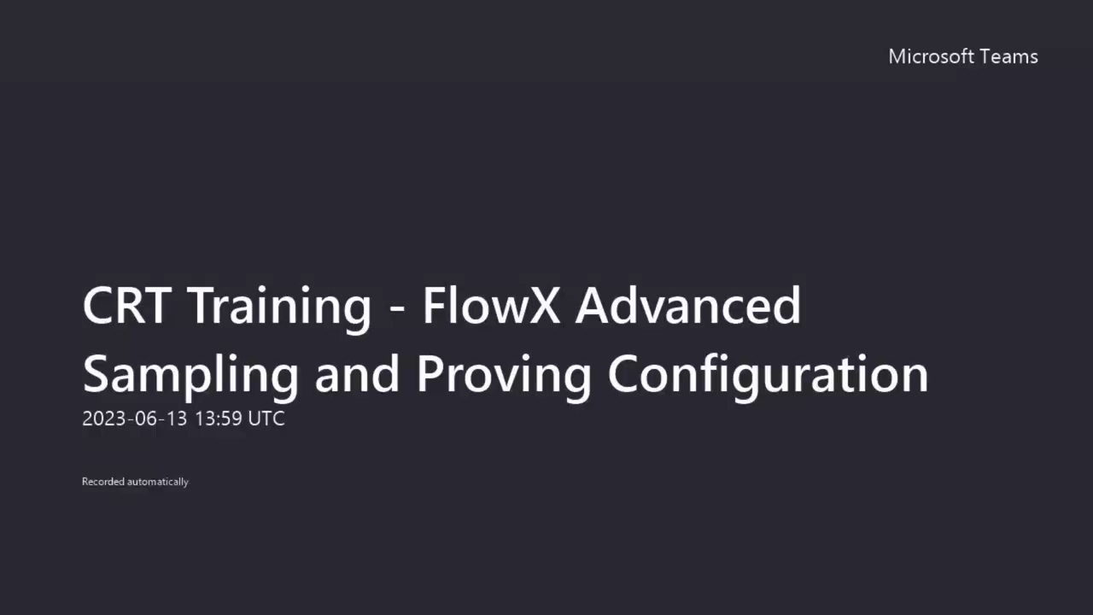